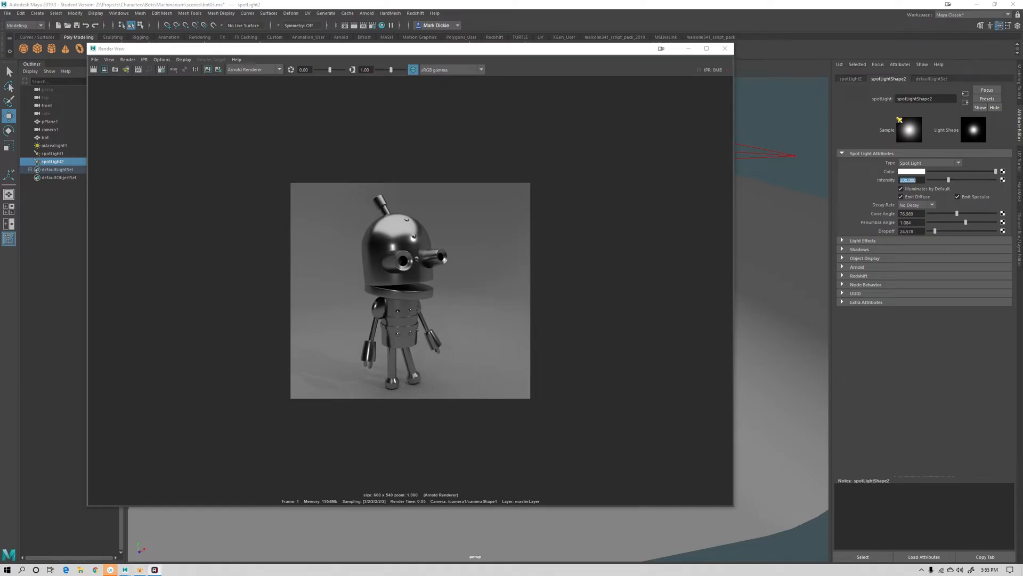
Review the machinarium_concept.jpg reference image of the robot in the image viewer window
left_click_drag(0, 104, 341, 134)
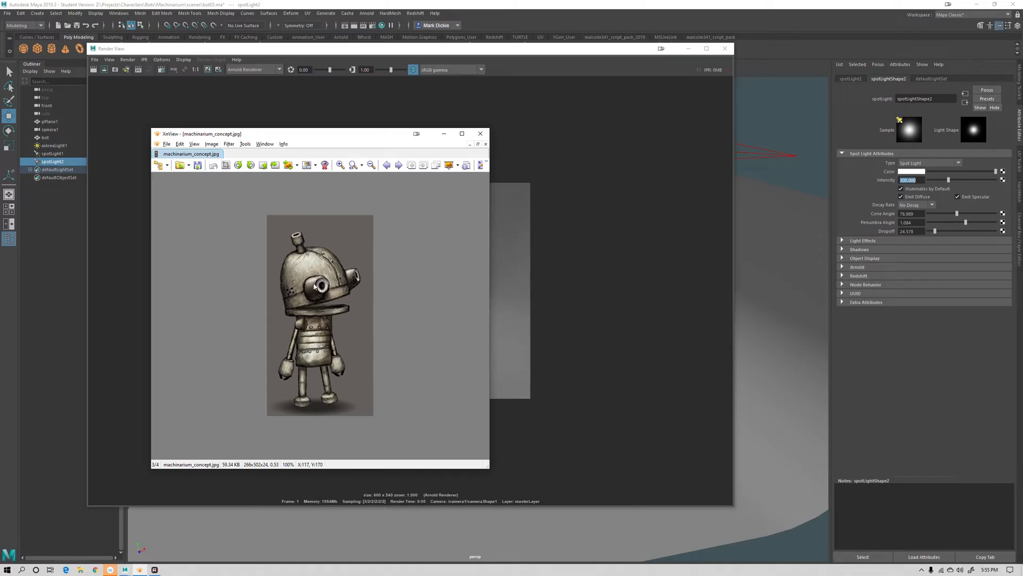
left_click_drag(345, 137, 0, 137)
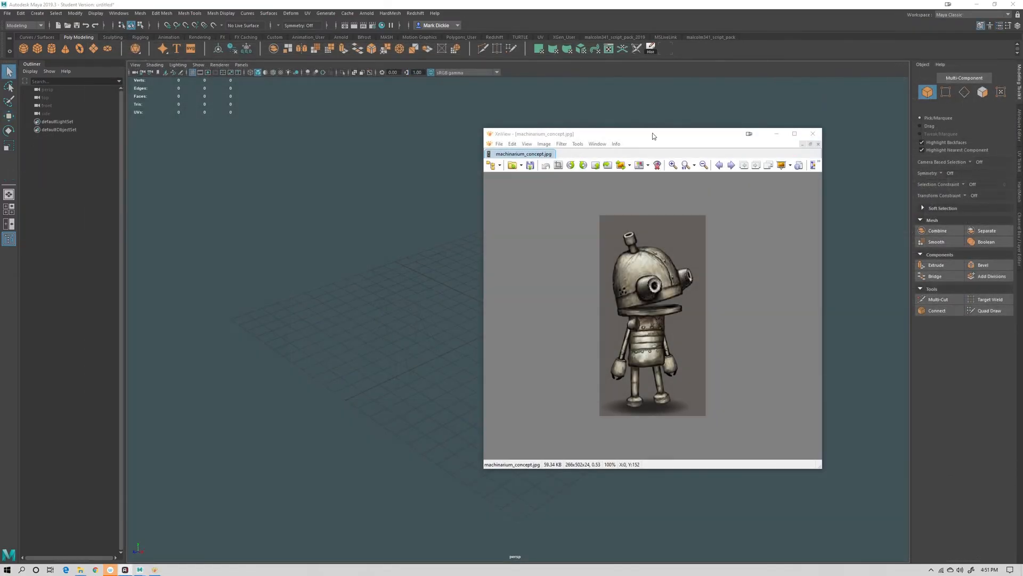
left_click_drag(653, 134, 441, 110)
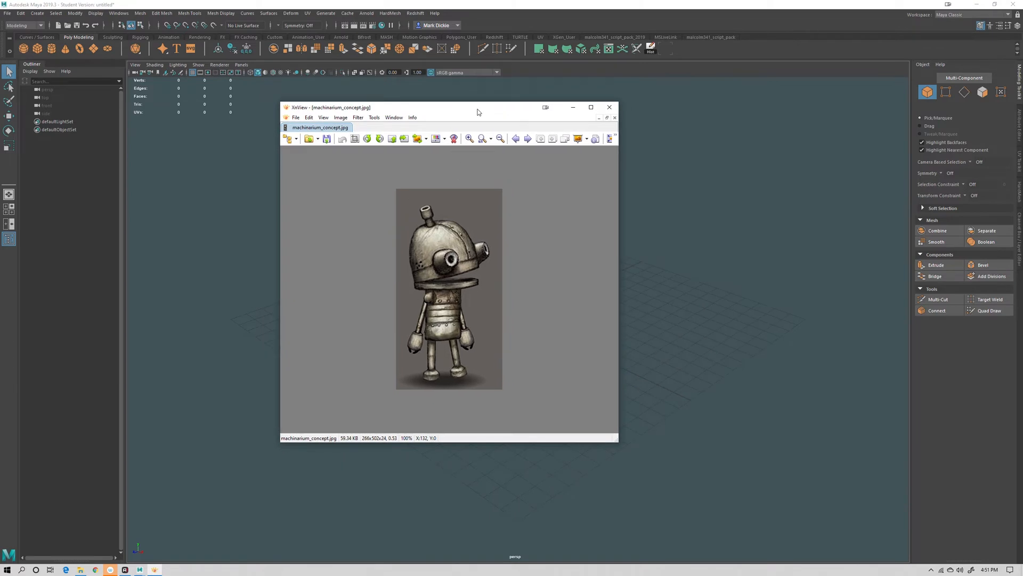
left_click_drag(478, 112, 0, 149)
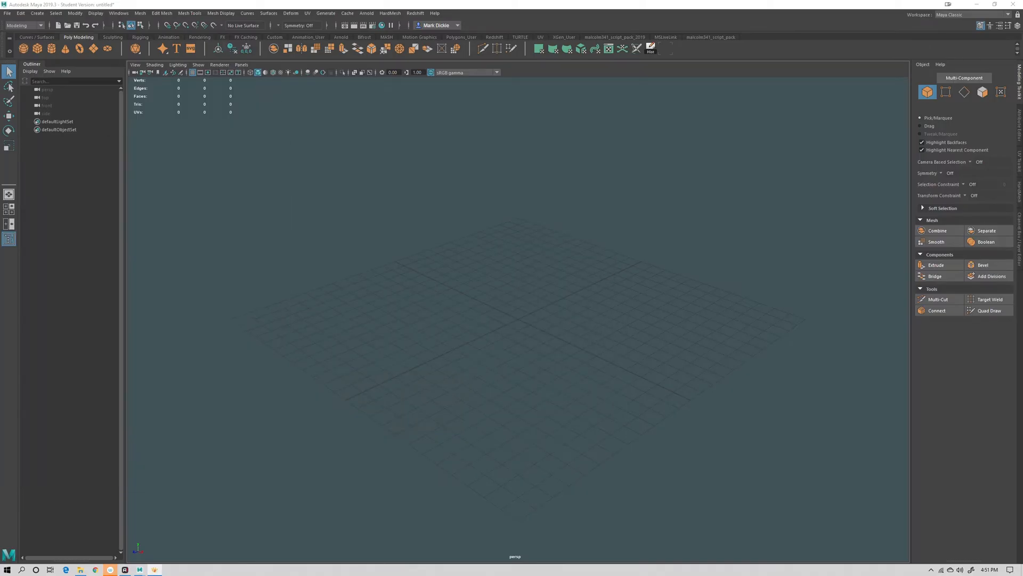
Open the Project Window and start a new project named Machinarium
left_click(7, 12)
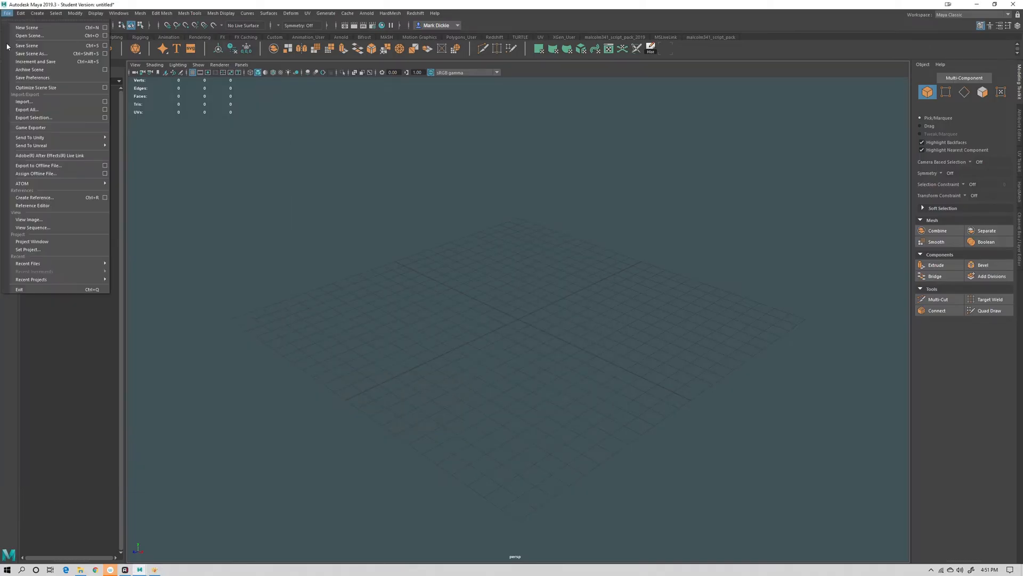
left_click(41, 243)
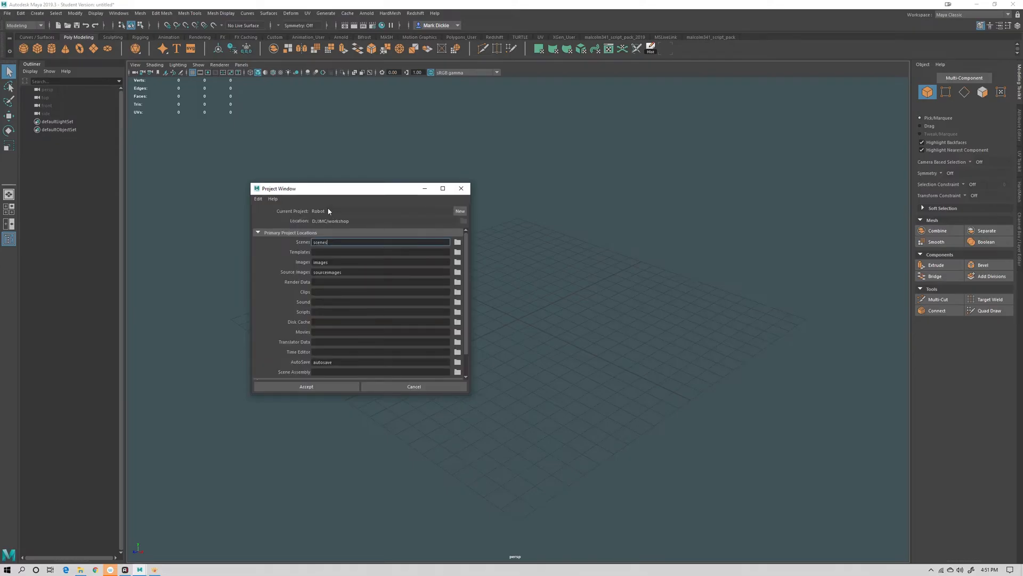
left_click(460, 211)
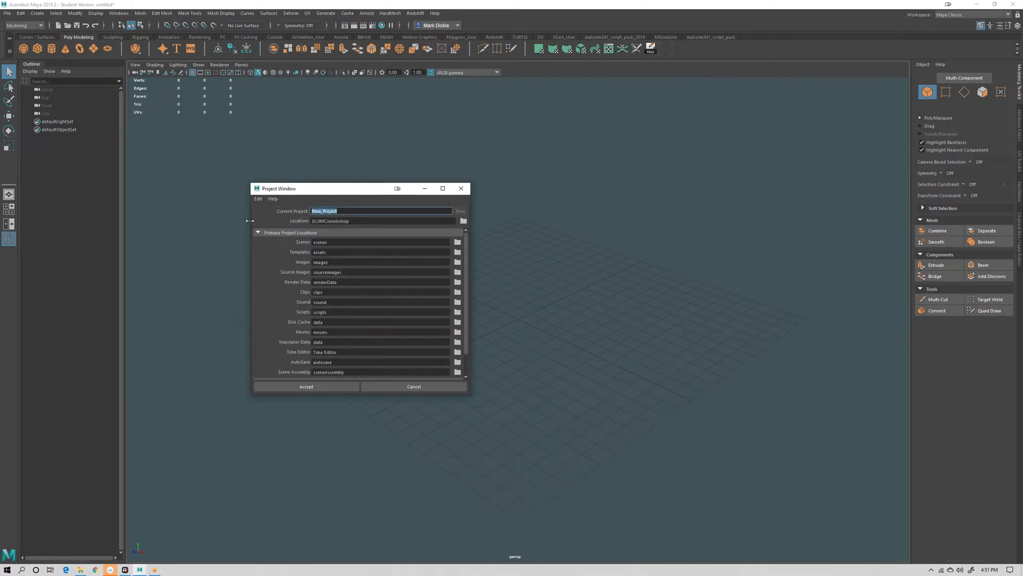
type("Machinarium")
Set the new project's location to Z:/Projects/Characters/Bots and accept the project
left_click(462, 221)
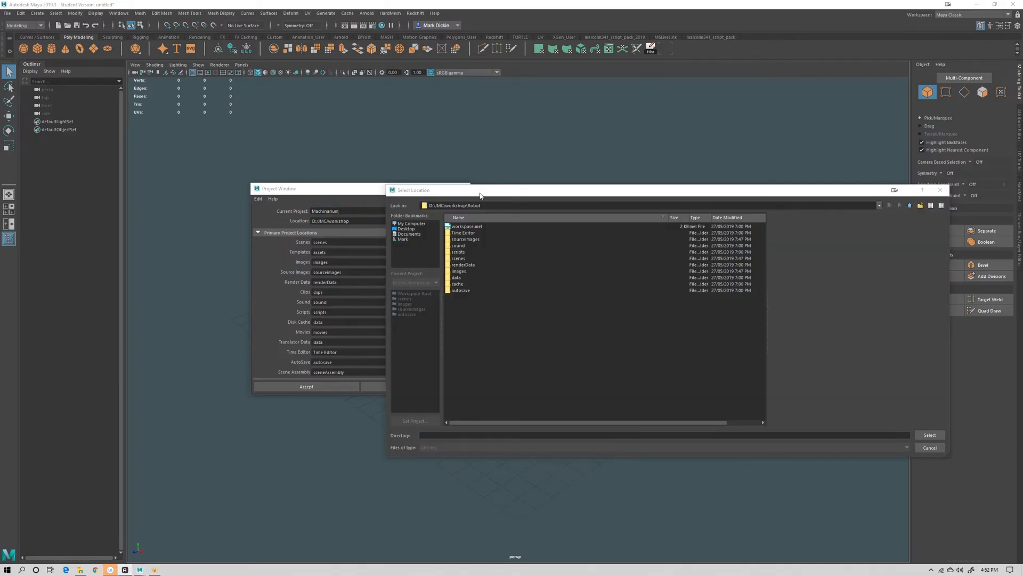
left_click_drag(481, 191, 356, 159)
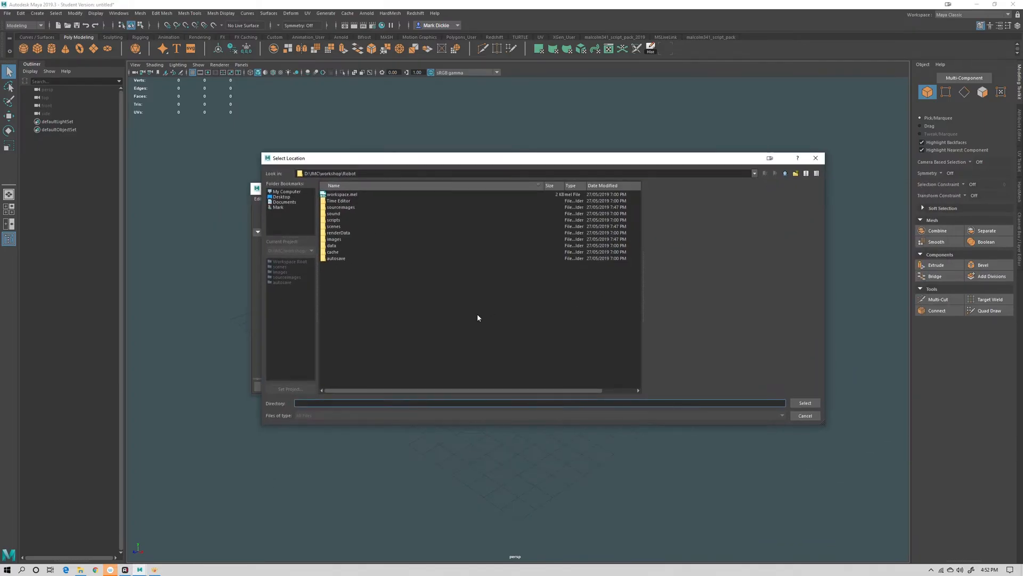
left_click(785, 173)
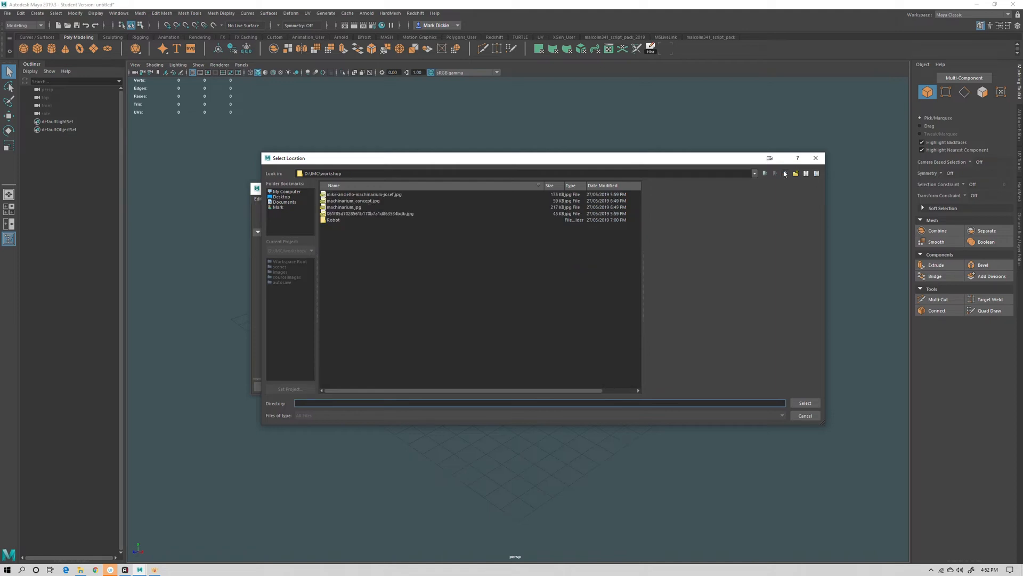
left_click(785, 173)
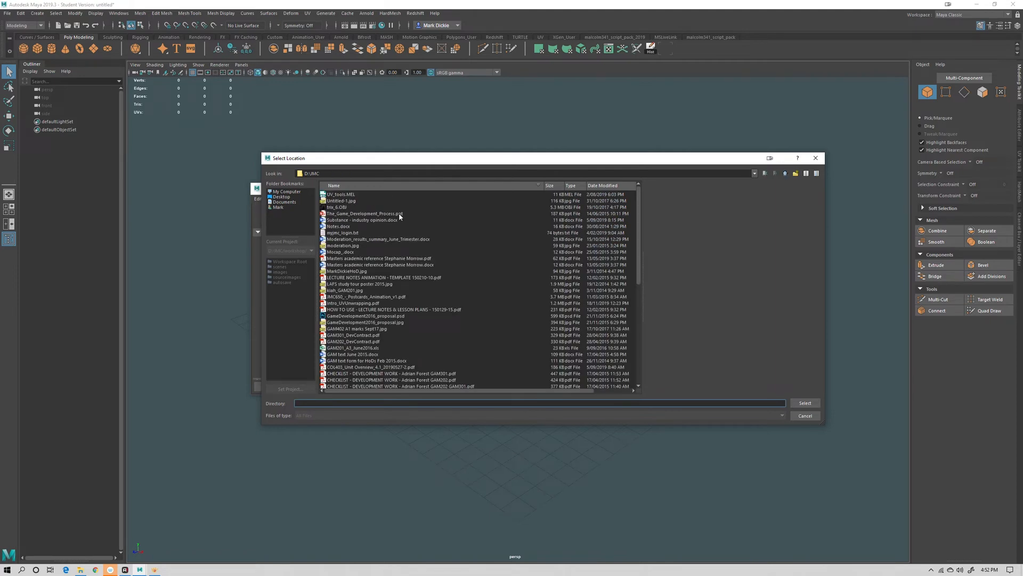
left_click(278, 192)
double_click(331, 195)
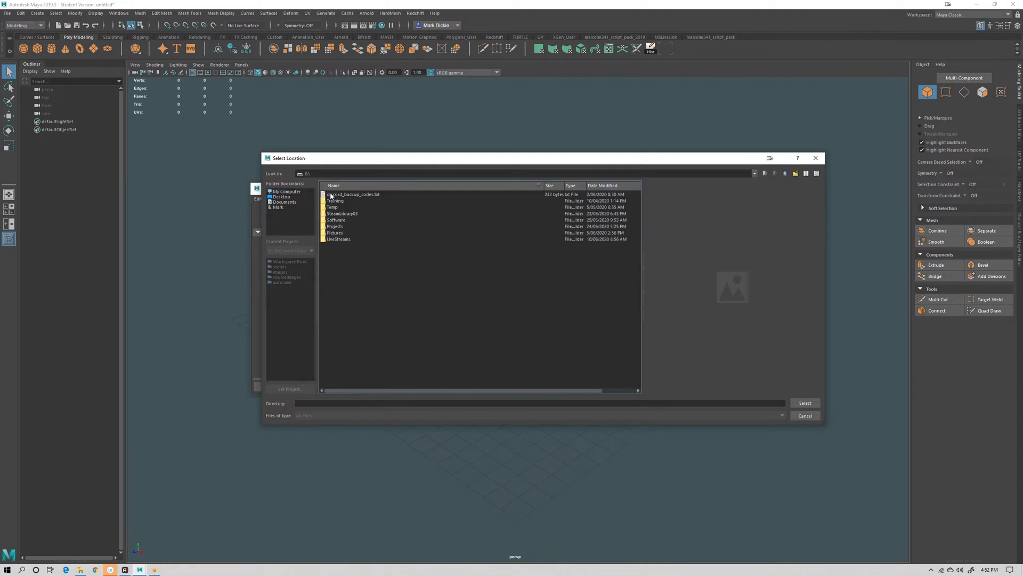
double_click(335, 226)
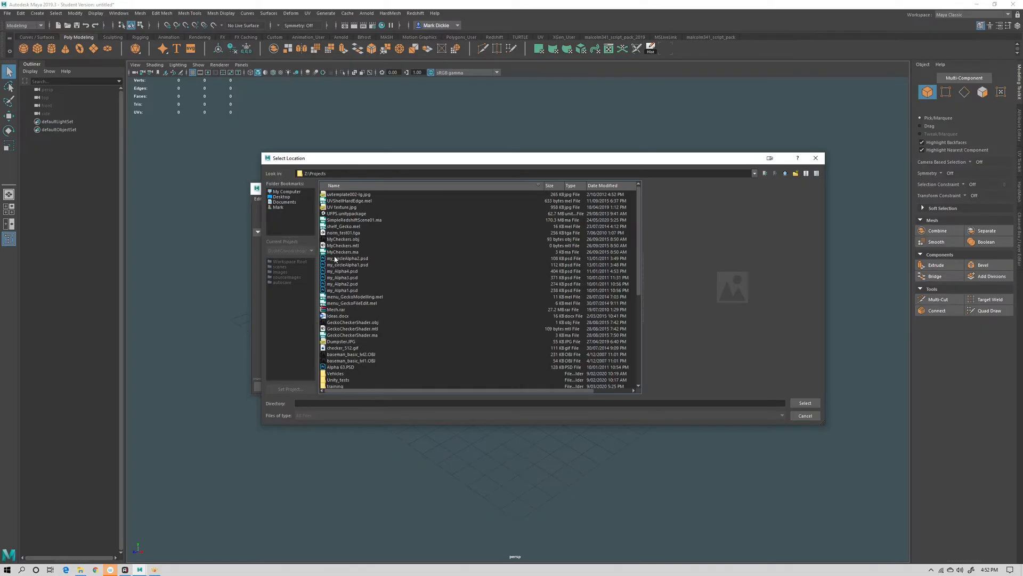
scroll(381, 309, "down", 7)
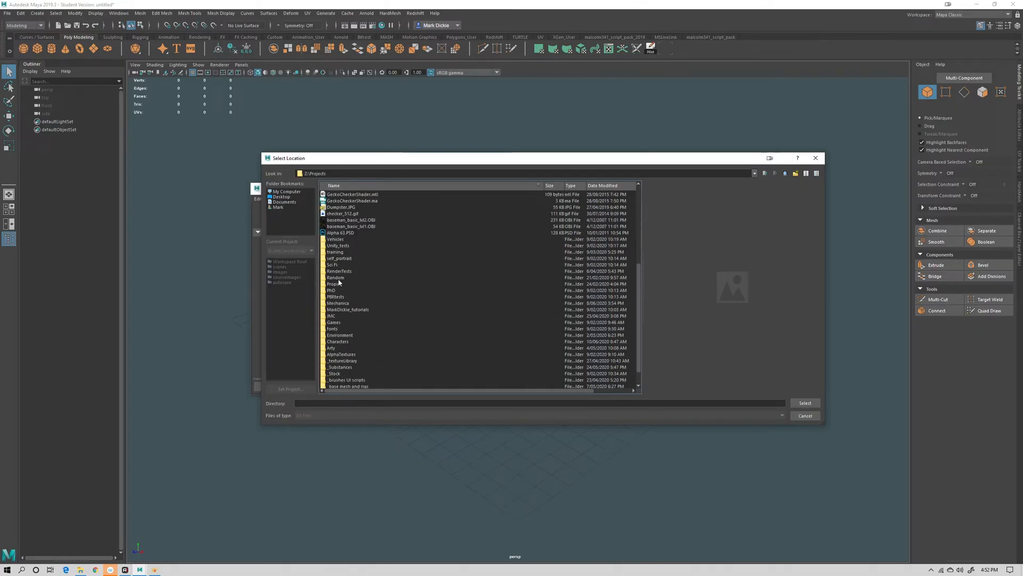
double_click(356, 342)
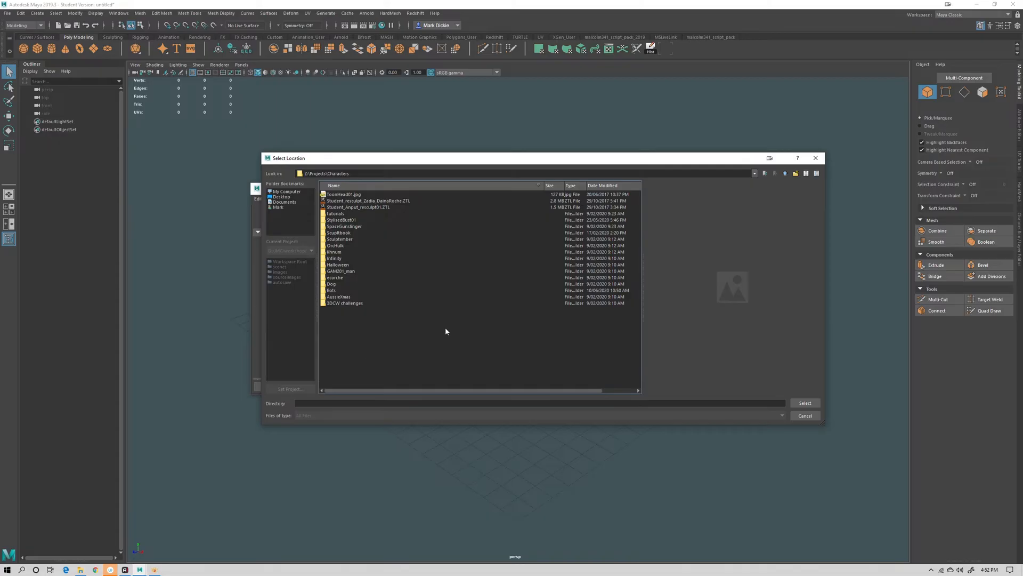
double_click(334, 291)
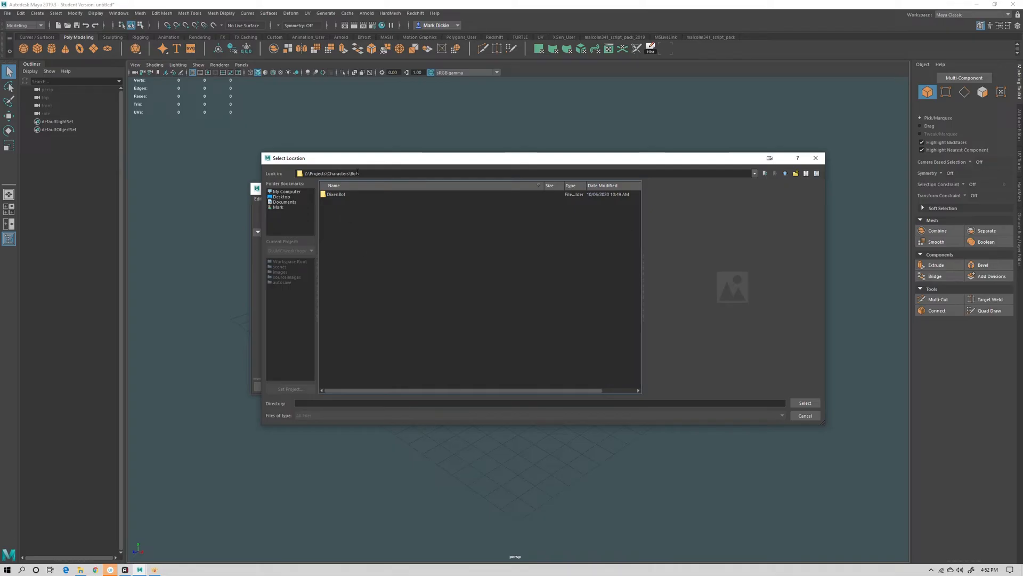
left_click_drag(354, 158, 359, 286)
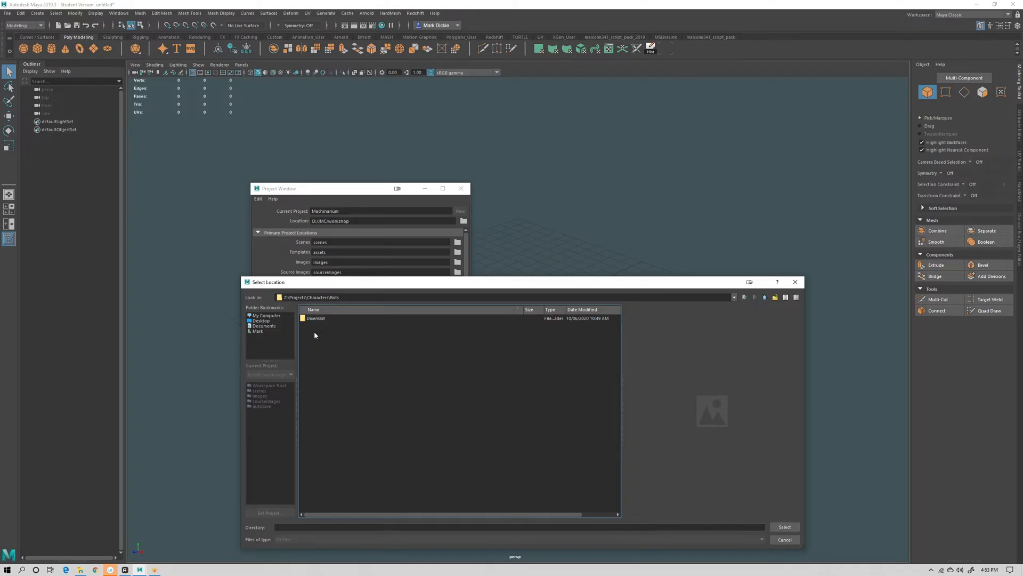
left_click_drag(344, 283, 309, 212)
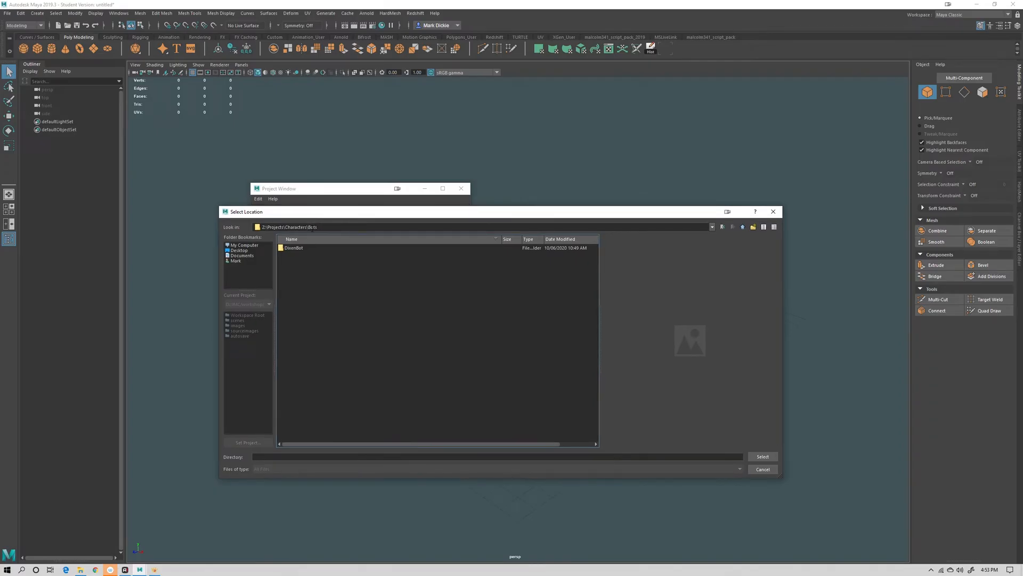
left_click_drag(327, 217, 326, 324)
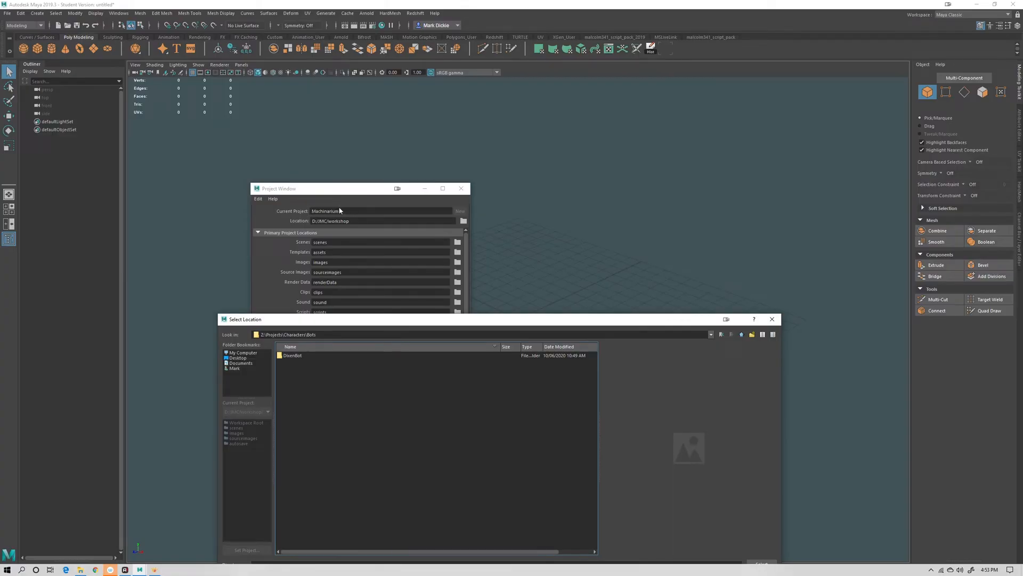
left_click_drag(331, 319, 332, 208)
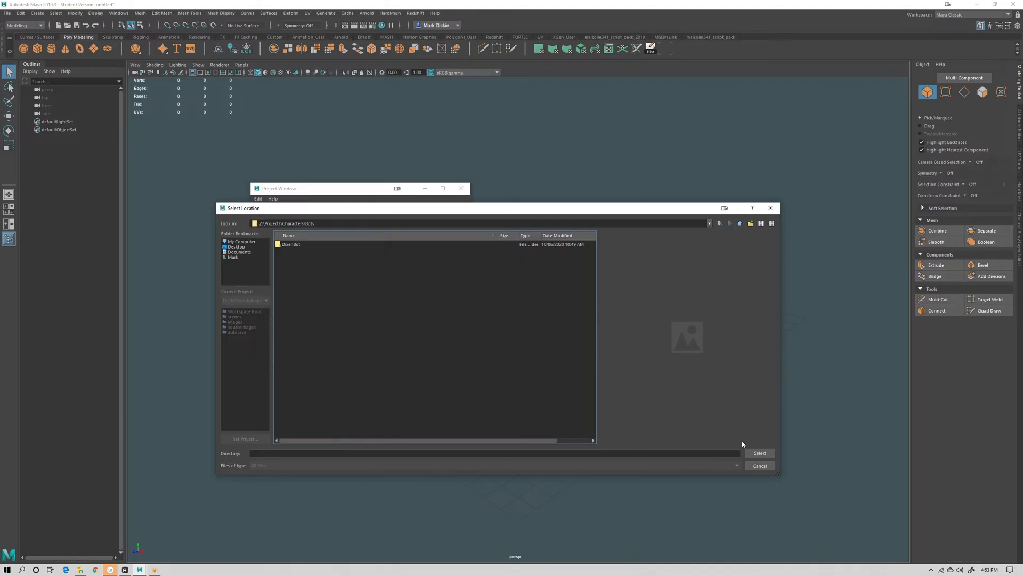
left_click(760, 452)
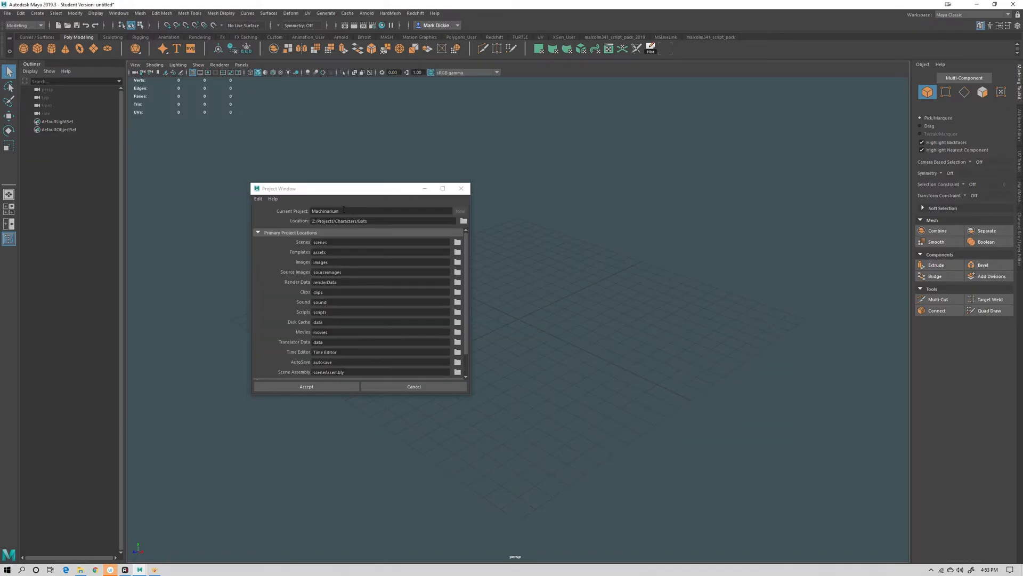
left_click(322, 388)
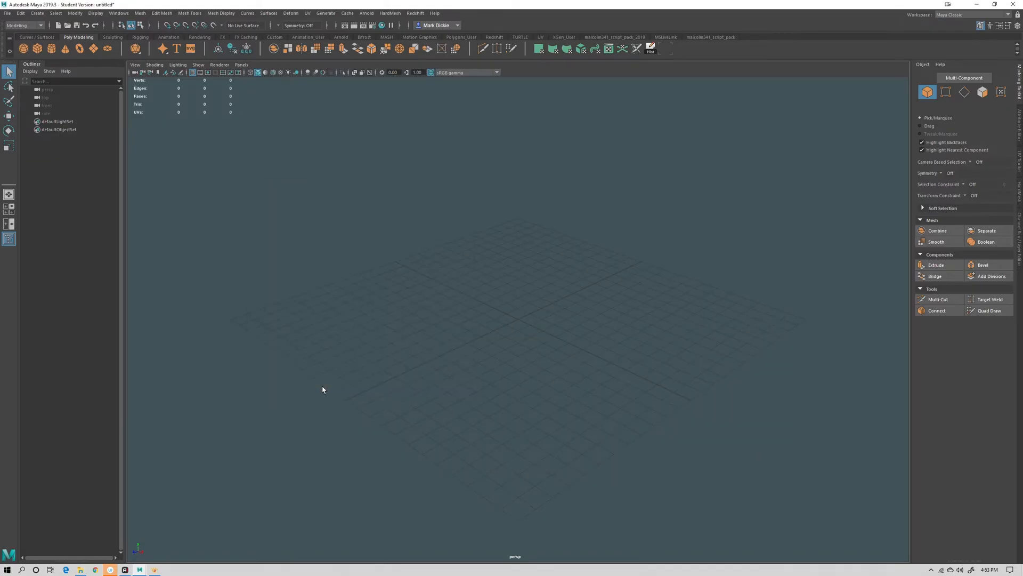
Save the empty scene as bot01 in the project's scenes folder, continuing past the student version notice
left_click(8, 13)
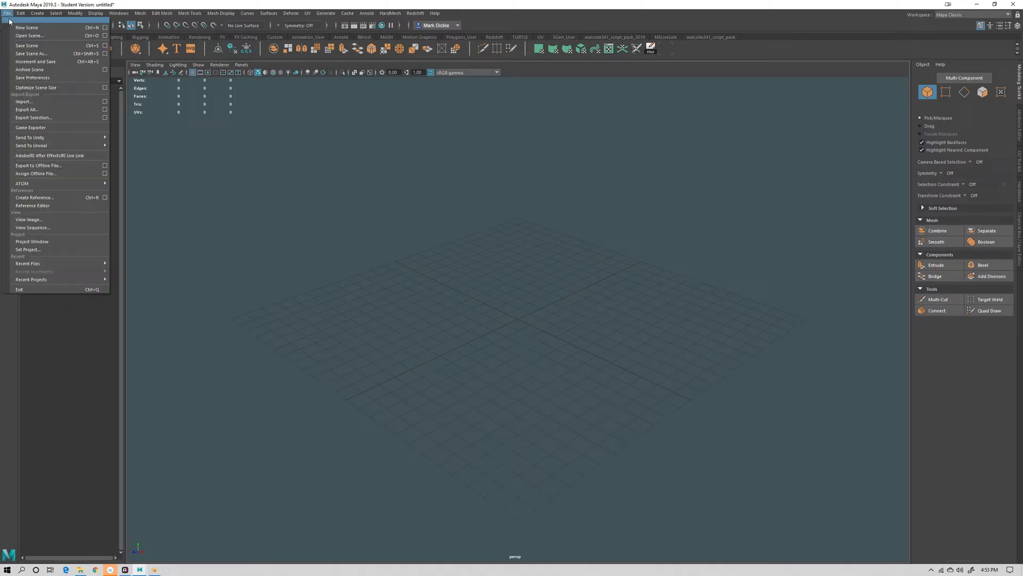
left_click(35, 54)
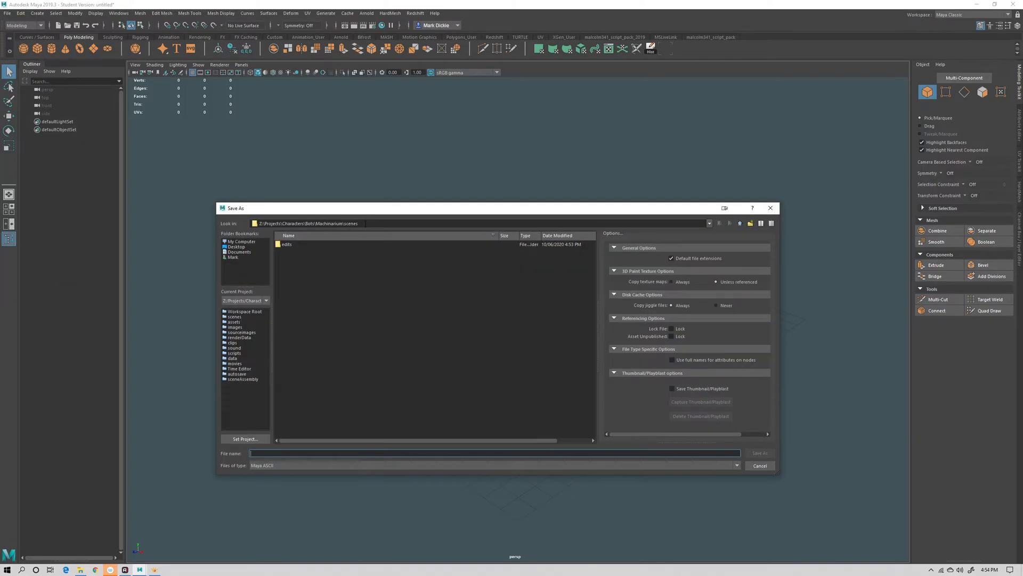
left_click_drag(358, 223, 317, 224)
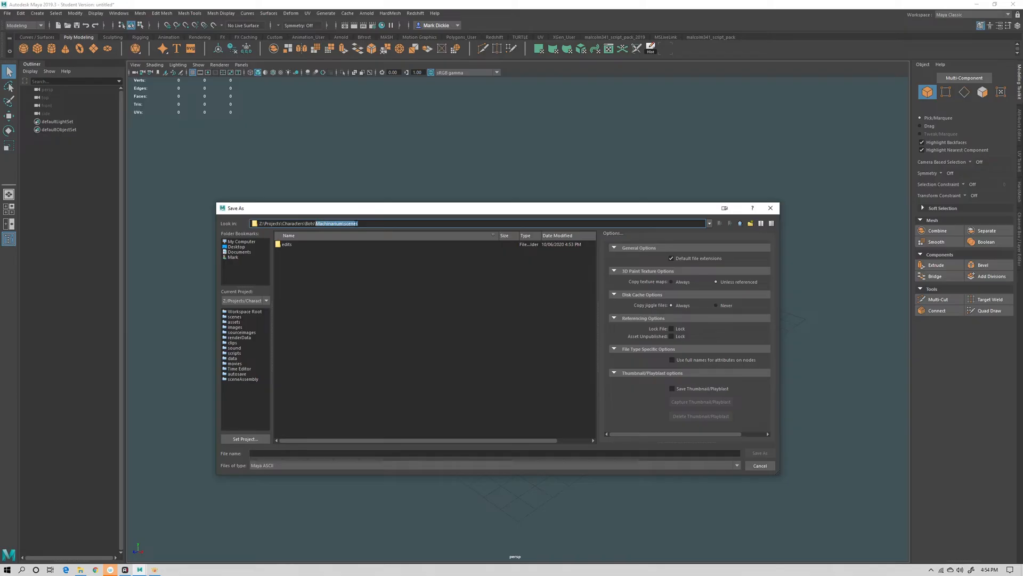
left_click(240, 318)
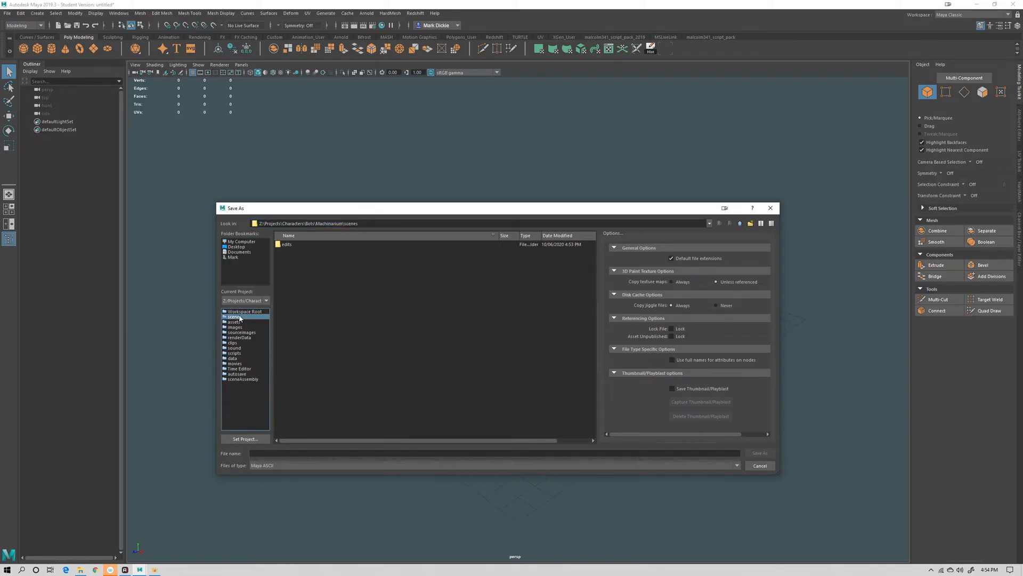
left_click(281, 453)
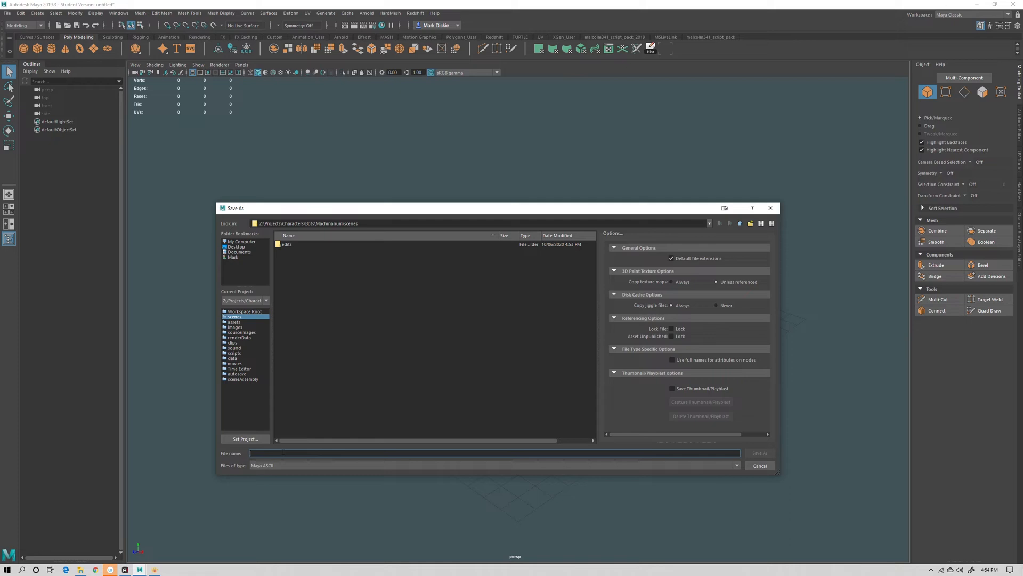
type("bot01")
left_click(758, 452)
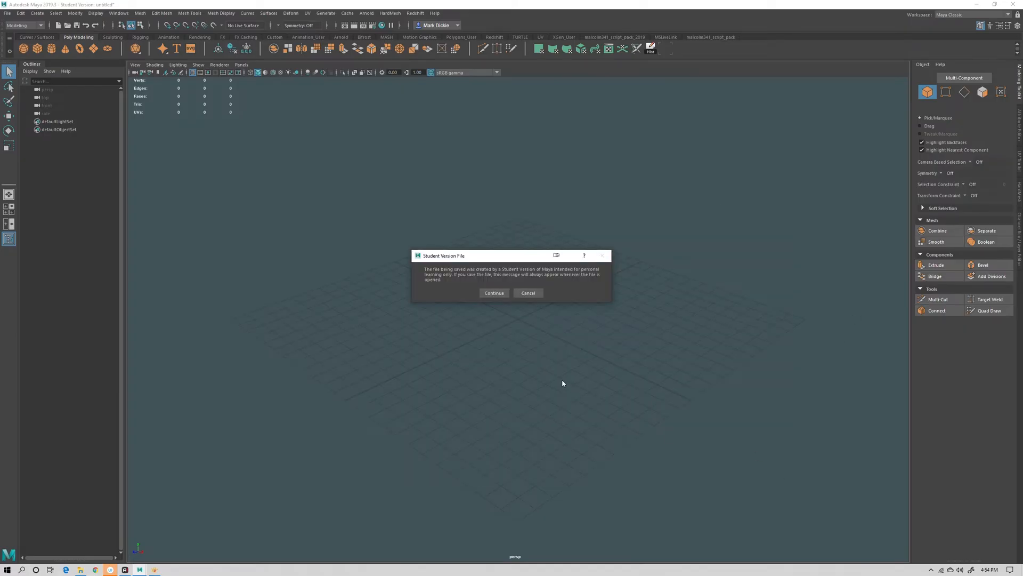
left_click(492, 293)
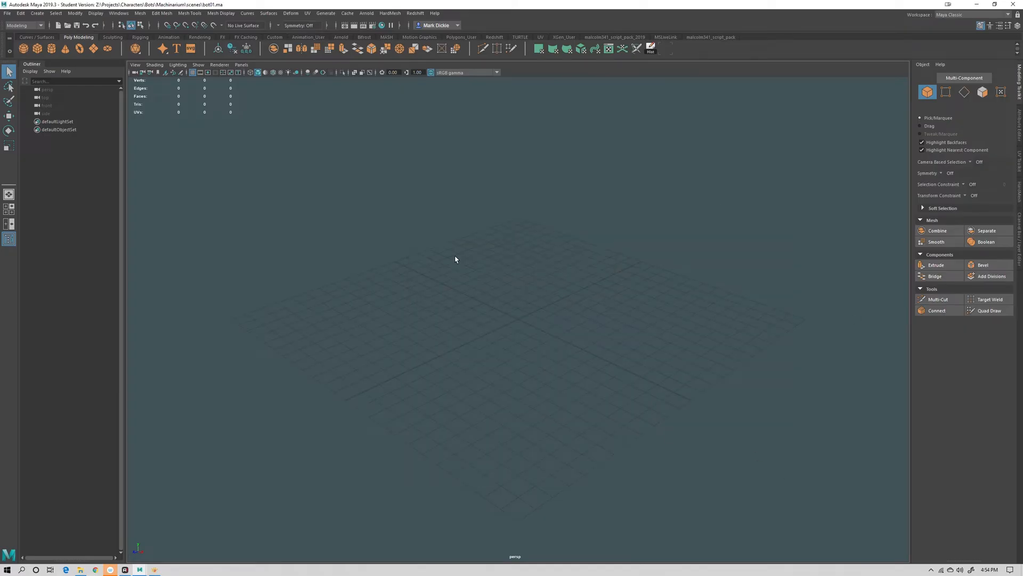
Bring the concept reference image window into view and move it aside again
left_click_drag(0, 161, 411, 105)
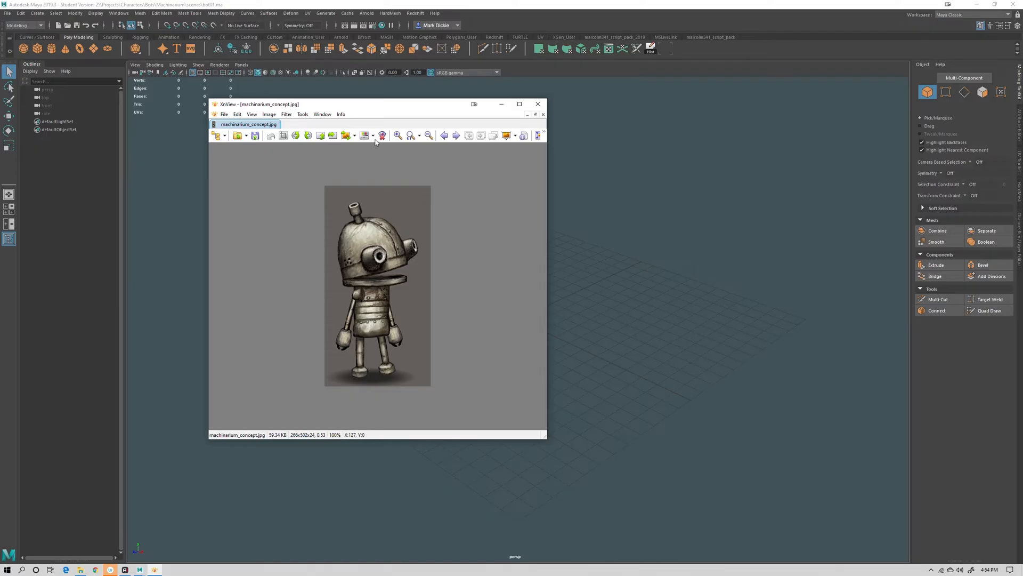
left_click_drag(392, 106, 518, 109)
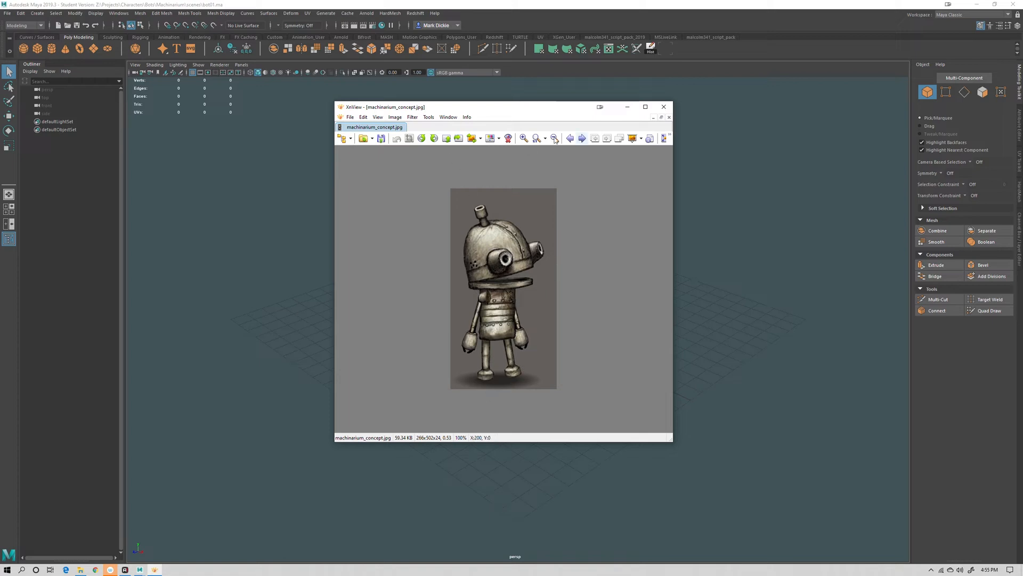
left_click_drag(530, 107, 0, 243)
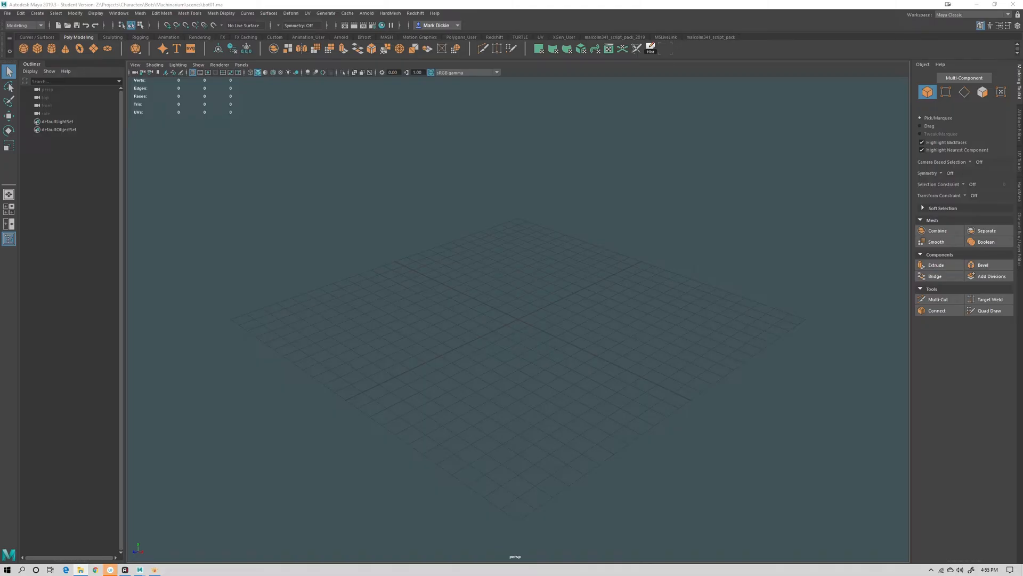
In File Explorer, open the Projects > Characters > Bots folder to check for the Machinarium project folder
left_click_drag(0, 89, 394, 118)
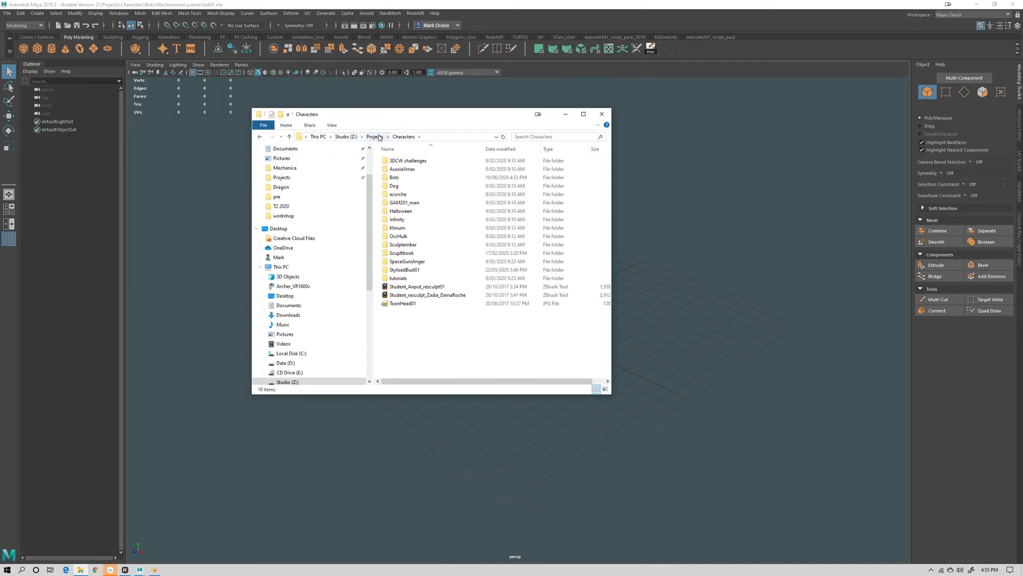
double_click(404, 180)
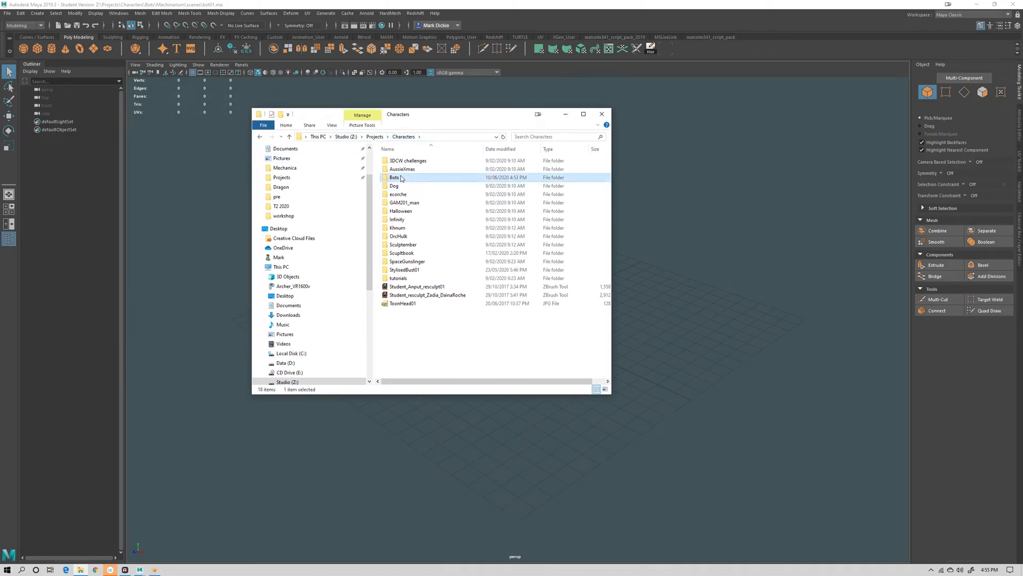
left_click(447, 168)
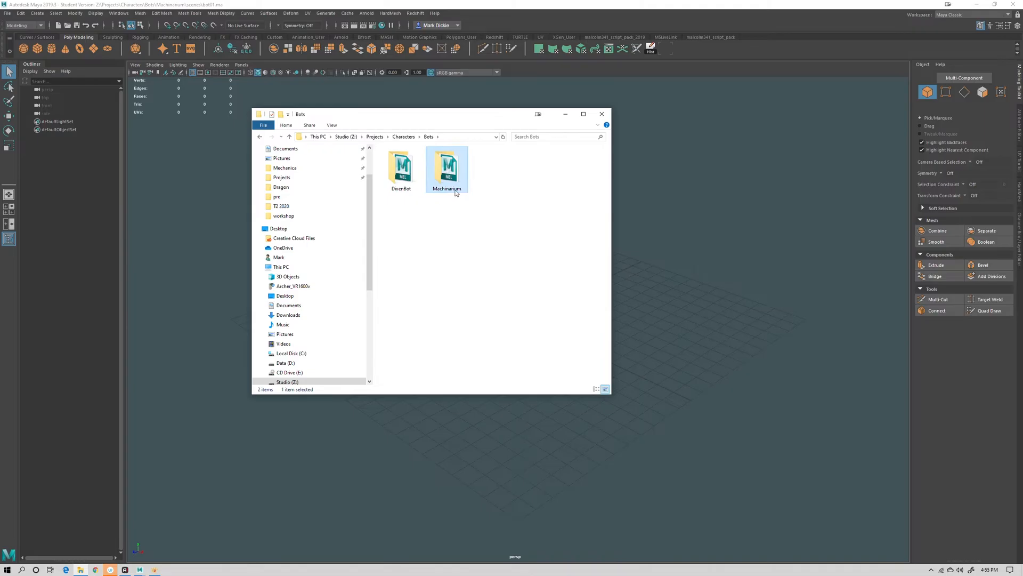
Paste the concept image into the images folder of the Machinarium project
double_click(447, 176)
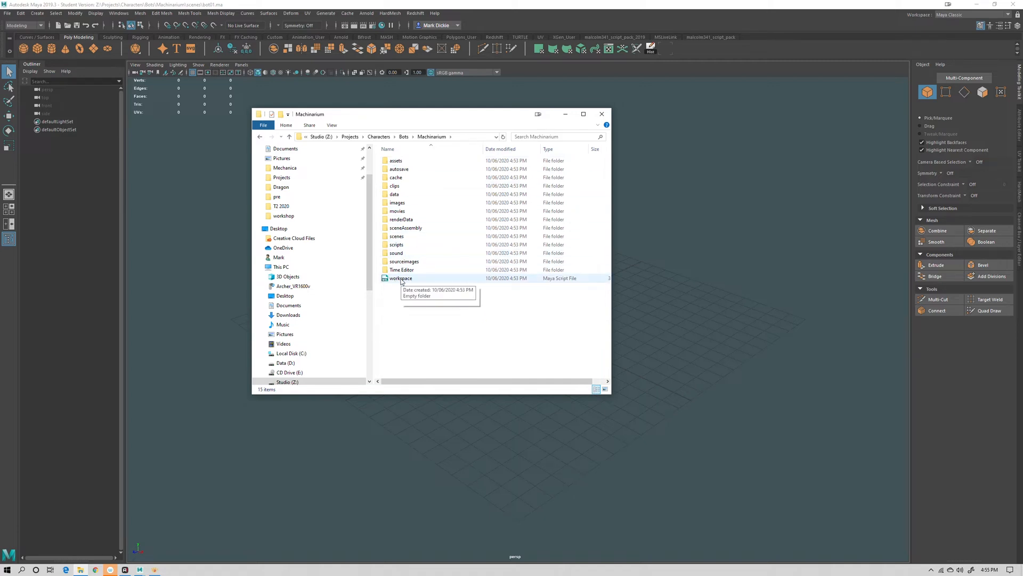
double_click(397, 202)
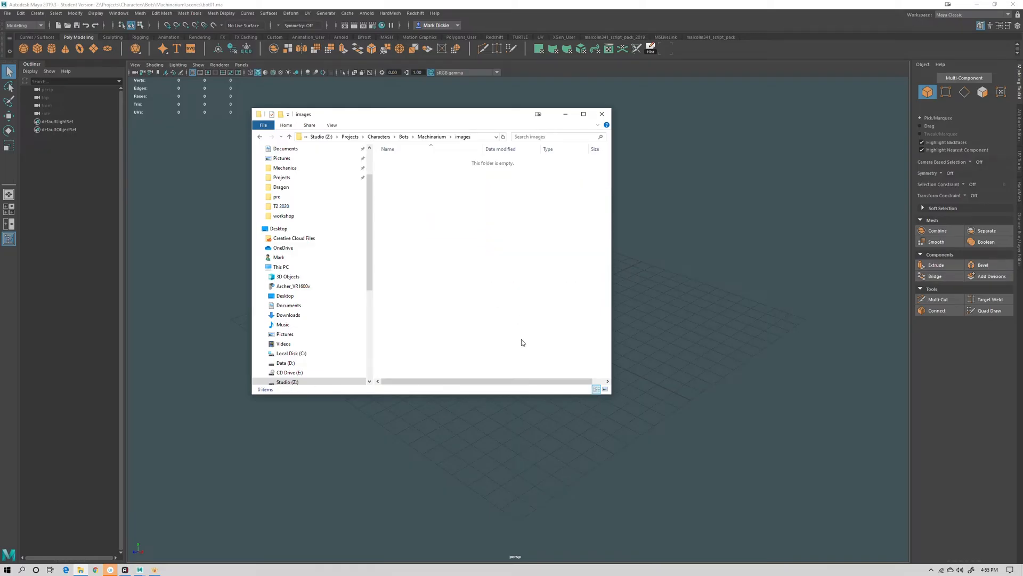
right_click(454, 219)
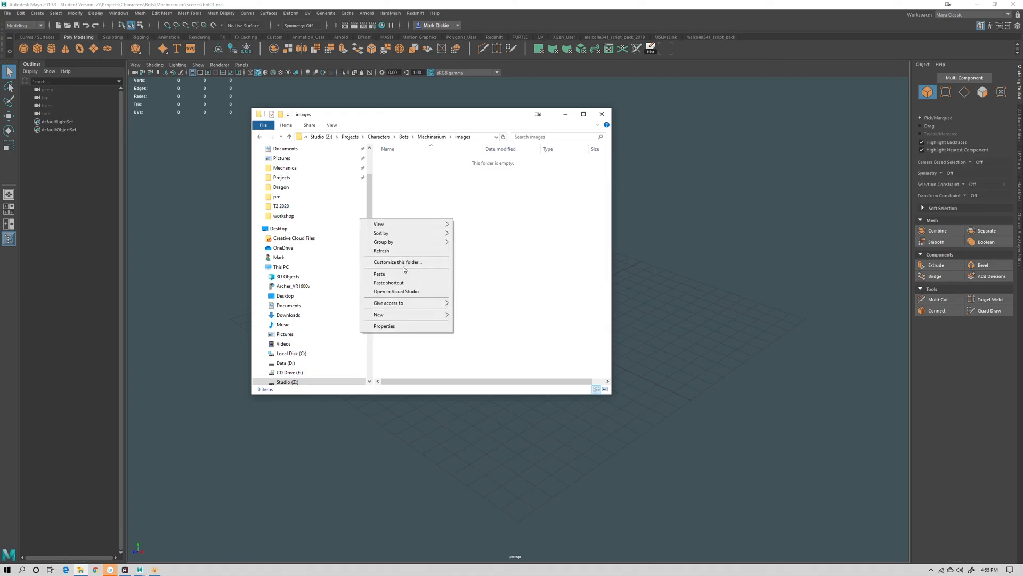
left_click(403, 273)
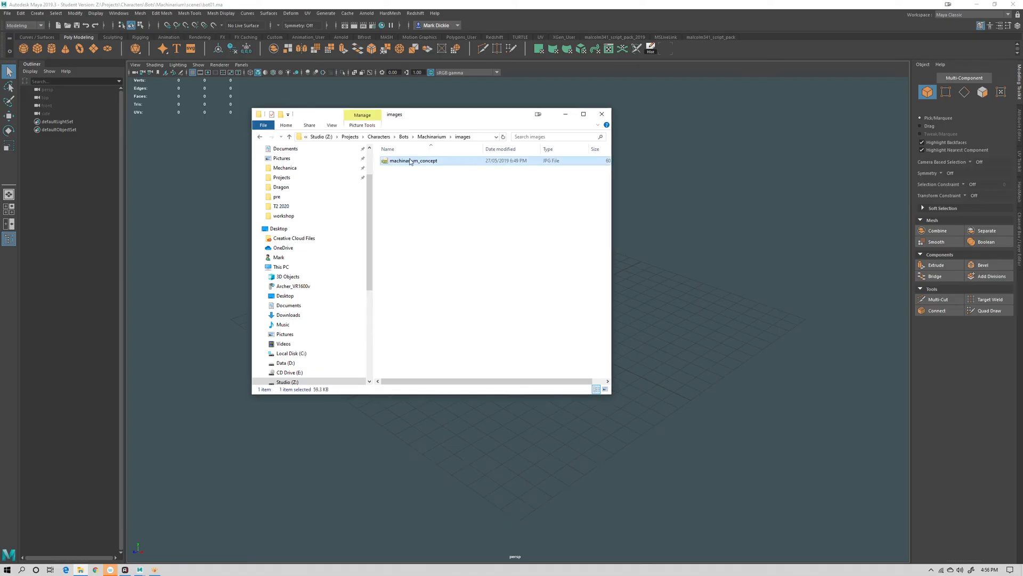
Preview the pasted concept image, then close the image viewer and the folder window
double_click(403, 163)
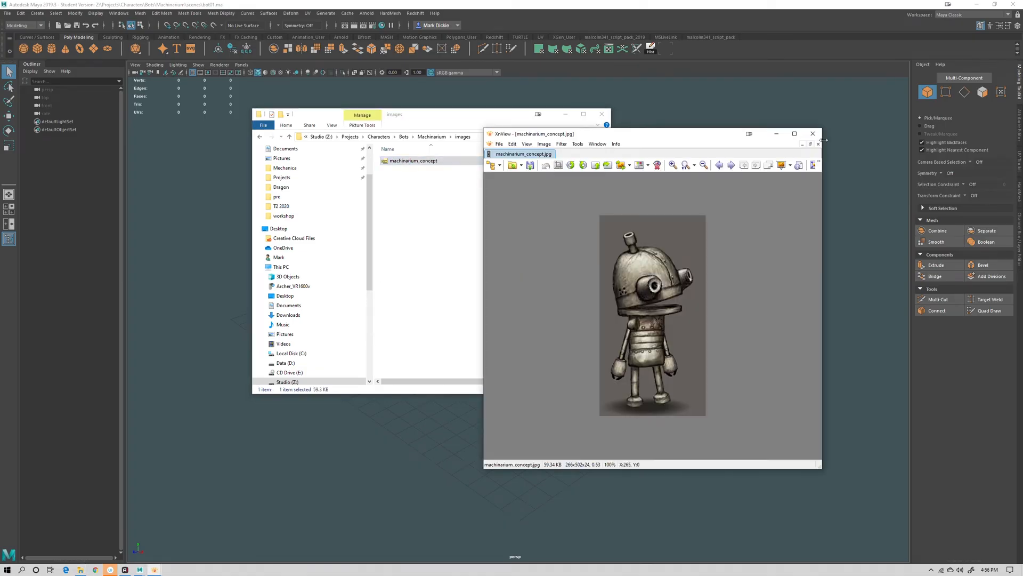
left_click(819, 131)
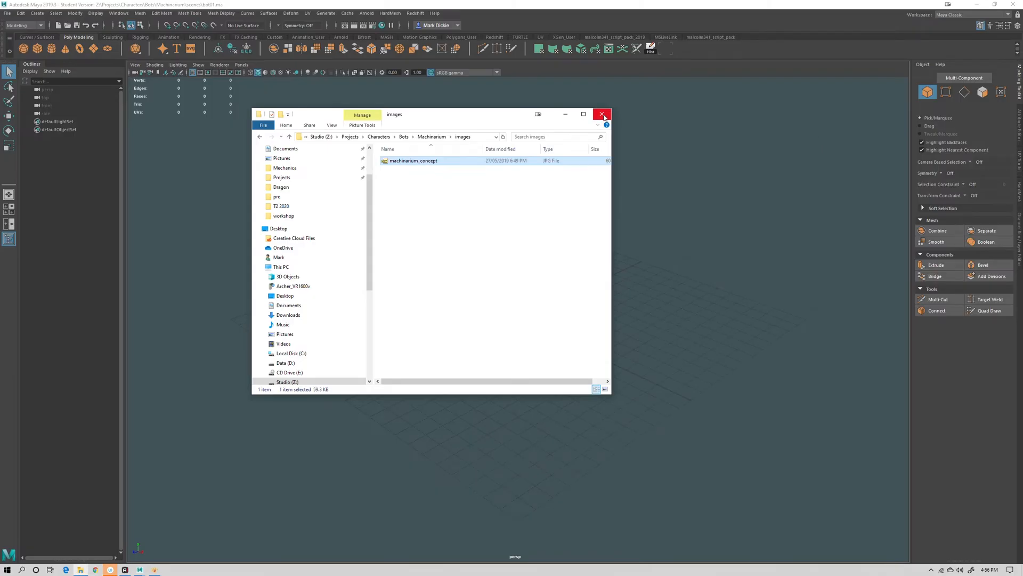
left_click(602, 115)
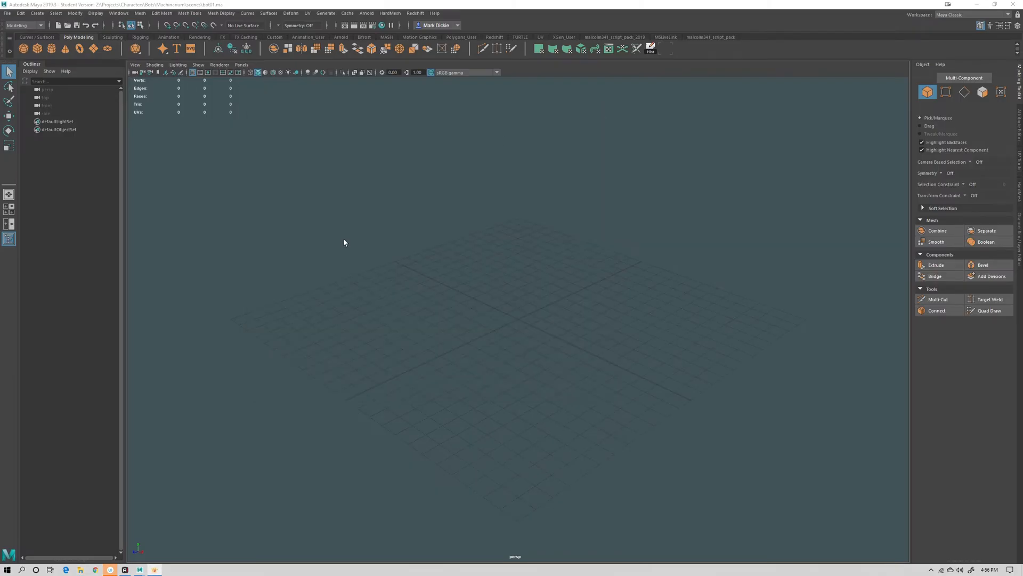
In the front view, import machinarium_concept.jpg from the project's images folder as an image plane
key("space")
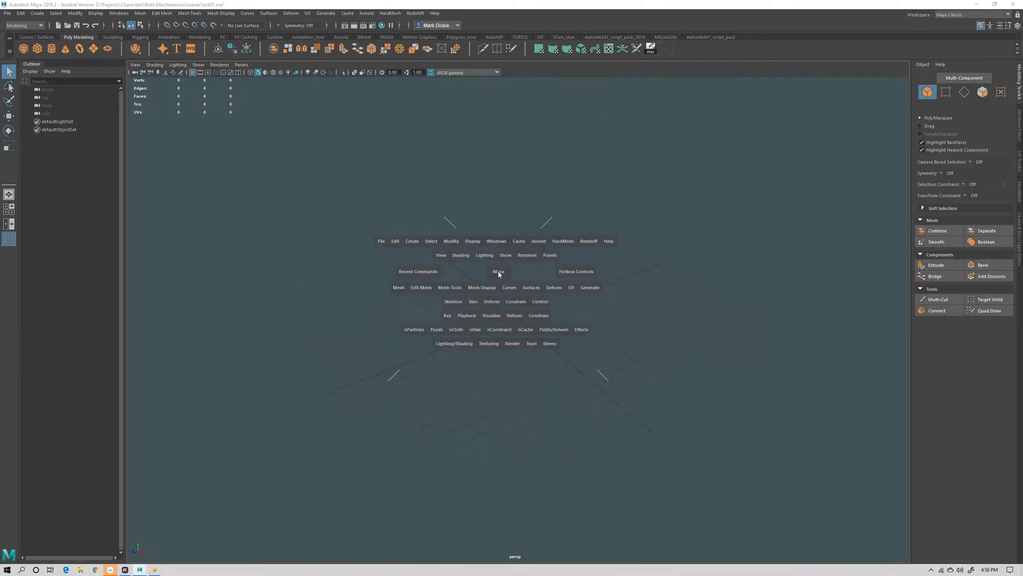
left_click_drag(499, 272, 501, 293)
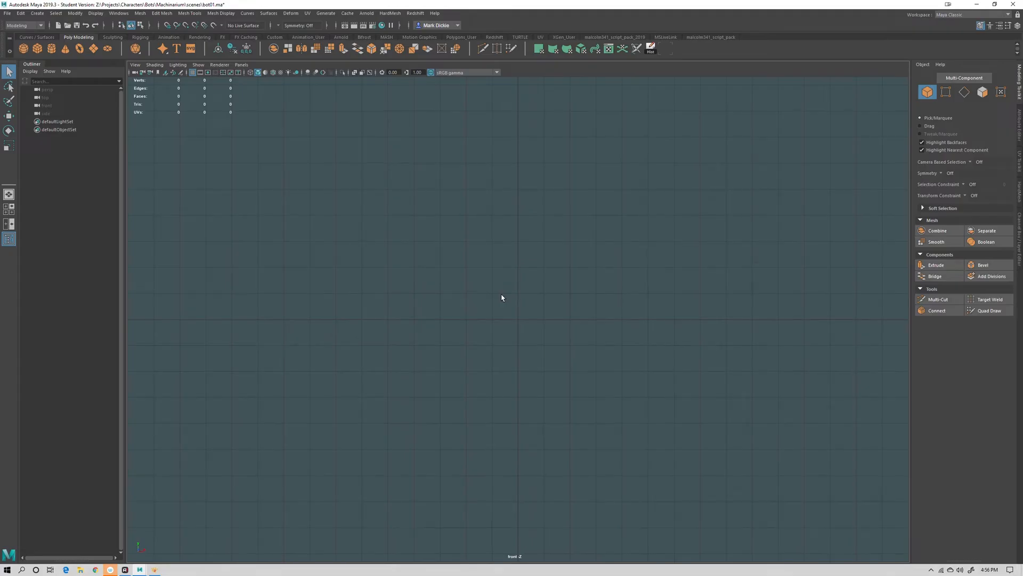
left_click(135, 64)
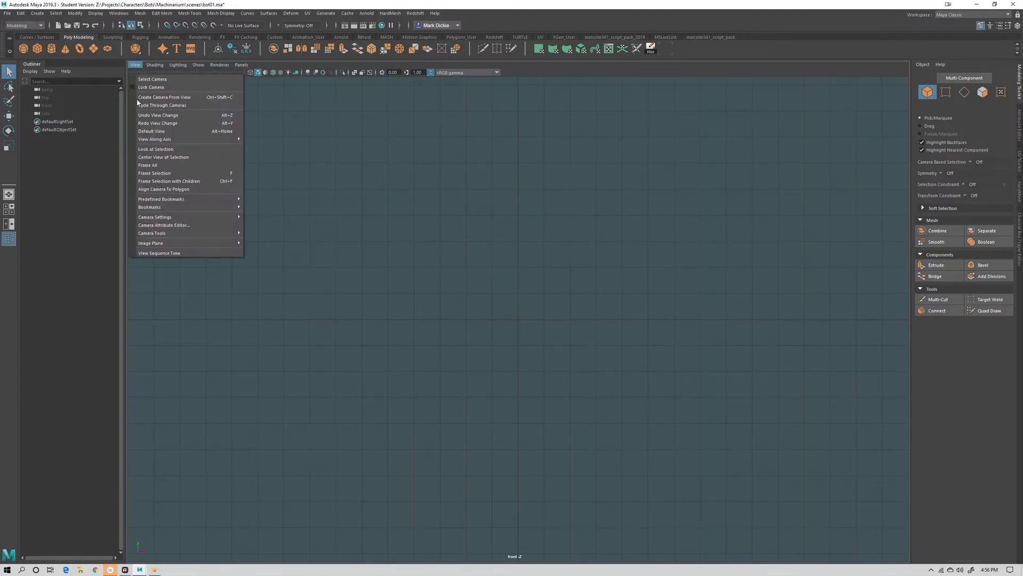
mouse_move(152, 241)
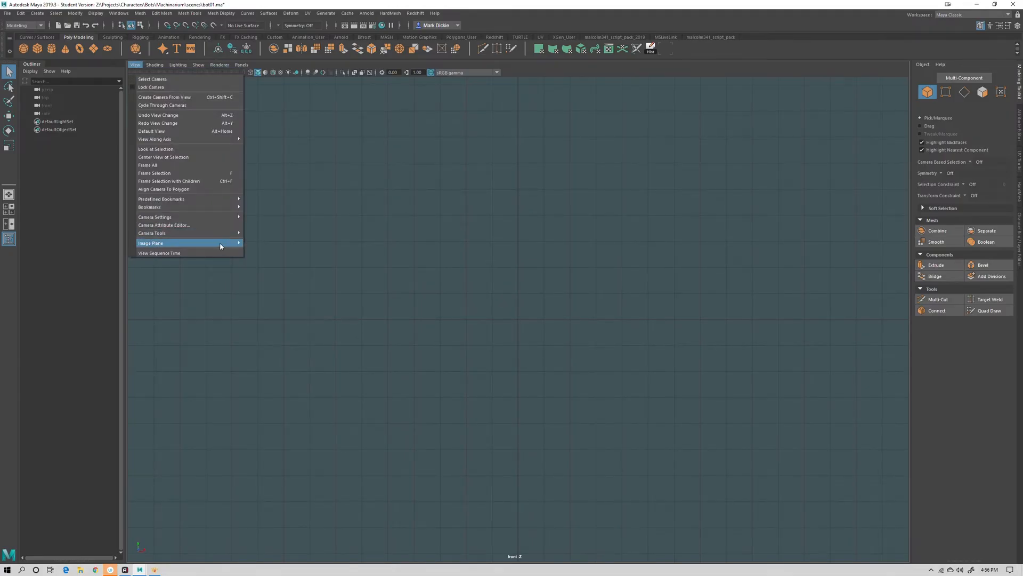
left_click(280, 250)
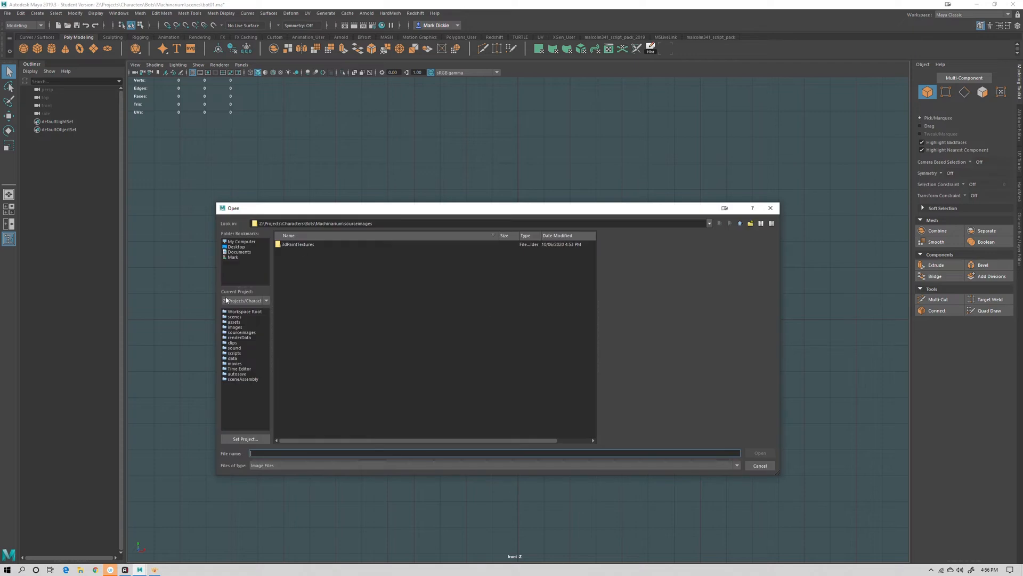
left_click(234, 327)
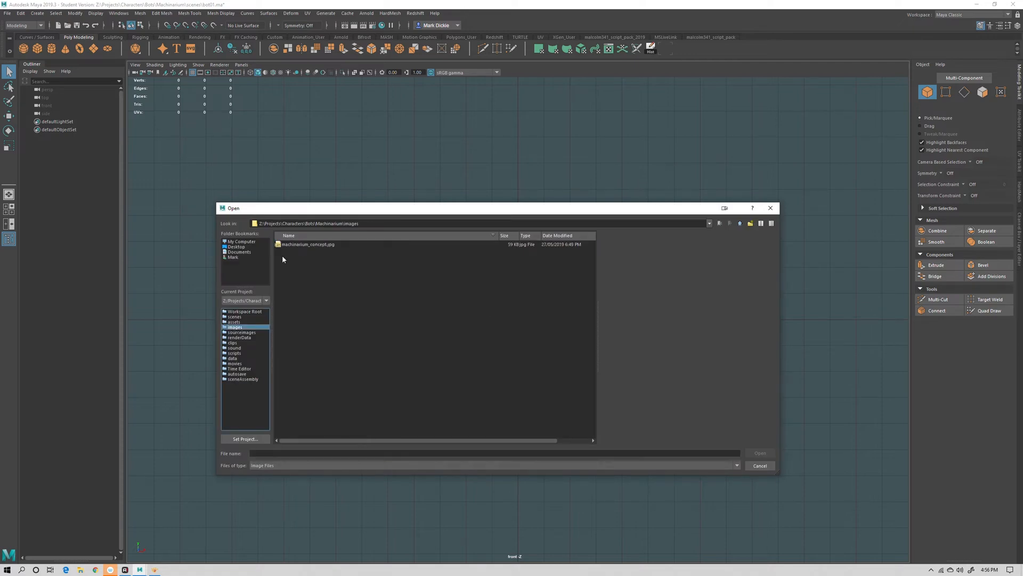
left_click(302, 244)
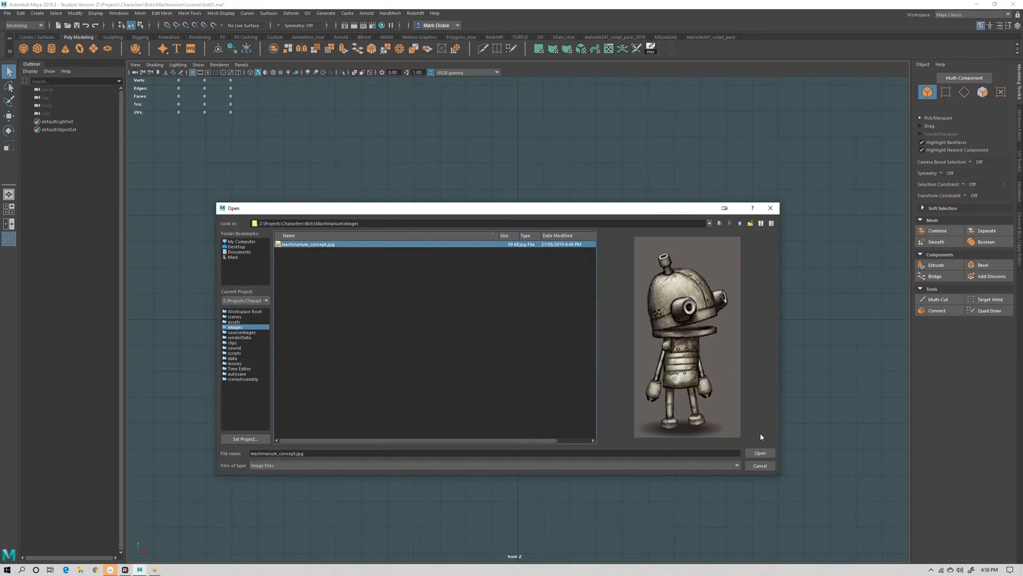
left_click(761, 453)
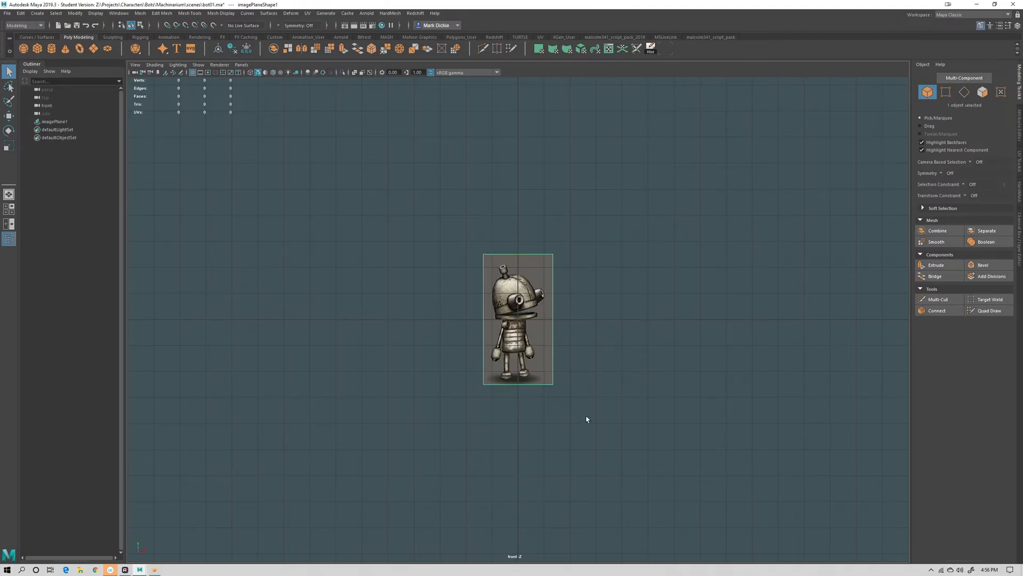
Move the image plane aside and back, to about X 7.99 and Z -12.48
key("space")
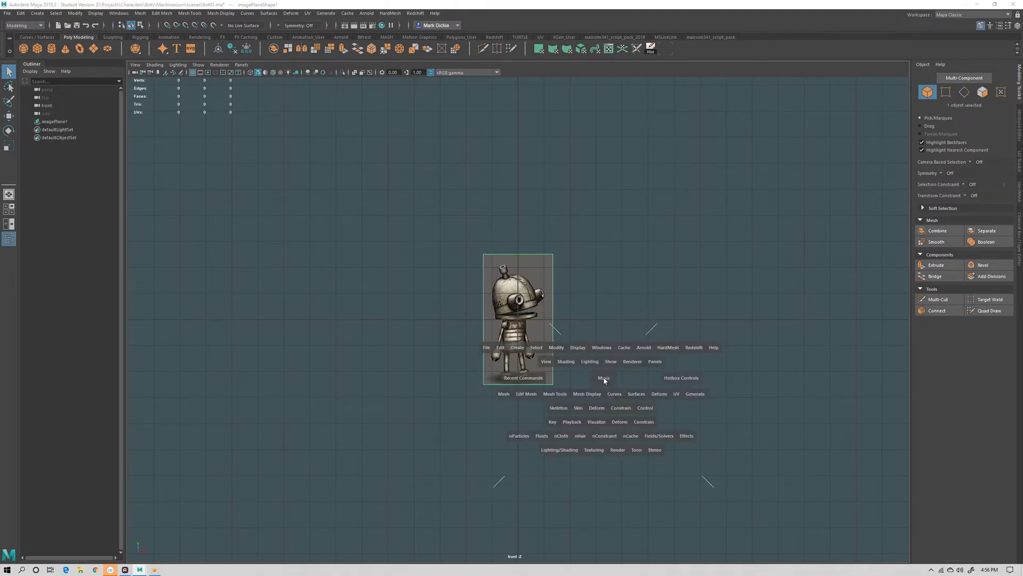
left_click(605, 380)
left_click(602, 356)
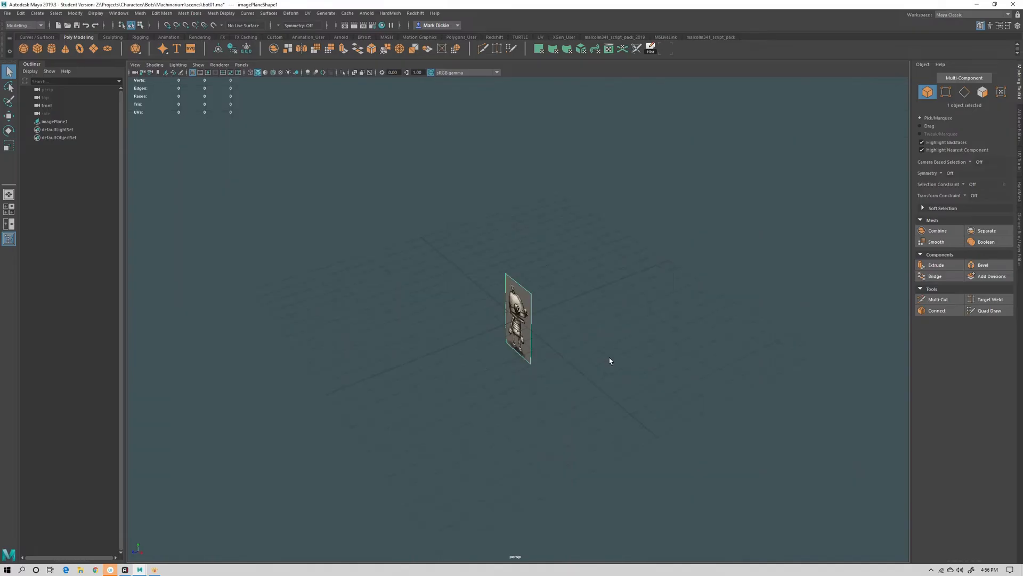
left_click_drag(609, 359, 368, 310, "alt")
key("w")
left_click_drag(364, 269, 430, 228)
left_click_drag(570, 348, 540, 319, "alt")
Create a polygon cylinder at the origin from the Poly Modeling shelf
key("space")
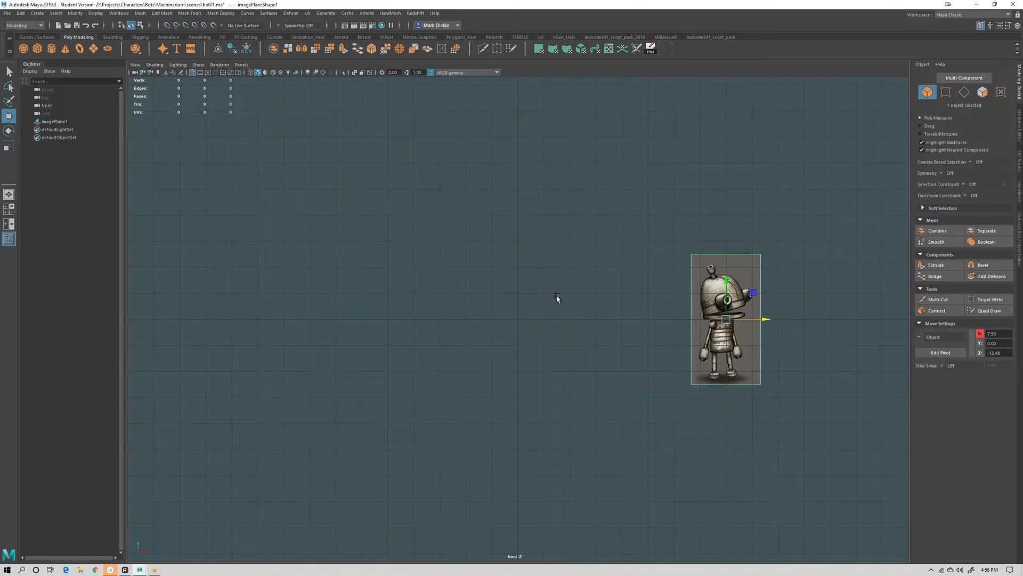
right_click_drag(518, 350, 685, 360, "alt")
middle_click_drag(685, 360, 541, 360, "alt")
right_click_drag(552, 374, 711, 369, "alt")
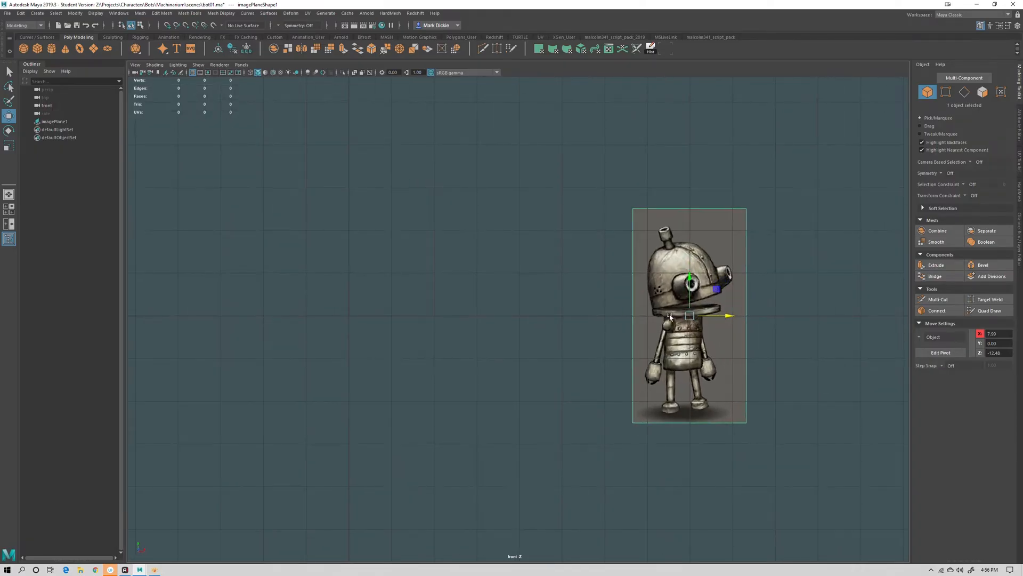
middle_click_drag(443, 354, 511, 360, "alt")
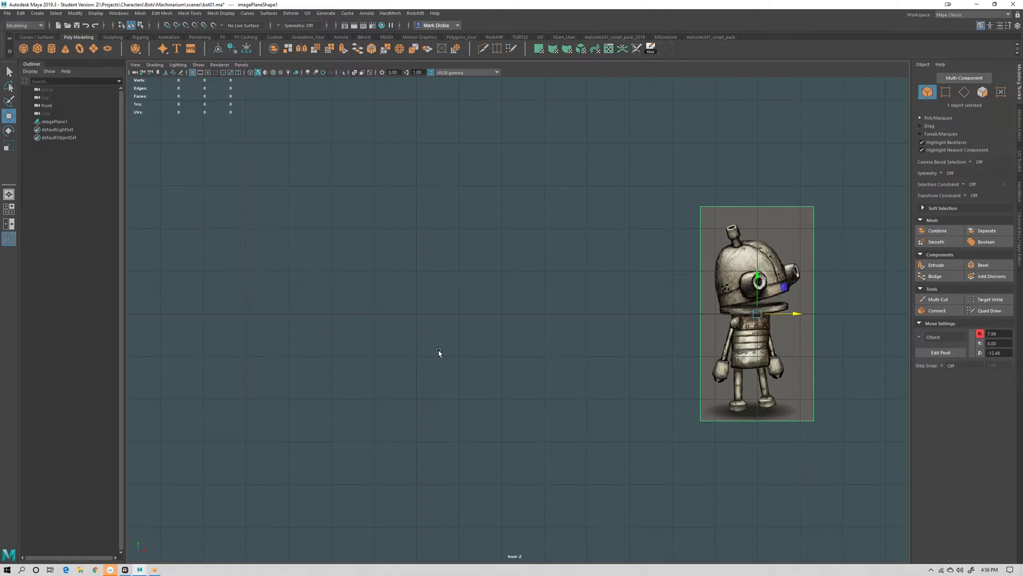
left_click(475, 367)
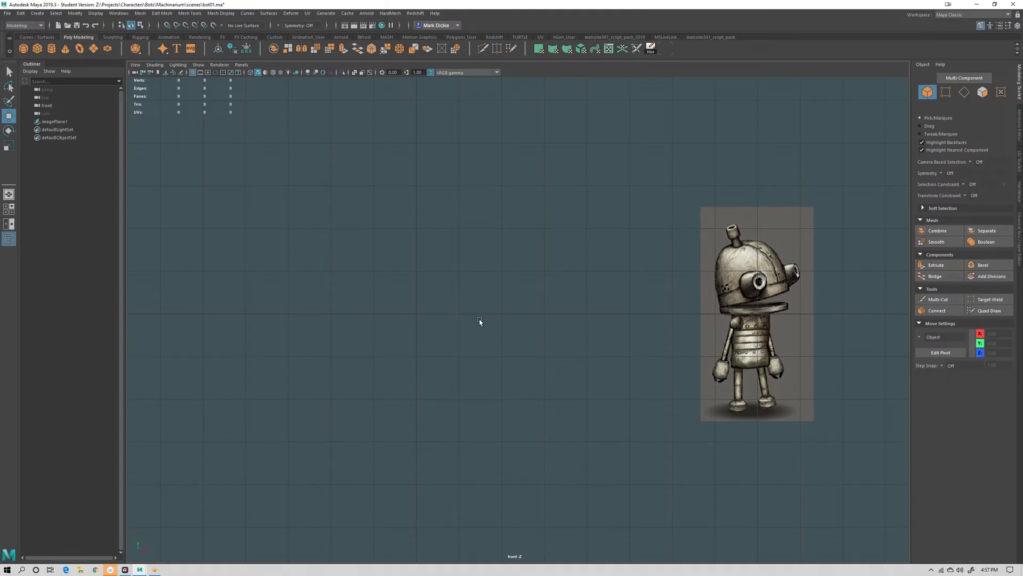
middle_click_drag(489, 362, 491, 373, "alt")
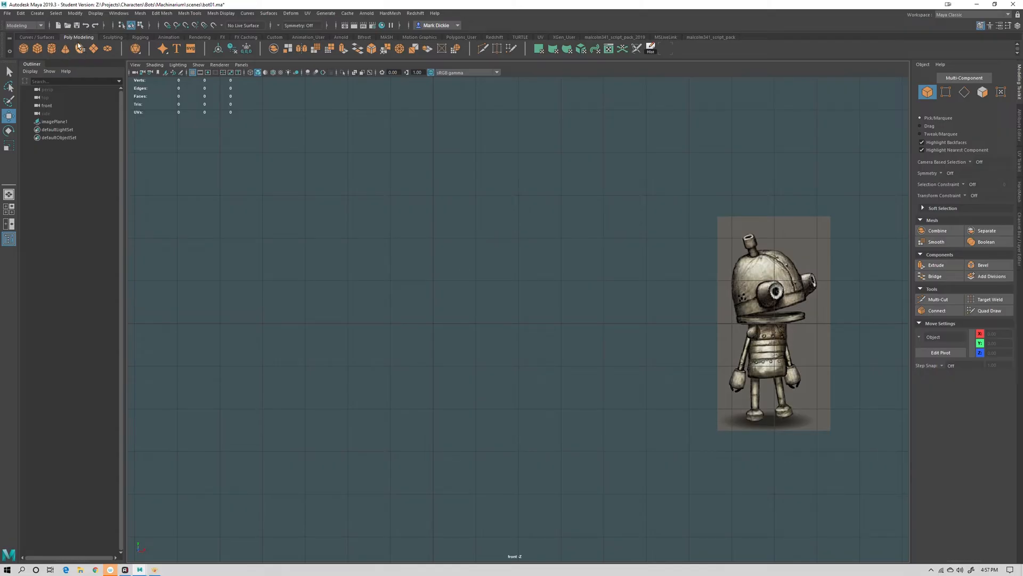
left_click(43, 37)
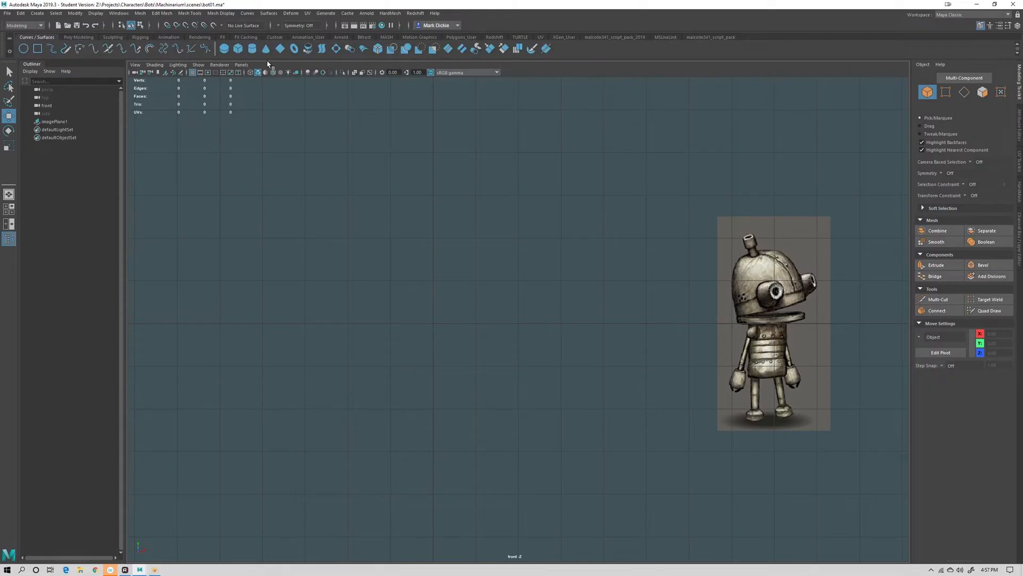
left_click(81, 38)
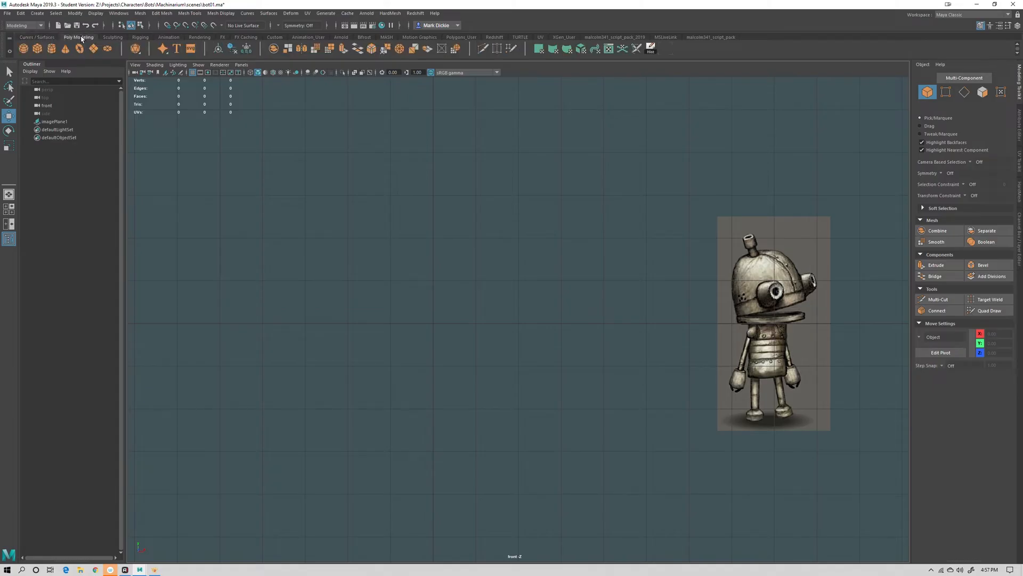
left_click(52, 51)
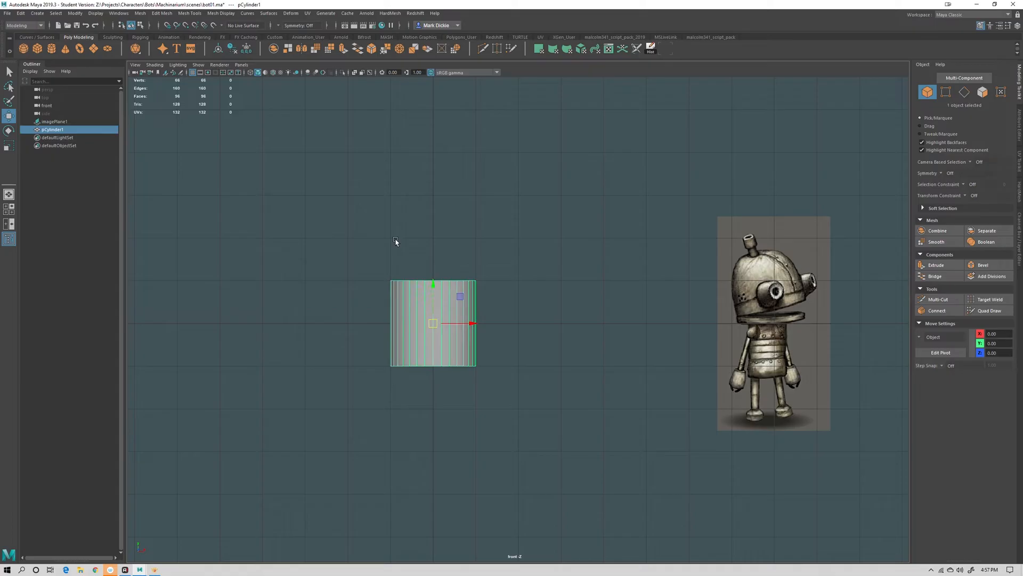
Show the Channel Box for the selected cylinder in the side panel
key("space")
left_click_drag(503, 392, 494, 359)
left_click_drag(576, 377, 594, 320, "alt")
right_click_drag(594, 320, 655, 336, "alt")
middle_click_drag(655, 335, 636, 389, "alt")
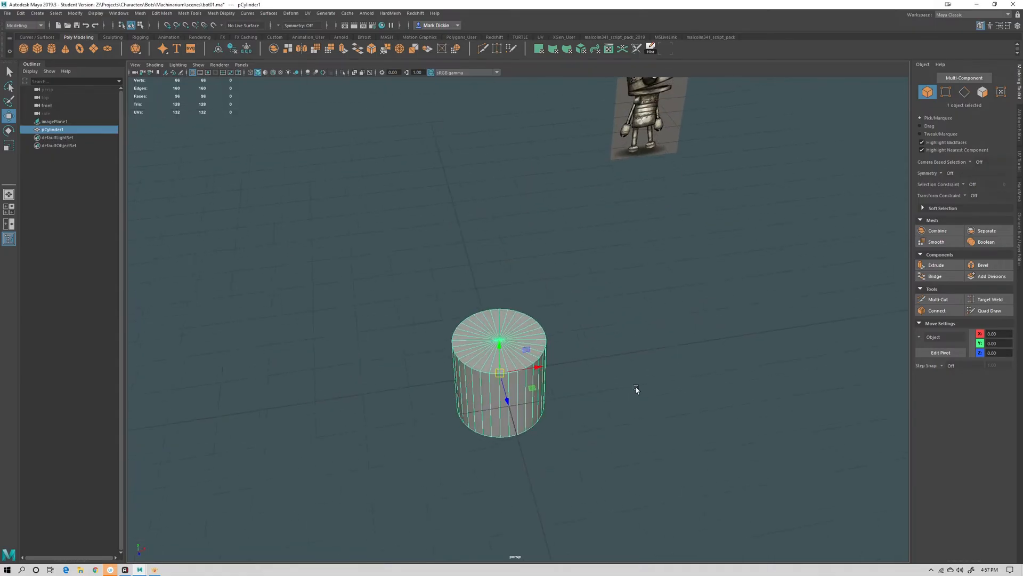
left_click_drag(636, 408, 633, 390, "alt")
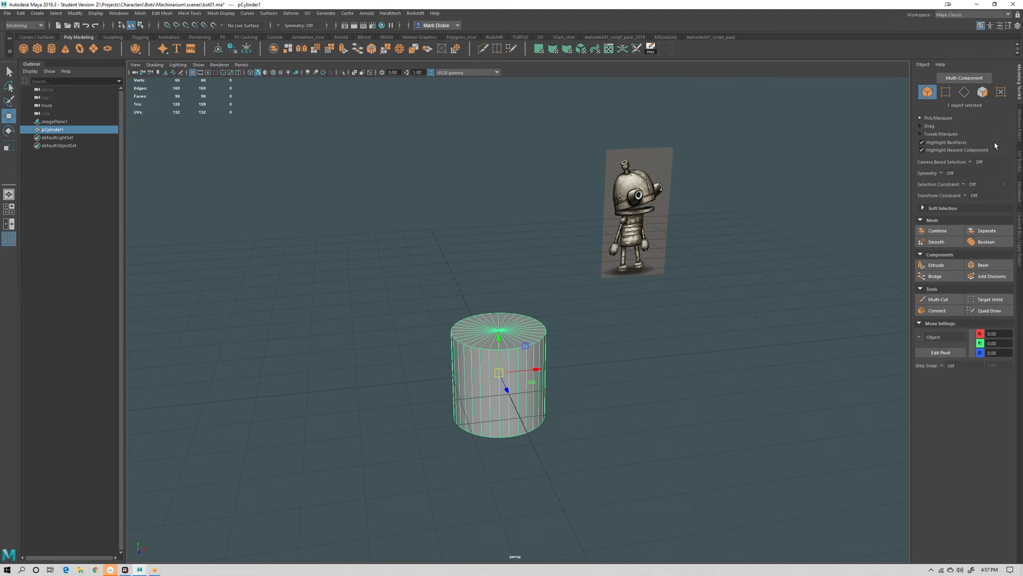
left_click(1019, 229)
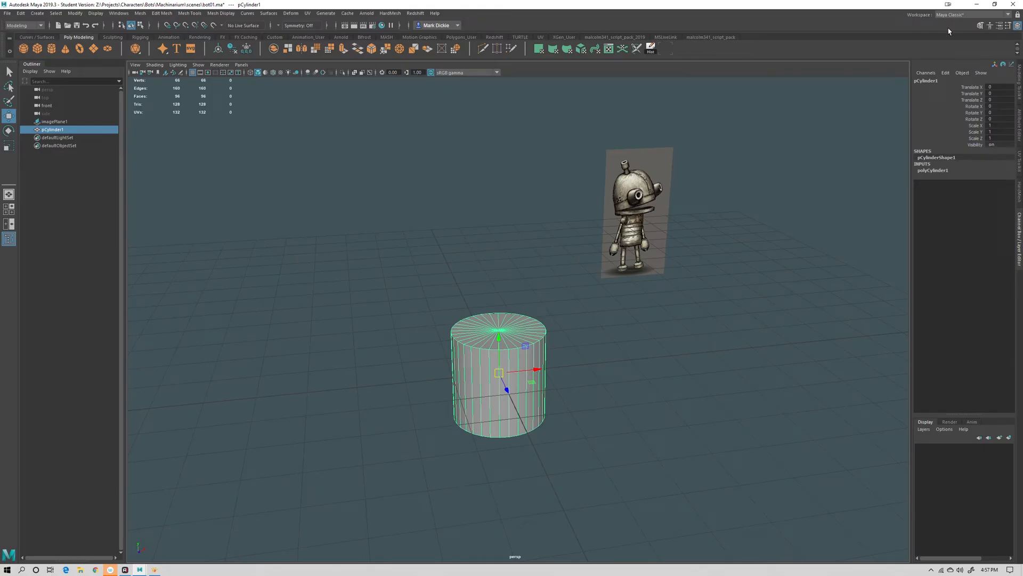
Try the Modeling - Standard workspace and return to the Maya Classic workspace
left_click(1008, 15)
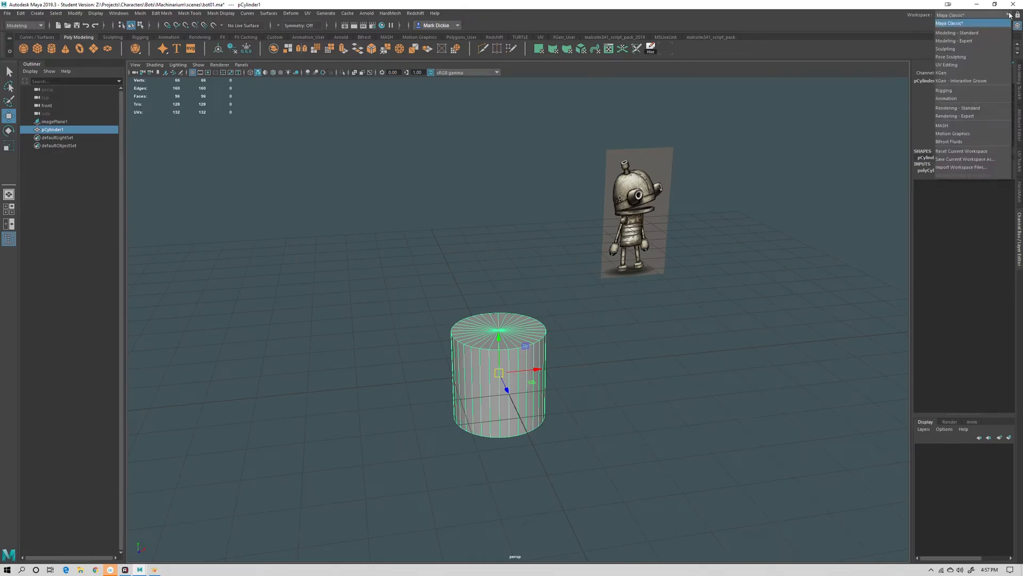
left_click(958, 33)
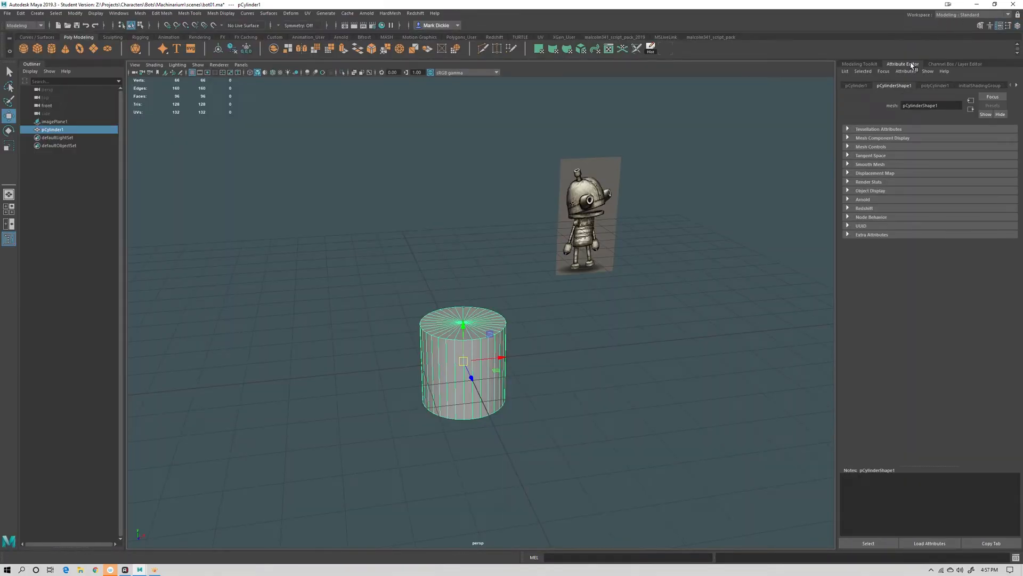
left_click(948, 16)
left_click(952, 24)
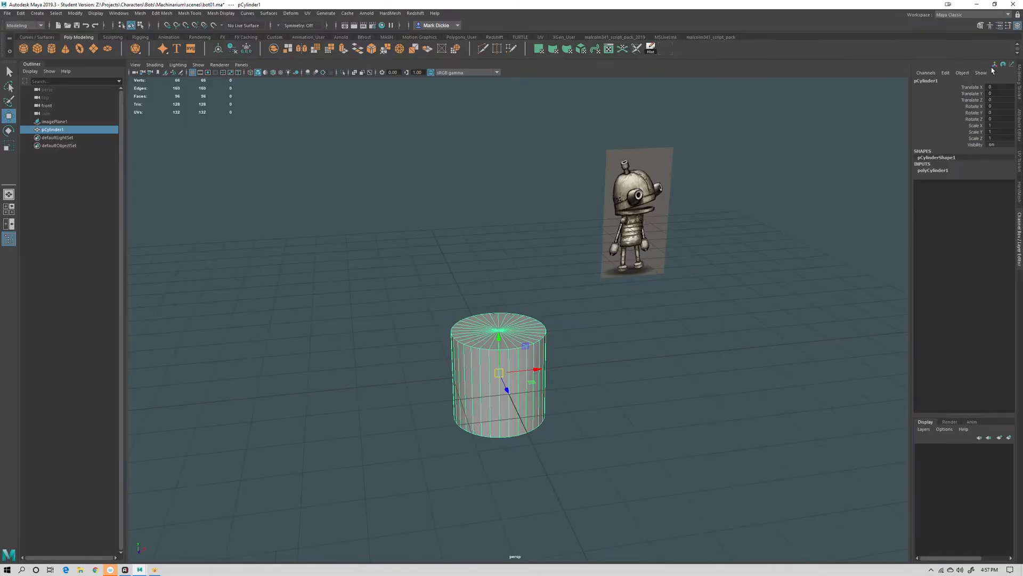
Switch the side panel through the toolkits and Channel Box to the cylinder's Attribute Editor
left_click(980, 26)
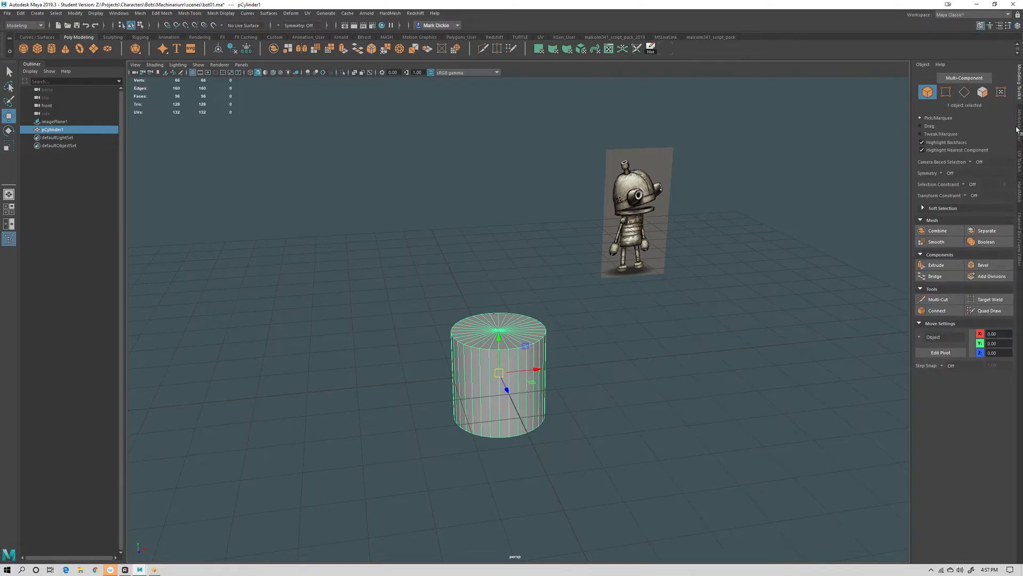
left_click(1020, 107)
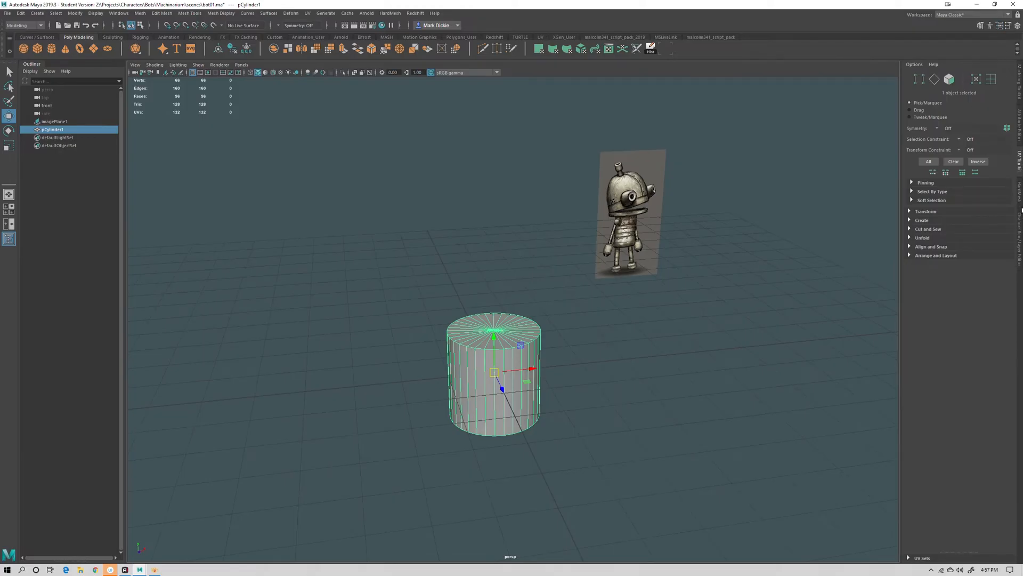
left_click(1019, 219)
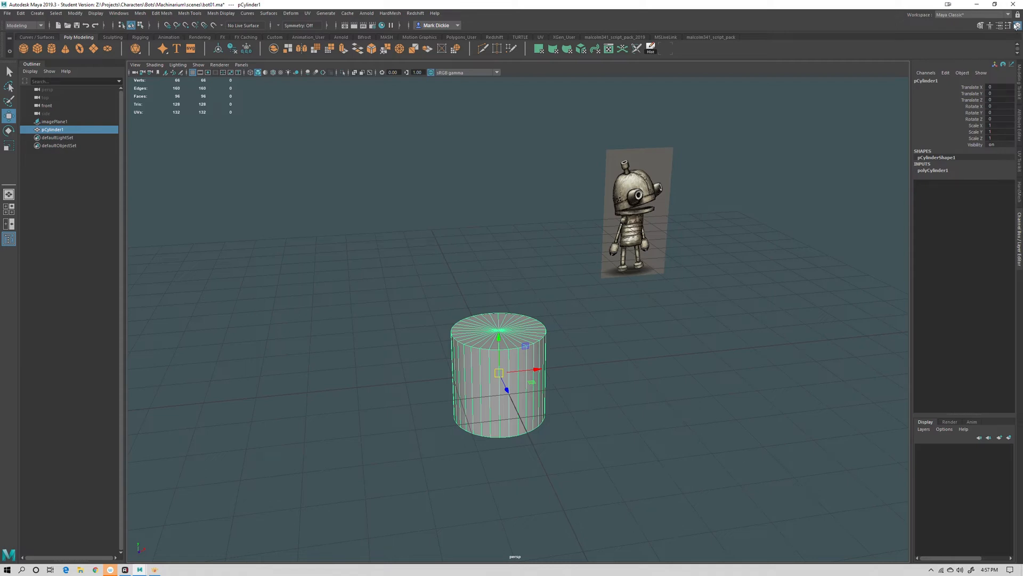
left_click(1019, 128)
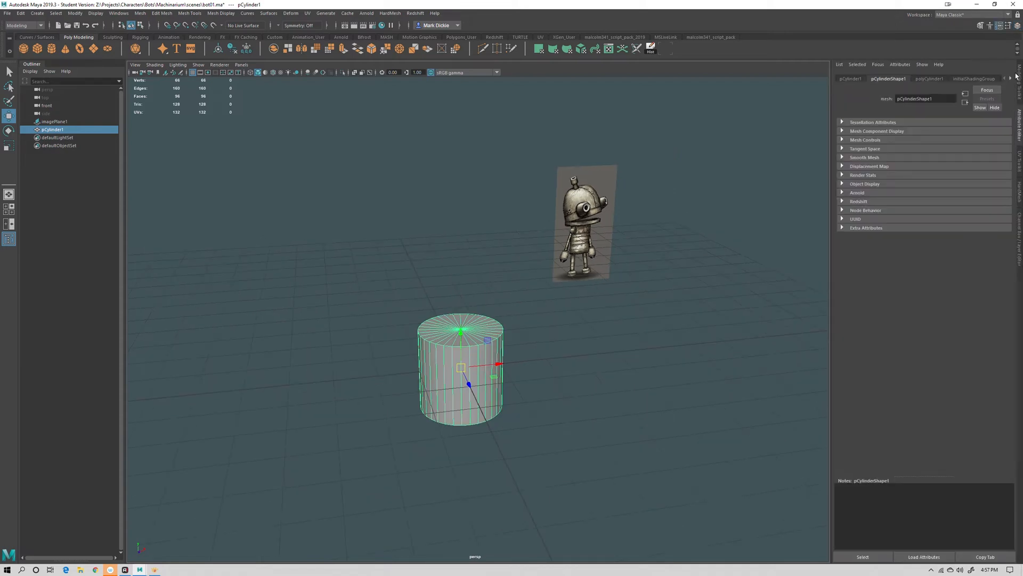
Switch the side panel back to the Channel Box and expand the cylinder's polyCylinder1 input attributes
left_click(1019, 75)
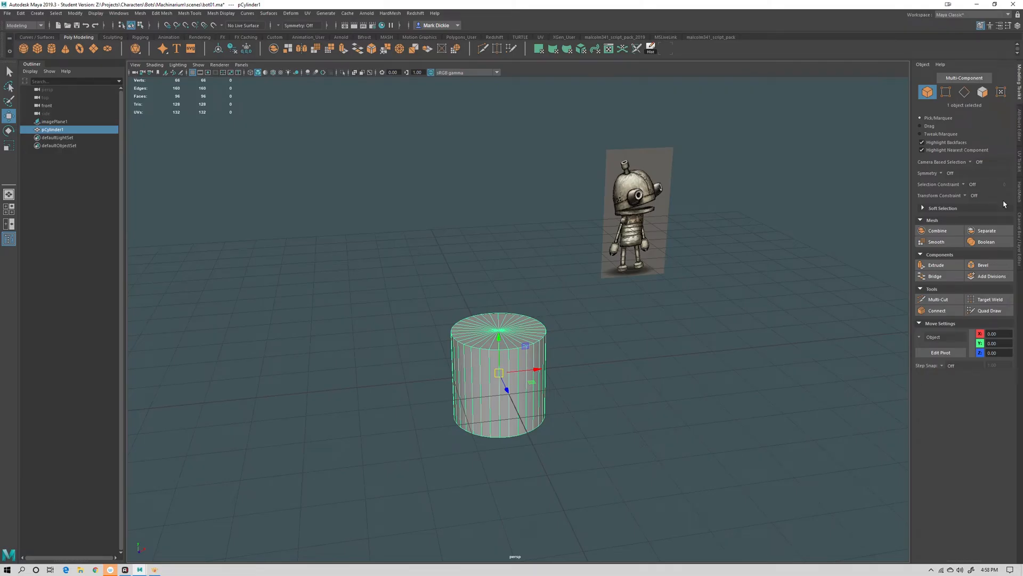
left_click(1020, 230)
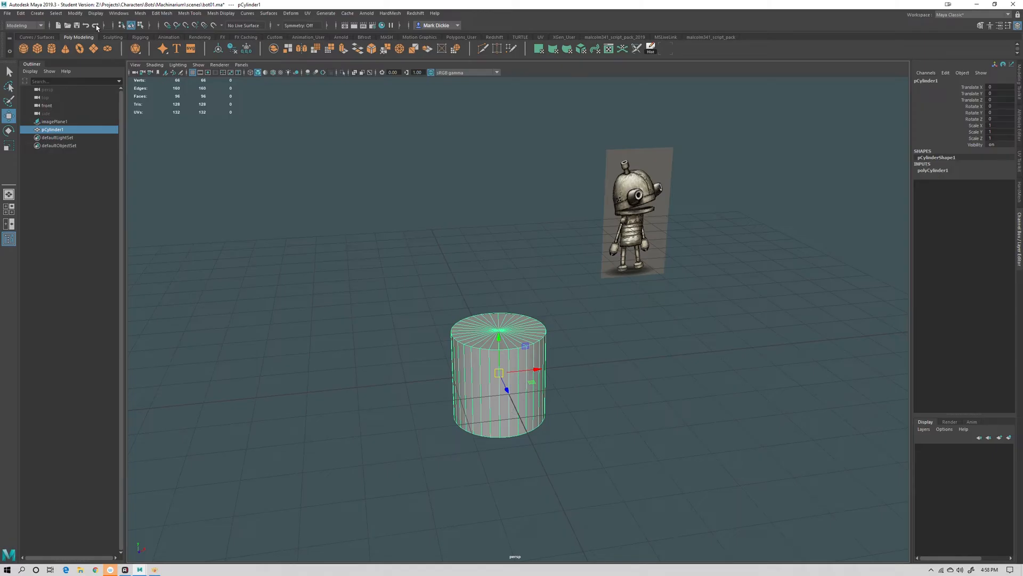
left_click(930, 172)
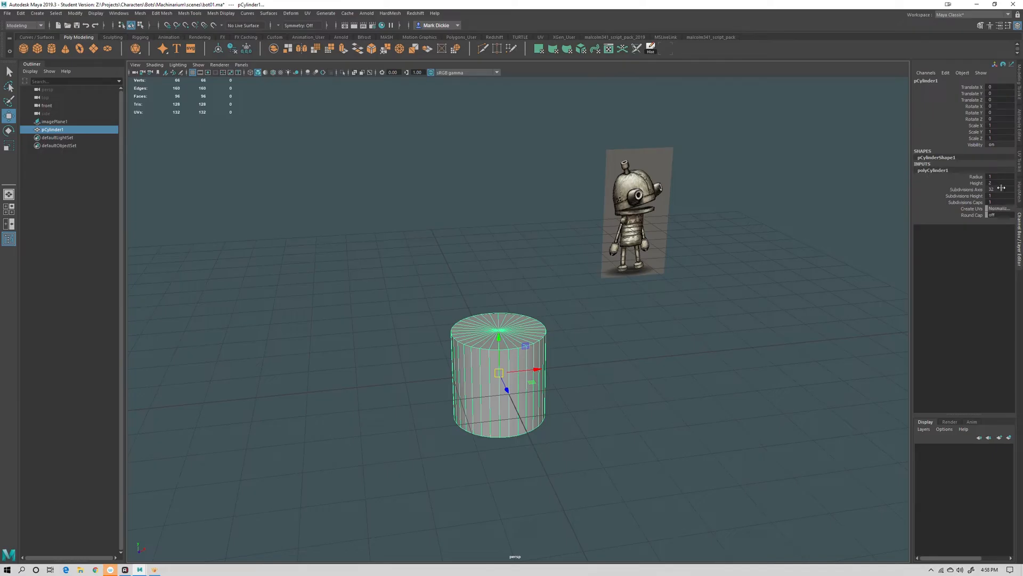
left_click(971, 190)
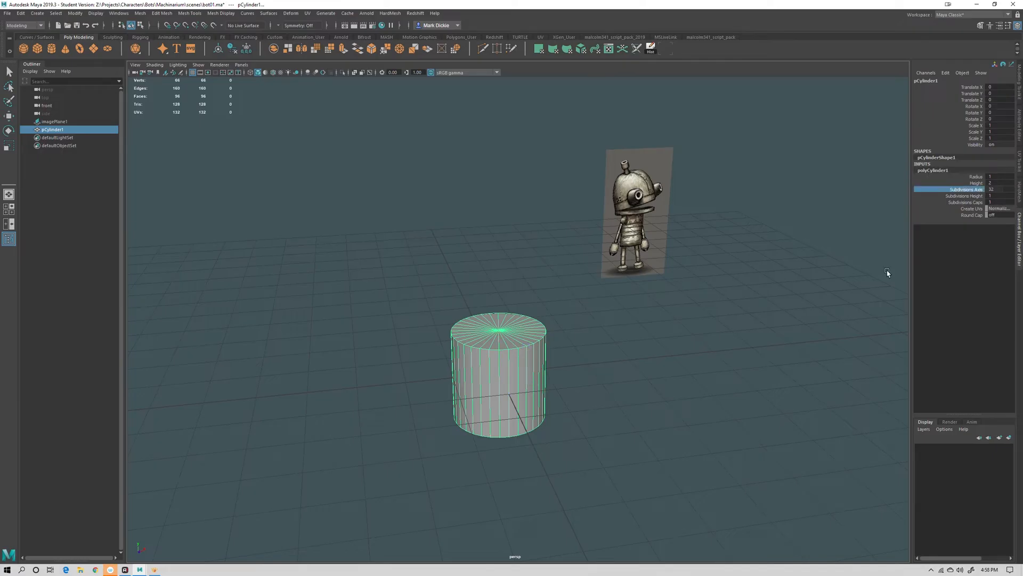
Set the cylinder's axis subdivisions to 16
double_click(994, 190)
key("Return")
left_click_drag(727, 409, 738, 392, "alt")
left_click_drag(585, 398, 600, 316, "alt")
Set the cylinder's axis subdivisions to 20
left_click(930, 164)
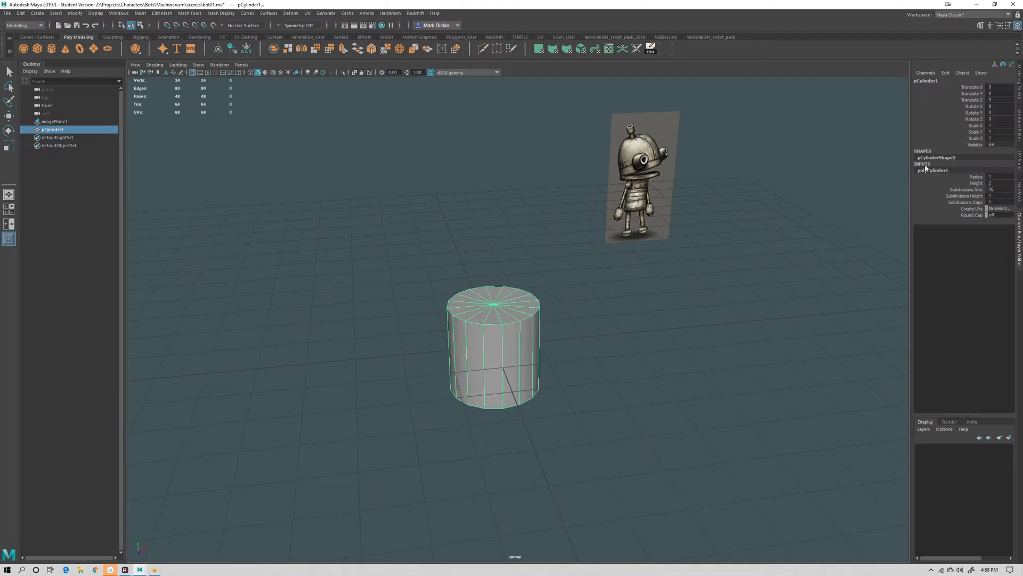
left_click(995, 189)
key("Return")
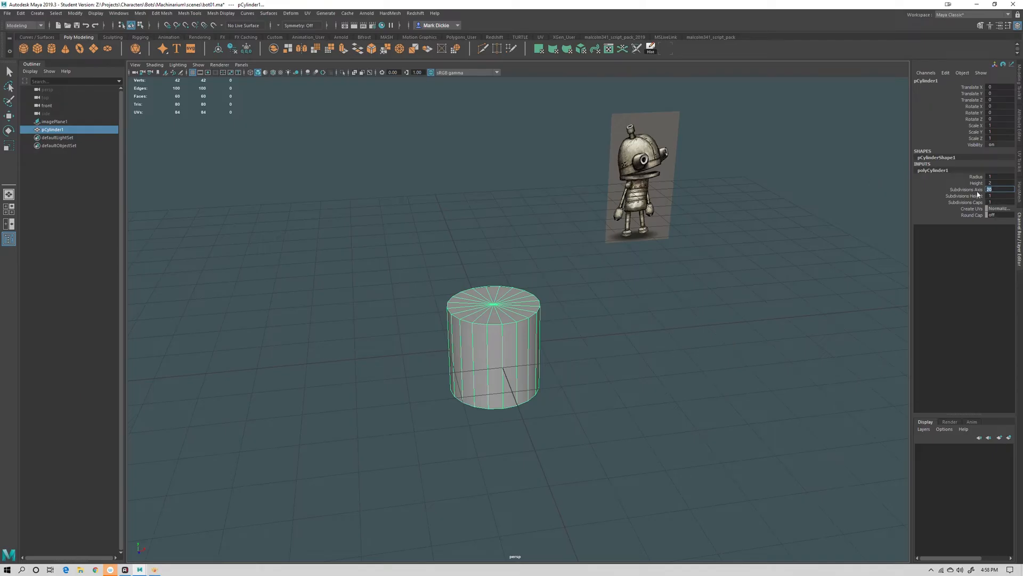
Reselect the cylinder and set its cap subdivisions to 2 in the polyCylinder1 inputs
left_click_drag(736, 331, 641, 319, "alt")
key("w")
left_click(660, 361)
left_click_drag(660, 361, 730, 392, "alt")
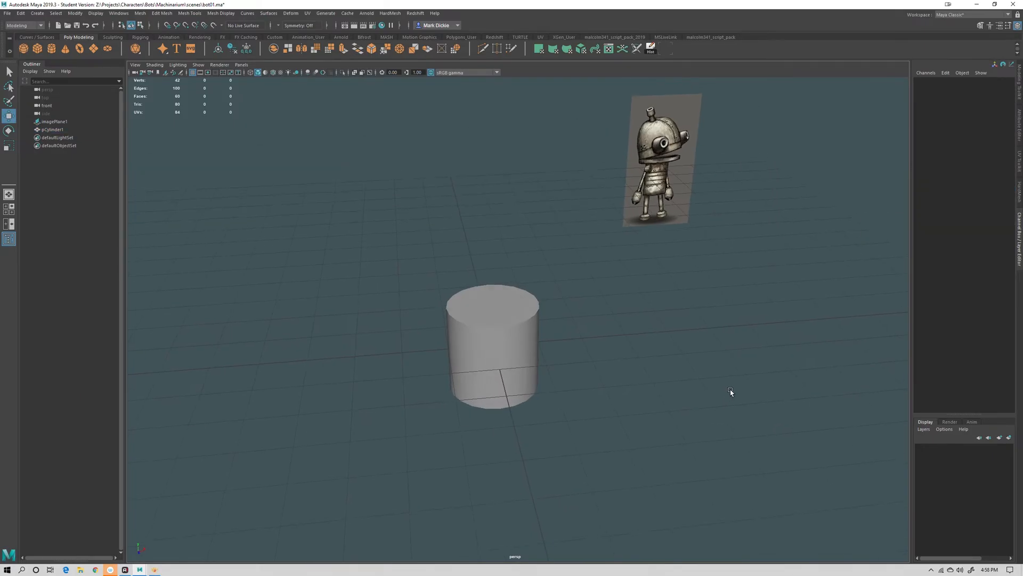
left_click(495, 312)
left_click_drag(495, 312, 521, 316, "alt")
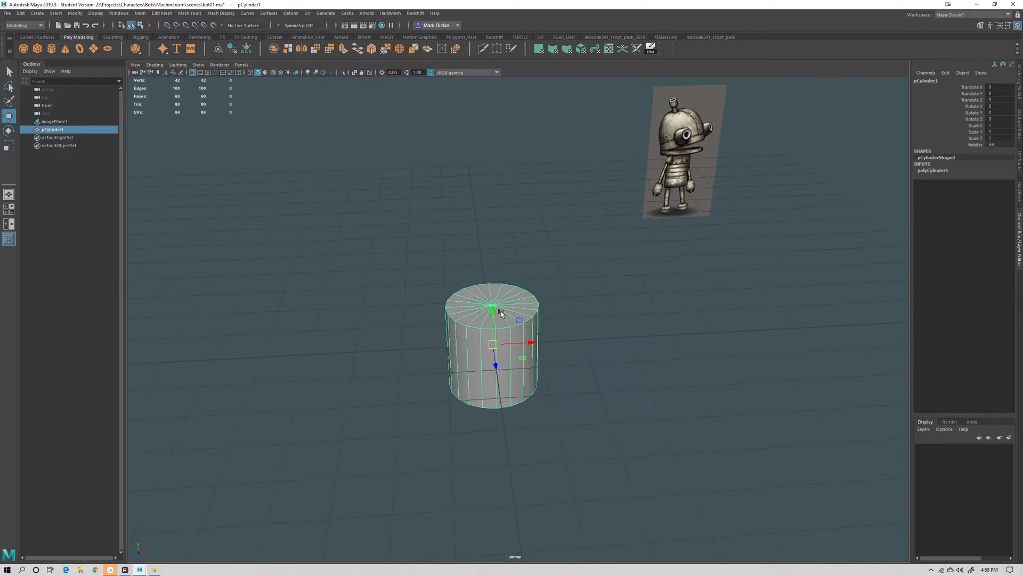
left_click(938, 171)
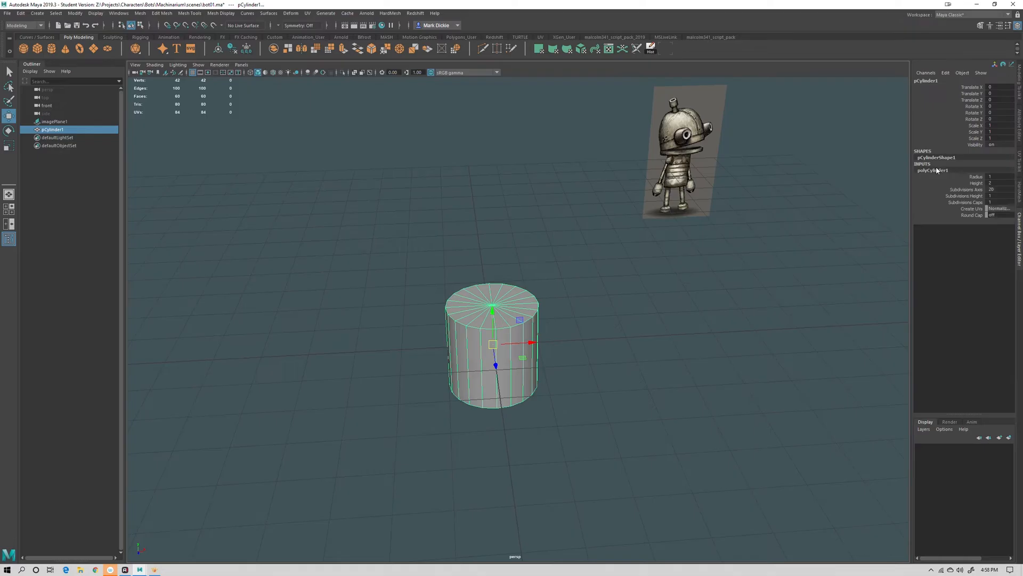
double_click(994, 202)
scroll(639, 320, "up", 5)
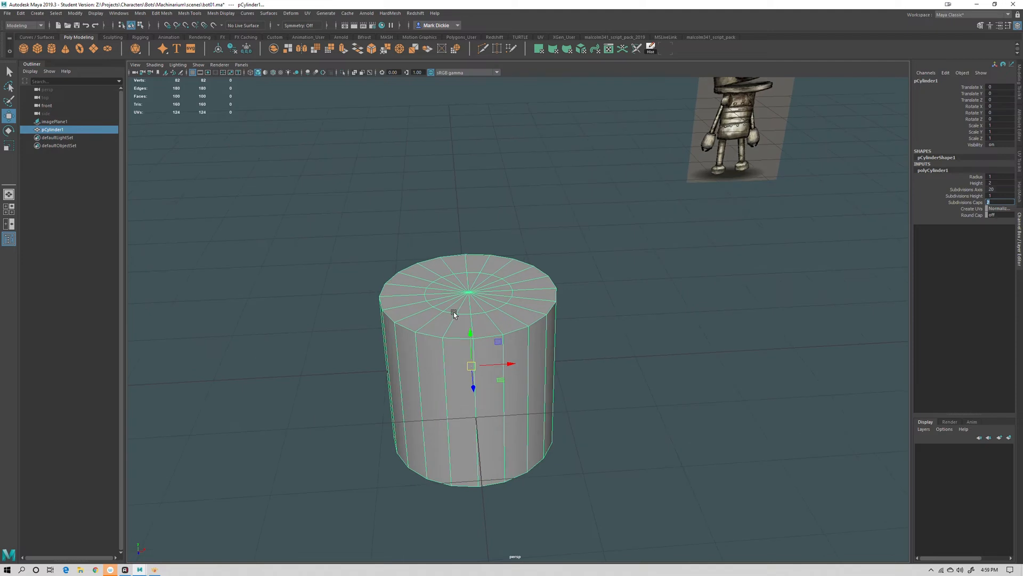
right_click_drag(454, 312, 453, 288)
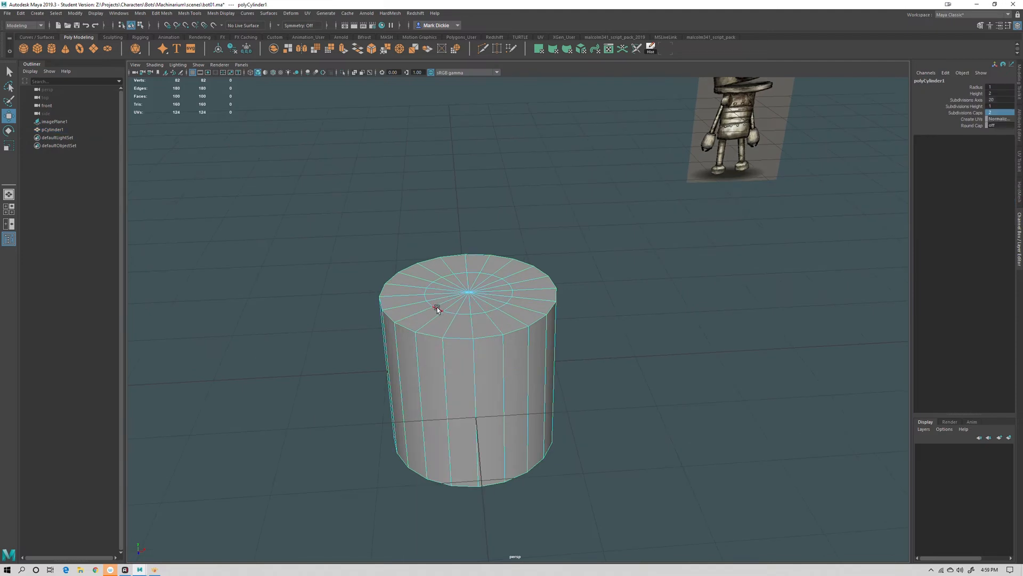
double_click(437, 307)
right_click_drag(516, 329, 551, 307)
left_click(674, 333)
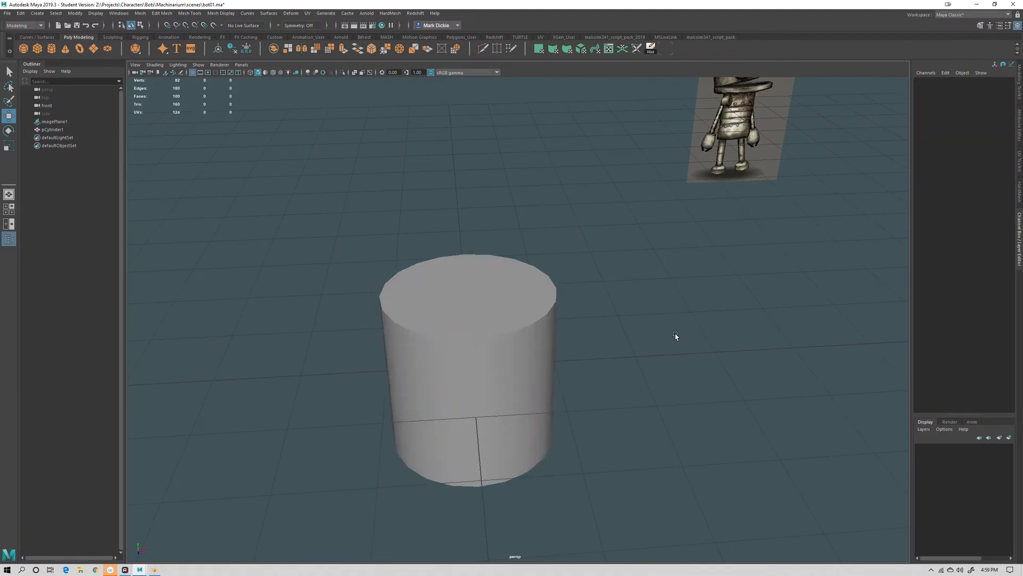
Switch to the front view and move the concept image plane behind the cylinder
right_click_drag(676, 336, 626, 401, "alt")
left_click_drag(625, 401, 623, 399, "alt")
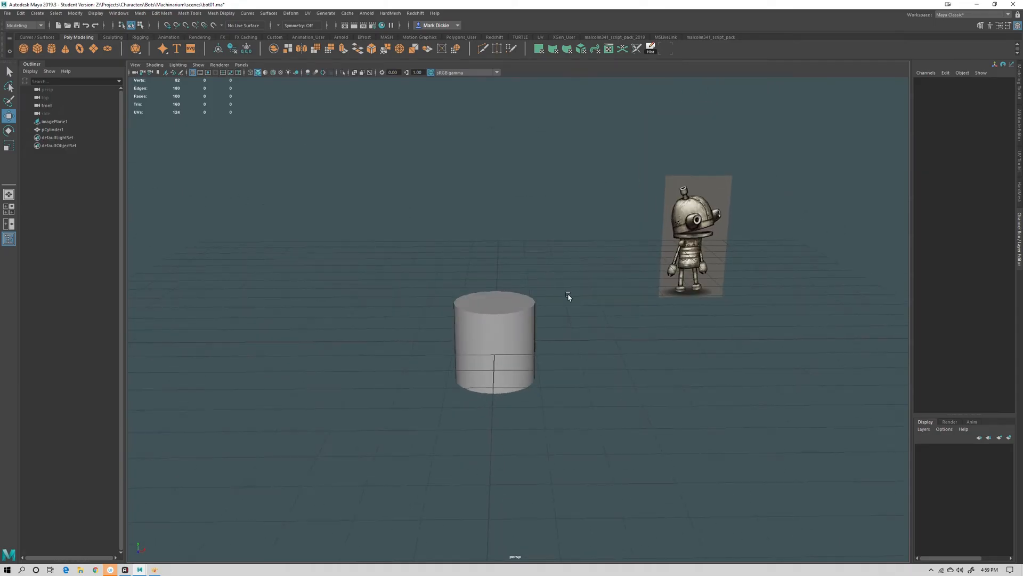
left_click_drag(593, 342, 596, 339, "alt")
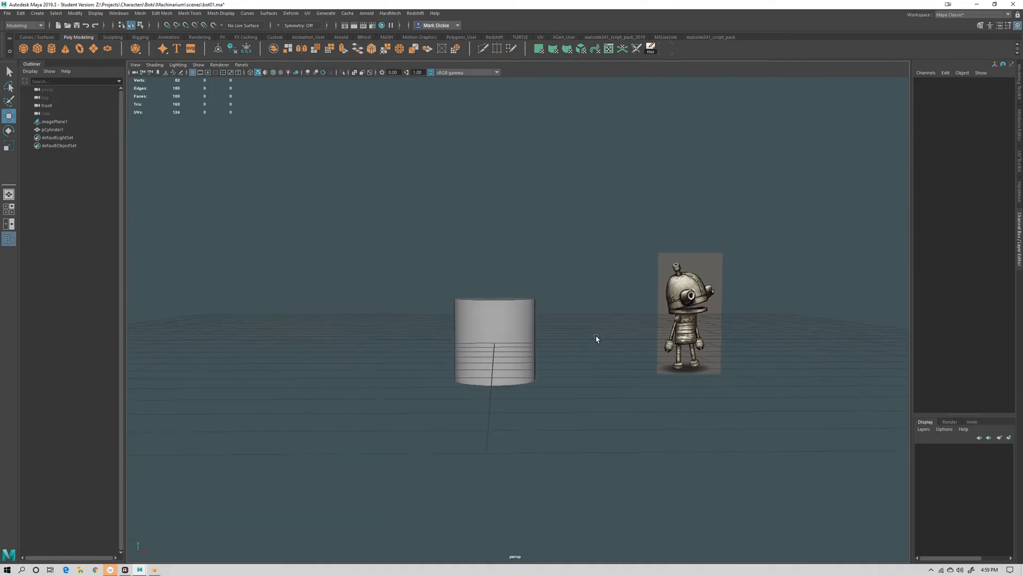
key("space")
left_click_drag(561, 277, 564, 294)
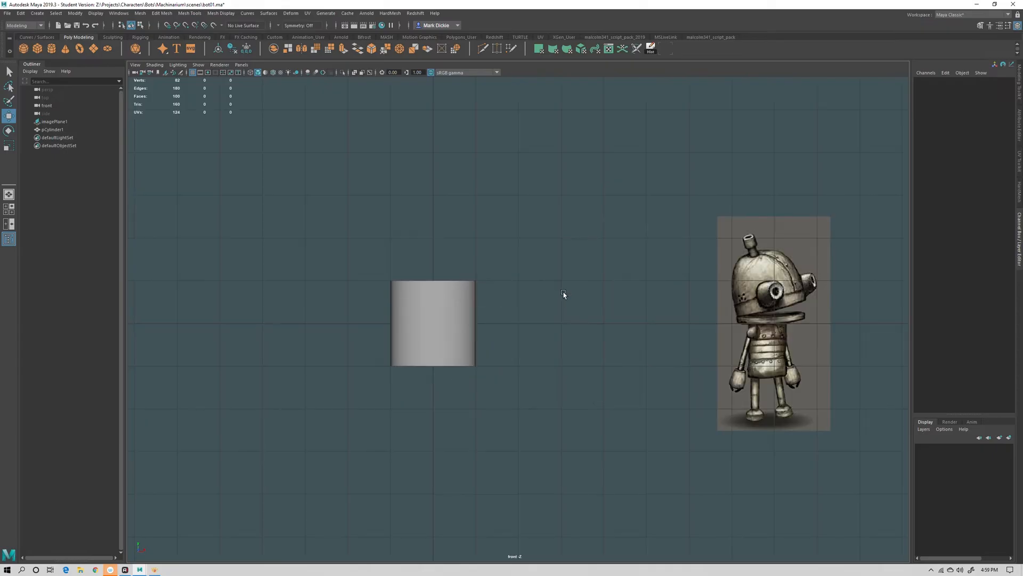
left_click(798, 324)
left_click_drag(798, 324, 471, 337)
Select the image plane and scale it uniformly to about 2.35
left_click(447, 347)
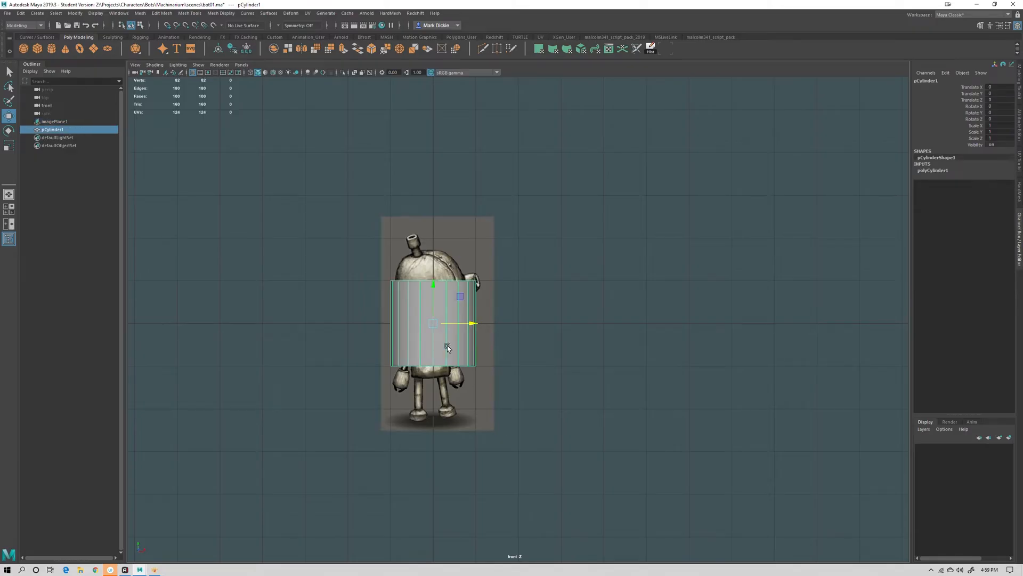
left_click(463, 256)
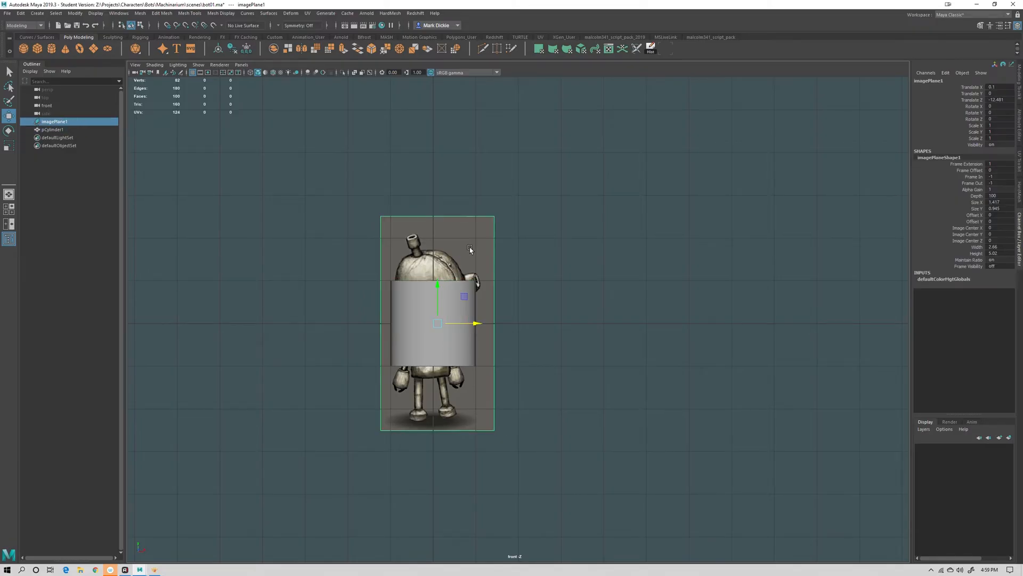
left_click(429, 356)
left_click(433, 383)
key("r")
left_click_drag(438, 323, 604, 315)
scroll(703, 331, "down", 8)
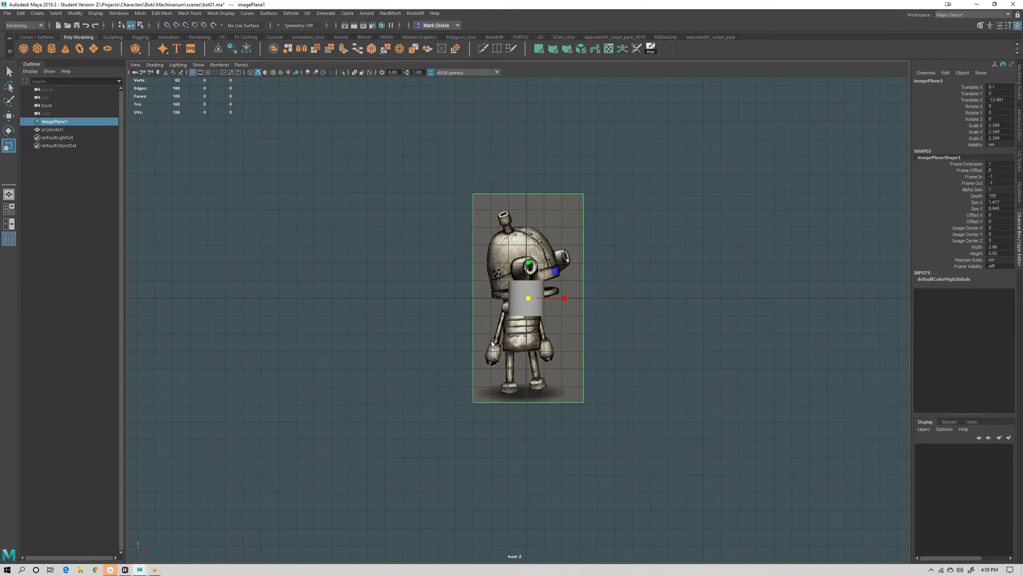
Select the cylinder, cycle through the select, move, rotate and scale tools, and frame it in view
left_click(415, 322)
key("e")
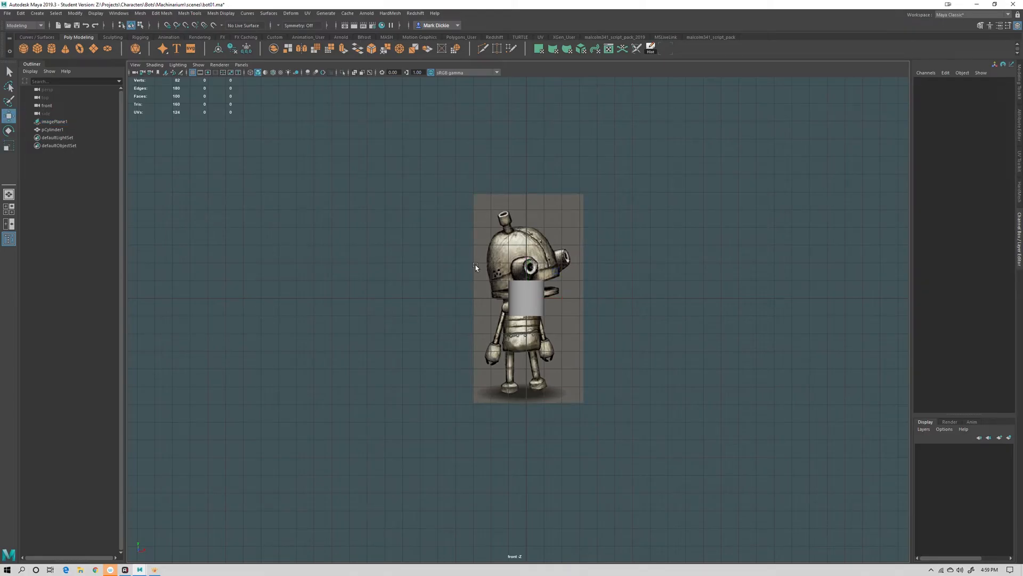
left_click(523, 300)
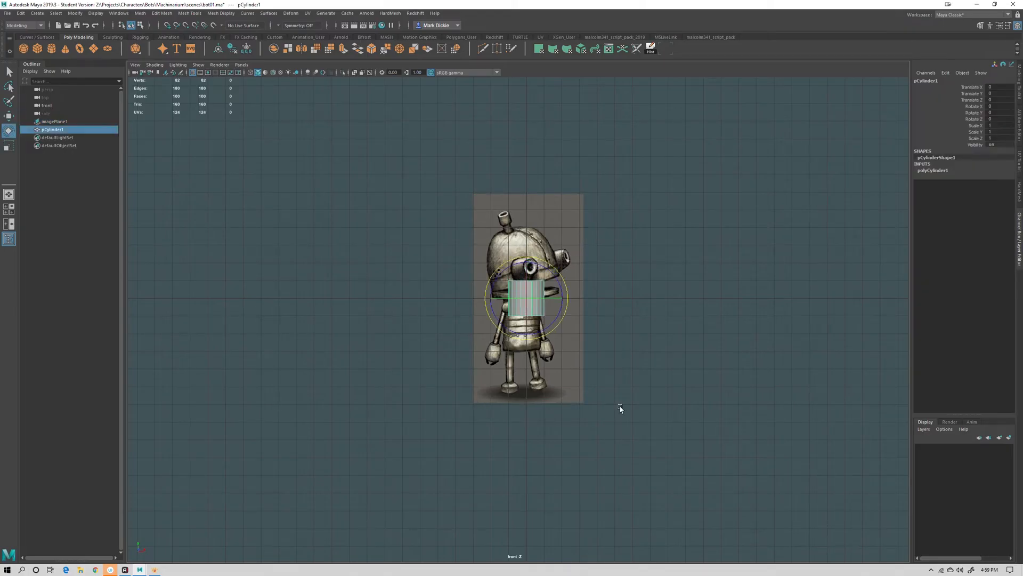
key("q")
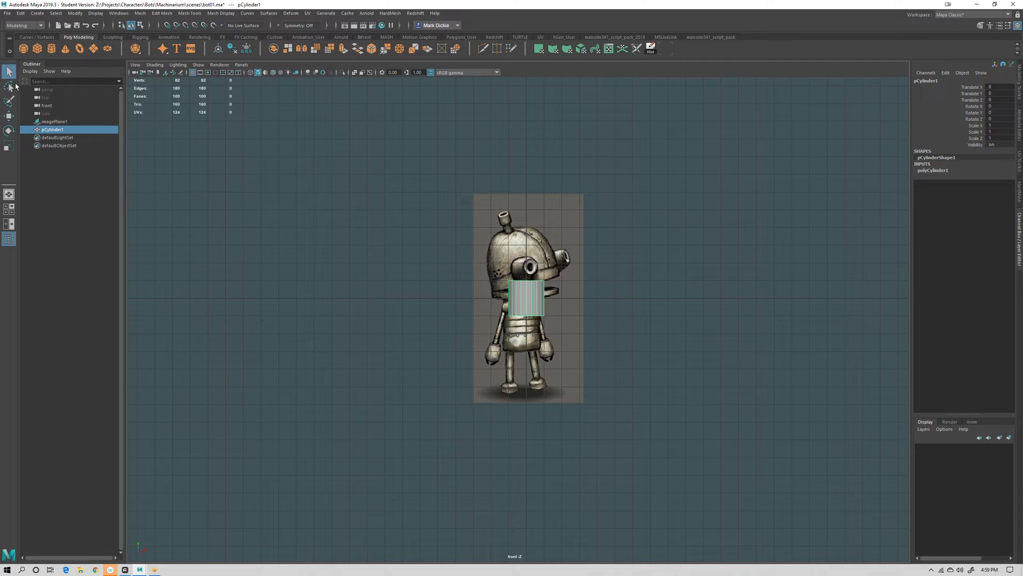
key("w")
key("e")
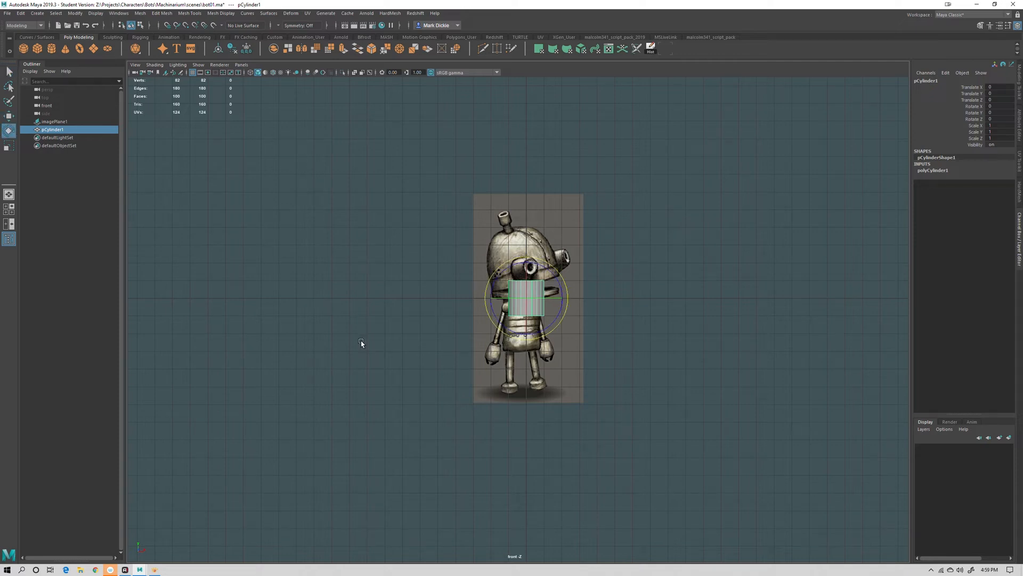
key("r")
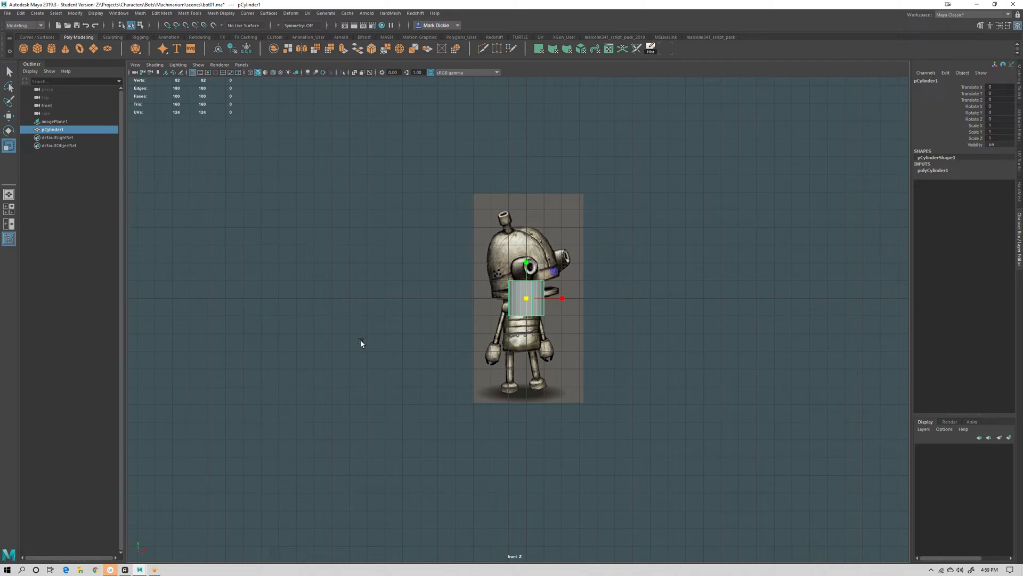
key("w")
key("e")
key("r")
left_click(8, 115)
left_click(8, 130)
left_click(9, 145)
key("w")
key("e")
key("r")
key("w")
key("e")
key("r")
key("e")
key("f")
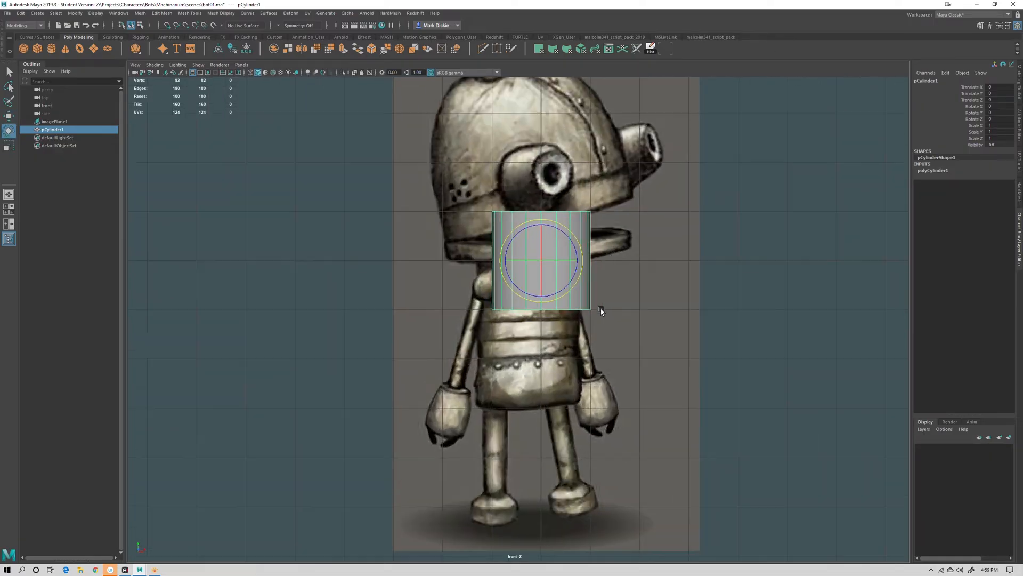
key("w")
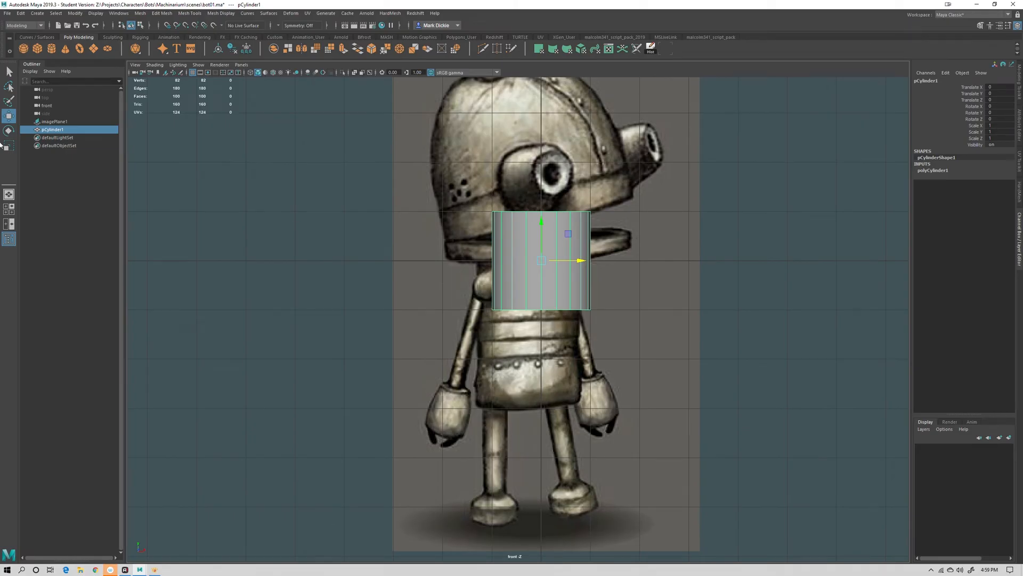
key("e")
key("r")
Move the cylinder over the robot's torso and scale it to about 1.02 wide and 1.48 tall
key("w")
middle_click_drag(571, 233, 548, 302)
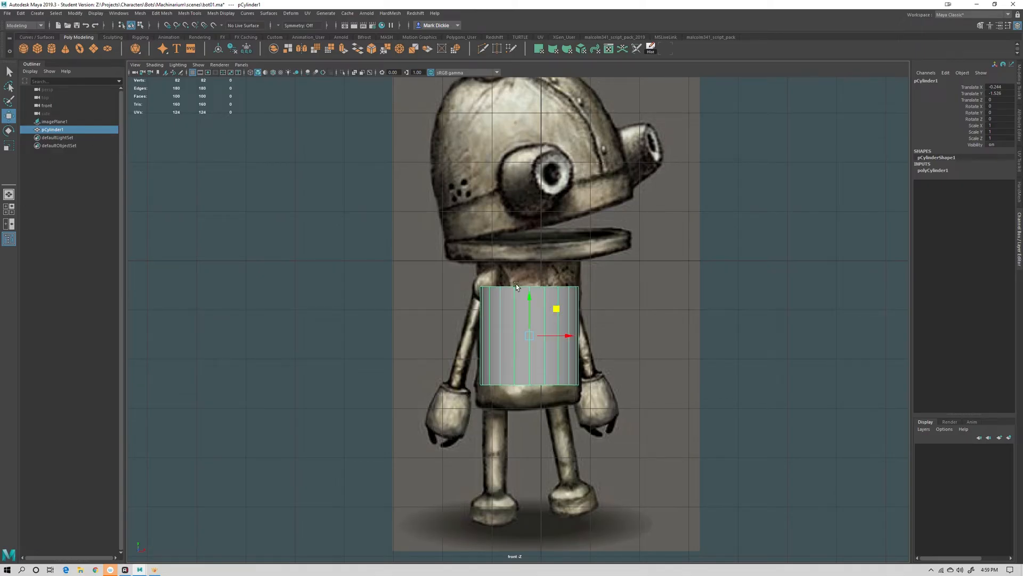
mouse_move(528, 304)
left_mouse_down()
mouse_move(527, 315)
mouse_move(527, 305)
left_mouse_up()
key("r")
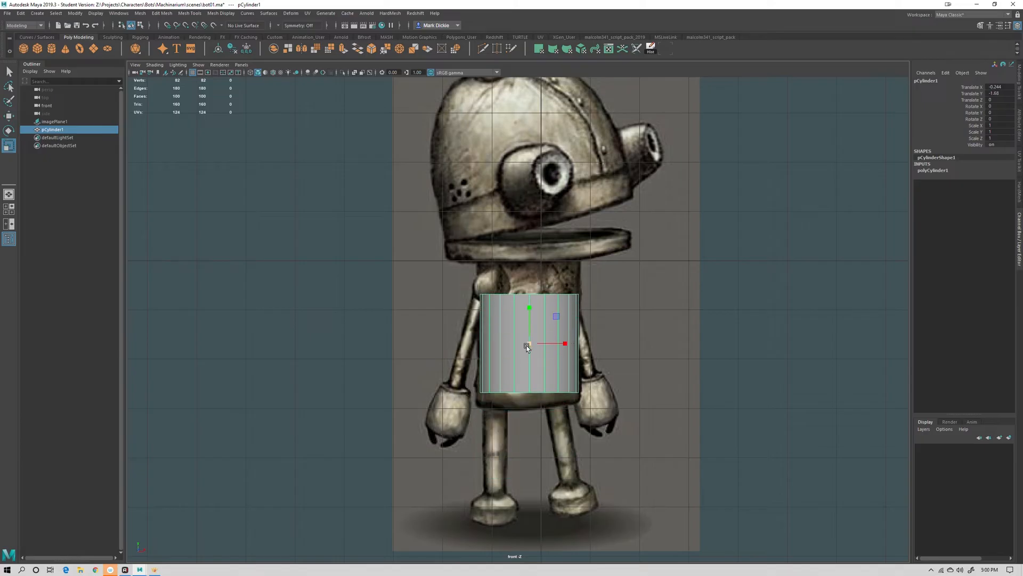
left_click_drag(526, 346, 530, 315)
key("w")
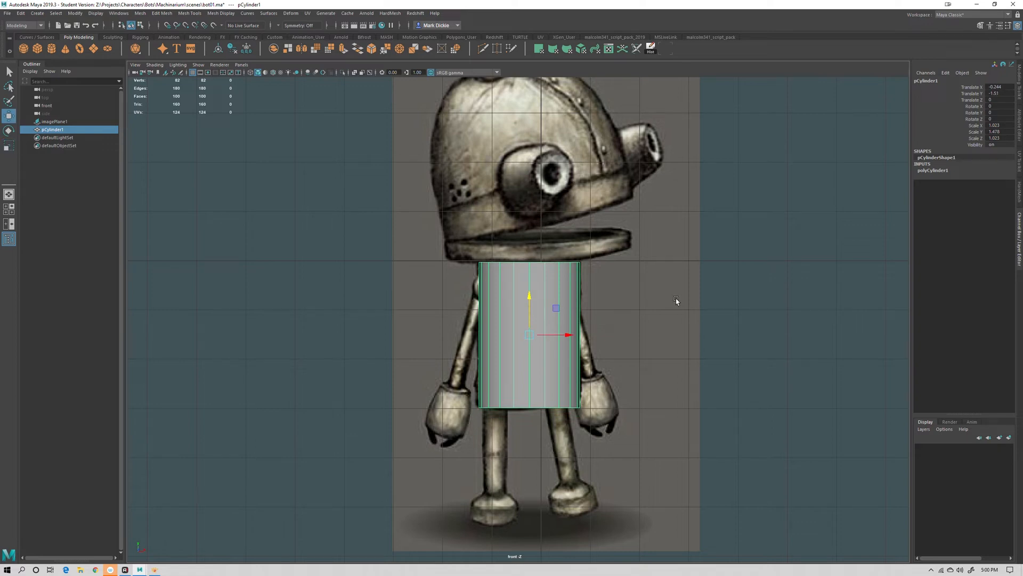
Return to the perspective view, duplicate the torso cylinder and move the copy upward
left_click(676, 300)
scroll(546, 270, "down", 3)
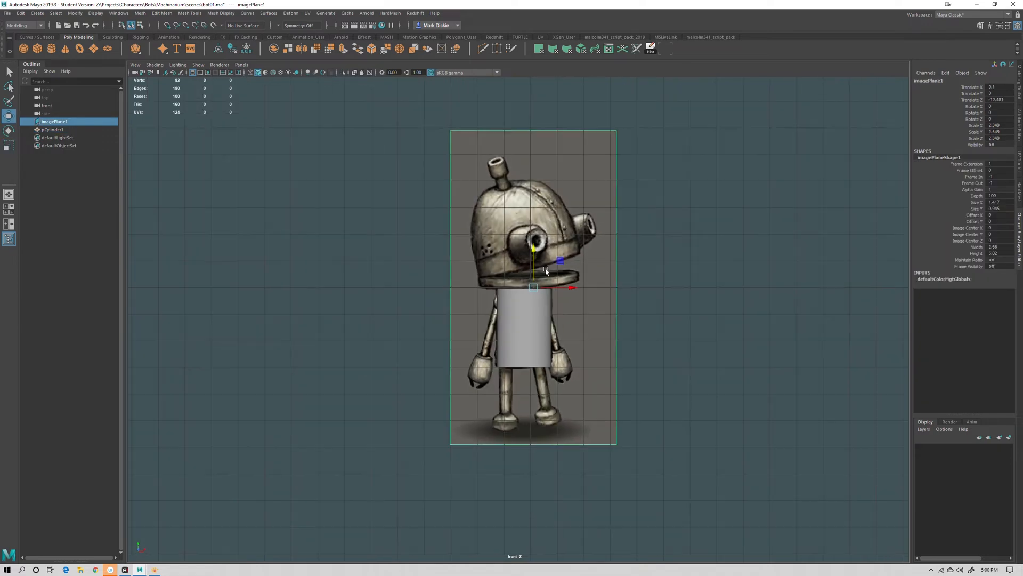
left_click(524, 336)
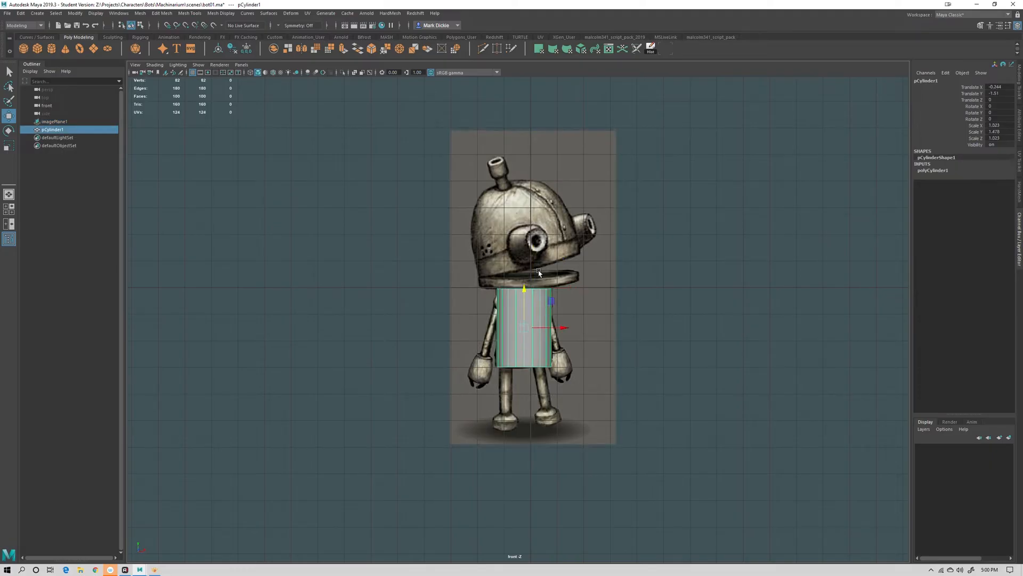
key("space")
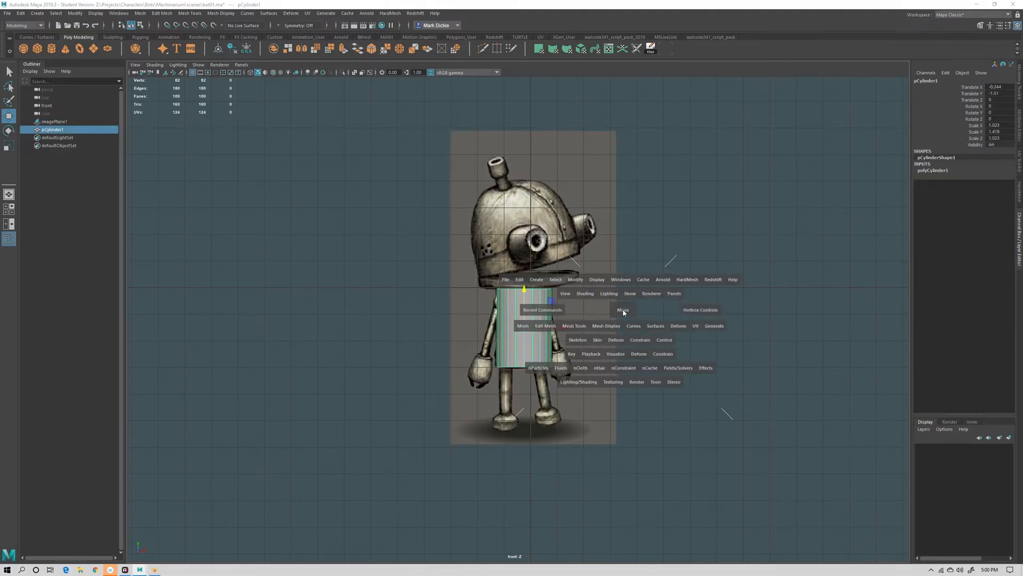
left_click_drag(623, 311, 624, 293)
left_click_drag(565, 343, 572, 397, "alt")
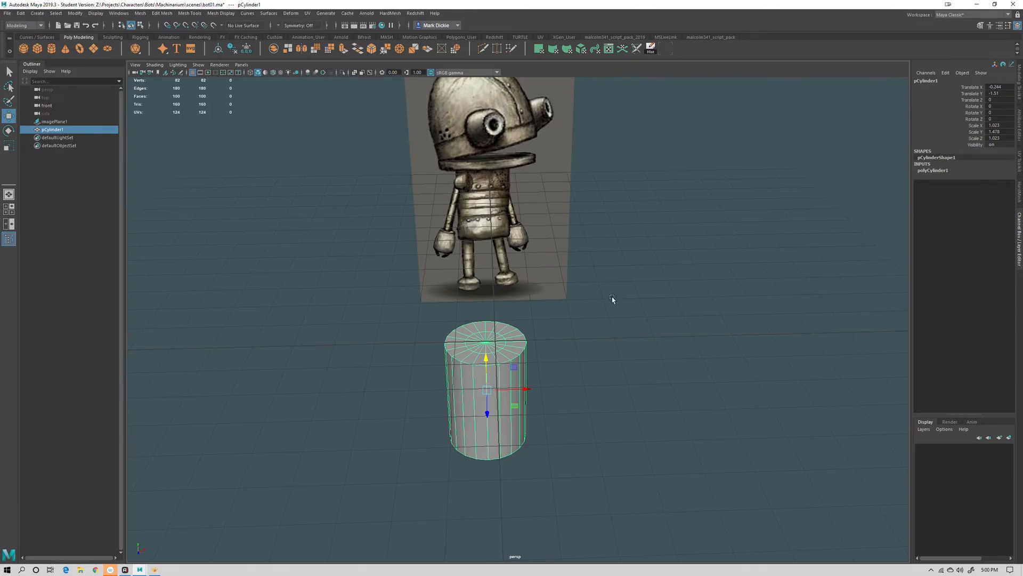
left_click_drag(612, 299, 513, 377, "alt")
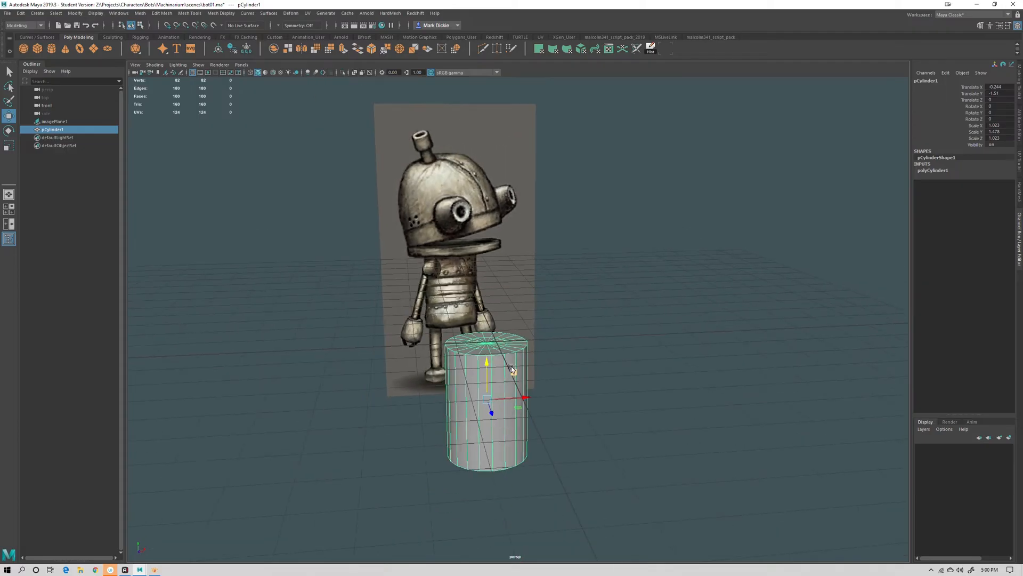
key("ctrl+d")
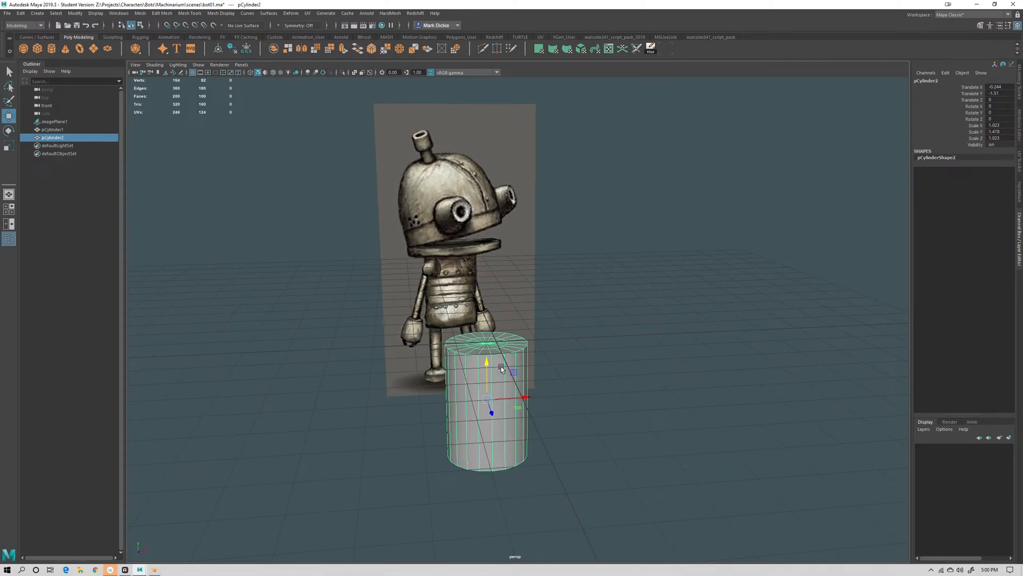
left_click_drag(489, 365, 508, 238)
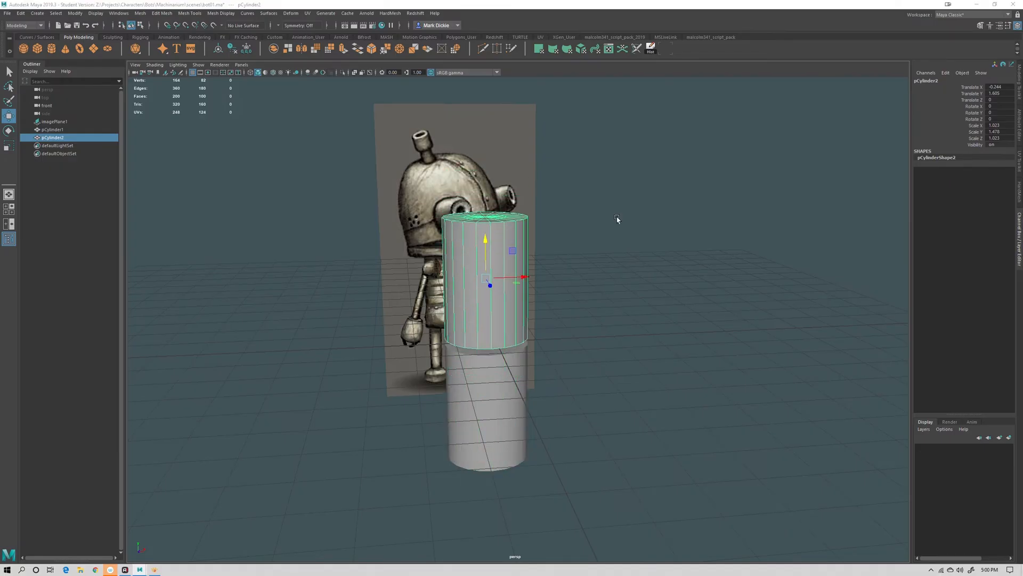
In front view, scale the duplicated cylinder to about 1.91 wide and 0.64 tall and place it at the robot's head band
key("space")
left_click_drag(619, 242, 618, 240)
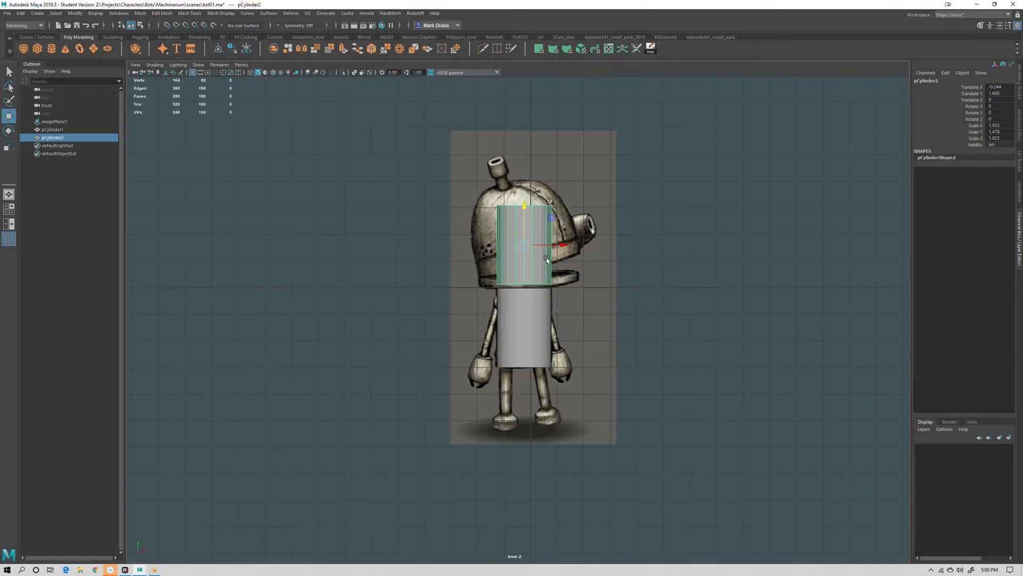
key("r")
left_click_drag(523, 244, 570, 256)
key("w")
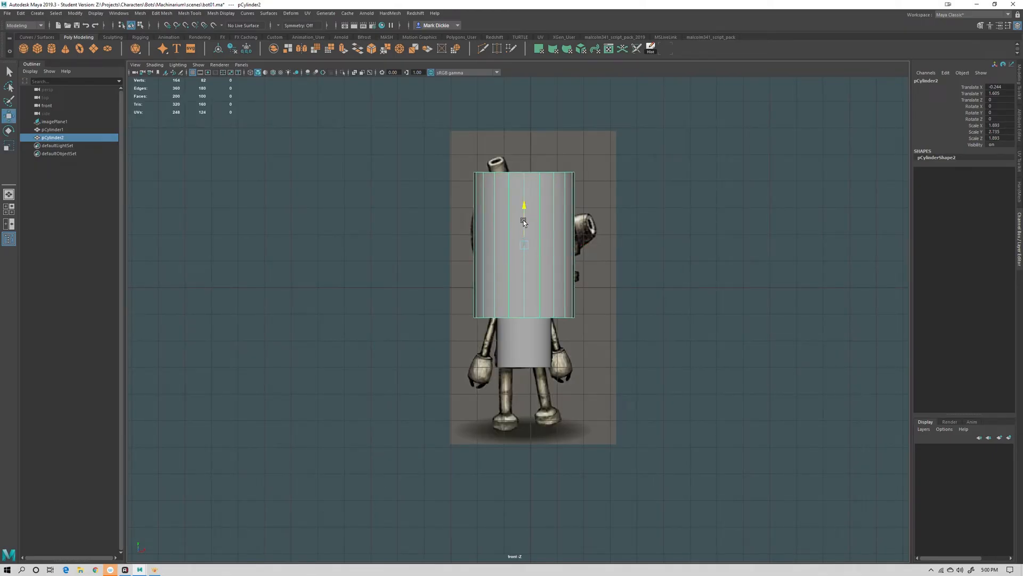
left_click_drag(518, 220, 514, 126)
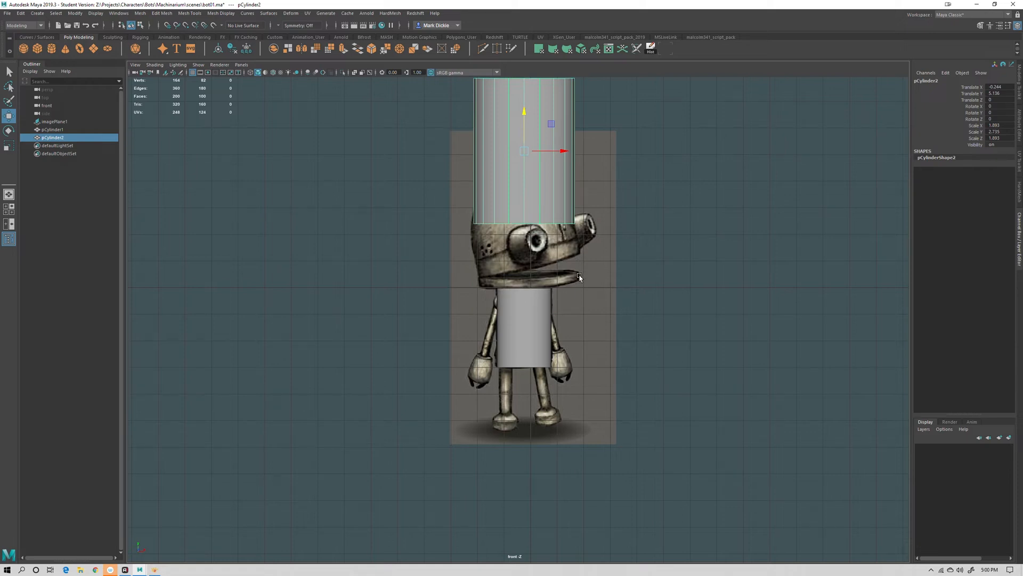
left_click_drag(524, 111, 526, 176)
key("r")
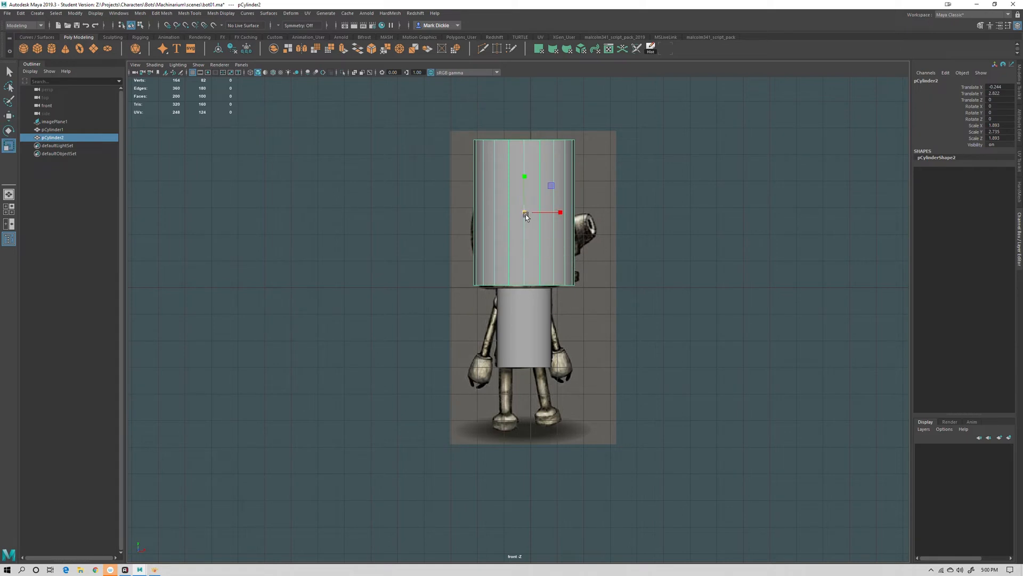
left_click_drag(526, 214, 528, 212)
key("w")
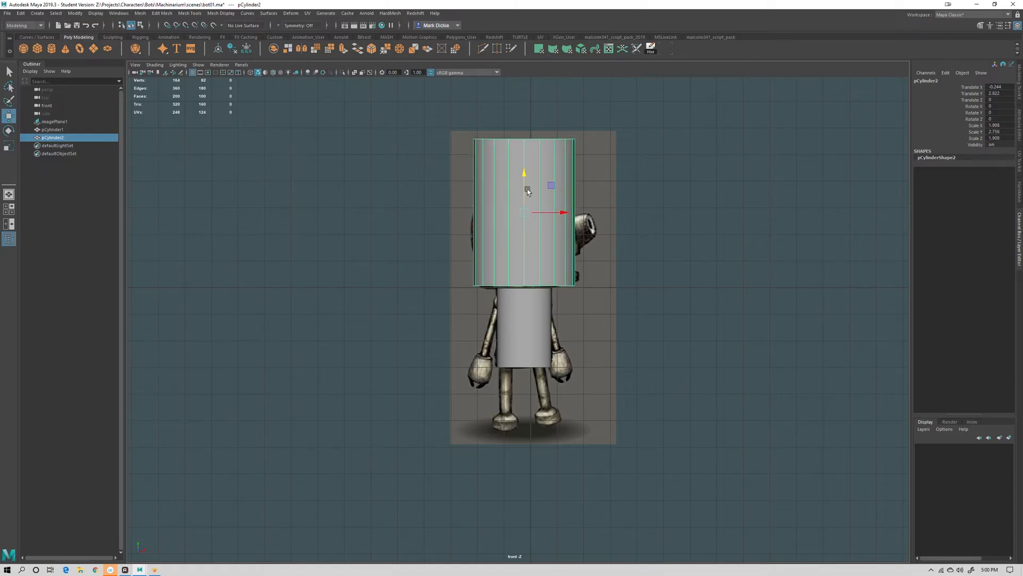
key("r")
left_click_drag(525, 176, 488, 285)
key("w")
left_click_drag(532, 182, 535, 231)
Lower the head cylinder slightly to a height of about 0.57 and return to the perspective view
key("e")
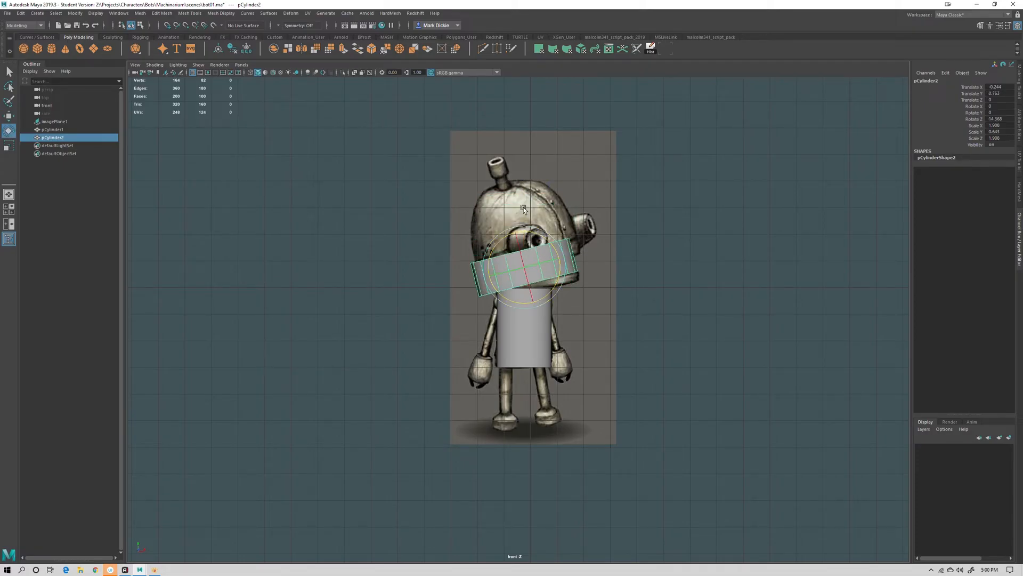
key("ctrl+z")
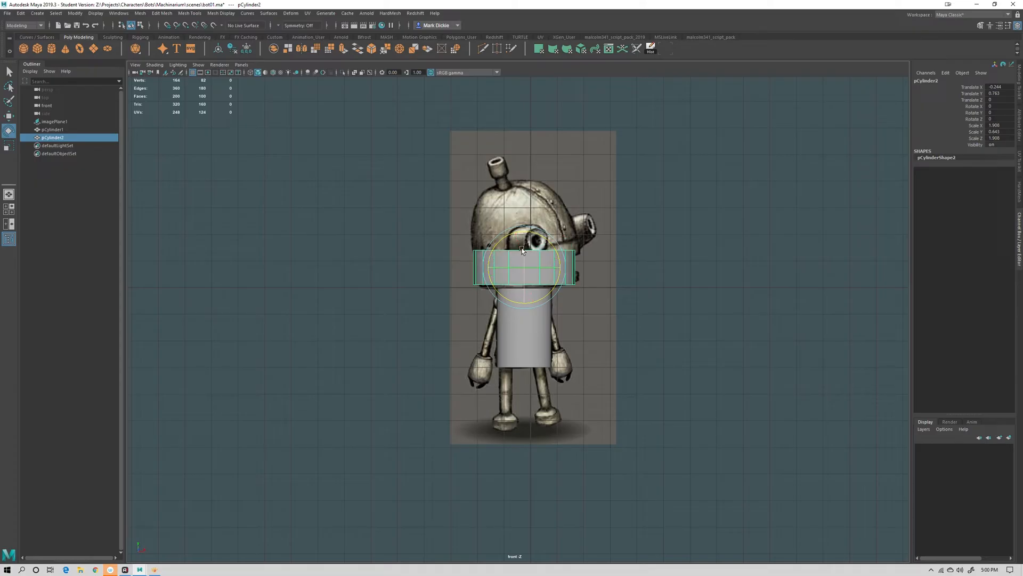
key("w")
mouse_move(522, 251)
left_mouse_down()
mouse_move(524, 229)
mouse_move(525, 301)
mouse_move(524, 245)
left_mouse_up()
key("space")
left_click_drag(621, 259, 621, 236)
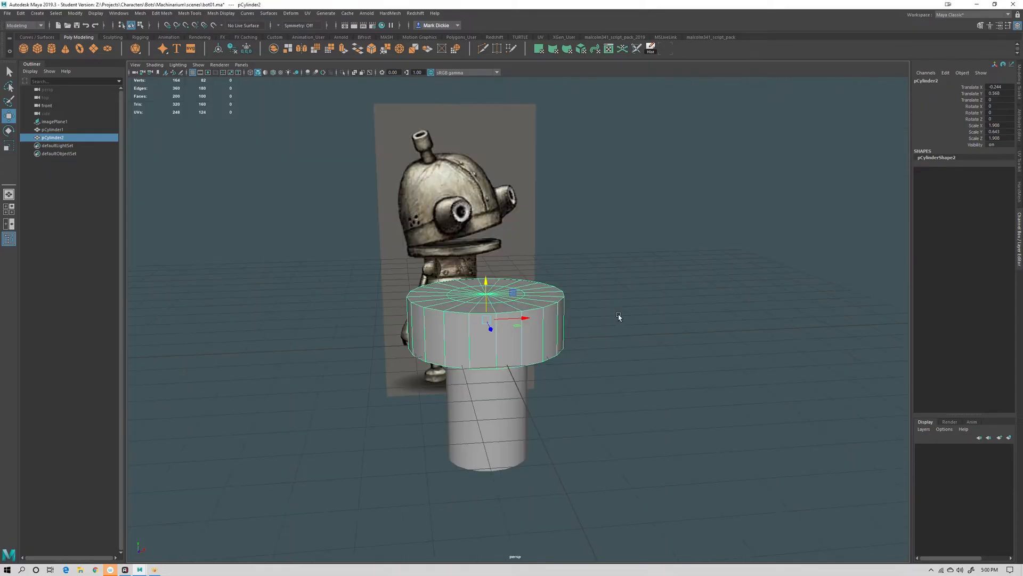
Flatten the cylinder into a thin disc about 0.23 tall sitting on top of the torso
left_click_drag(618, 316, 599, 291, "alt")
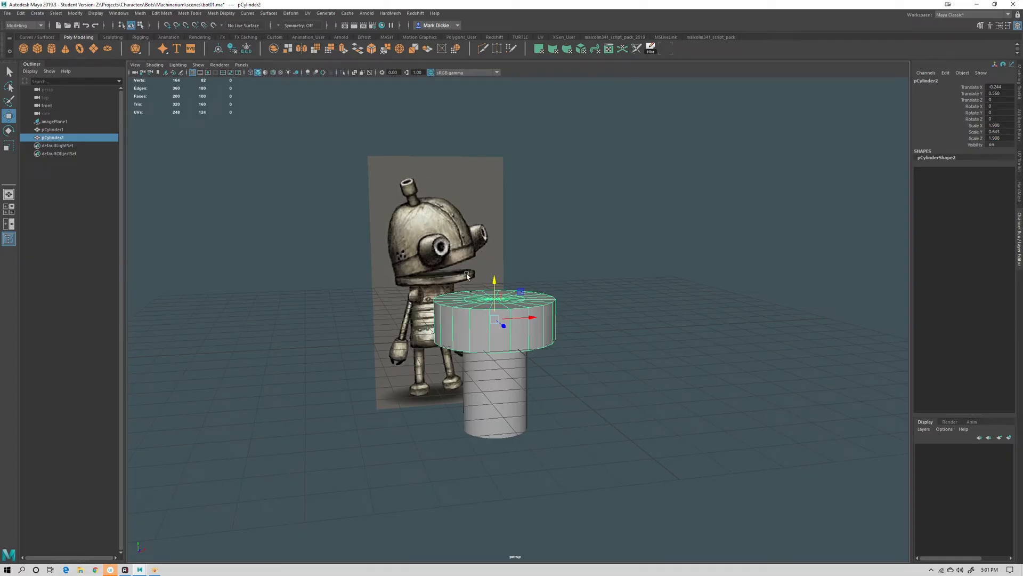
key("r")
left_click_drag(496, 293, 497, 312)
key("w")
left_click_drag(594, 332, 555, 333, "alt")
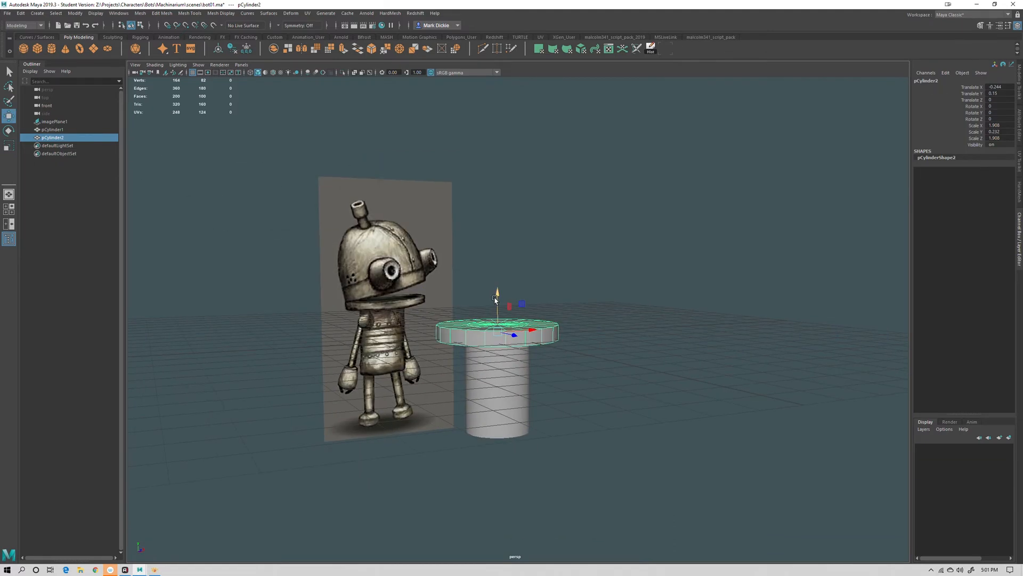
key("r")
left_click_drag(495, 302, 497, 309)
key("w")
Duplicate the disc and move the copy slightly upward above the first disc
key("ctrl+d")
left_click_drag(497, 308, 497, 292)
left_click_drag(583, 345, 661, 297, "alt")
key("e")
mouse_move(551, 318)
left_mouse_down()
mouse_move(532, 310)
mouse_move(525, 342)
mouse_move(536, 326)
left_mouse_up()
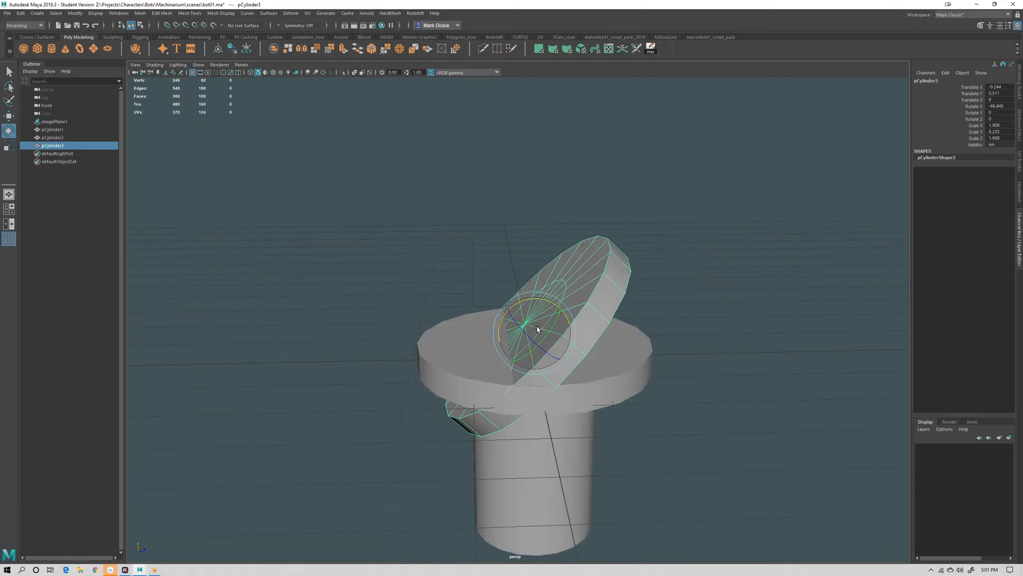
key("ctrl+z")
left_click_drag(481, 372, 480, 376, "alt")
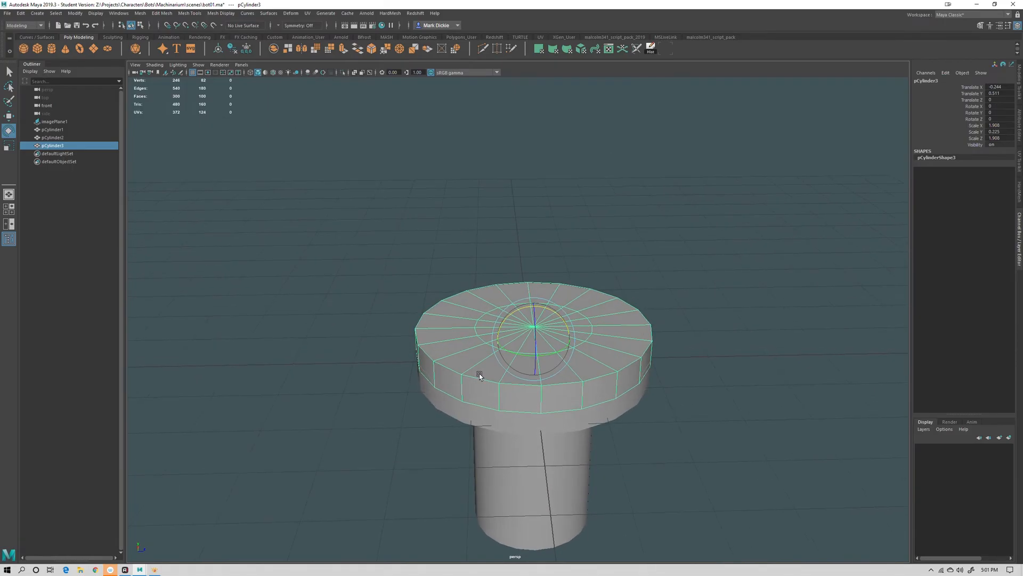
Edit the top disc's pivot with point snapping enabled, snapping it to a point on the disc's outer edge
left_click(1019, 77)
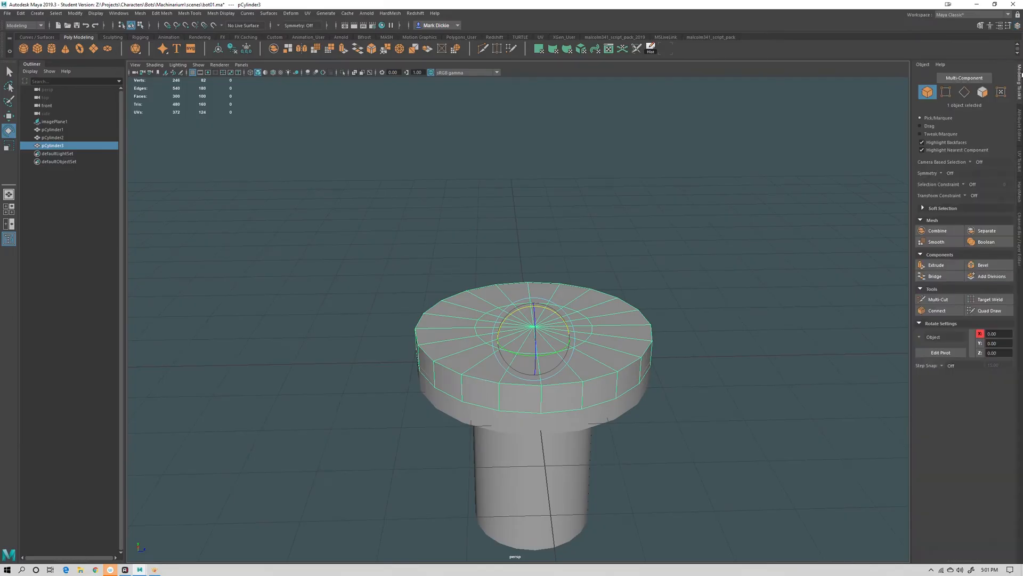
left_click(941, 352)
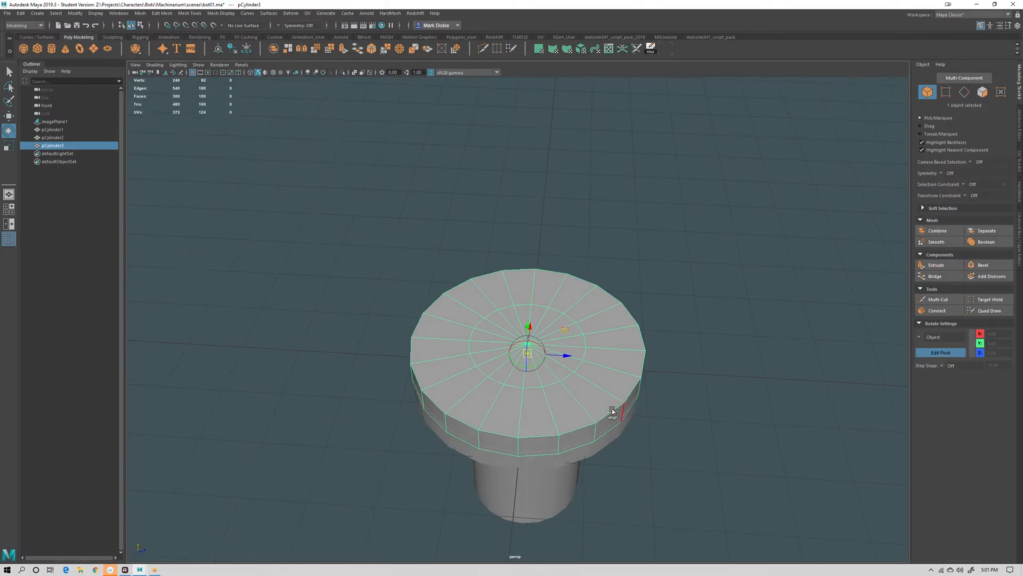
left_click_drag(612, 408, 639, 409, "alt")
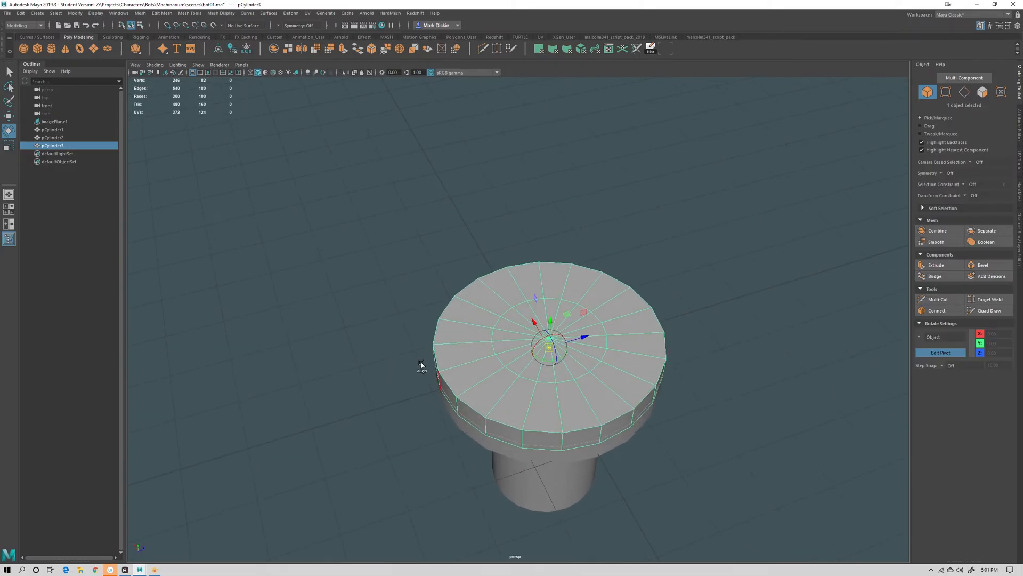
left_click(187, 26)
left_click_drag(545, 345, 478, 278)
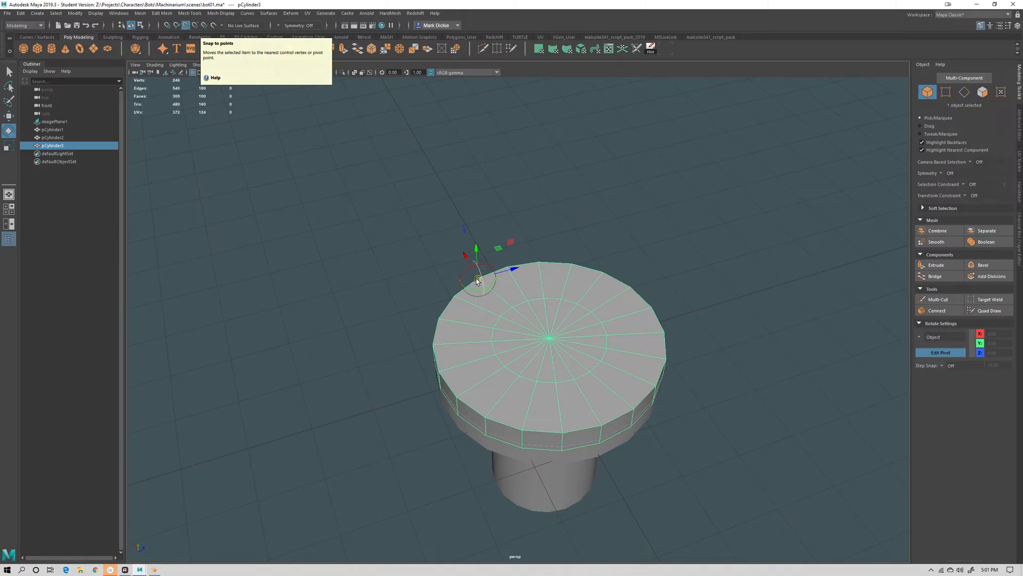
left_click_drag(478, 280, 442, 374)
left_click_drag(566, 439, 570, 394, "alt")
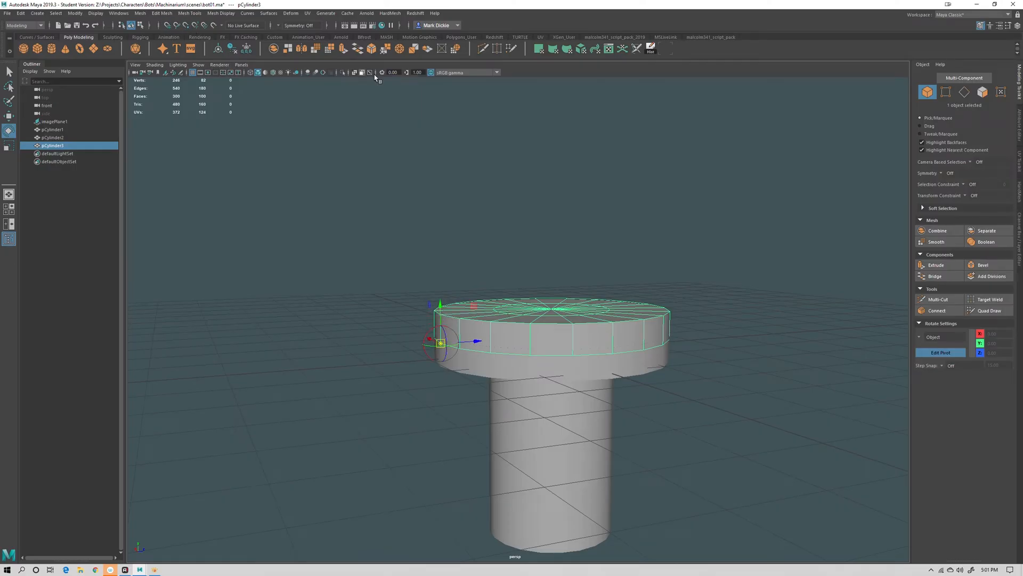
left_click(936, 353)
Try rotating the top disc open around its edge pivot like a hinged lid
left_click_drag(675, 382, 586, 427, "alt")
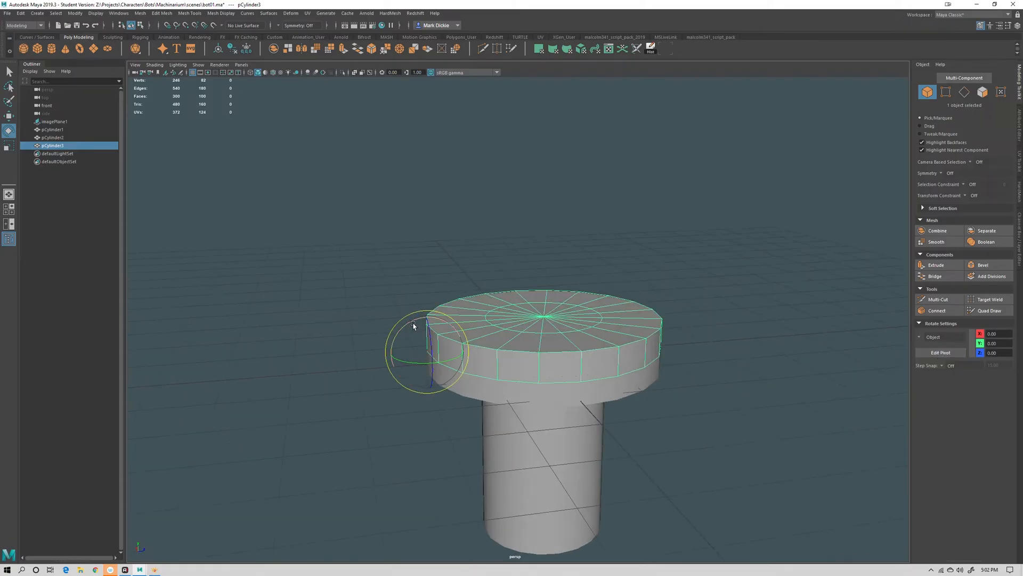
left_click_drag(415, 327, 541, 360)
key("ctrl+z")
key("ctrl+z")
key("ctrl+z")
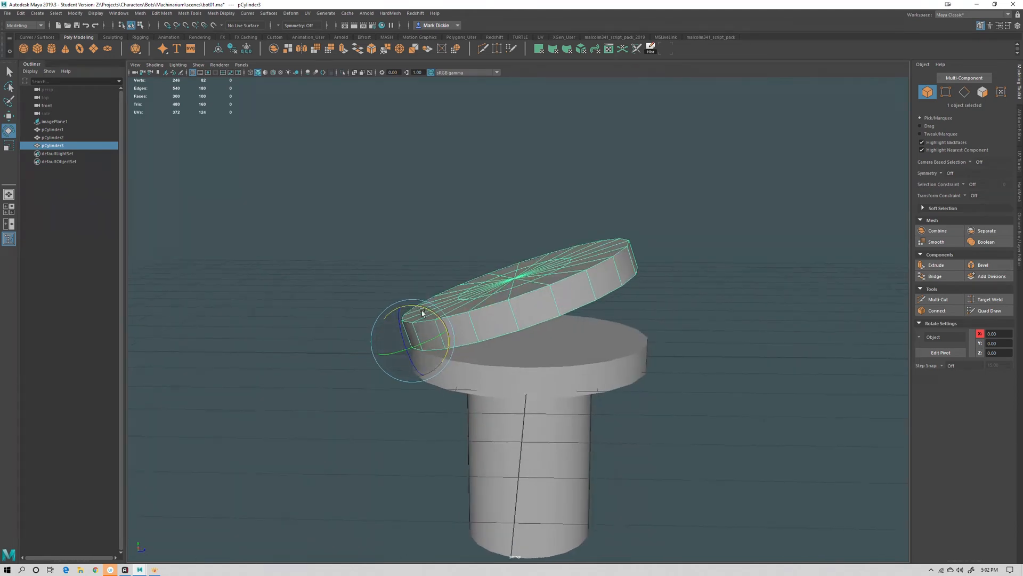
left_click_drag(594, 356, 571, 375, "alt")
left_click_drag(440, 319, 442, 331)
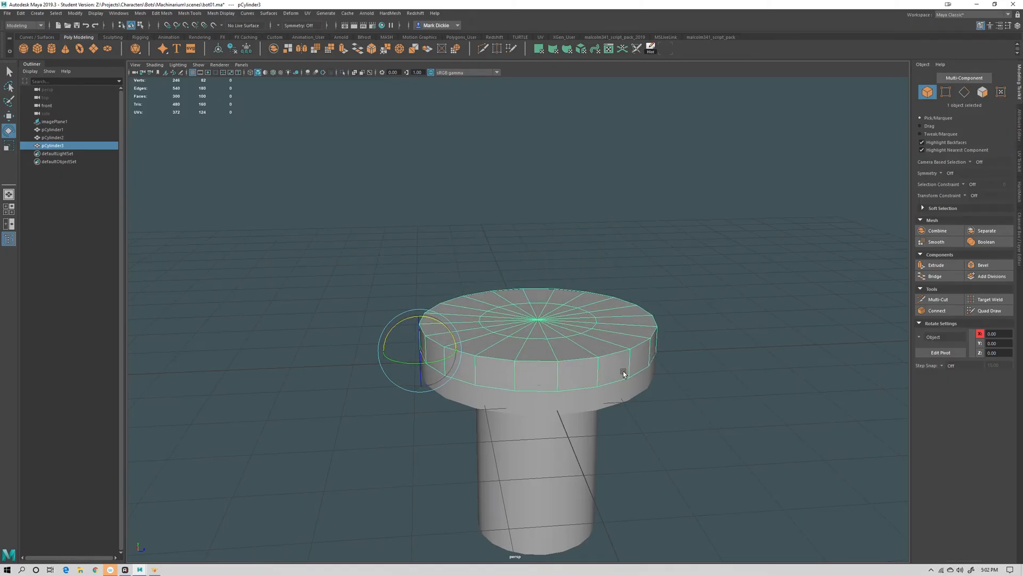
left_click_drag(623, 370, 550, 369, "alt")
key("q")
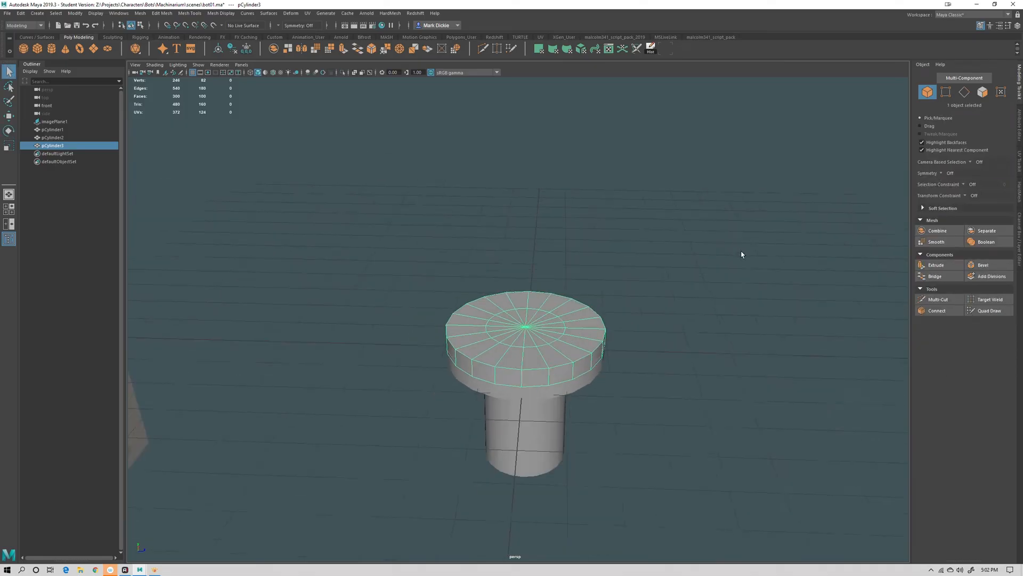
Select the top cap faces of the upper disc
scroll(741, 254, "down", 3)
left_click_drag(742, 254, 545, 258, "alt")
scroll(544, 258, "up", 3)
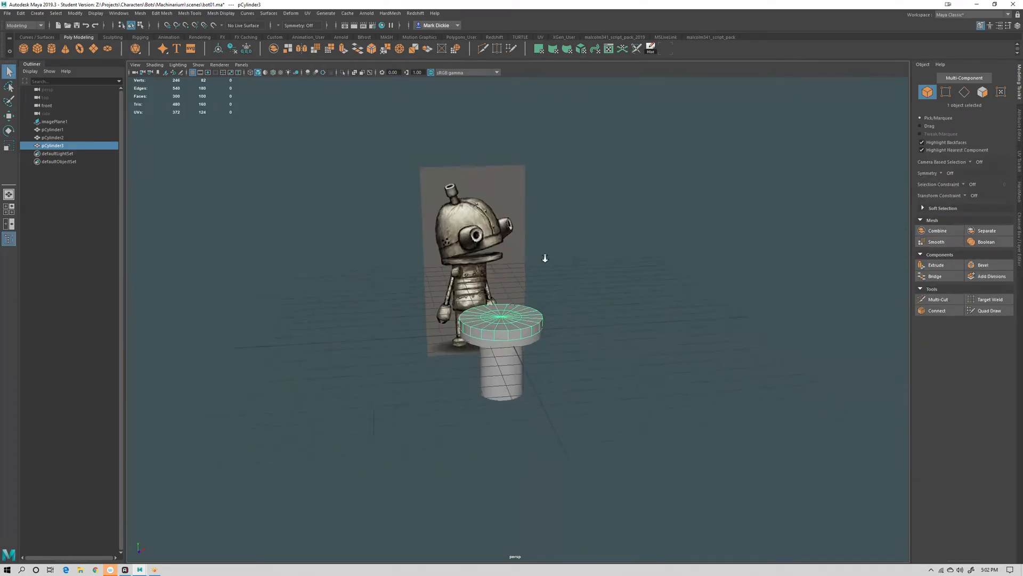
scroll(545, 258, "up", 4)
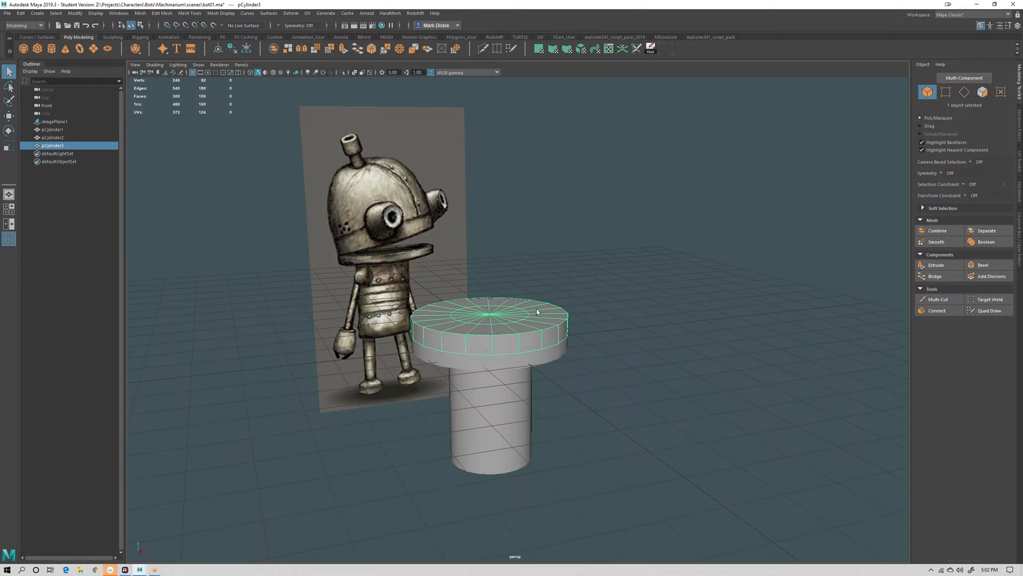
left_click_drag(537, 313, 473, 317, "alt")
right_click_drag(472, 306, 520, 296)
left_click_drag(520, 296, 585, 315, "alt")
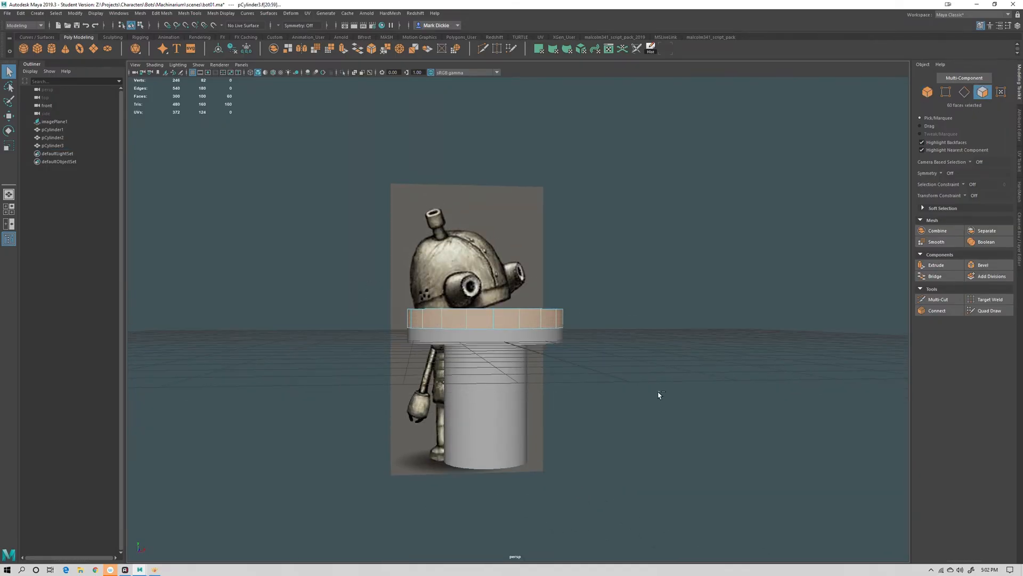
left_click_drag(659, 392, 371, 317, "ctrl")
left_click_drag(562, 345, 648, 357, "alt")
key("w")
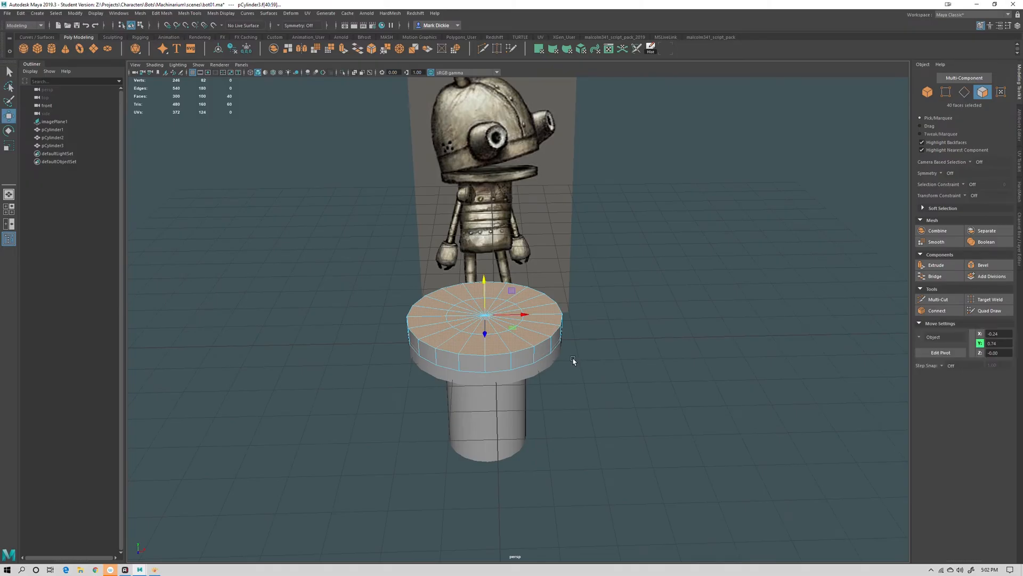
Try extruding the disc's top faces upward into a dome shape
key("4")
mouse_move(613, 401)
left_mouse_down("alt")
mouse_move(640, 441)
mouse_move(656, 428)
mouse_move(649, 400)
left_mouse_up("alt")
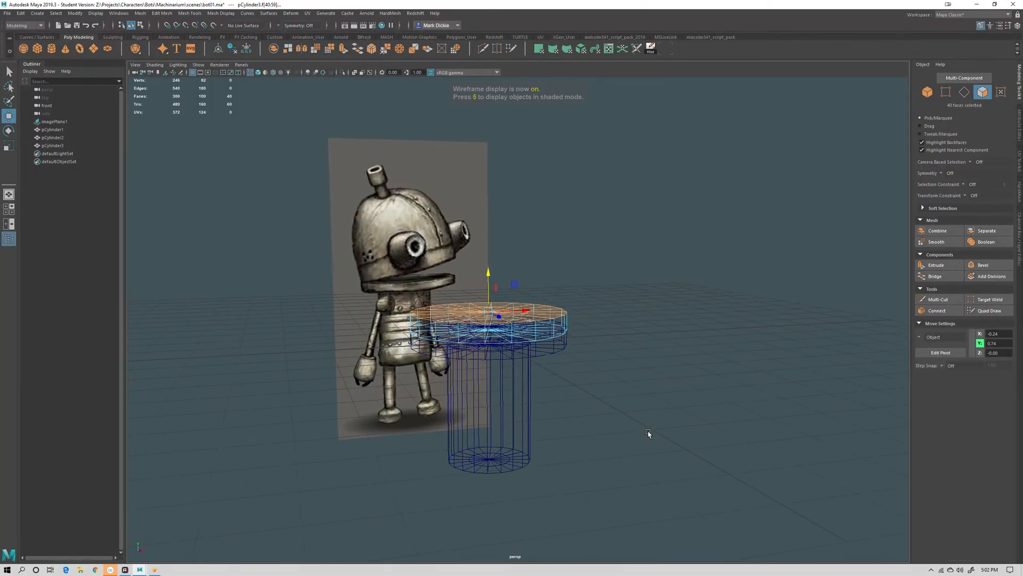
key("5")
key("ctrl+e")
left_click_drag(489, 274, 492, 183)
key("r")
key("w")
key("r")
key("w")
key("r")
key("w")
key("r")
key("q")
key("w")
left_click_drag(613, 214, 661, 312, "alt")
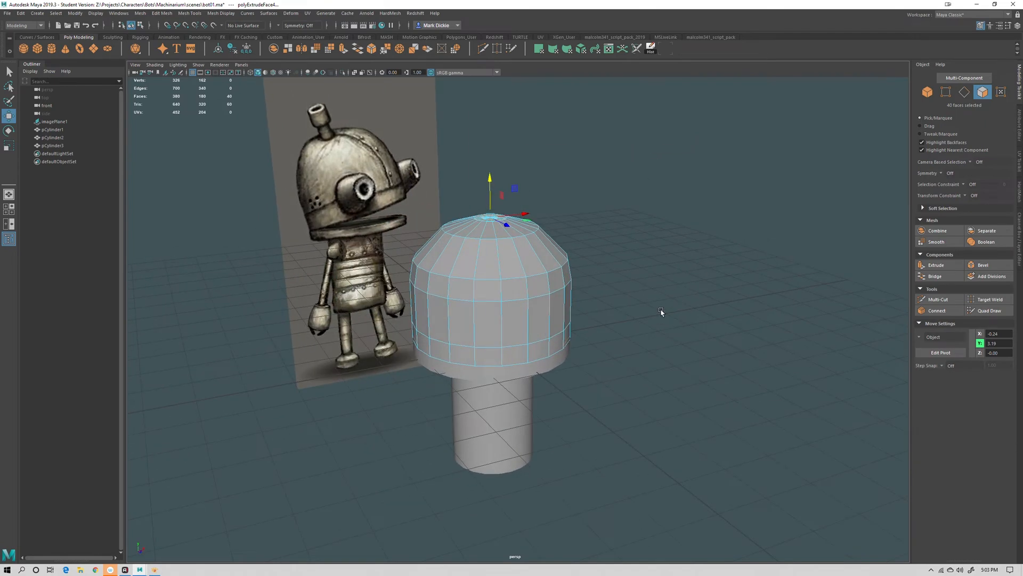
left_click_drag(670, 320, 666, 320, "alt")
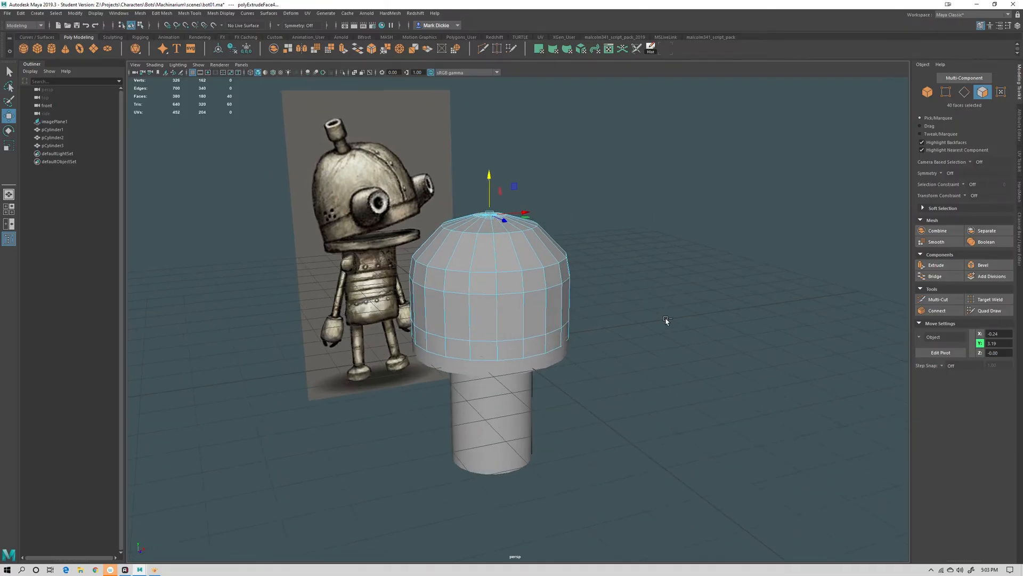
key("ctrl+z")
key("ctrl+z")
key("ctrl+z")
key("ctrl+z")
key("ctrl+z")
key("ctrl+z")
key("ctrl+z")
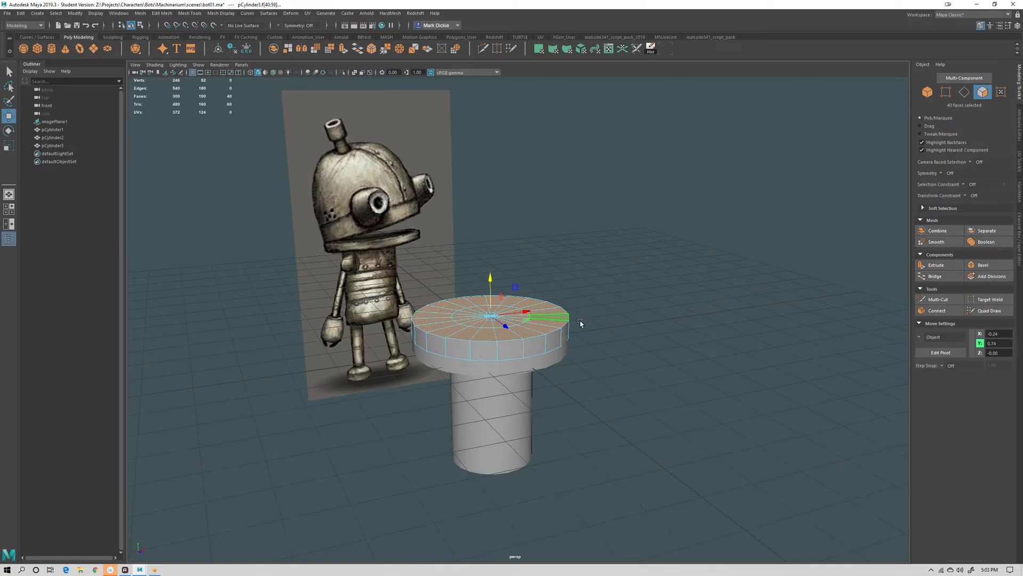
Delete the top cap faces of the upper disc to open it
left_click_drag(627, 346, 672, 381, "alt")
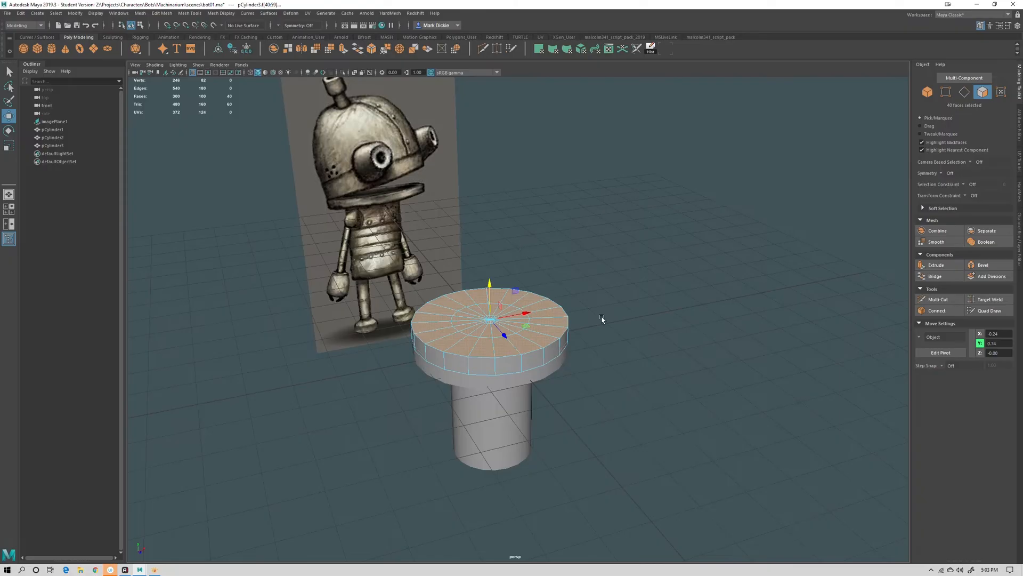
scroll(636, 390, "up", 3)
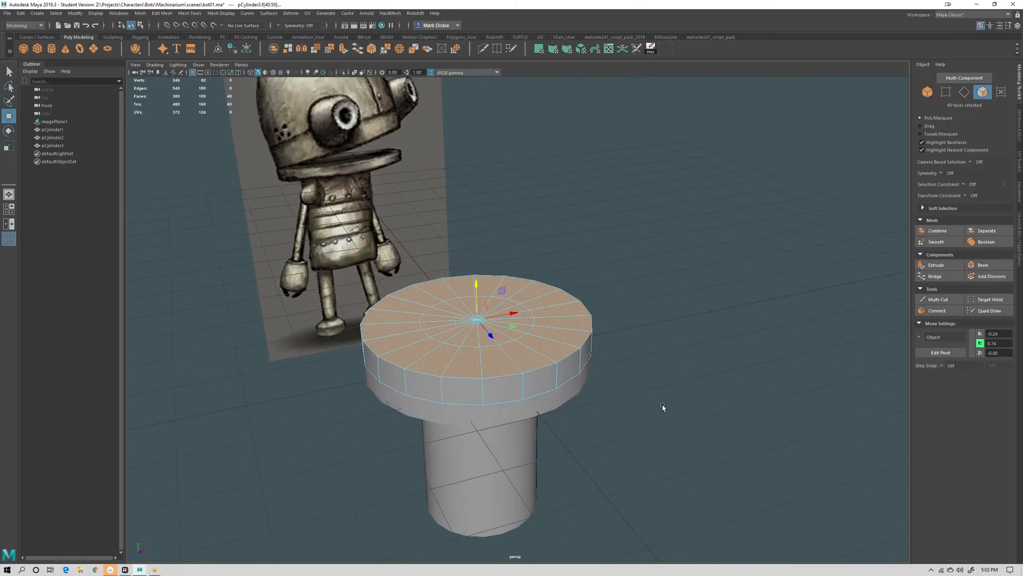
mouse_move(662, 406)
left_mouse_down("alt")
mouse_move(661, 375)
mouse_move(665, 391)
left_mouse_up("alt")
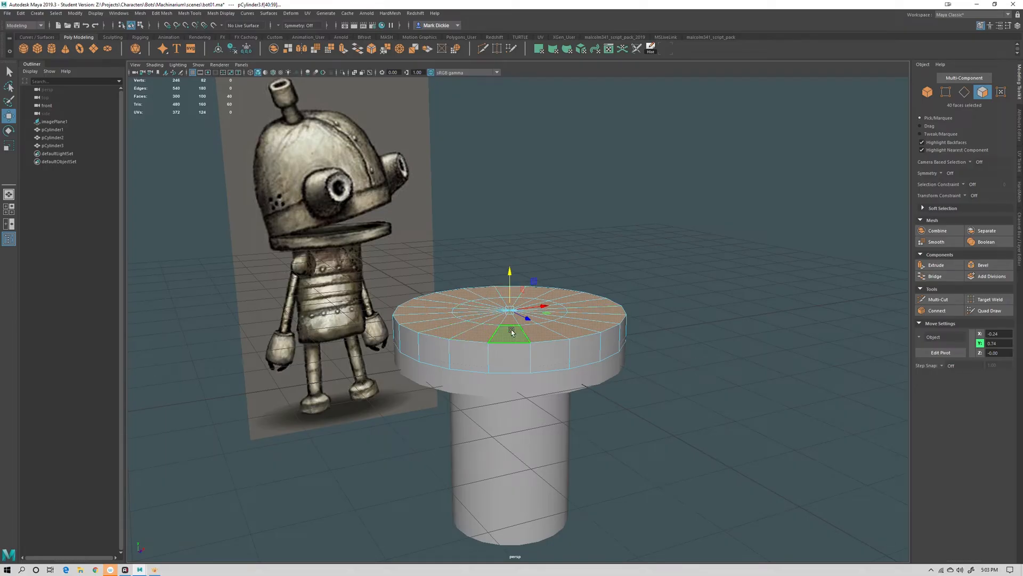
key("Delete")
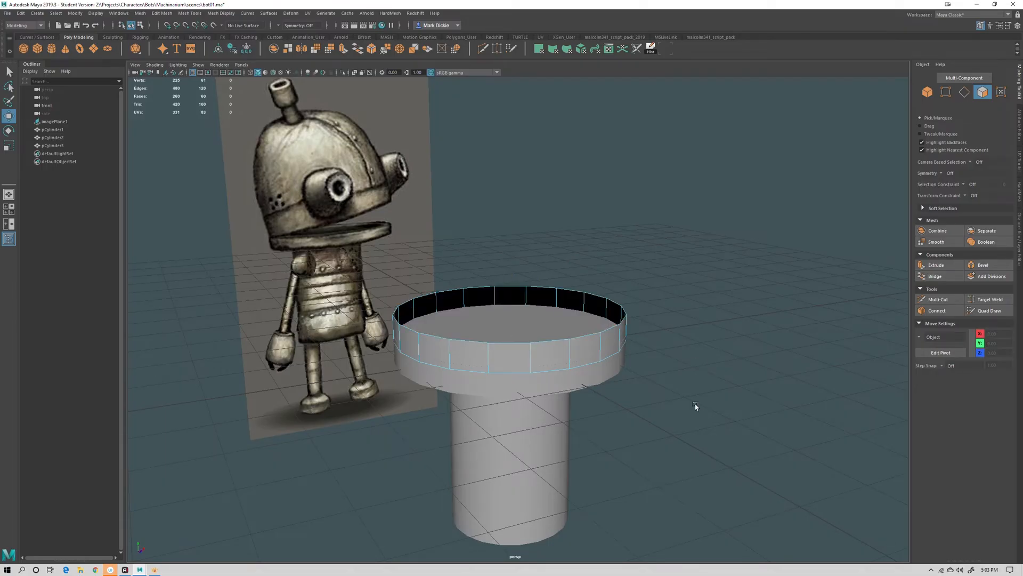
Deselect everything and create a polygon sphere
left_click_drag(695, 405, 691, 395, "alt")
mouse_move(623, 299)
right_mouse_down()
mouse_move(613, 301)
mouse_move(628, 293)
right_mouse_up()
left_click_drag(629, 293, 683, 292, "alt")
left_click(661, 304)
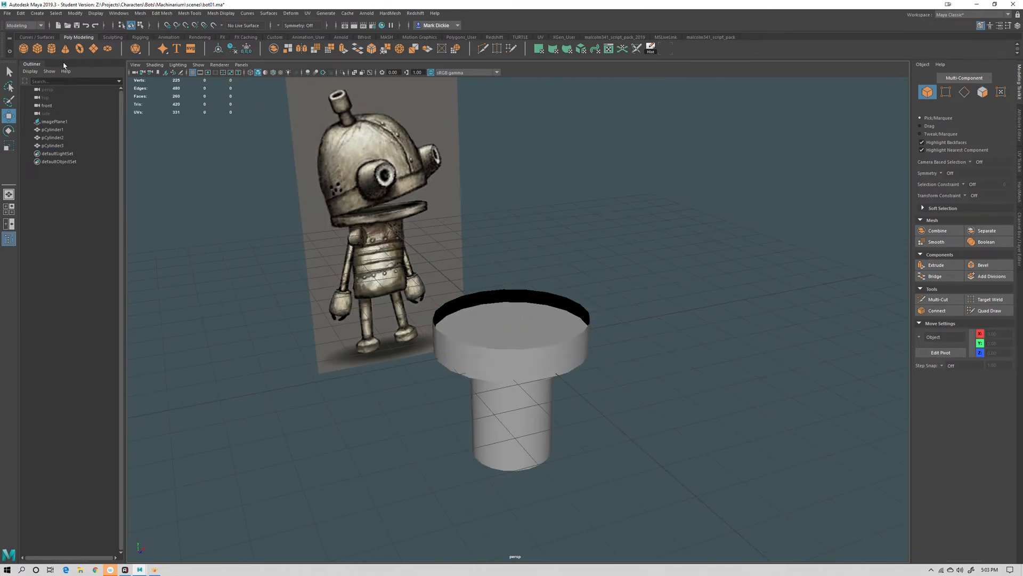
left_click(23, 49)
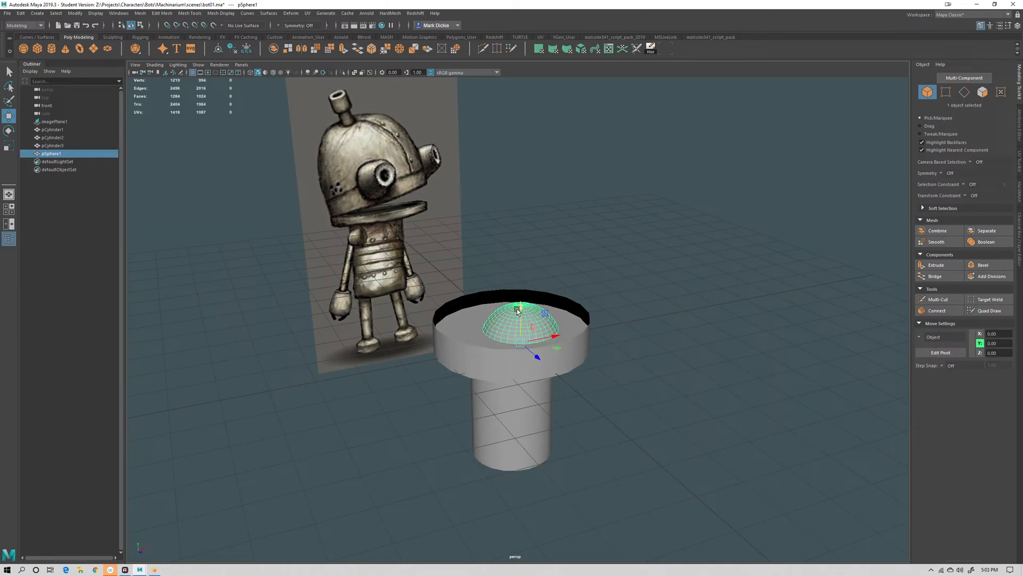
Move the new sphere up out of the disc, reselecting it after a stray selection of the disc
left_click_drag(518, 310, 490, 253)
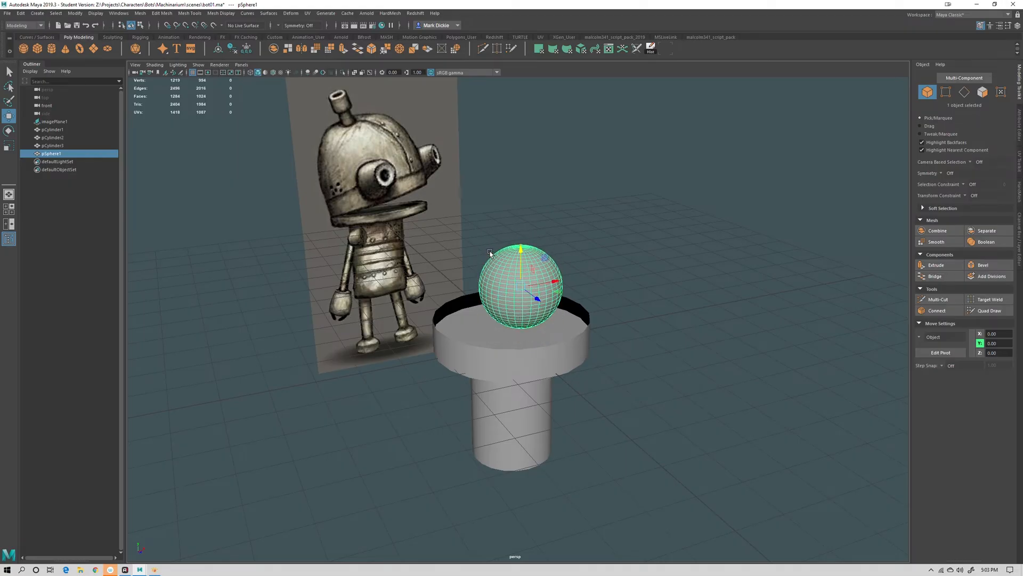
scroll(532, 265, "up", 5)
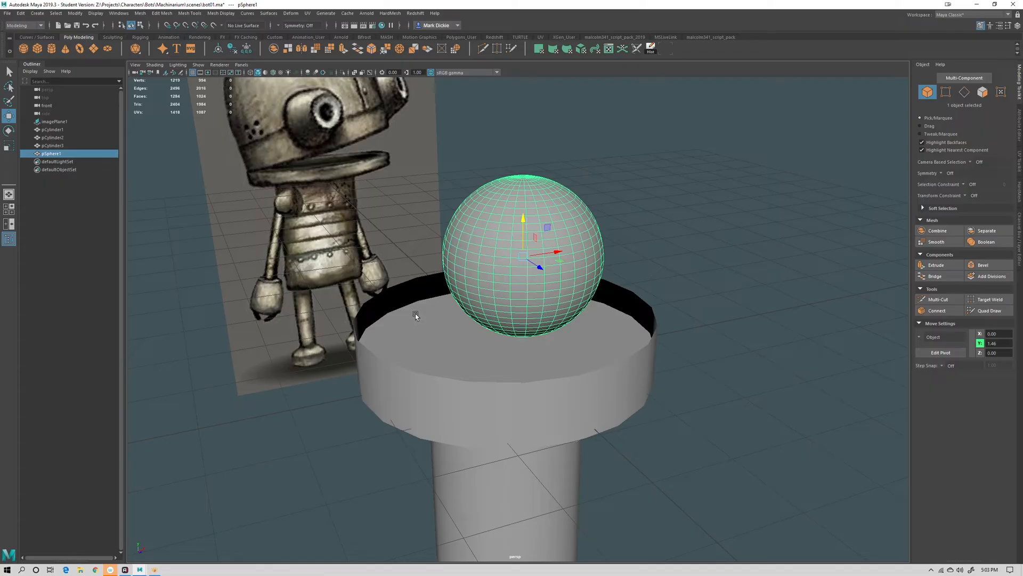
left_click(385, 373)
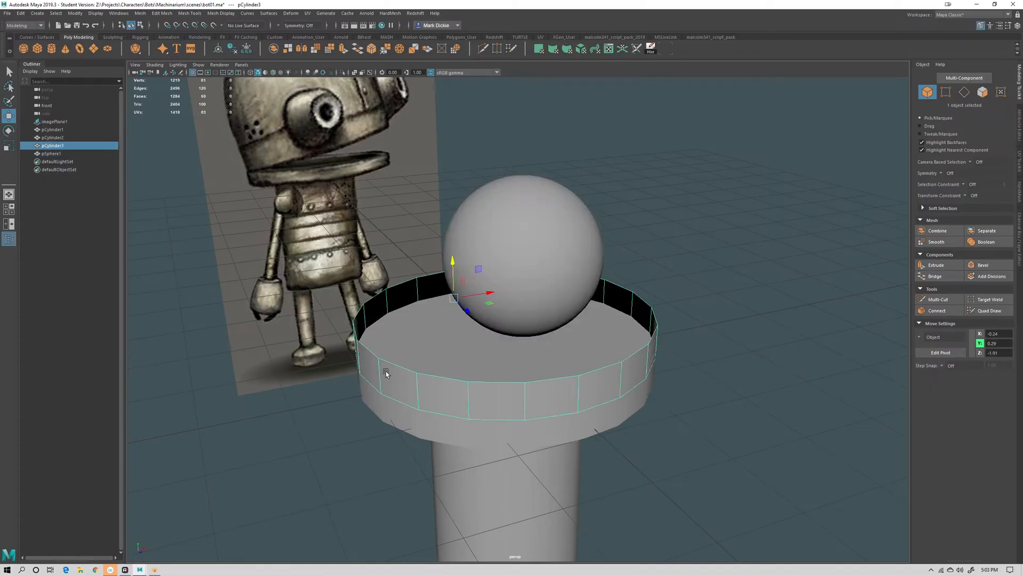
left_click(514, 244)
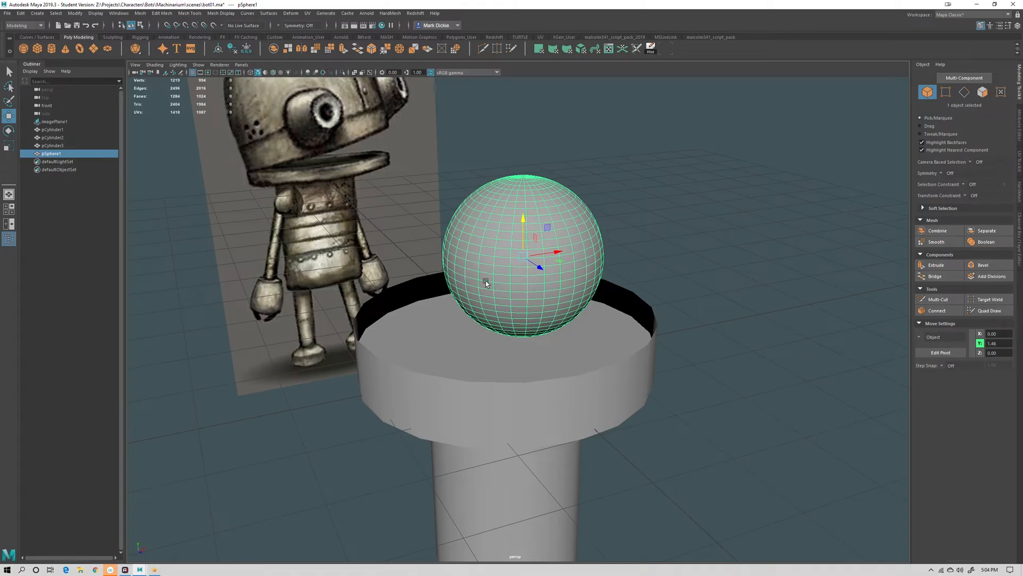
Scale the sphere up uniformly so it is wider than the disc
key("r")
middle_click_drag(532, 302, 666, 314)
key("w")
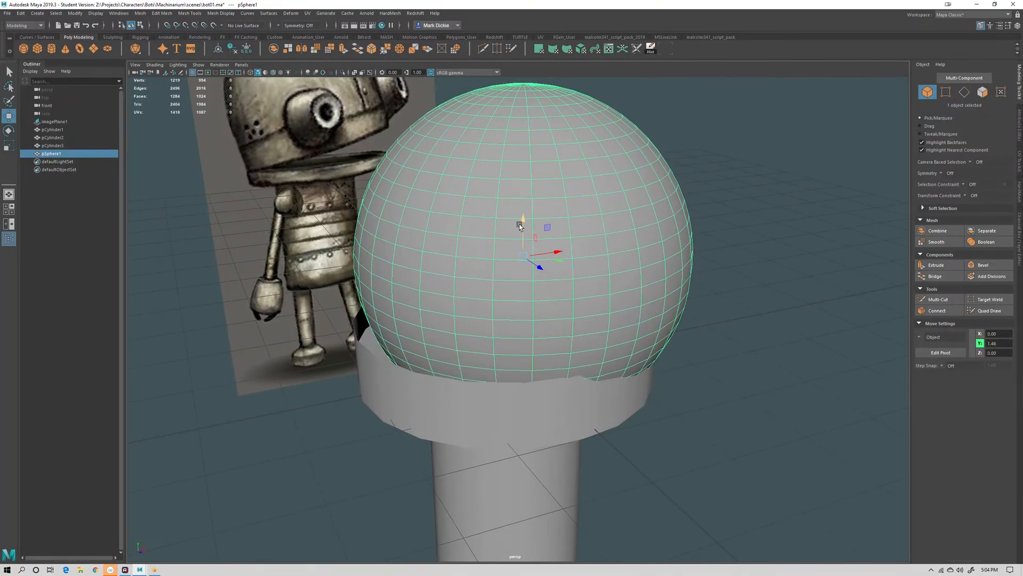
Reposition the sphere to about 3.5 units in Y, floating above the upper disc, with wireframe on shaded enabled
left_click_drag(519, 224, 521, 319)
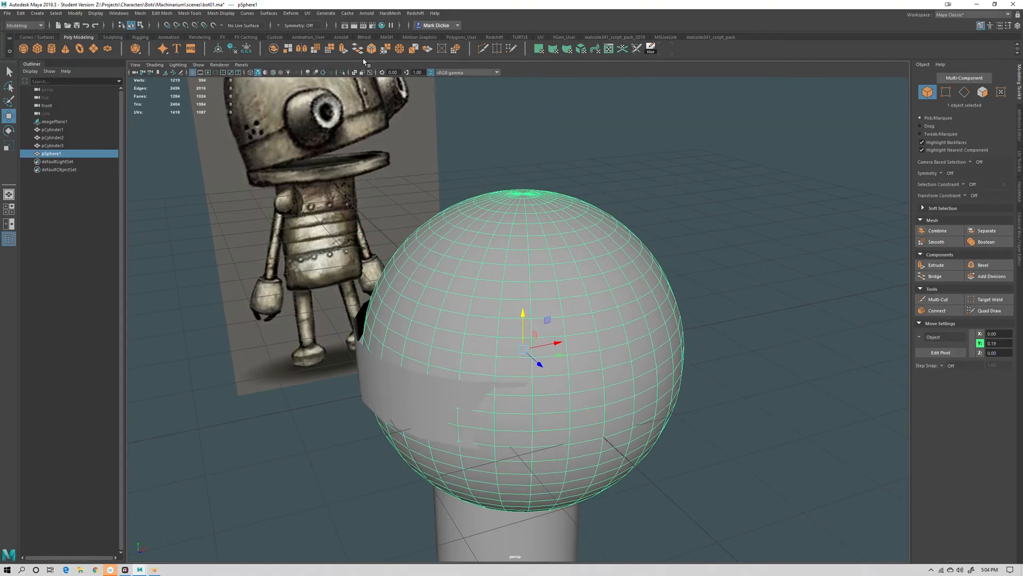
left_click(273, 72)
left_click_drag(587, 234, 572, 280, "alt")
left_click_drag(538, 354, 508, 3, "alt")
left_click_drag(566, 198, 576, 148, "alt")
middle_click_drag(567, 179, 542, 356, "alt")
left_click_drag(582, 301, 769, 133, "alt")
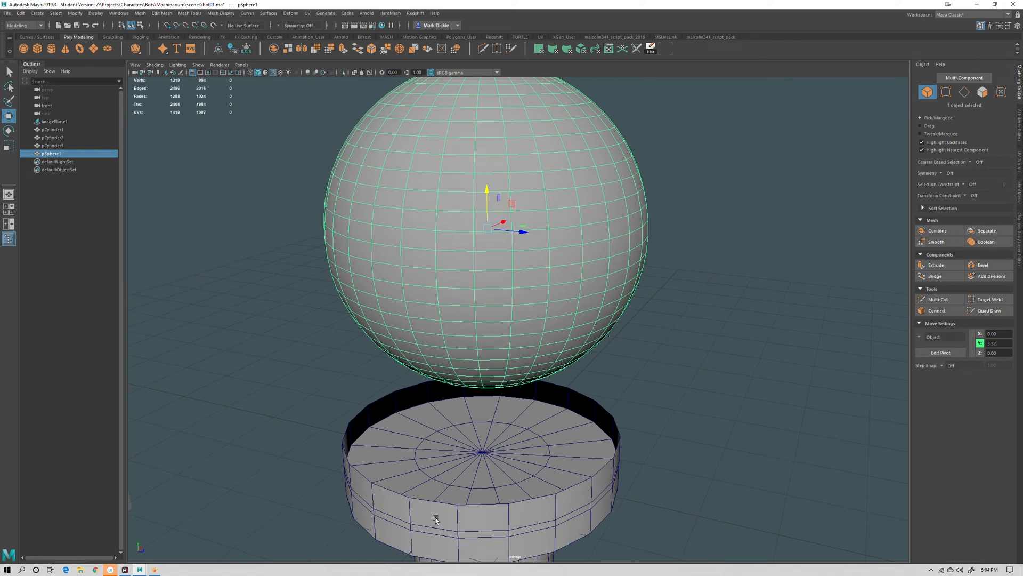
Open the sphere's input settings and set its axis and height subdivisions to 20
left_click(1019, 222)
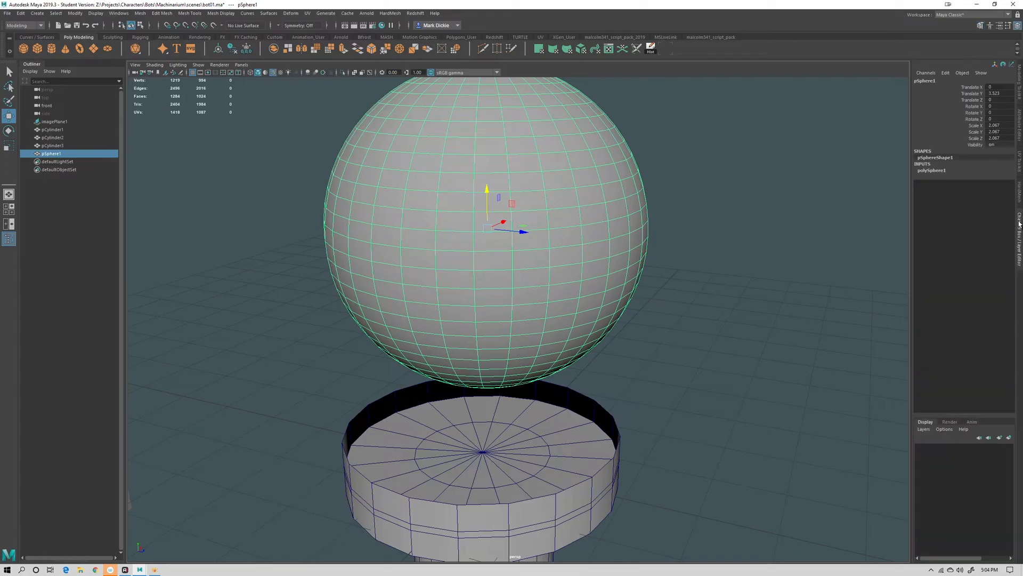
left_click(932, 170)
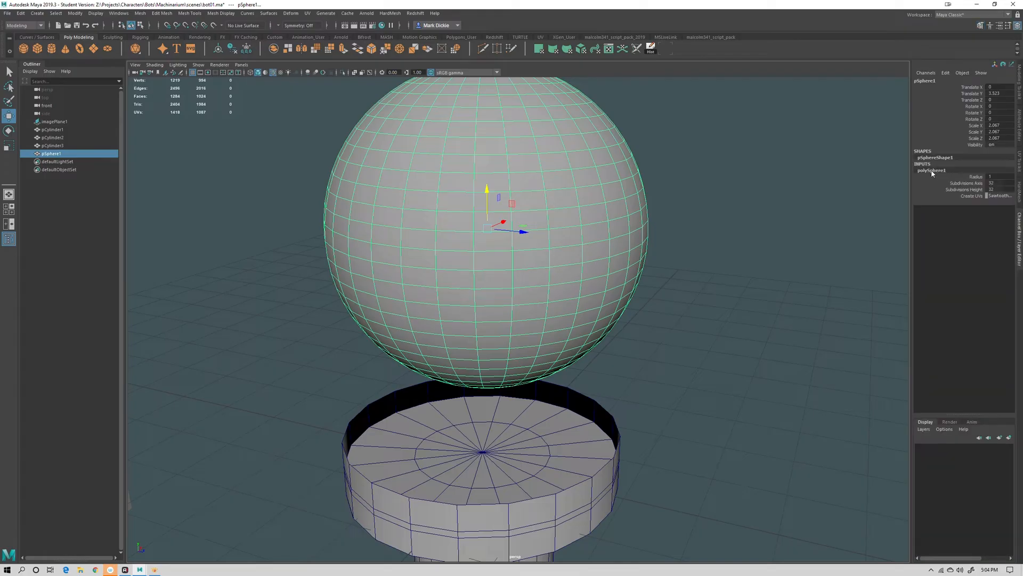
left_click(996, 189)
key("Return")
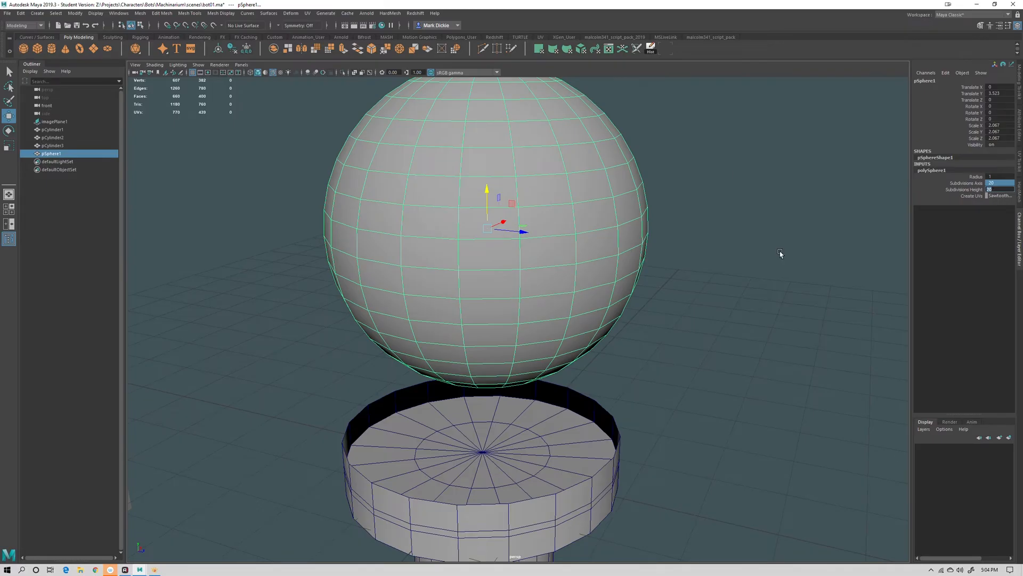
Switch the sphere to face mode and select its lower-half faces
left_click_drag(780, 253, 783, 255, "alt")
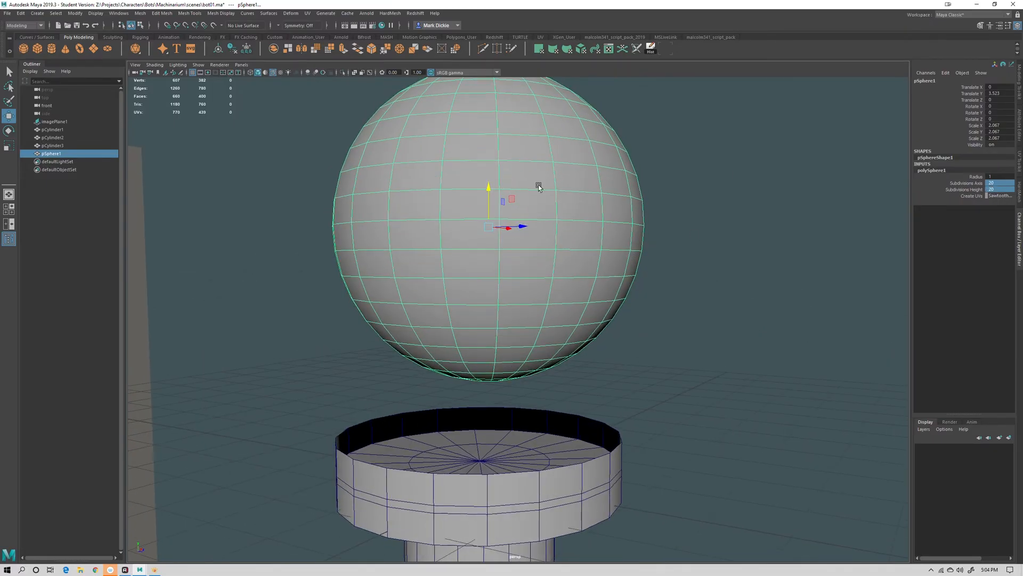
right_click(496, 137)
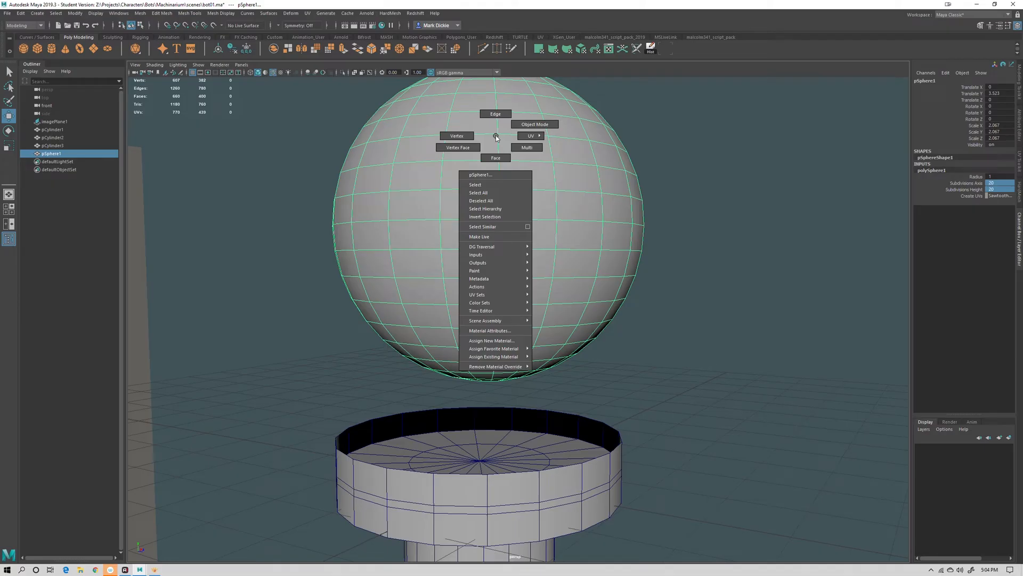
left_click(495, 158)
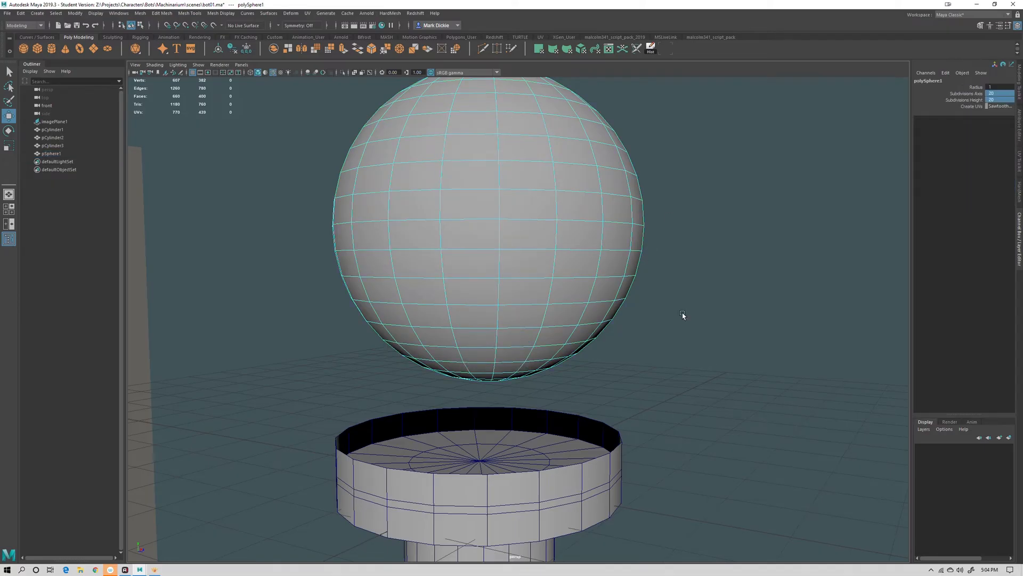
scroll(685, 305, "down", 6)
left_click_drag(688, 293, 622, 334, "alt")
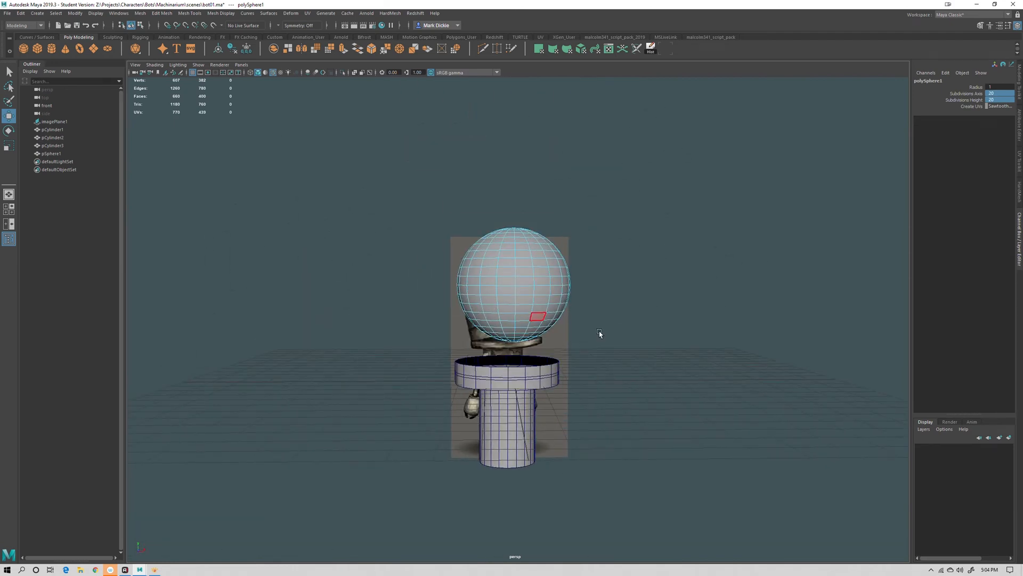
left_click_drag(632, 380, 432, 292)
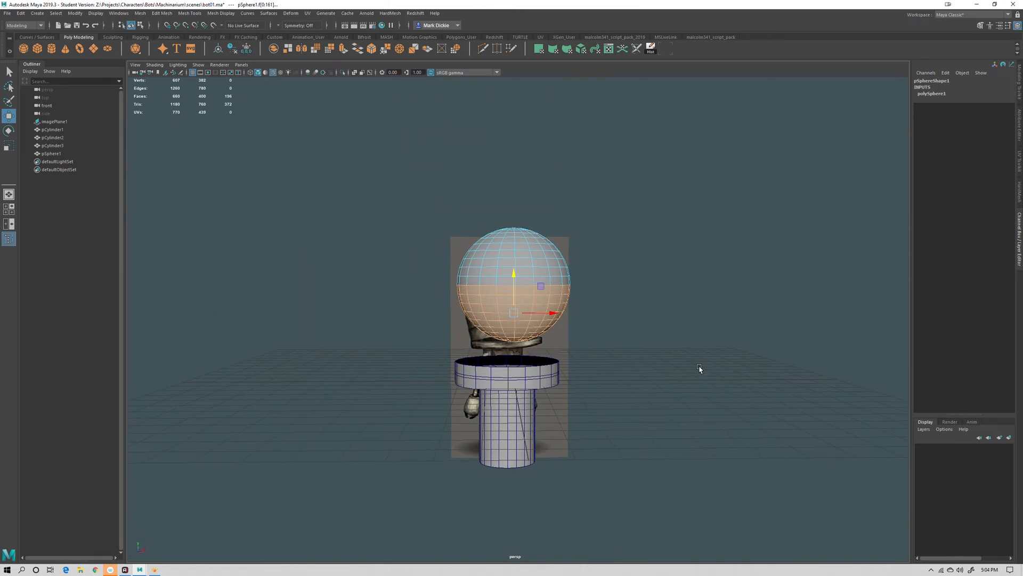
key("4")
mouse_move(653, 358)
left_mouse_down("alt")
mouse_move(624, 382)
mouse_move(754, 373)
mouse_move(602, 376)
mouse_move(621, 355)
left_mouse_up("alt")
key("5")
key("F8")
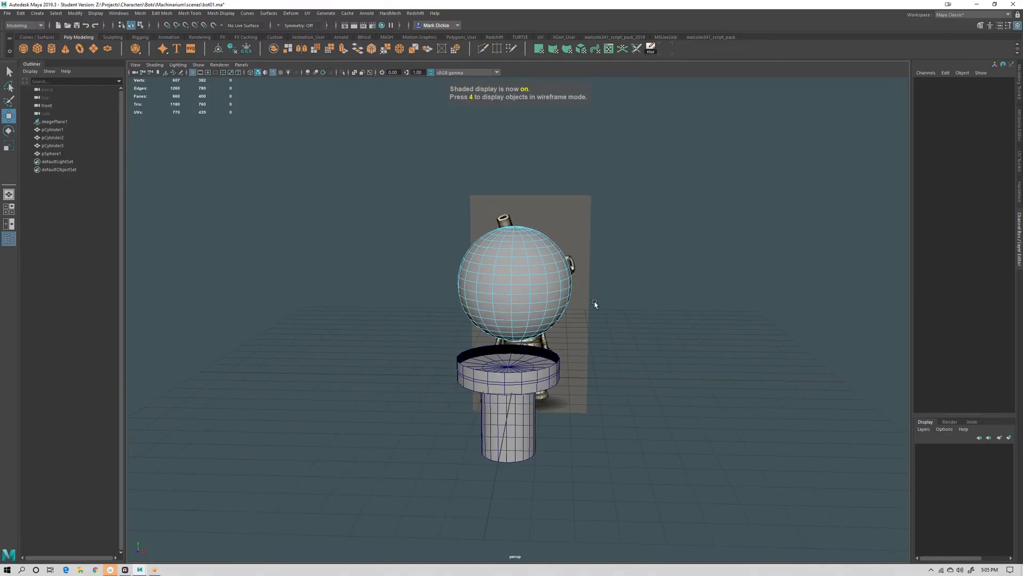
mouse_move(625, 400)
left_mouse_down()
mouse_move(400, 288)
mouse_move(663, 399)
mouse_move(770, 405)
mouse_move(625, 405)
mouse_move(638, 424)
mouse_move(635, 398)
left_mouse_up()
left_click_drag(613, 311, 633, 354, "alt")
left_click(619, 324)
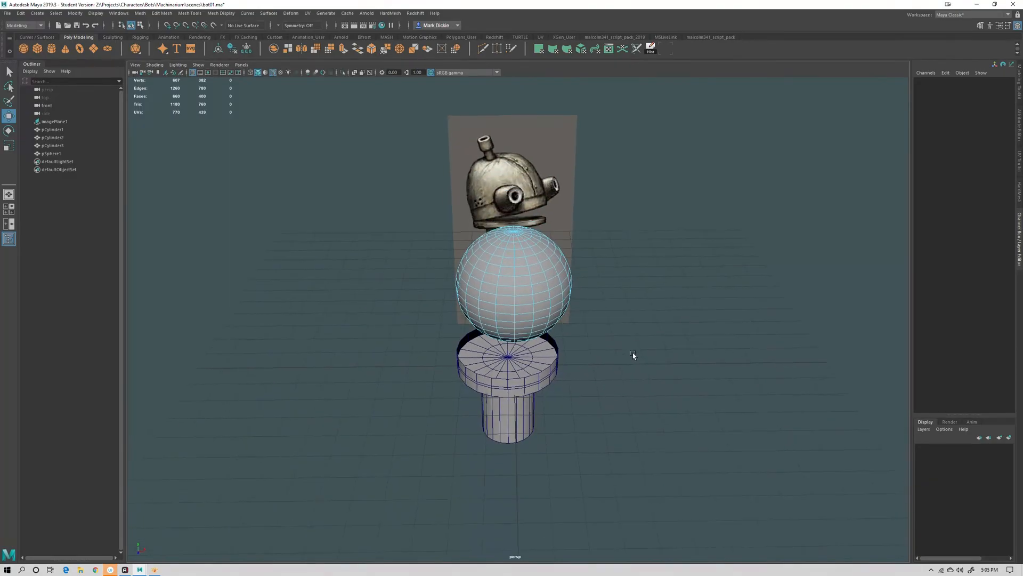
Select the sphere's lower-half faces from the front view
left_click_drag(657, 427, 477, 326)
left_click_drag(506, 293, 564, 370, "alt")
key("space")
left_click_drag(640, 282, 642, 307)
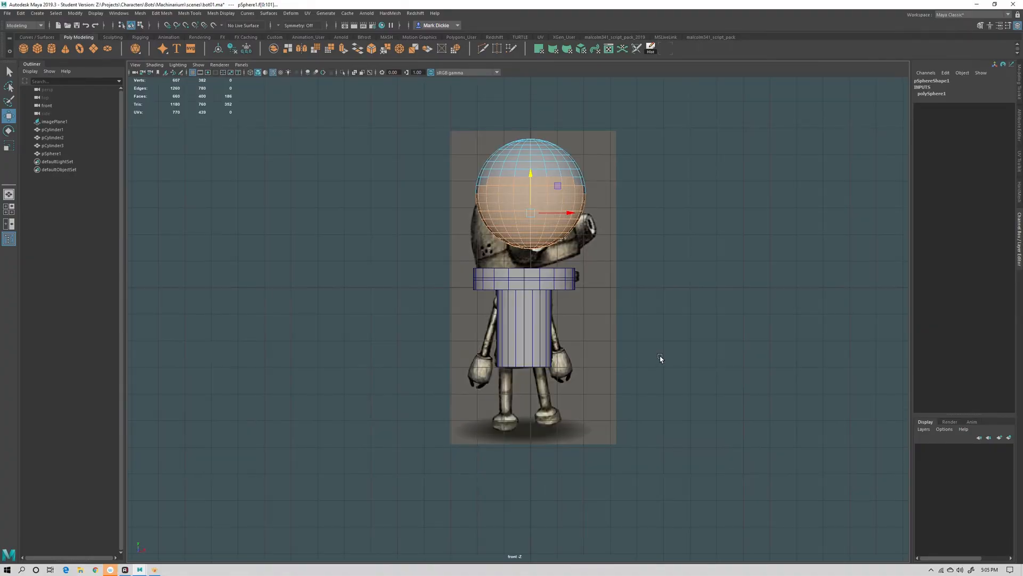
left_click_drag(666, 360, 405, 200)
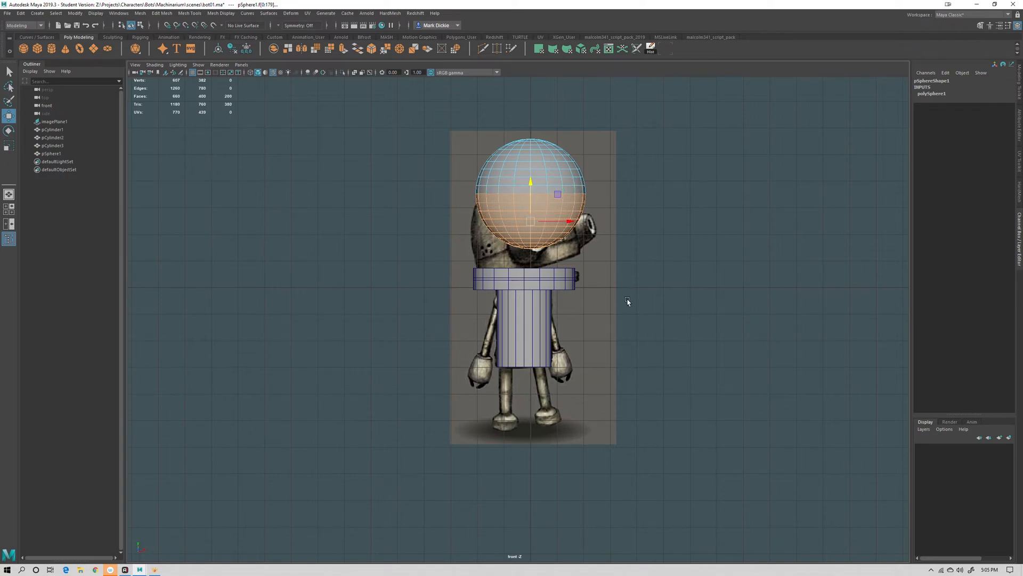
key("space")
left_click_drag(627, 302, 535, 373)
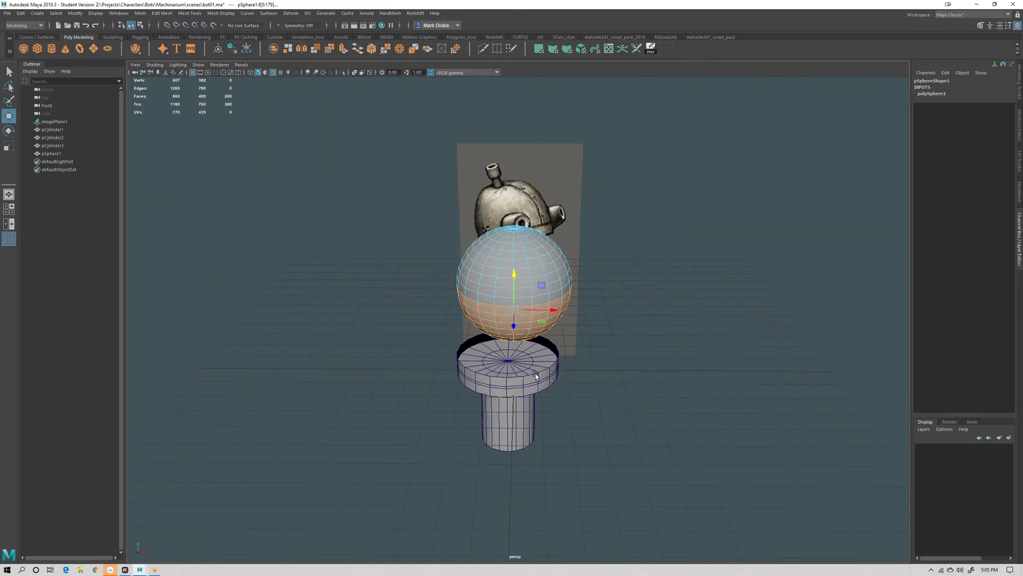
key("q")
left_click(641, 352)
left_click_drag(629, 379, 628, 427, "alt")
scroll(657, 320, "up", 4)
left_click_drag(658, 319, 654, 374, "alt")
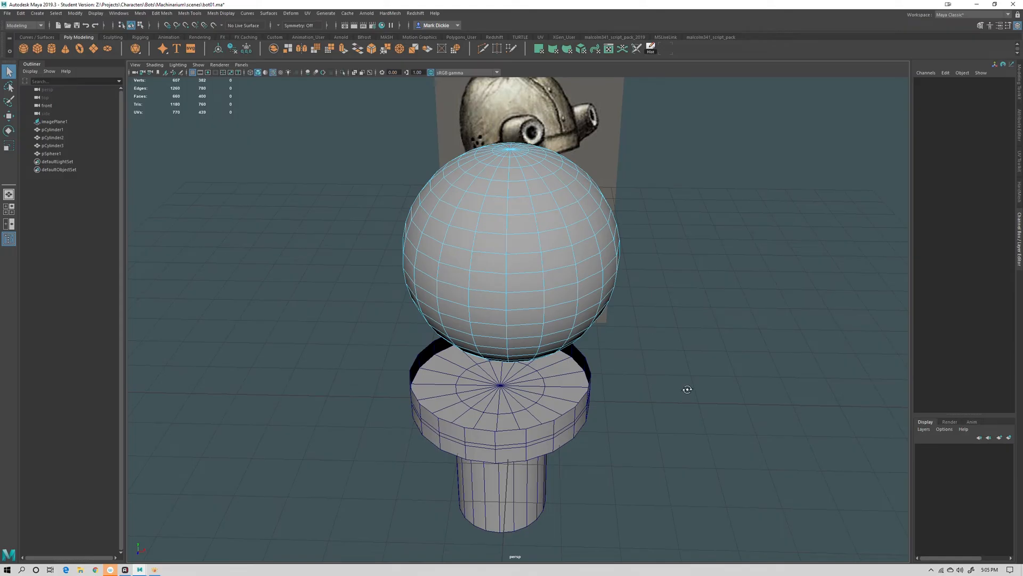
Select the sphere's lower-half faces in wireframe and delete them
left_click_drag(688, 389, 685, 335, "alt")
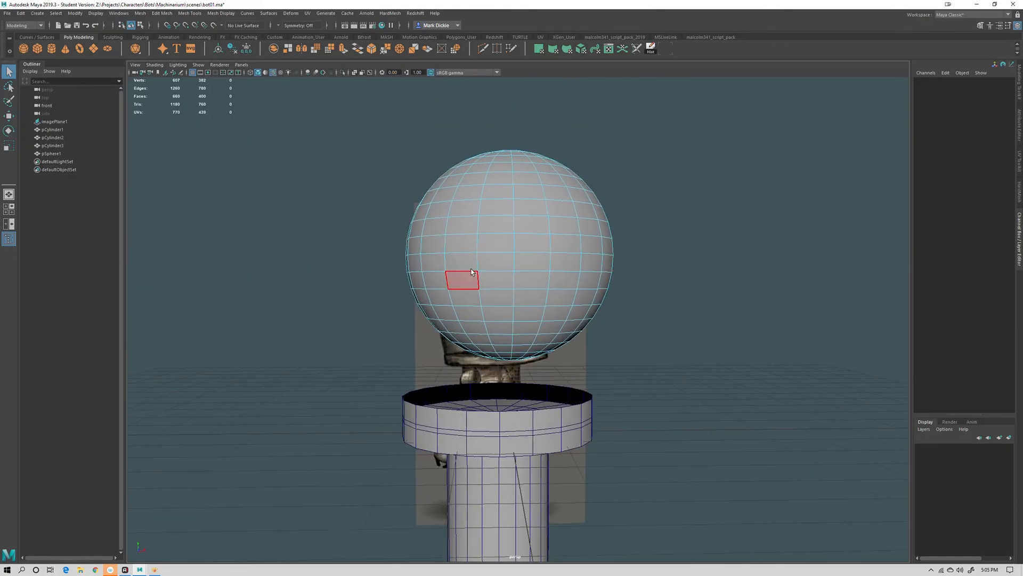
key("4")
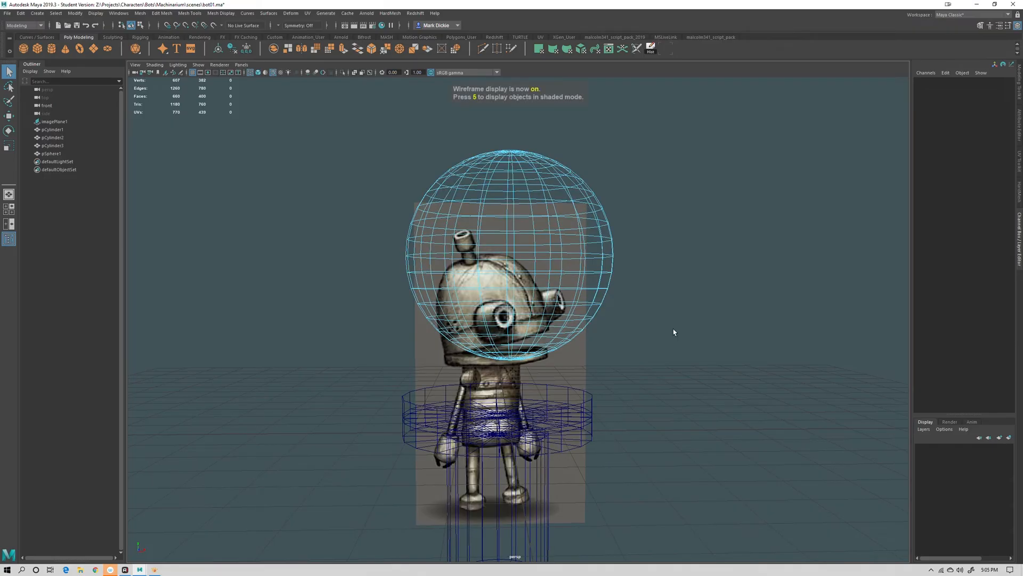
mouse_move(673, 333)
left_mouse_down("alt")
mouse_move(686, 347)
mouse_move(686, 278)
mouse_move(686, 344)
left_mouse_up("alt")
left_click_drag(732, 447, 312, 268)
left_click_drag(680, 398, 725, 396, "alt")
key("5")
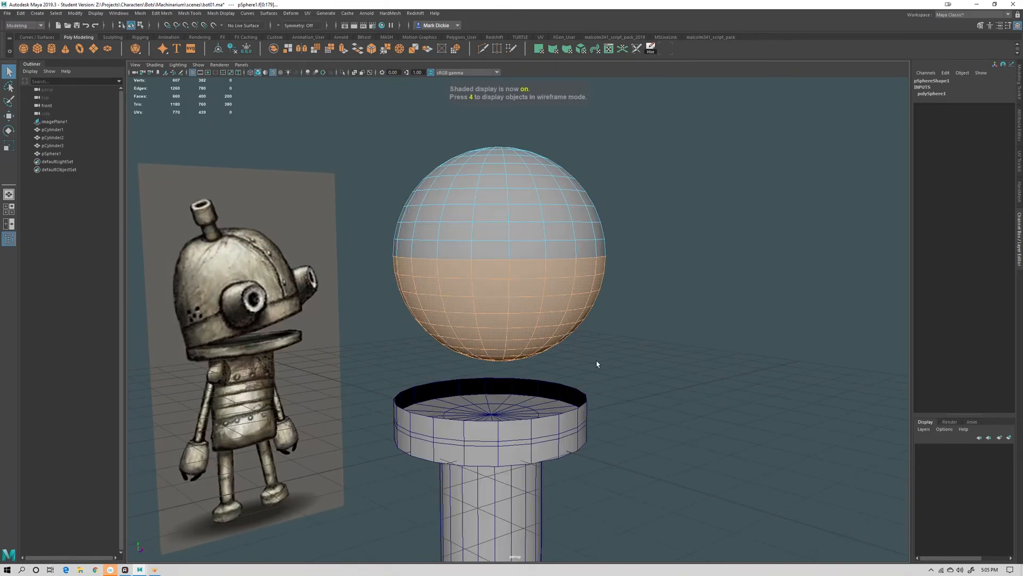
mouse_move(597, 361)
left_mouse_down("alt")
mouse_move(772, 425)
mouse_move(857, 418)
mouse_move(517, 419)
mouse_move(722, 419)
mouse_move(704, 432)
mouse_move(642, 360)
mouse_move(756, 359)
mouse_move(577, 323)
mouse_move(651, 324)
mouse_move(671, 341)
mouse_move(635, 361)
mouse_move(469, 354)
mouse_move(660, 356)
left_mouse_up("alt")
key("Delete")
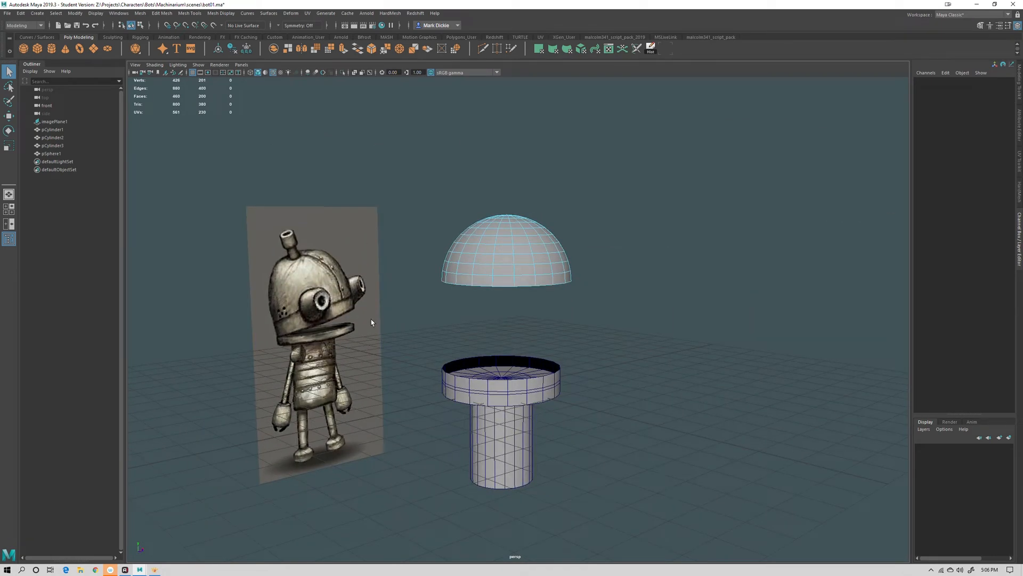
left_click_drag(677, 355, 565, 347, "alt")
scroll(677, 355, "up", 3)
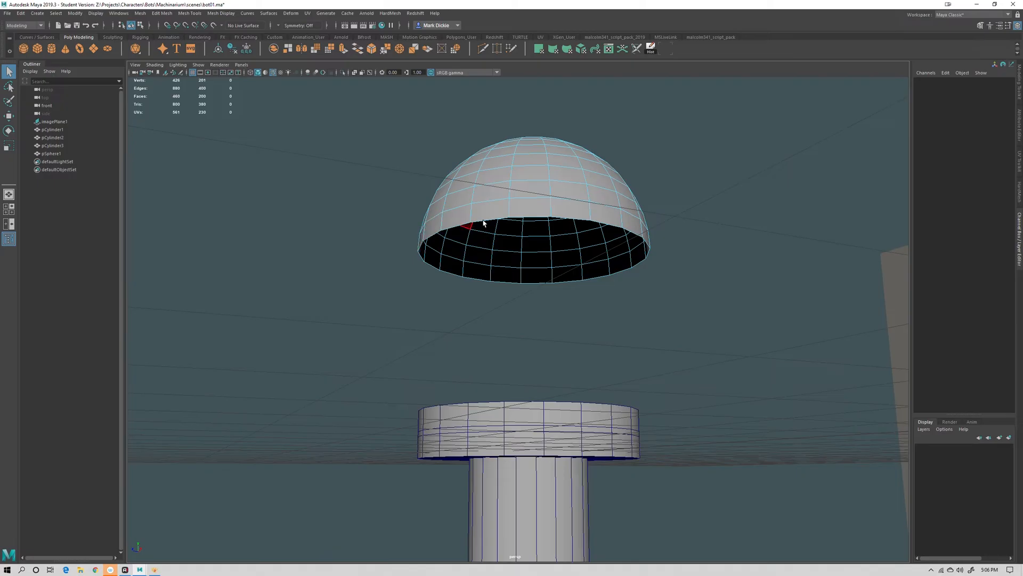
left_click_drag(586, 327, 626, 327, "alt")
key("ctrl+z")
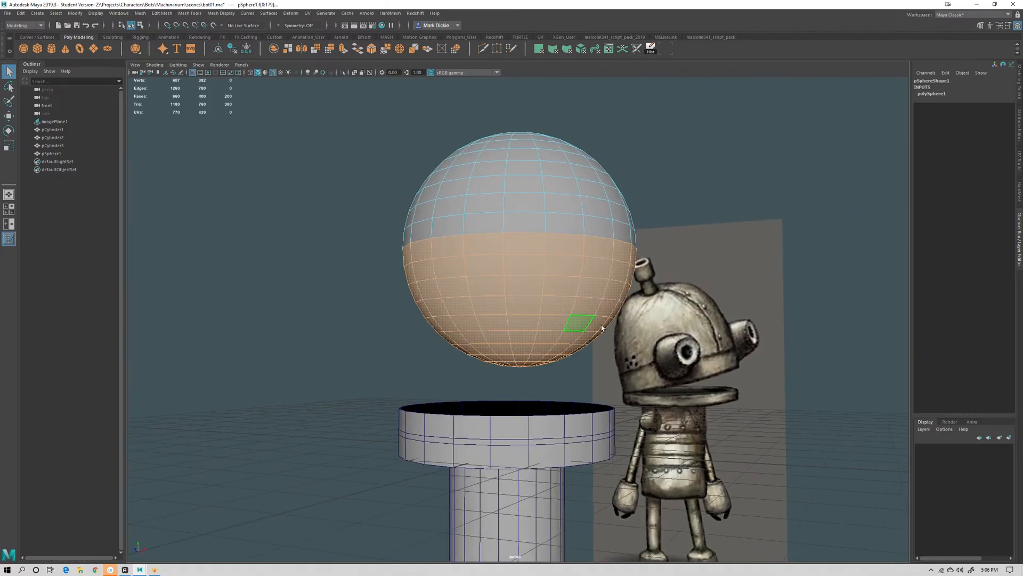
Try deleting the sphere's lower-half faces again
key("f")
left_click(630, 300, "shift")
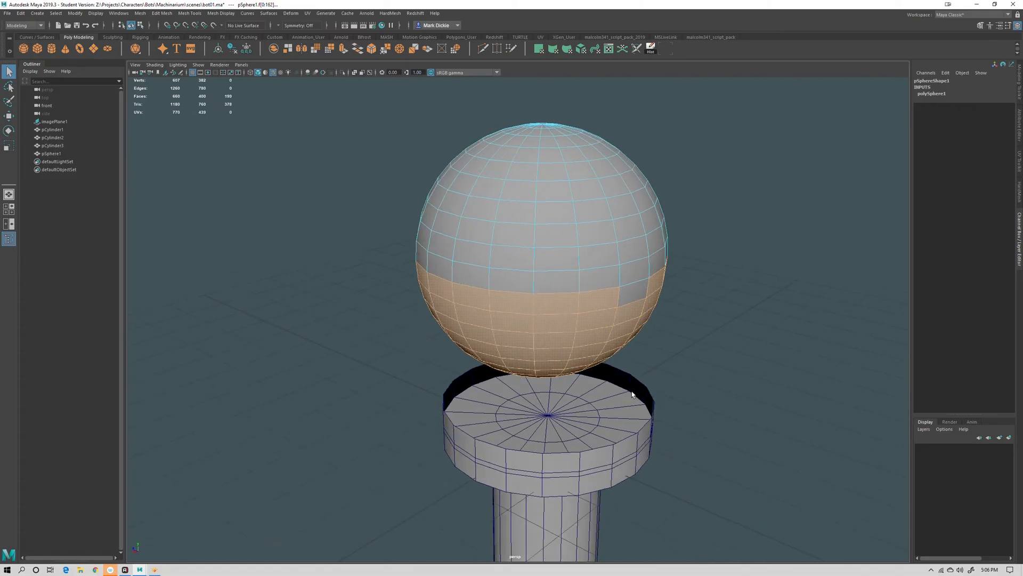
left_click_drag(638, 466, 747, 468, "alt")
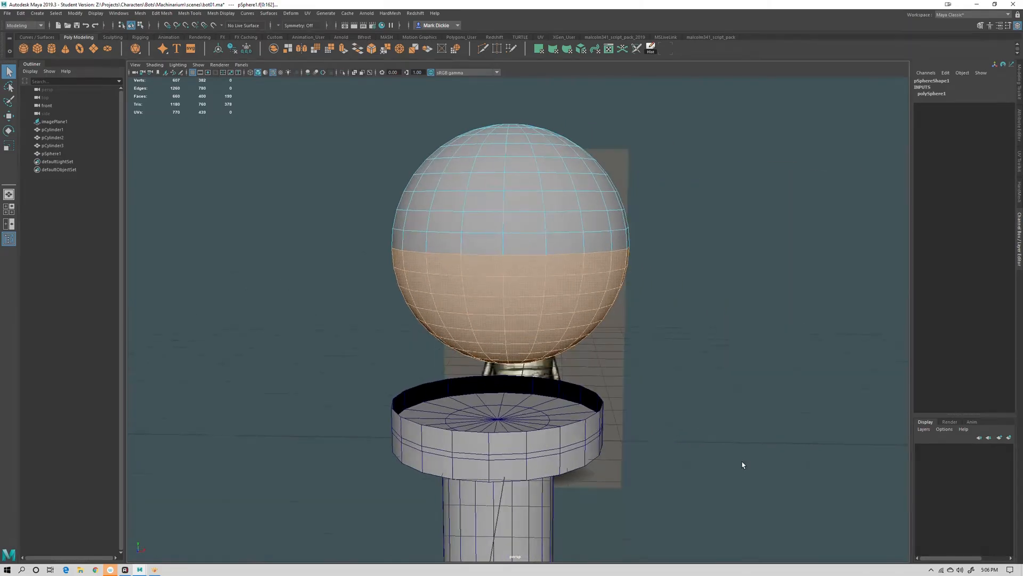
key("Delete")
mouse_move(733, 352)
left_mouse_down("alt")
mouse_move(728, 379)
mouse_move(624, 388)
mouse_move(730, 393)
mouse_move(695, 377)
mouse_move(714, 355)
left_mouse_up("alt")
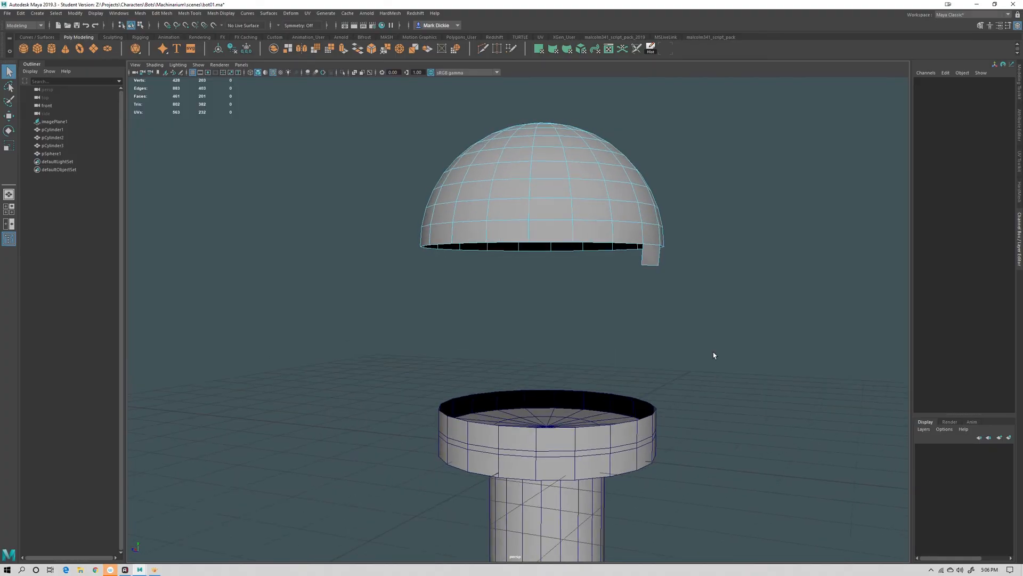
left_click(659, 264)
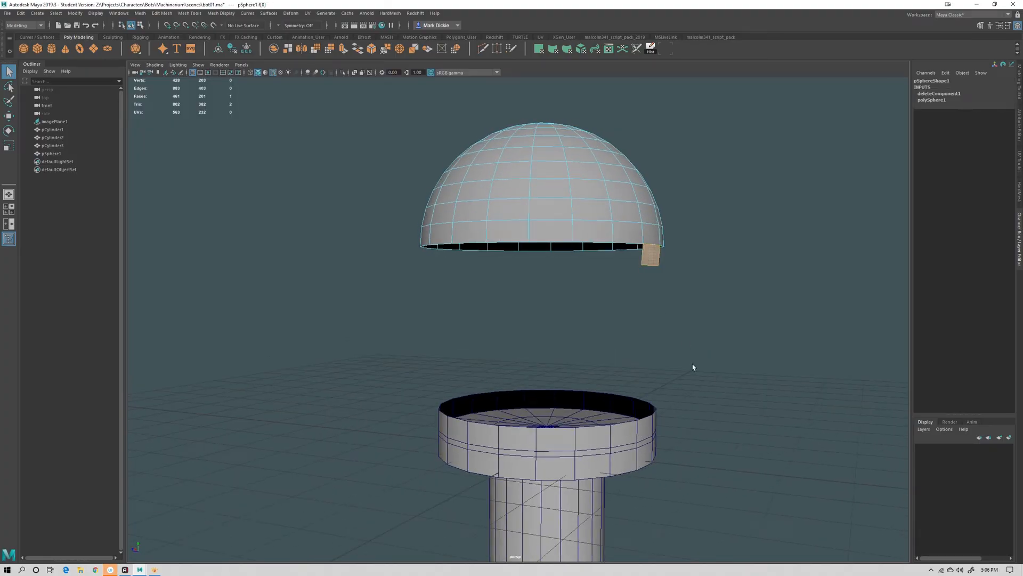
key("ctrl+z")
key("ctrl+z")
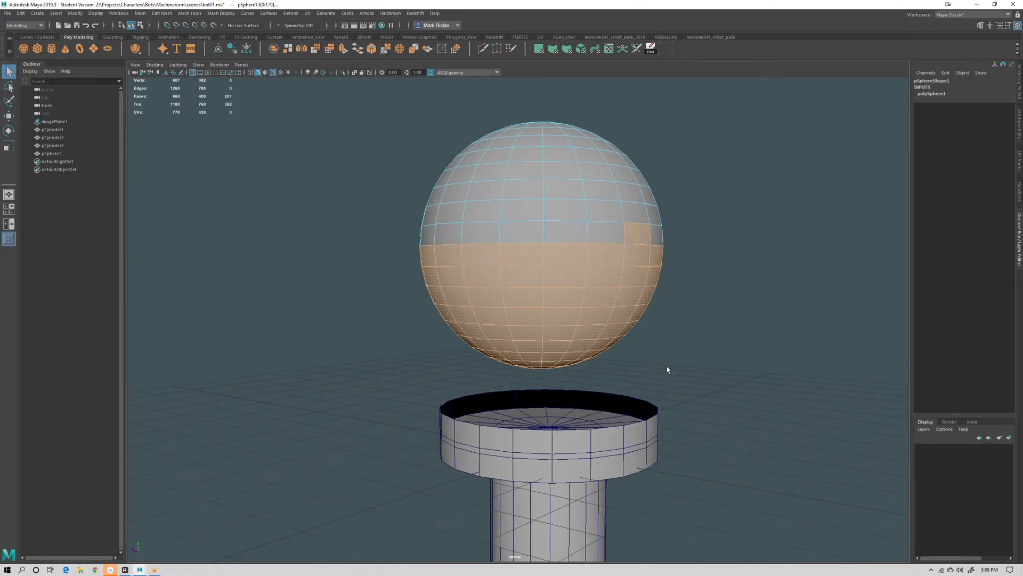
Select the sphere's lower-half faces, refine the selection face by face, and delete them to leave a dome
left_click_drag(666, 369, 477, 238, "alt")
key("Delete")
left_click_drag(498, 277, 685, 347, "alt")
key("ctrl+z")
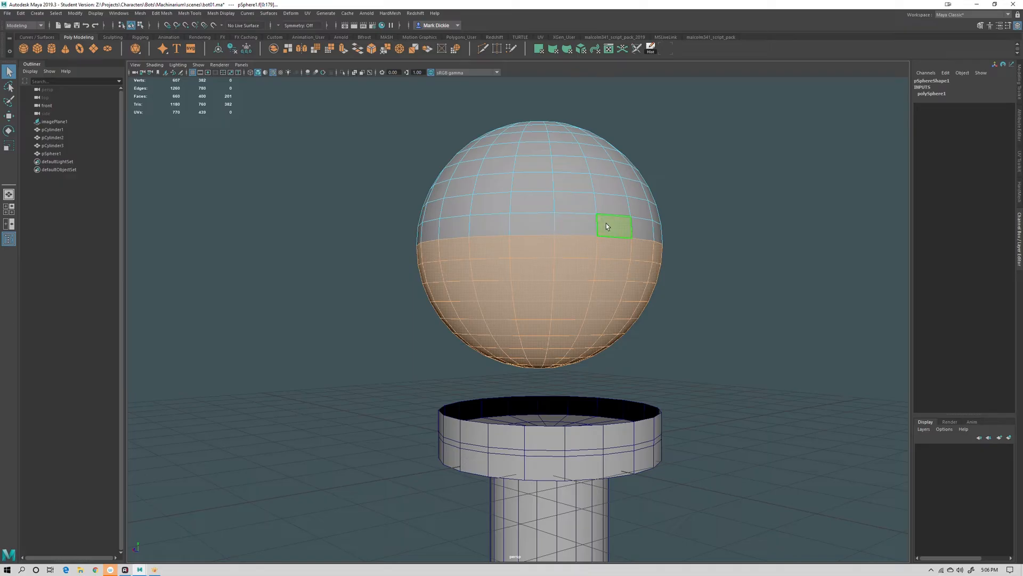
left_click(610, 226, "shift")
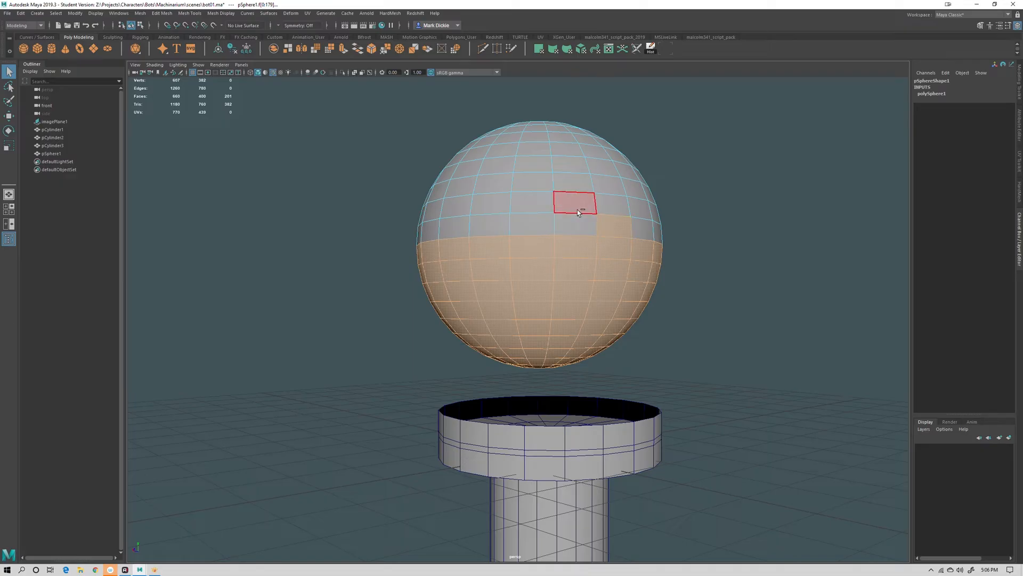
left_click(615, 228, "ctrl")
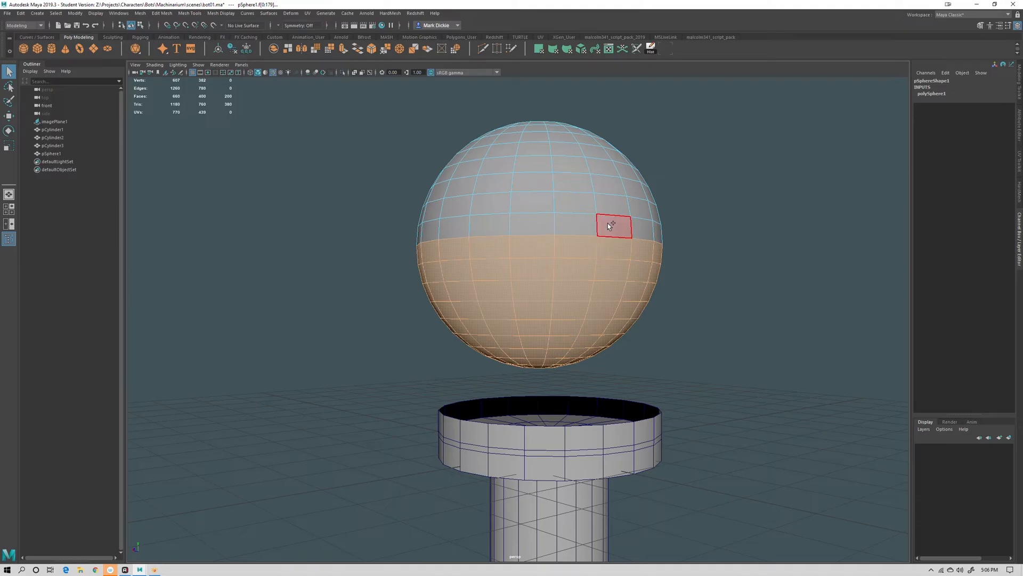
left_click(574, 202, "shift")
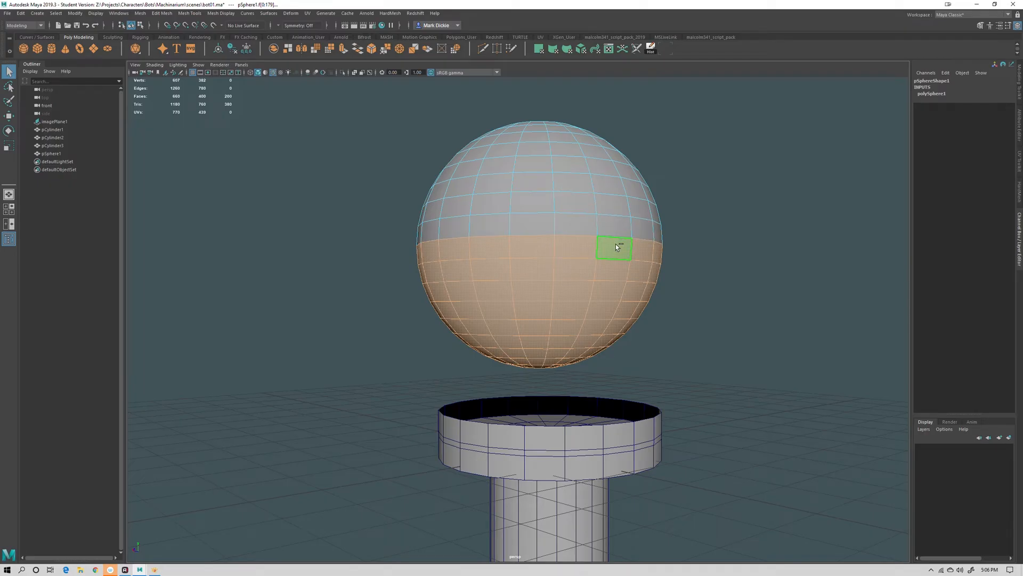
left_click(578, 247, "ctrl")
left_click(576, 247, "shift")
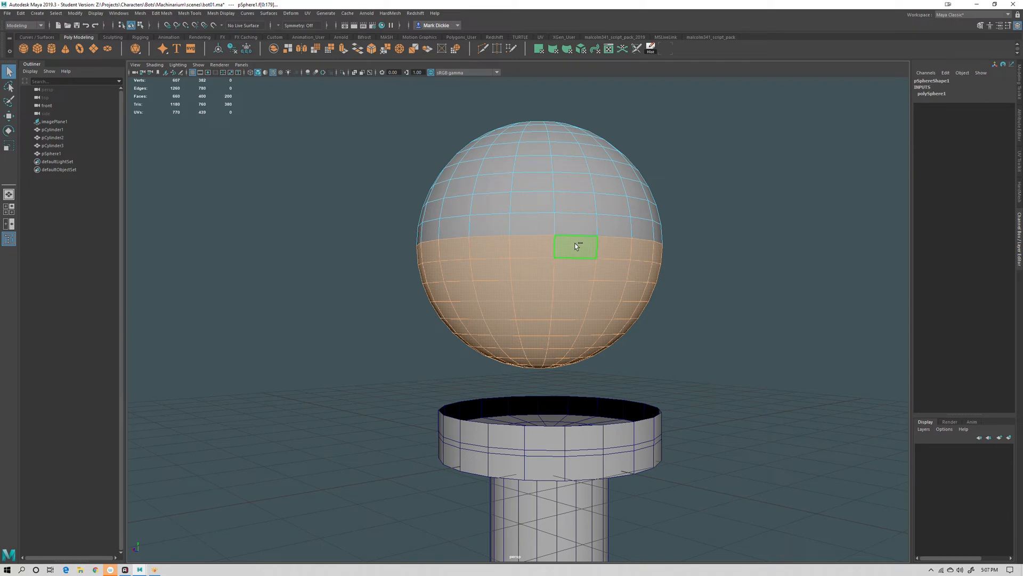
left_click_drag(667, 290, 560, 373, "alt")
key("Delete")
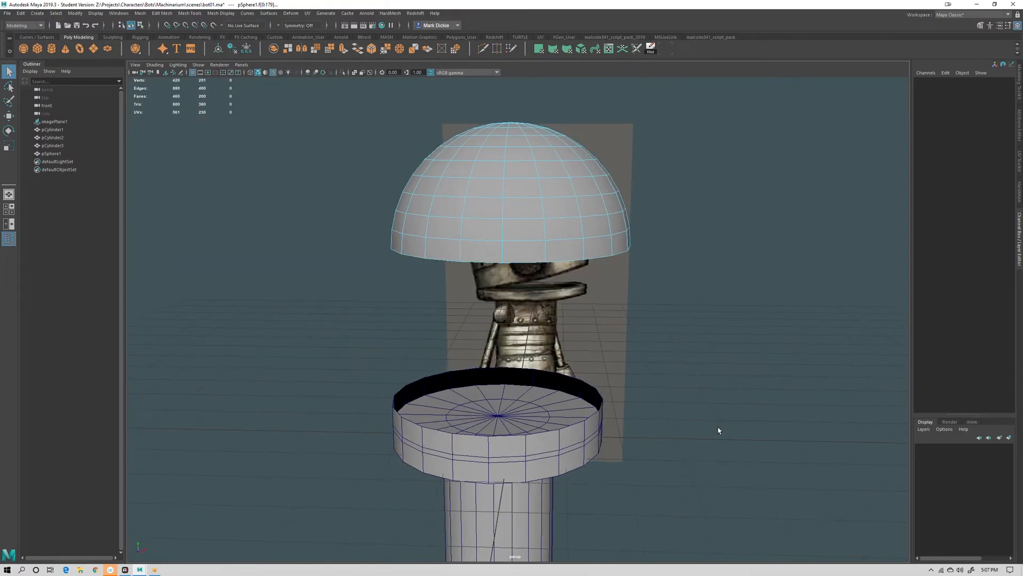
Check the dome's placement against the concept image from the perspective and front views
scroll(652, 278, "down", 4)
left_click_drag(652, 278, 576, 293, "alt")
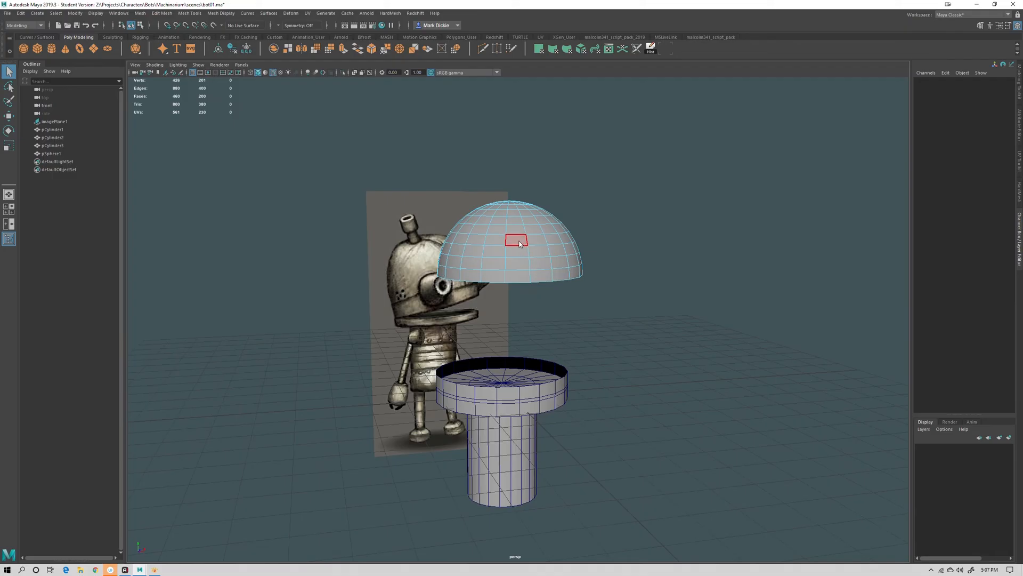
right_click_drag(540, 230, 566, 220)
key("space")
left_click_drag(599, 263, 598, 286)
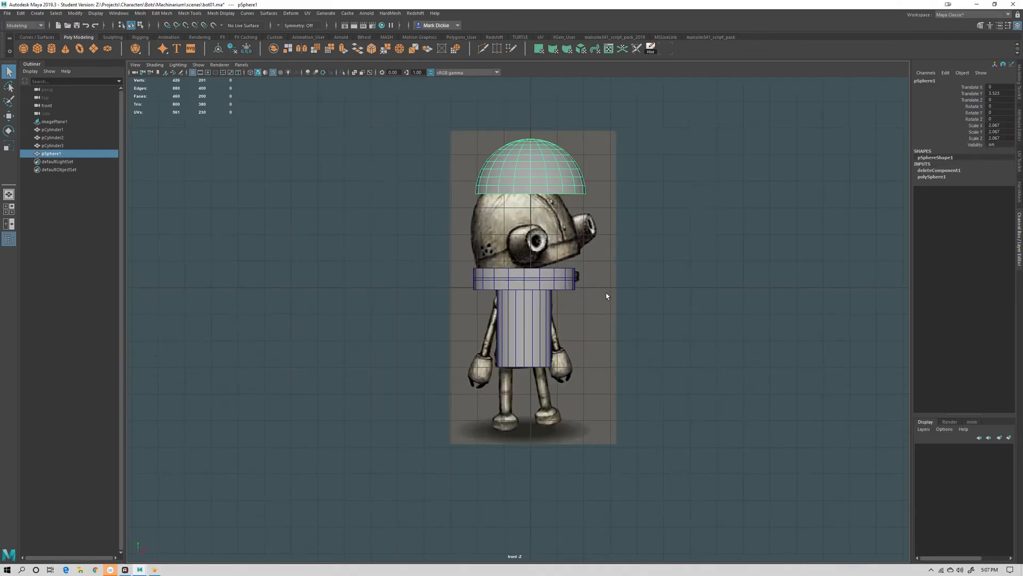
Move the dome down in the front view so it sits on top of the collar cylinder
key("e")
key("w")
left_click_drag(528, 156, 527, 193)
scroll(651, 240, "up", 5)
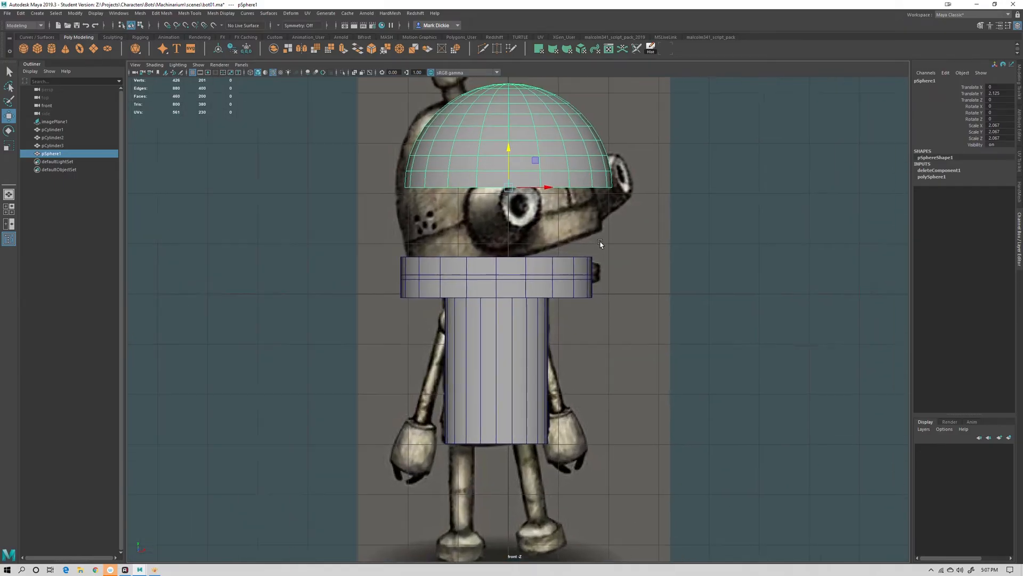
middle_click_drag(600, 244, 501, 288, "alt")
middle_click_drag(443, 198, 451, 284)
scroll(514, 334, "up", 3)
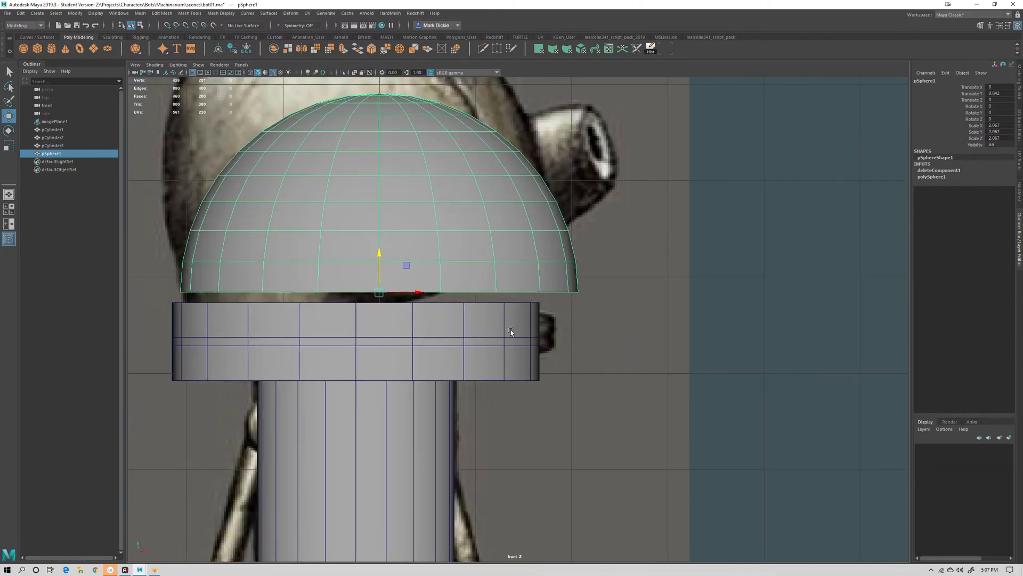
scroll(452, 338, "up", 3)
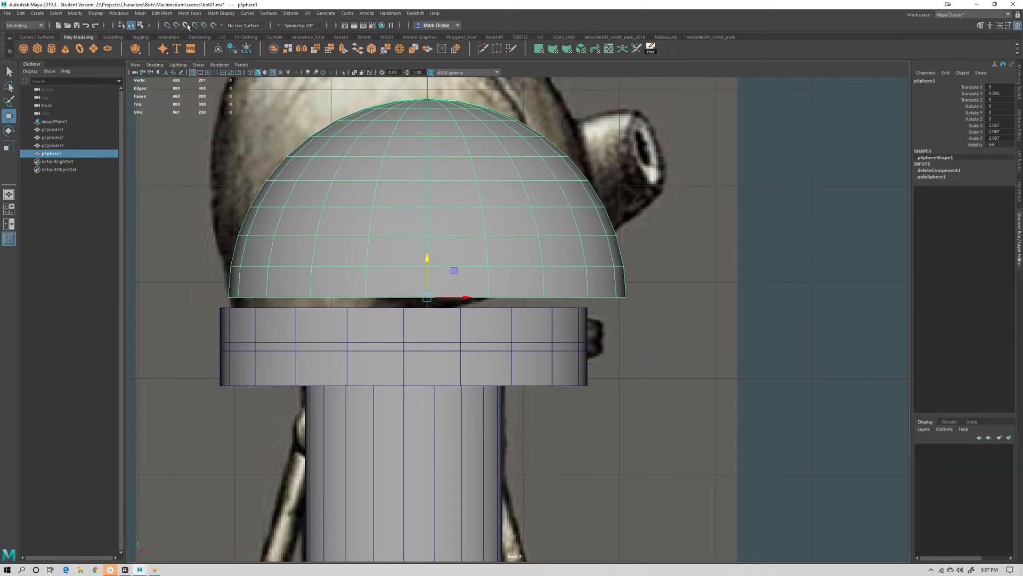
left_click_drag(428, 300, 392, 308)
key("space")
left_click_drag(616, 335, 615, 304)
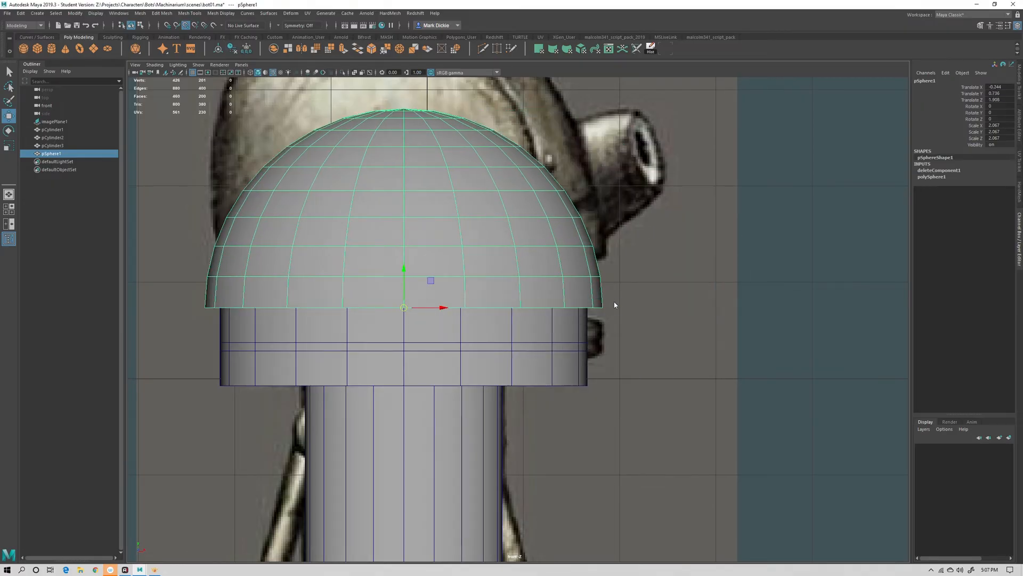
Center the dome over the collar cylinder in the top view
left_click_drag(614, 360, 494, 410, "alt")
left_click_drag(576, 379, 482, 434, "alt")
left_click_drag(495, 348, 517, 308)
key("4")
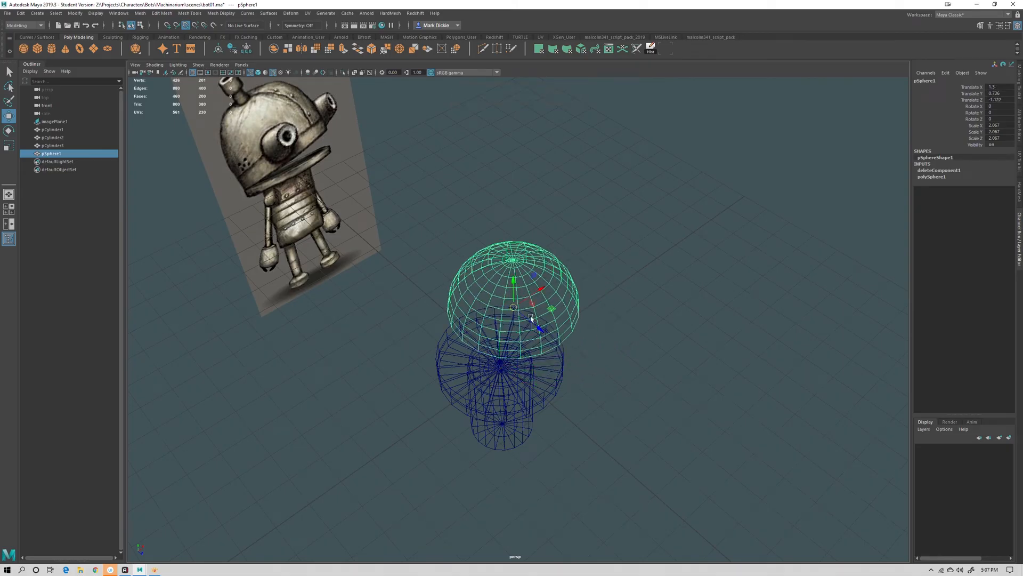
key("space")
left_click_drag(593, 360, 545, 360)
scroll(629, 374, "up", 5)
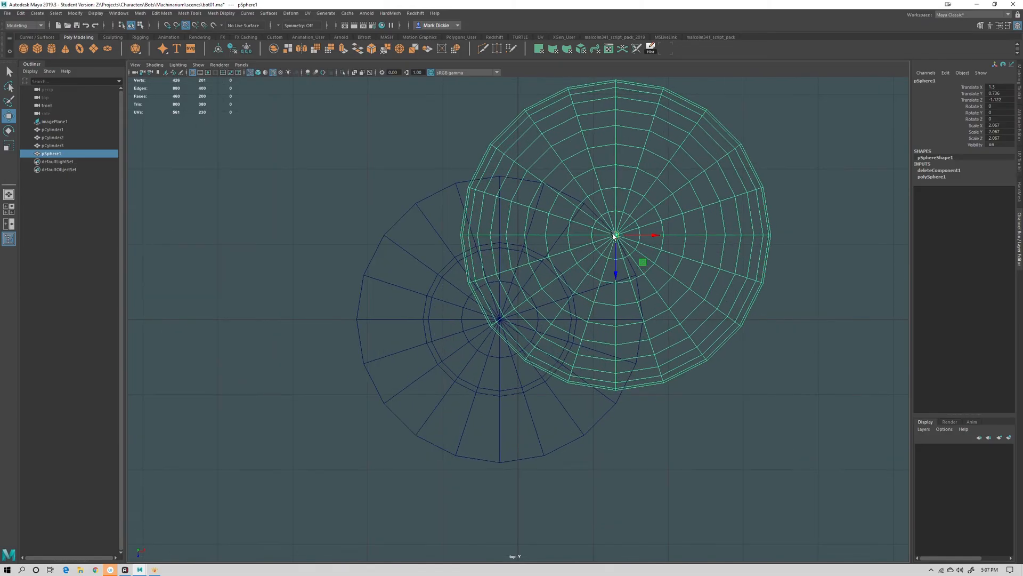
left_click_drag(608, 242, 500, 319)
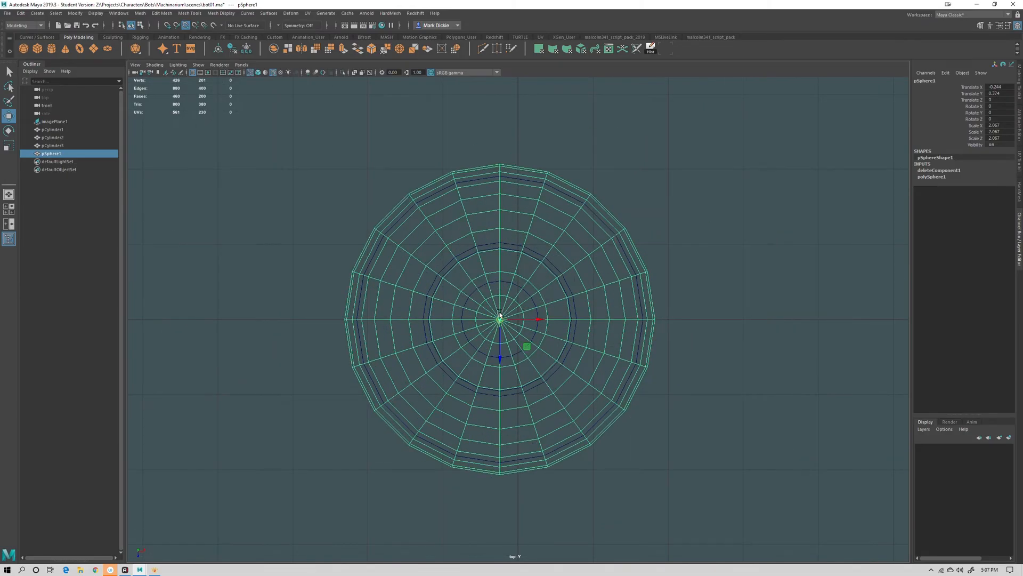
Inspect the dome's fit over the collar from the perspective, front, four-pane and underneath views
key("space")
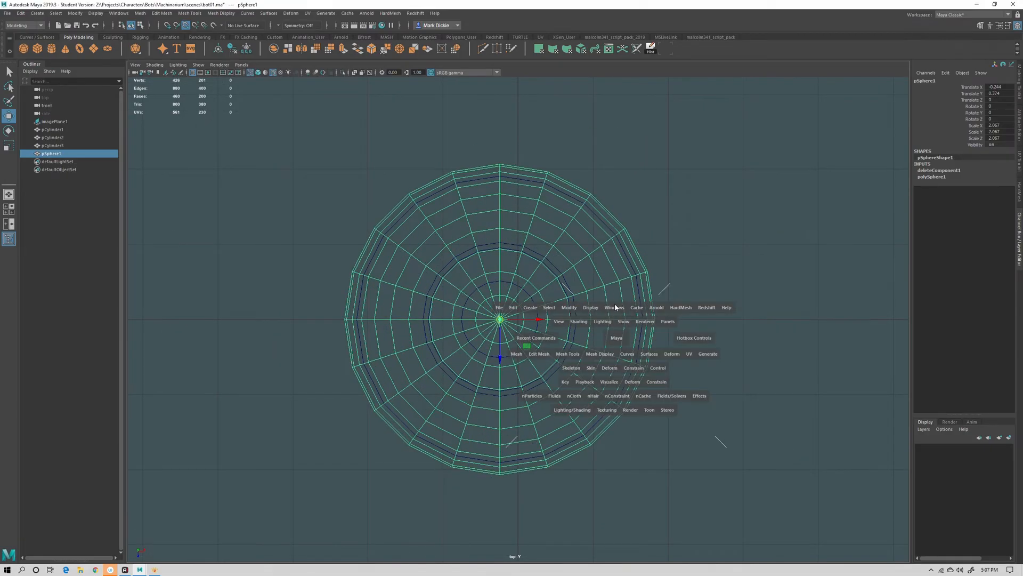
left_click_drag(617, 340, 615, 313)
left_click_drag(607, 382, 593, 360, "alt")
scroll(593, 360, "up", 8)
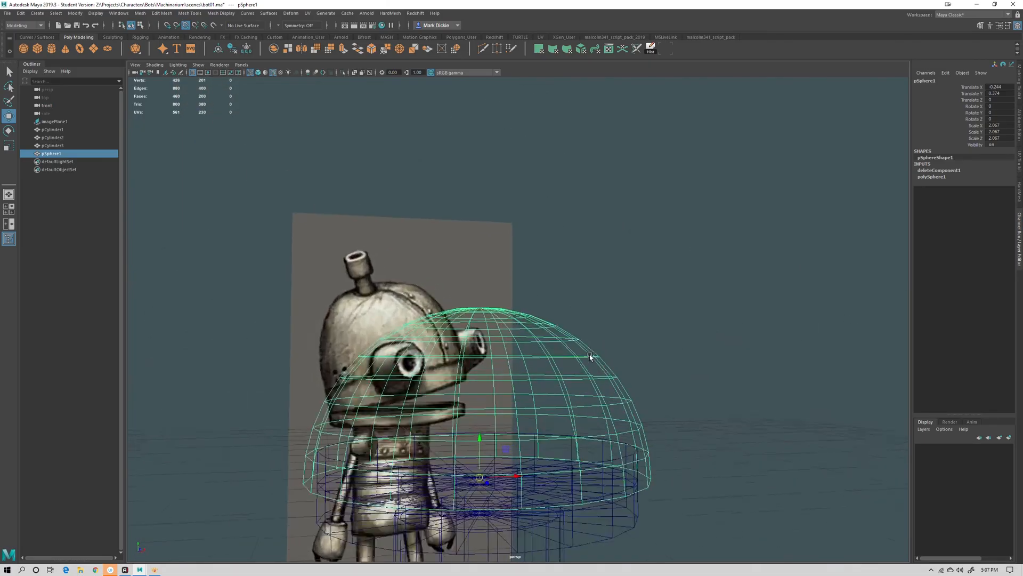
left_click_drag(463, 356, 490, 362, "alt")
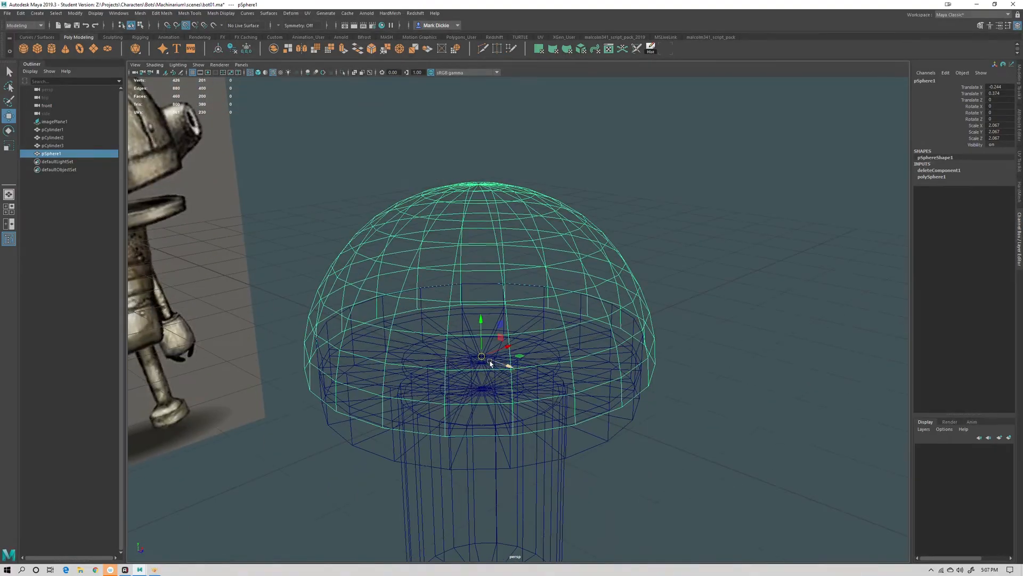
key("5")
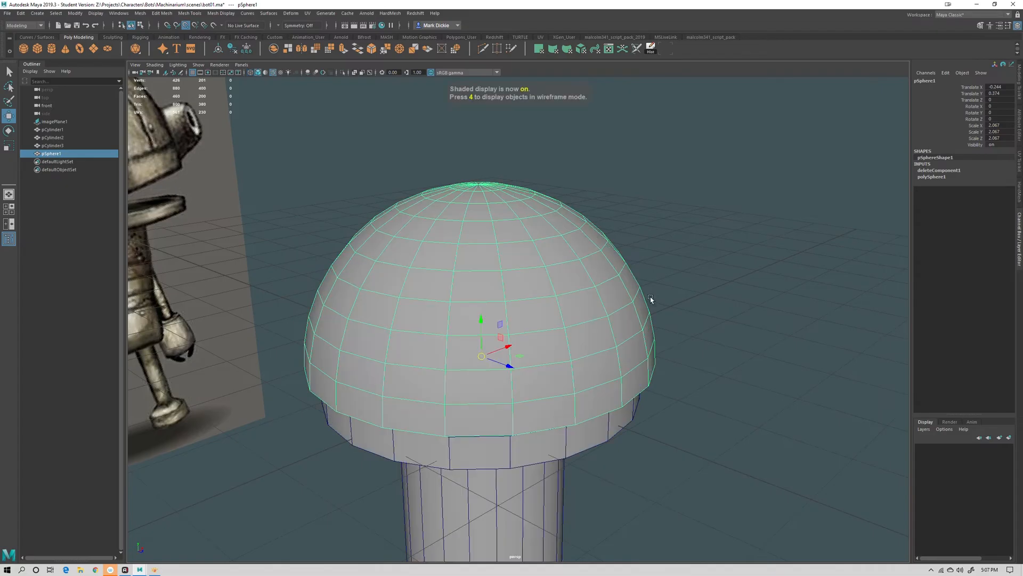
key("space")
key("space")
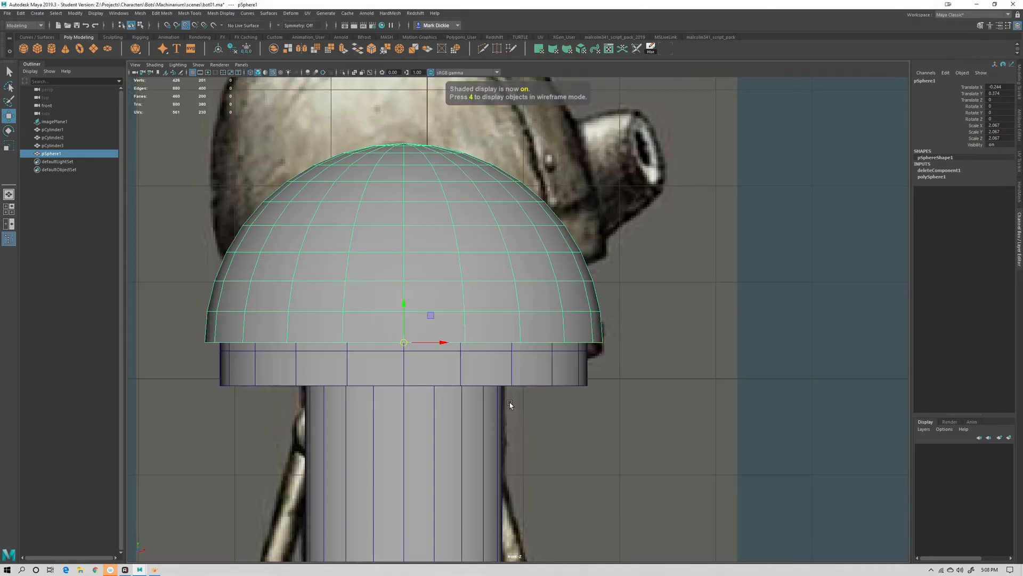
middle_click_drag(528, 415, 590, 420, "alt")
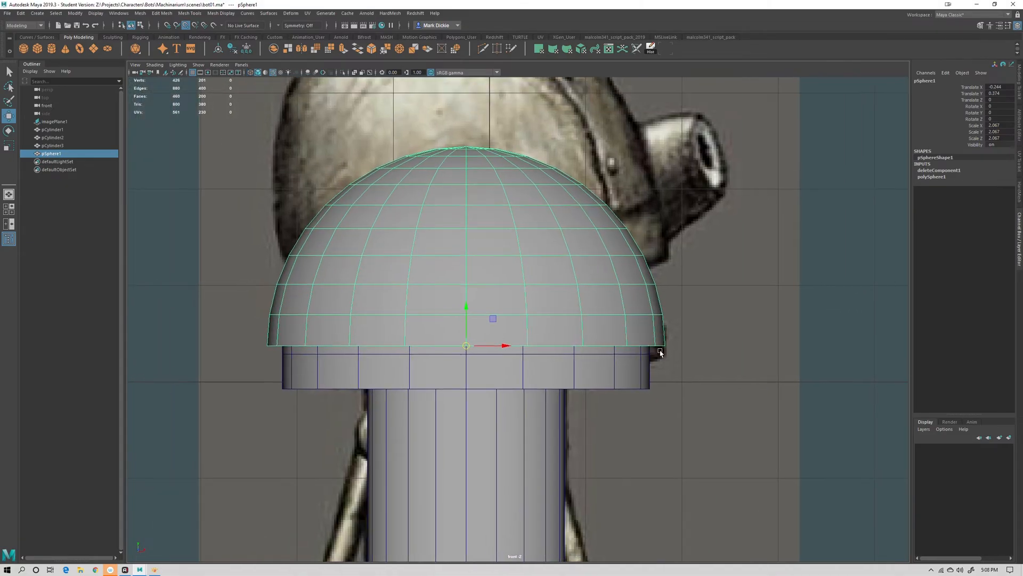
key("space")
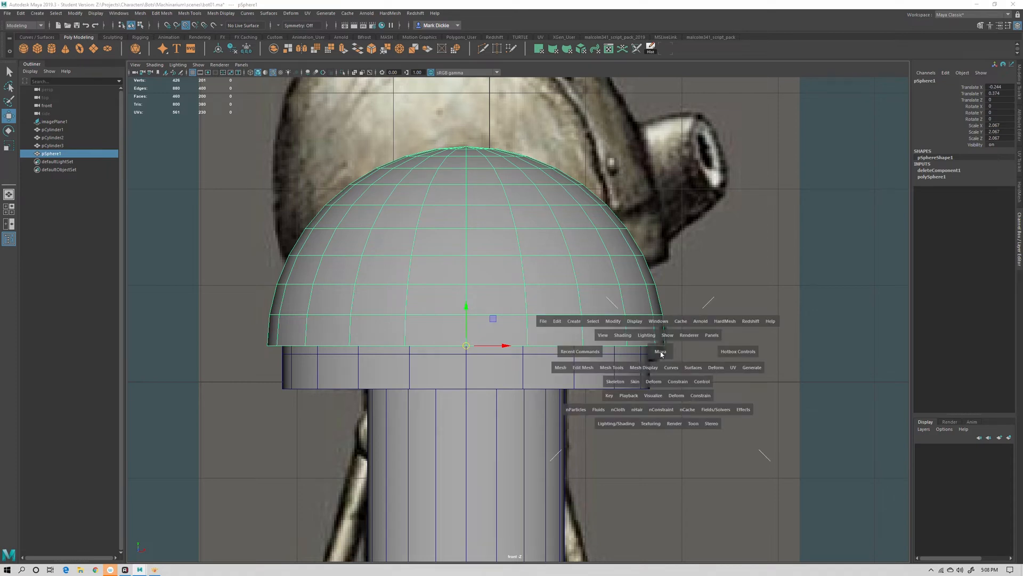
mouse_move(661, 354)
left_mouse_down()
mouse_move(653, 348)
mouse_move(660, 367)
mouse_move(660, 353)
left_mouse_up()
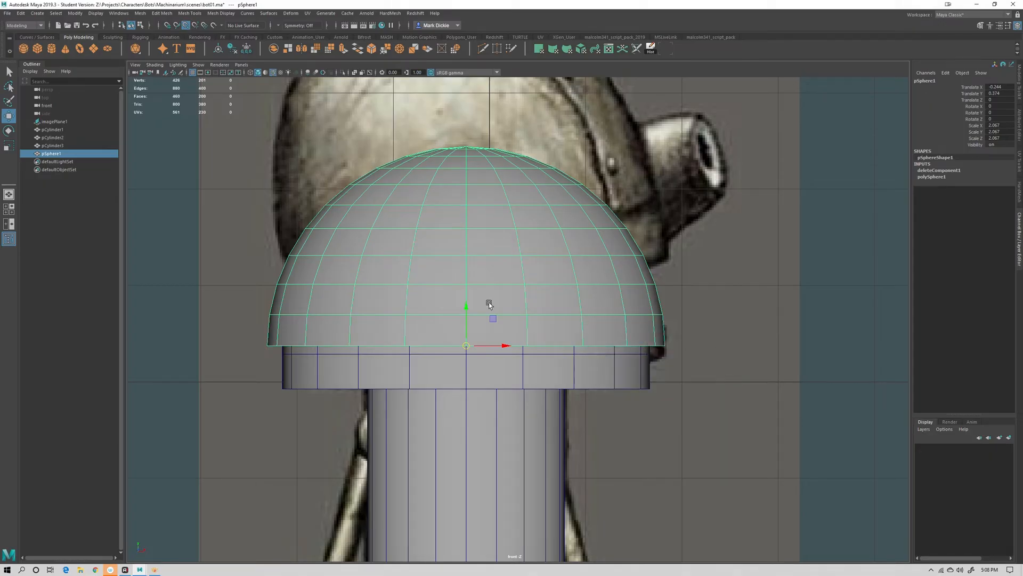
key("space")
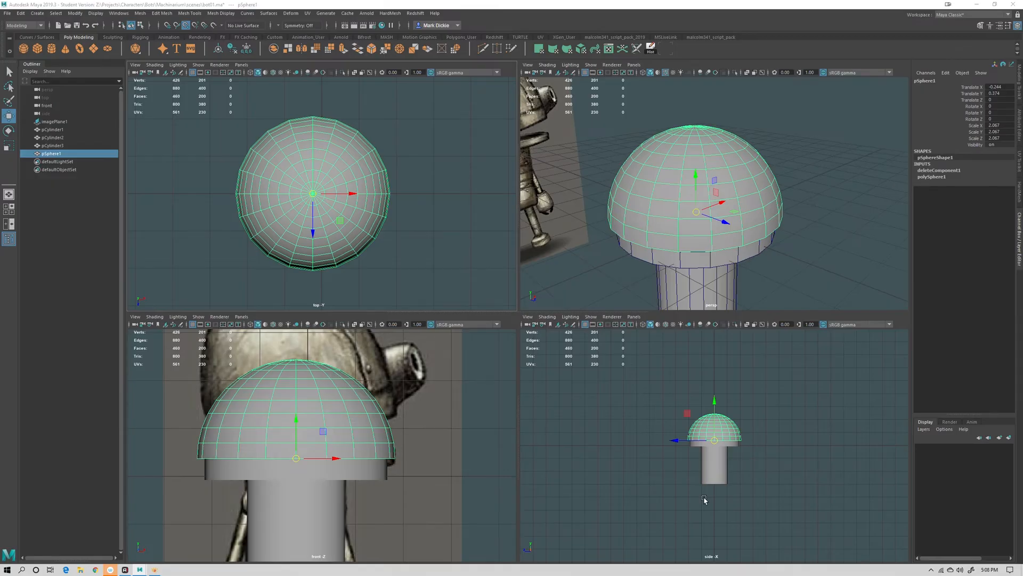
key("space")
key("space")
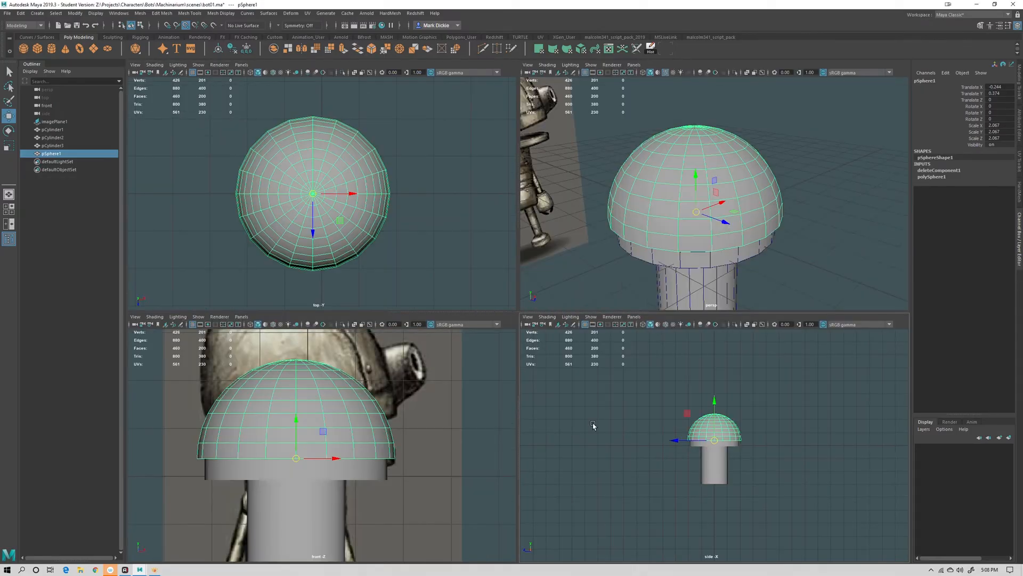
key("space")
left_click_drag(645, 219, 627, 327, "alt")
key("space")
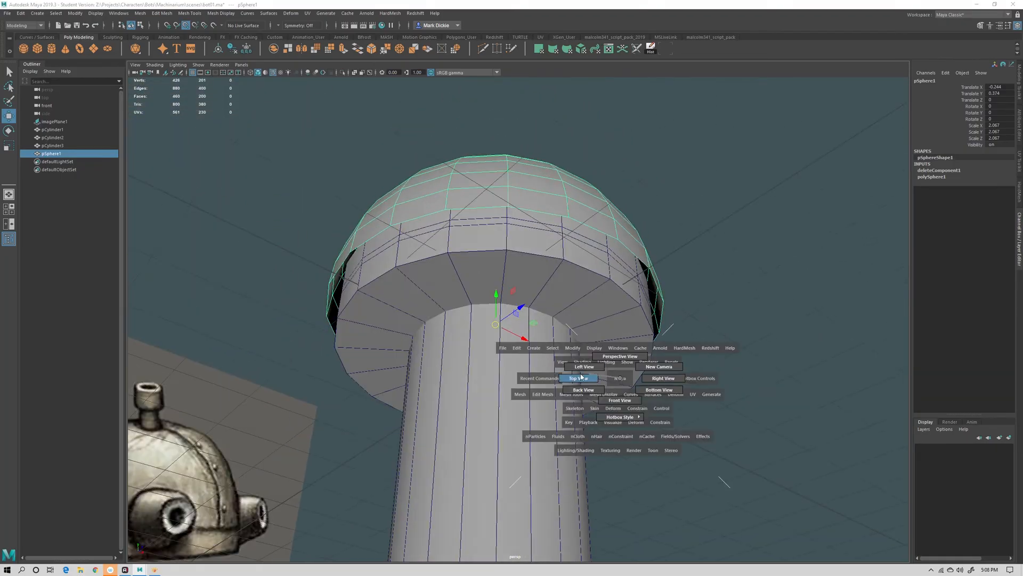
mouse_move(619, 378)
left_mouse_down()
mouse_move(617, 350)
mouse_move(625, 401)
mouse_move(631, 368)
left_mouse_up()
scroll(635, 361, "up", 5)
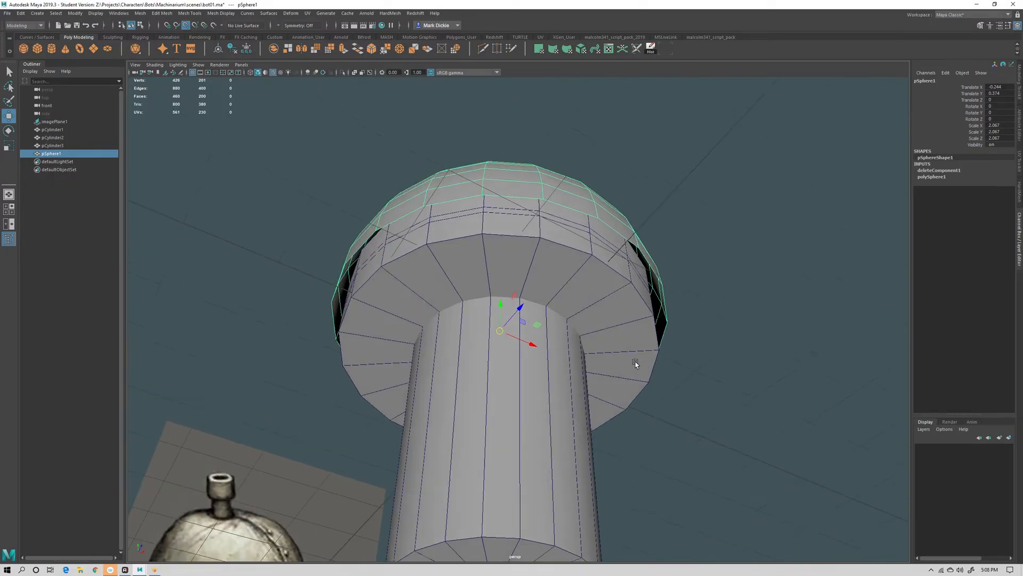
left_click_drag(449, 175, 463, 174, "alt")
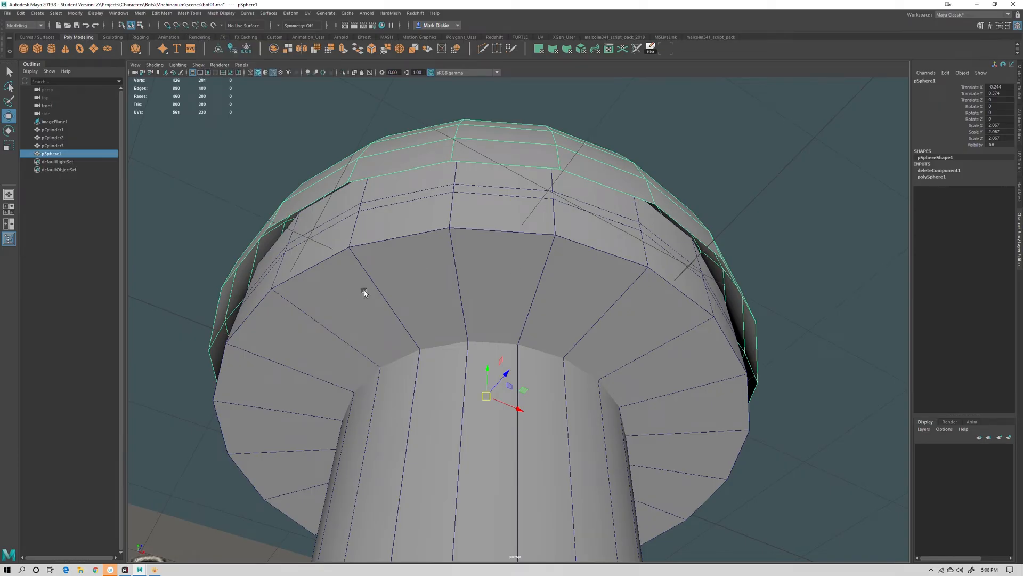
Scale the dome down uniformly to about 1.909 and adjust its height to sit on the collar
key("r")
left_click_drag(485, 394, 459, 381)
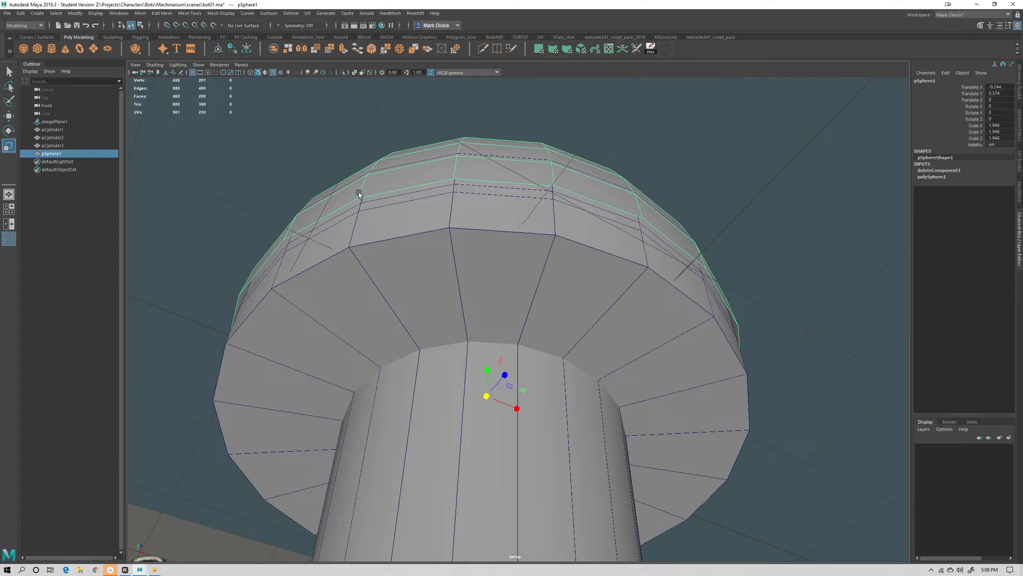
left_click_drag(486, 395, 486, 341)
key("q")
key("w")
left_click_drag(511, 291, 537, 248, "alt")
scroll(538, 248, "up", 10)
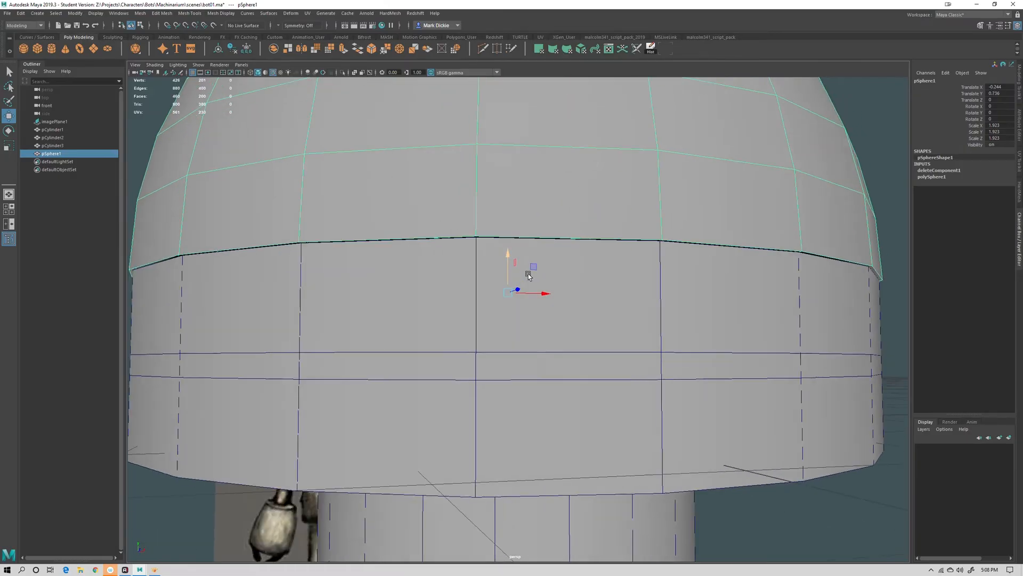
mouse_move(498, 256)
left_mouse_down()
mouse_move(542, 258)
mouse_move(525, 221)
mouse_move(514, 252)
left_mouse_up()
key("r")
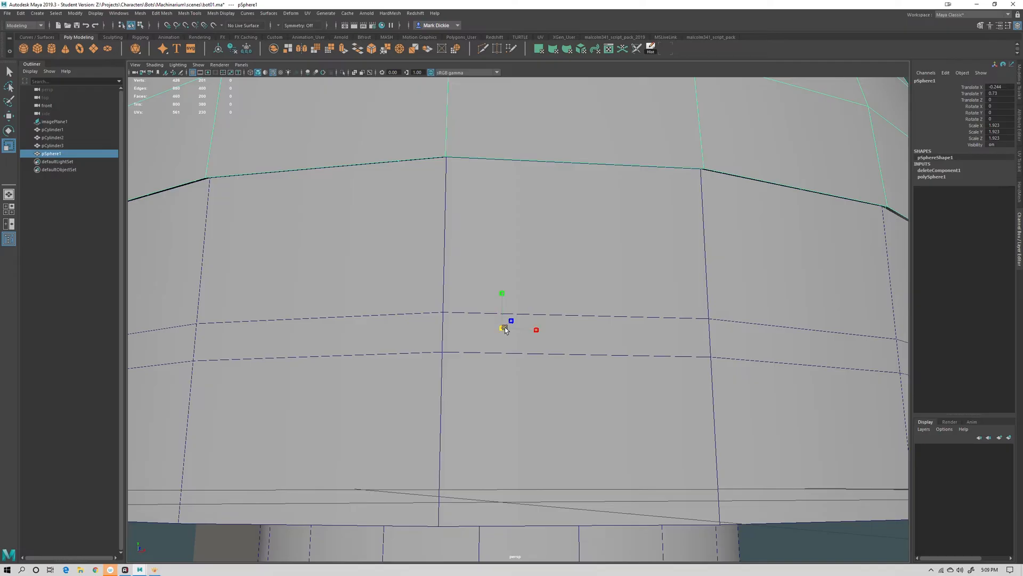
left_click_drag(502, 329, 502, 303)
key("w")
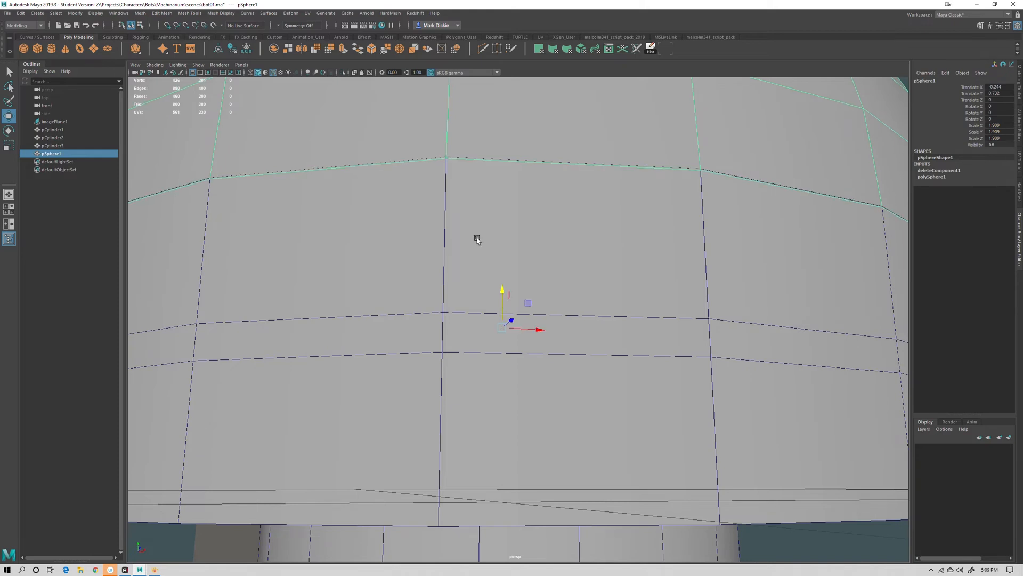
Select the collar cylinder from below and pick its top border edge loop
scroll(512, 260, "down", 5)
left_click_drag(512, 260, 527, 269, "alt")
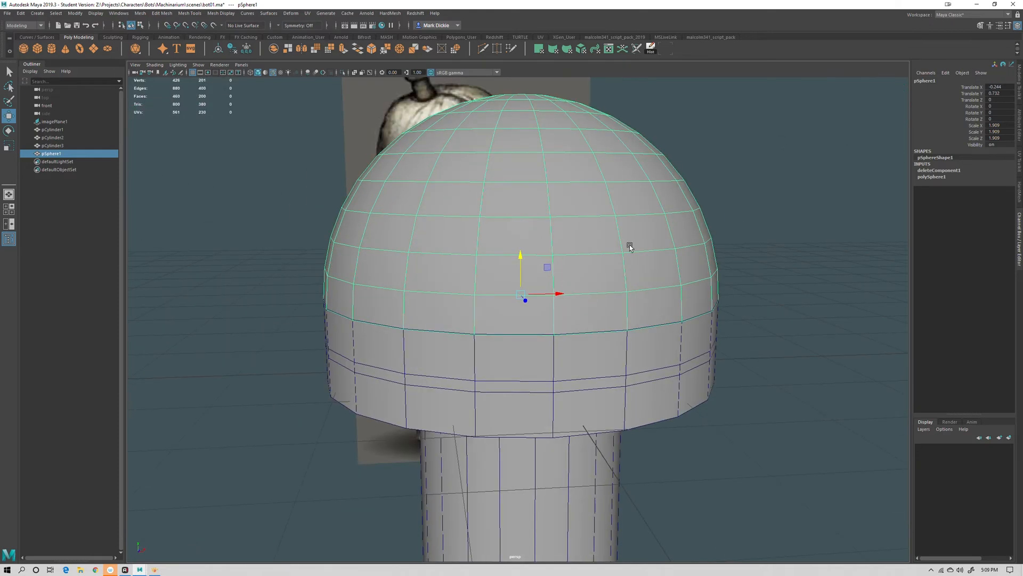
left_click_drag(802, 320, 775, 361, "alt")
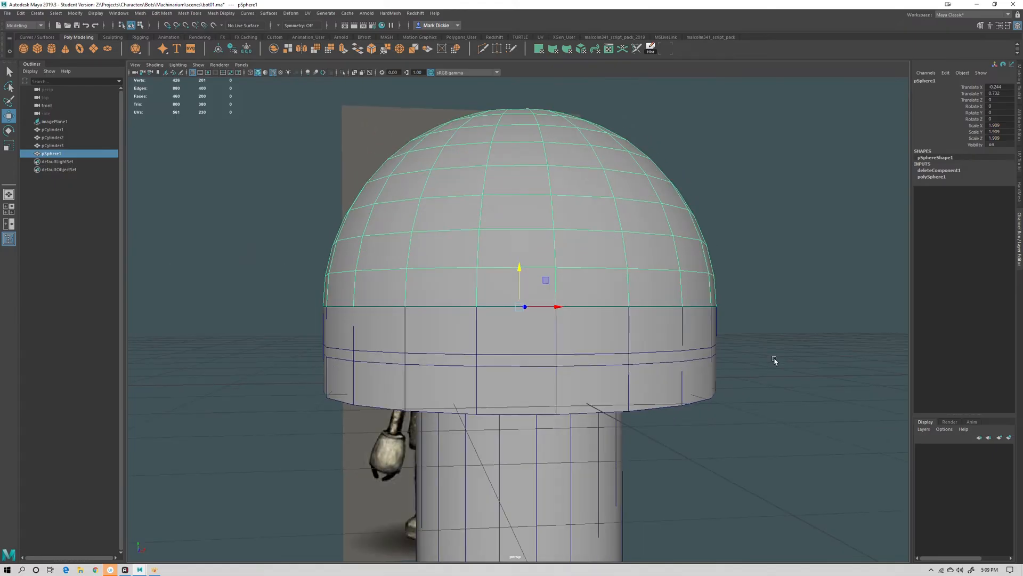
left_click(795, 322)
left_click(643, 315)
left_click(623, 267)
left_click(629, 338)
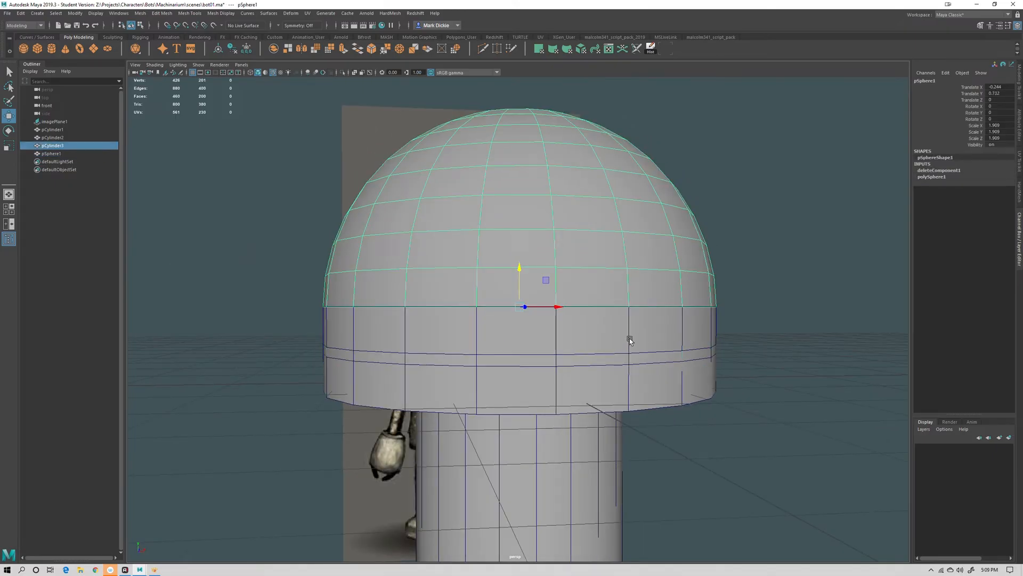
left_click(610, 262)
left_click_drag(610, 262, 434, 257, "alt")
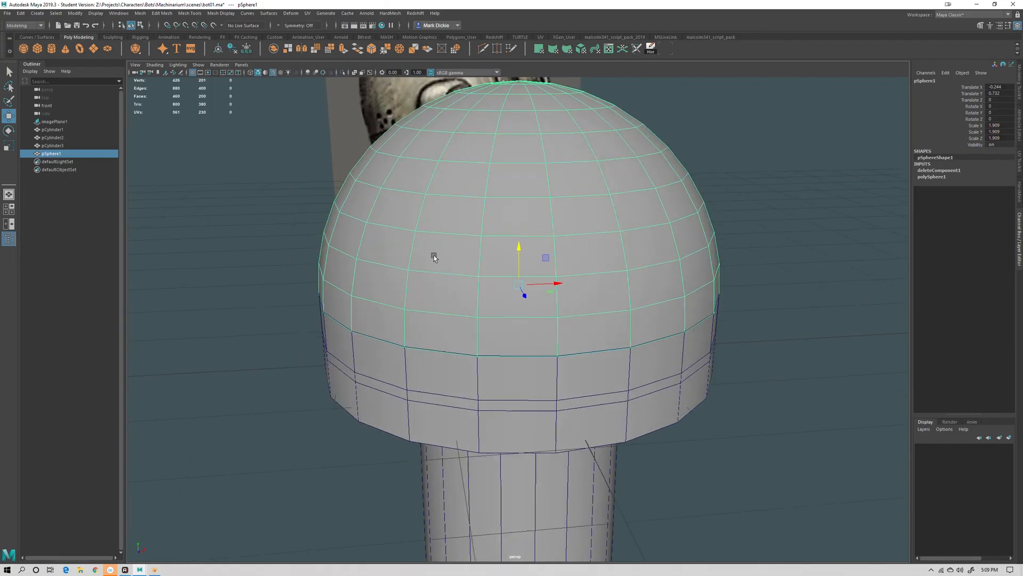
right_click_drag(434, 257, 866, 485, "alt")
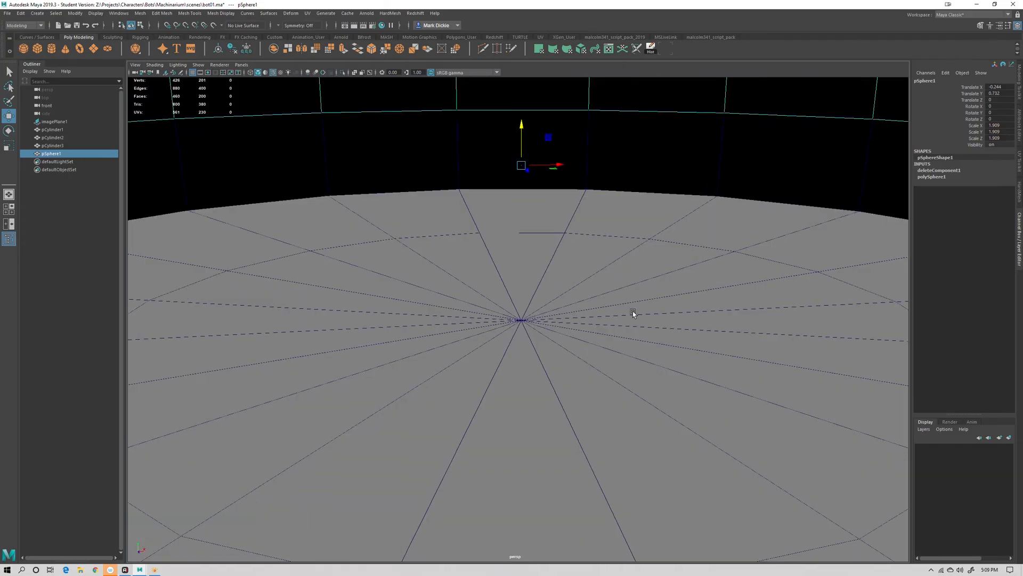
left_click_drag(633, 313, 630, 306, "alt")
left_click(637, 155)
left_click(632, 91)
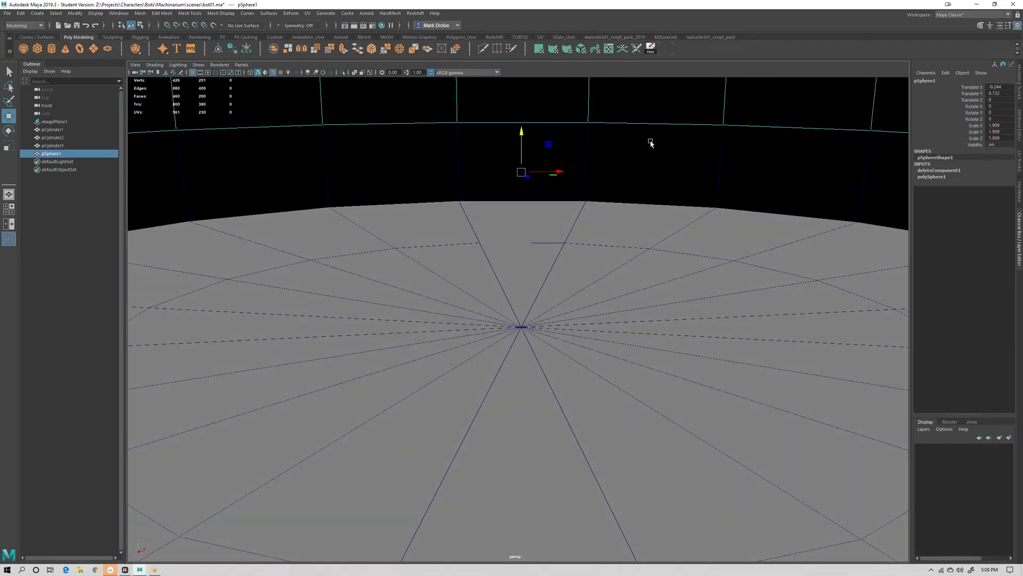
left_click(590, 145)
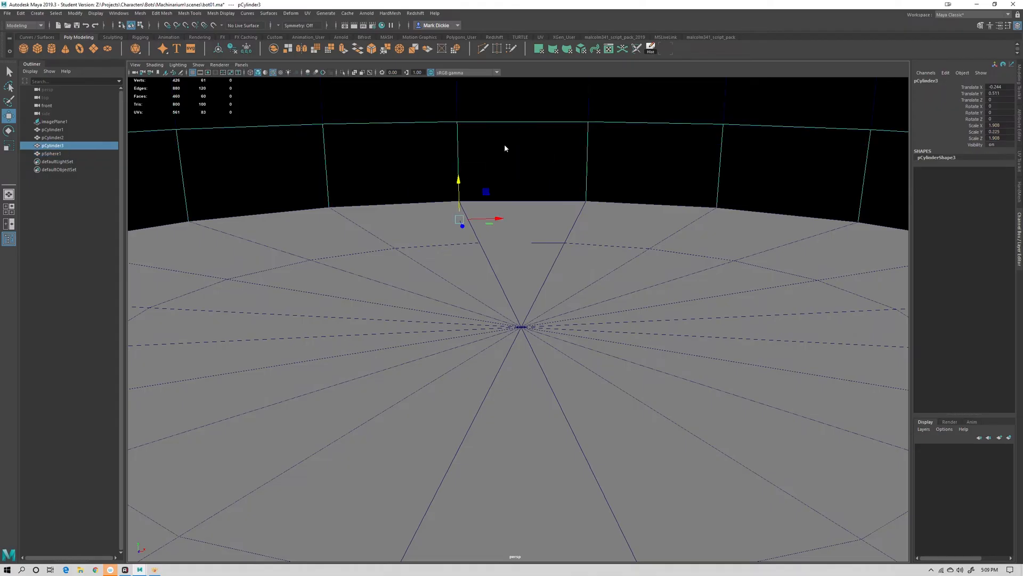
key("F10")
double_click(501, 122)
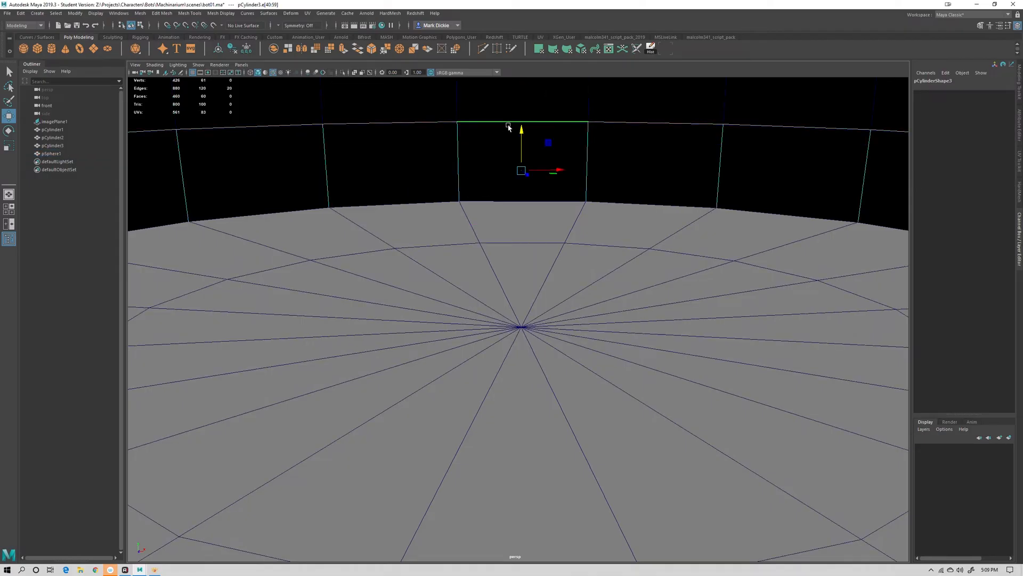
Extrude the collar's top edge loop and scale the new edges inward to close the top
key("r")
key("ctrl+e")
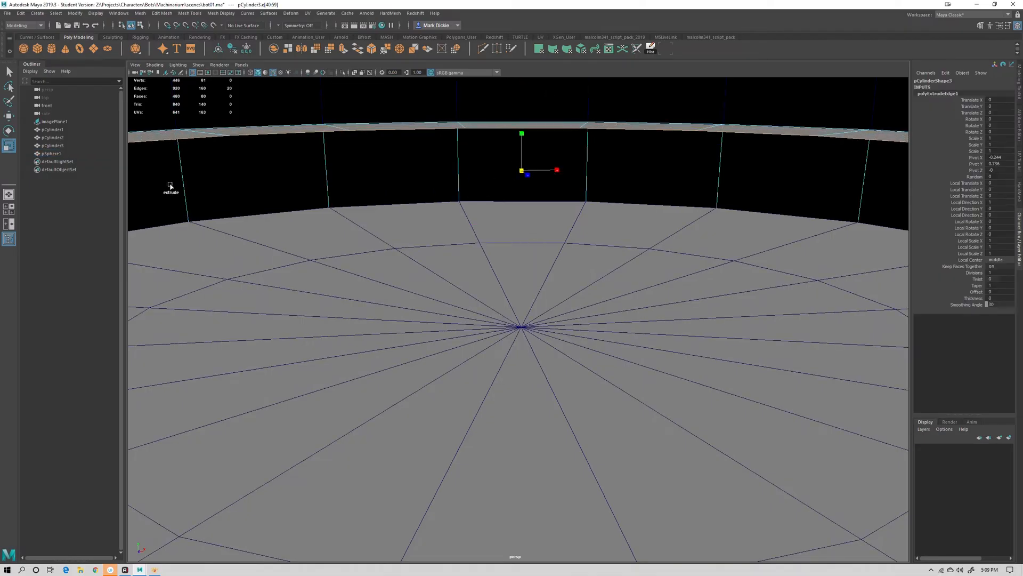
left_click_drag(522, 170, 251, 172)
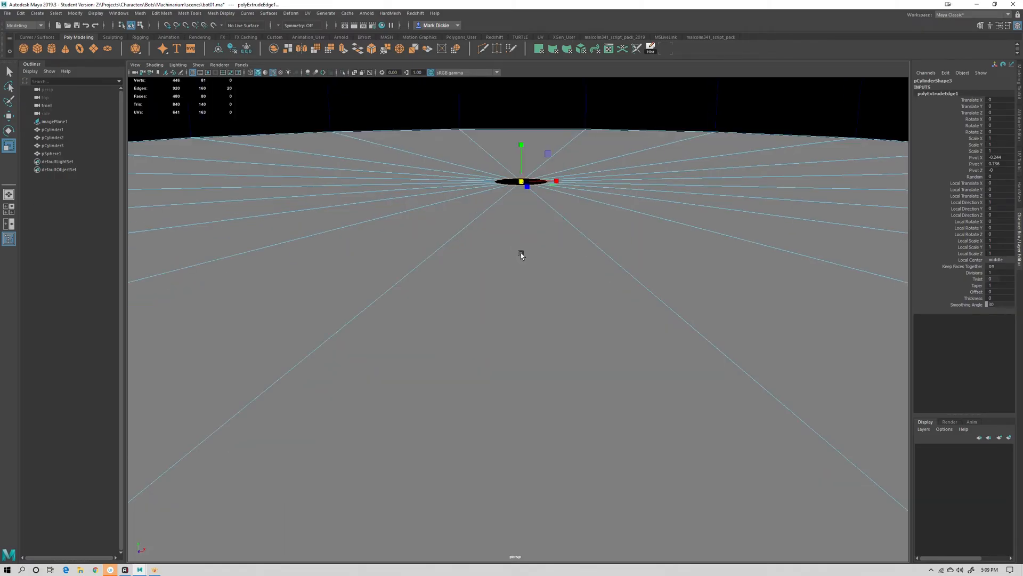
middle_click_drag(531, 208, 517, 303, "alt")
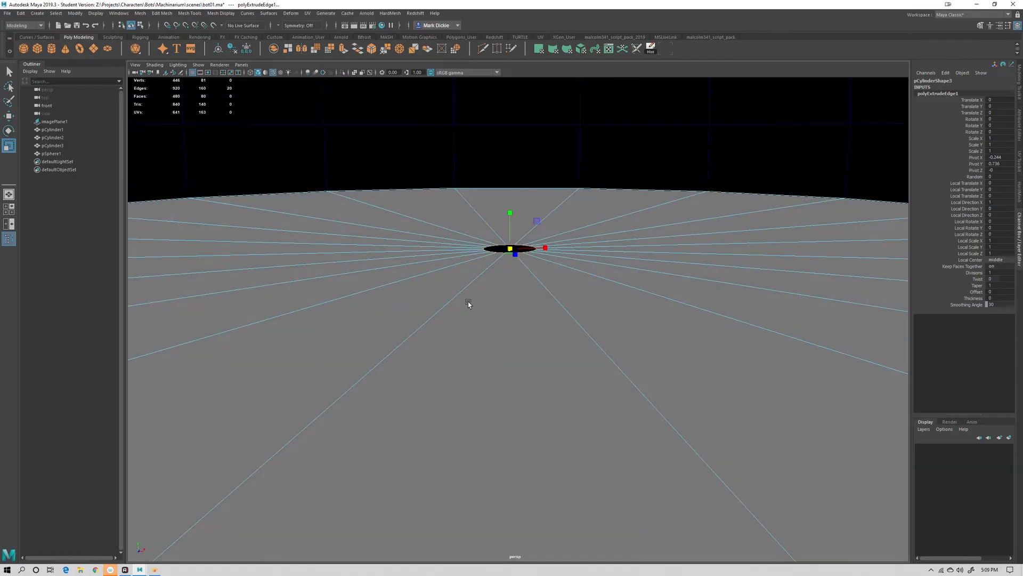
Undo the extrusion of the collar's top edge loop and return to object selection
key("ctrl+z")
key("ctrl+z")
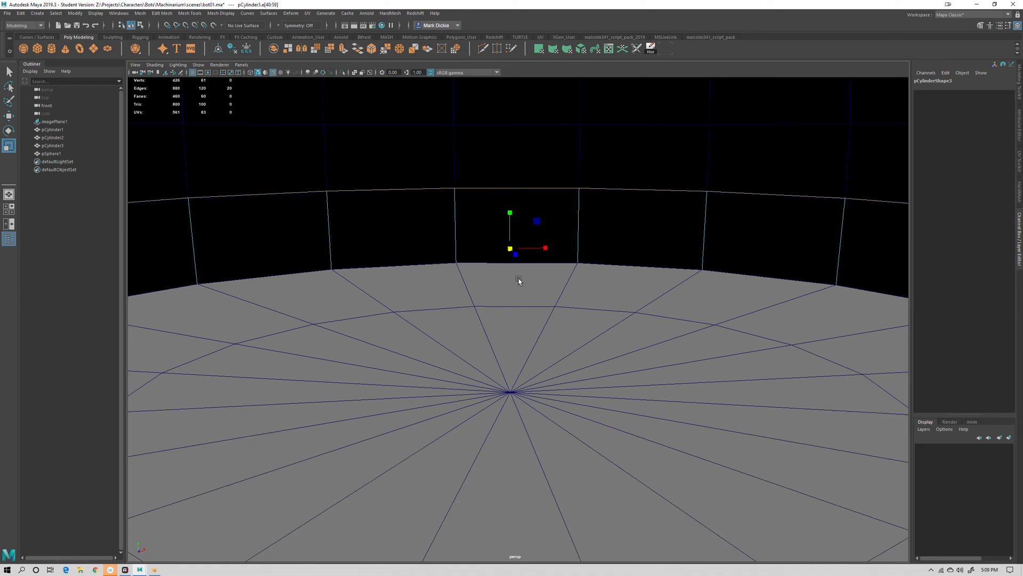
key("q")
right_click_drag(423, 231, 436, 219)
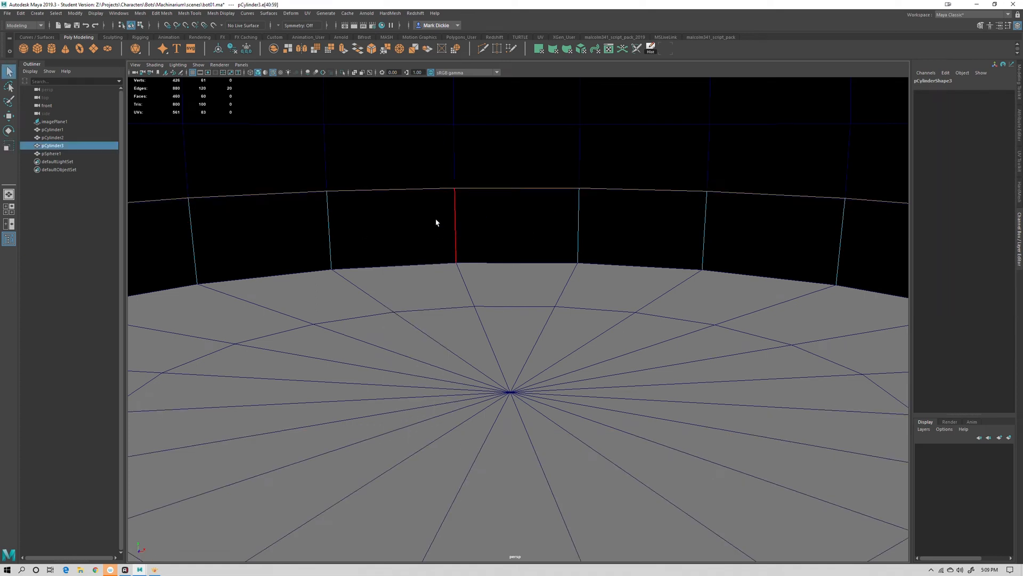
left_click(534, 319)
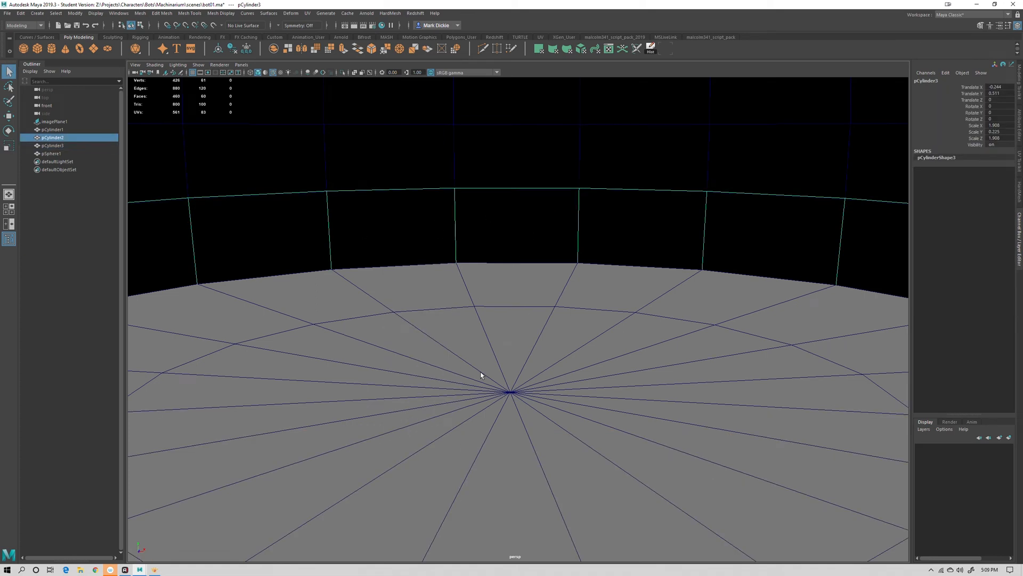
scroll(492, 357, "down", 10)
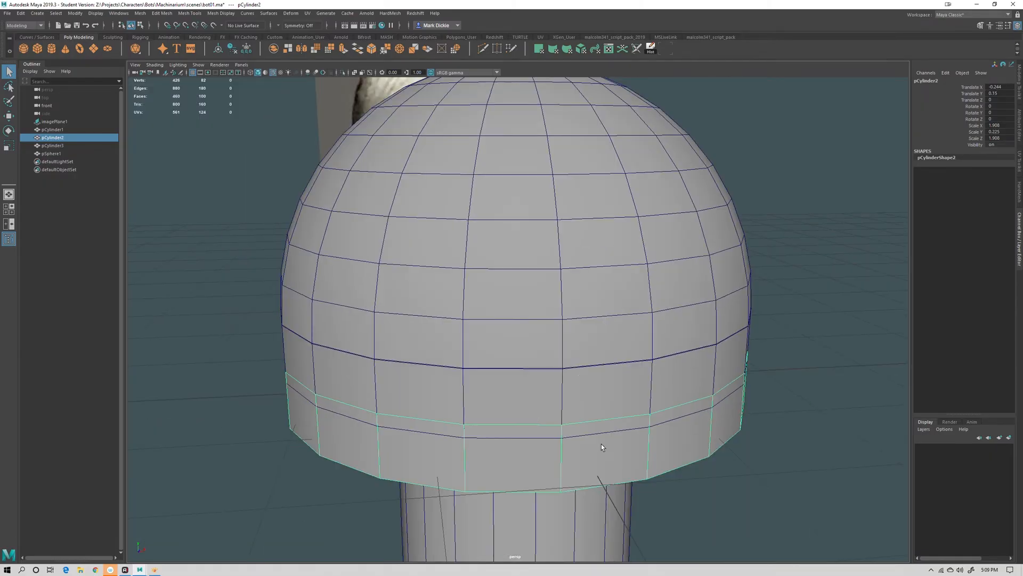
scroll(601, 443, "down", 10)
key("w")
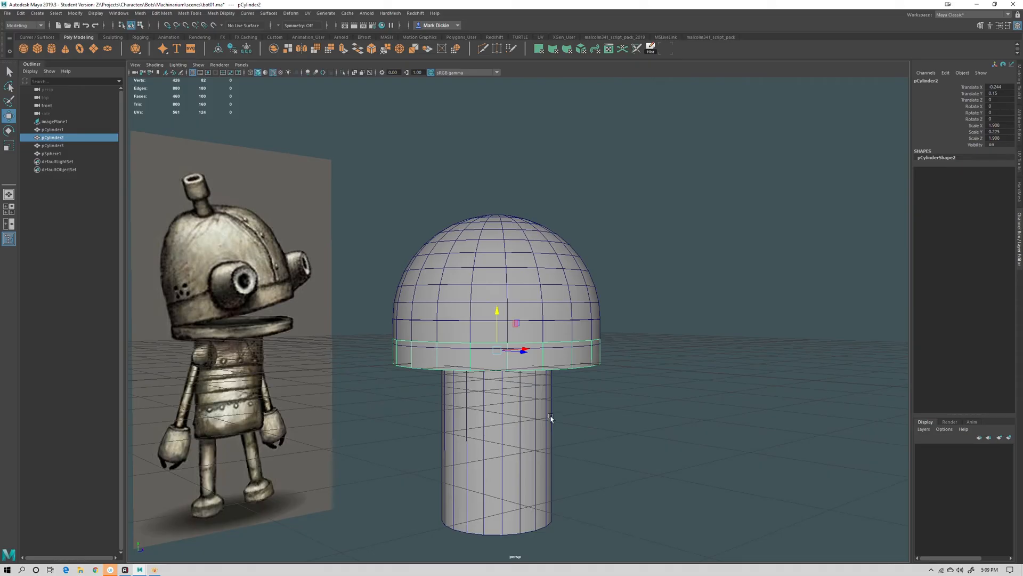
key("e")
mouse_move(548, 418)
left_mouse_down("alt")
mouse_move(583, 414)
mouse_move(563, 416)
left_mouse_up("alt")
left_click_drag(507, 324, 511, 334)
key("ctrl+z")
Combine the collar cylinder and the dome sphere into a single mesh
scroll(622, 354, "up", 8)
scroll(623, 354, "up", 2)
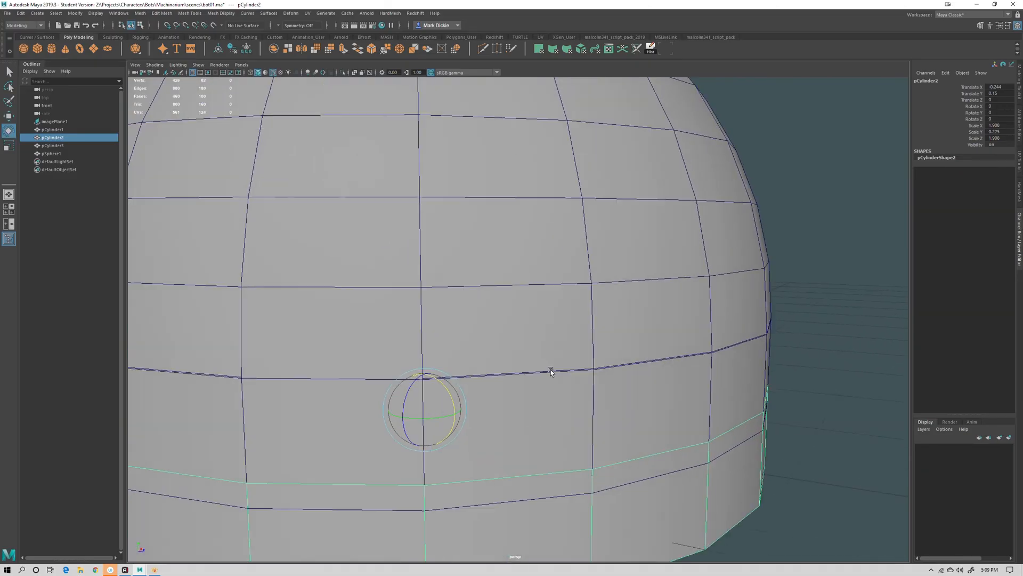
left_click(544, 385)
left_click(498, 315)
left_click(495, 401)
scroll(495, 402, "down", 5)
scroll(494, 401, "down", 4)
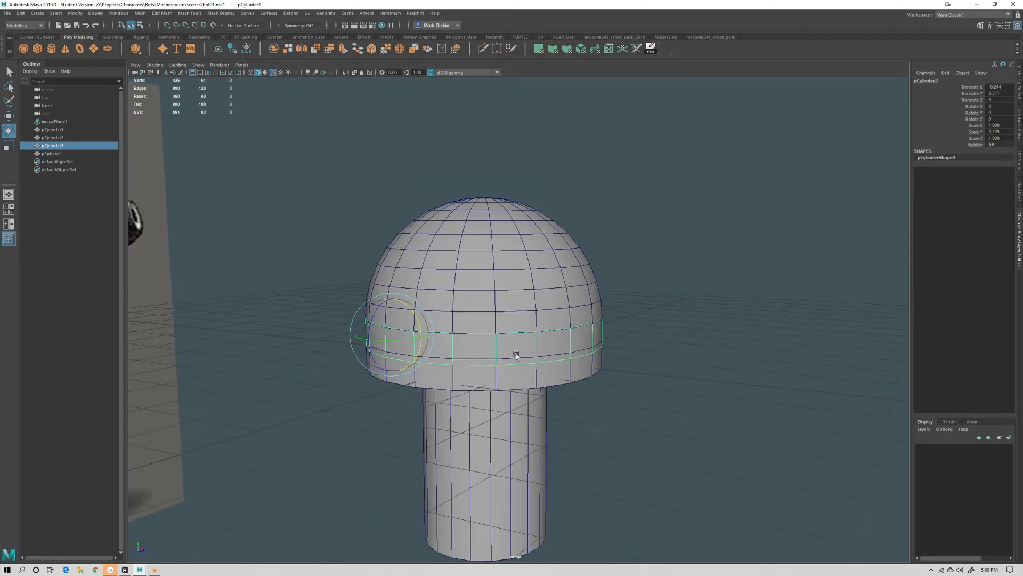
left_click(500, 293, "shift")
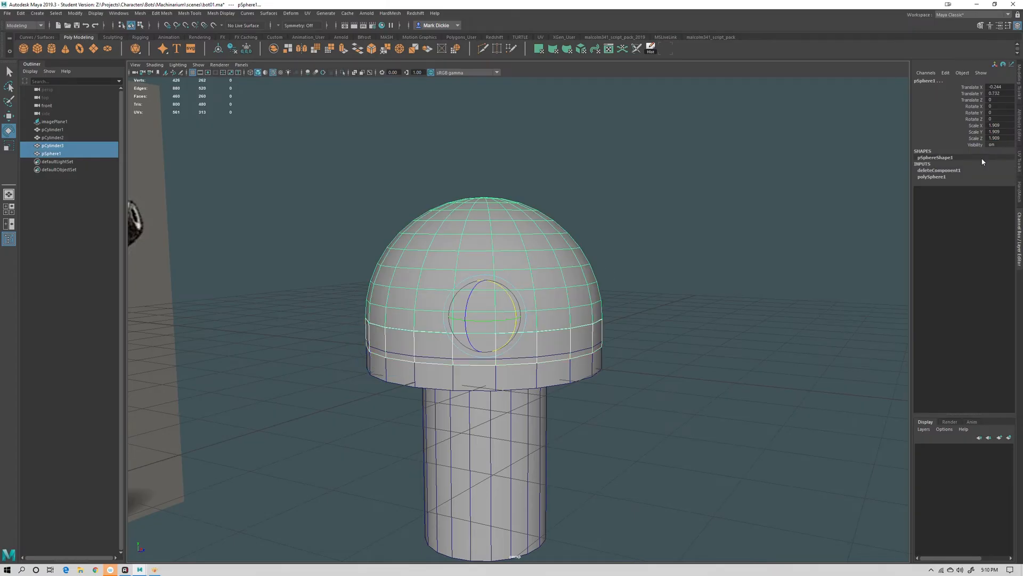
left_click(1016, 99)
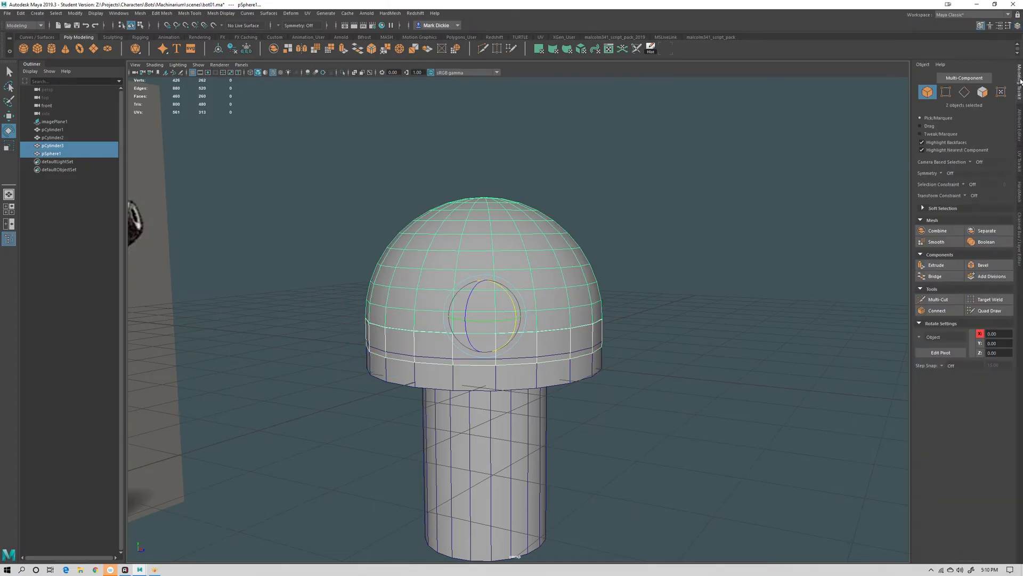
left_click(938, 230)
left_click(686, 319)
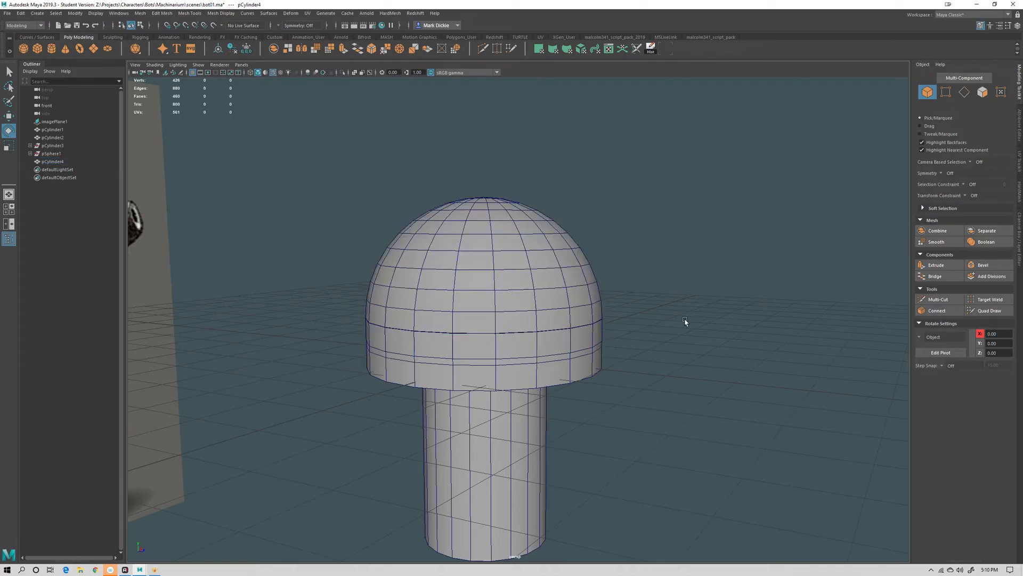
Inspect the combined mesh's seam between dome and collar and its entries in the outliner
left_click(576, 315)
scroll(495, 364, "up", 6)
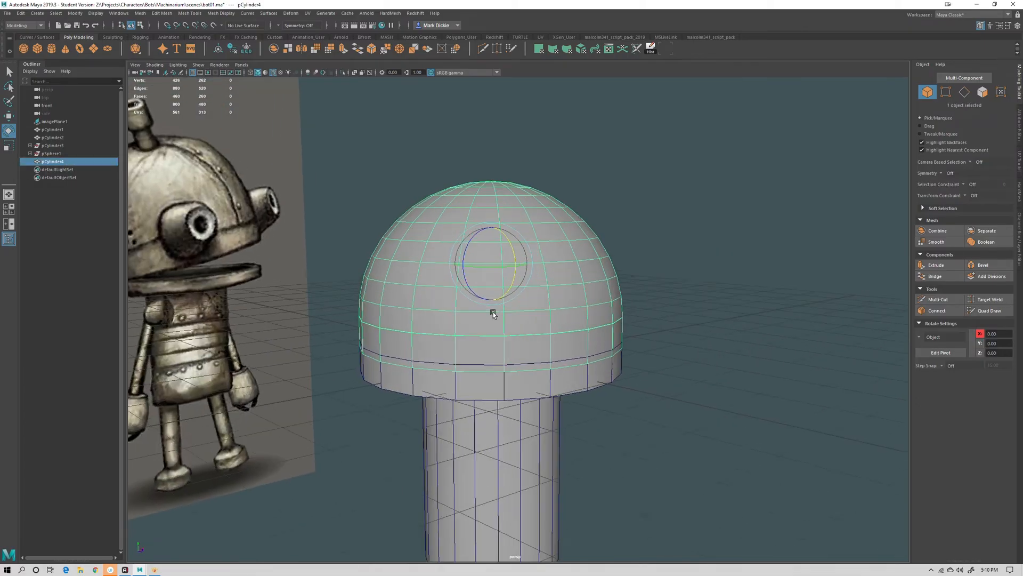
scroll(496, 360, "up", 5)
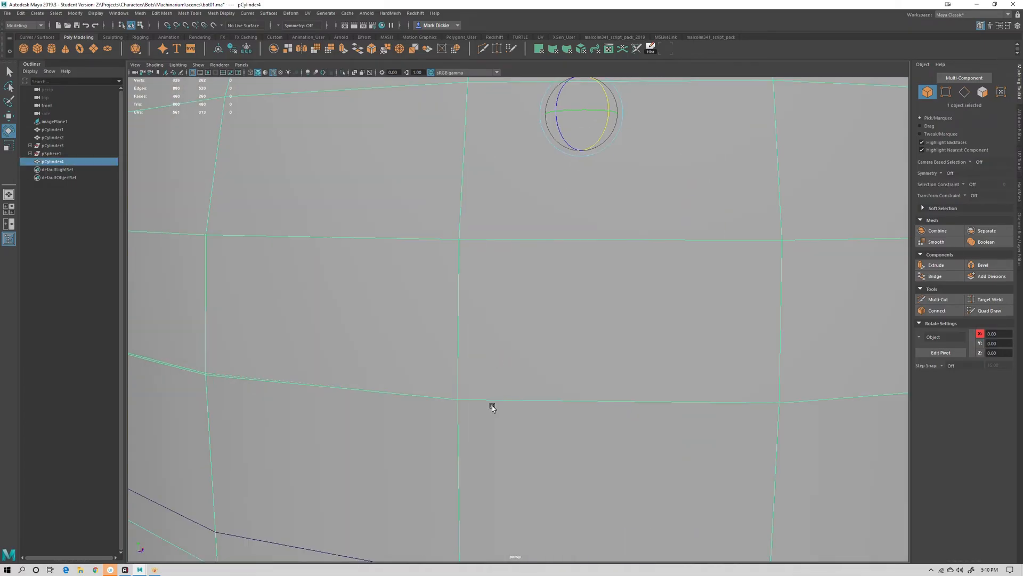
middle_click_drag(345, 340, 408, 312, "alt")
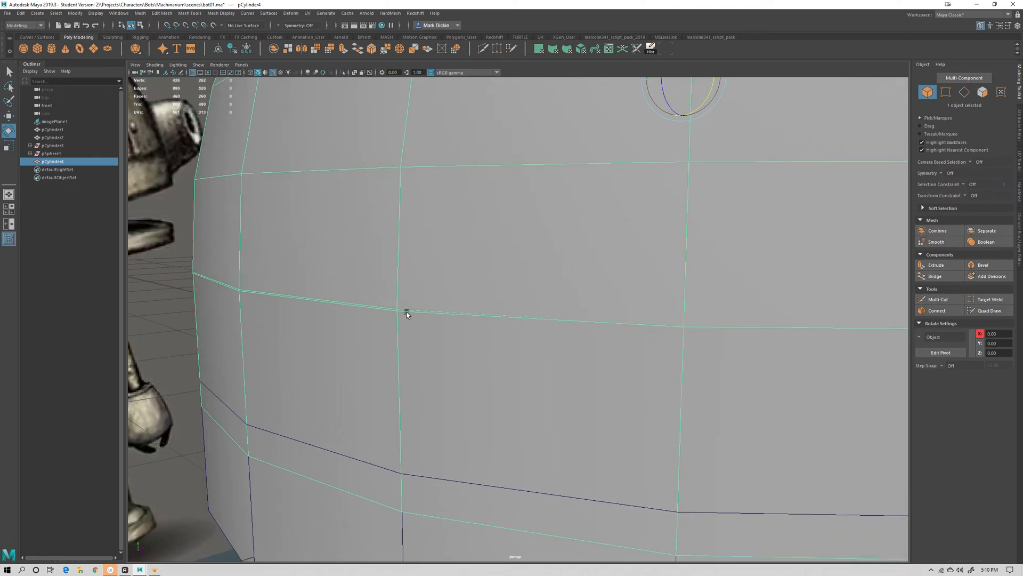
scroll(434, 331, "up", 3)
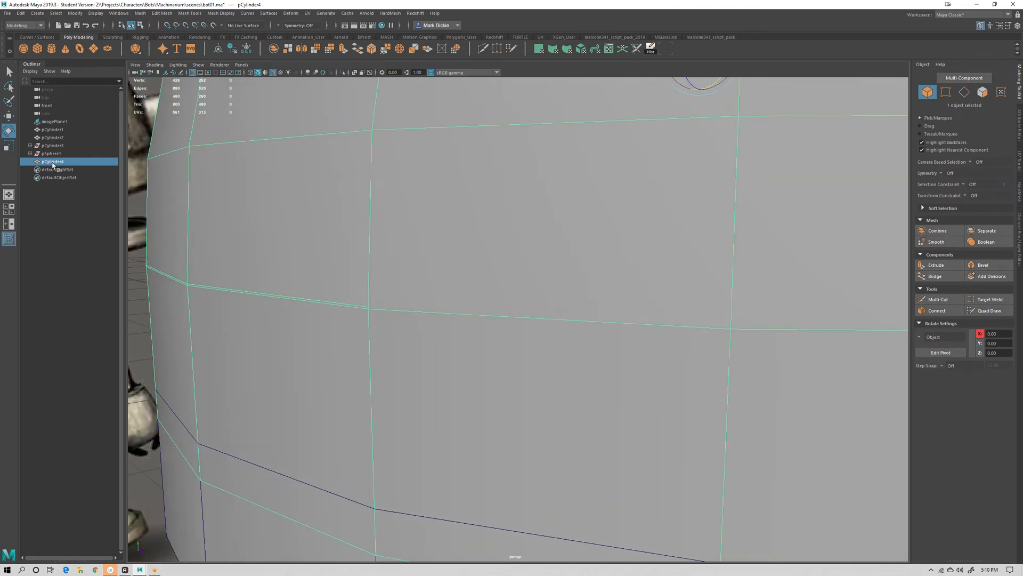
left_click(52, 146)
left_click(50, 154)
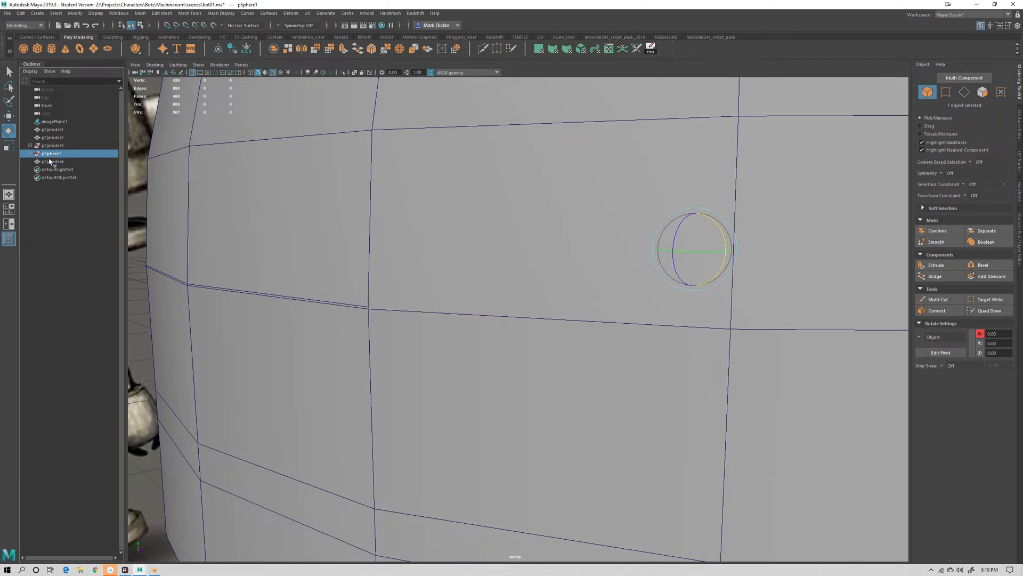
left_click(54, 162)
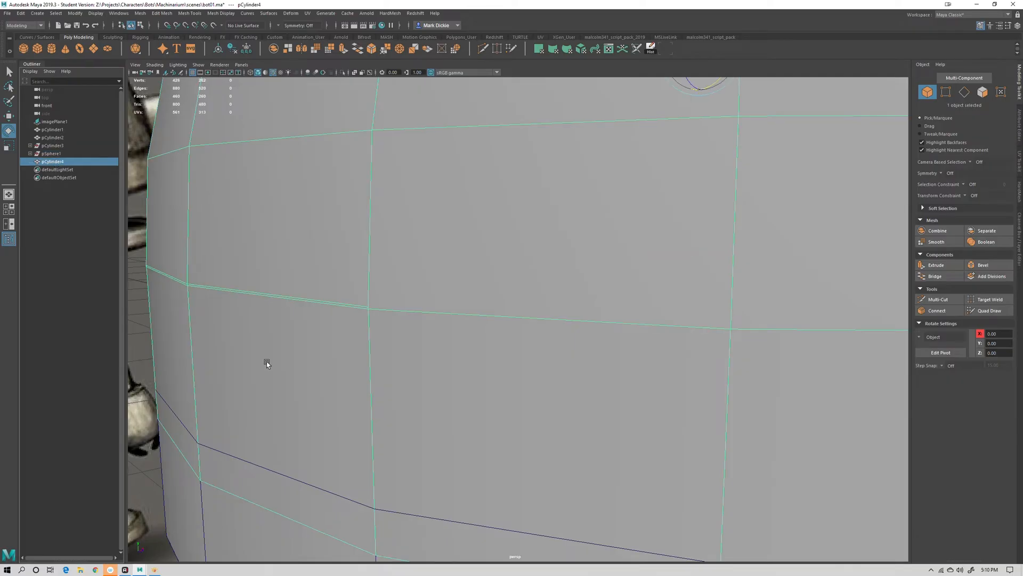
right_click_drag(337, 308, 297, 305)
left_click(368, 308)
key("w")
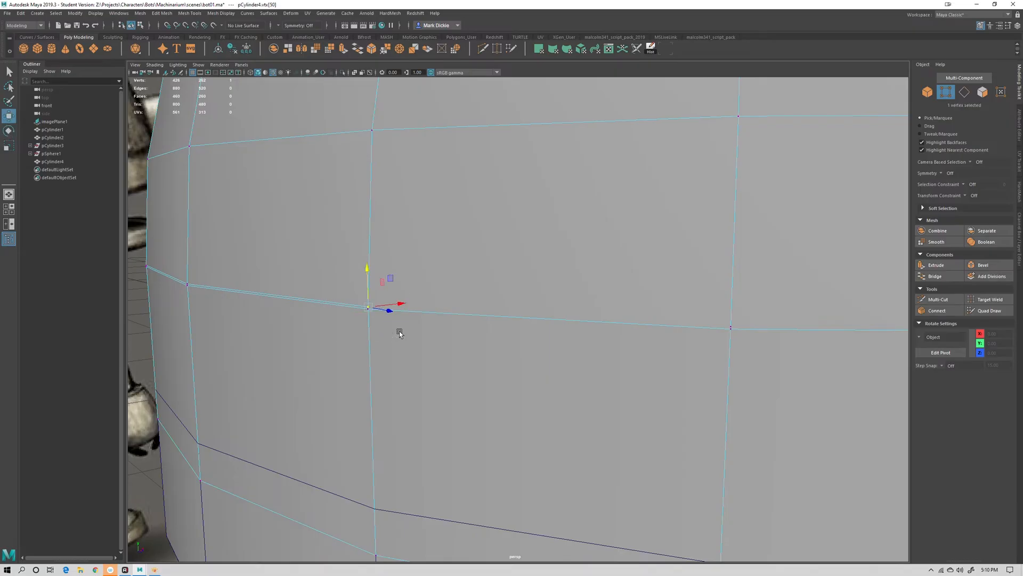
left_click_drag(368, 283, 368, 314)
key("ctrl+z")
key("ctrl+z")
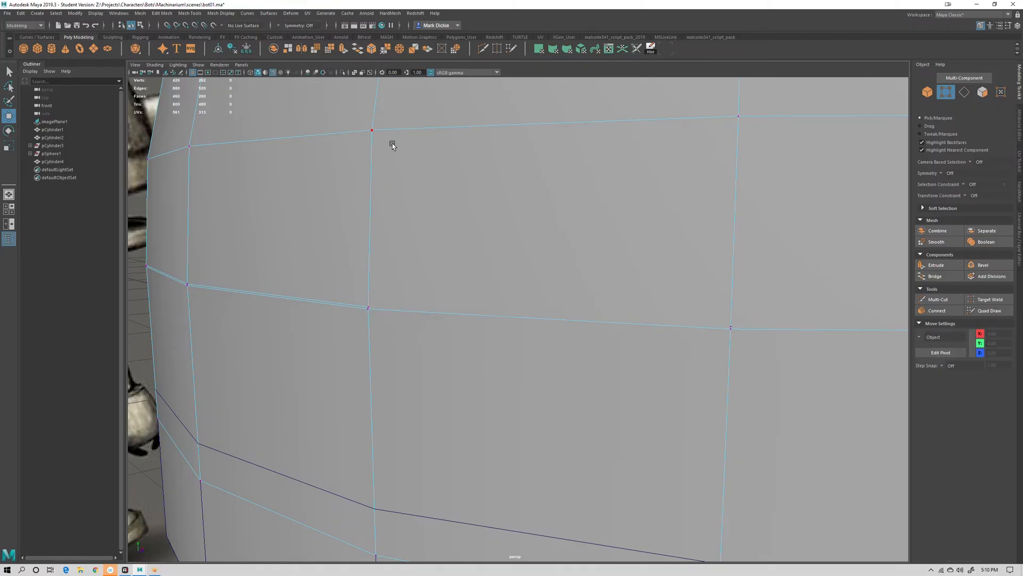
left_click_drag(392, 144, 357, 278, "alt")
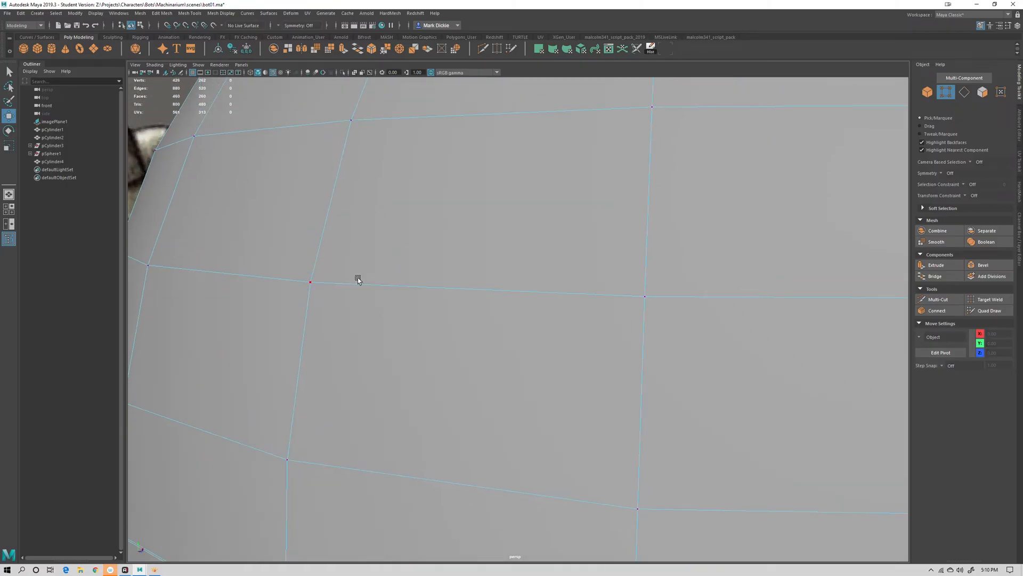
left_click(350, 120)
left_click_drag(352, 99, 322, 83)
key("ctrl+z")
Examine the dome's vertices along the seam with the collar in wireframe, selecting individual seam vertices
left_click_drag(447, 267, 387, 244, "alt")
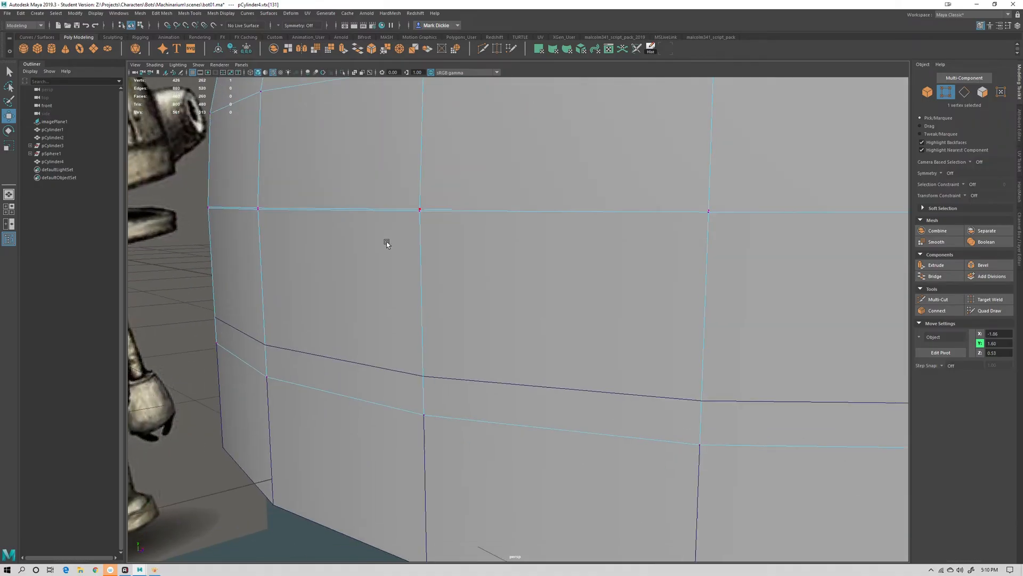
right_click_drag(387, 244, 511, 289, "alt")
middle_click_drag(510, 288, 387, 297, "alt")
right_click_drag(387, 296, 495, 322, "alt")
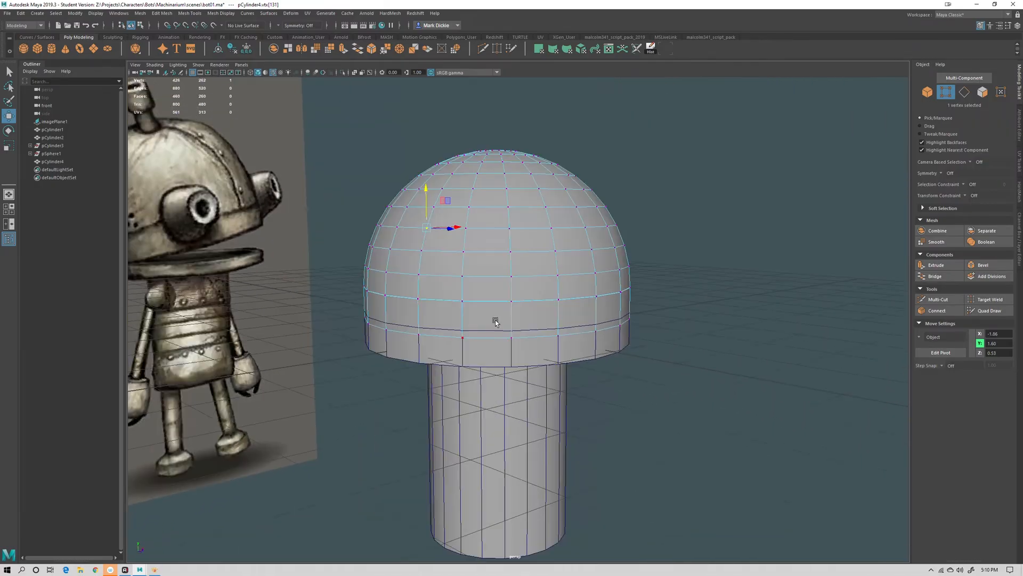
left_click_drag(495, 322, 420, 283, "alt")
left_click_drag(311, 229, 710, 350)
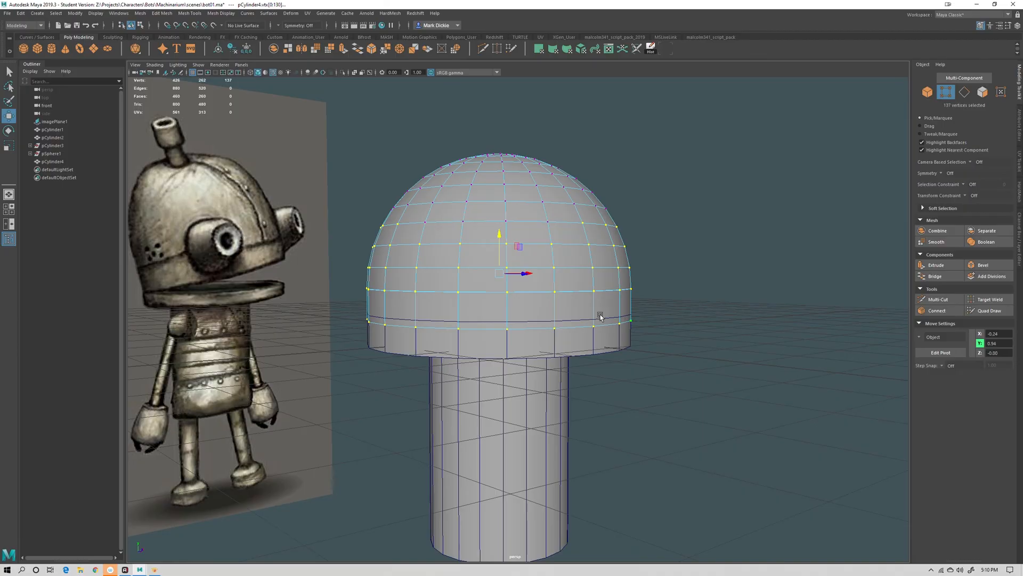
left_click_drag(319, 221, 664, 355)
scroll(257, 243, "up", 4)
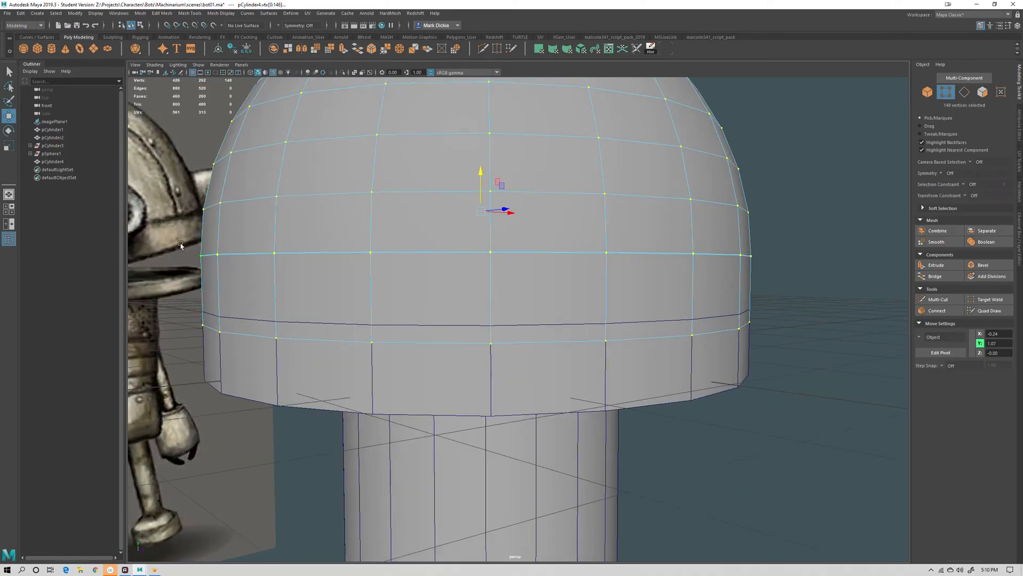
key("4")
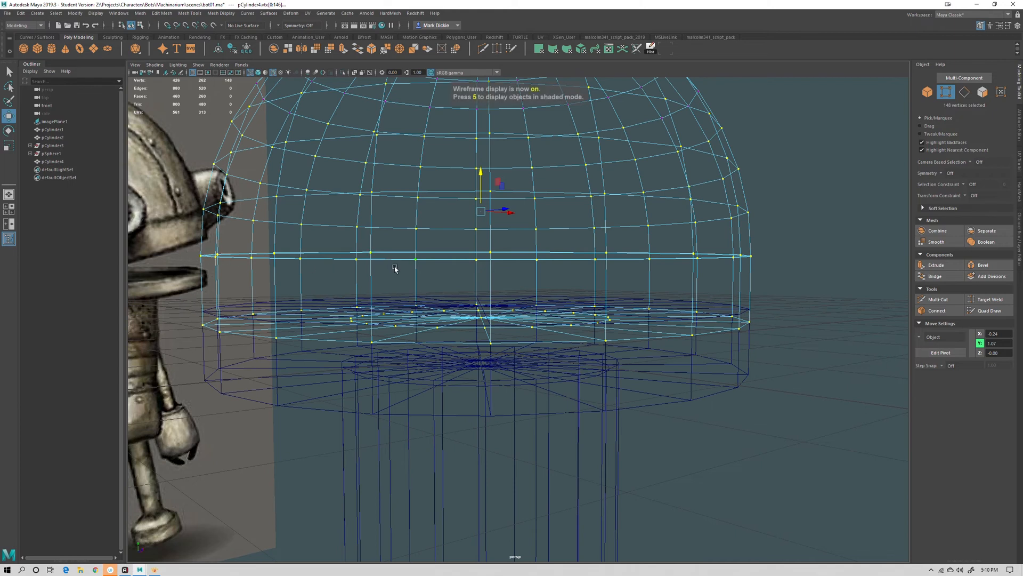
left_click_drag(485, 278, 496, 279, "alt")
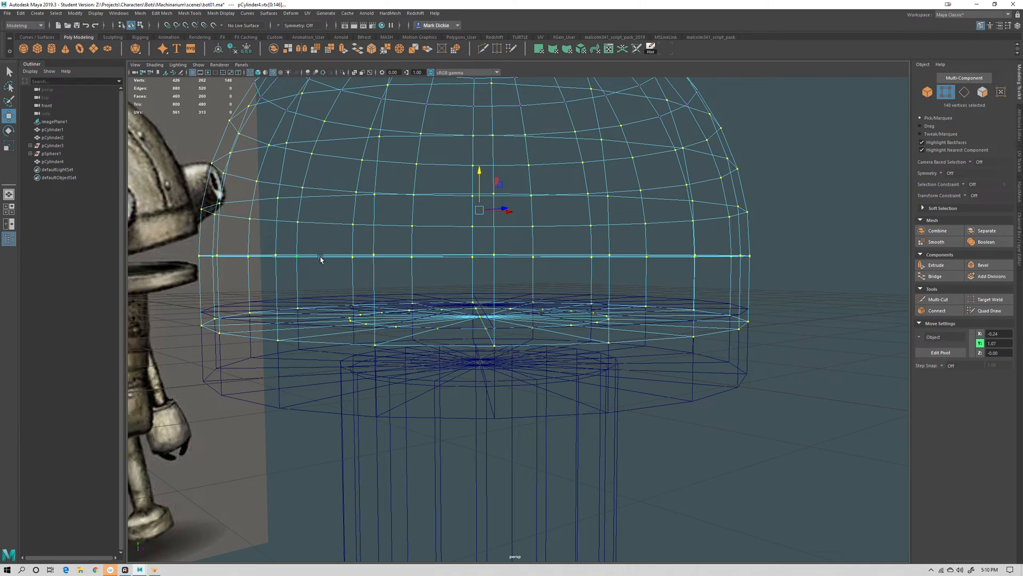
scroll(487, 270, "up", 4)
middle_click_drag(470, 254, 440, 307, "alt")
left_click_drag(476, 326, 475, 324, "alt")
middle_click_drag(443, 315, 518, 319, "alt")
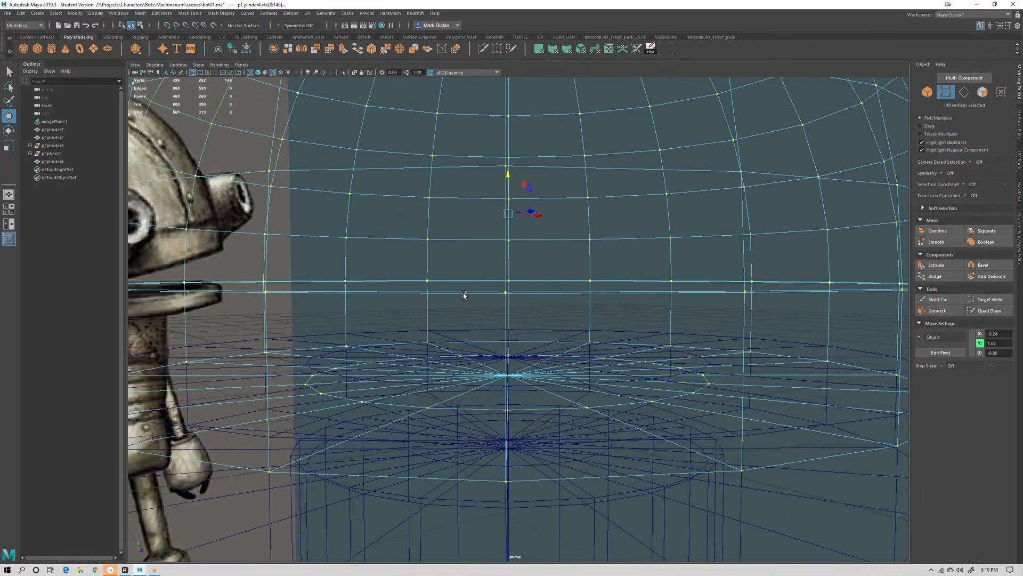
left_click_drag(531, 339, 473, 294, "alt")
scroll(482, 309, "up", 2)
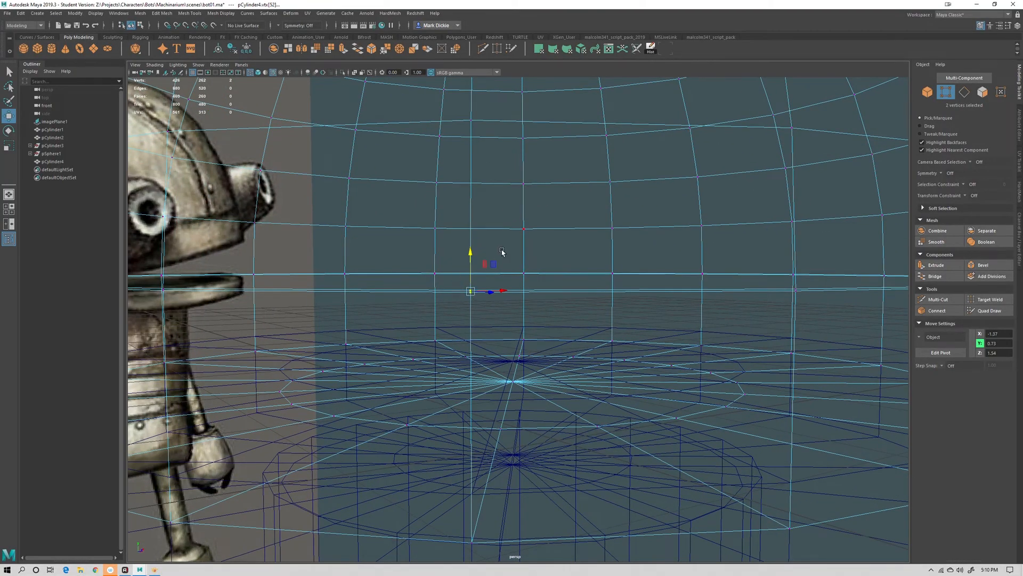
key("5")
left_click(489, 110)
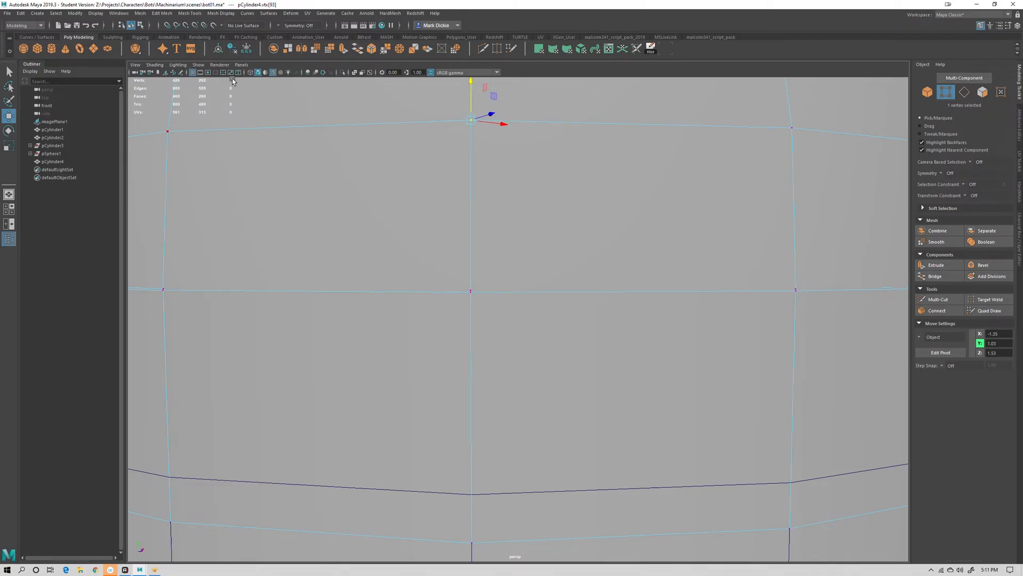
left_click(464, 286)
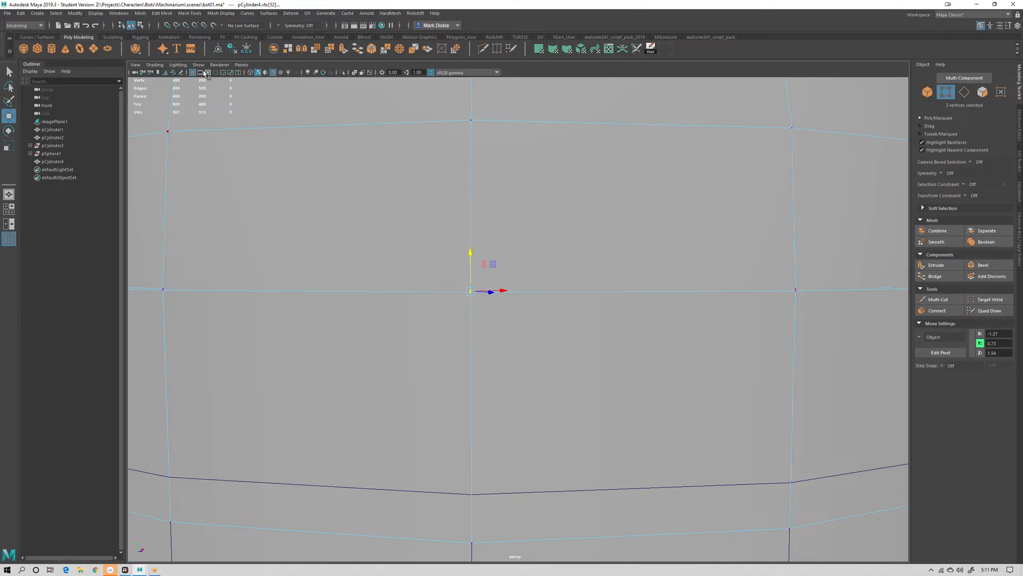
left_click(95, 12)
mouse_move(119, 45)
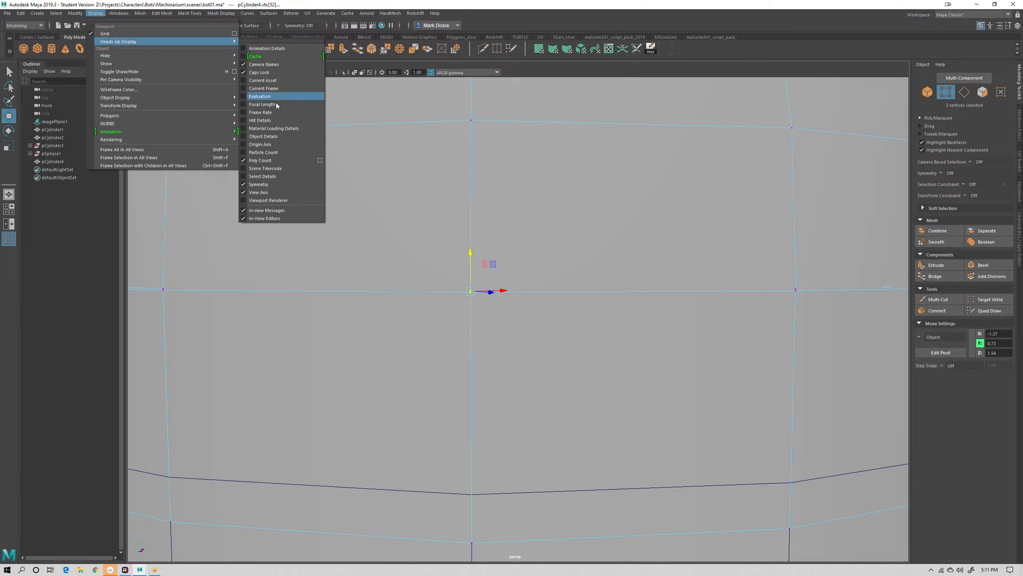
left_click(261, 161)
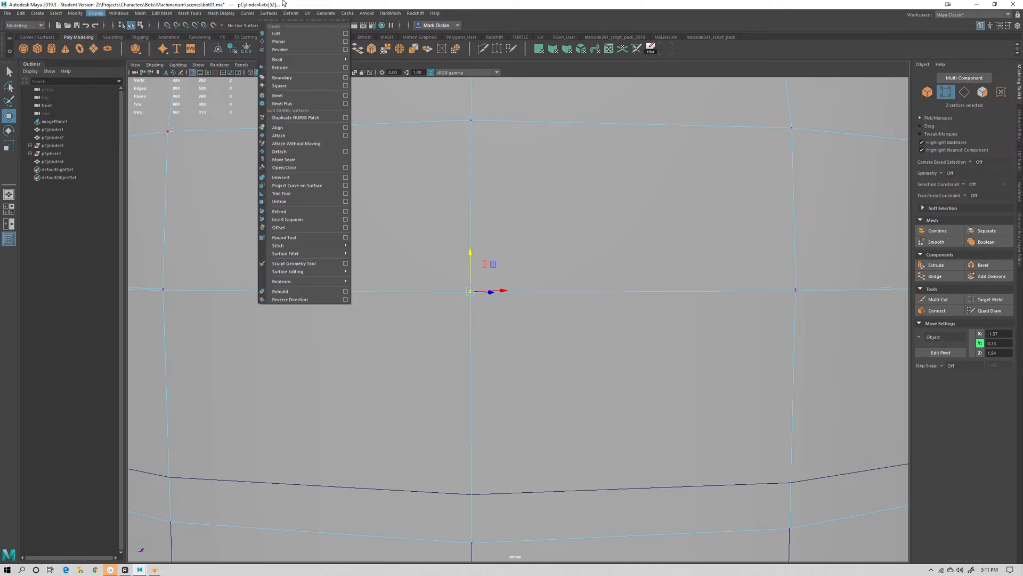
Select all vertices along the seam between the dome and the collar of the combined mesh
scroll(449, 200, "down", 10)
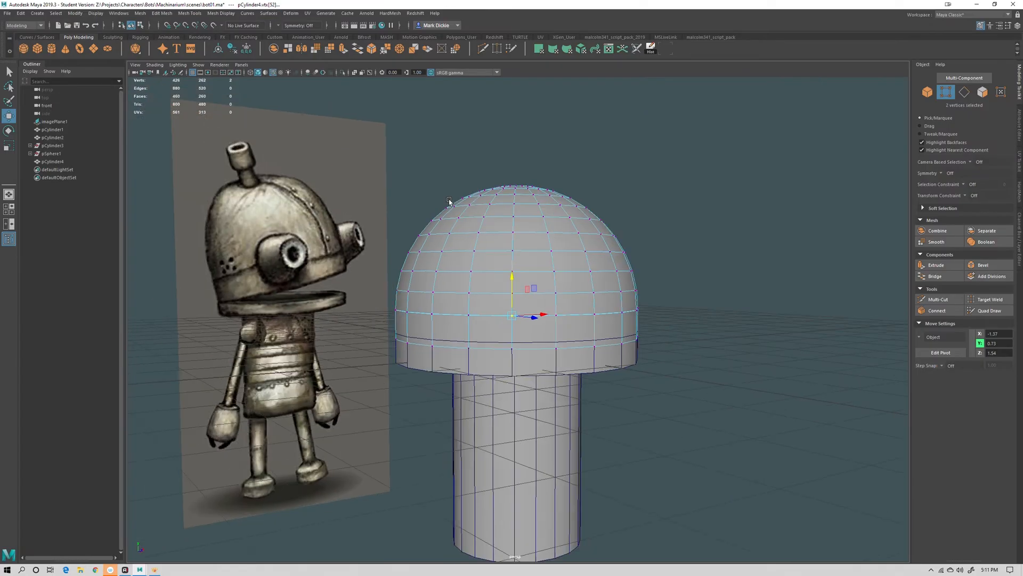
left_click_drag(552, 334, 440, 305, "alt")
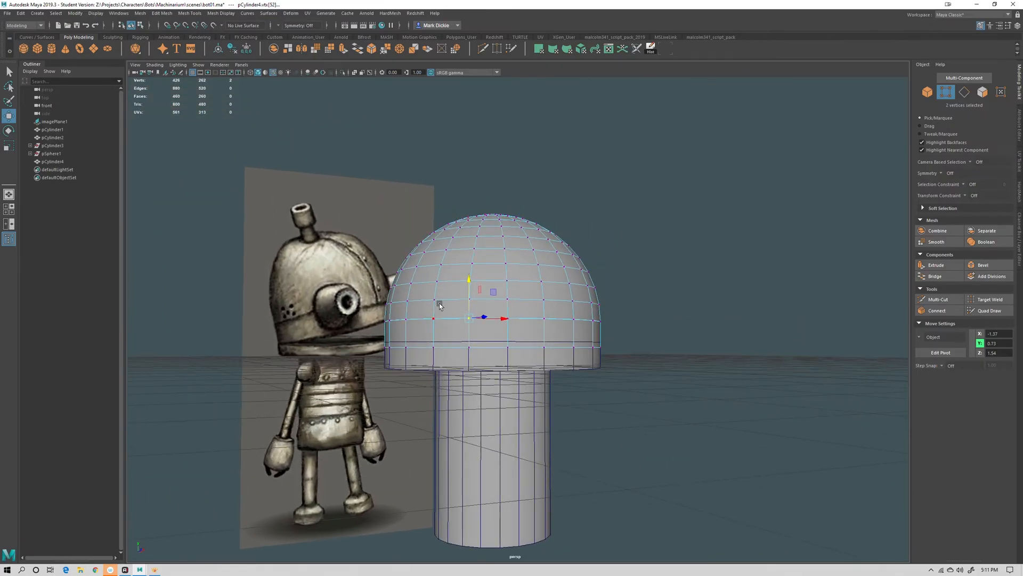
left_click_drag(334, 270, 688, 392)
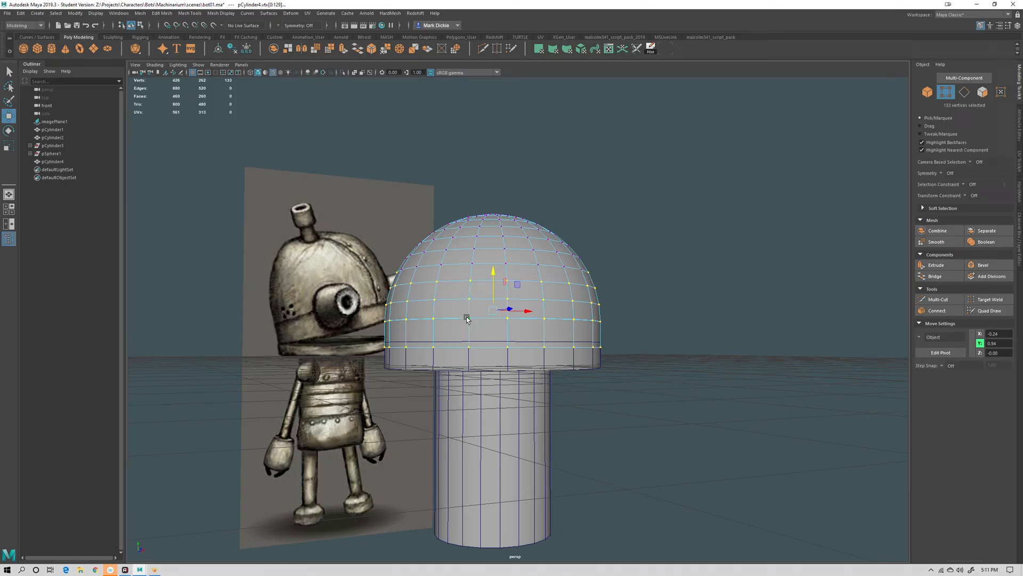
Merge the selected seam vertices and undo the merge
left_click(140, 13)
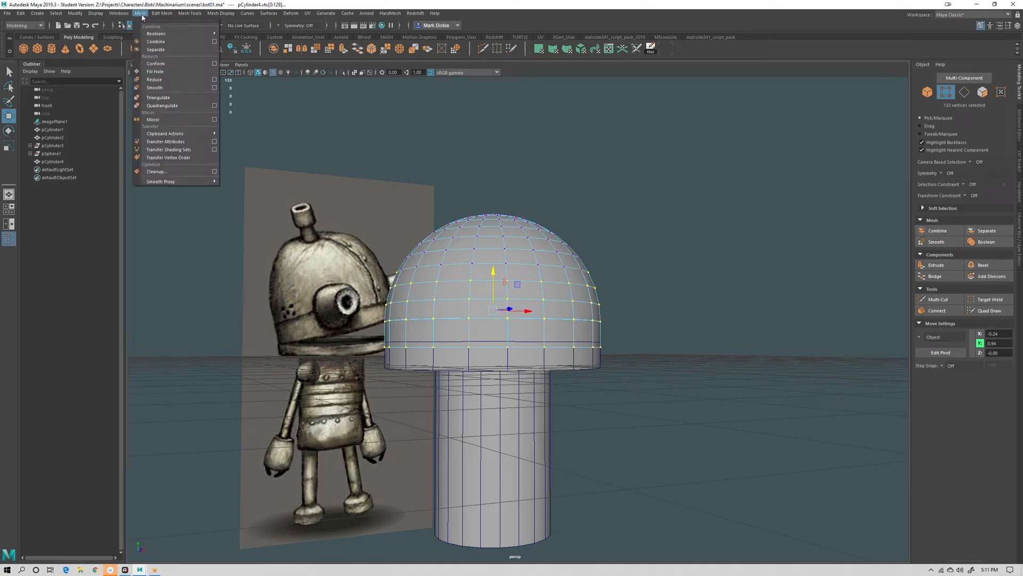
mouse_move(162, 13)
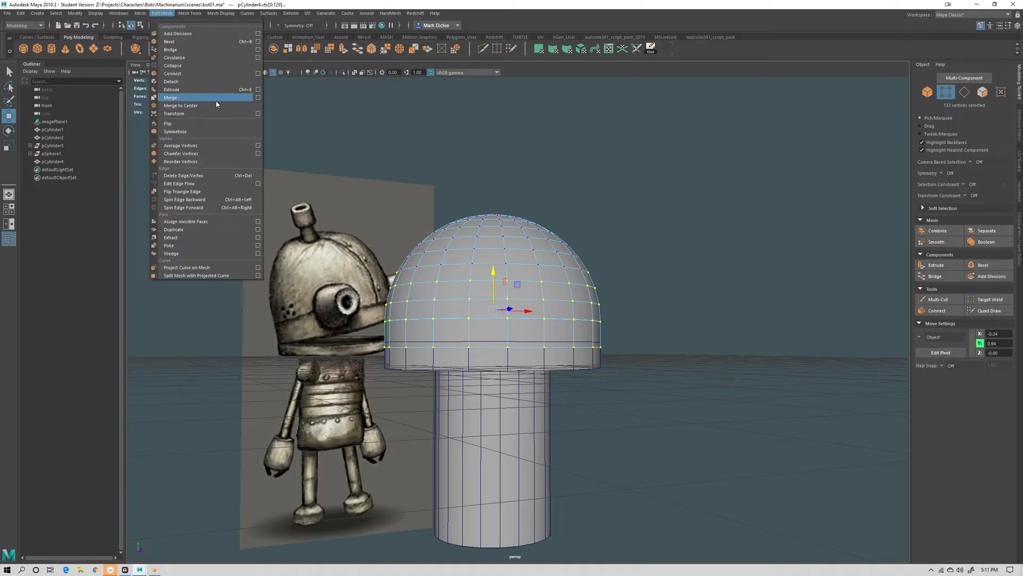
left_click(189, 98)
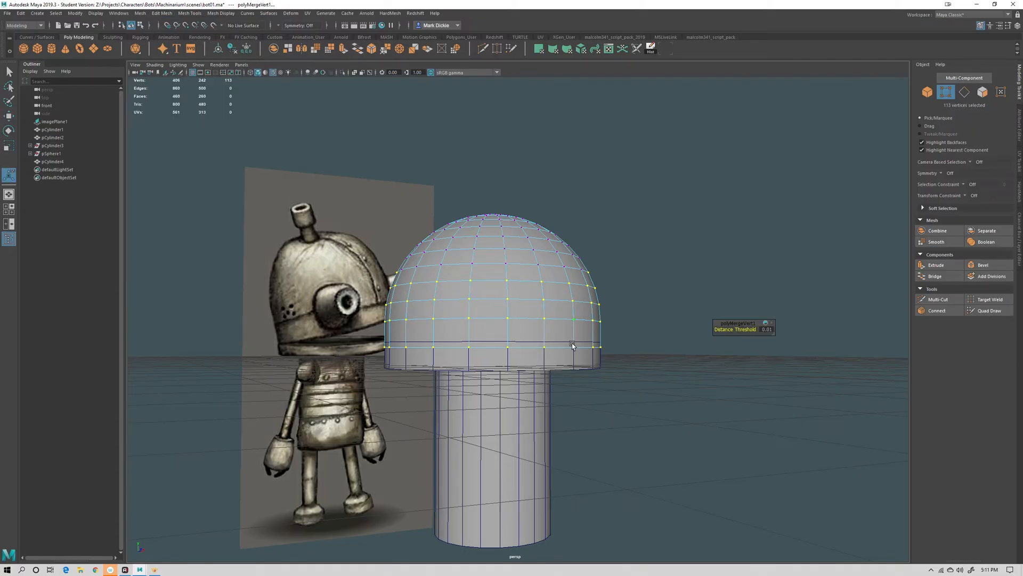
scroll(572, 344, "up", 6)
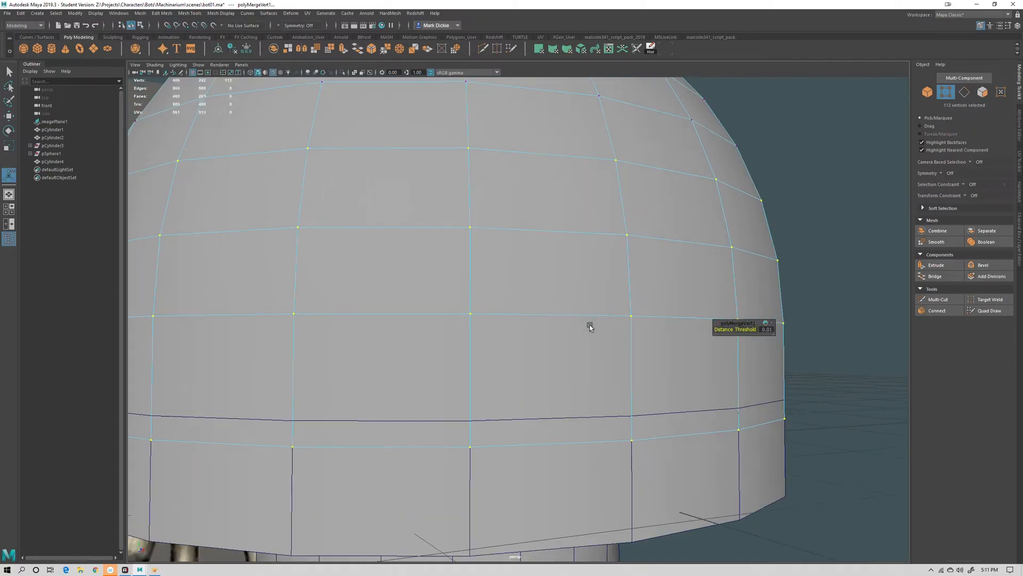
scroll(590, 325, "up", 2)
middle_click_drag(457, 338, 594, 375, "alt")
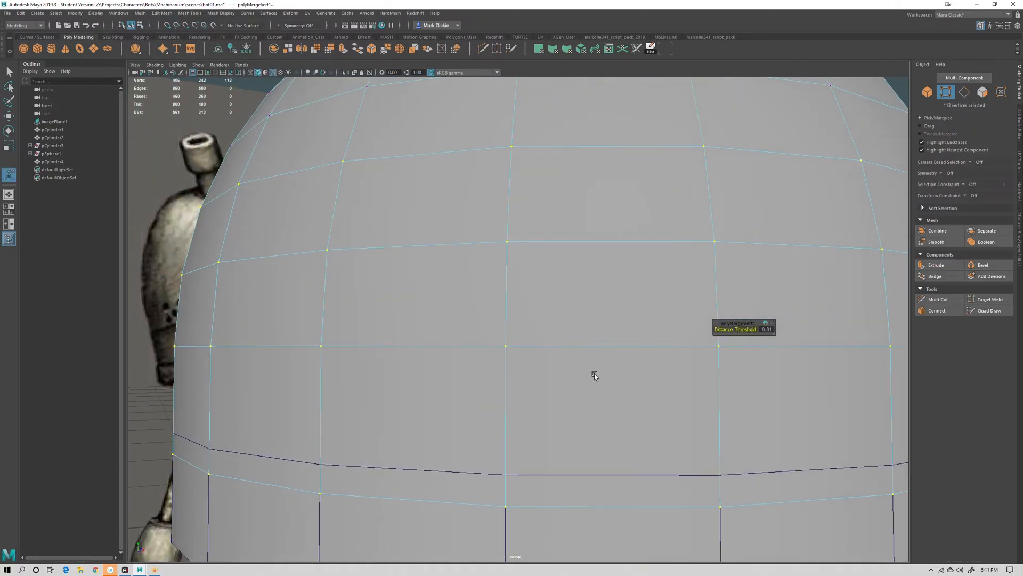
left_click_drag(594, 374, 585, 378, "alt")
key("ctrl+z")
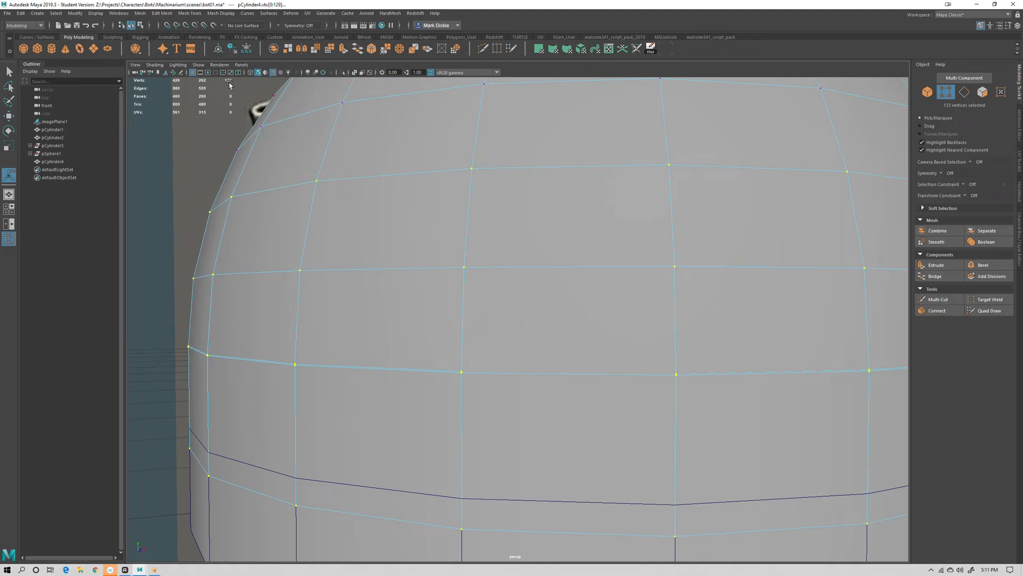
Merge the selected seam vertices between the dome and the collar
scroll(484, 221, "down", 6)
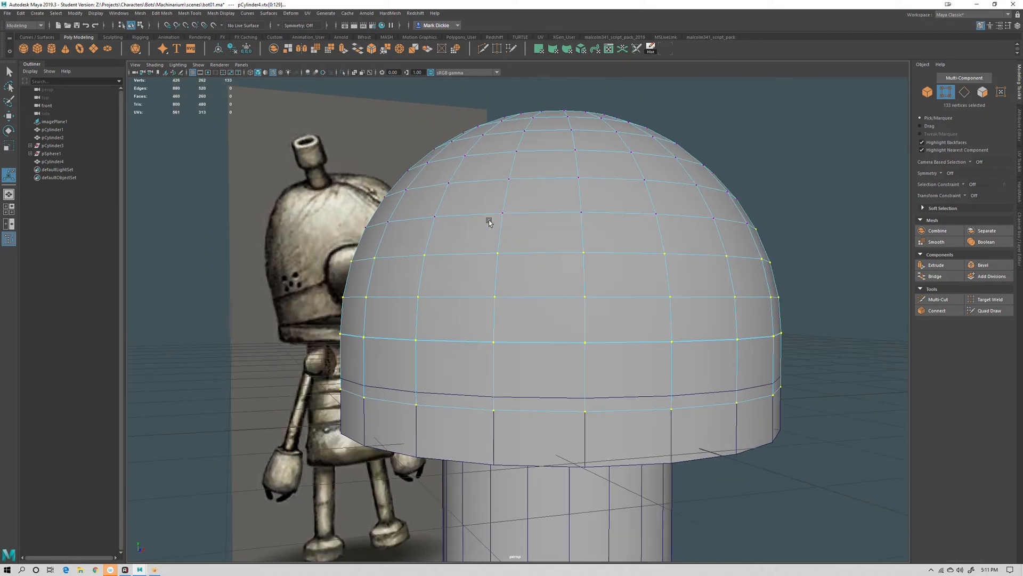
left_click(162, 12)
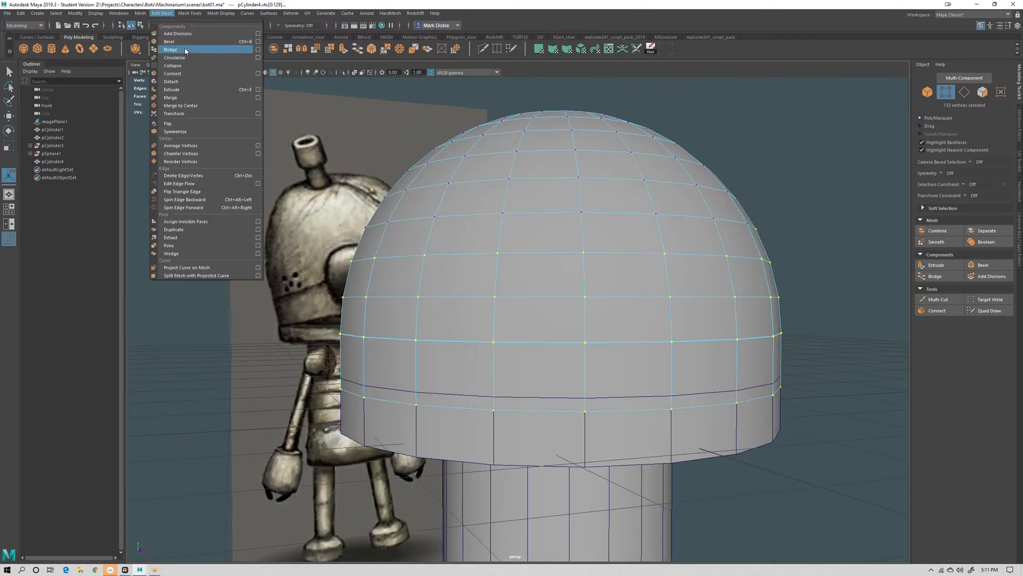
left_click(188, 97)
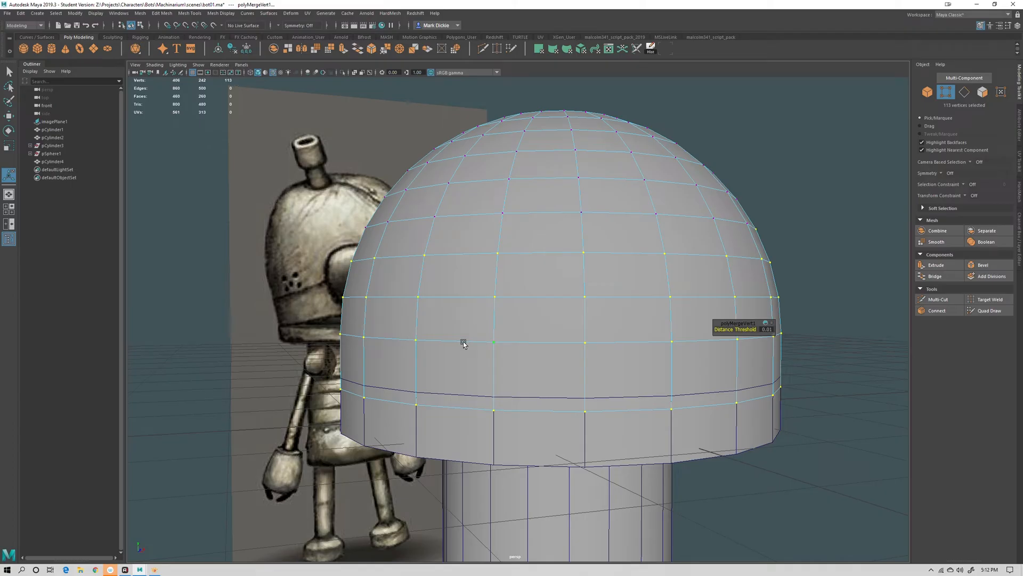
Inspect the merged seam vertices by selecting them and toggling between wireframe and shaded display
left_click(504, 359)
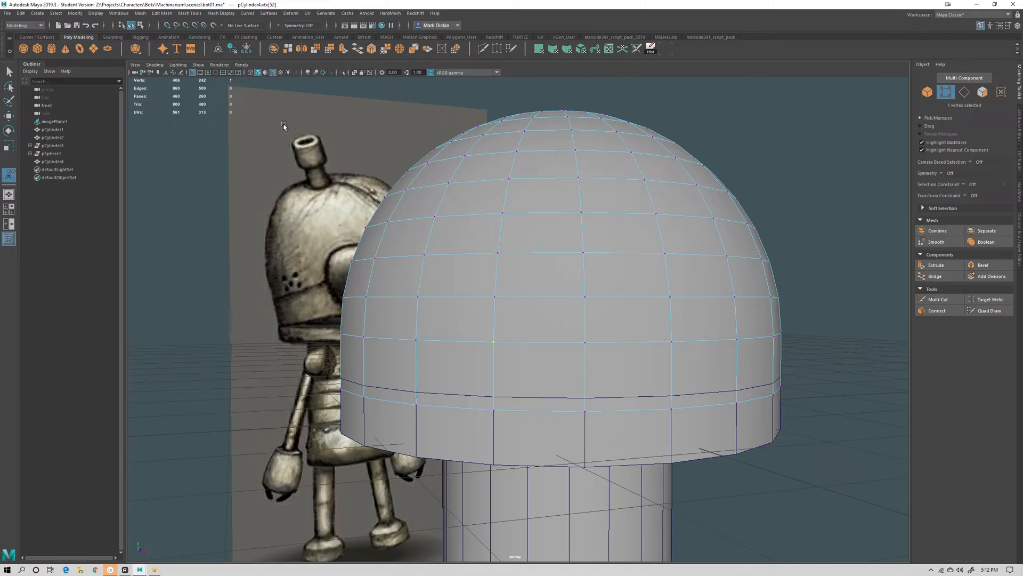
left_click(505, 308, "shift")
key("F8")
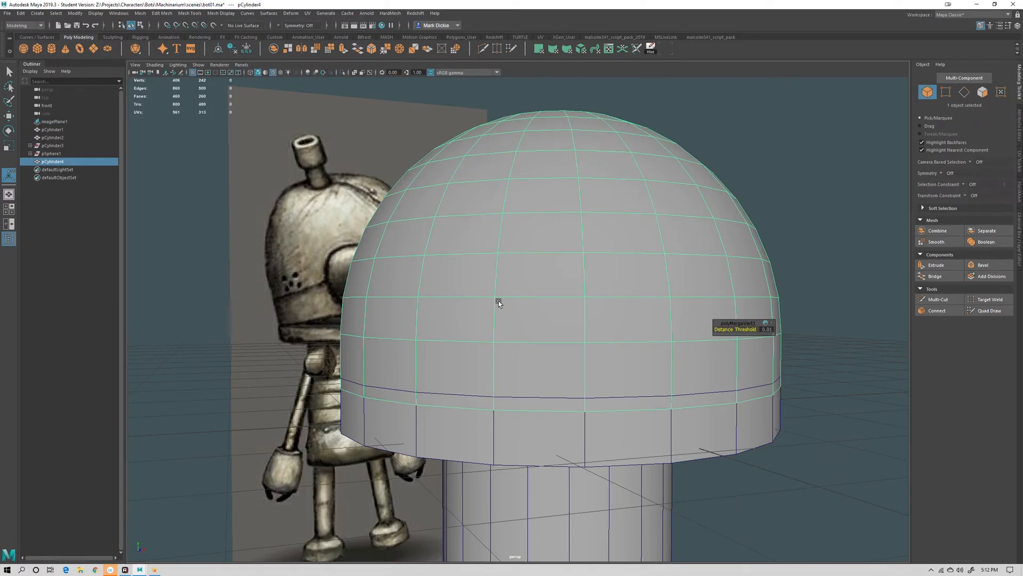
key("F8")
left_click_drag(492, 289, 507, 302)
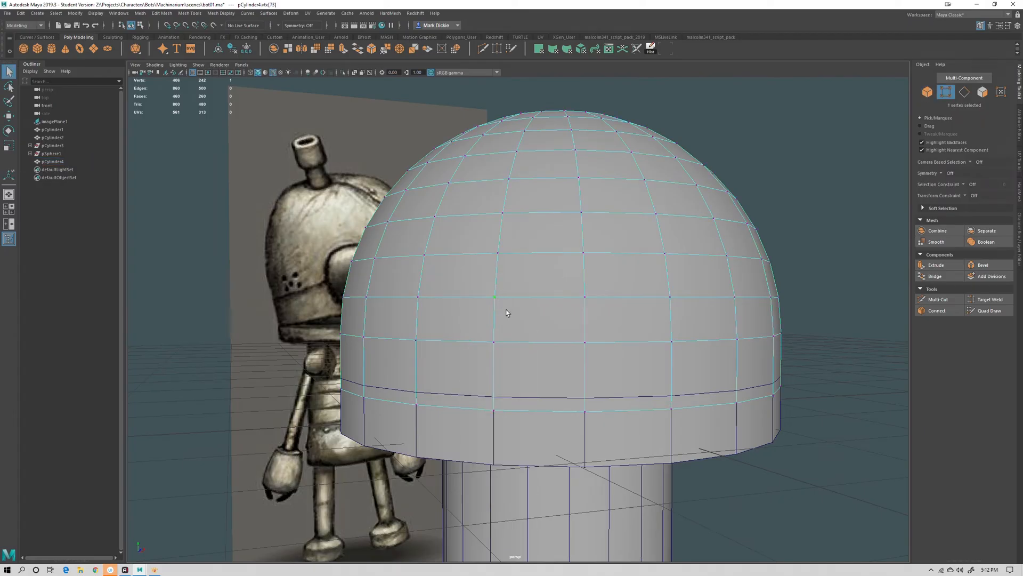
key("4")
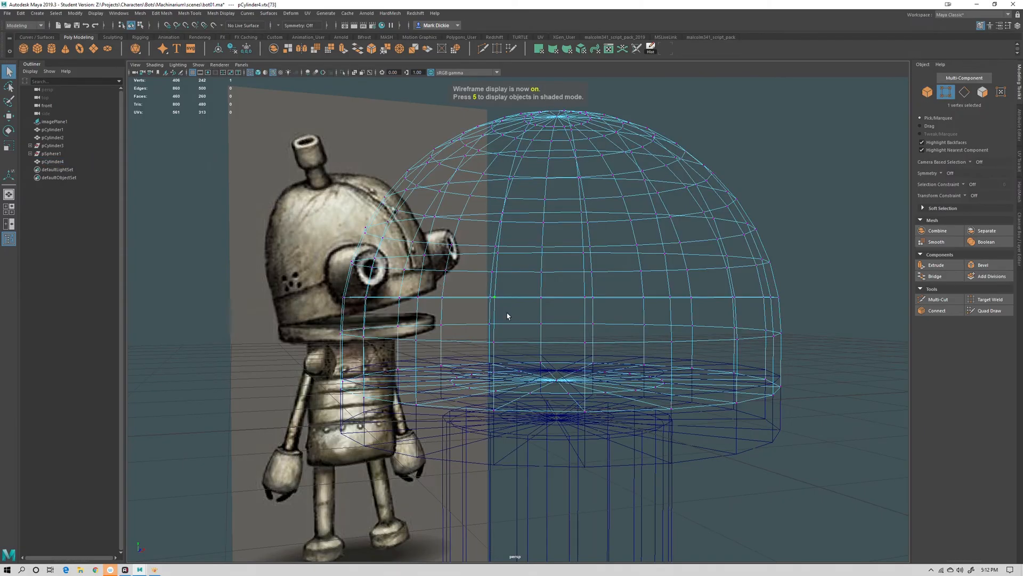
mouse_move(486, 289)
left_mouse_down()
mouse_move(525, 323)
mouse_move(527, 377)
mouse_move(515, 334)
left_mouse_up()
key("5")
key("4")
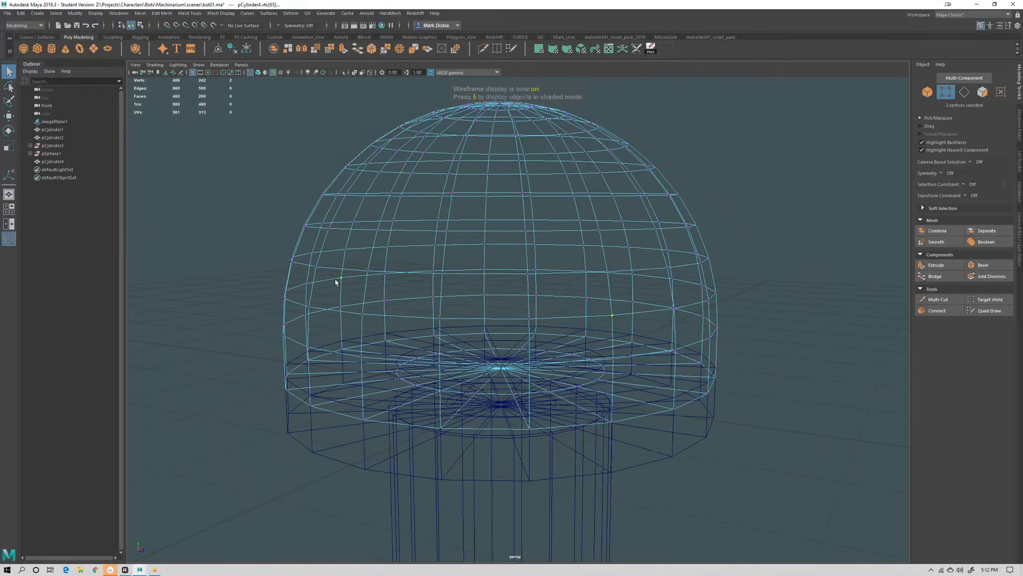
right_click_drag(596, 292, 626, 279)
left_click(742, 275)
left_click_drag(571, 288, 527, 244, "alt")
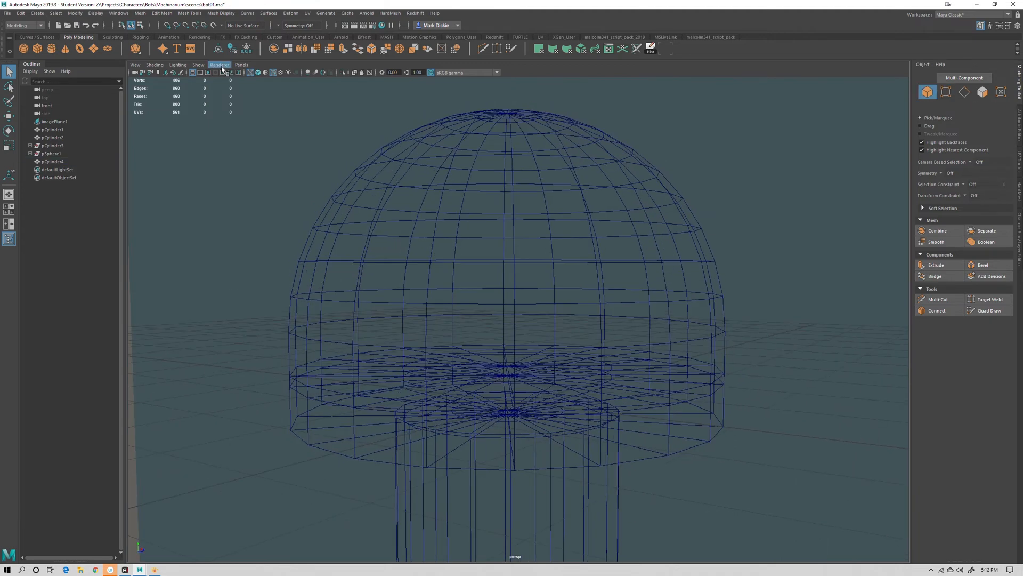
key("5")
key("a")
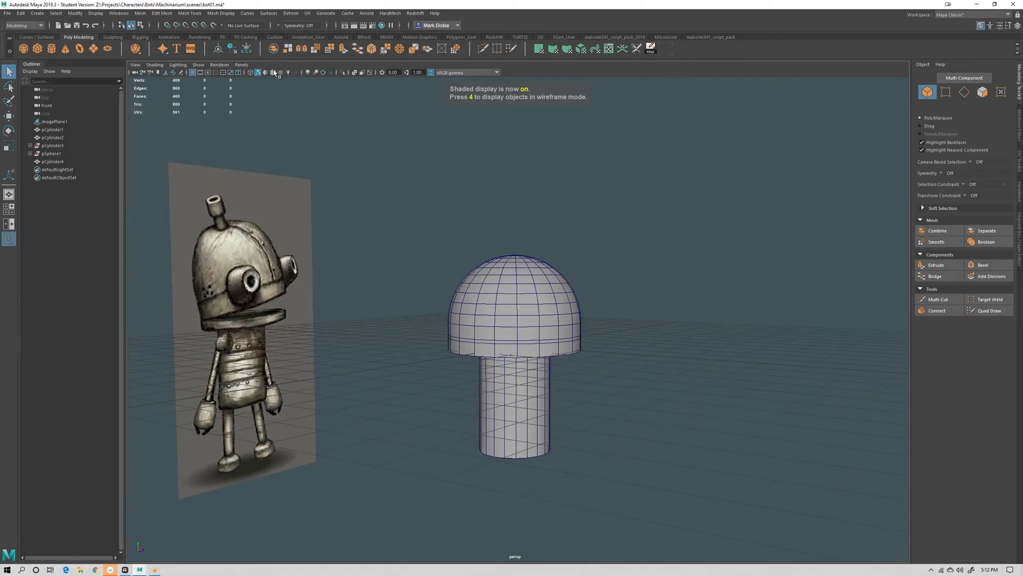
Select the dome mesh and raise it in the front view to about Y 2.88, matching the top of the robot's head
left_click(274, 72)
mouse_move(584, 236)
left_mouse_down("alt")
mouse_move(582, 321)
mouse_move(608, 334)
mouse_move(585, 332)
left_mouse_up("alt")
left_click(522, 304)
key("space")
left_click_drag(529, 284, 531, 298)
right_click_drag(649, 337, 551, 334, "alt")
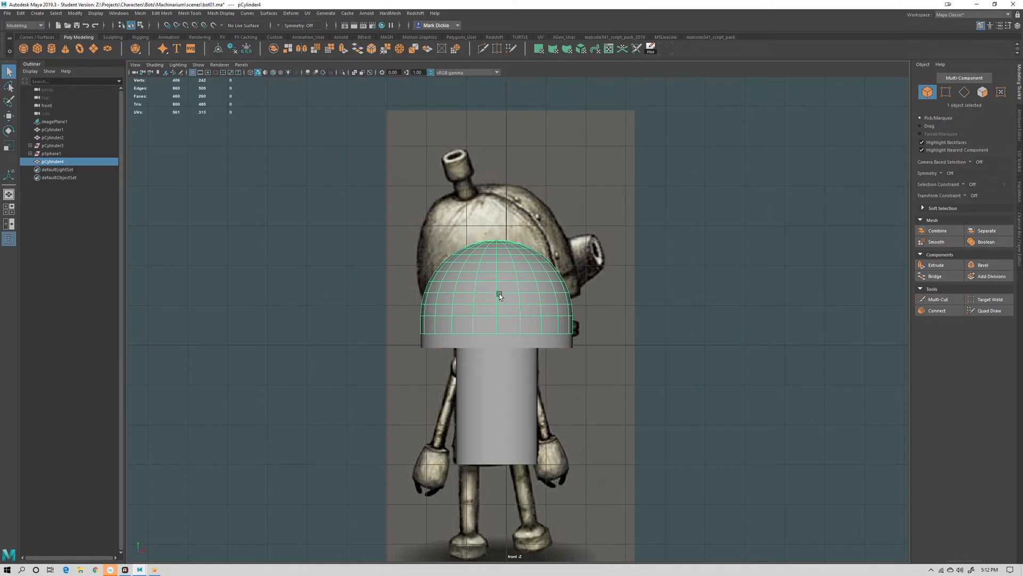
key("w")
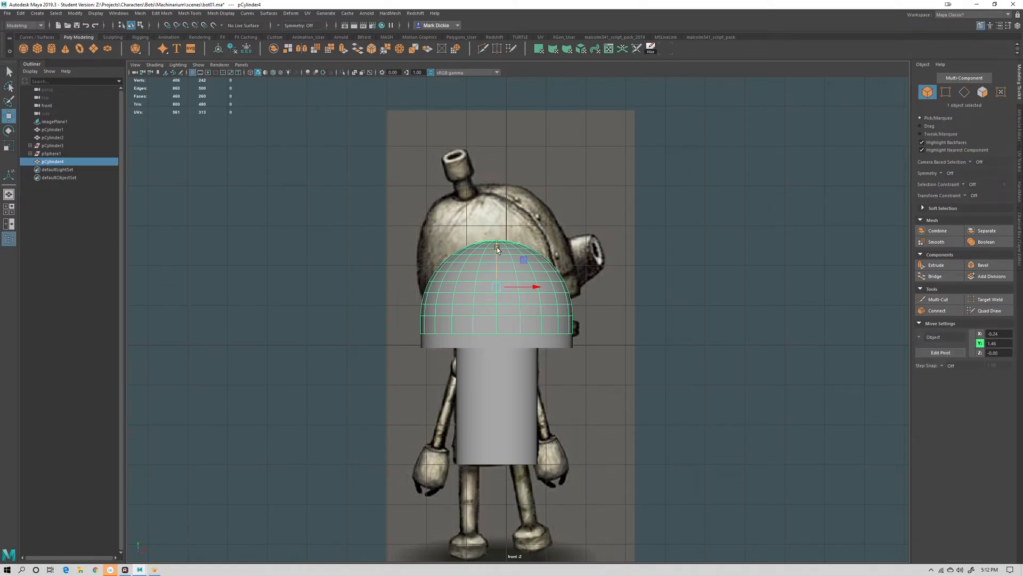
left_click_drag(496, 247, 485, 169)
key("ctrl+z")
left_click_drag(493, 256, 472, 124)
left_click_drag(499, 88, 493, 190)
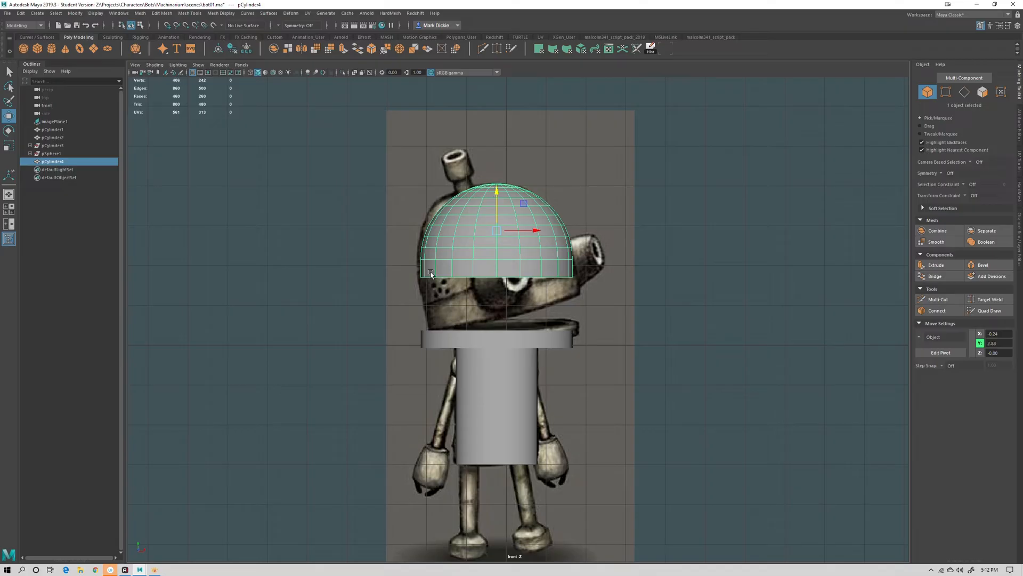
Select the dome's bottom vertex ring and move it down to meet the top of the collar
right_click_drag(469, 269, 429, 267)
left_click_drag(407, 274, 598, 276)
key("space")
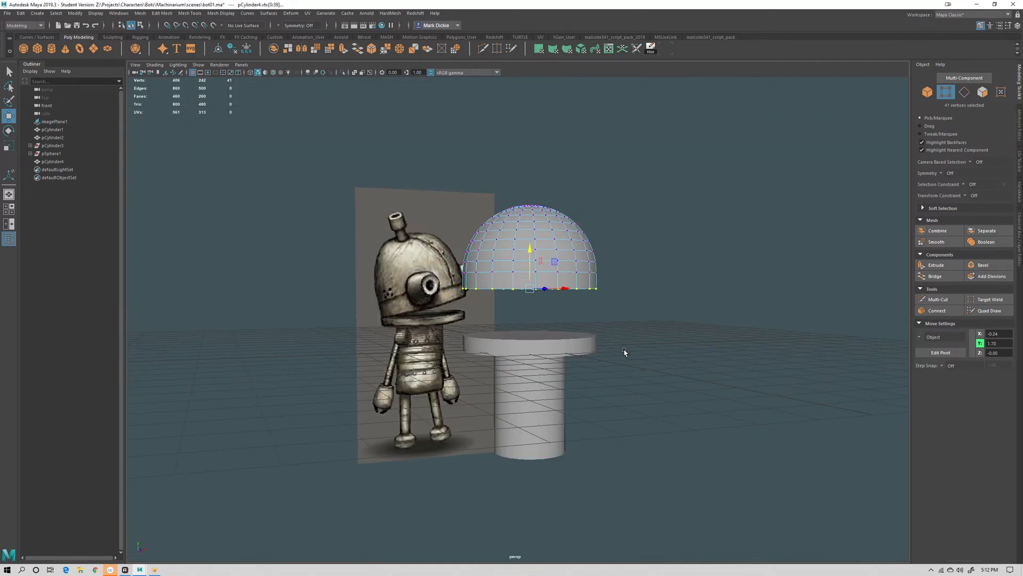
left_click_drag(624, 350, 645, 334, "alt")
scroll(654, 317, "up", 5)
left_click_drag(562, 209, 611, 306)
scroll(578, 319, "down", 5)
scroll(602, 323, "up", 4)
scroll(524, 281, "up", 4)
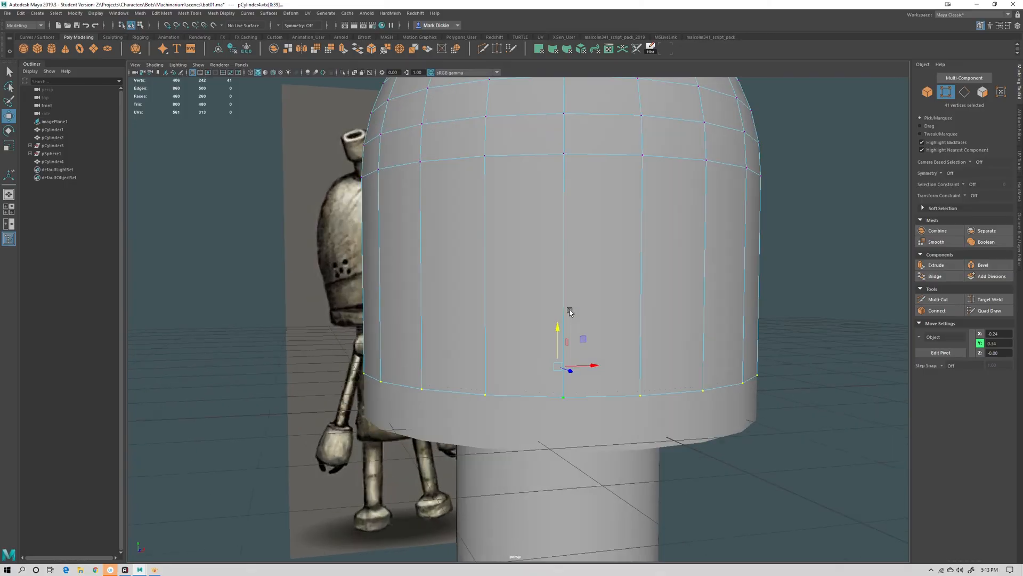
left_click_drag(517, 261, 516, 229)
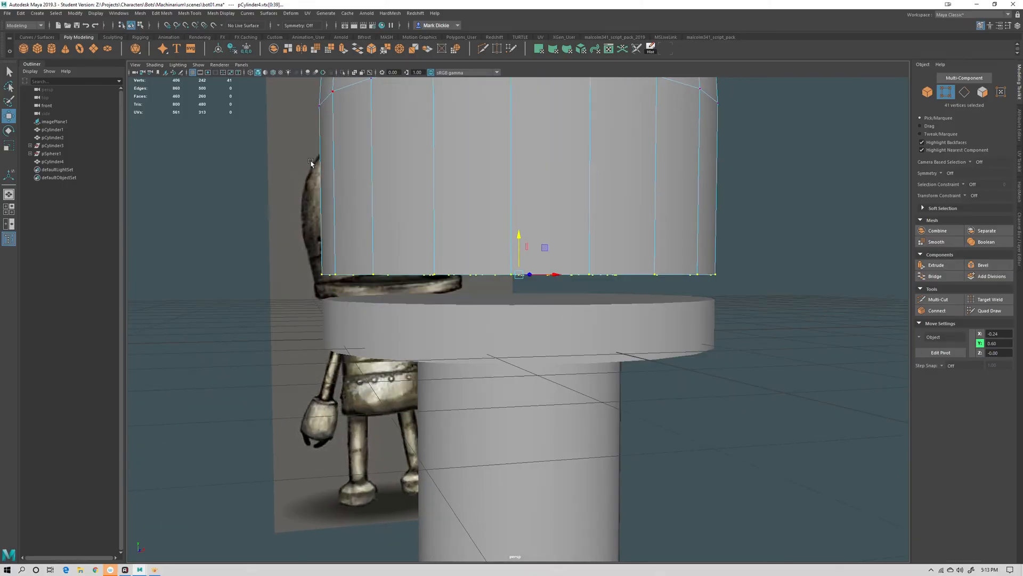
left_click_drag(276, 86, 480, 228, "alt")
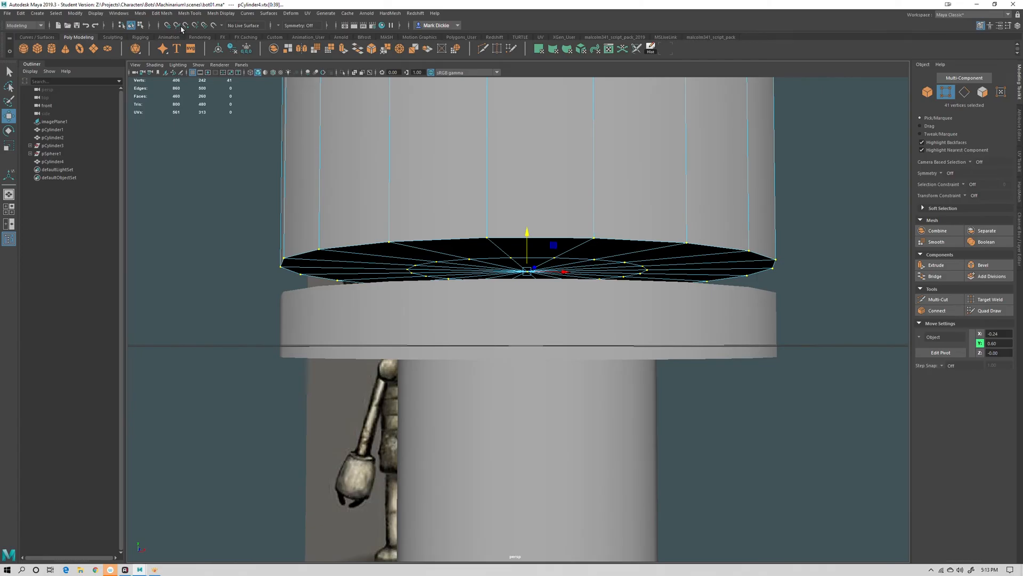
left_click_drag(450, 240, 526, 245, "alt")
mouse_move(523, 284)
left_mouse_down()
mouse_move(526, 272)
mouse_move(536, 300)
left_mouse_up()
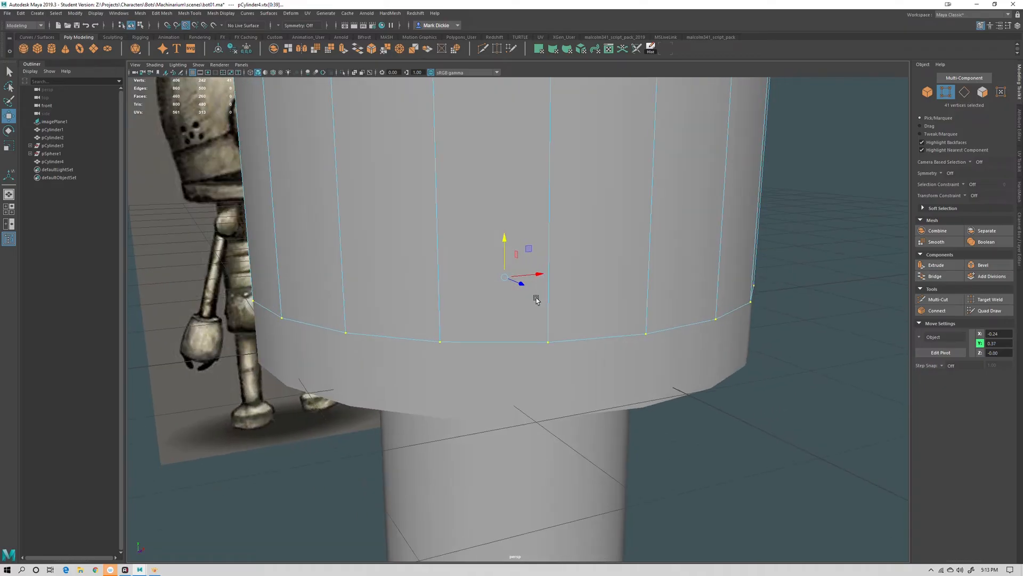
left_click_drag(508, 235, 501, 222)
mouse_move(490, 266)
left_mouse_down()
mouse_move(494, 357)
mouse_move(493, 276)
left_mouse_up()
right_click_drag(487, 221, 533, 217)
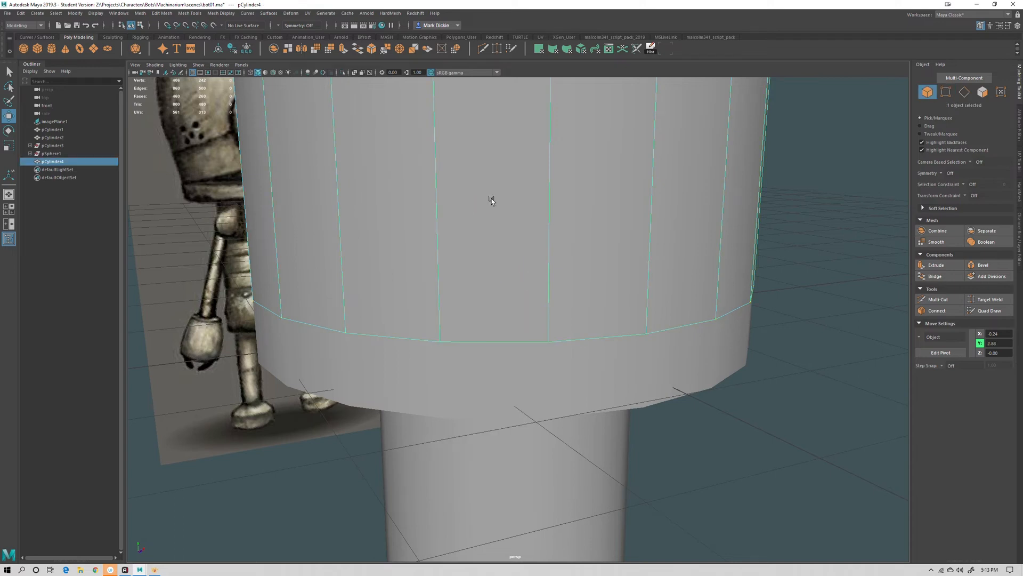
Save the scene as a new version named bot02.ma
left_click(7, 13)
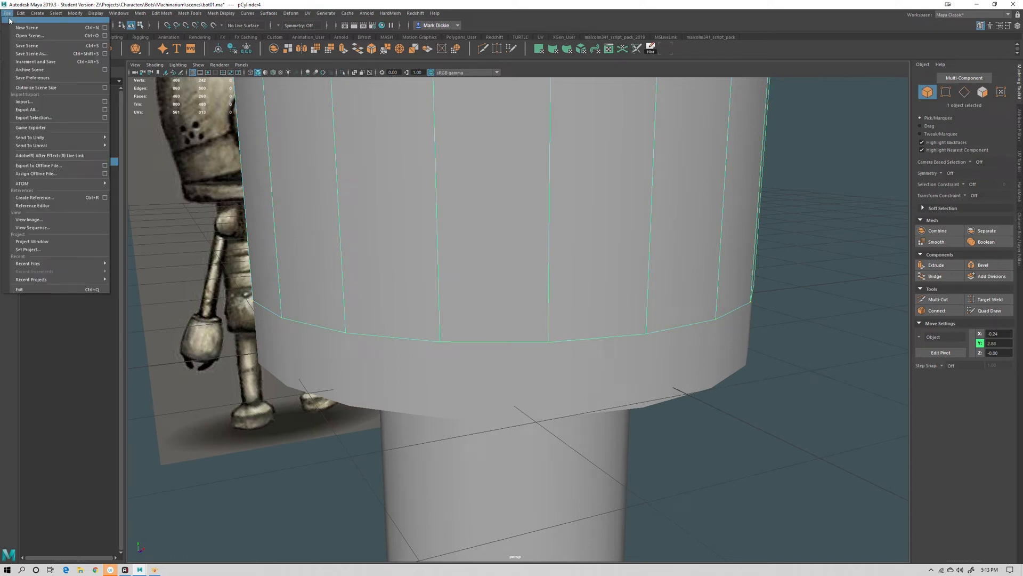
left_click(28, 49)
left_click(293, 245)
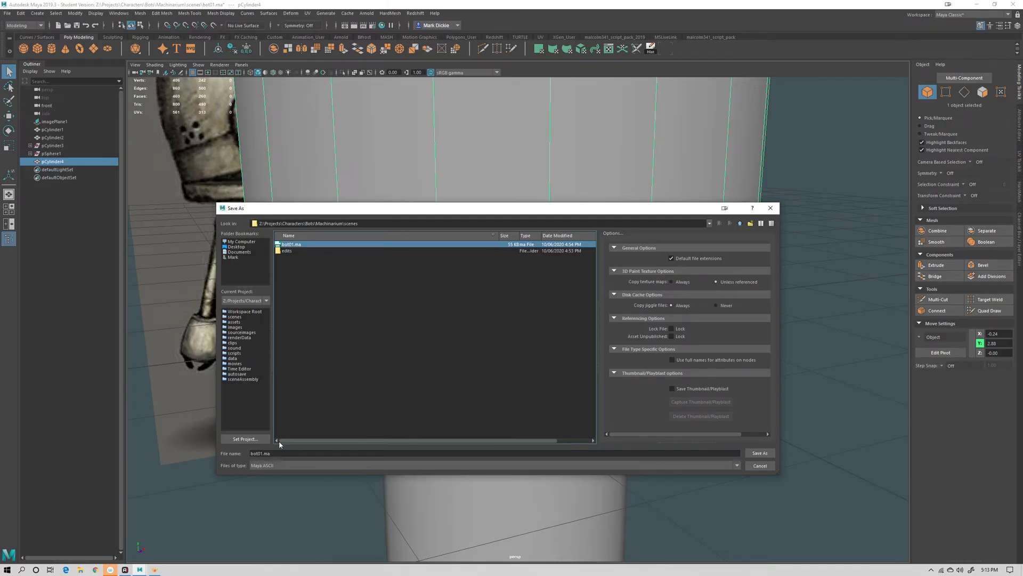
left_click_drag(272, 454, 261, 456)
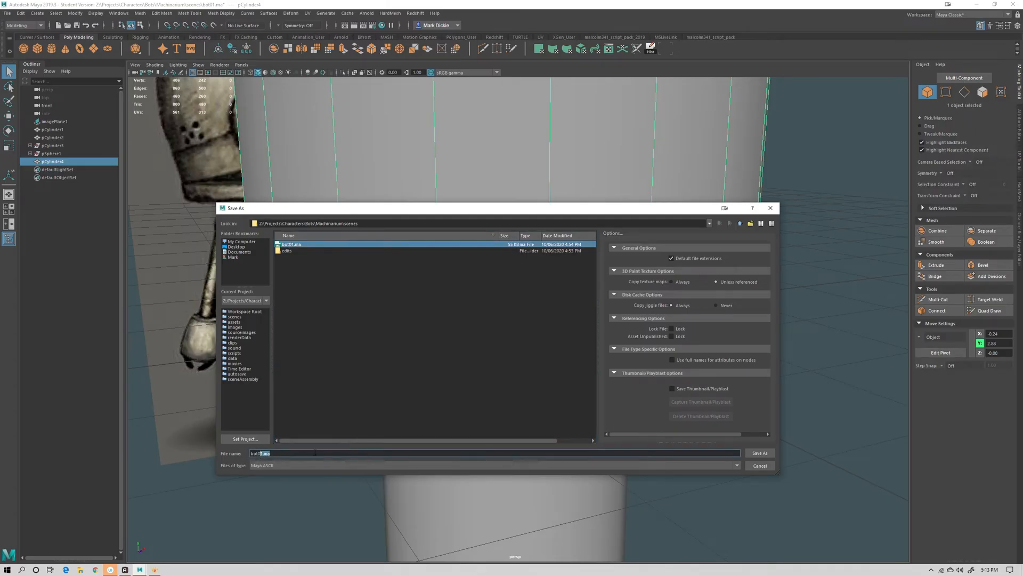
type("2")
left_click(762, 452)
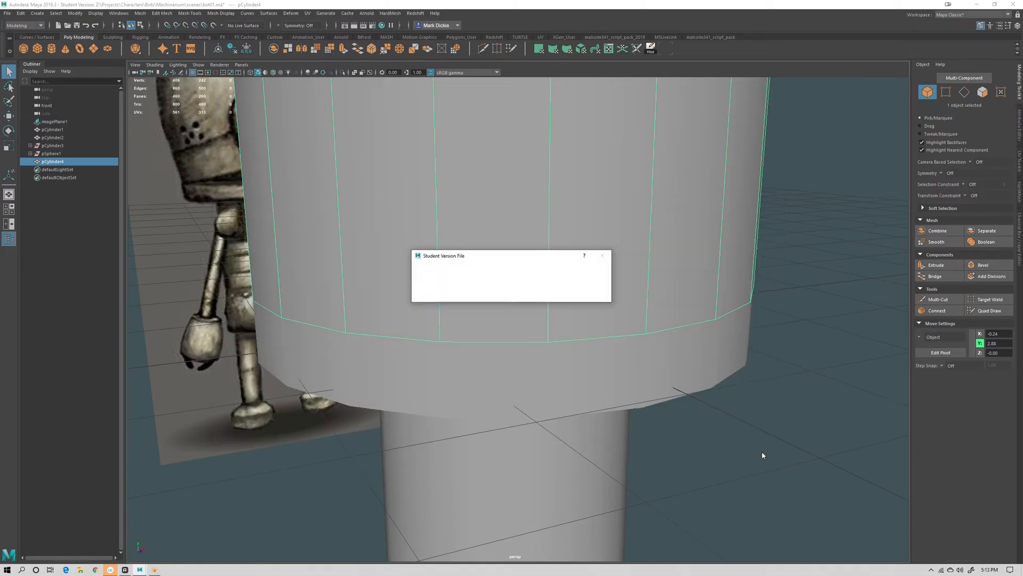
left_click(492, 292)
key("w")
key("f")
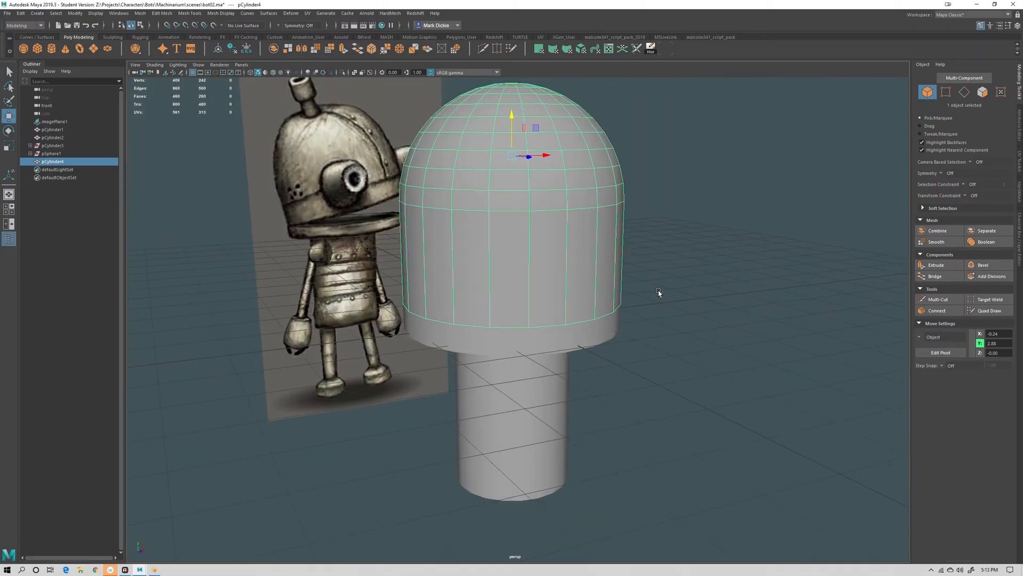
key("a")
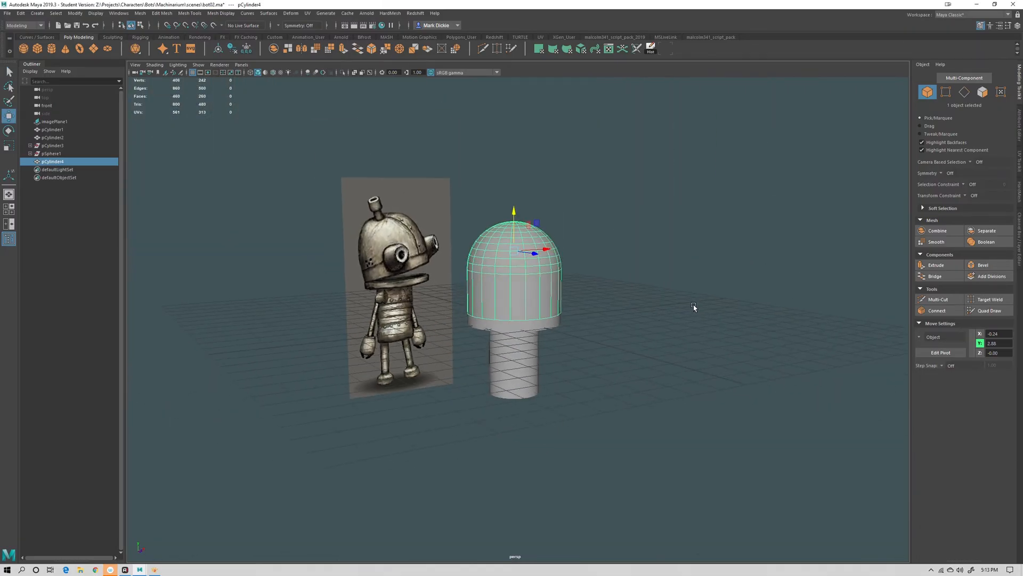
Inspect the dome's edge flow by orbiting around it and selecting one of its horizontal edge loops
left_click(649, 343)
left_click_drag(538, 256, 490, 303, "alt")
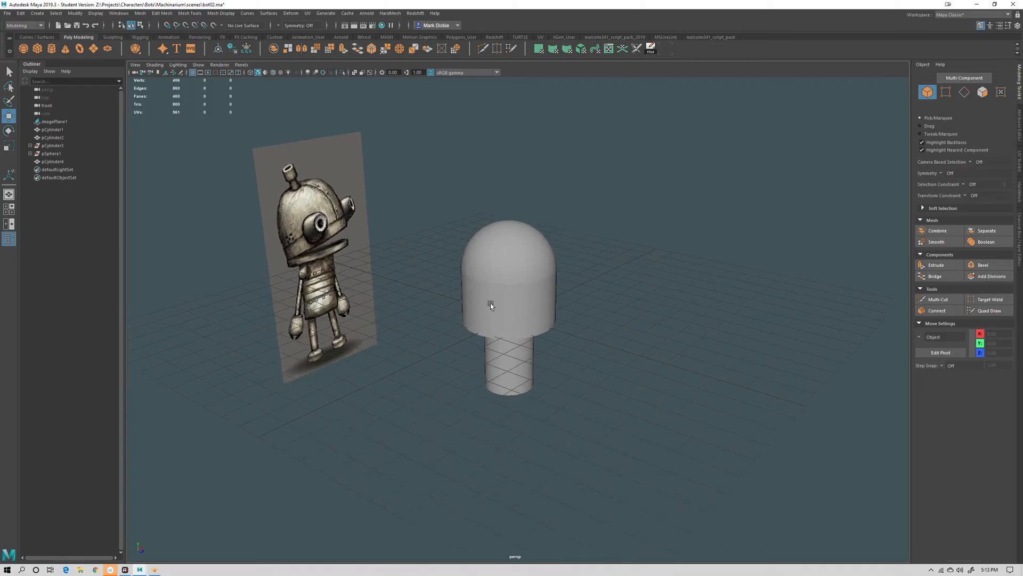
right_click_drag(490, 303, 591, 239, "alt")
left_click_drag(591, 240, 473, 269, "alt")
right_click_drag(473, 270, 527, 333, "alt")
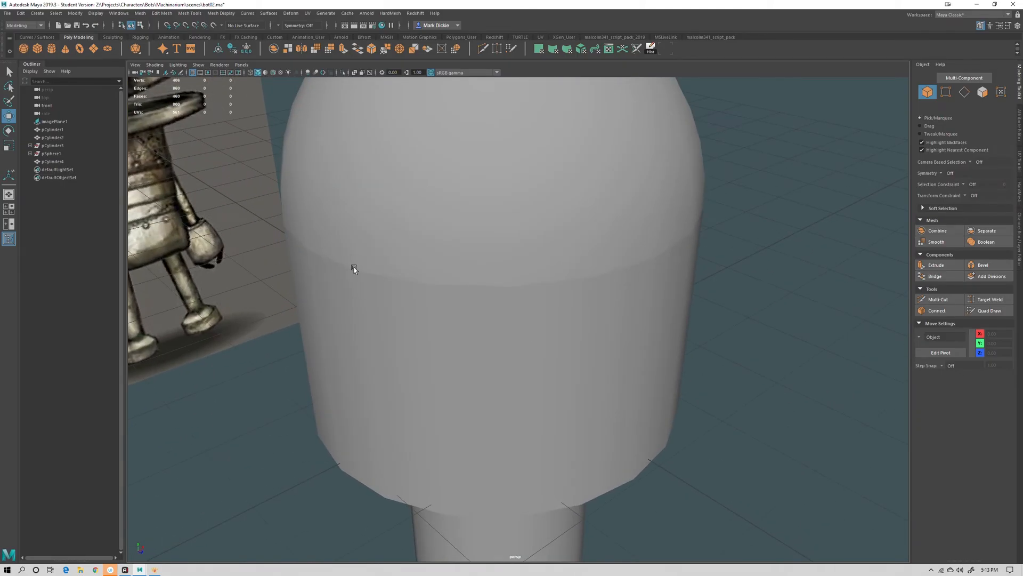
right_click_drag(416, 279, 421, 261)
double_click(412, 281)
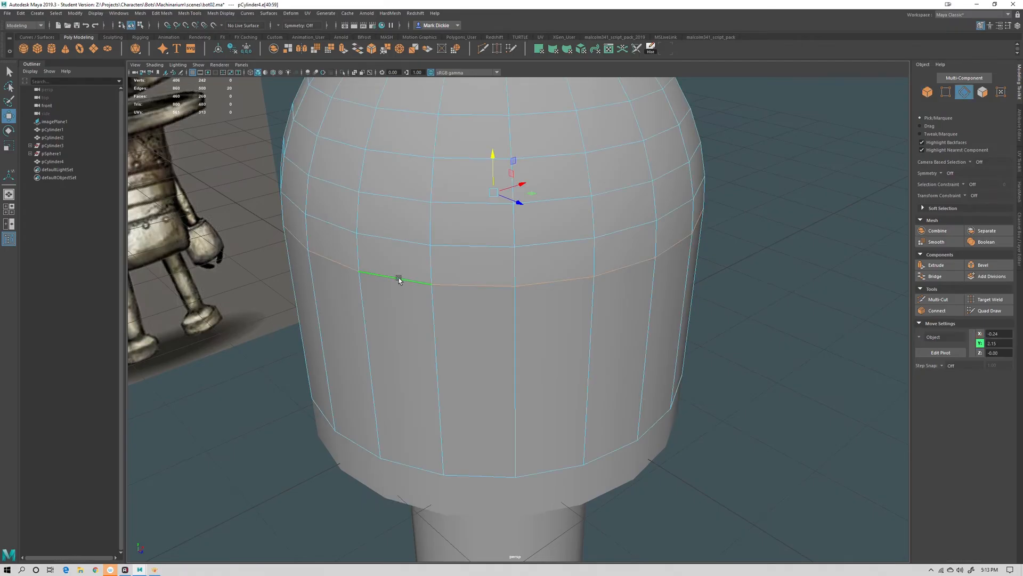
right_click_drag(609, 282, 639, 268)
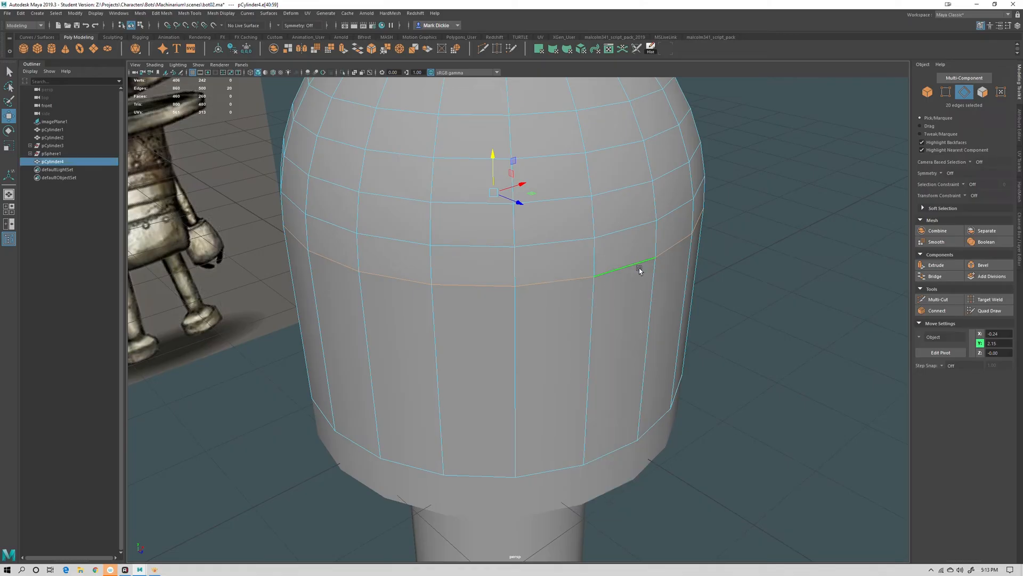
left_click(778, 265)
scroll(692, 325, "down", 5)
left_click_drag(659, 345, 648, 349, "alt")
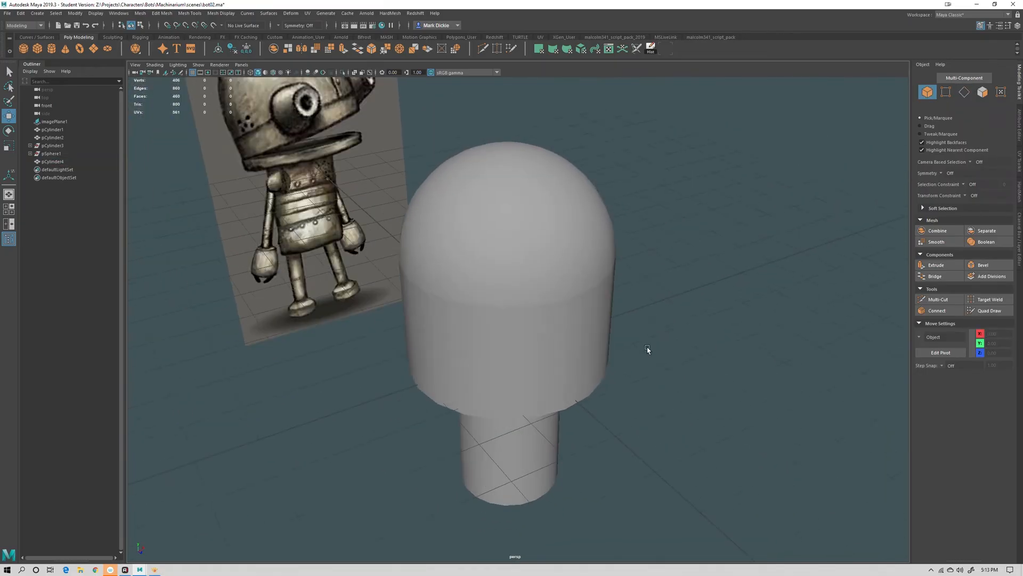
Select the dome's upper edges and apply Soften Edge to smooth their shading
left_click(538, 337)
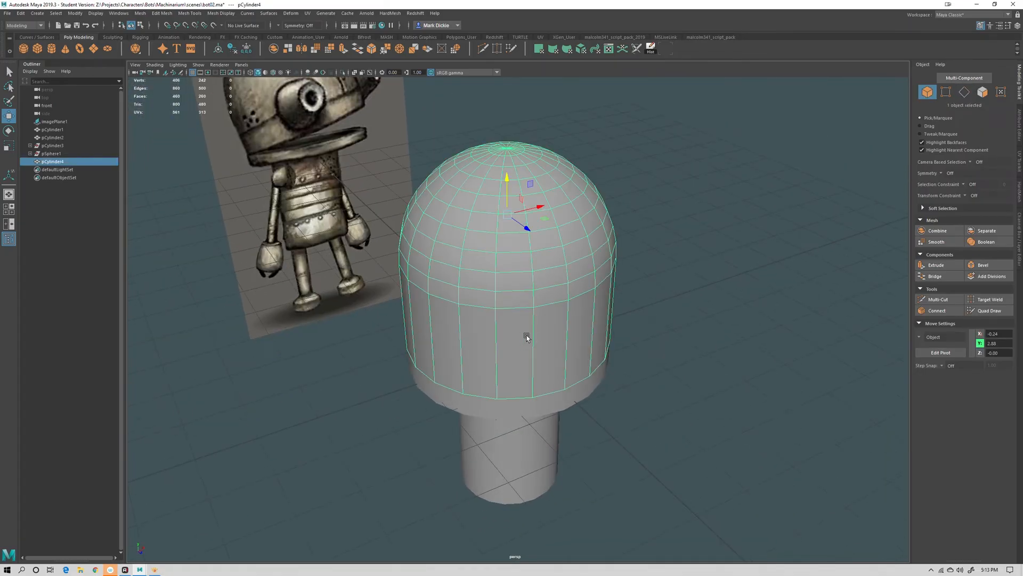
left_click_drag(524, 335, 500, 291, "alt")
right_click_drag(481, 223, 479, 195)
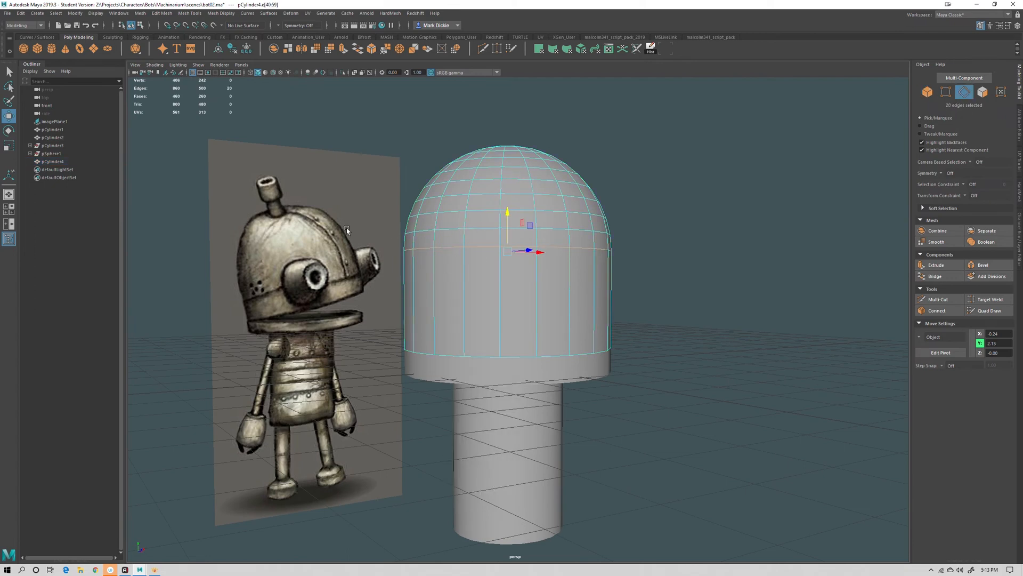
left_click_drag(338, 198, 672, 282)
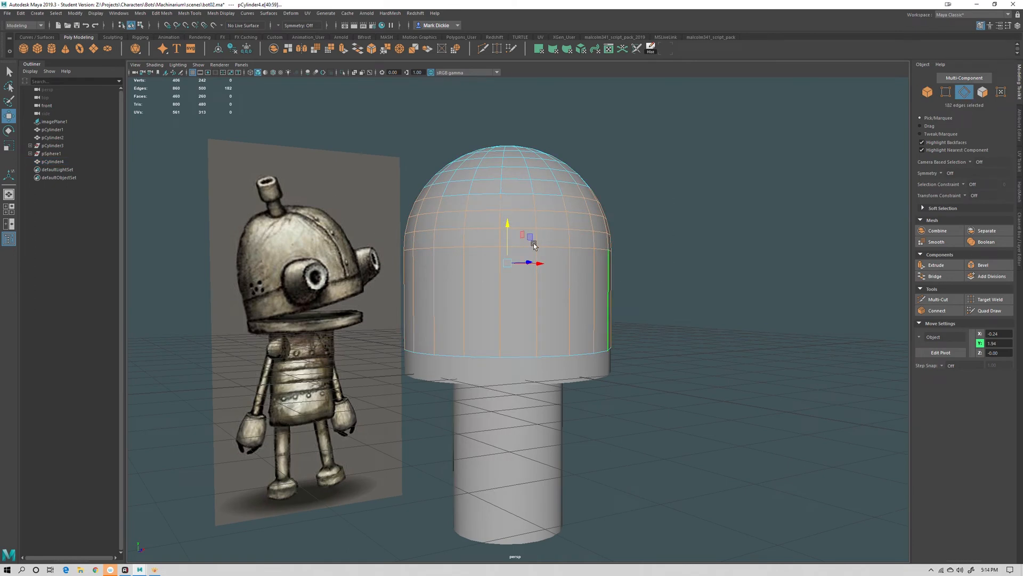
left_click(221, 13)
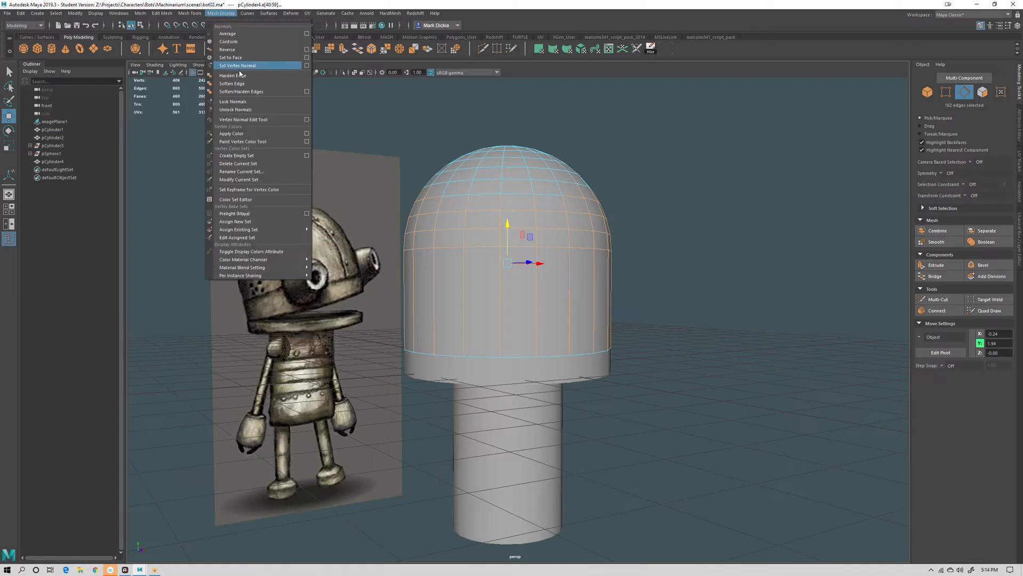
left_click(240, 85)
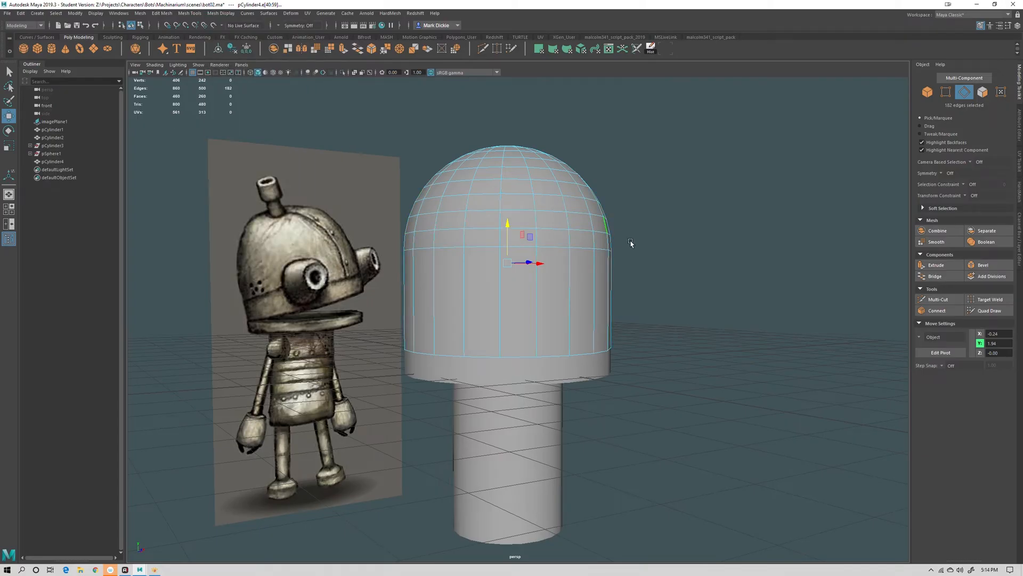
right_click_drag(461, 228, 503, 237)
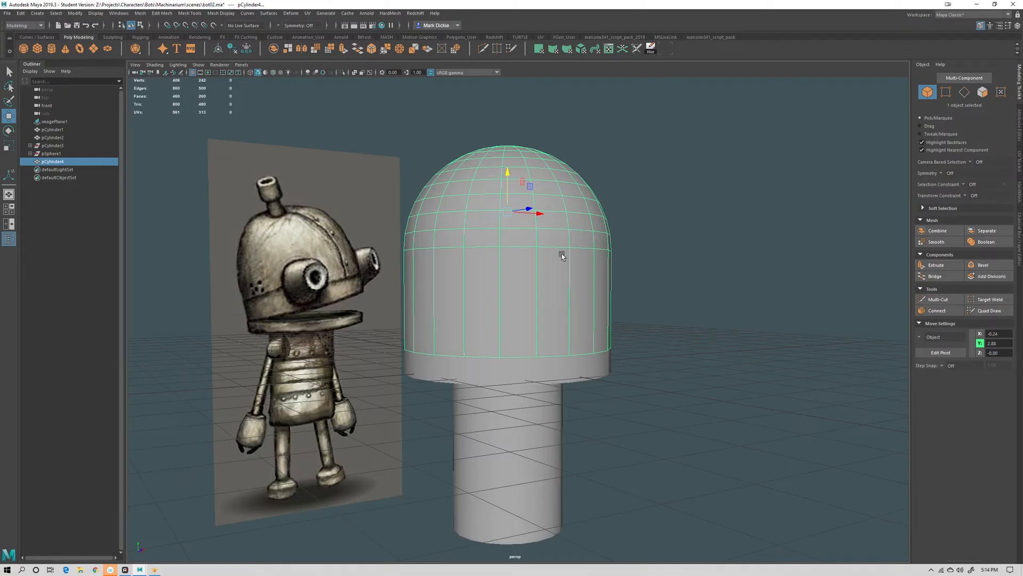
left_click(657, 241)
left_click_drag(656, 241, 537, 295, "alt")
scroll(669, 305, "up", 4)
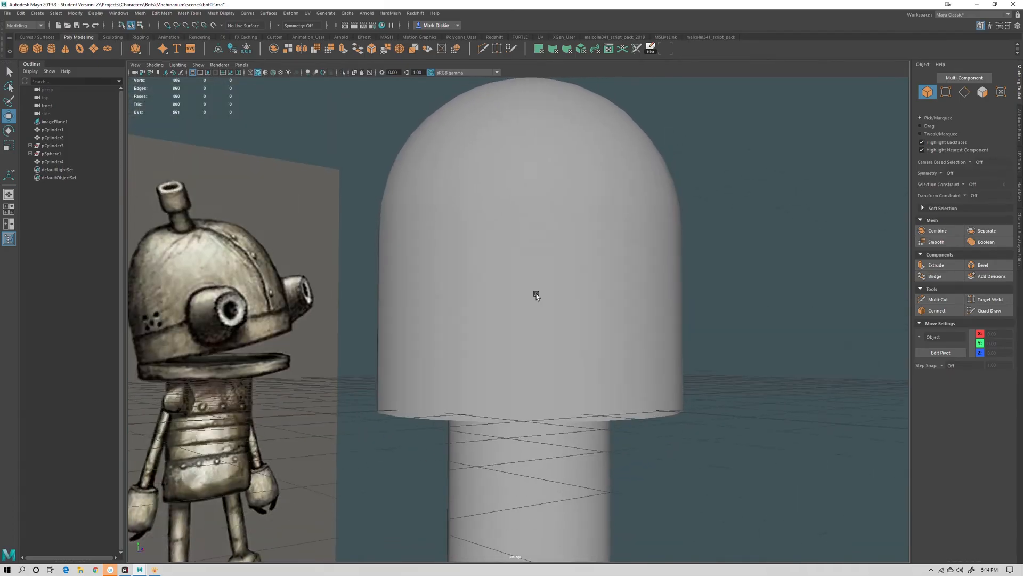
scroll(536, 295, "down", 2)
scroll(567, 292, "down", 4)
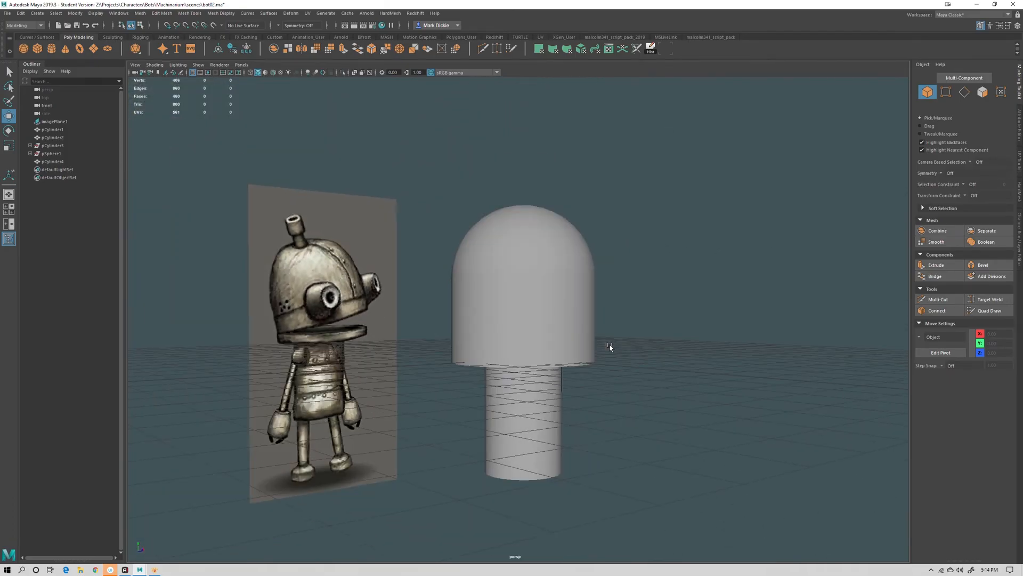
left_click_drag(610, 347, 610, 314, "alt")
scroll(619, 304, "down", 3)
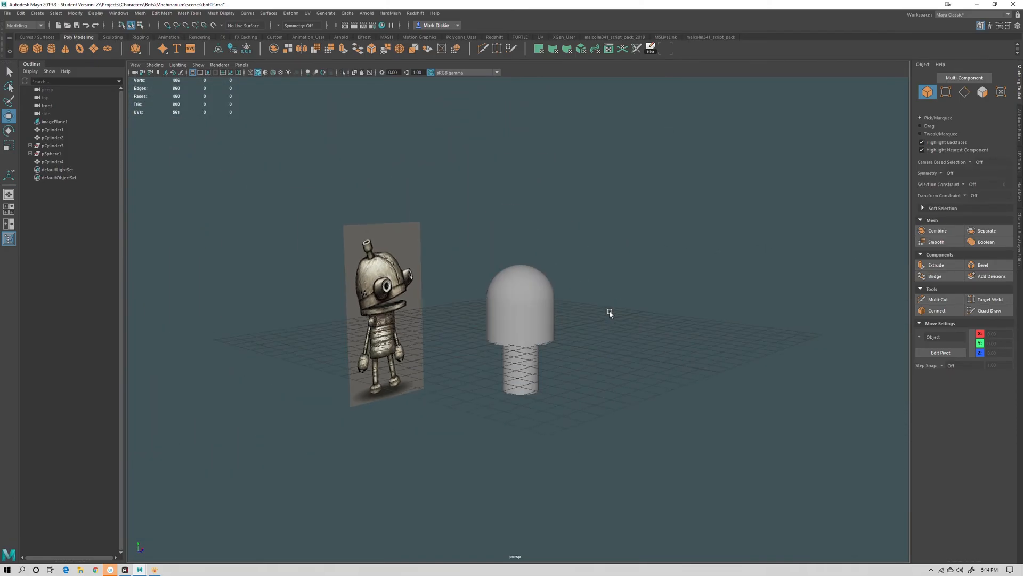
middle_click_drag(614, 324, 571, 274, "alt")
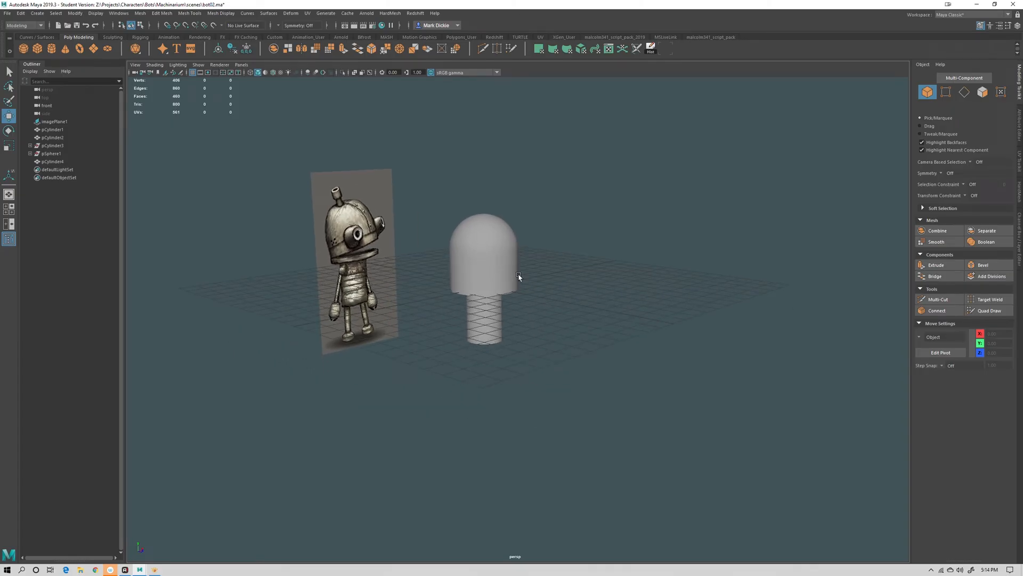
Duplicate the neck cylinder and move the copy up above the dome
left_click(498, 321)
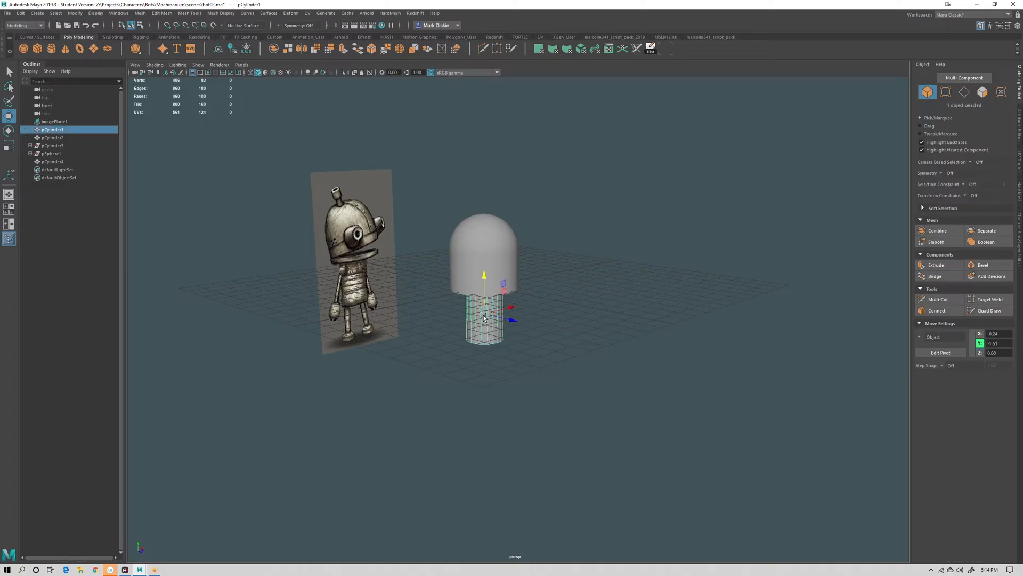
scroll(561, 299, "up", 5)
key("ctrl+d")
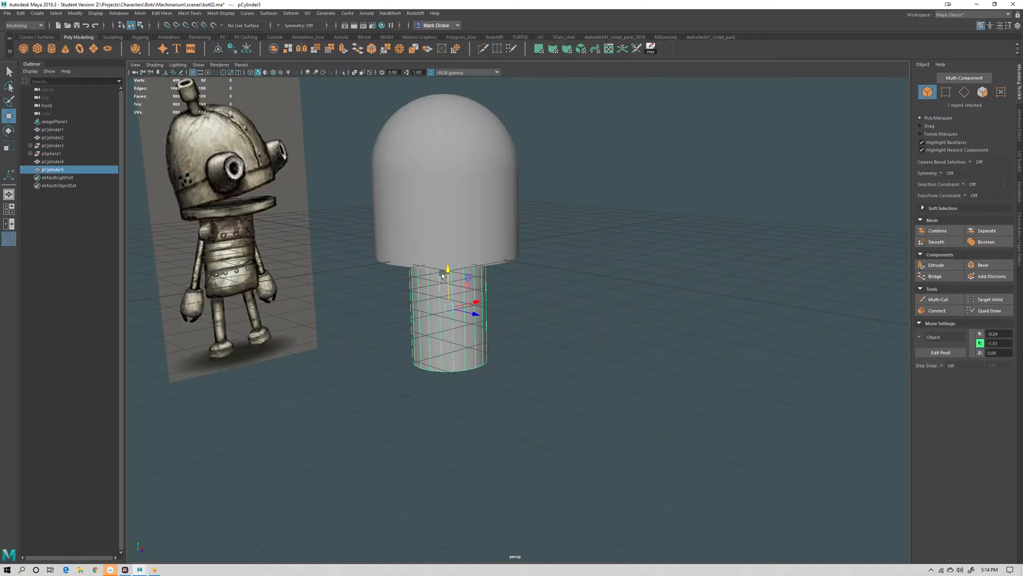
left_click_drag(447, 269, 412, 61)
middle_click_drag(475, 136, 462, 187, "alt")
scroll(493, 314, "down", 3)
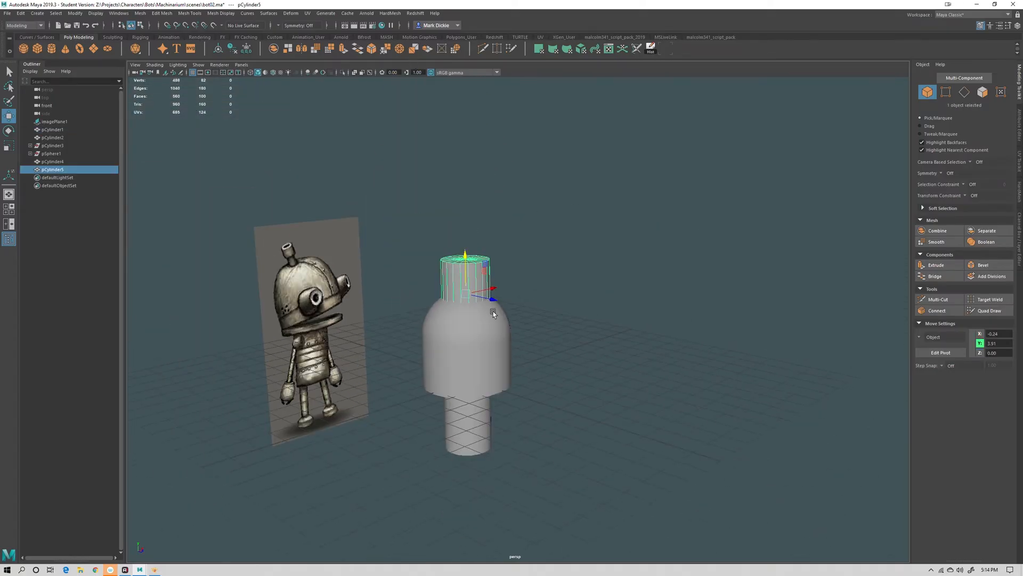
left_click_drag(465, 272, 423, 210)
key("r")
key("w")
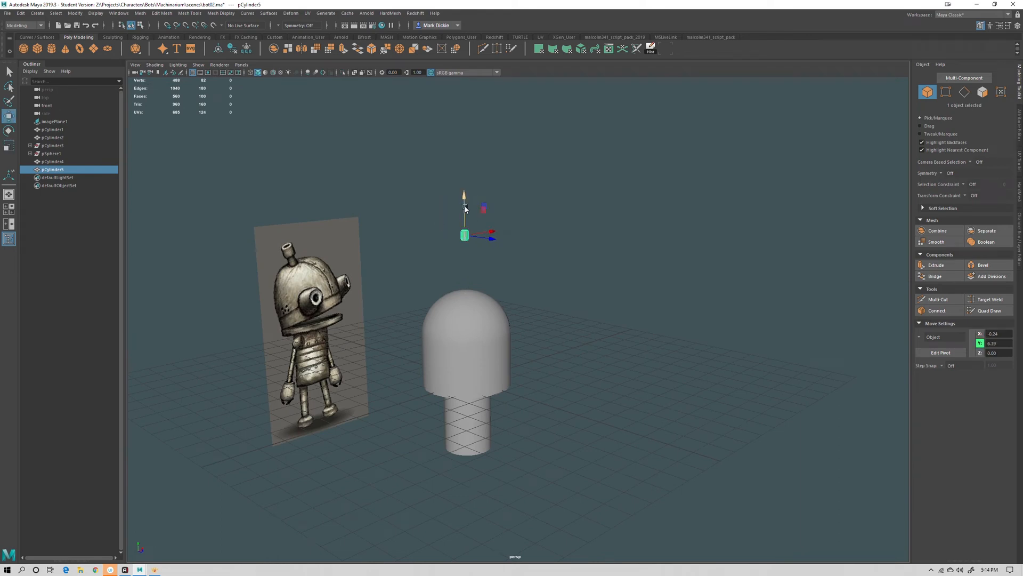
left_click_drag(466, 224, 473, 256)
Scale the copy to about 0.14, 0.20, 0.14 and set it onto the top of the dome as an antenna
key("r")
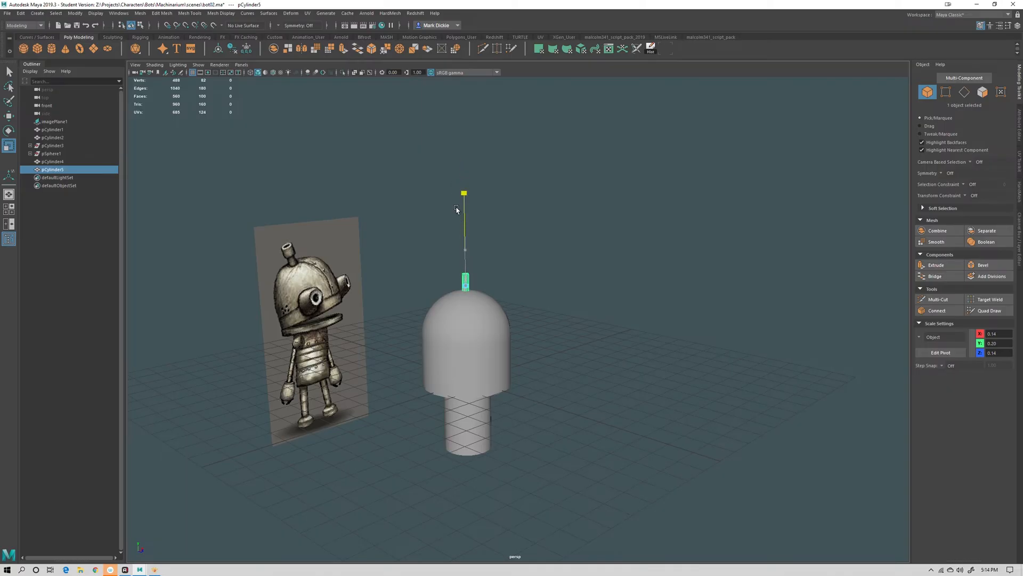
right_click_drag(459, 236, 544, 292, "alt")
key("w")
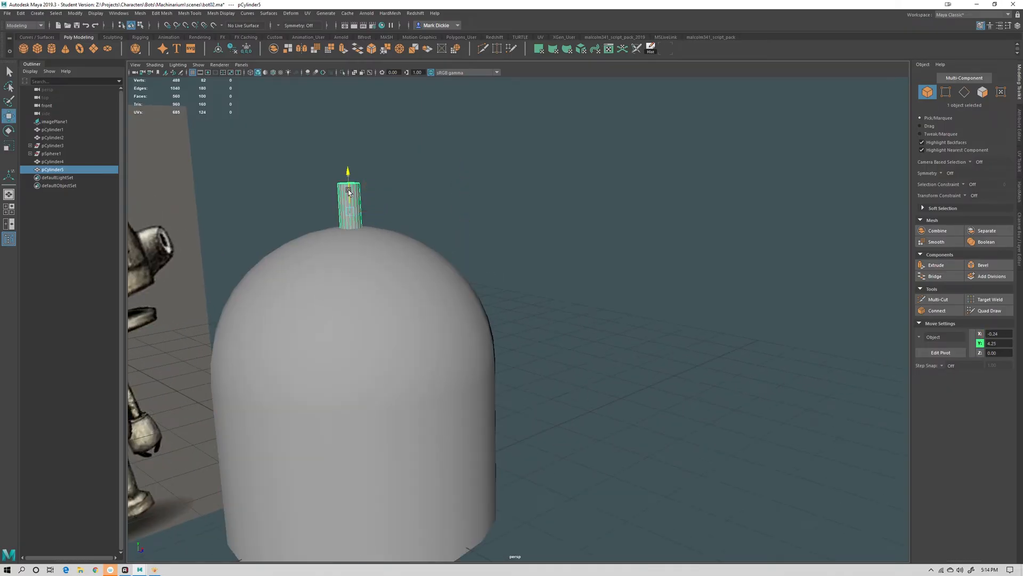
left_click_drag(350, 193, 426, 329)
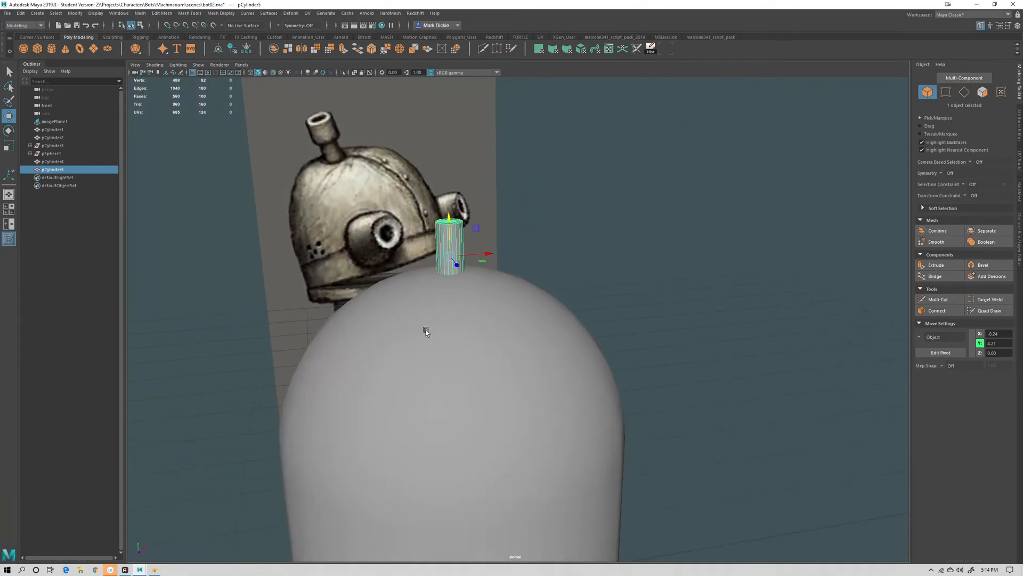
right_click_drag(358, 233, 425, 247, "alt")
middle_click_drag(425, 248, 477, 366, "alt")
left_click_drag(510, 299, 466, 306, "alt")
scroll(479, 311, "up", 3)
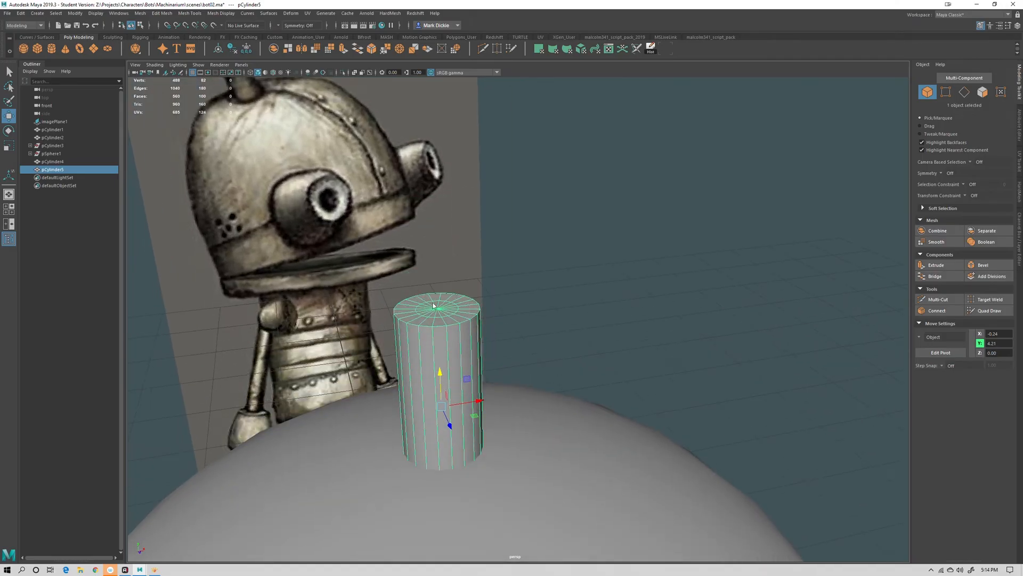
Select the antenna's top cap faces and extrude them outward into a wider rim
right_click_drag(433, 302, 435, 322)
left_click_drag(395, 293, 282, 424)
left_click_drag(494, 343, 491, 377, "alt")
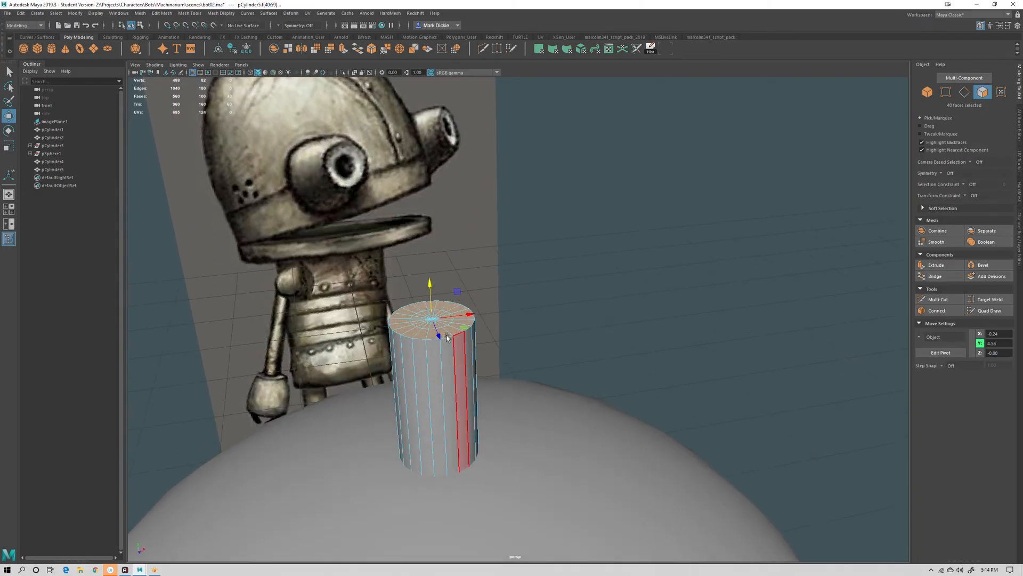
left_click_drag(447, 337, 533, 367, "alt")
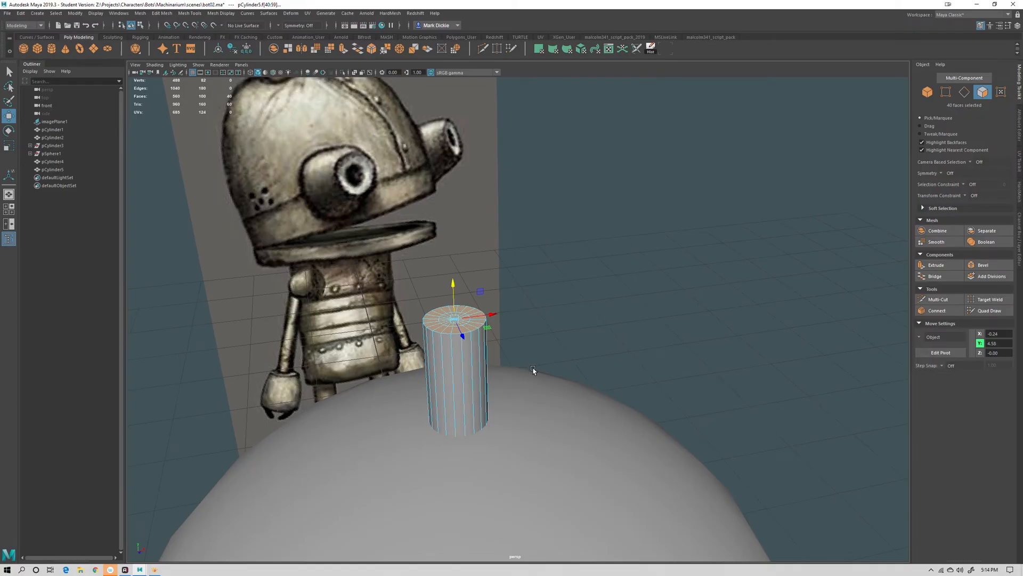
key("r")
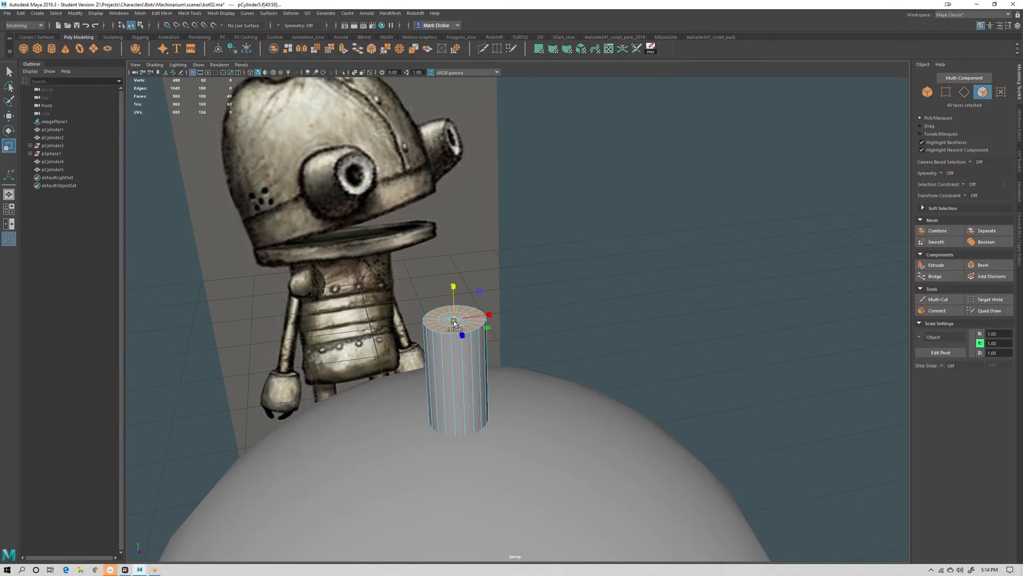
left_click_drag(456, 320, 477, 324)
scroll(578, 350, "down", 5)
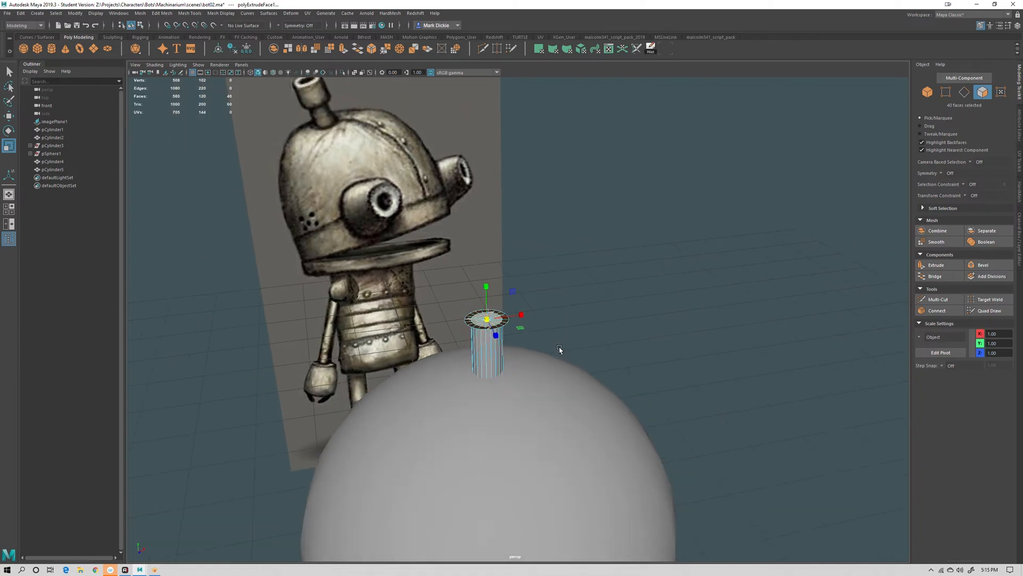
Extrude the rim faces upward into a thicker cap and lower it to about Y 4.75
key("w")
left_click_drag(487, 287, 488, 274)
key("ctrl+z")
left_click_drag(577, 344, 578, 324, "alt")
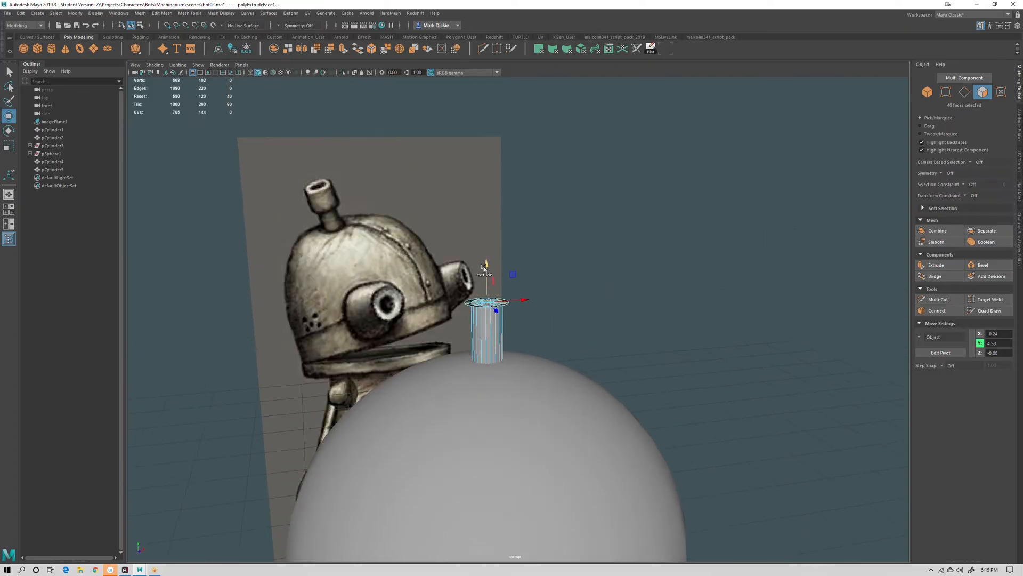
left_click_drag(487, 262, 486, 223, "shift")
scroll(623, 305, "up", 5)
left_click_drag(610, 314, 607, 384, "alt")
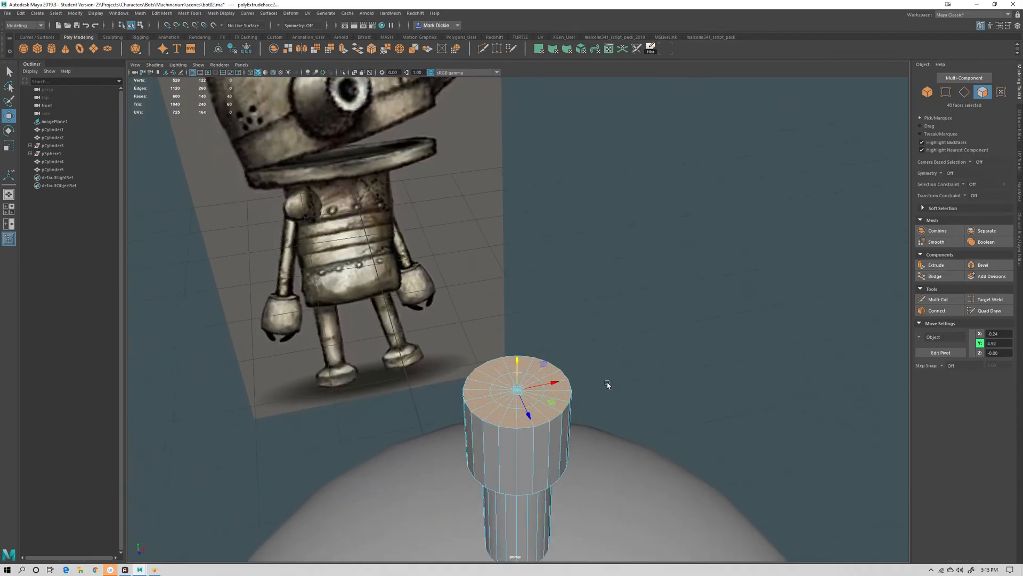
right_click_drag(501, 337, 501, 360)
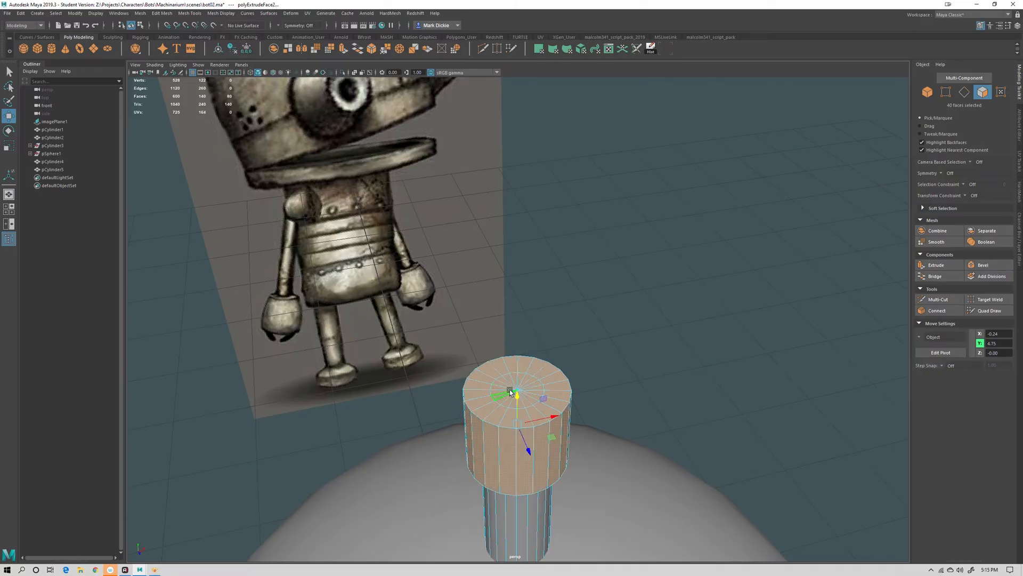
Select the cap's inner top faces and examine them in wireframe and X-ray display
left_click_drag(510, 387, 522, 395)
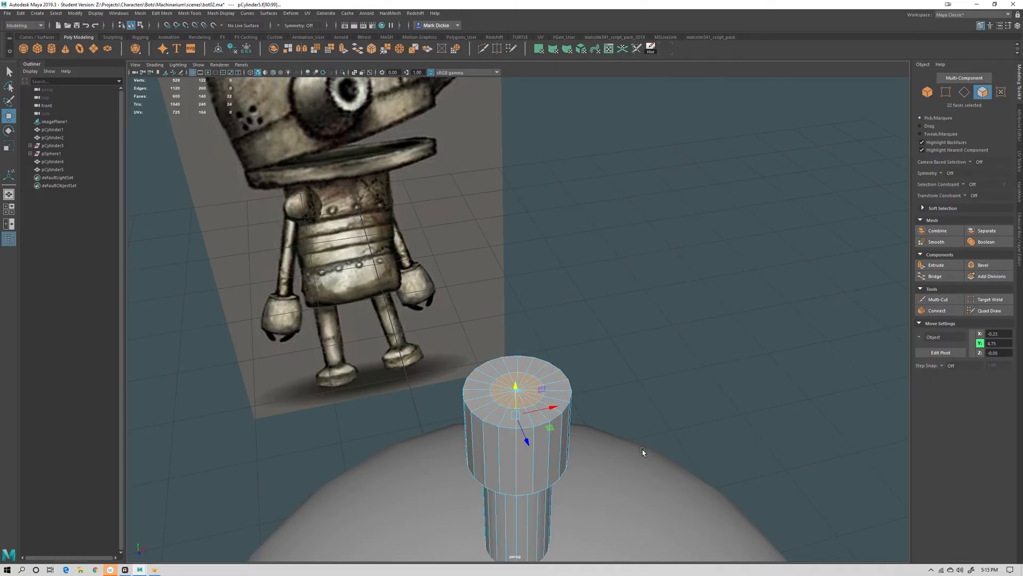
key("q")
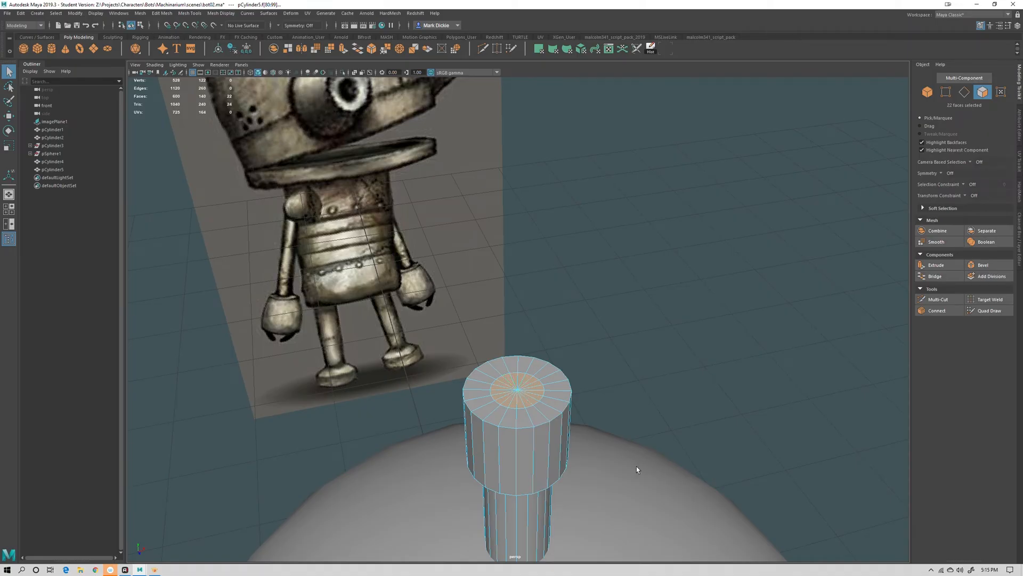
key("4")
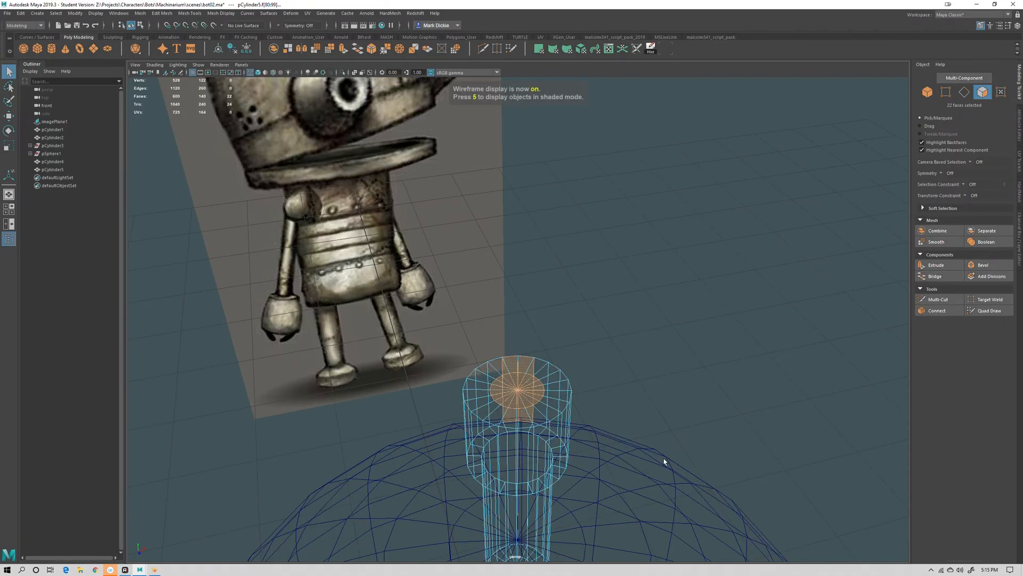
left_click_drag(664, 461, 651, 459, "alt")
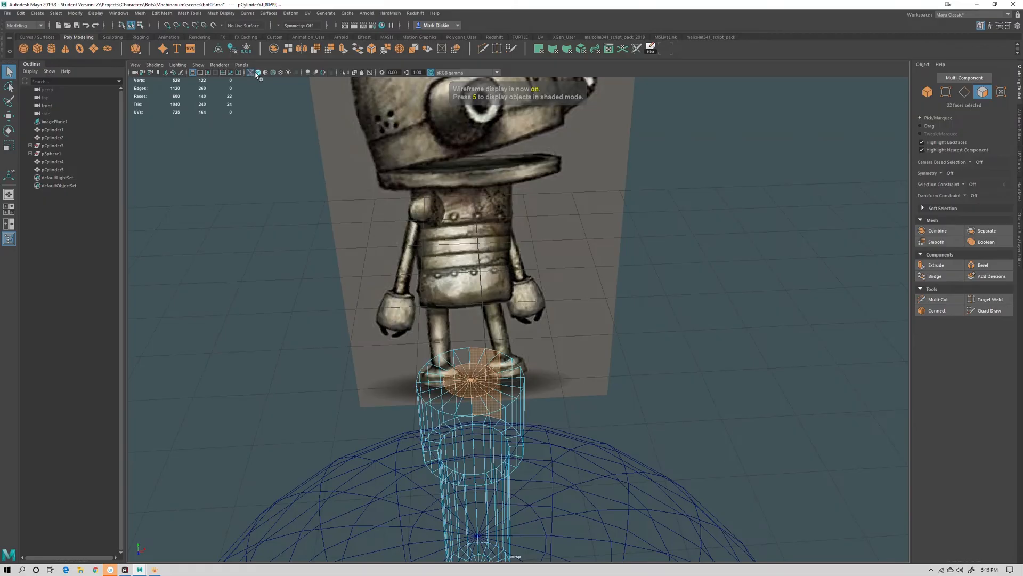
left_click(257, 73)
left_click(250, 73)
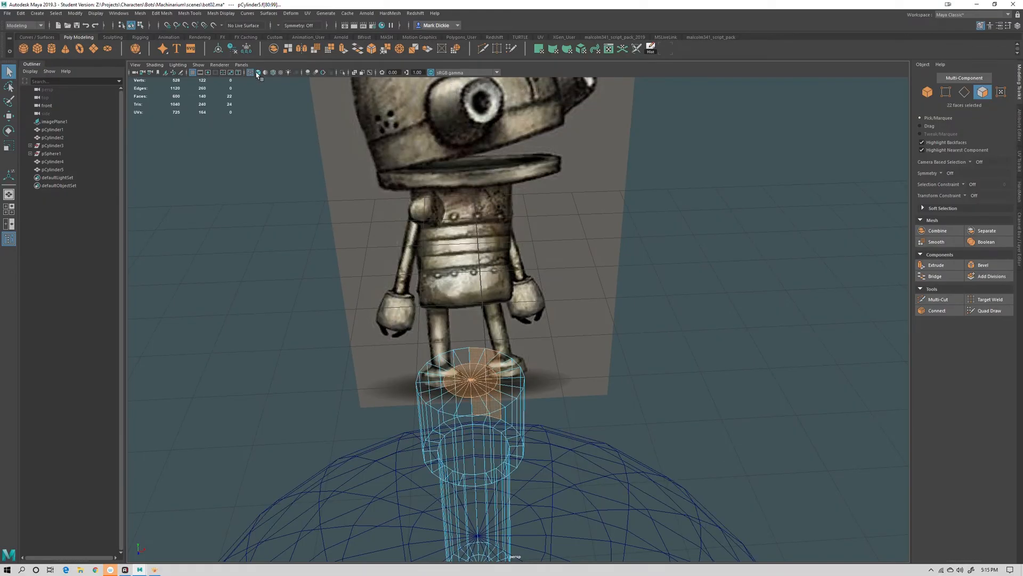
left_click(257, 73)
left_click(250, 72)
key("4")
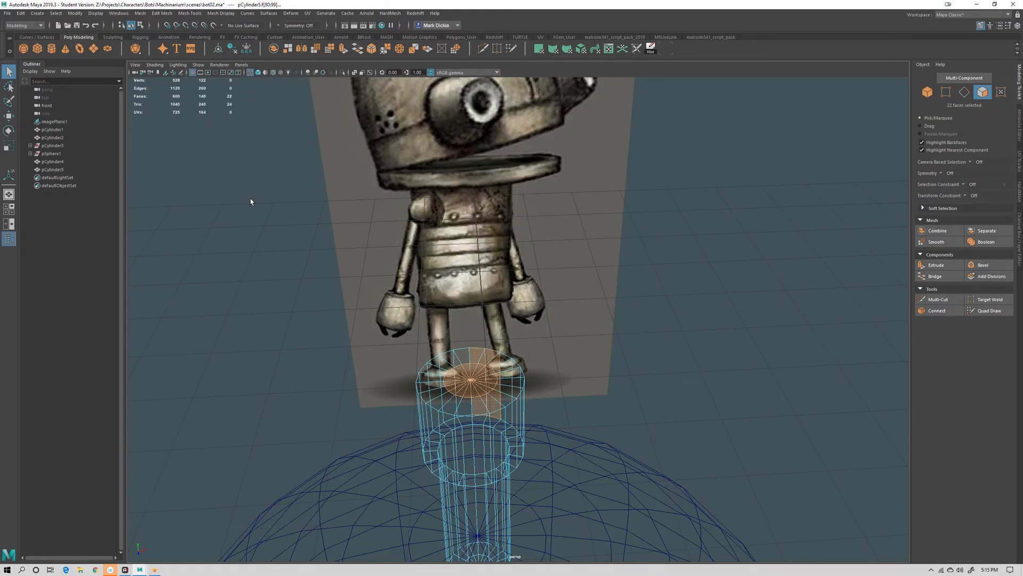
Toggle between wireframe and shaded display to inspect the antenna cap's selected faces
key("5")
key("4")
key("5")
key("4")
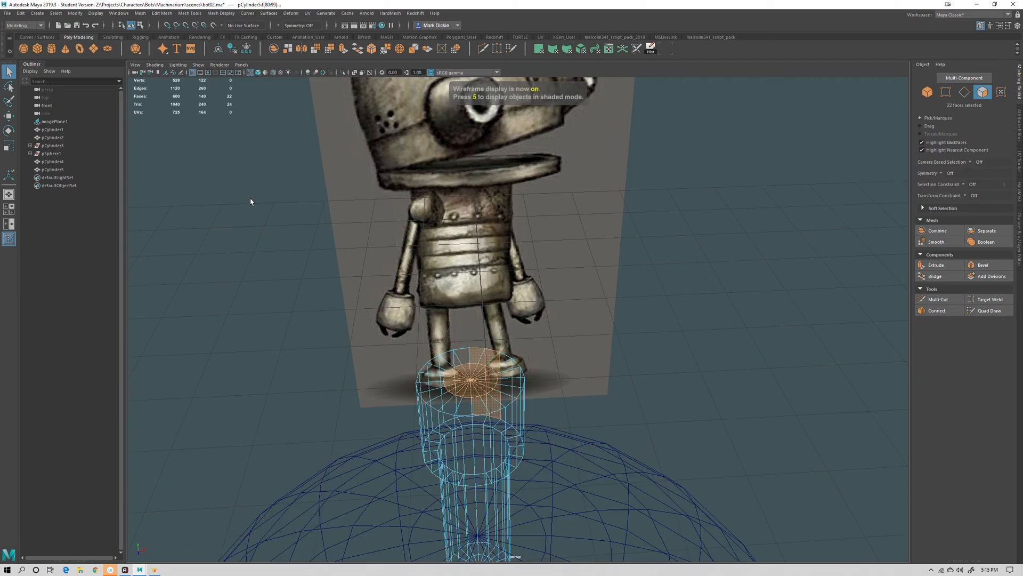
key("5")
key("4")
key("5")
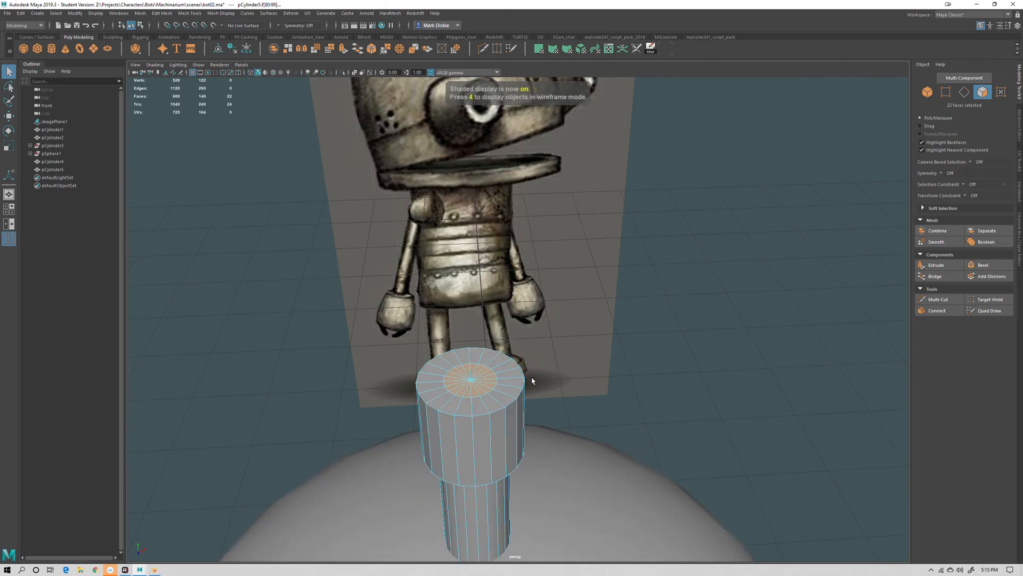
key("4")
mouse_move(628, 429)
left_mouse_down("alt")
mouse_move(505, 402)
mouse_move(462, 337)
mouse_move(441, 336)
left_mouse_up("alt")
key("5")
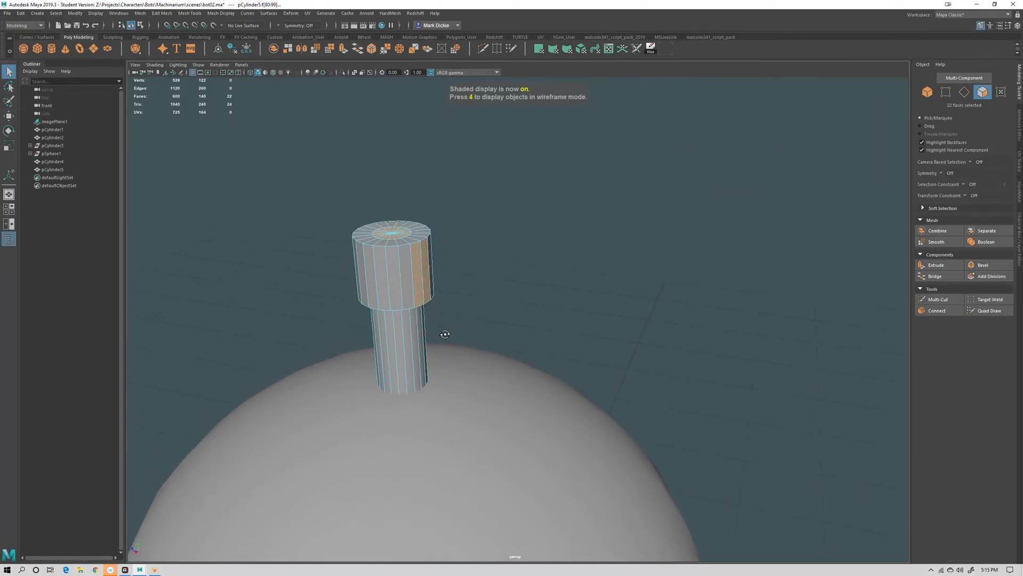
Deselect the outer rim faces, keeping only the cap's inner top faces, and scale them slightly
left_click_drag(457, 259, 420, 284, "ctrl")
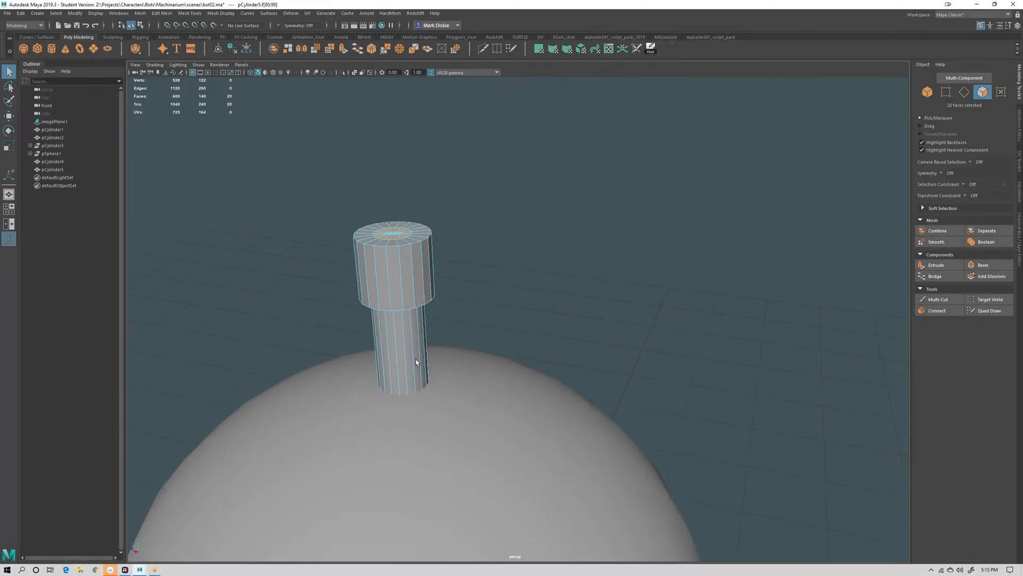
left_click_drag(416, 359, 524, 359, "alt")
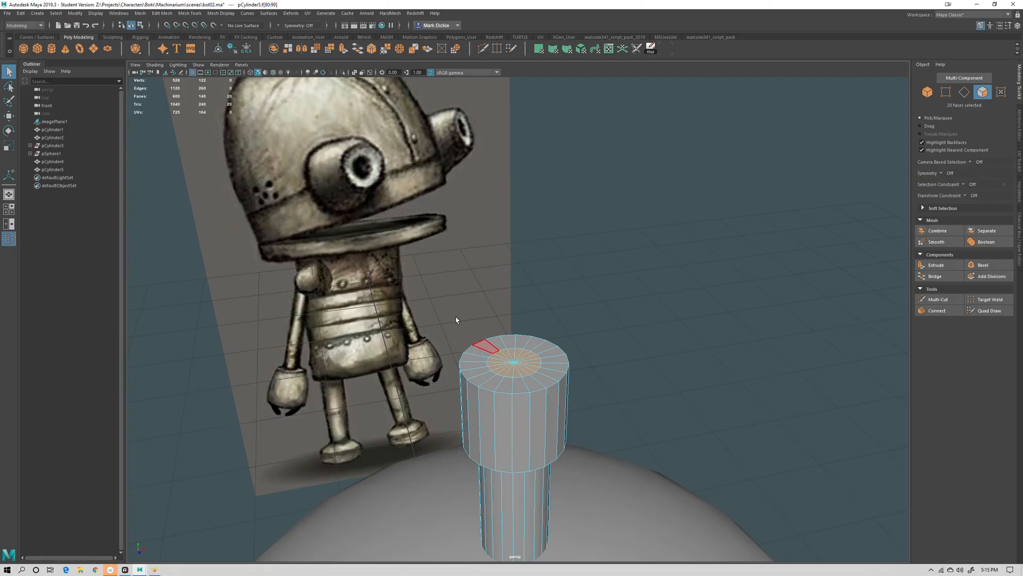
right_click_drag(455, 320, 583, 397, "alt")
middle_click_drag(583, 398, 500, 379, "alt")
key("r")
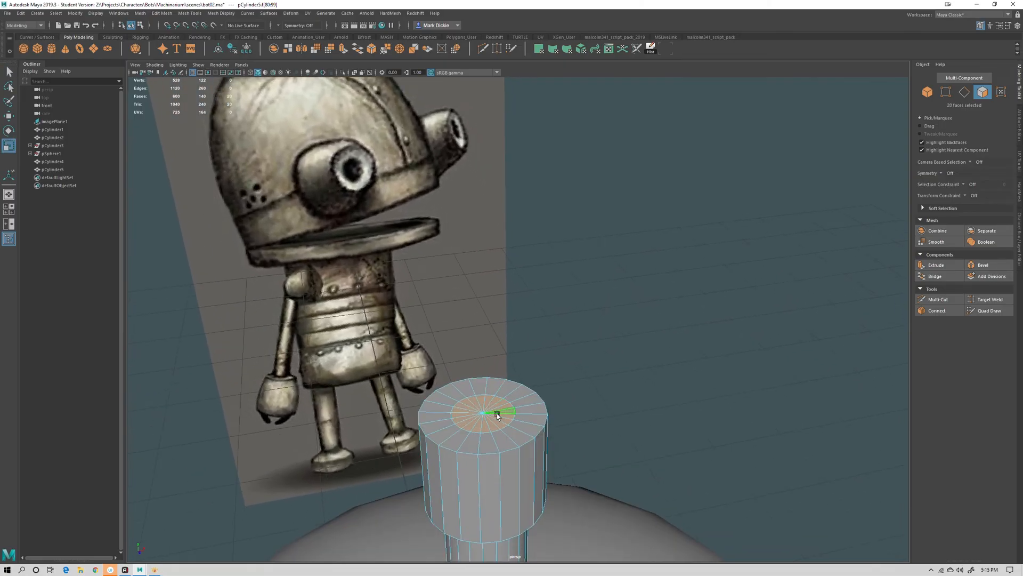
left_click_drag(482, 413, 509, 420)
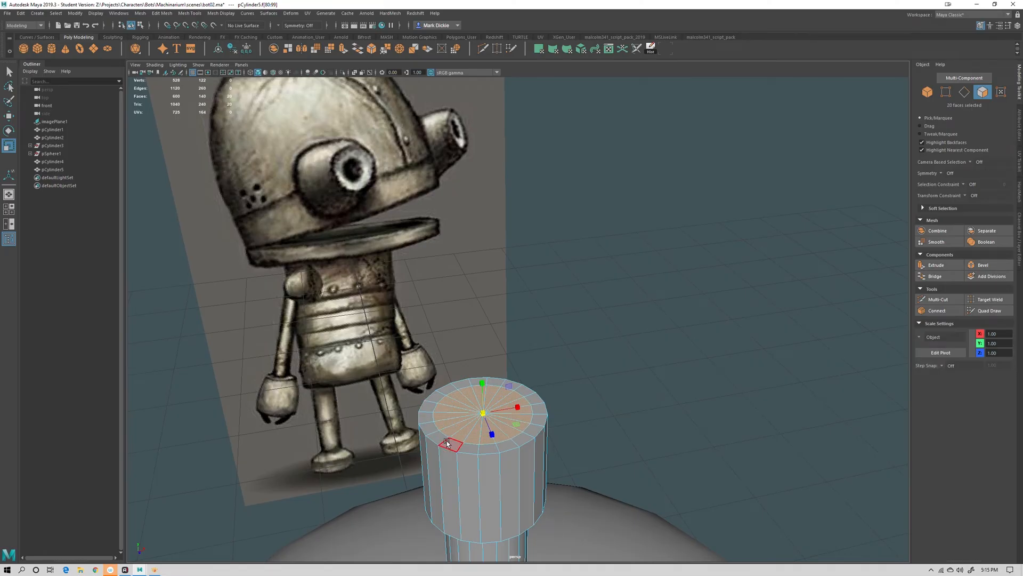
right_click_drag(445, 441, 350, 285, "alt")
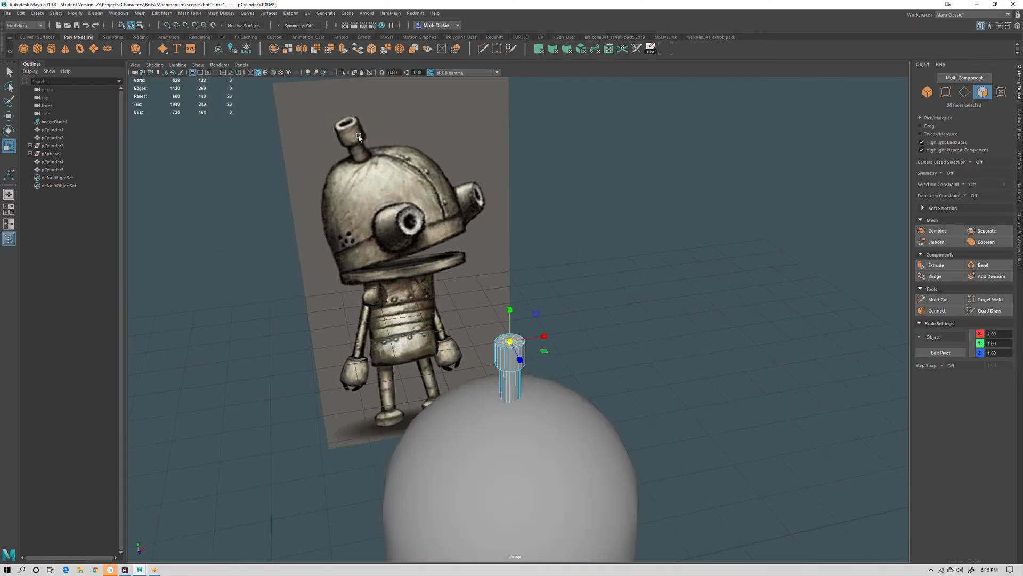
right_click_drag(359, 137, 486, 397, "alt")
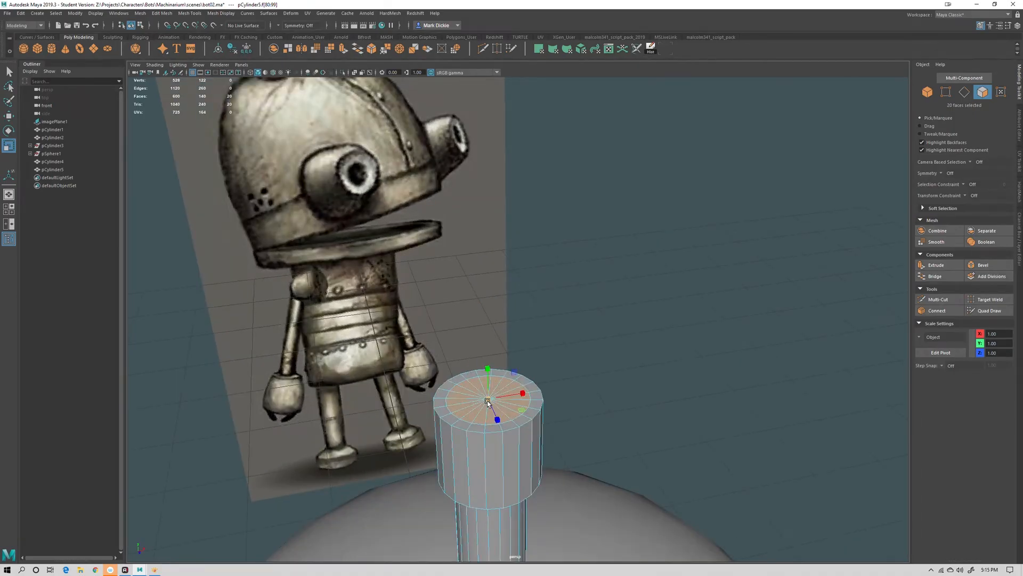
Extrude the inner top faces and sink them into the cap to about Y 4.34, hollowing the antenna tip
key("w")
left_click_drag(534, 397, 553, 440, "alt")
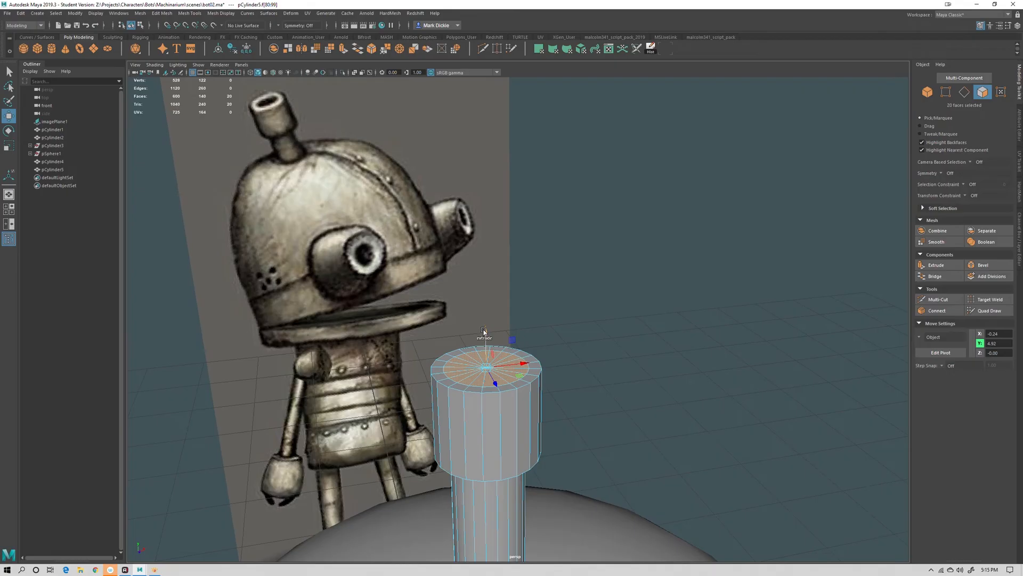
left_click_drag(485, 329, 492, 361, "shift")
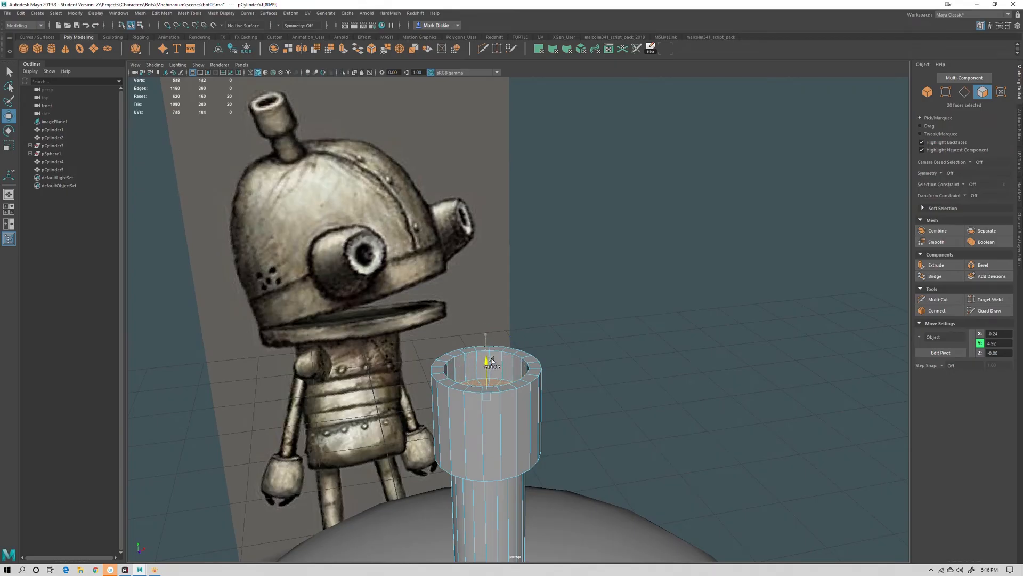
scroll(492, 367, "down", 5)
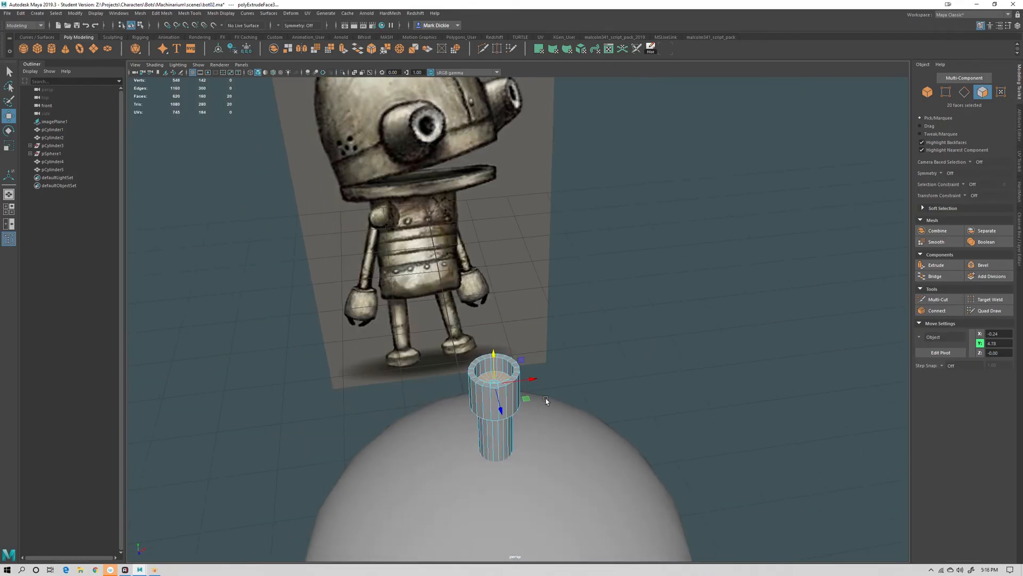
left_click_drag(495, 357, 533, 414)
scroll(536, 416, "up", 6)
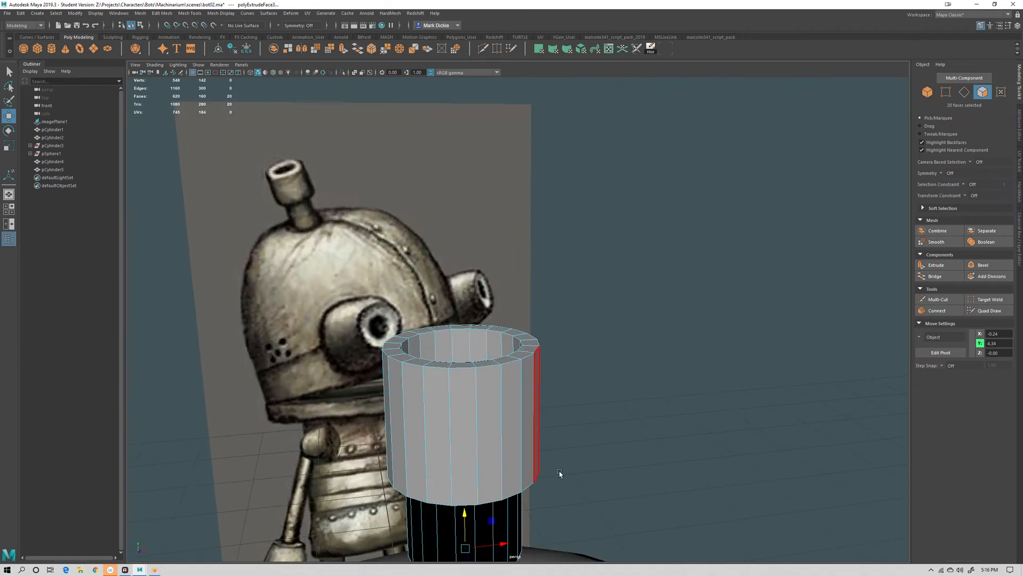
left_click_drag(559, 473, 443, 386, "alt")
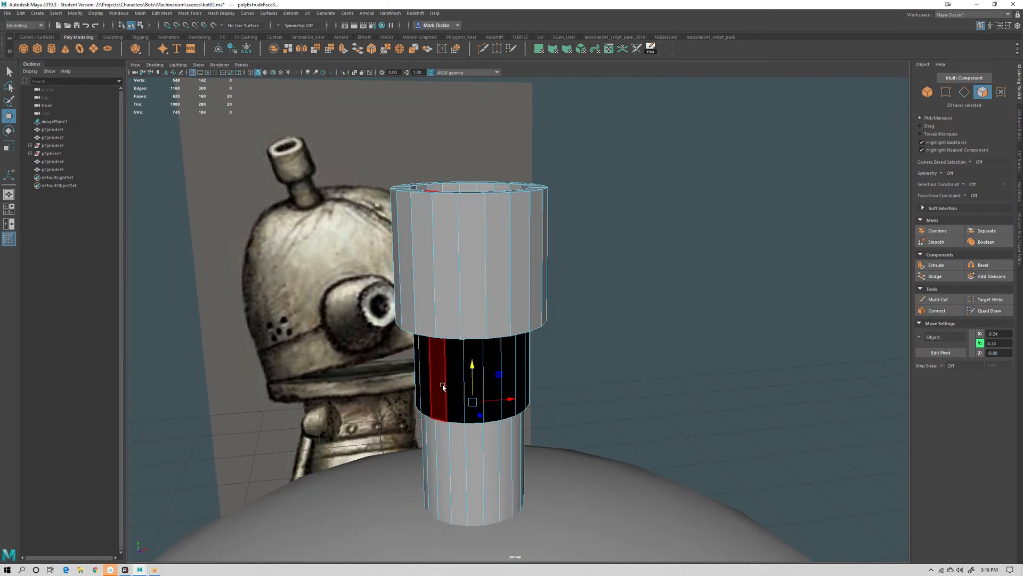
left_click_drag(514, 381, 481, 340, "alt")
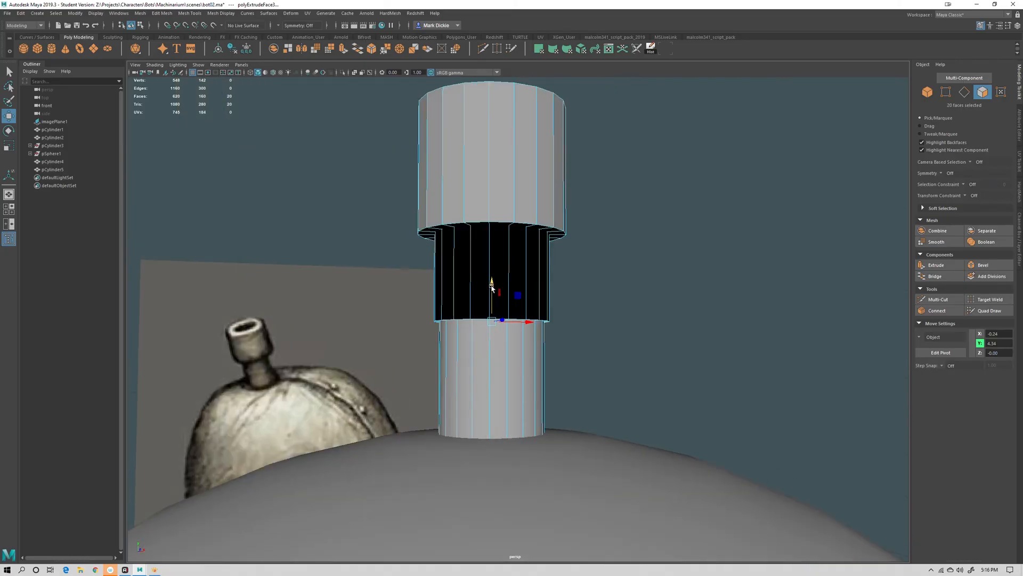
left_click_drag(493, 291, 557, 284)
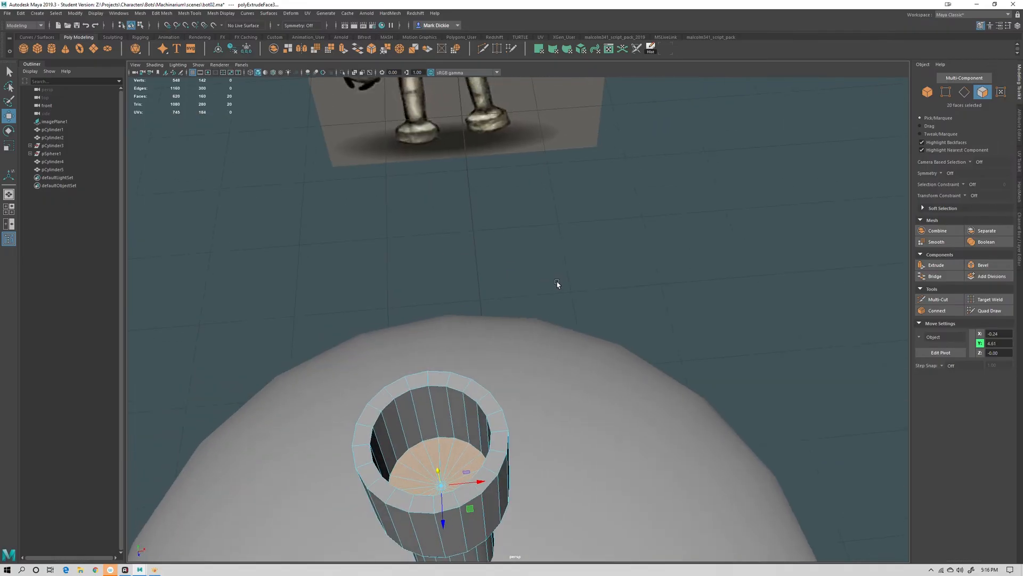
Leave component mode and select the antenna cylinder as a whole object
left_click(562, 372)
right_click_drag(562, 372, 541, 315, "alt")
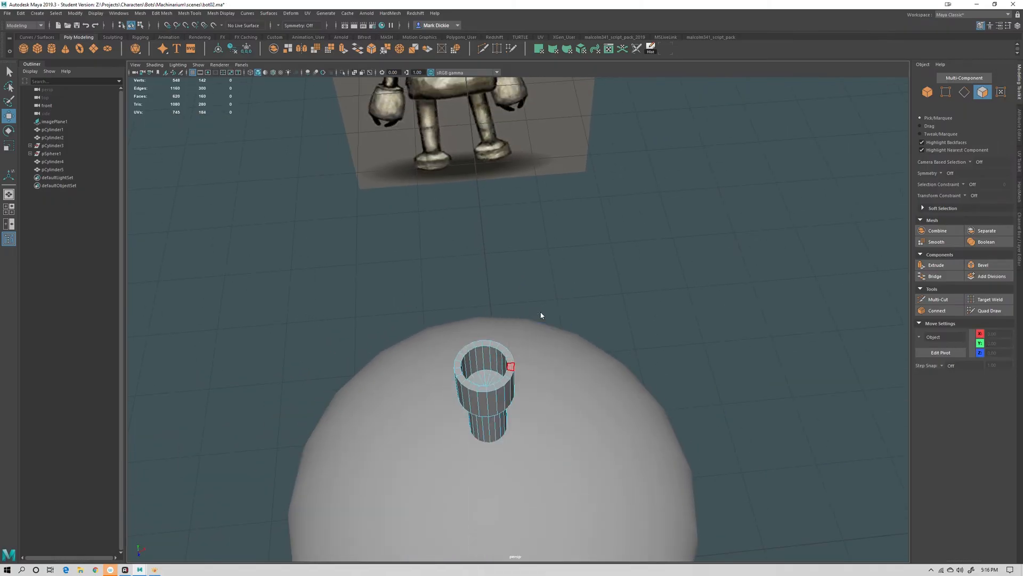
left_click_drag(541, 316, 699, 361, "alt")
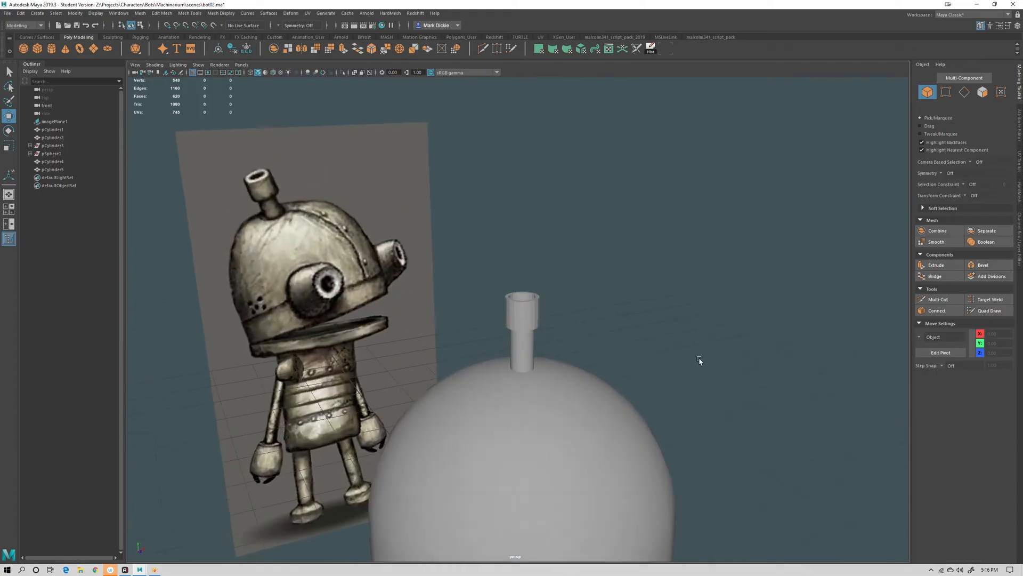
scroll(525, 297, "up", 3)
left_click(520, 307)
scroll(601, 328, "up", 3)
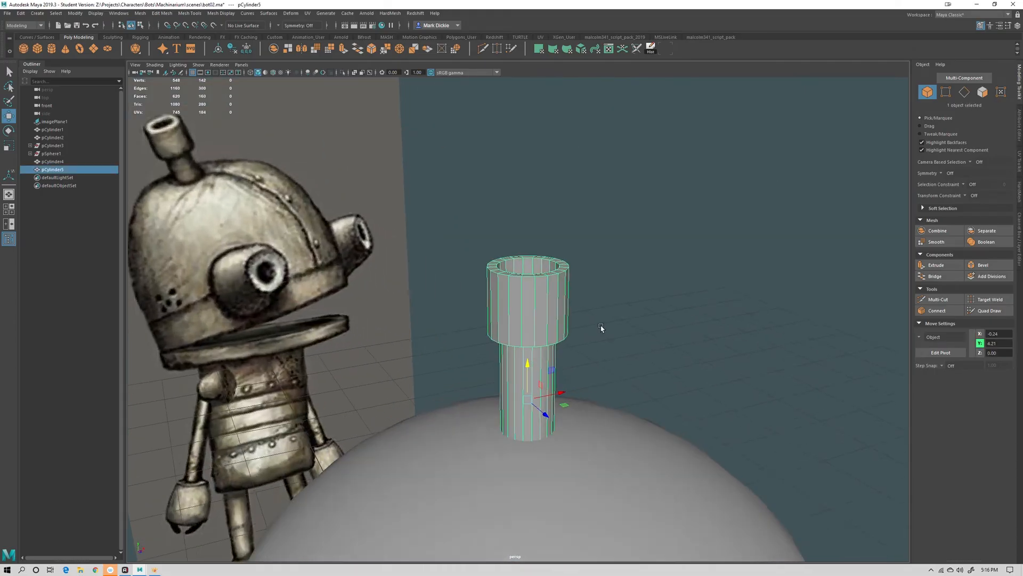
Select all of the antenna's edges and apply Soften Edge to smooth its shading
right_click_drag(601, 328, 623, 339, "alt")
left_click_drag(623, 338, 571, 326, "alt")
left_click(632, 314)
right_click_drag(515, 254, 552, 242)
left_click_drag(601, 255, 613, 221, "alt")
right_click_drag(502, 261, 500, 237)
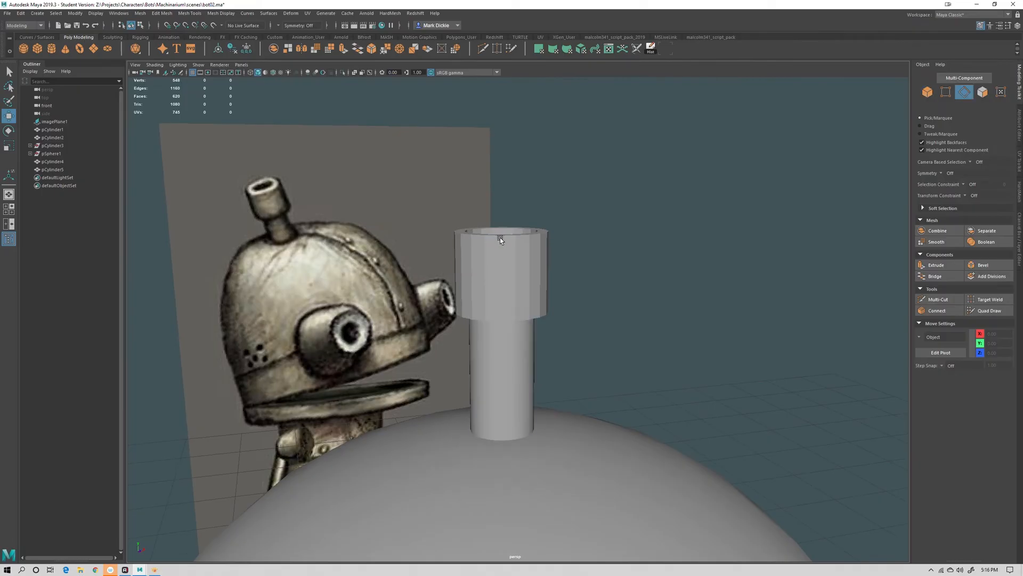
left_click_drag(516, 299, 561, 230, "alt")
left_click_drag(631, 245, 468, 347, "alt")
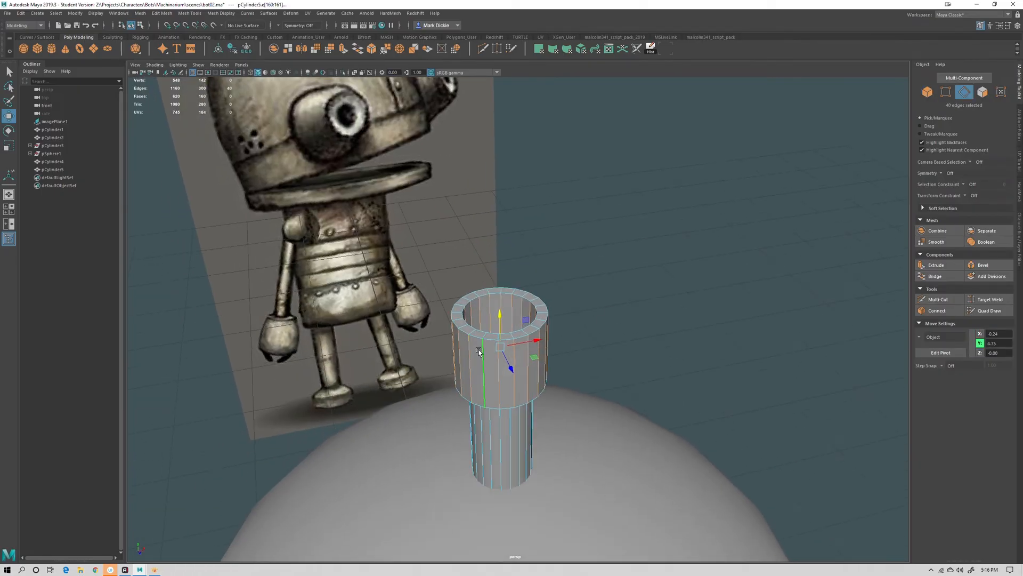
left_click_drag(527, 328, 570, 324, "alt")
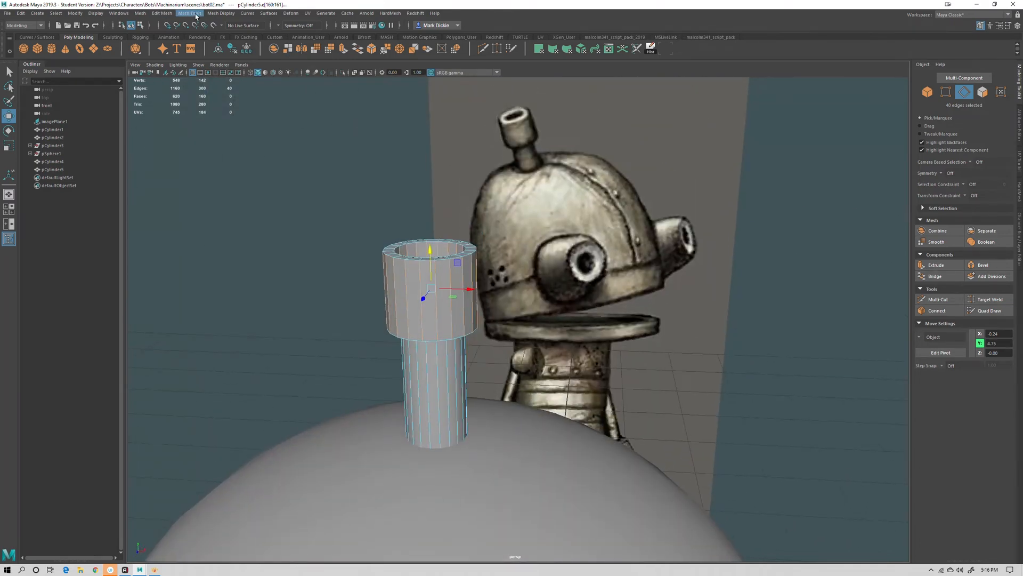
left_click(218, 13)
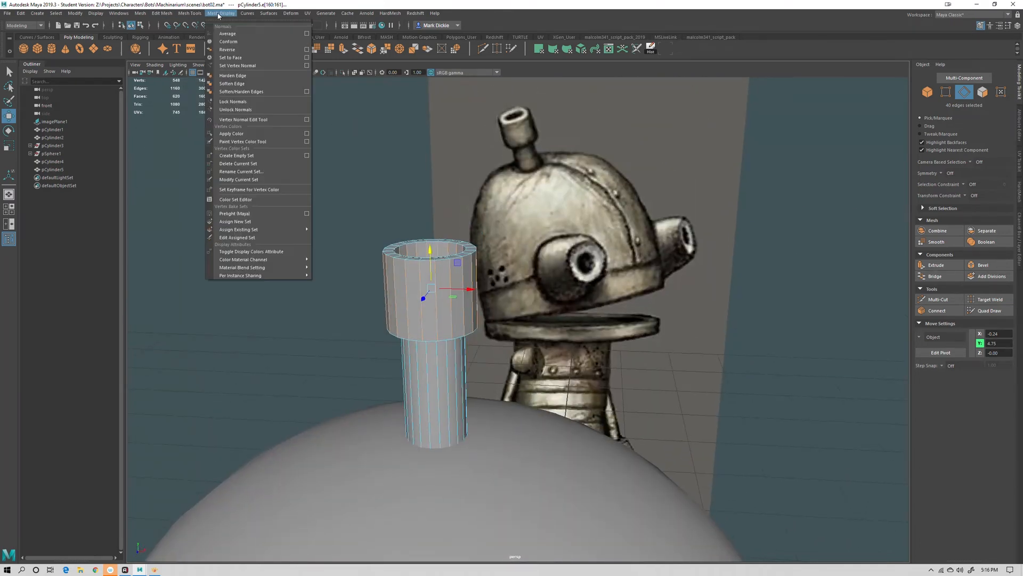
left_click(237, 83)
right_click_drag(405, 281, 427, 264)
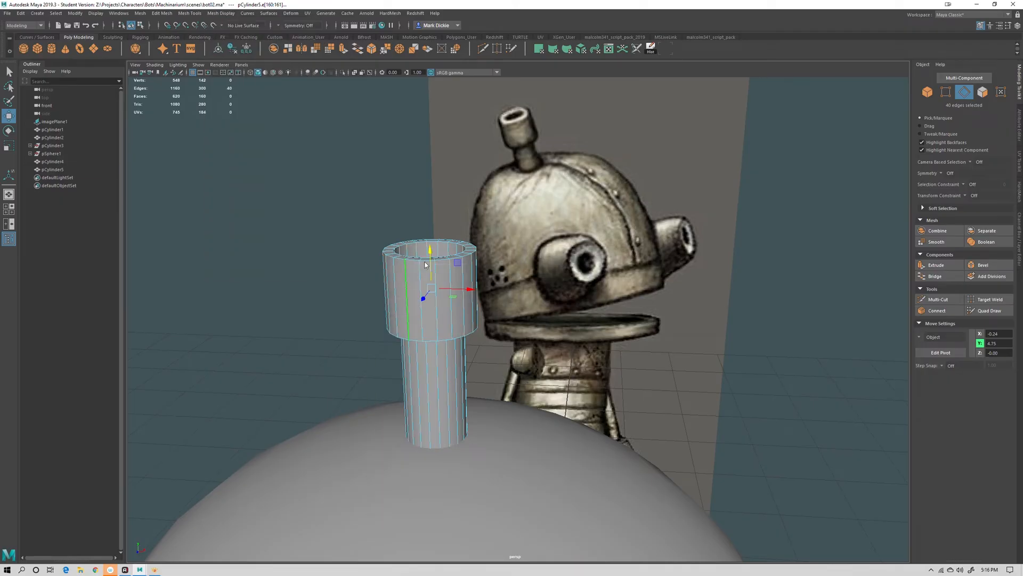
left_click(266, 254)
Move the antenna's pivot down to its base where it meets the dome
left_click_drag(571, 362, 591, 359, "alt")
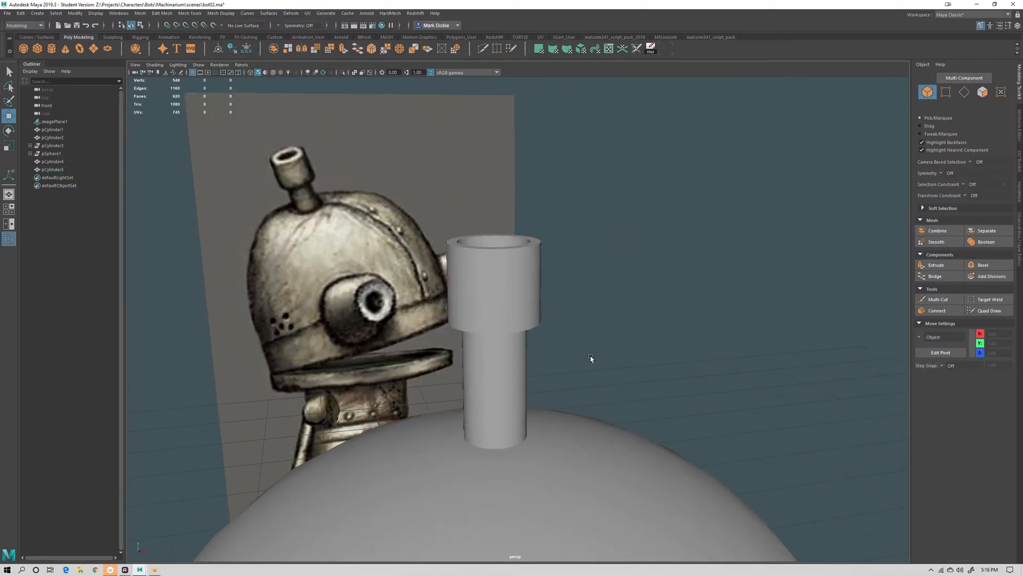
right_click_drag(592, 359, 516, 325, "alt")
left_click(519, 346)
scroll(565, 355, "down", 5)
scroll(578, 331, "up", 6)
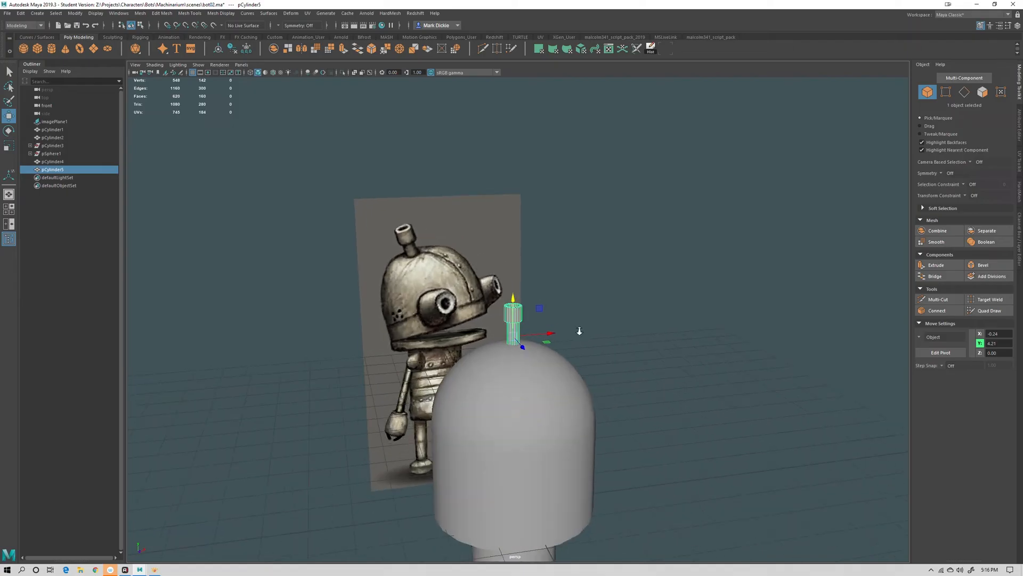
key("d")
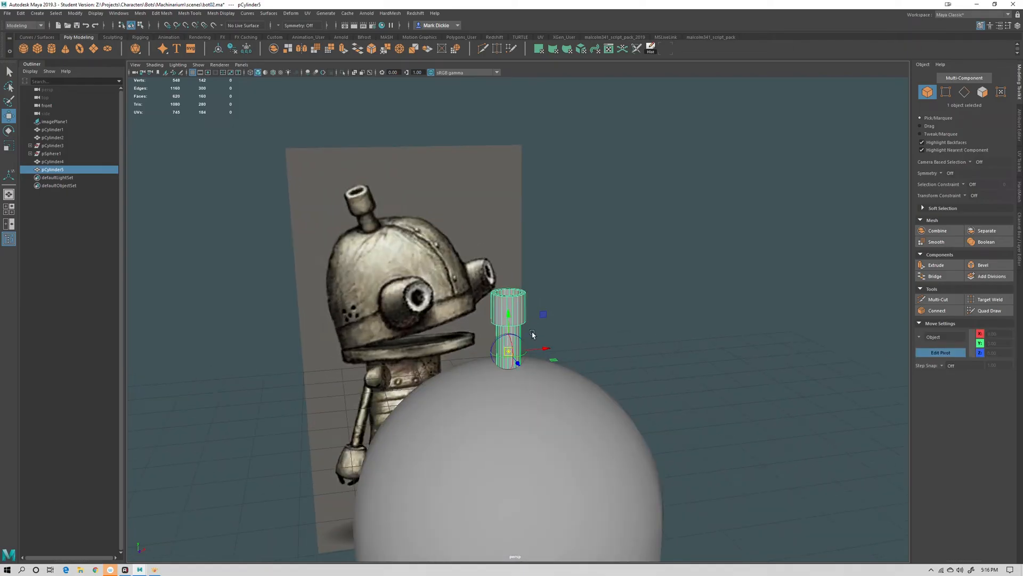
left_click_drag(507, 315, 663, 370)
left_click(919, 354)
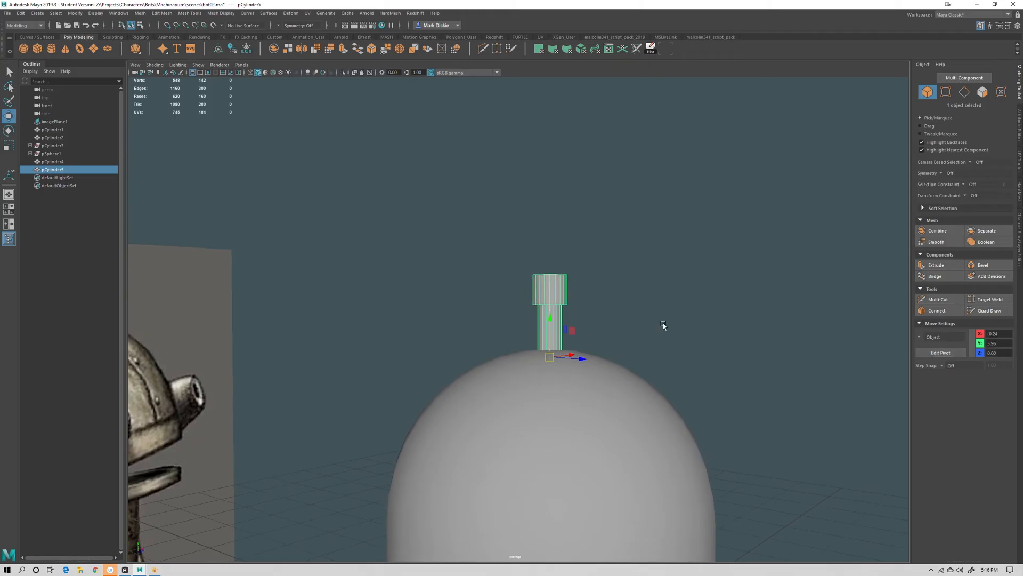
Tilt the antenna by rotating it about its base and adjust its position on the dome
key("e")
left_click_drag(665, 327, 640, 376, "alt")
left_click_drag(573, 340, 578, 350)
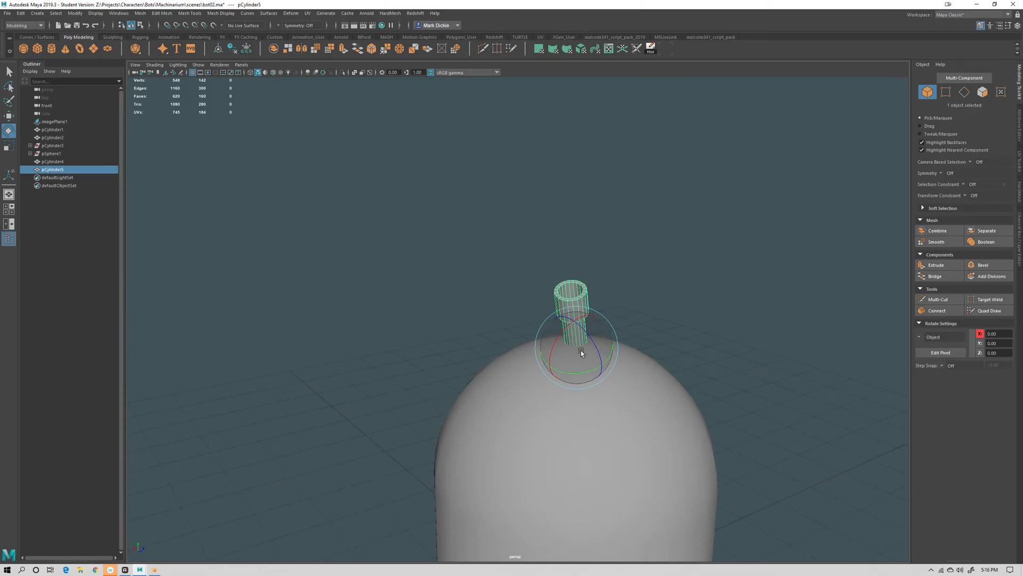
key("w")
left_click_drag(715, 411, 578, 445, "alt")
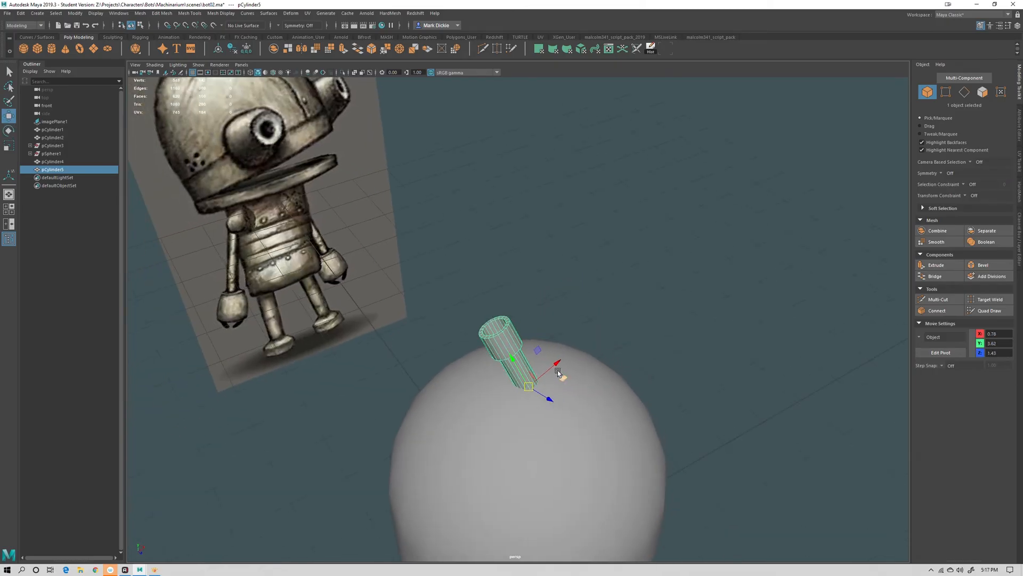
left_click_drag(562, 375, 524, 389)
left_click(679, 314)
right_click_drag(679, 313, 626, 389, "alt")
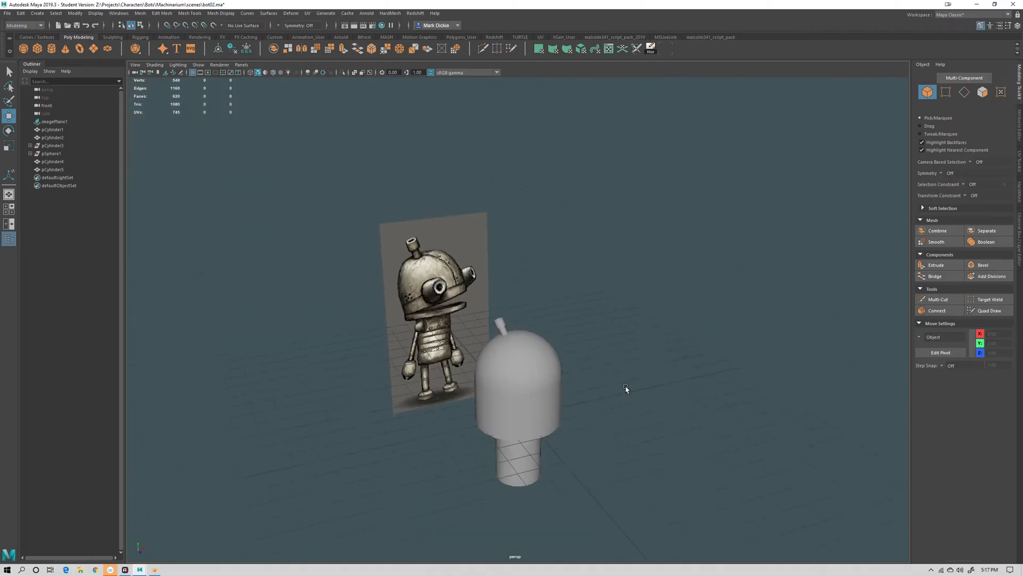
left_click_drag(626, 389, 622, 373, "alt")
left_click(500, 323)
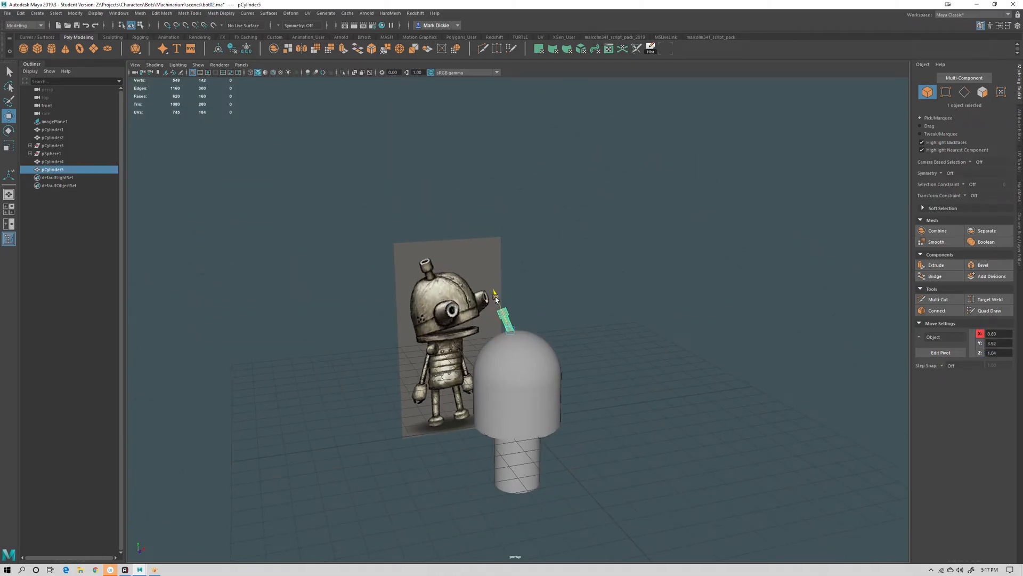
Orbit around the head to review the tilted antenna against the concept image
left_click(703, 344)
right_click_drag(719, 352, 664, 413, "alt")
left_click_drag(664, 413, 717, 406, "alt")
right_click_drag(538, 348, 609, 419, "alt")
middle_click_drag(609, 419, 556, 371, "alt")
left_click_drag(555, 371, 525, 395, "alt")
left_click(475, 334)
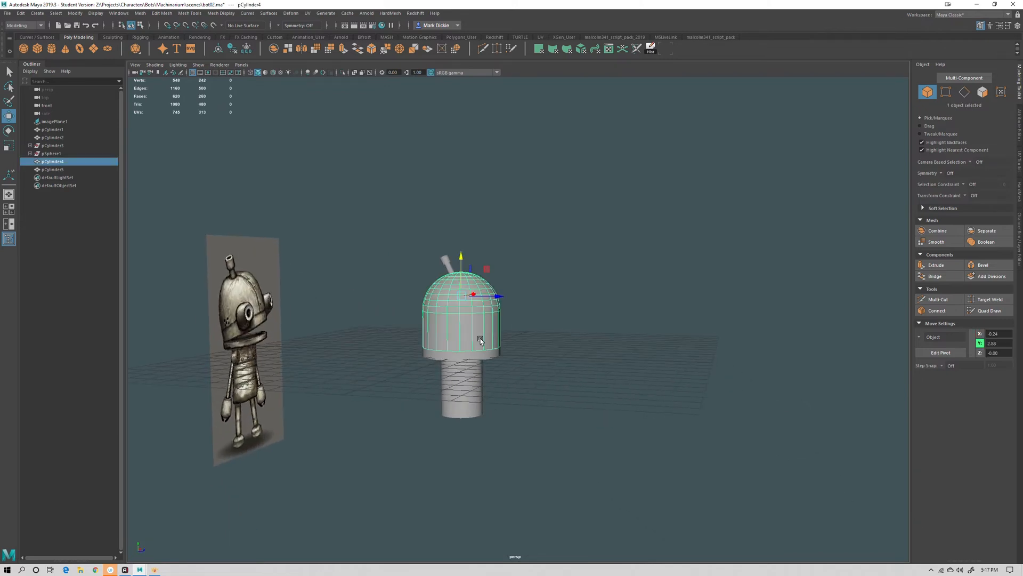
mouse_move(552, 363)
left_mouse_down("alt")
mouse_move(531, 367)
mouse_move(563, 373)
left_mouse_up("alt")
left_click(568, 377)
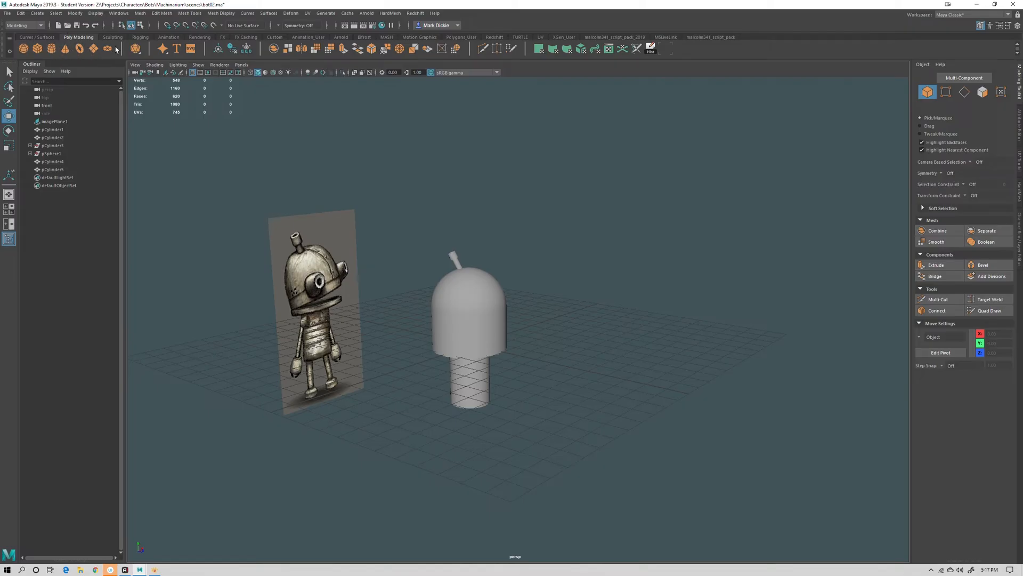
Create a polygon pipe and move it up above the robot's head
left_click(36, 15)
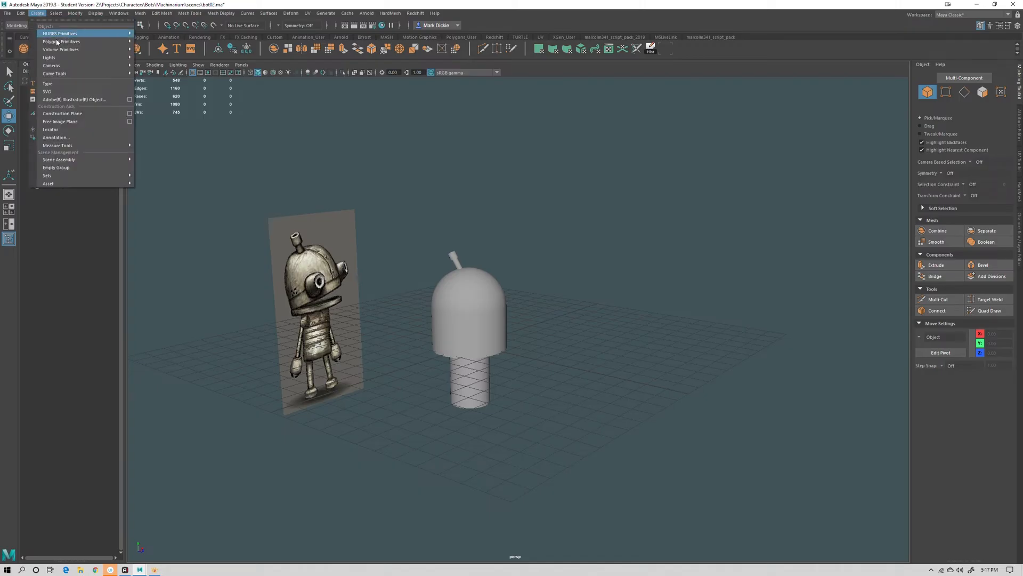
mouse_move(61, 42)
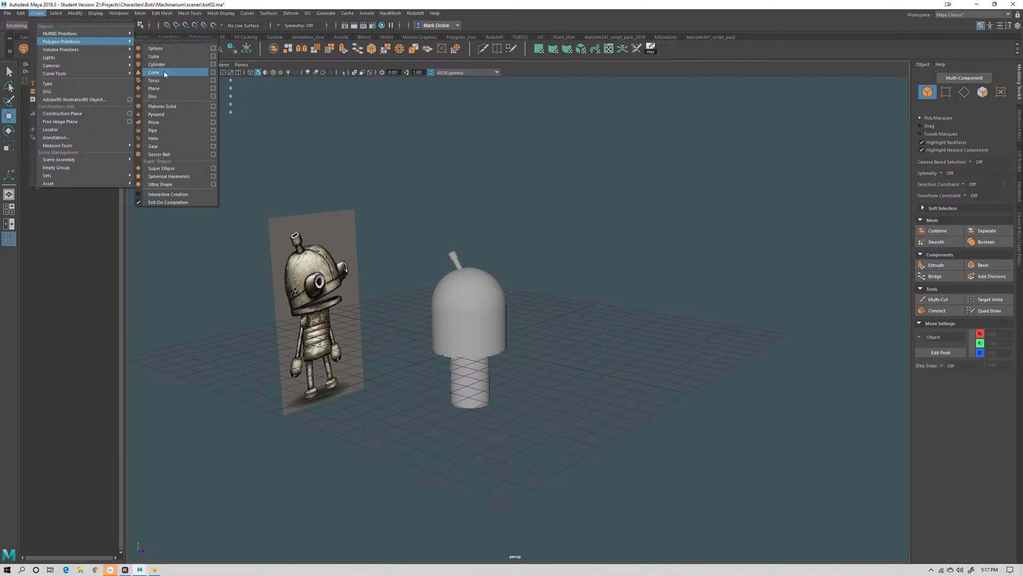
left_click(165, 133)
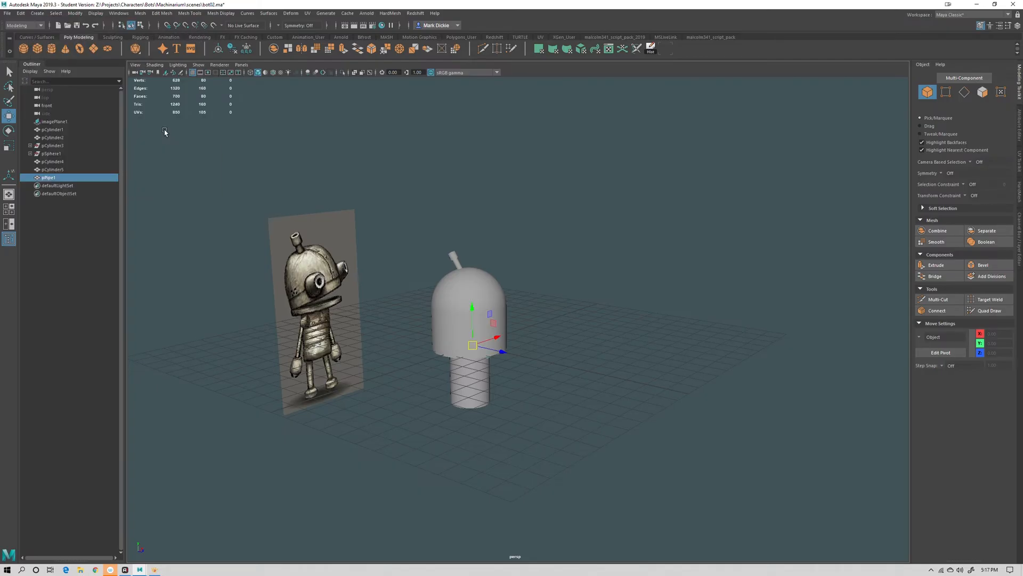
left_click_drag(472, 308, 473, 192)
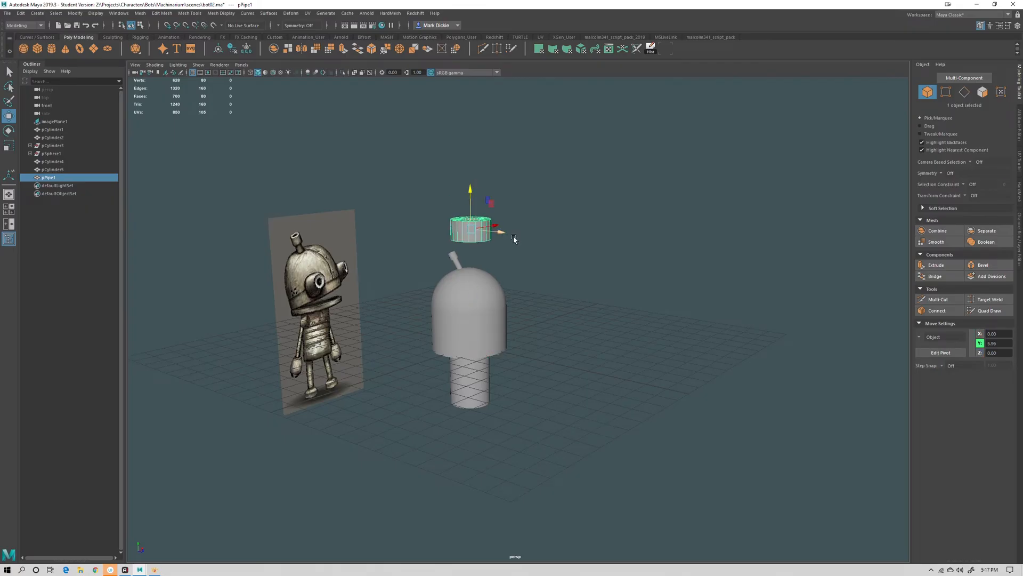
Scale the pipe up along its height to make a taller tube
left_click_drag(514, 237, 529, 287, "alt")
scroll(505, 221, "up", 6)
middle_click_drag(505, 221, 548, 343, "alt")
left_click_drag(548, 343, 314, 275, "alt")
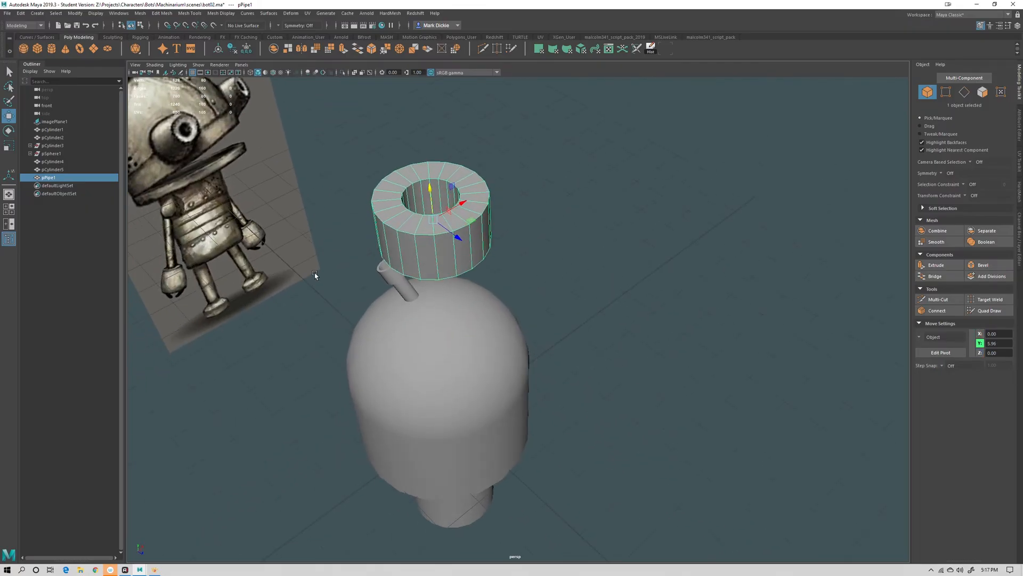
left_click_drag(501, 219, 459, 238, "alt")
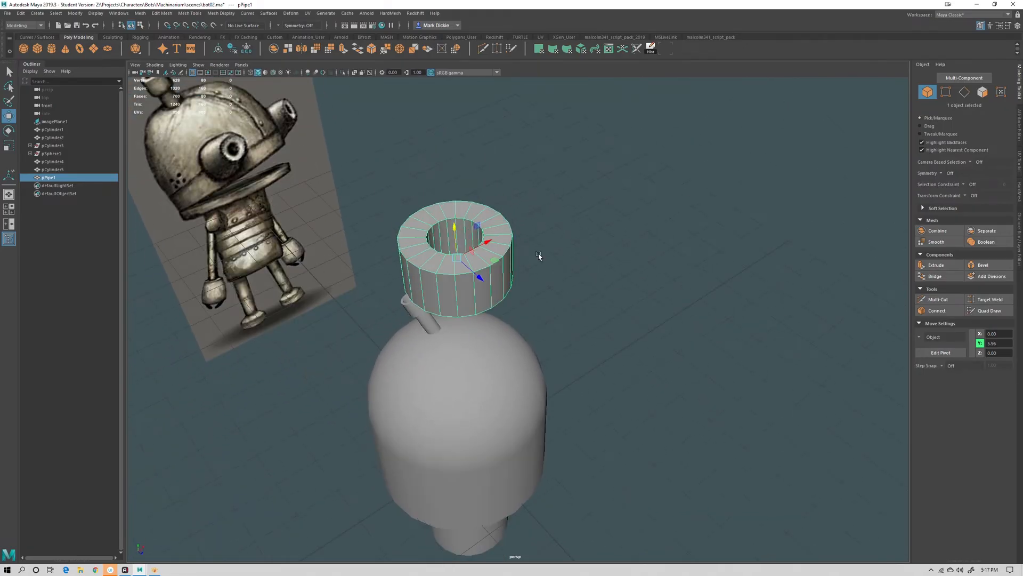
key("r")
left_click_drag(464, 261, 457, 222, "alt")
left_click_drag(457, 211, 452, 156)
Rotate the pipe 90 degrees with snapping so it lies on its side, and rescale its proportions
key("e")
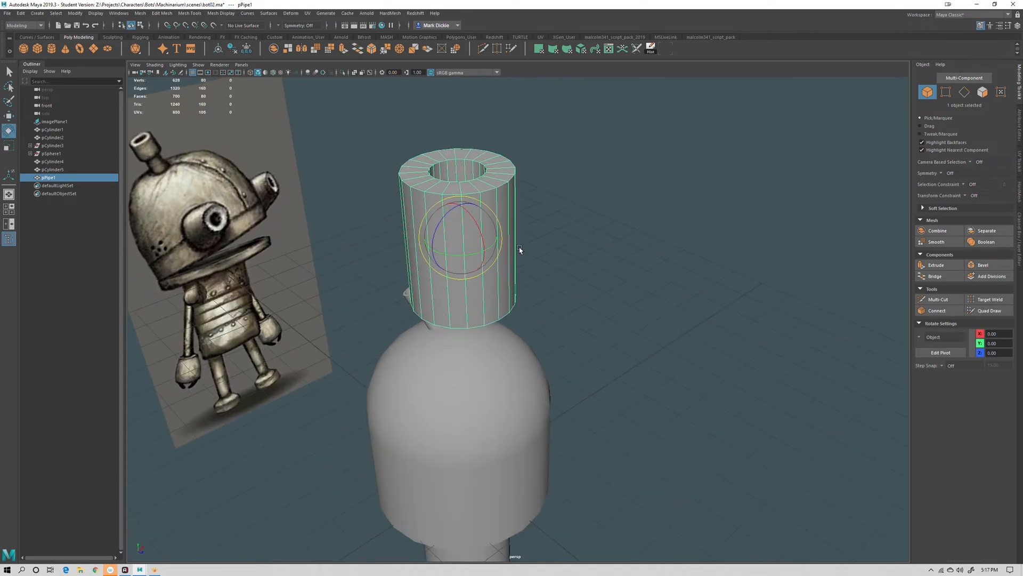
key("j")
left_click_drag(465, 209, 574, 311)
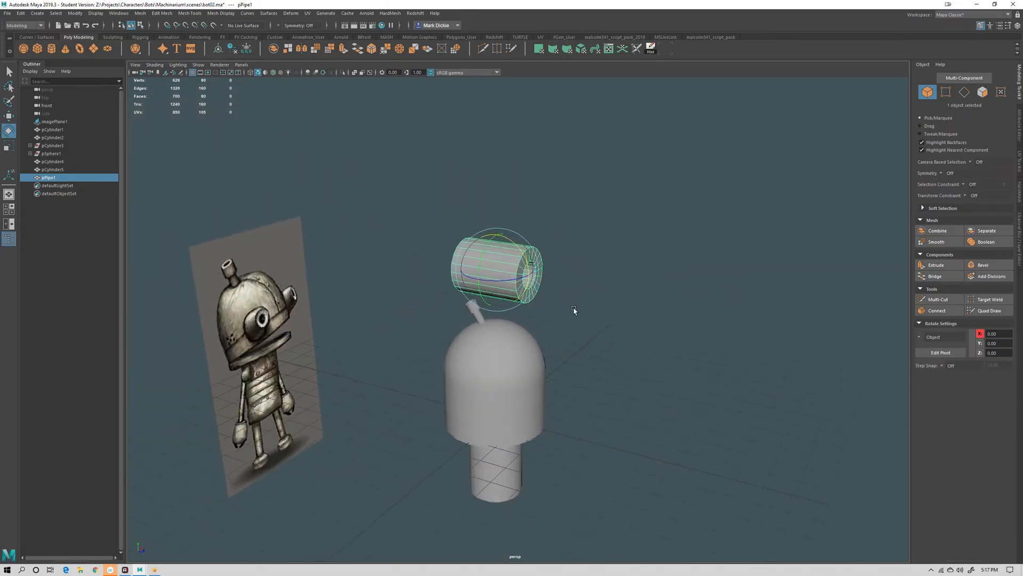
left_click_drag(497, 270, 473, 259)
right_click_drag(521, 299, 625, 268, "alt")
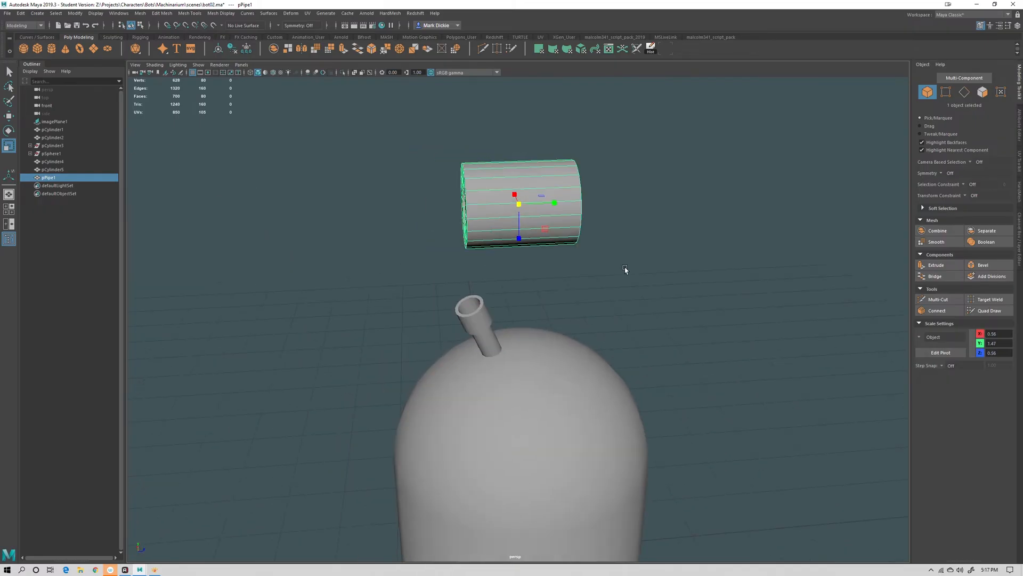
Select the inner ring of vertices at the pipe's front end and move them back into the tube
right_click_drag(520, 176, 521, 160)
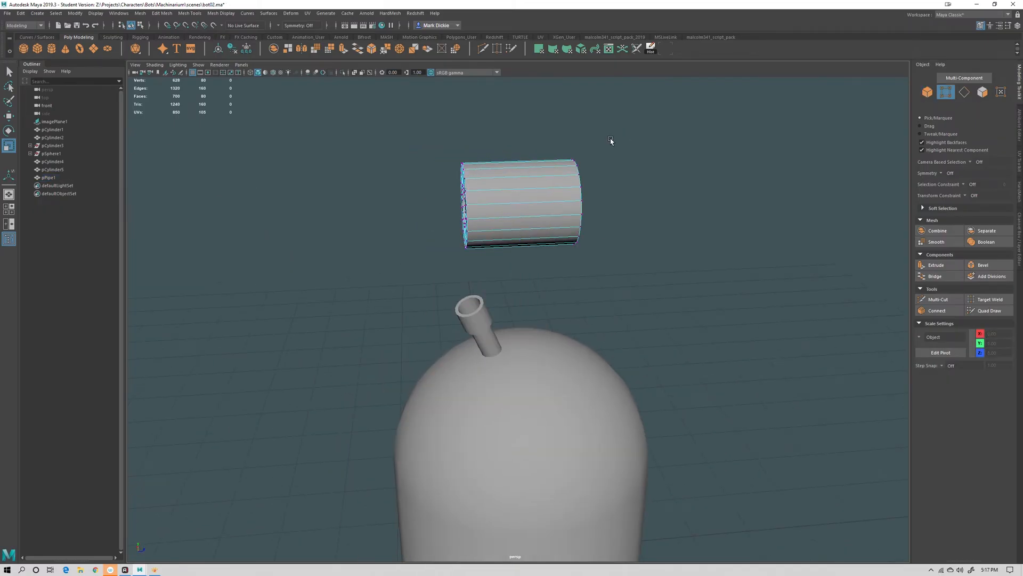
left_click_drag(575, 160, 621, 157, "alt")
right_click(520, 185)
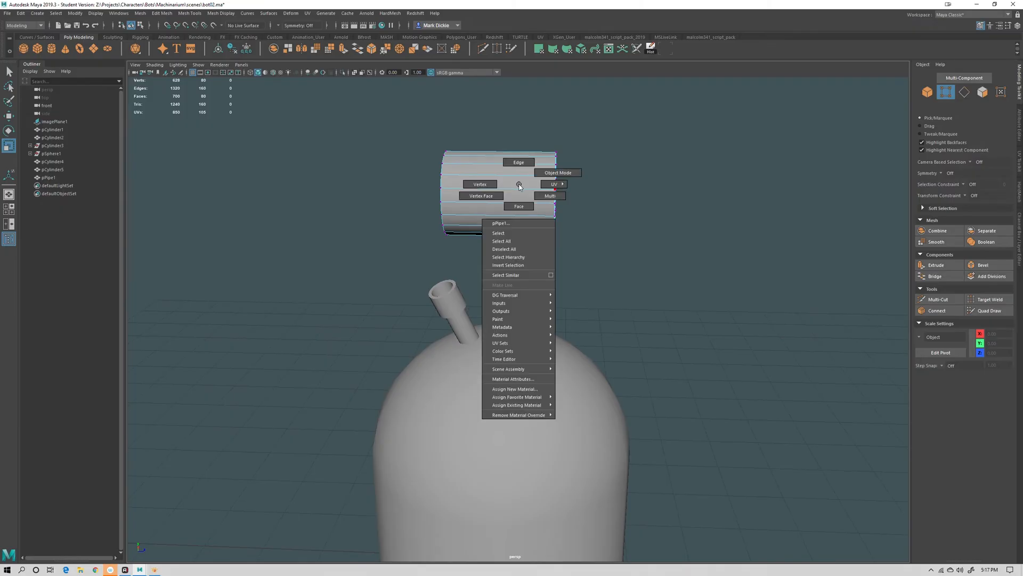
right_click_drag(520, 187, 590, 188)
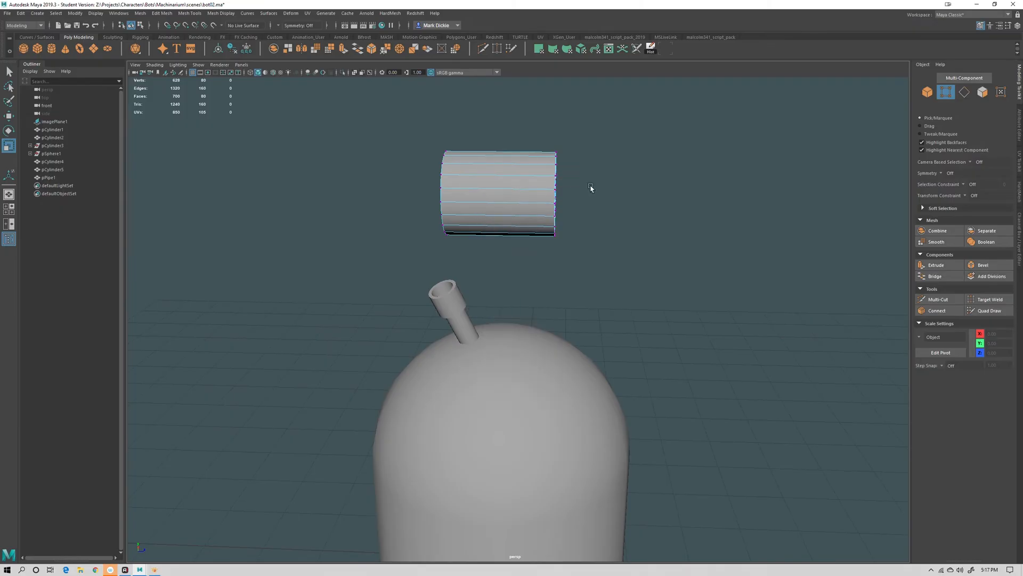
left_click_drag(634, 129, 481, 206)
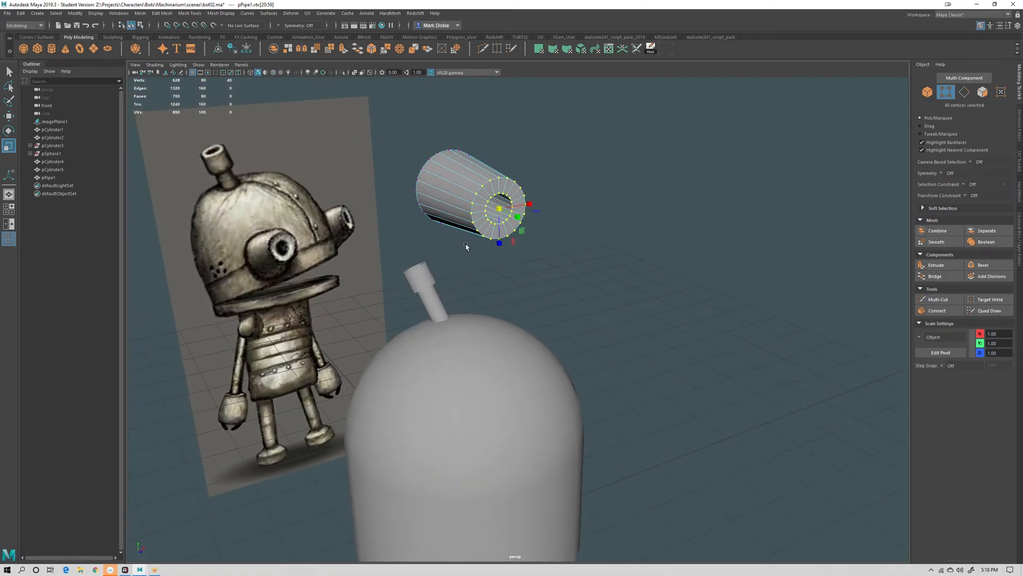
left_click_drag(408, 278, 364, 300, "alt")
scroll(365, 301, "down", 3)
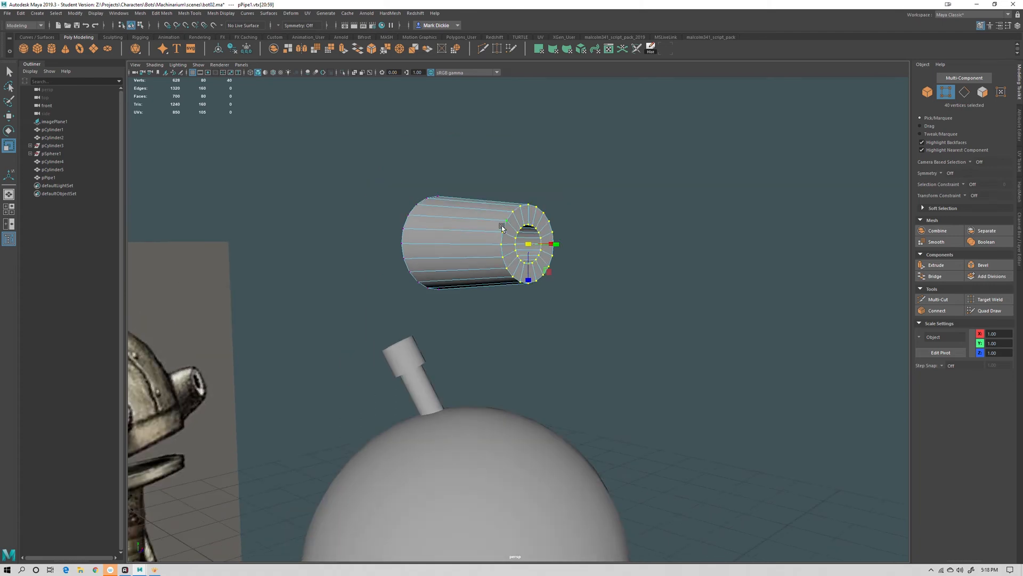
left_click_drag(501, 226, 534, 283, "alt")
key("q")
scroll(535, 282, "up", 3)
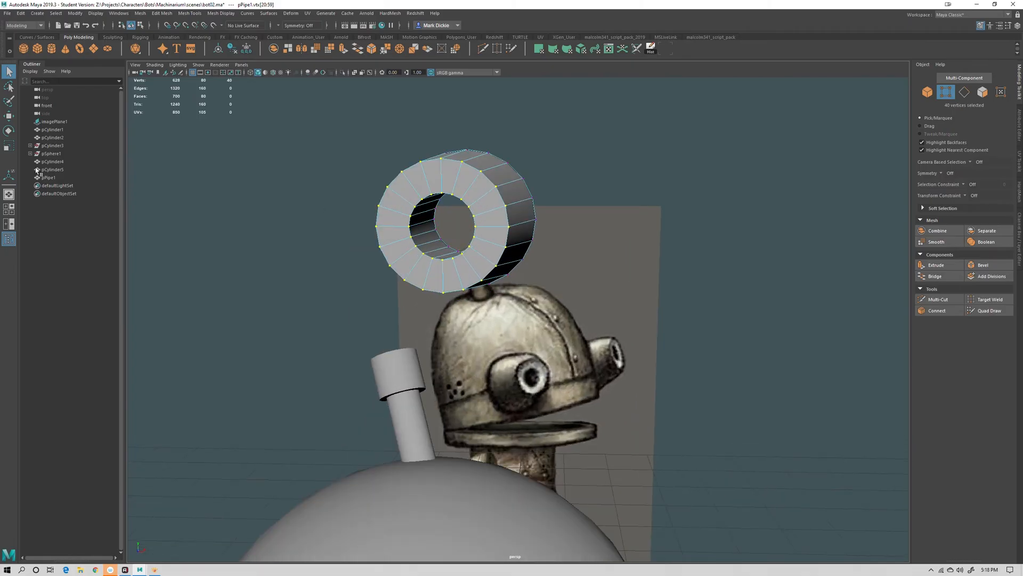
left_click_drag(474, 219, 496, 217, "alt")
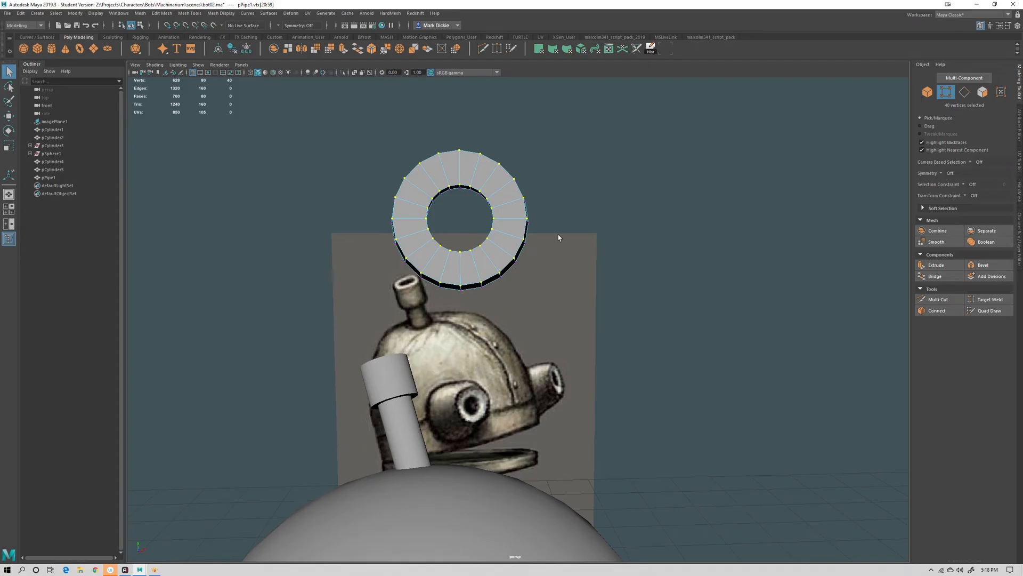
left_click_drag(377, 122, 536, 170, "ctrl")
left_click_drag(285, 136, 536, 266, "ctrl")
left_click_drag(625, 115, 501, 349, "ctrl")
left_click_drag(551, 324, 560, 278, "alt")
key("w")
left_click_drag(621, 310, 466, 281, "alt")
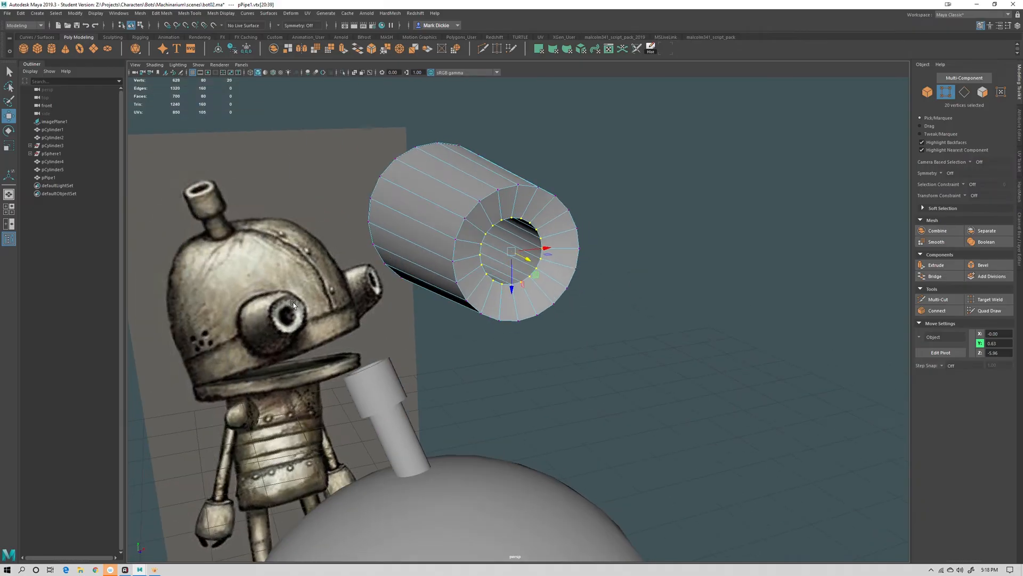
left_click_drag(567, 253, 616, 216, "alt")
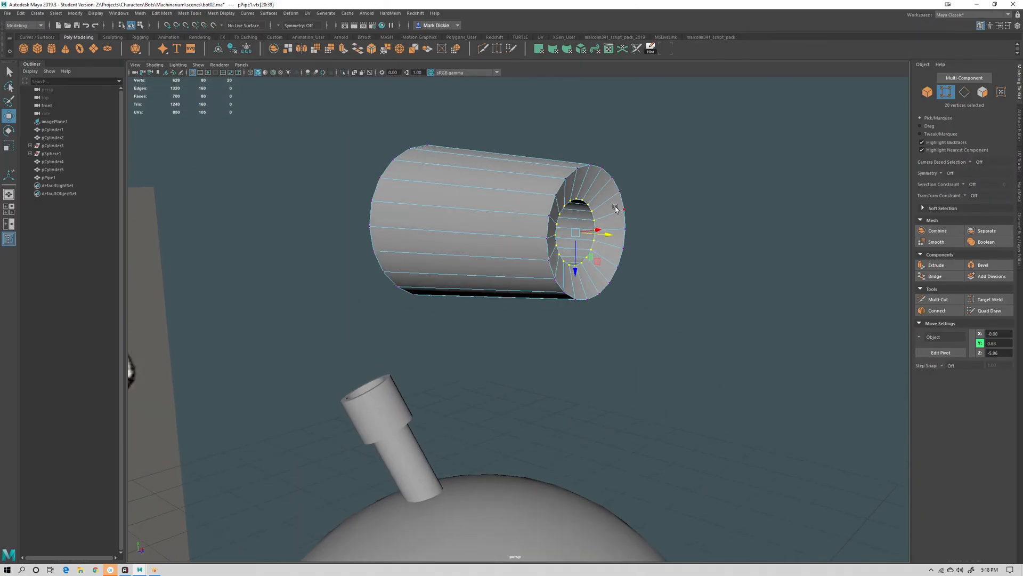
Insert an edge loop across the pipe's front face with the Multi-Cut tool
left_click(736, 326)
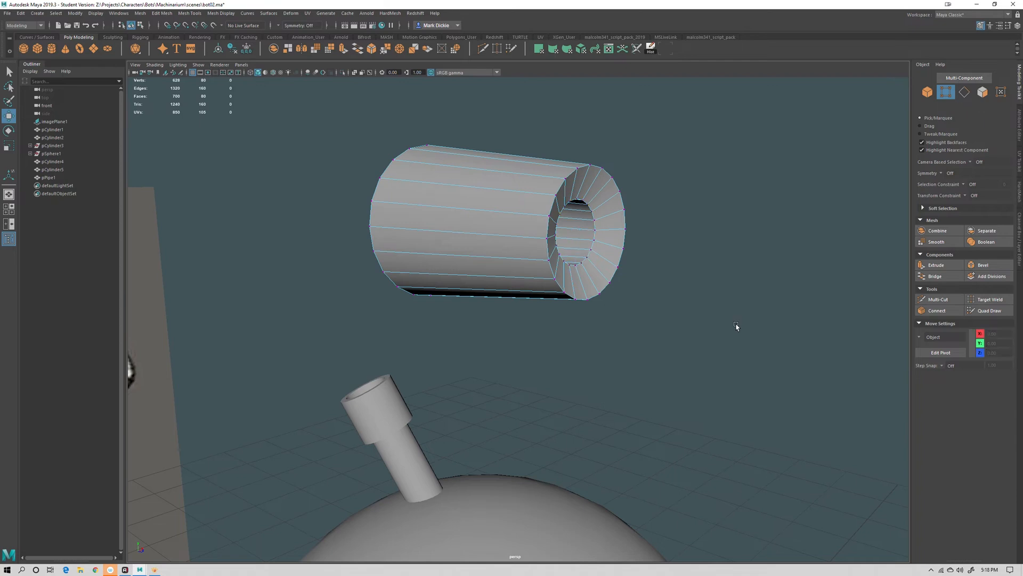
left_click(937, 299)
left_click_drag(740, 267, 708, 289, "alt")
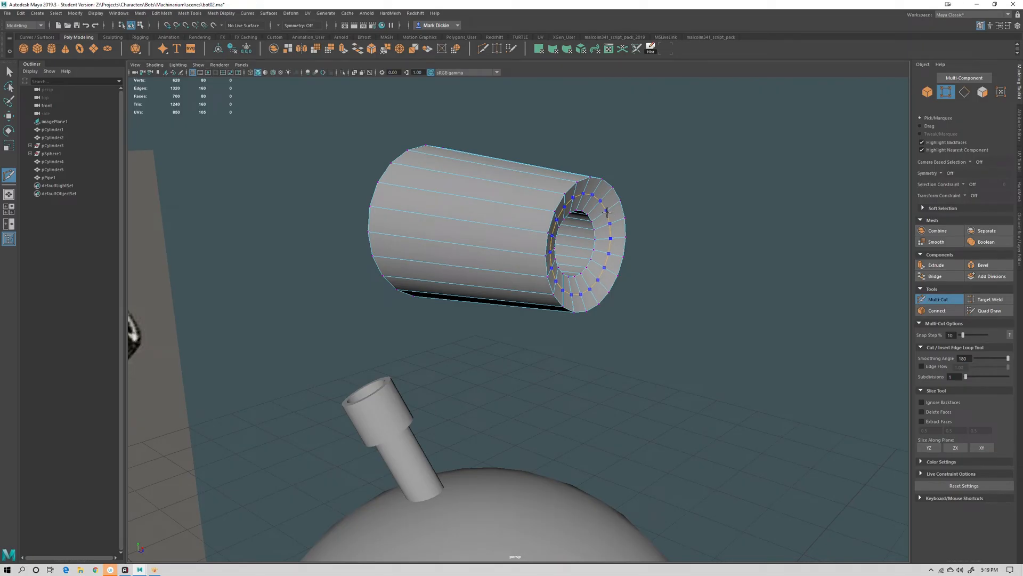
left_click(607, 212)
left_click_drag(705, 334, 683, 339, "alt")
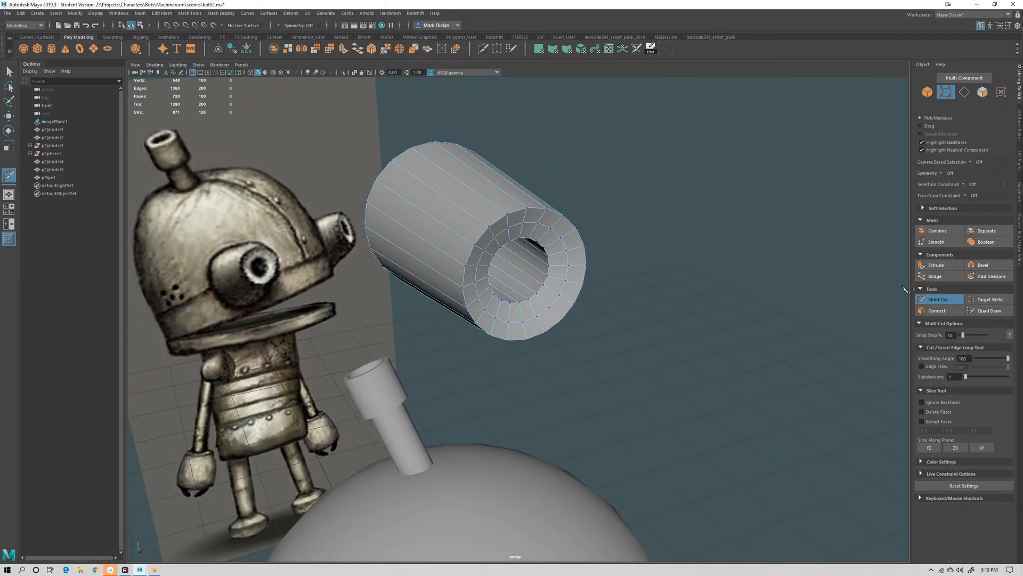
Select the new edge loop on the front face and move it to shape the pipe's rim
key("q")
right_click_drag(560, 238, 560, 216)
left_click(556, 233)
double_click(557, 236)
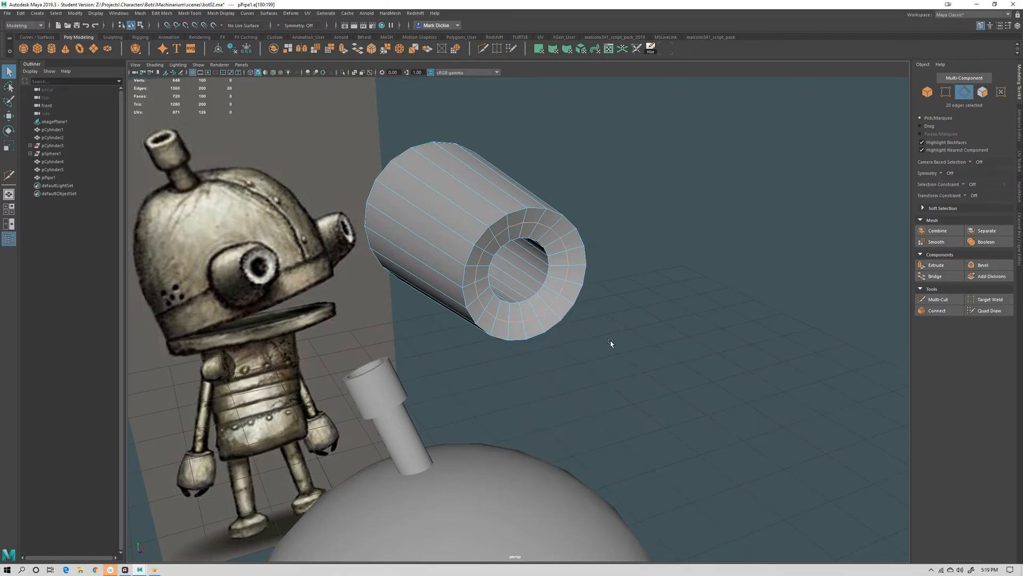
key("w")
left_click_drag(609, 343, 684, 329, "alt")
left_click_drag(646, 248, 641, 254)
key("r")
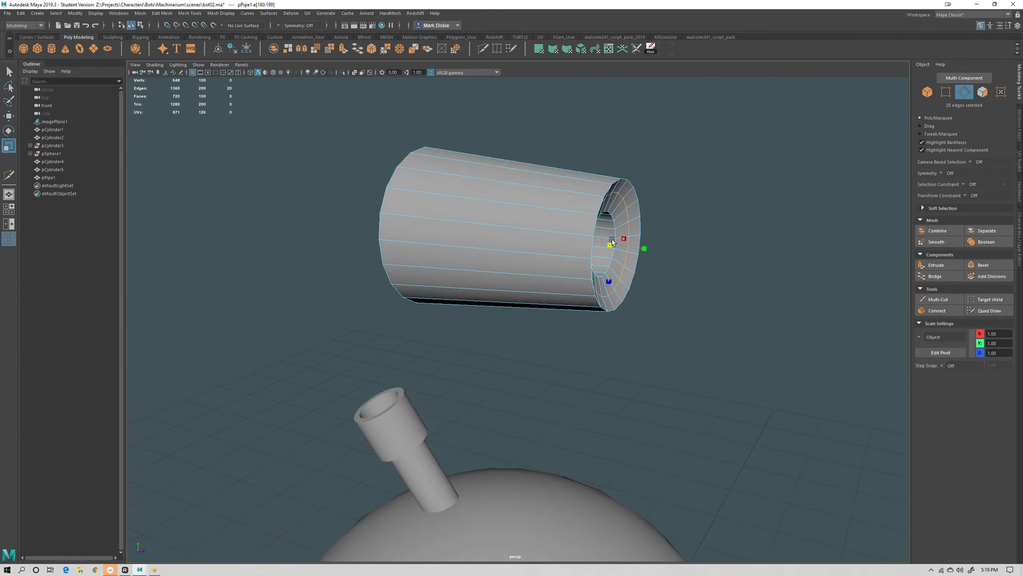
key("w")
right_click_drag(636, 261, 712, 332, "alt")
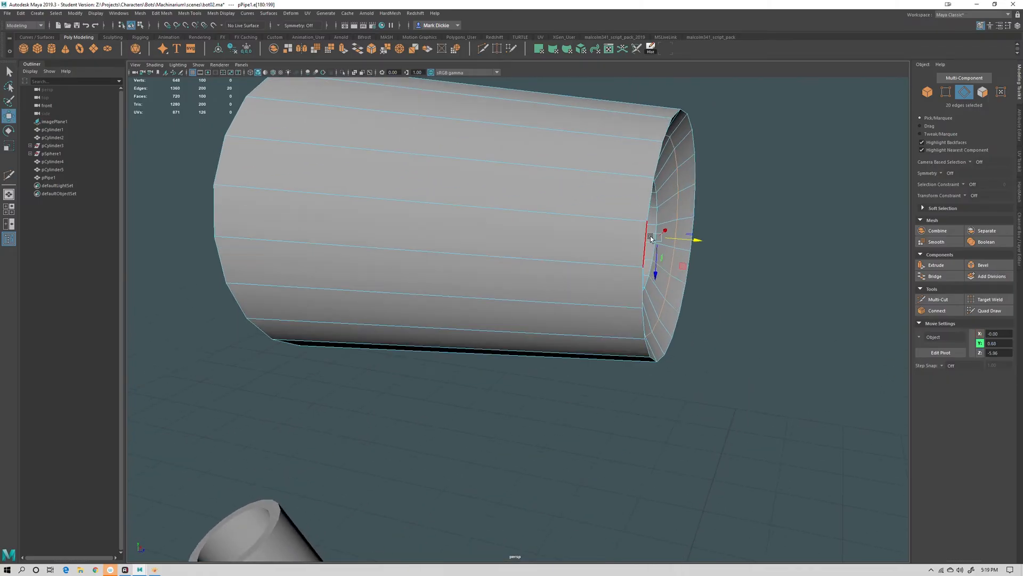
left_click_drag(691, 246, 630, 247, "alt")
key("q")
right_click_drag(631, 247, 521, 286, "alt")
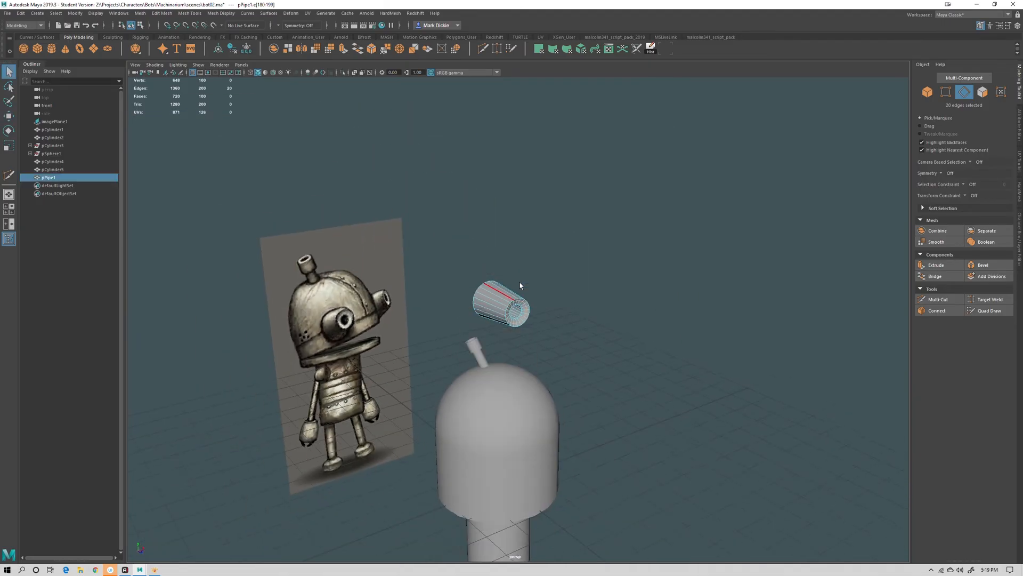
Orbit around the head, selecting the dome, collar and pipe to inspect them against the concept image
right_click_drag(708, 326, 651, 361, "alt")
left_click_drag(650, 361, 613, 367, "alt")
left_click(490, 377)
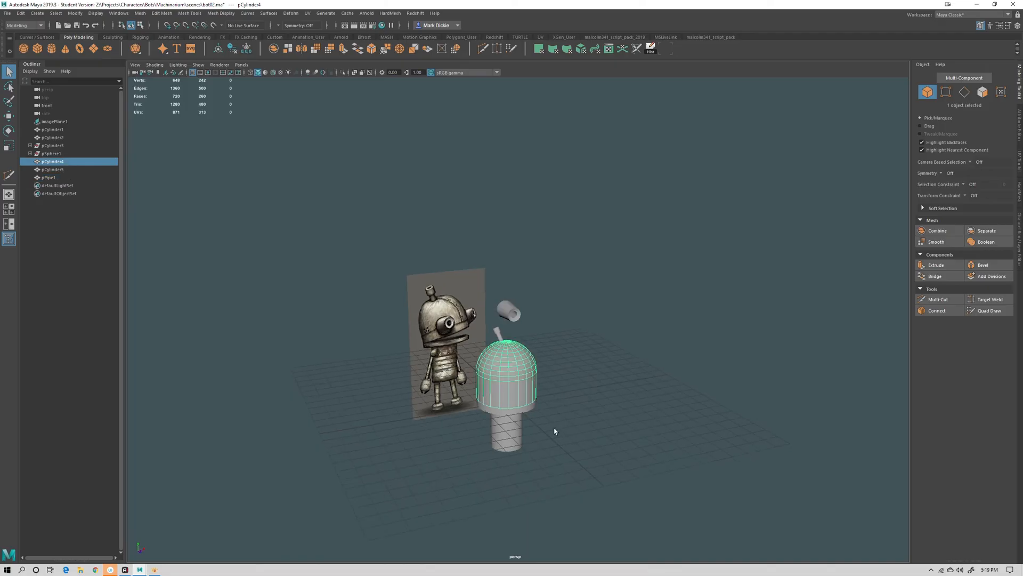
right_click_drag(563, 410, 684, 366, "alt")
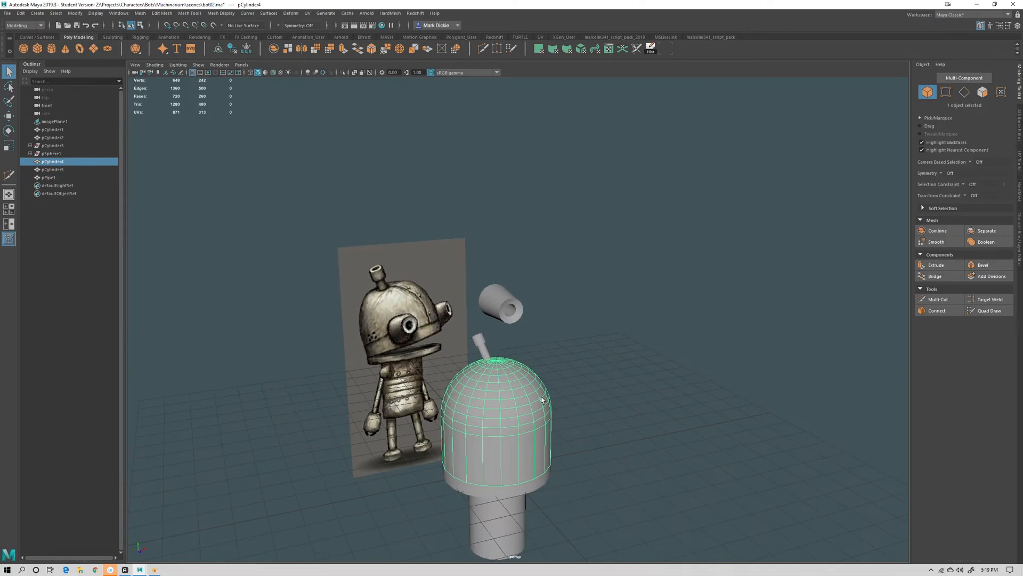
scroll(551, 395, "up", 10)
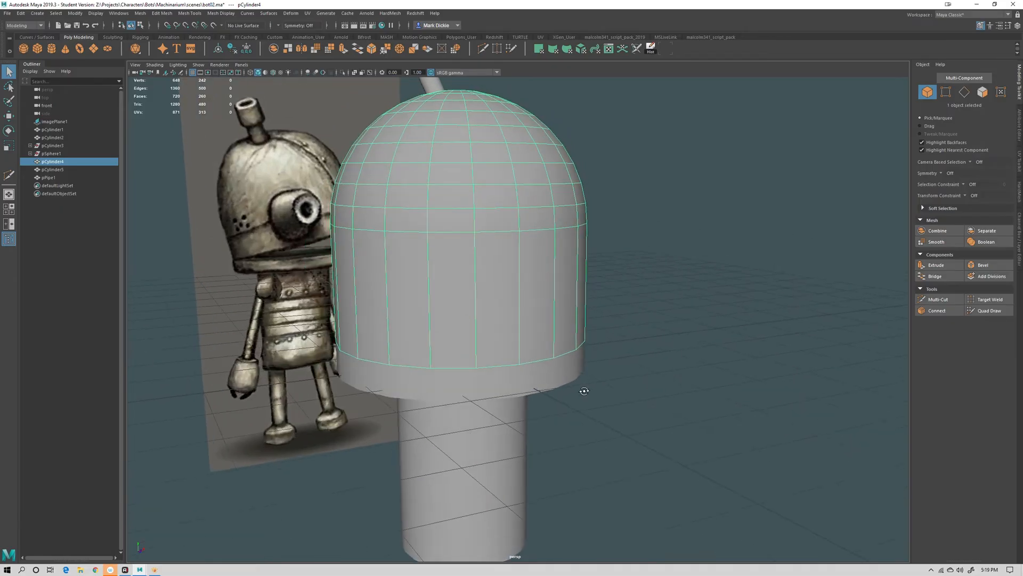
left_click(525, 370)
middle_click_drag(576, 406, 609, 262, "alt")
left_click_drag(610, 262, 602, 246, "alt")
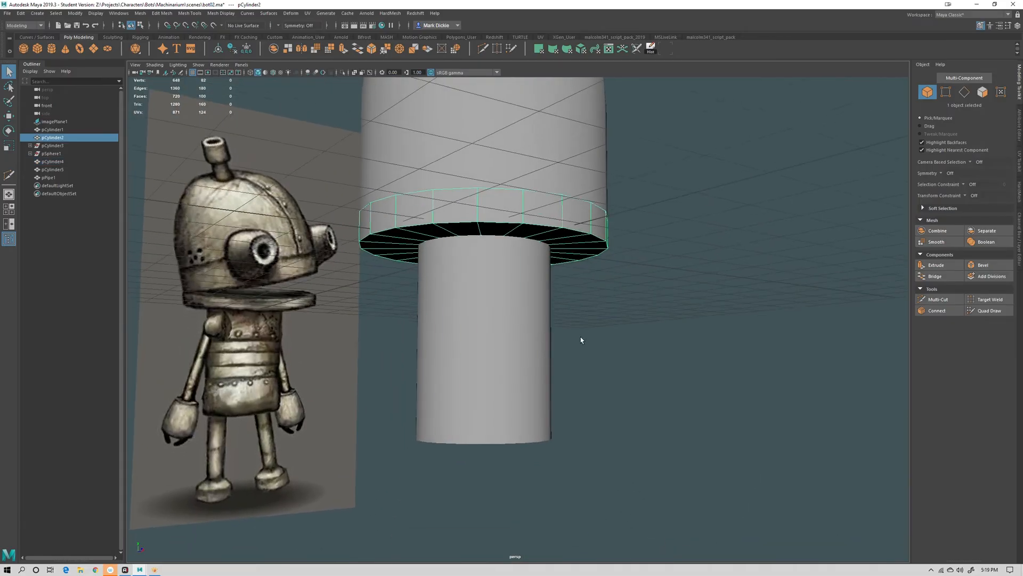
left_click(530, 349)
right_click_drag(664, 332, 616, 285, "alt")
middle_click_drag(616, 285, 599, 421, "alt")
left_click(496, 268)
right_click_drag(560, 268, 627, 274, "alt")
middle_click_drag(601, 276, 597, 373, "alt")
right_click_drag(560, 322, 589, 331, "alt")
left_click_drag(589, 331, 537, 384, "alt")
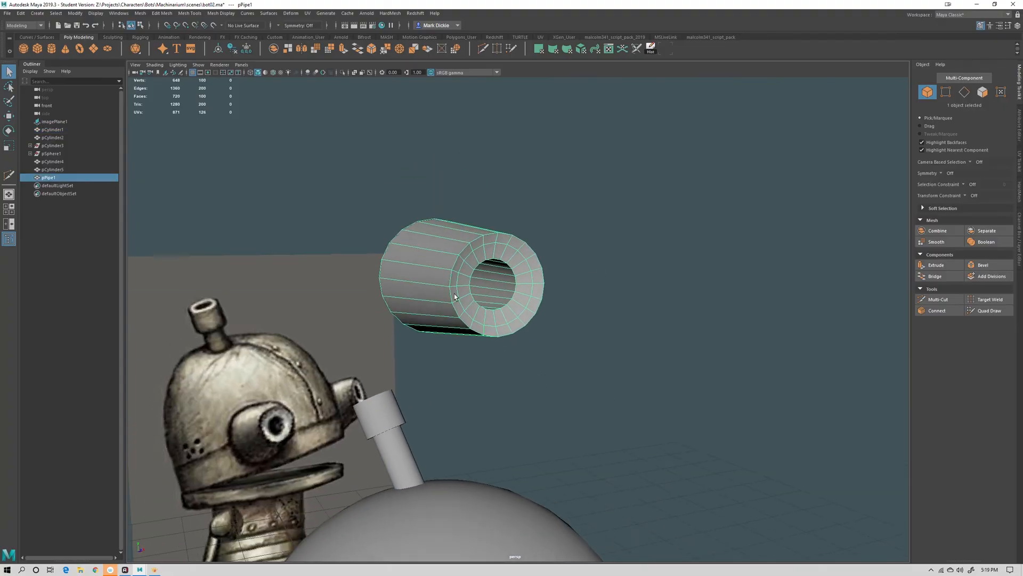
Toggle smooth mesh preview on and off to check the pipe's smoothed shape
right_click_drag(455, 272, 453, 248)
middle_click_drag(504, 352, 508, 365, "alt")
right_click_drag(519, 259, 546, 250)
left_click_drag(564, 285, 611, 331, "alt")
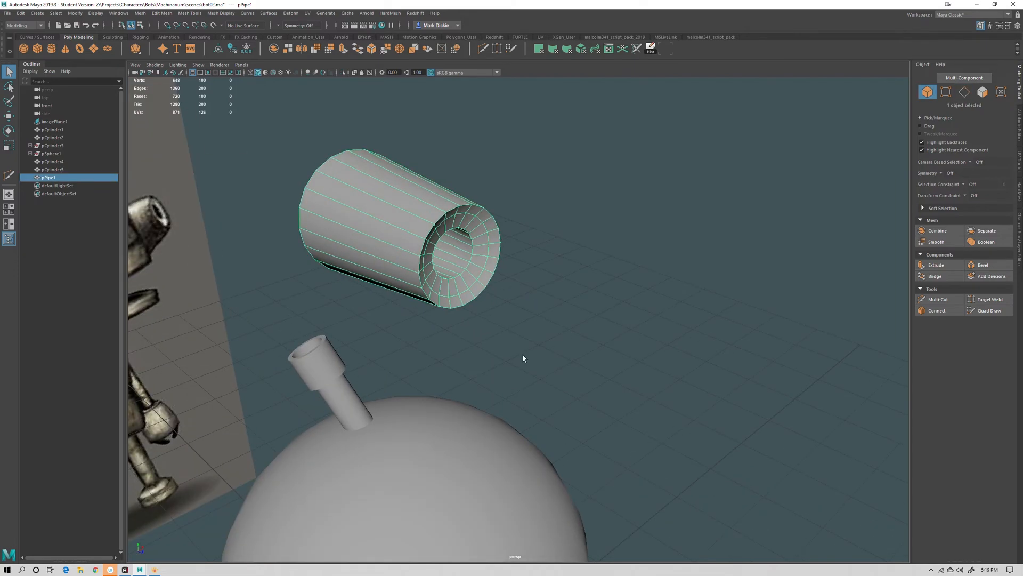
key("3")
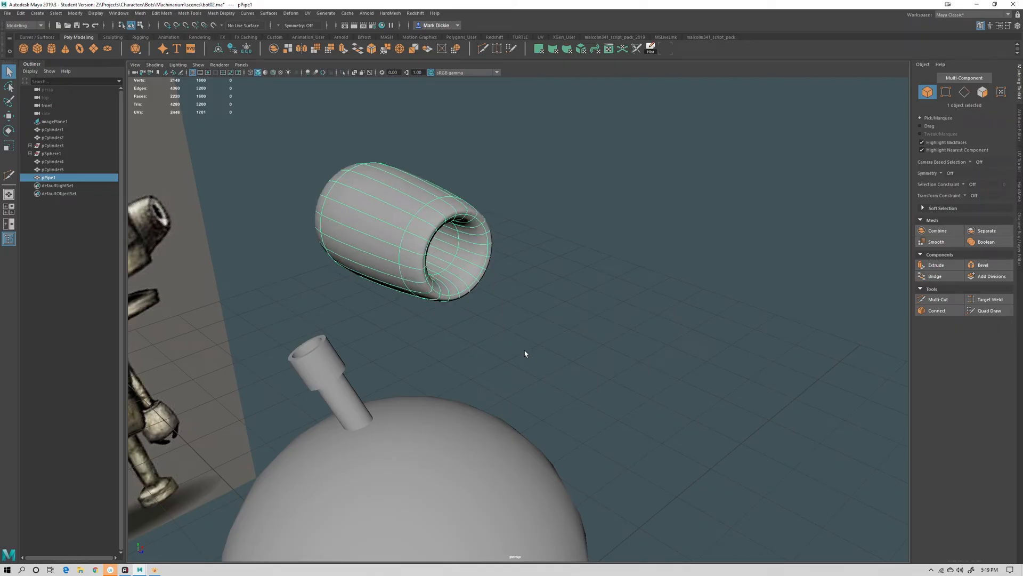
key("1")
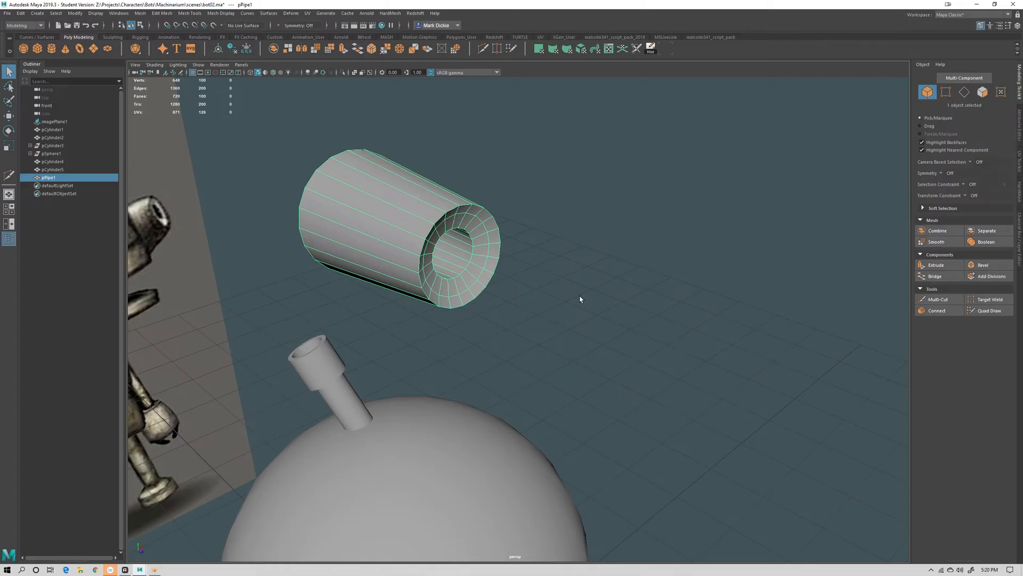
key("3")
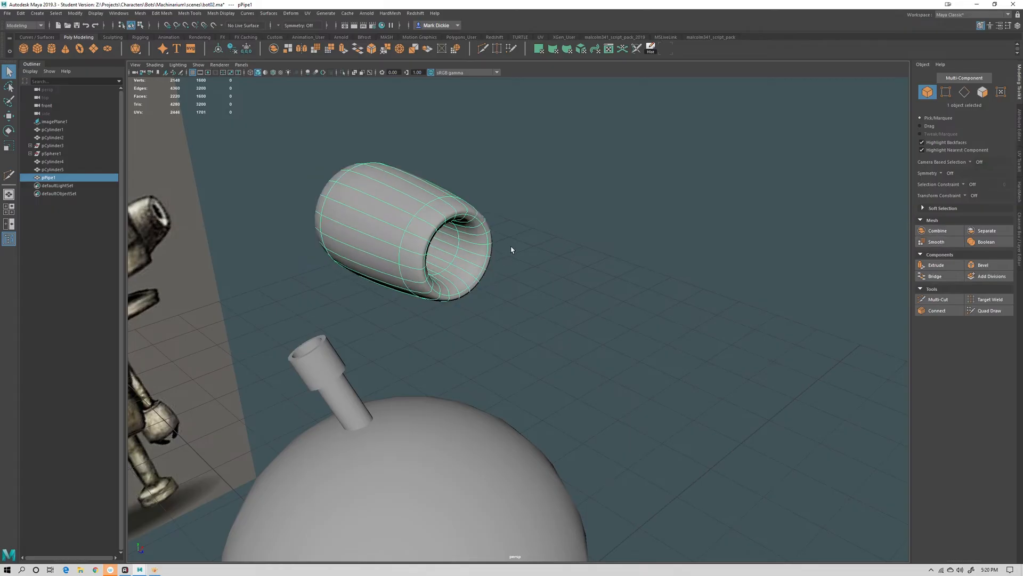
key("1")
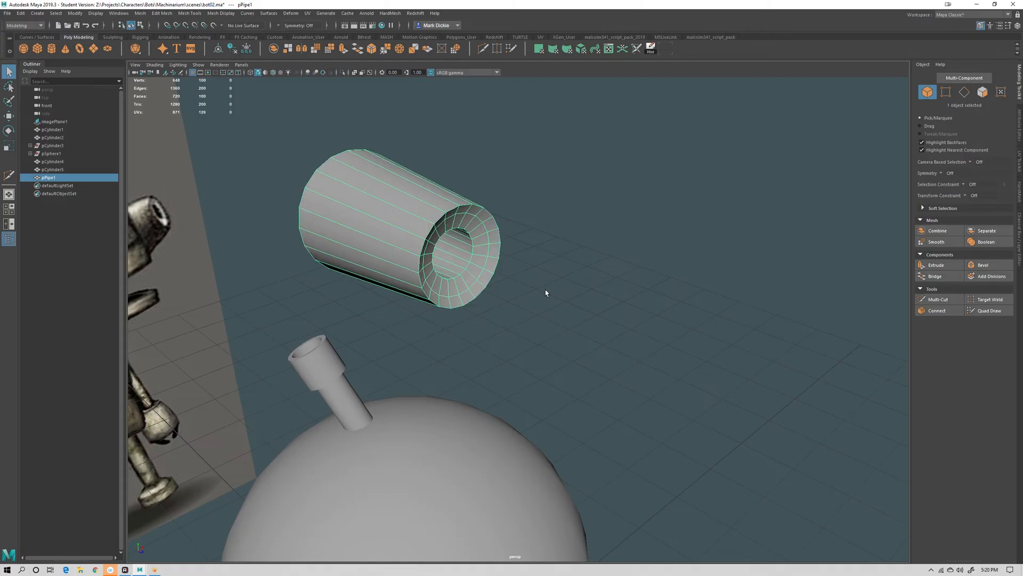
Select the edge loops around both ends of the pipe, toggling wireframe to check the selection
key("f")
right_click(497, 258)
left_click(497, 234)
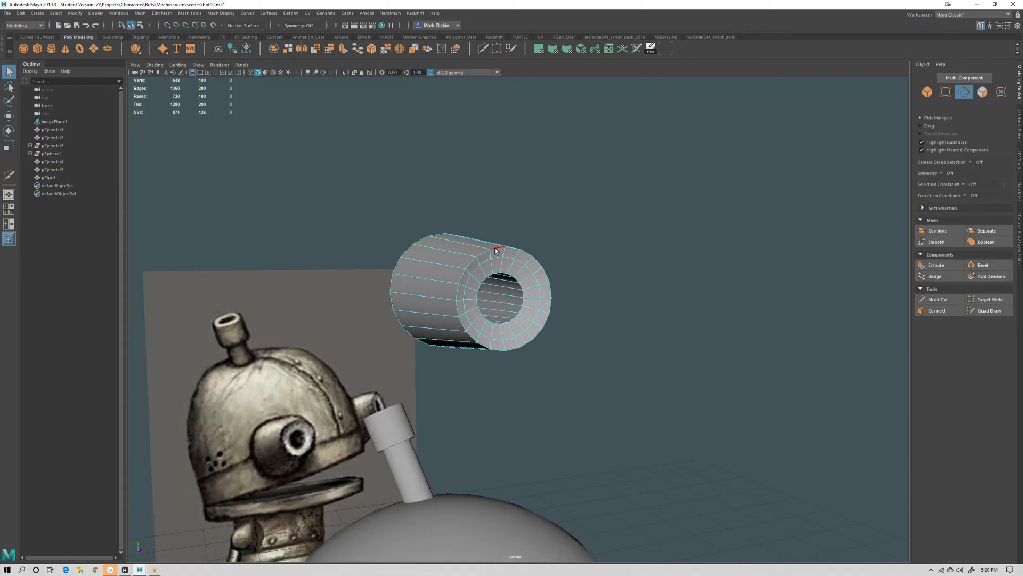
left_click(496, 251)
double_click(494, 248)
double_click(521, 309, "shift")
left_click_drag(564, 412, 537, 392, "alt")
double_click(319, 240, "shift")
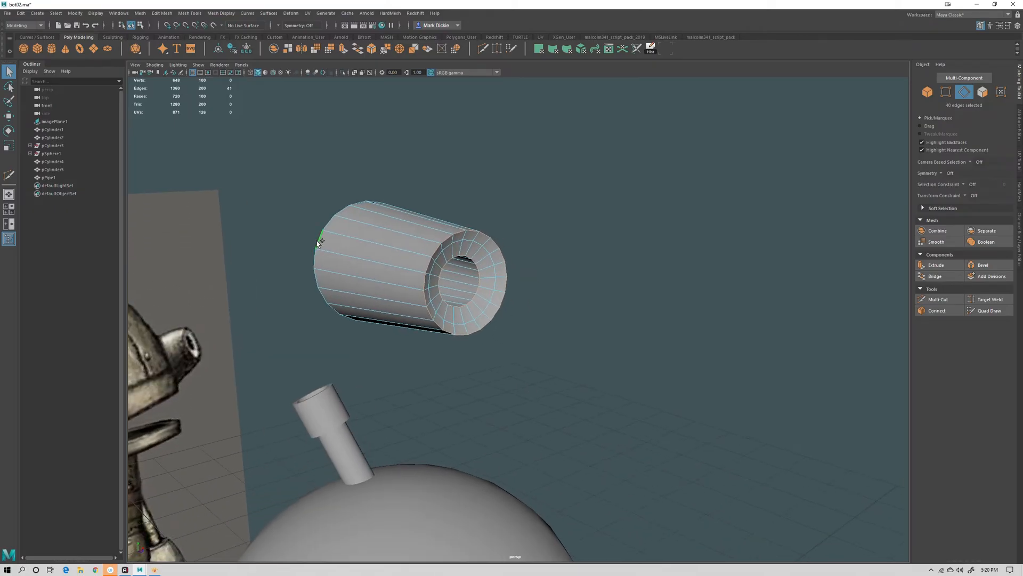
mouse_move(318, 313)
left_mouse_down("alt")
mouse_move(411, 315)
mouse_move(331, 312)
left_mouse_up("alt")
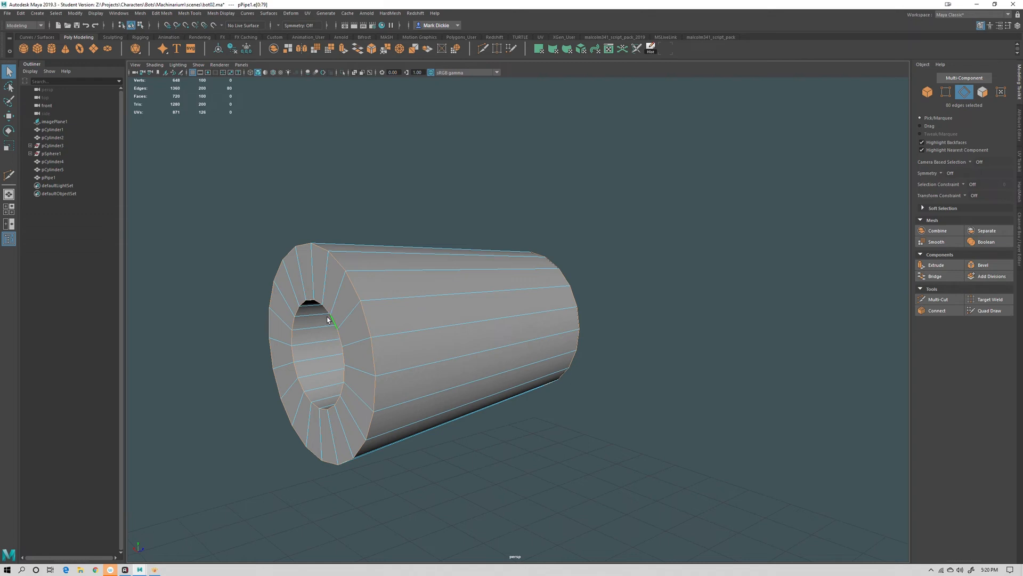
key("4")
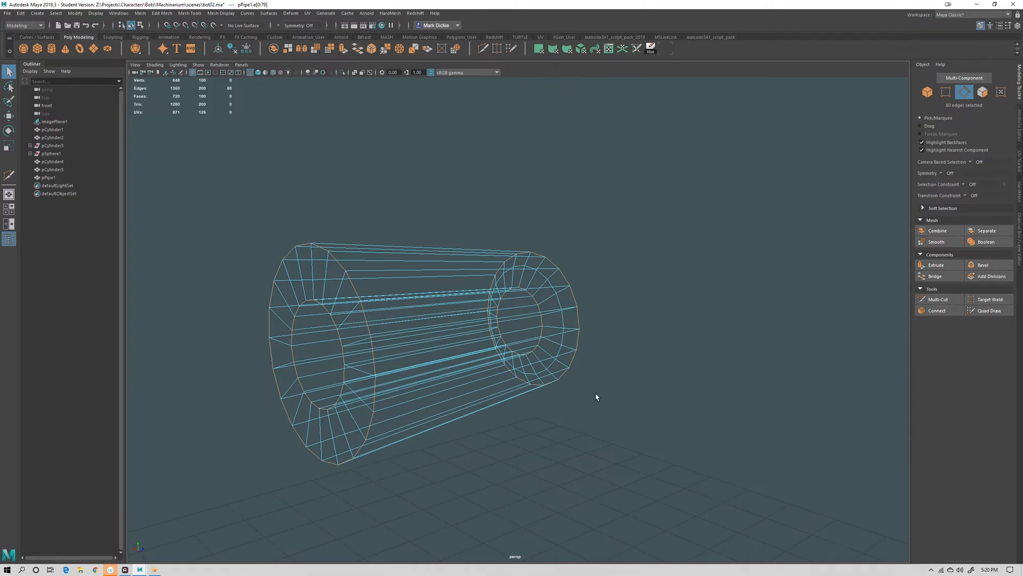
key("5")
left_click_drag(585, 401, 603, 416, "alt")
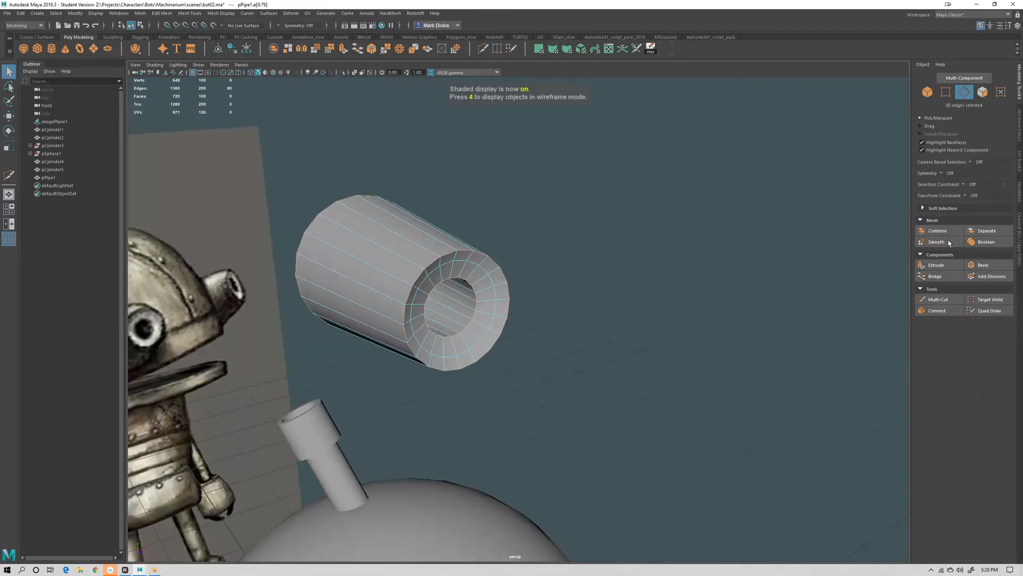
Bevel the selected pipe edges with a fraction of 0.3 and 2 segments
left_click(980, 265)
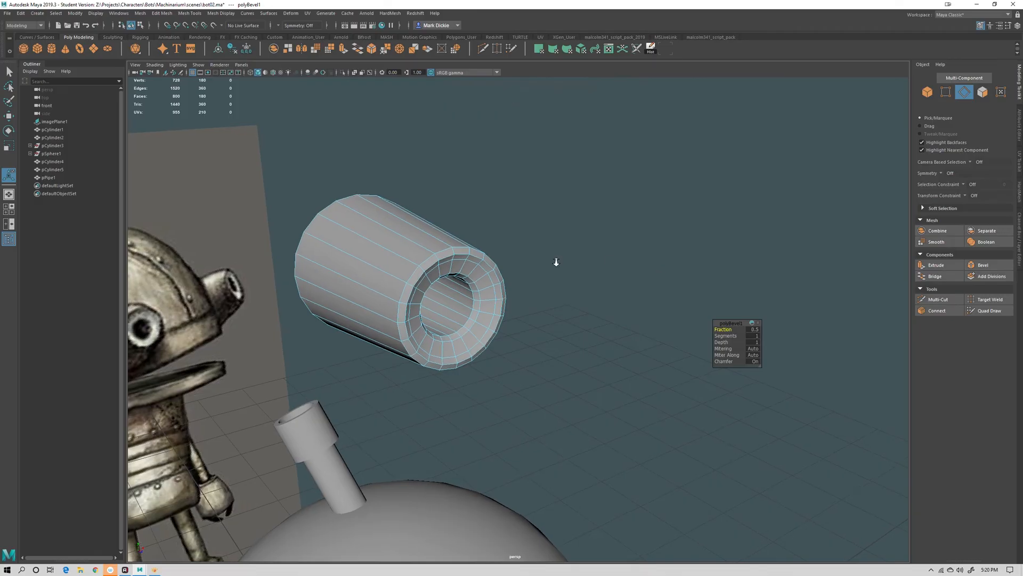
right_click_drag(557, 262, 594, 290, "alt")
left_click_drag(594, 290, 642, 326, "alt")
middle_click_drag(559, 313, 605, 332, "alt")
left_click_drag(605, 331, 578, 348, "alt")
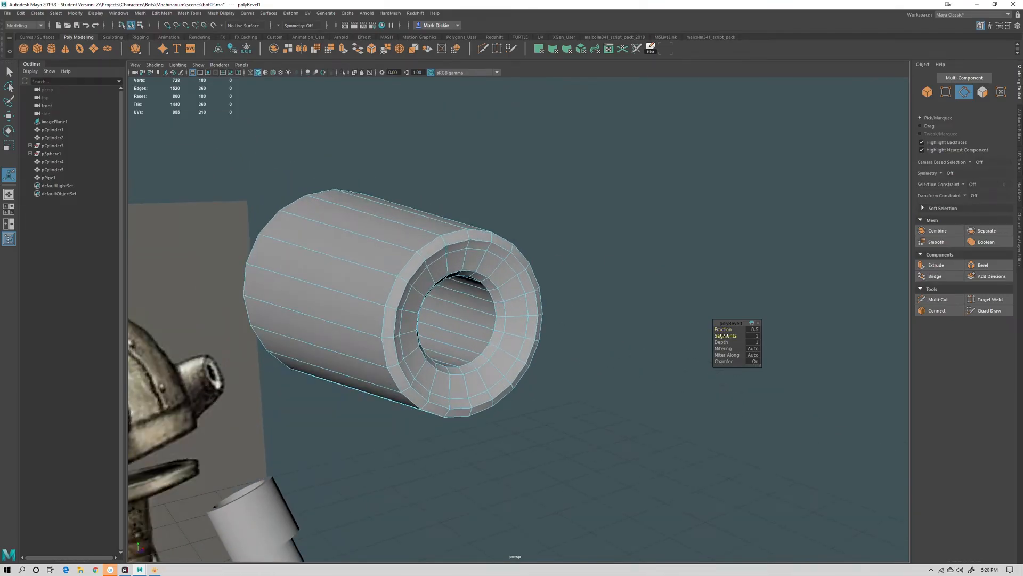
left_click_drag(721, 335, 723, 336)
left_click_drag(723, 329, 703, 334)
left_click_drag(600, 344, 519, 288, "alt")
left_click_drag(603, 330, 629, 416, "alt")
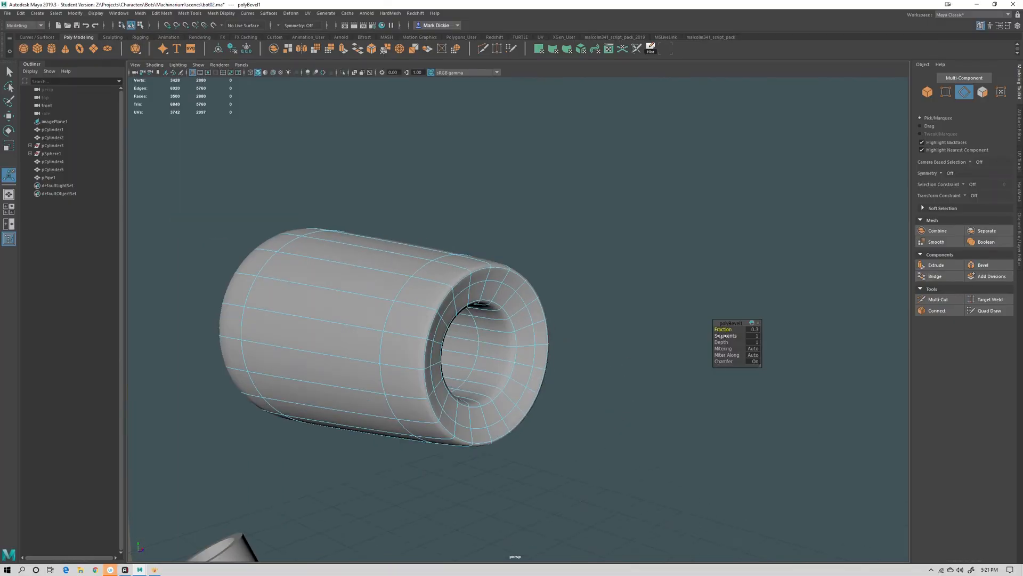
left_click_drag(721, 335, 726, 336)
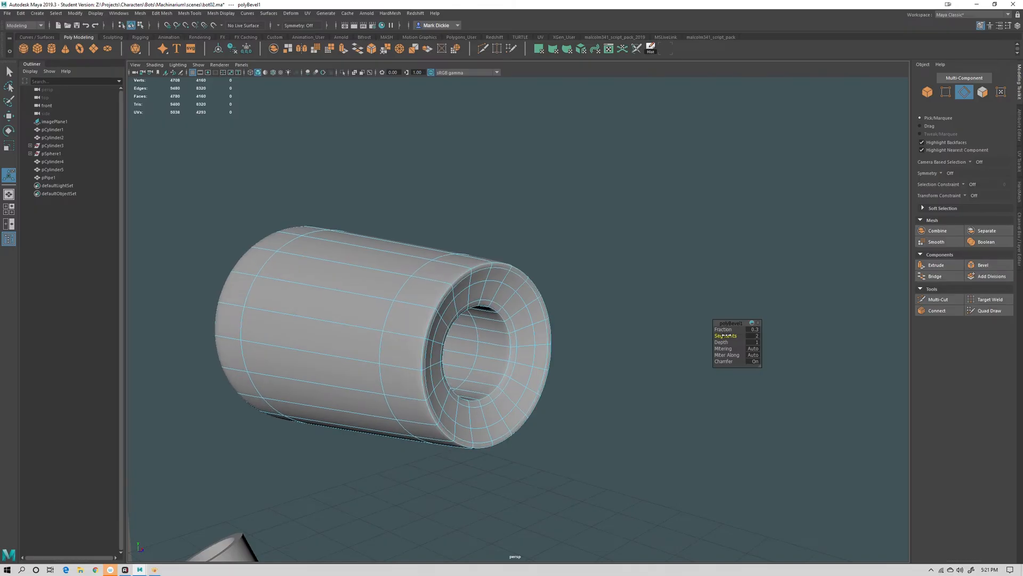
left_click_drag(519, 383, 498, 338, "alt")
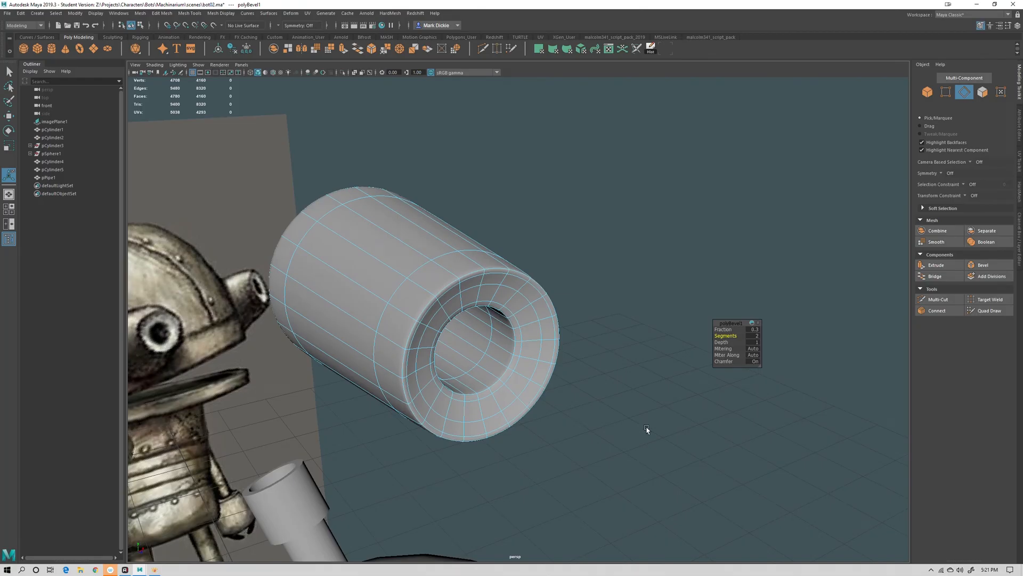
Turn off smooth preview, return to object mode and apply Smooth to the pipe mesh
key("1")
scroll(632, 430, "down", 3)
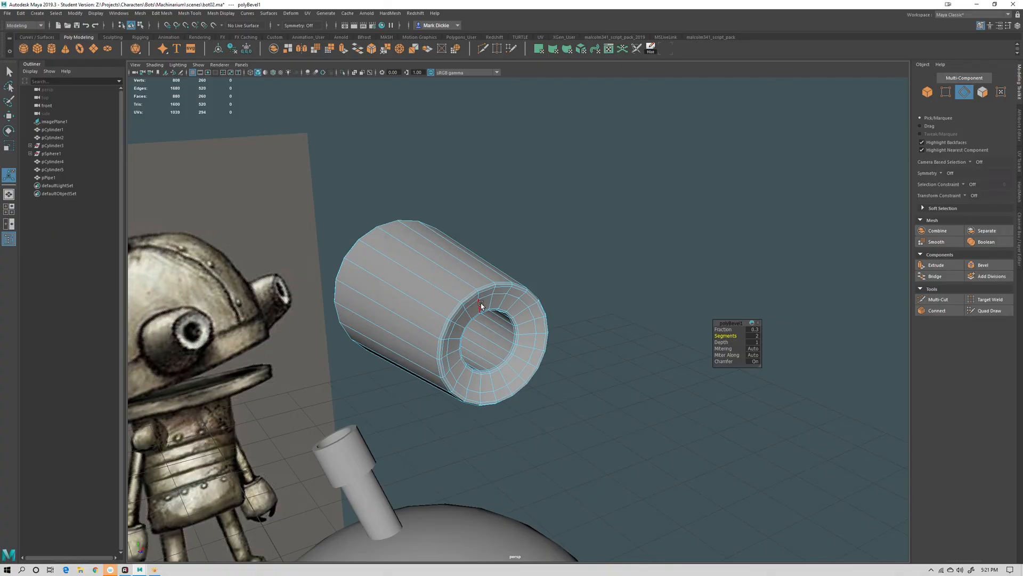
right_click_drag(481, 304, 528, 293)
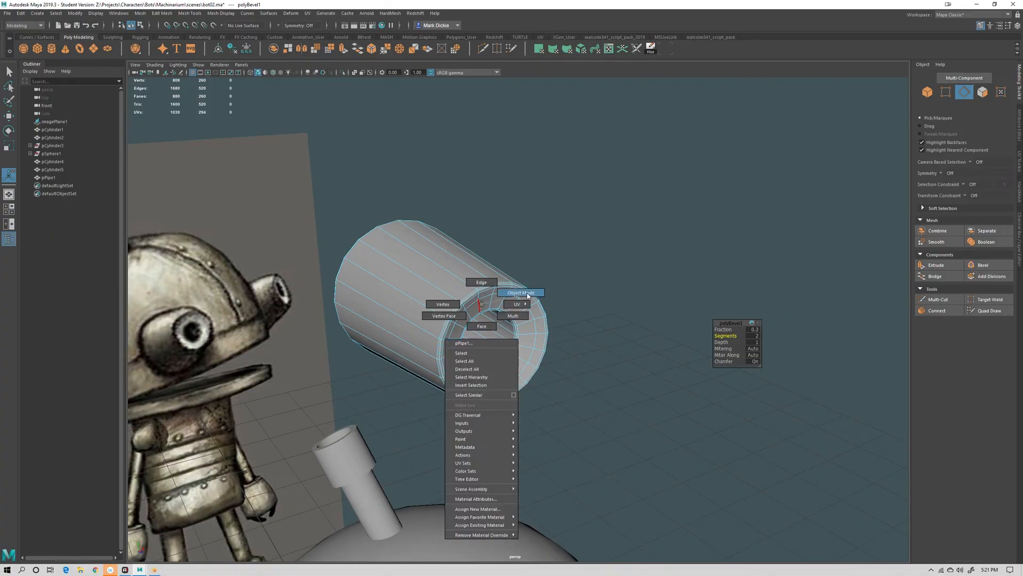
key("q")
left_click(613, 386)
scroll(614, 387, "down", 5)
left_click(493, 326)
mouse_move(568, 386)
left_mouse_down("alt")
mouse_move(532, 377)
mouse_move(558, 376)
left_mouse_up("alt")
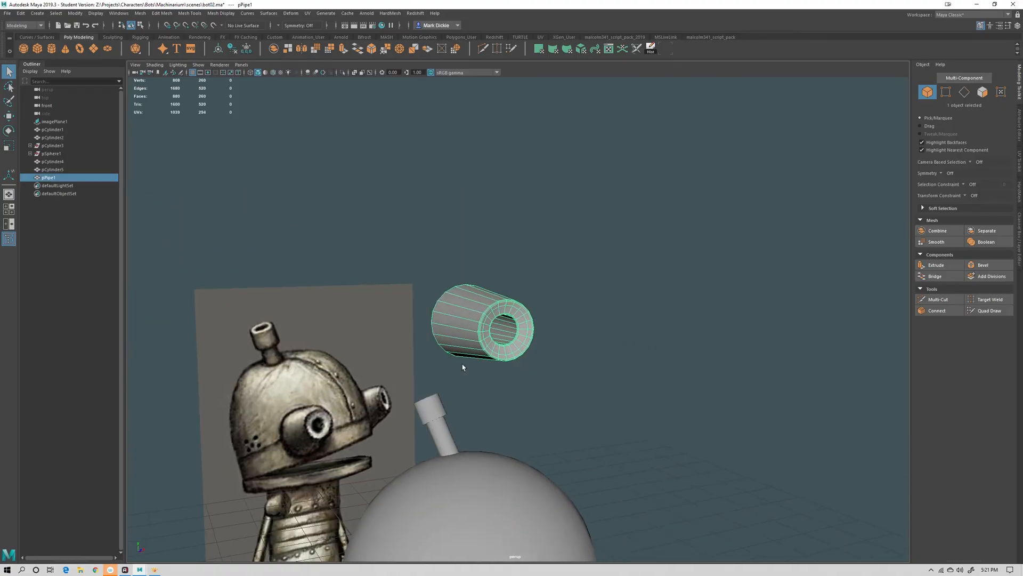
left_click(935, 241)
left_click_drag(642, 338, 638, 374, "alt")
right_click_drag(637, 374, 724, 346, "alt")
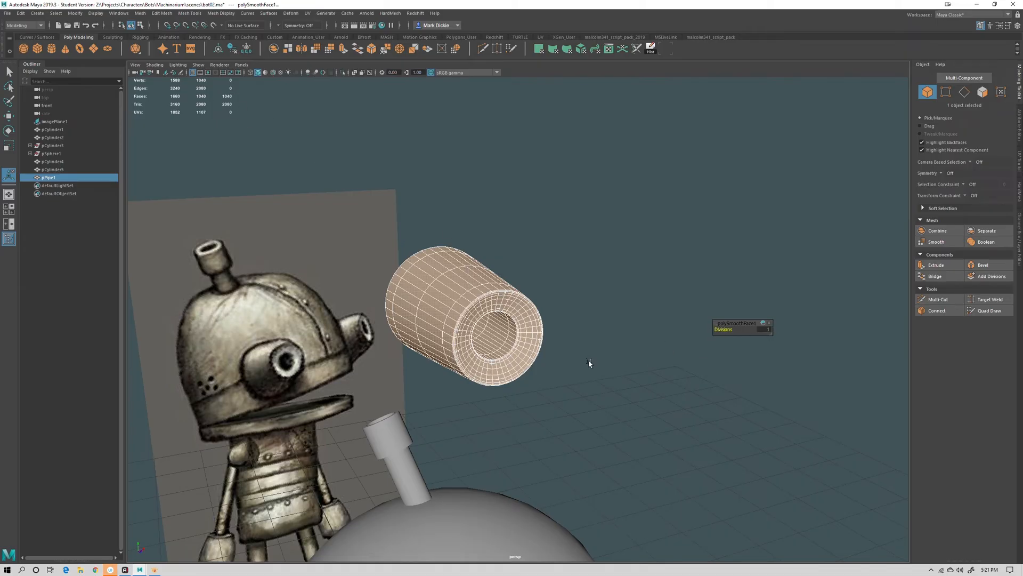
left_click(589, 425)
scroll(589, 425, "down", 3)
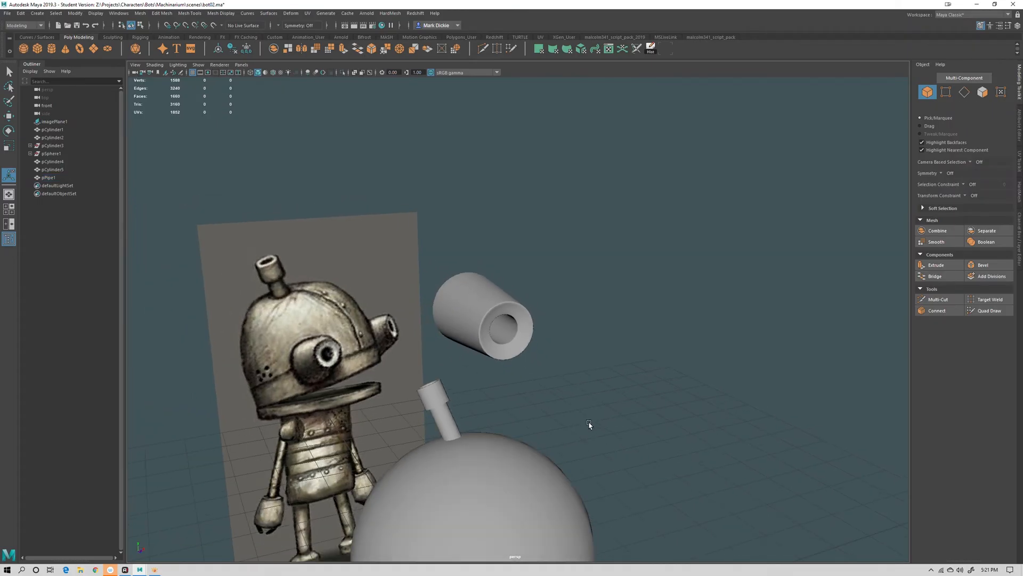
Select the smoothed pipe and move it toward the head
left_click(479, 307)
left_click(617, 370)
scroll(616, 370, "down", 3)
left_click(513, 308)
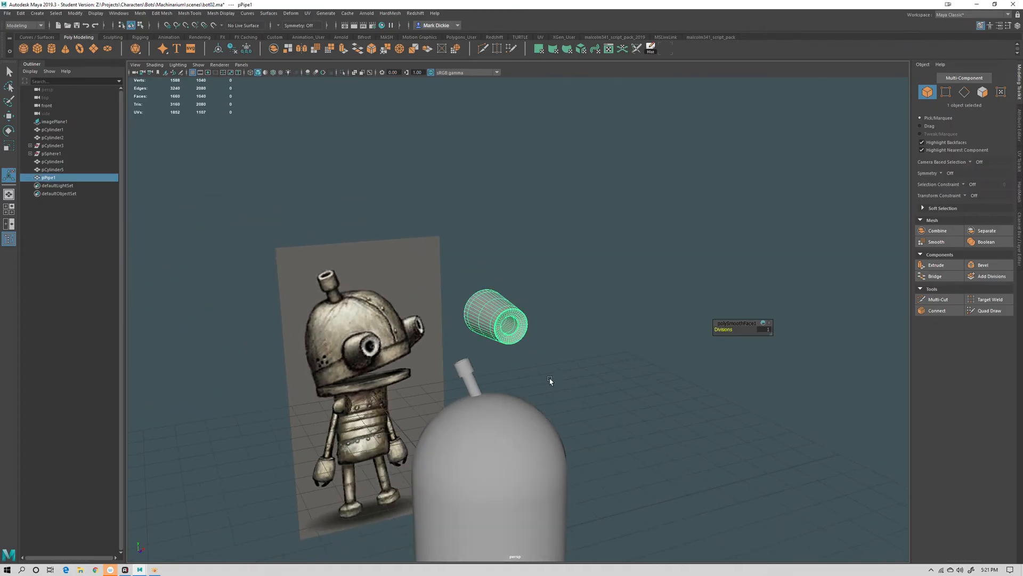
key("w")
scroll(551, 387, "down", 3)
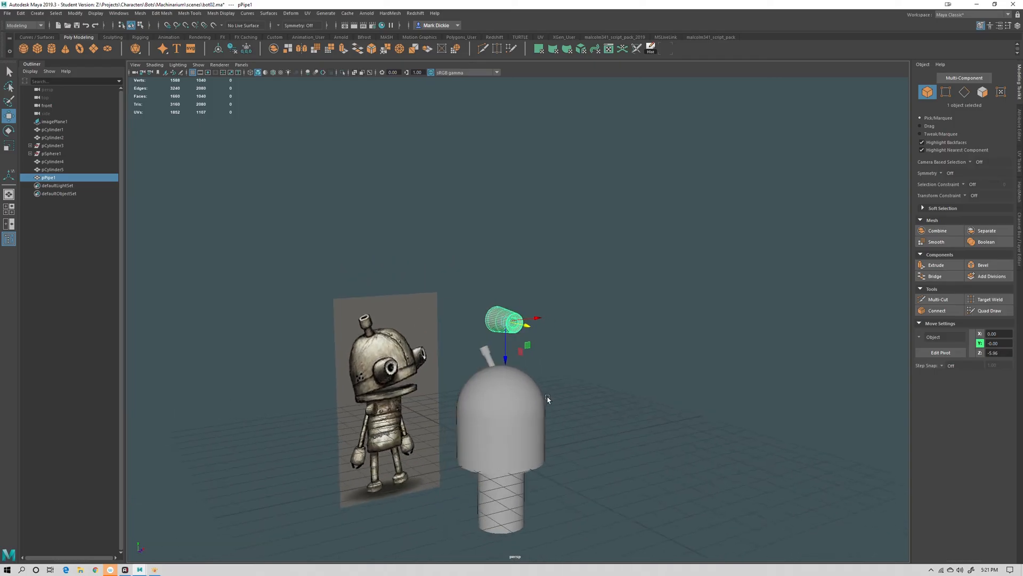
left_click_drag(547, 398, 552, 396, "alt")
left_click_drag(505, 345, 576, 334)
In front view, position the pipe on the left side of the dome as an eye socket
key("space")
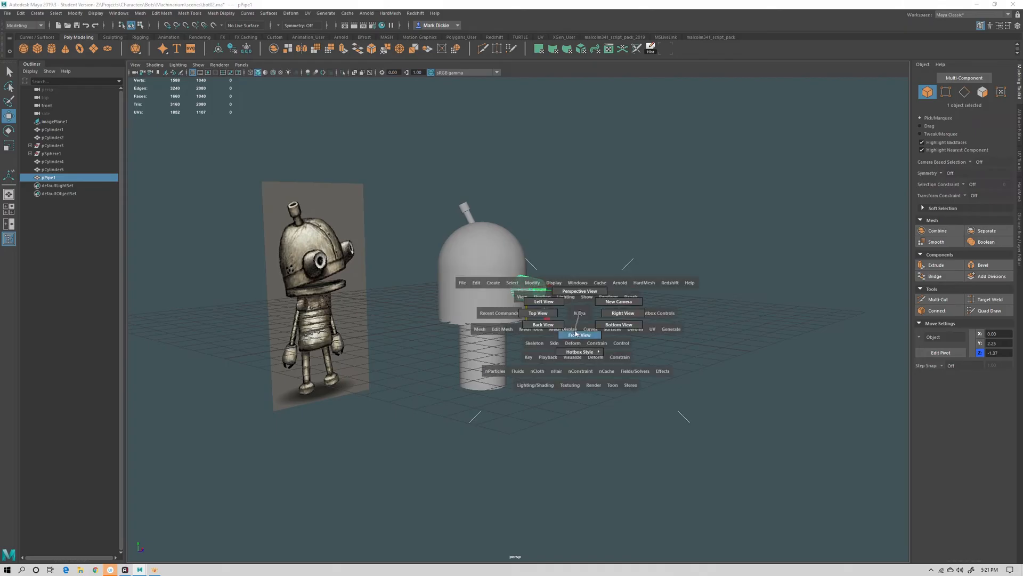
left_click_drag(586, 177, 661, 221)
left_click_drag(538, 338, 647, 334)
left_click(502, 288)
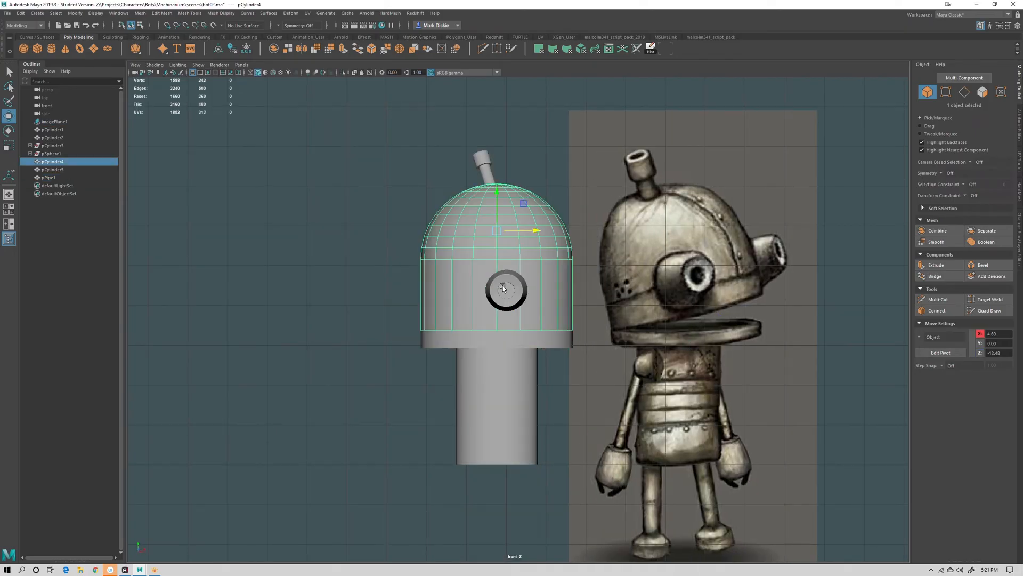
left_click(507, 290)
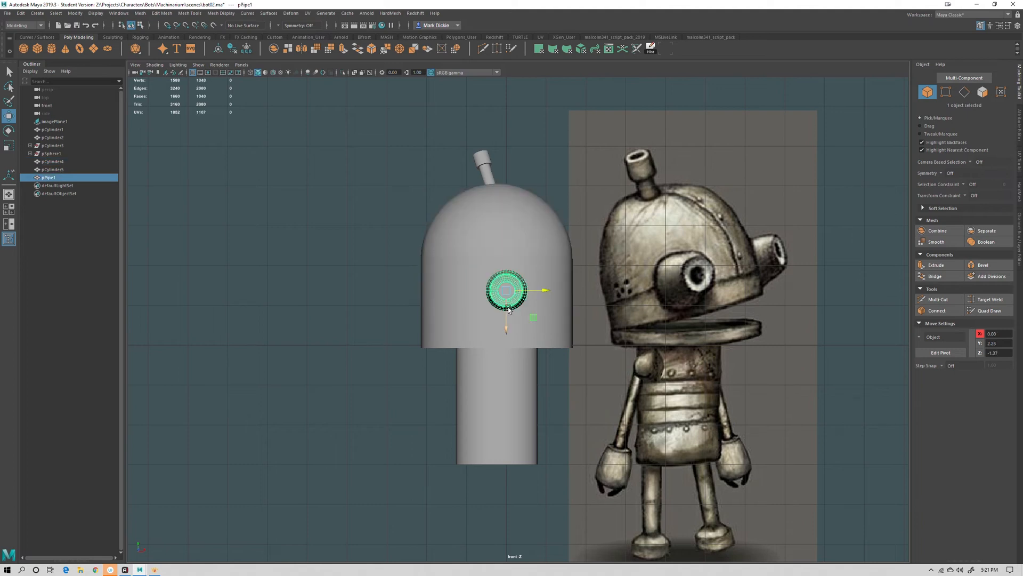
middle_click_drag(532, 321, 499, 316)
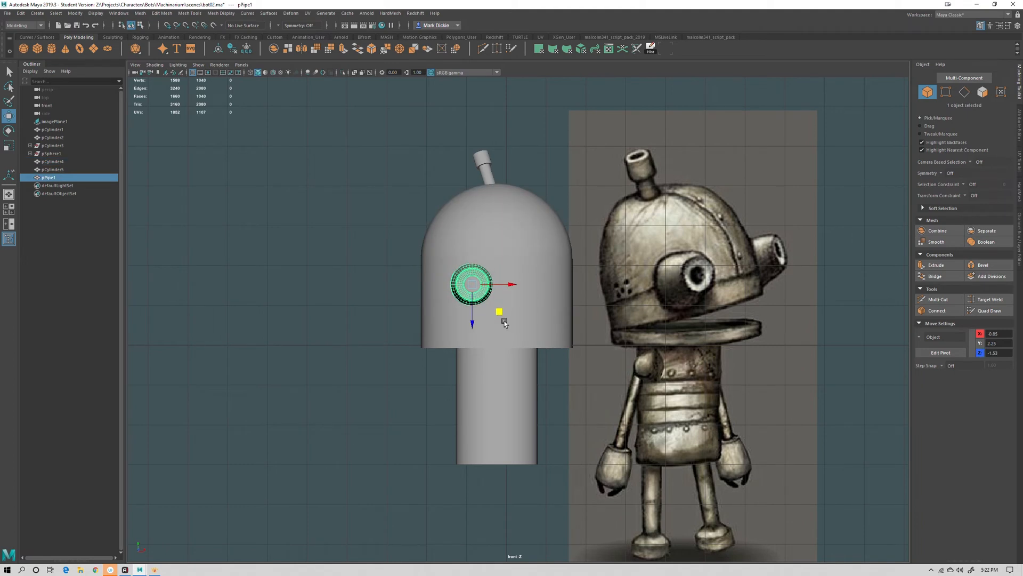
Duplicate the eye pipe and move the copy to the right side of the dome
key("ctrl+d")
middle_click_drag(513, 309, 567, 310)
key("space")
left_click_drag(516, 370, 520, 343)
left_click_drag(518, 353, 477, 418, "alt")
left_click(510, 339, "shift")
left_click_drag(517, 360, 548, 346)
left_click(586, 337)
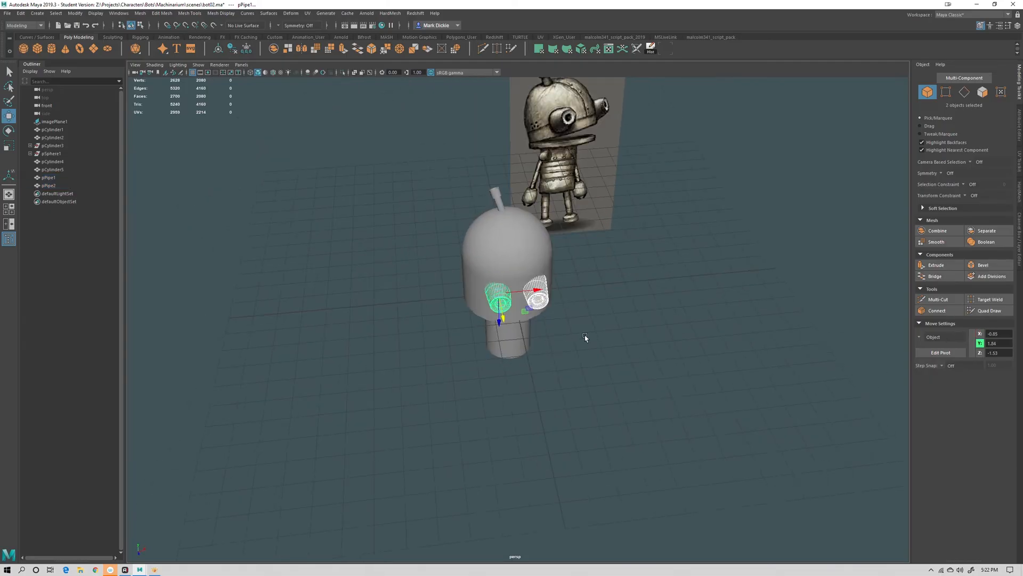
Move the left eye pipe lower on the dome
left_click(497, 287)
middle_click_drag(531, 317, 533, 365, "alt")
scroll(533, 366, "up", 2)
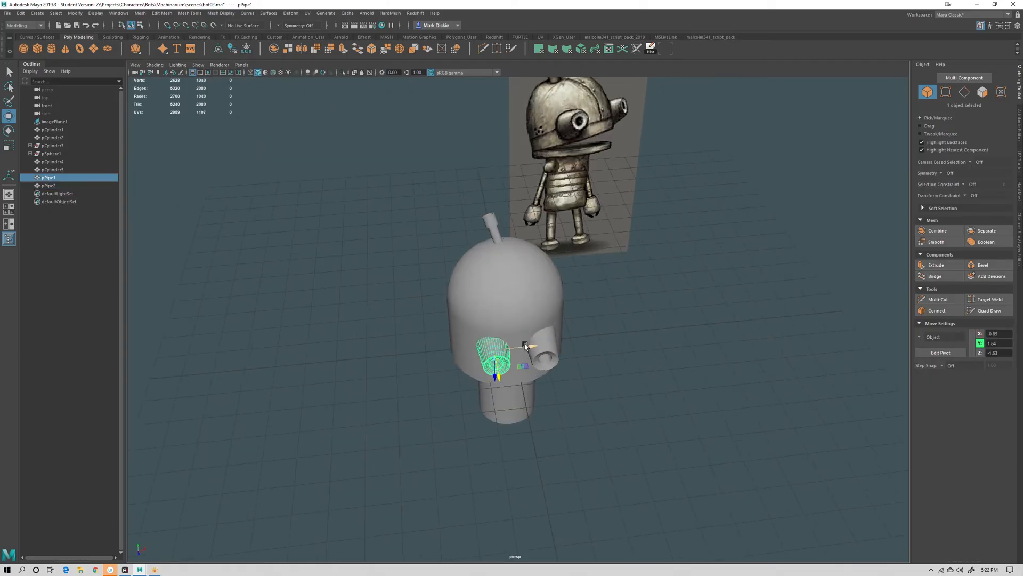
left_click_drag(525, 345, 566, 344)
Scale down both eye pipes to better match the concept image's eyes
left_click(548, 352)
scroll(612, 383, "up", 3)
mouse_move(626, 424)
left_mouse_down("alt")
mouse_move(596, 417)
mouse_move(609, 411)
mouse_move(622, 421)
mouse_move(613, 414)
left_mouse_up("alt")
key("e")
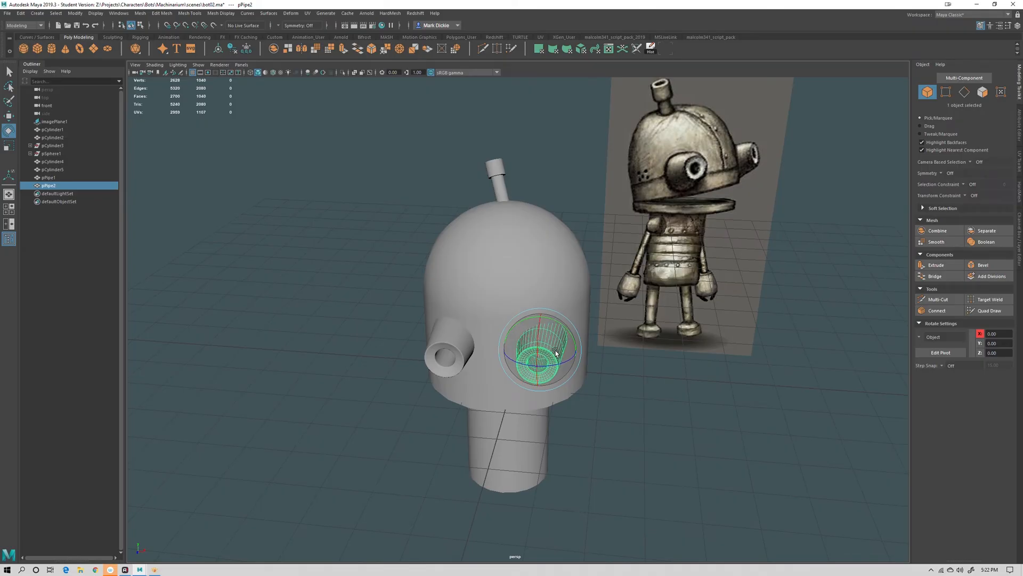
left_click(450, 356)
left_click_drag(450, 356, 438, 333, "alt")
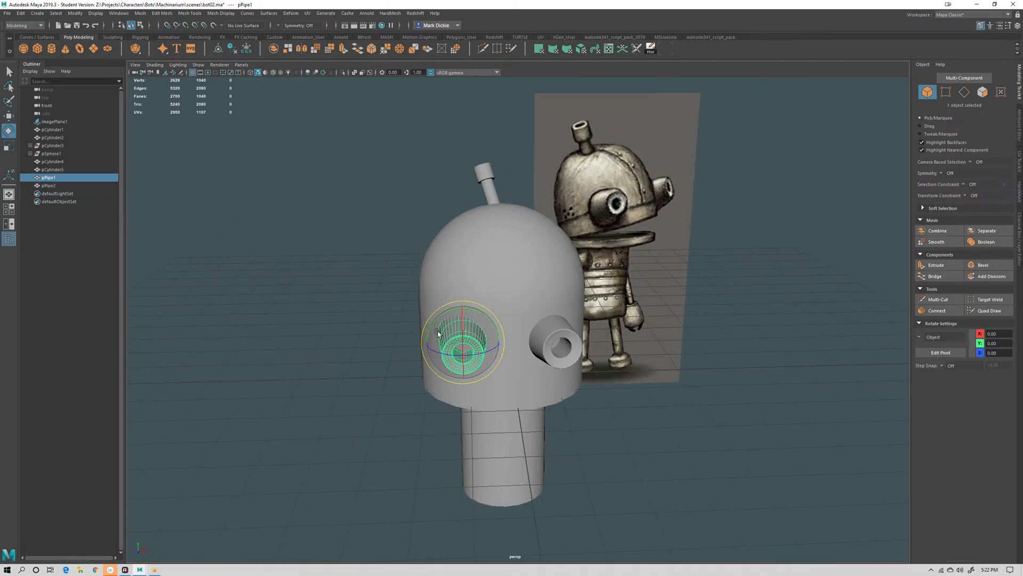
key("r")
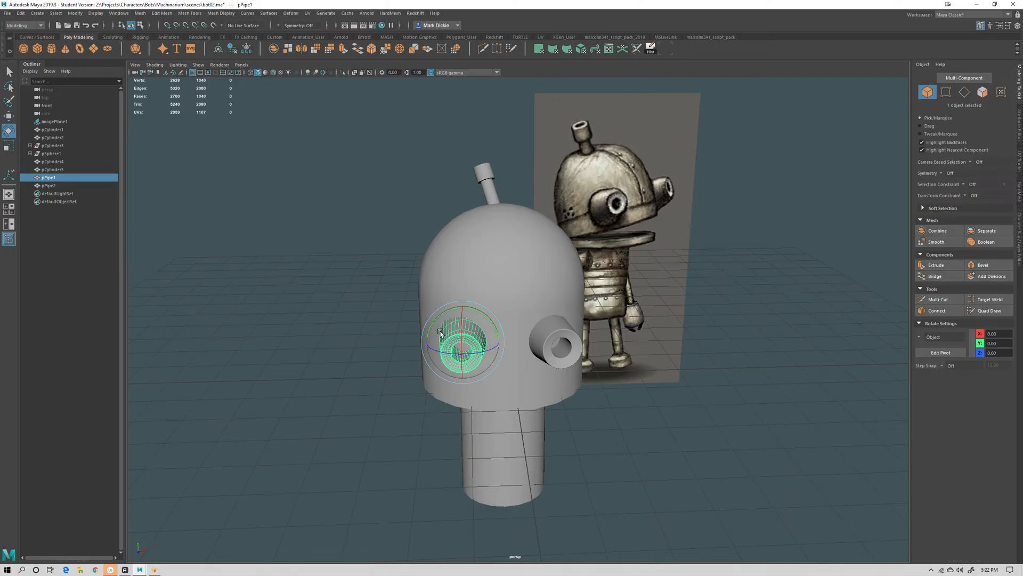
left_click_drag(452, 327, 478, 354, "alt")
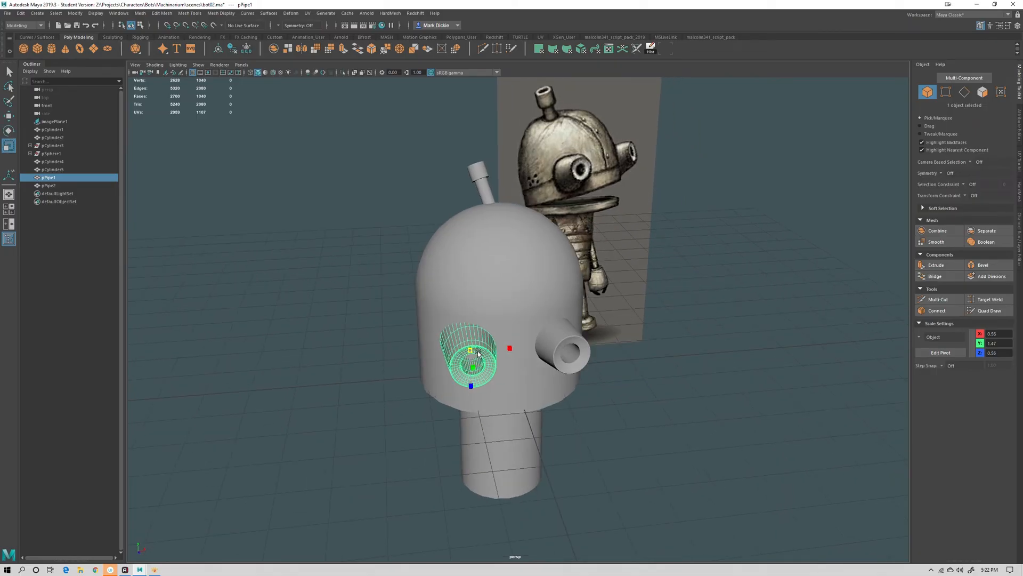
left_click(554, 346)
left_click_drag(558, 344, 555, 342)
left_click(646, 403)
scroll(647, 403, "down", 3)
left_click_drag(651, 445, 649, 416, "alt")
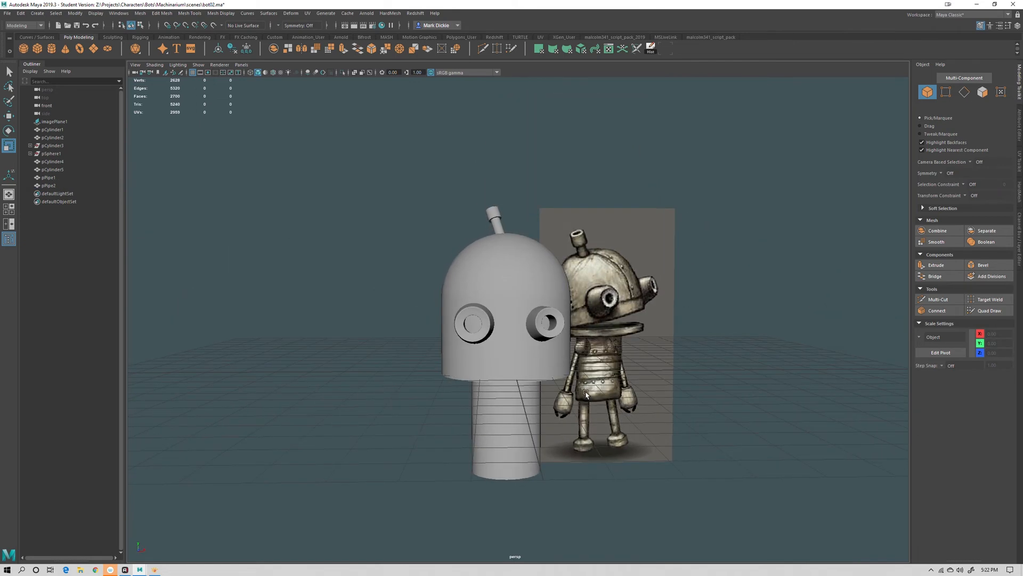
Scale up the antenna stem on top of the dome and move it back
left_click_drag(604, 420, 626, 454, "alt")
left_click(477, 227)
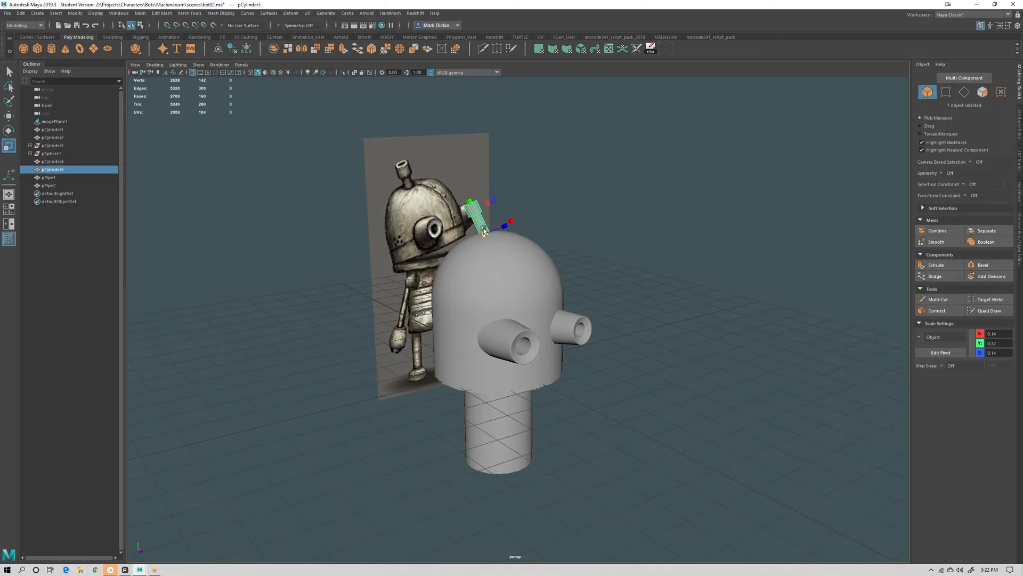
left_click_drag(489, 235, 507, 243)
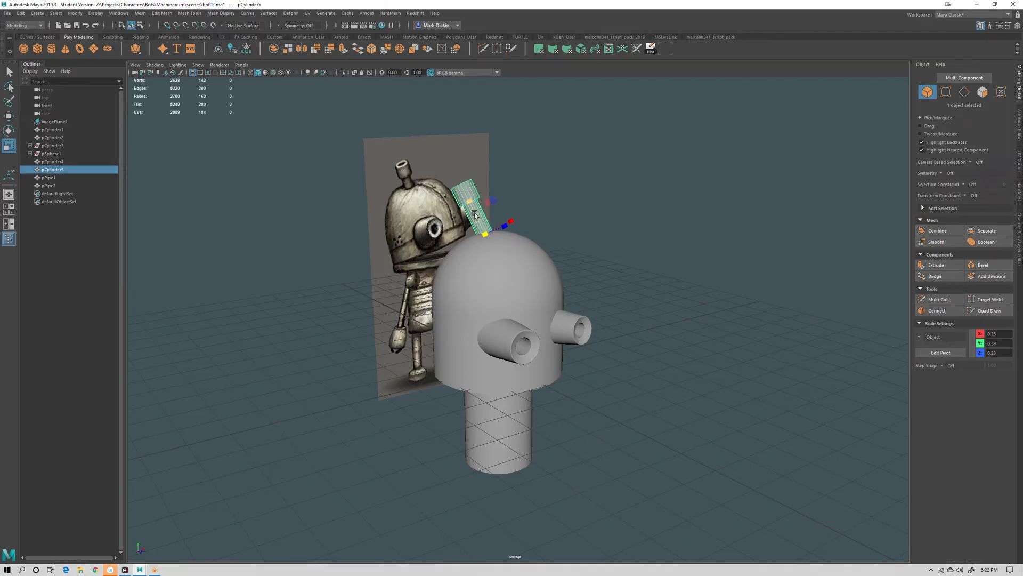
key("w")
middle_click_drag(476, 215, 532, 234)
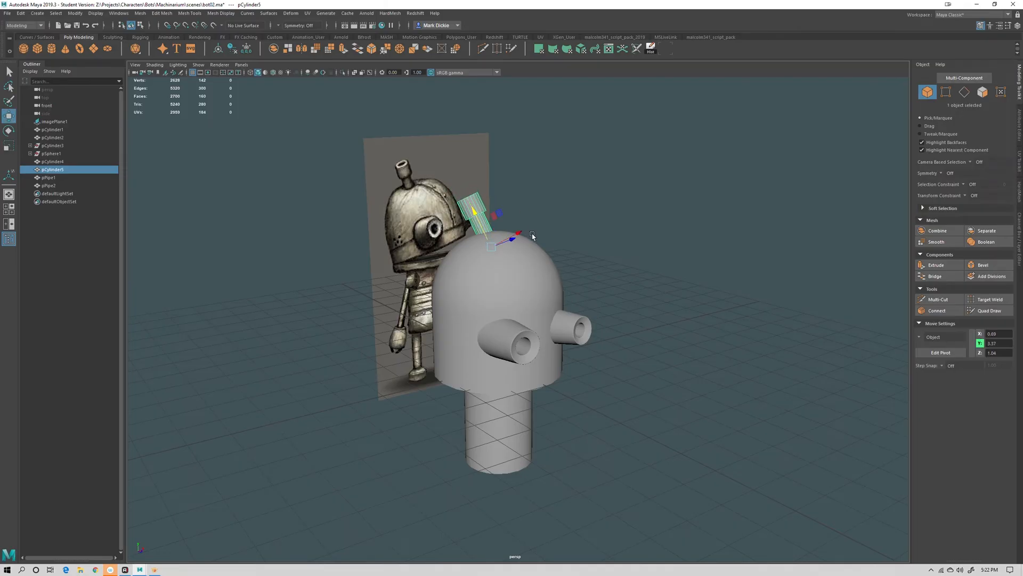
left_click(590, 242)
left_click_drag(697, 338, 545, 281, "alt")
Create a polygon sphere and move it up beside the head's side
left_click(525, 379)
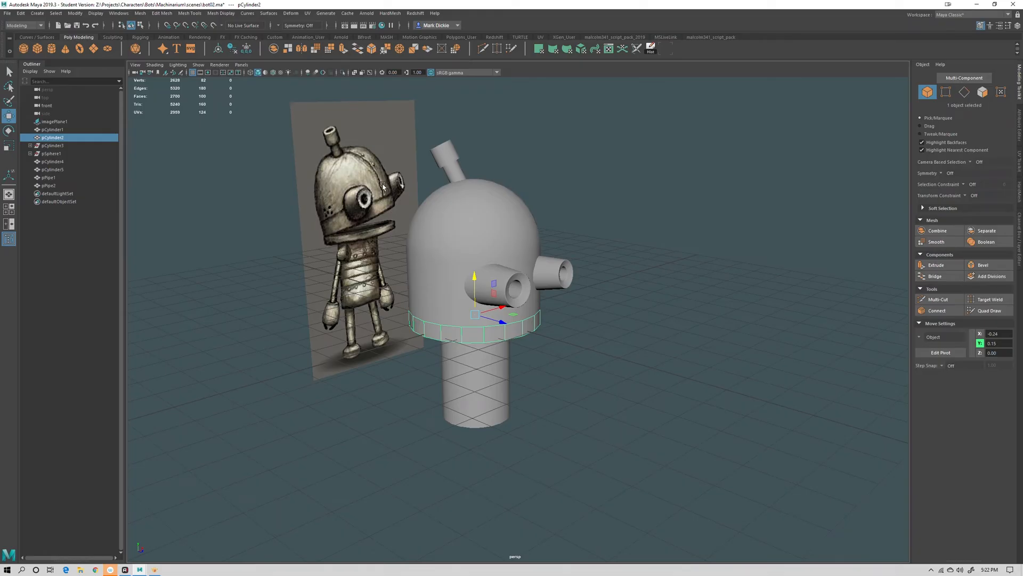
left_click(592, 300)
left_click_drag(587, 302, 335, 241, "alt")
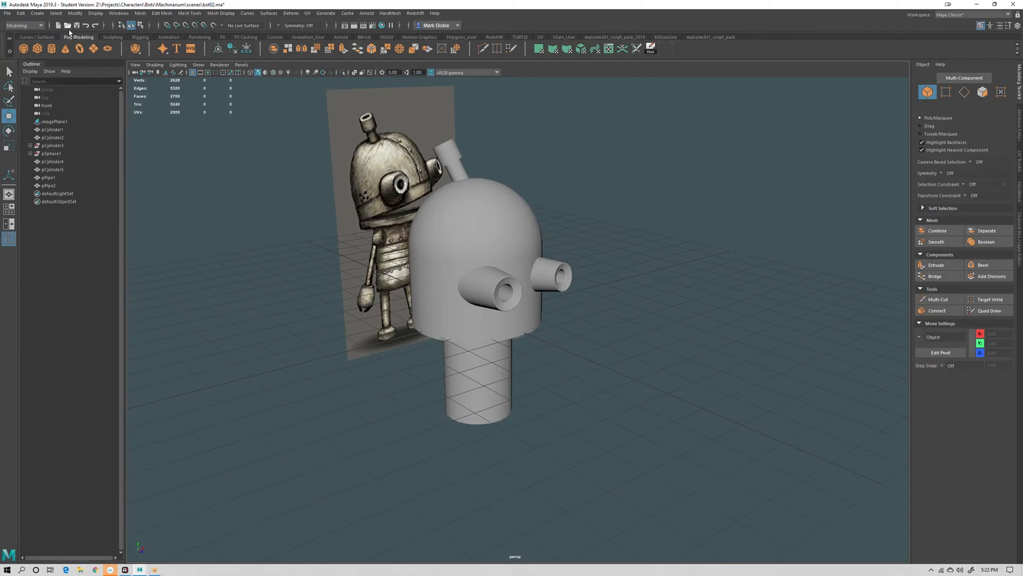
left_click(38, 49)
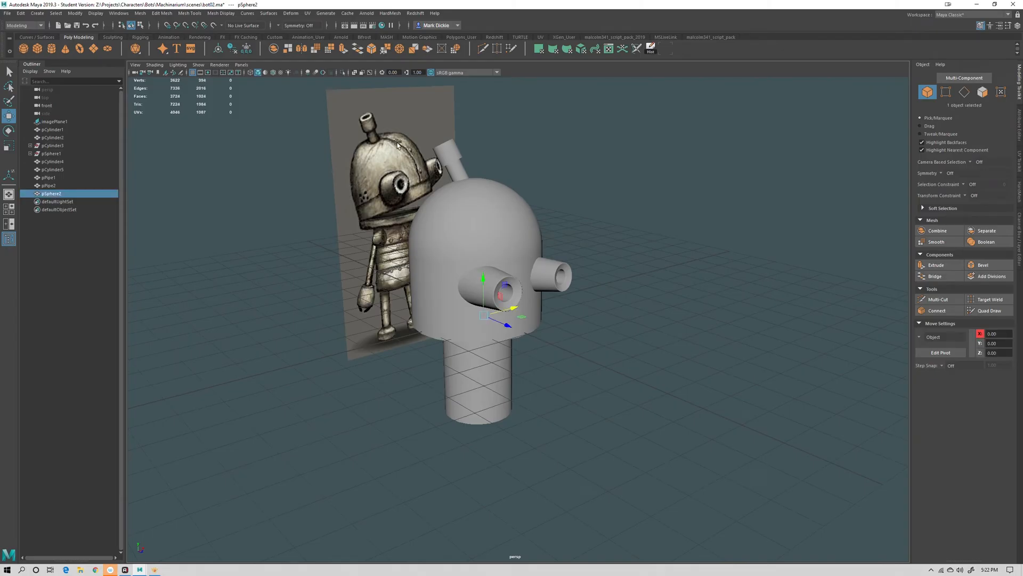
left_click_drag(506, 325, 533, 219)
left_click_drag(565, 266, 647, 300, "alt")
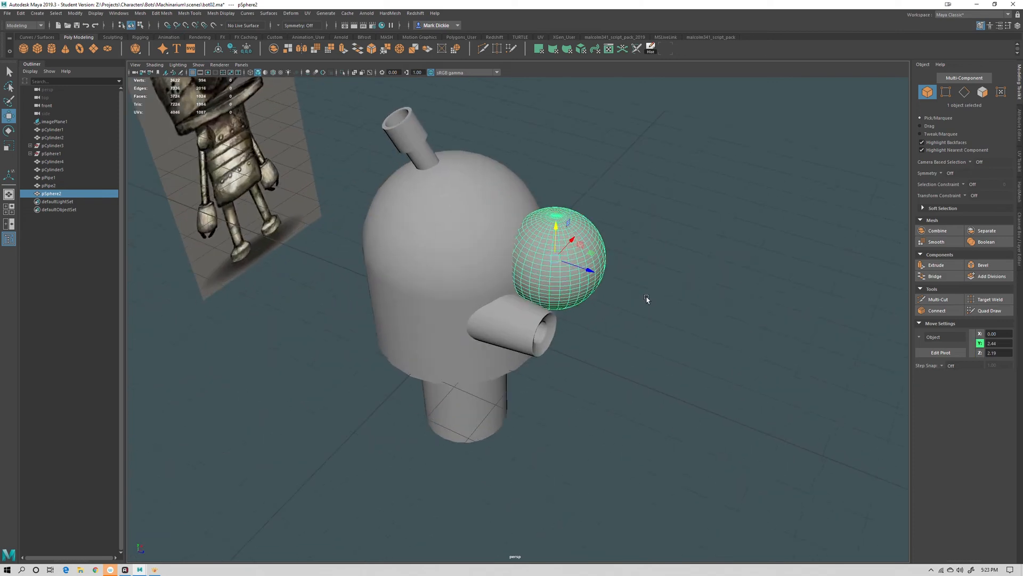
Scale the new sphere down uniformly to about 0.2 to make a small rivet
scroll(618, 386, "up", 5)
left_click_drag(618, 386, 545, 357, "alt")
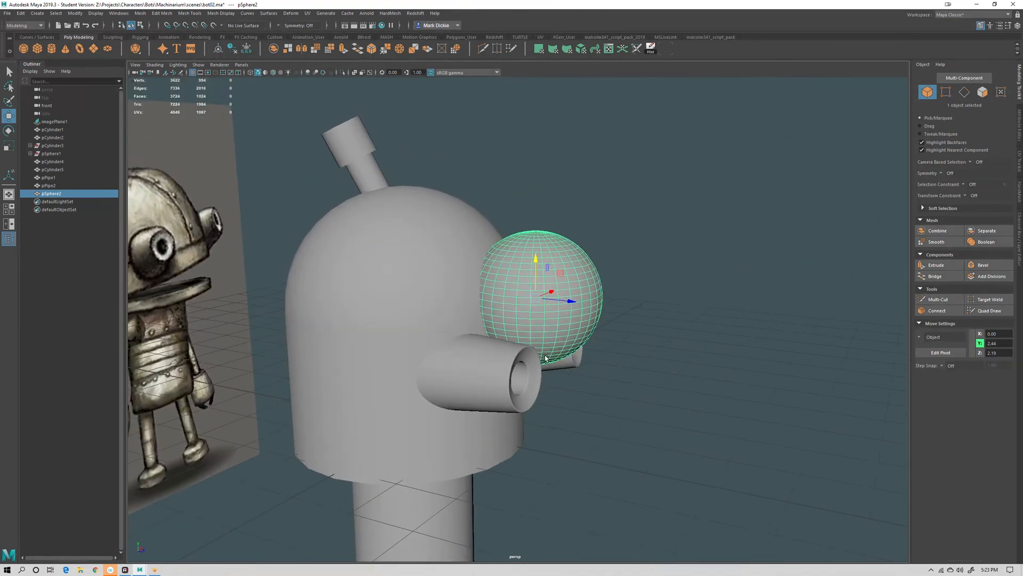
key("r")
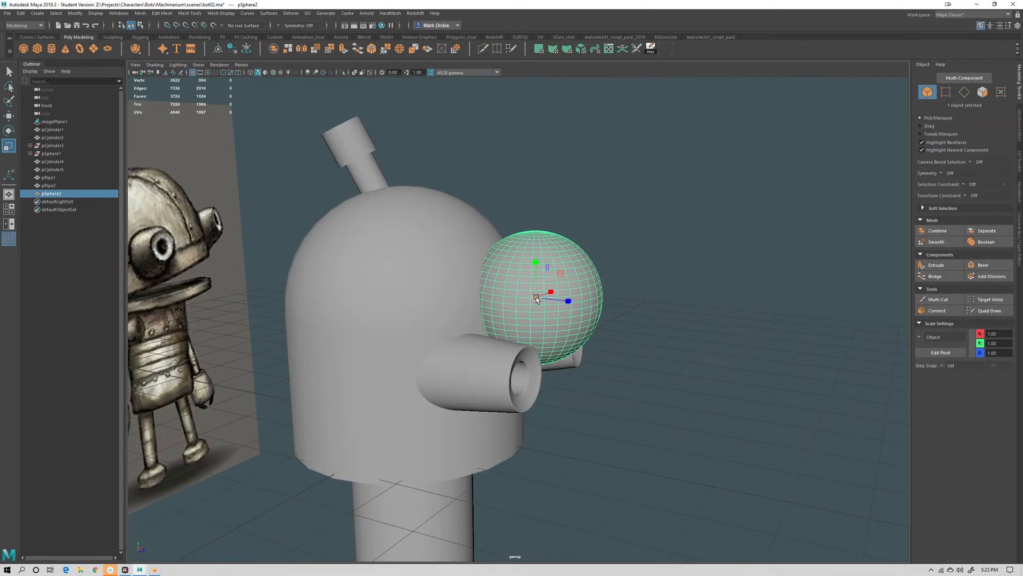
left_click_drag(537, 299, 448, 252)
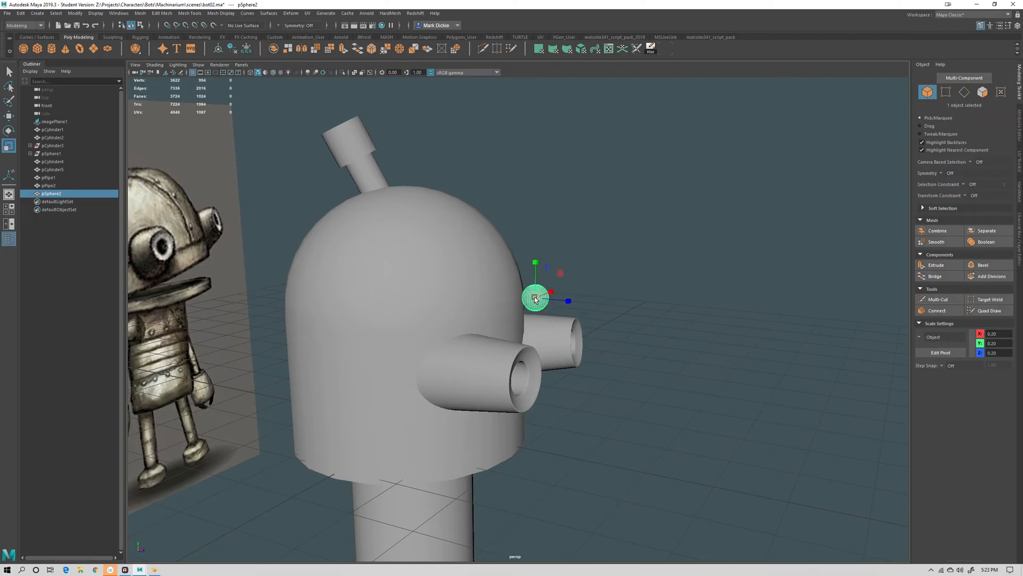
mouse_move(535, 299)
left_mouse_down()
mouse_move(592, 289)
mouse_move(550, 306)
mouse_move(564, 302)
mouse_move(522, 296)
mouse_move(555, 300)
mouse_move(537, 318)
left_mouse_up()
Move the rivet to the middle of the face between the eye pipes and push it into the head surface
key("w")
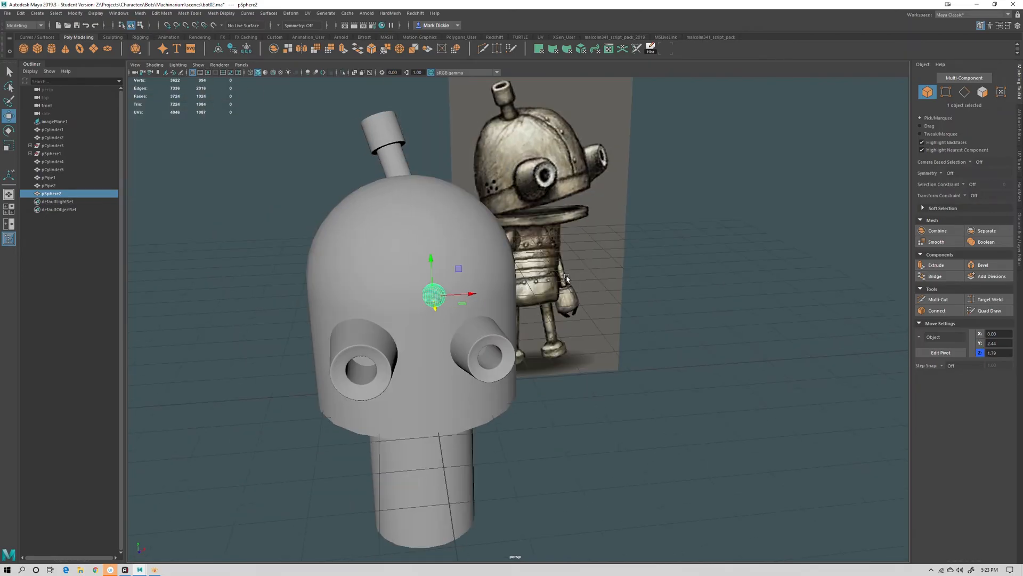
key("space")
left_click_drag(566, 279, 562, 295)
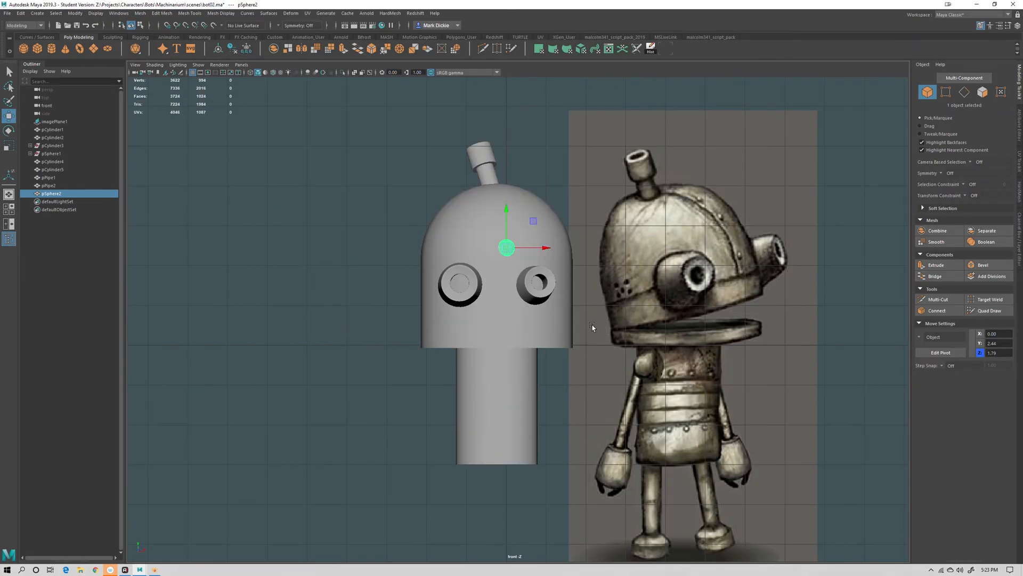
left_click_drag(532, 221, 523, 255)
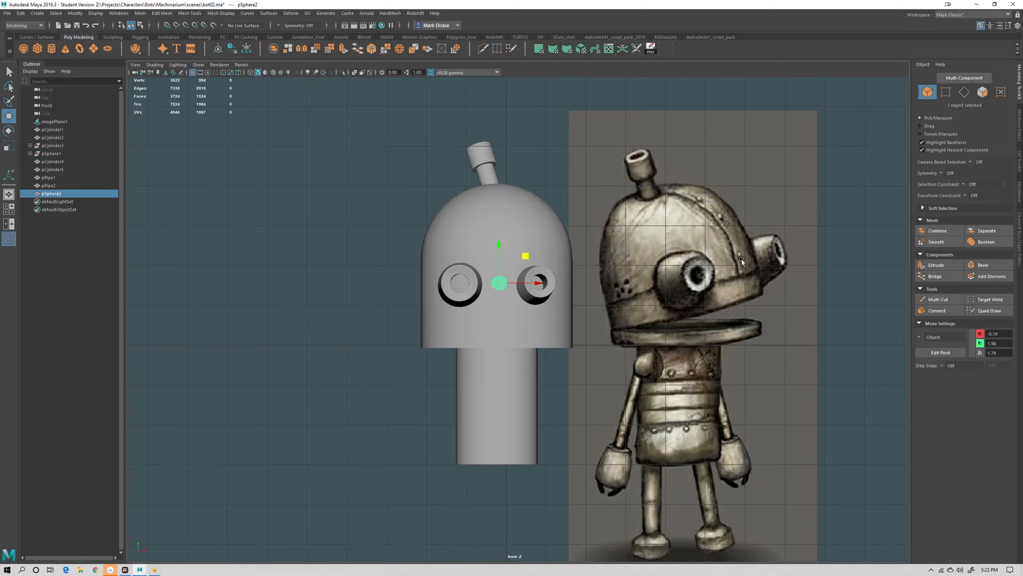
key("space")
left_click_drag(579, 294, 574, 353)
right_click_drag(565, 358, 575, 422, "alt")
left_click_drag(575, 422, 589, 296, "alt")
right_click_drag(567, 319, 587, 361, "alt")
left_click_drag(516, 315, 434, 415, "alt")
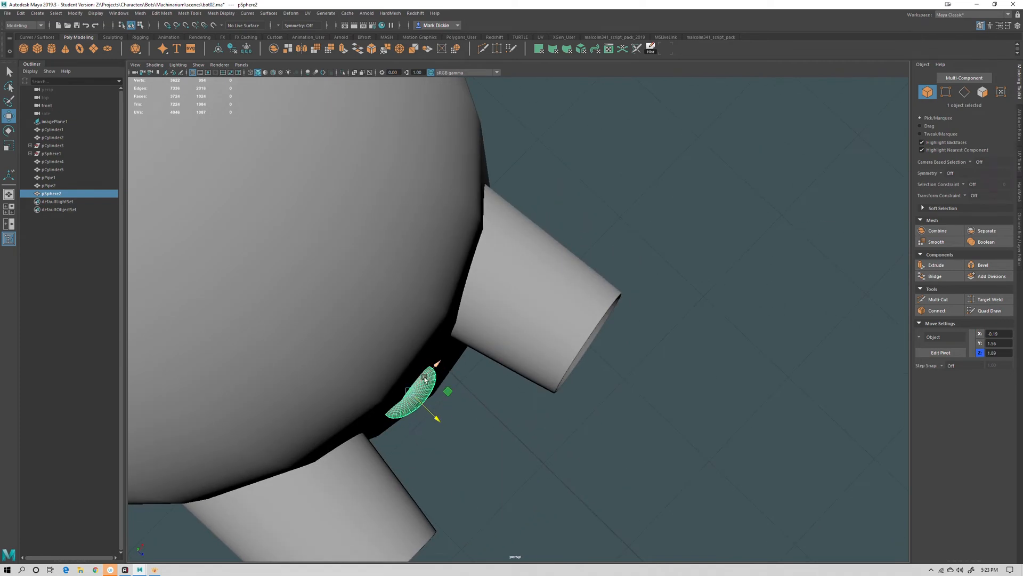
left_click_drag(432, 368, 460, 315)
key("space")
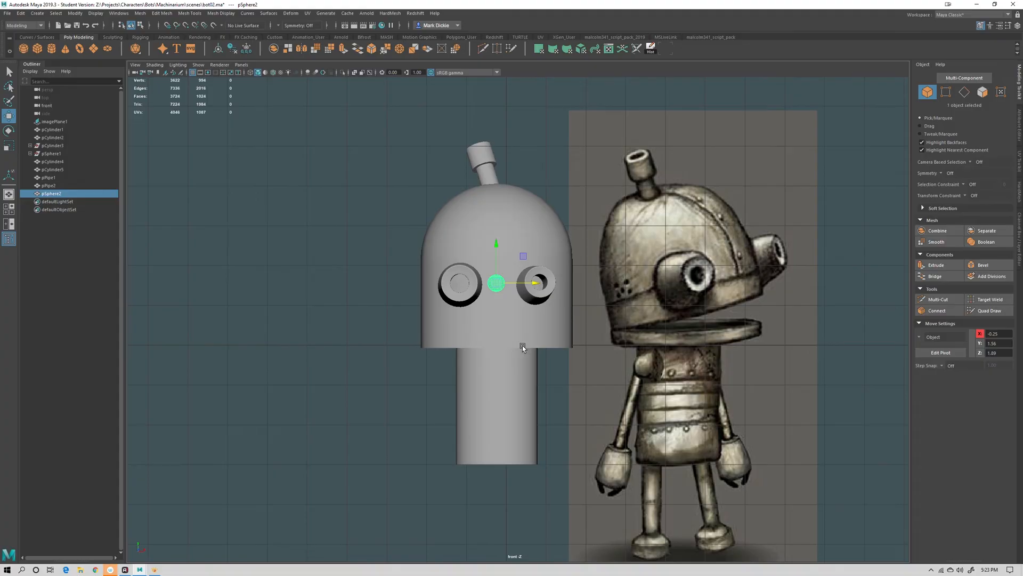
Nudge the left eye pipe slightly sideways
left_click(467, 297)
key("e")
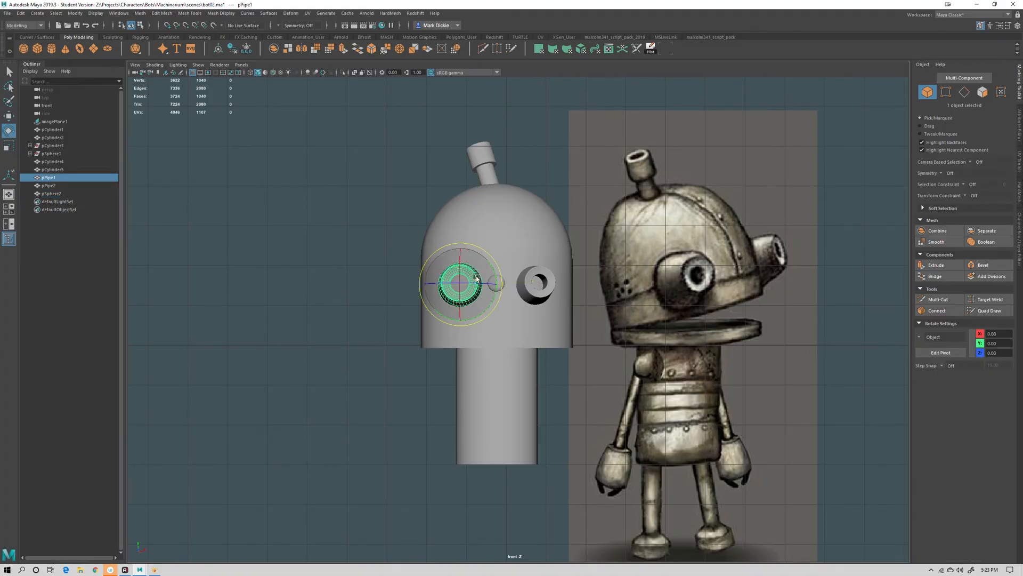
key("w")
left_click_drag(488, 283, 480, 281)
left_click(384, 354)
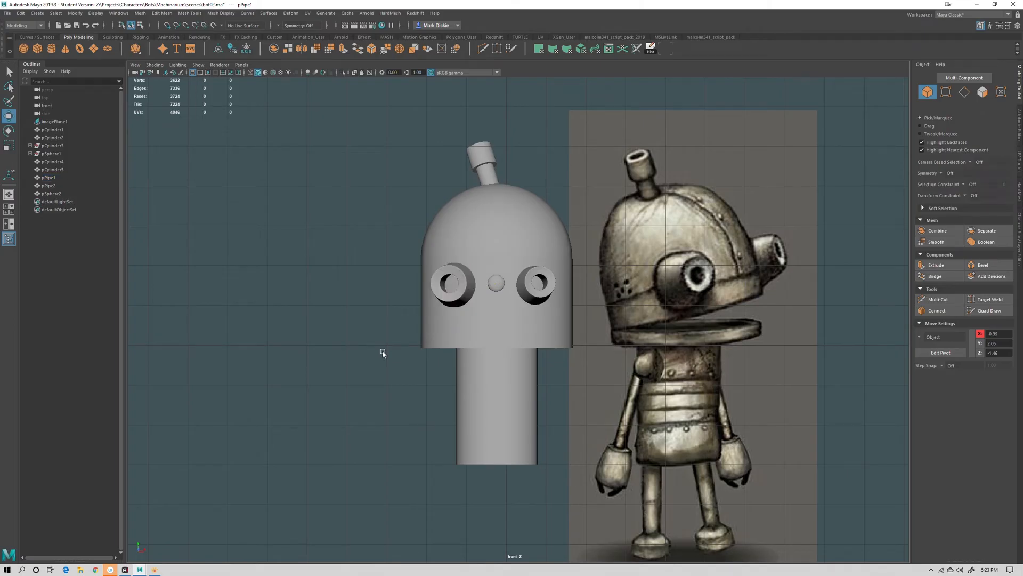
Try duplicating the rivet and moving the copies up the dome, then delete both copies
left_click(495, 287)
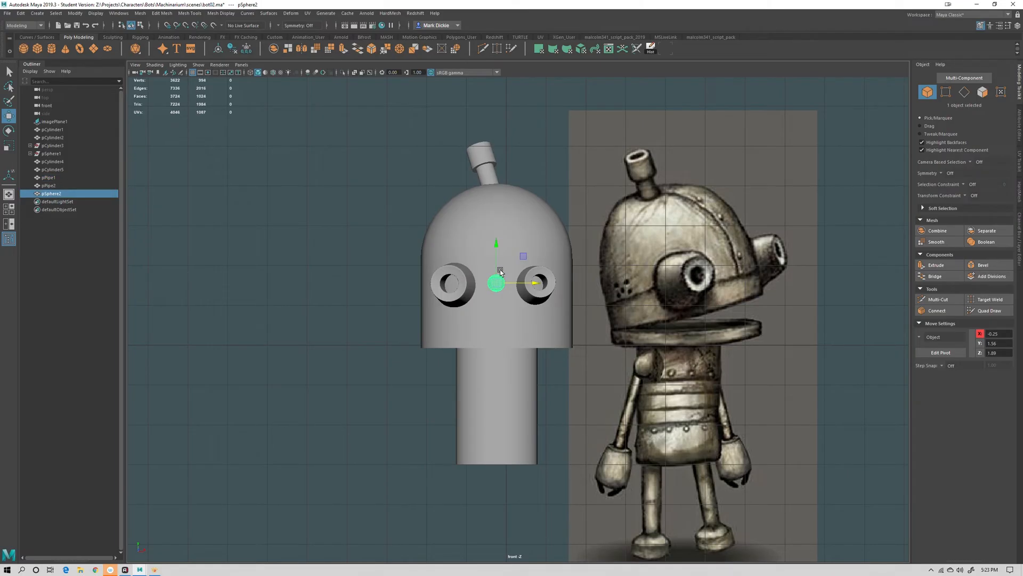
key("ctrl+d")
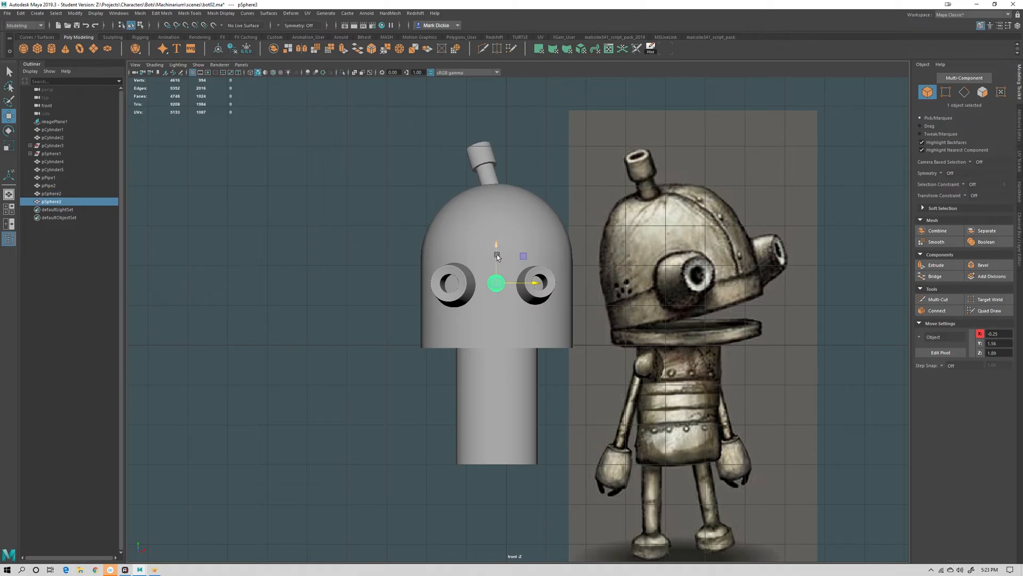
left_click_drag(497, 256, 491, 185)
key("ctrl+d")
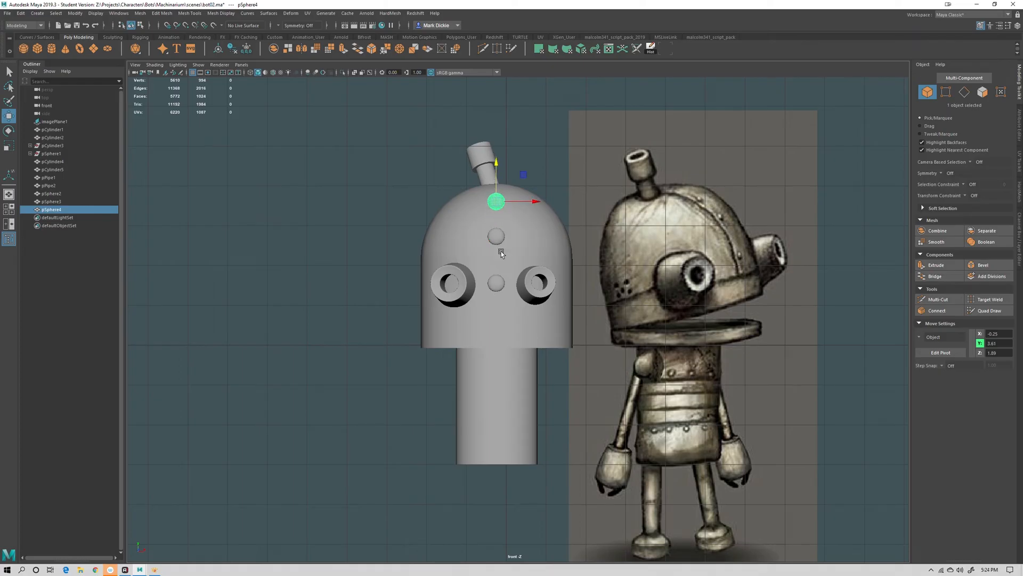
key("Delete")
left_click(501, 235)
key("Delete")
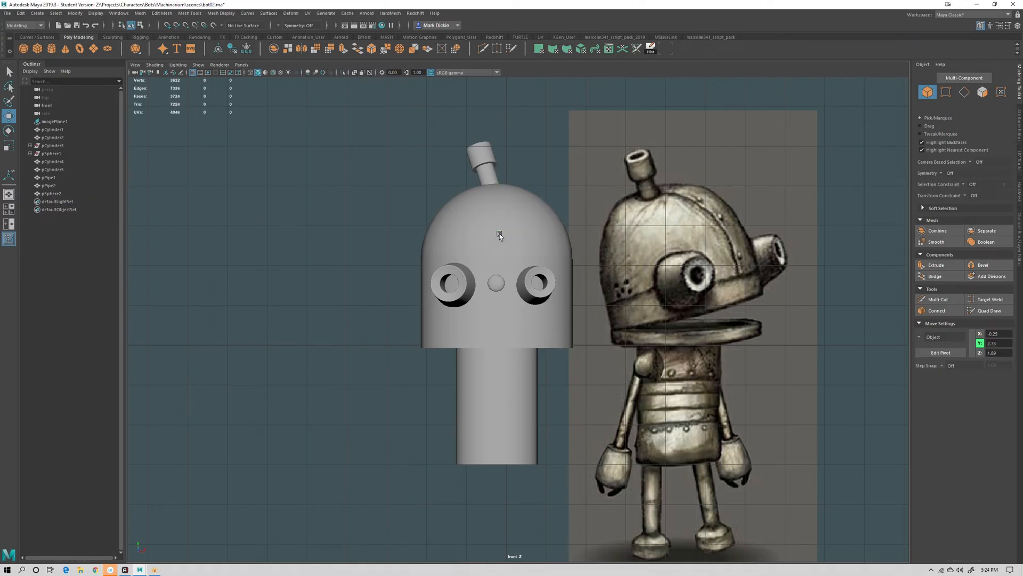
Duplicate the center rivet, move the copy up the dome's front, and duplicate it again
left_click(500, 284)
key("r")
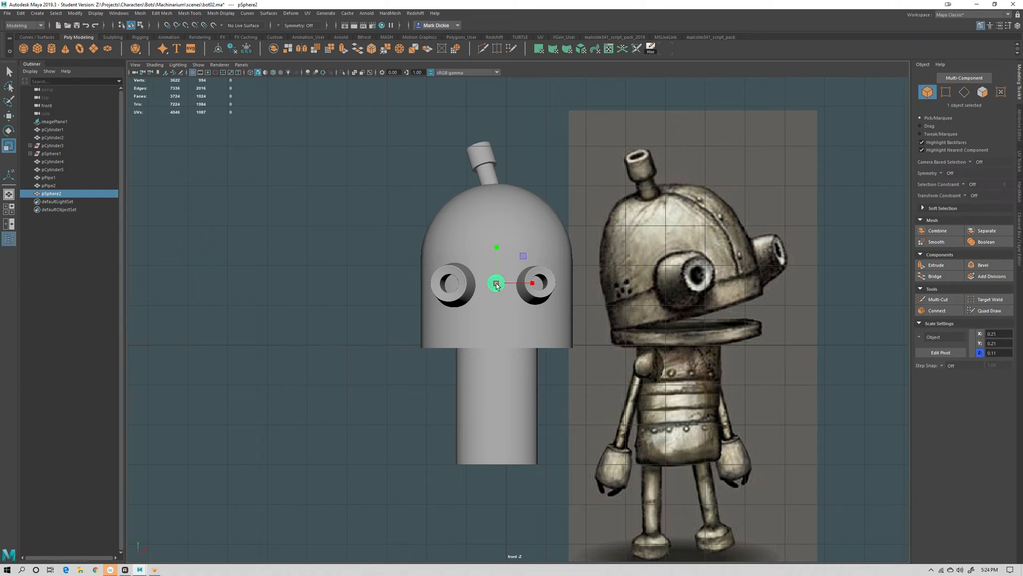
left_click_drag(496, 285, 494, 284)
key("w")
key("ctrl+d")
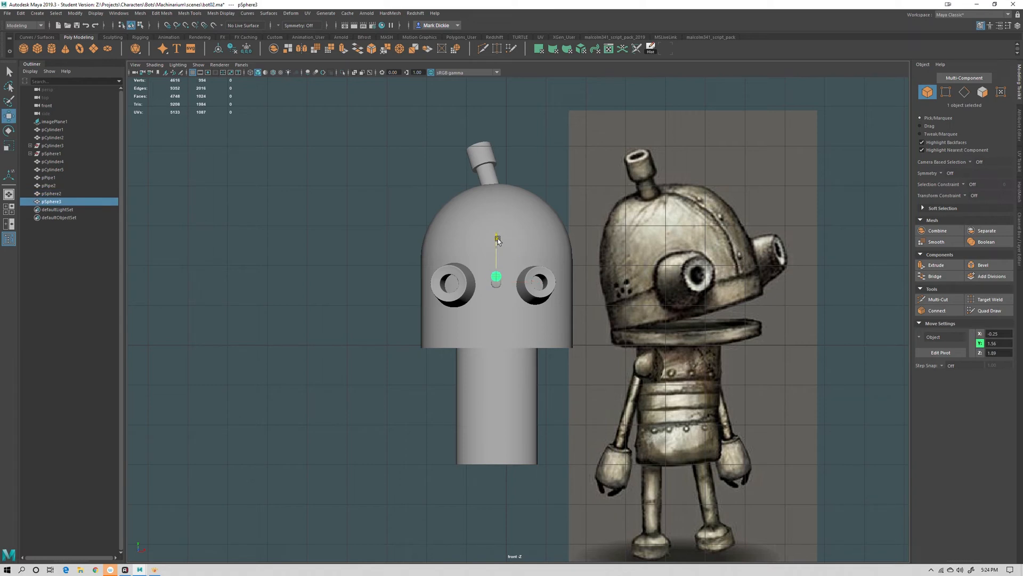
left_click_drag(497, 238, 496, 168)
key("ctrl+d")
key("space")
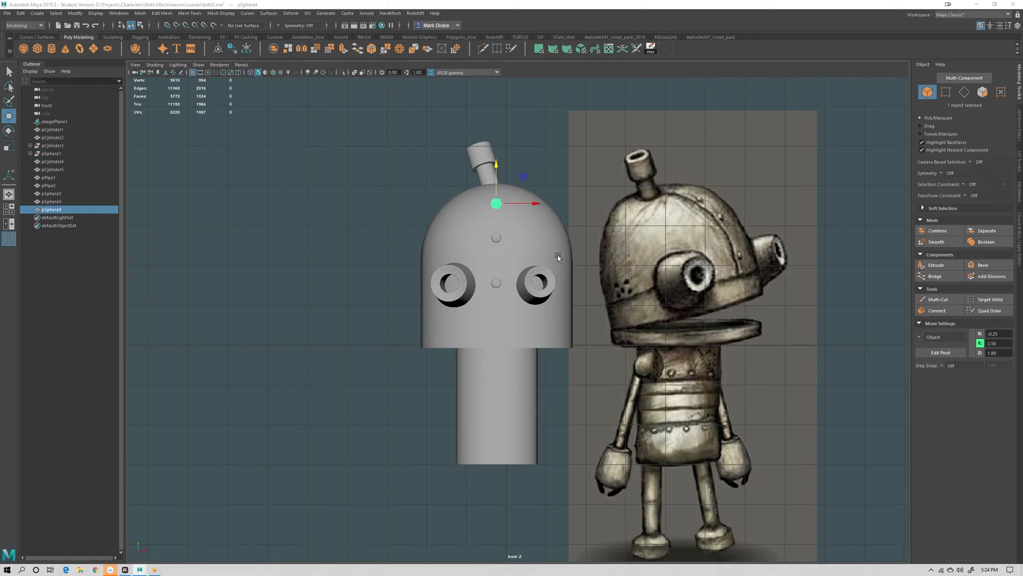
Move the newest rivet copy higher and back onto the dome's curved surface
left_click_drag(558, 255, 571, 221)
middle_click_drag(570, 220, 568, 272, "alt")
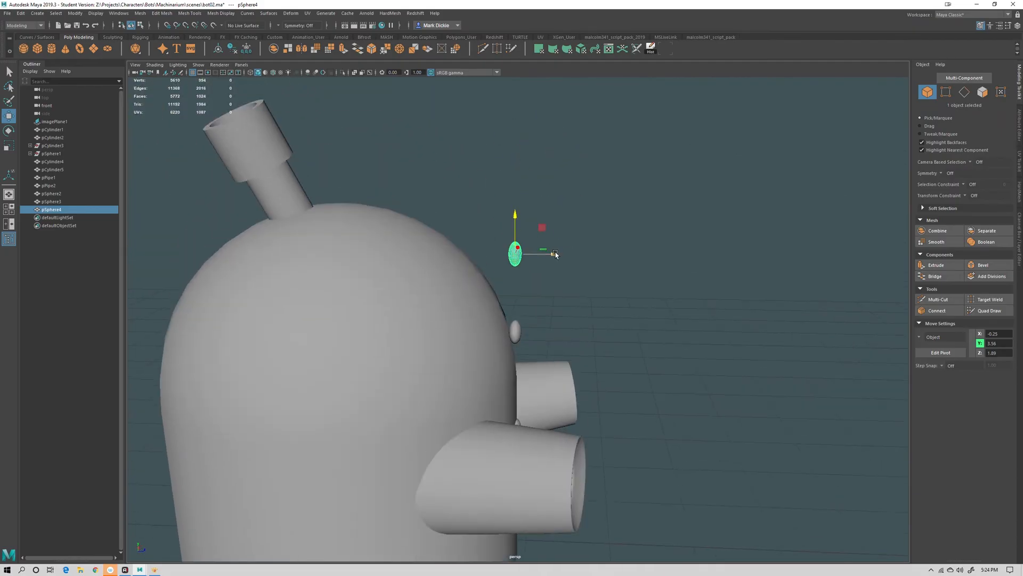
left_click_drag(556, 254, 548, 254)
mouse_move(642, 408)
left_mouse_down("alt")
mouse_move(673, 382)
mouse_move(633, 398)
left_mouse_up("alt")
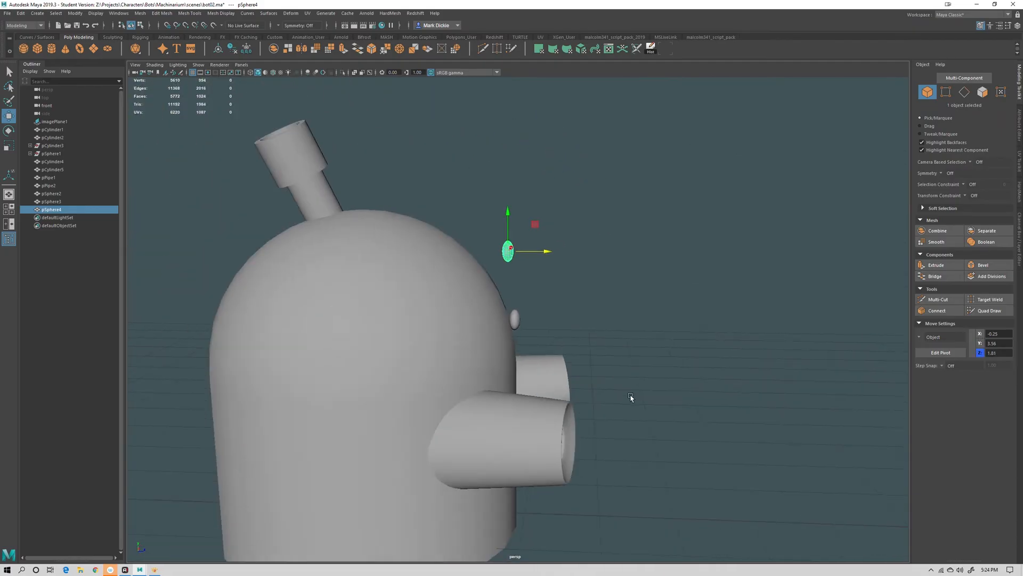
scroll(633, 398, "down", 6)
left_click_drag(584, 463, 599, 455, "alt")
scroll(557, 303, "up", 4)
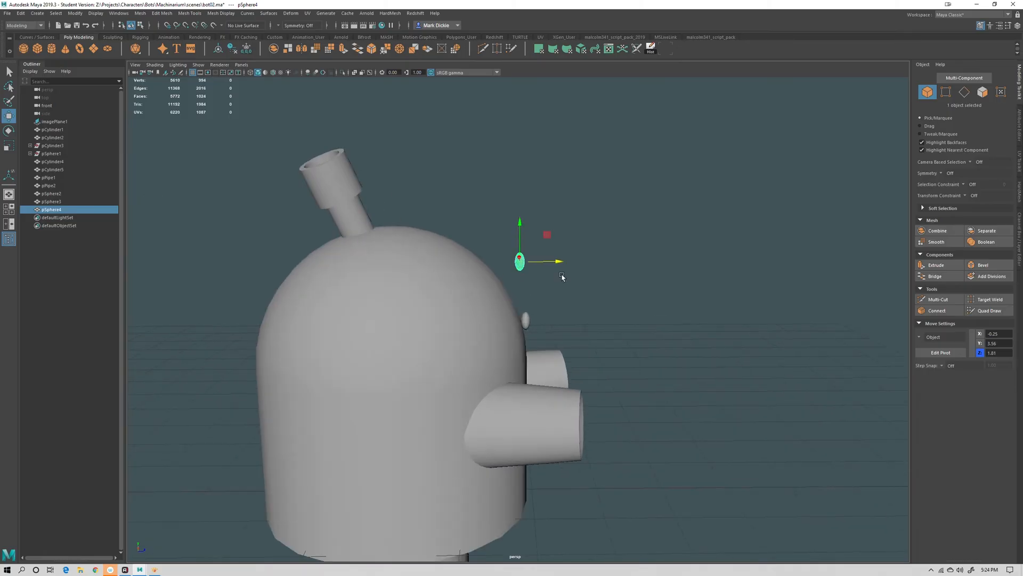
left_click_drag(559, 261, 474, 205)
Rotate the top rivet to sit flush with the dome's curvature
key("e")
left_click_drag(602, 256, 469, 287, "alt")
scroll(421, 263, "up", 4)
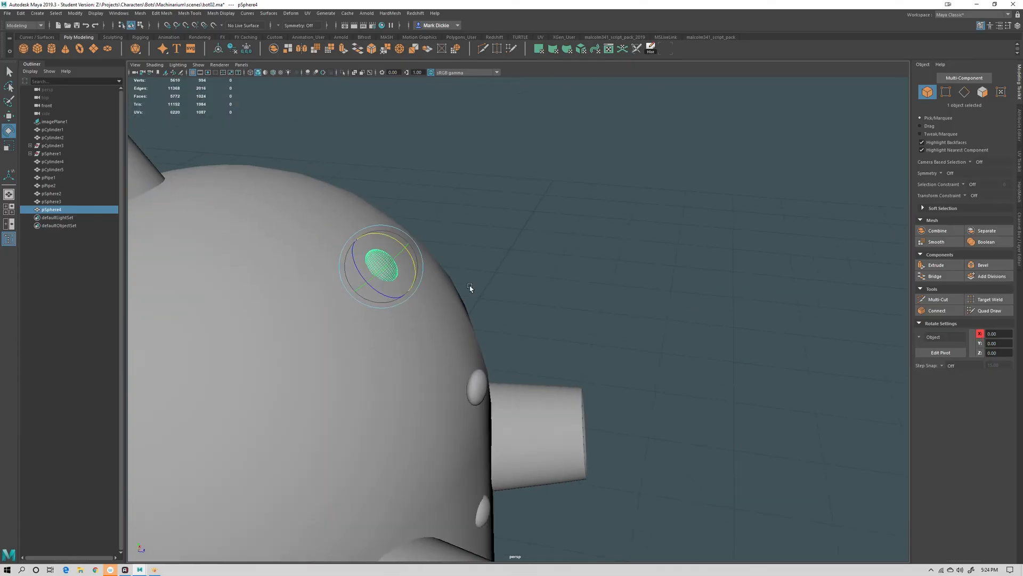
left_click_drag(511, 344, 516, 273, "alt")
left_click(484, 319)
left_click_drag(516, 286, 505, 290)
left_click(613, 298)
scroll(613, 298, "down", 1)
scroll(613, 298, "down", 5)
mouse_move(613, 298)
left_mouse_down("alt")
mouse_move(580, 352)
mouse_move(589, 380)
mouse_move(558, 394)
mouse_move(569, 397)
mouse_move(570, 374)
mouse_move(430, 255)
left_mouse_up("alt")
scroll(582, 363, "down", 2)
left_click(416, 266)
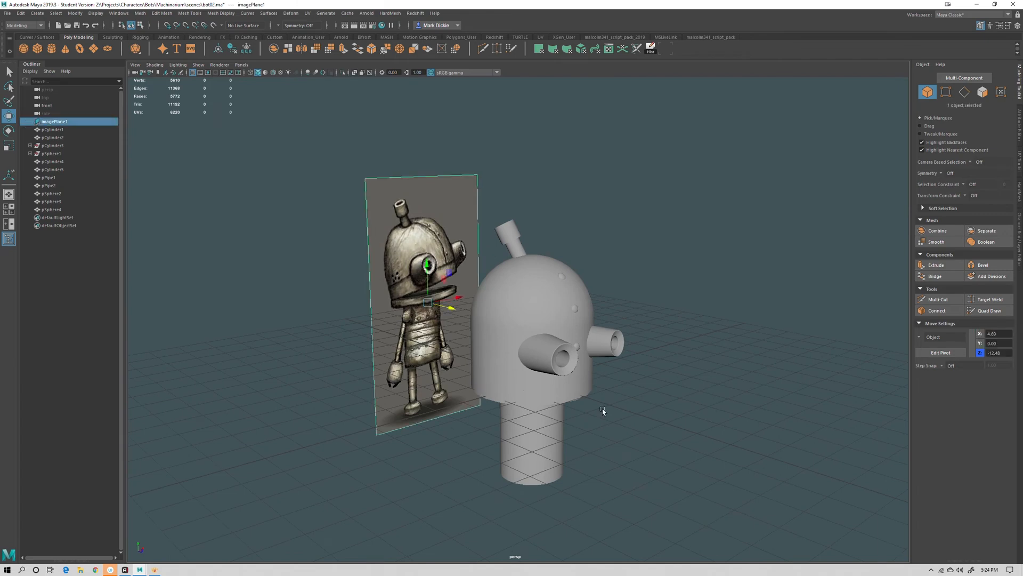
left_click_drag(602, 411, 575, 391, "alt")
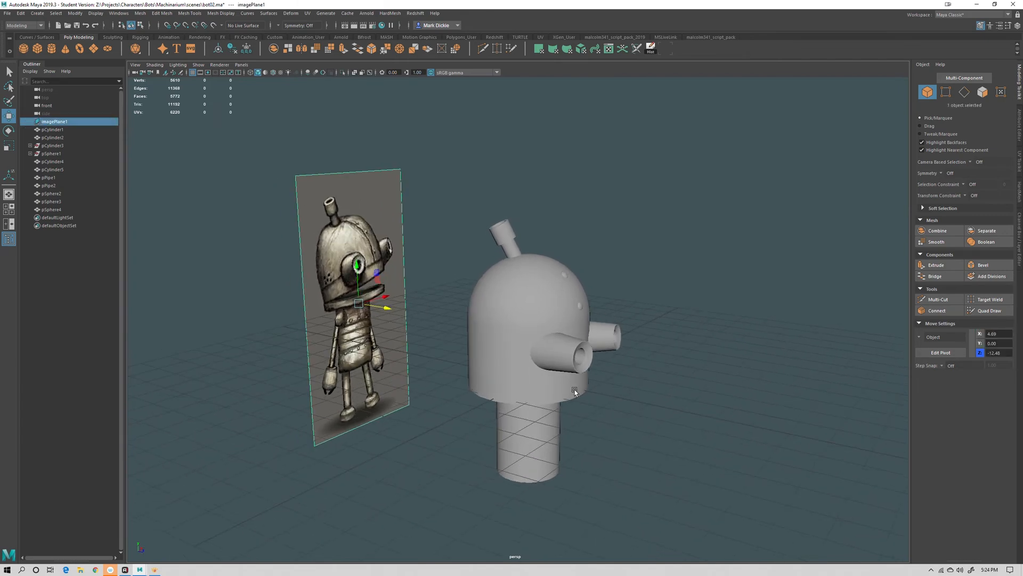
left_click(508, 365)
key("e")
mouse_move(560, 277)
left_mouse_down()
mouse_move(553, 267)
mouse_move(676, 304)
mouse_move(554, 291)
left_mouse_up()
key("ctrl+z")
key("q")
Select the head, antenna, both eye pipes and all rivets and combine them into one mesh
left_click(666, 286)
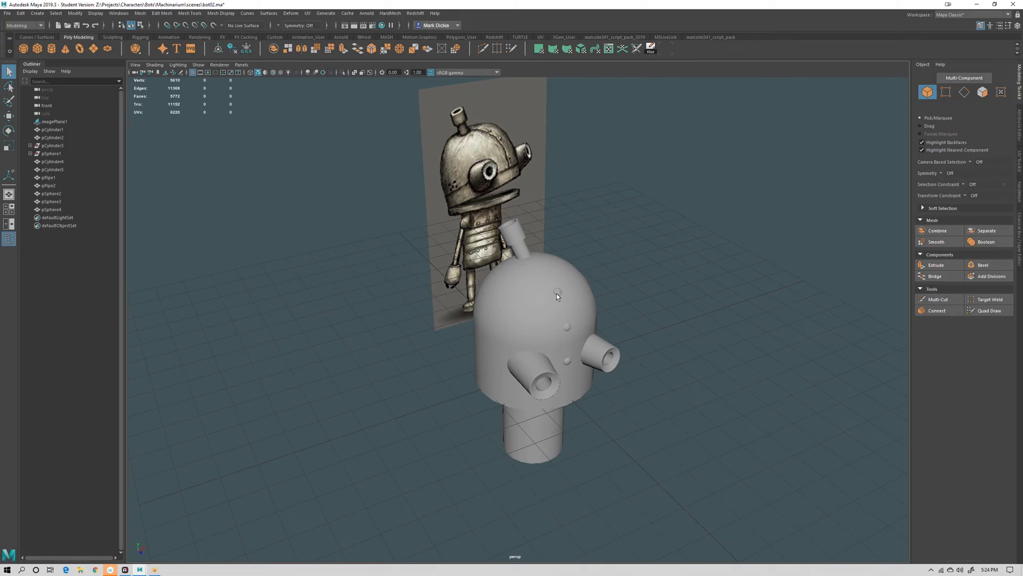
left_click(557, 295)
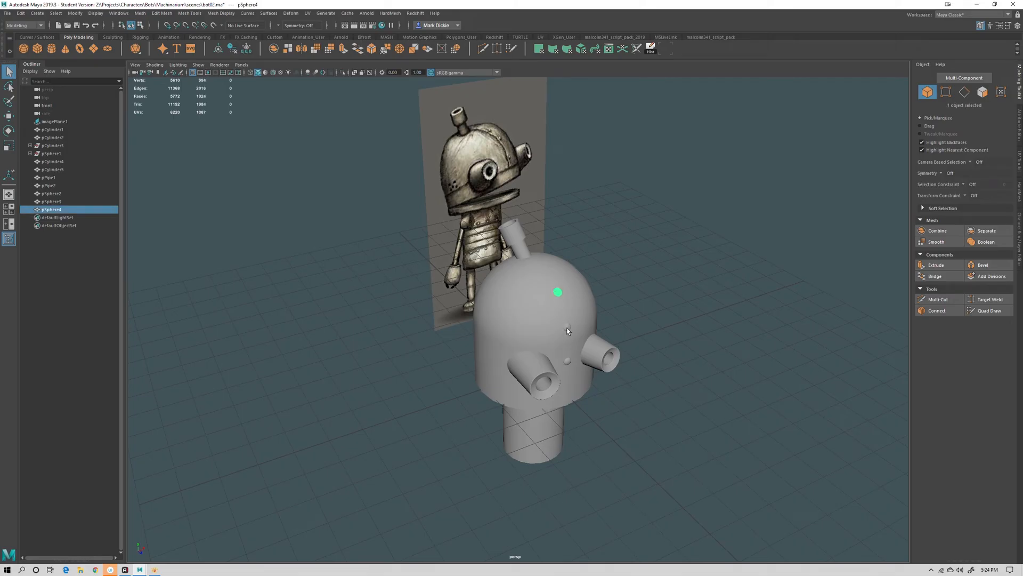
left_click(567, 327, "shift")
left_click(566, 360, "shift")
left_click(552, 376, "shift")
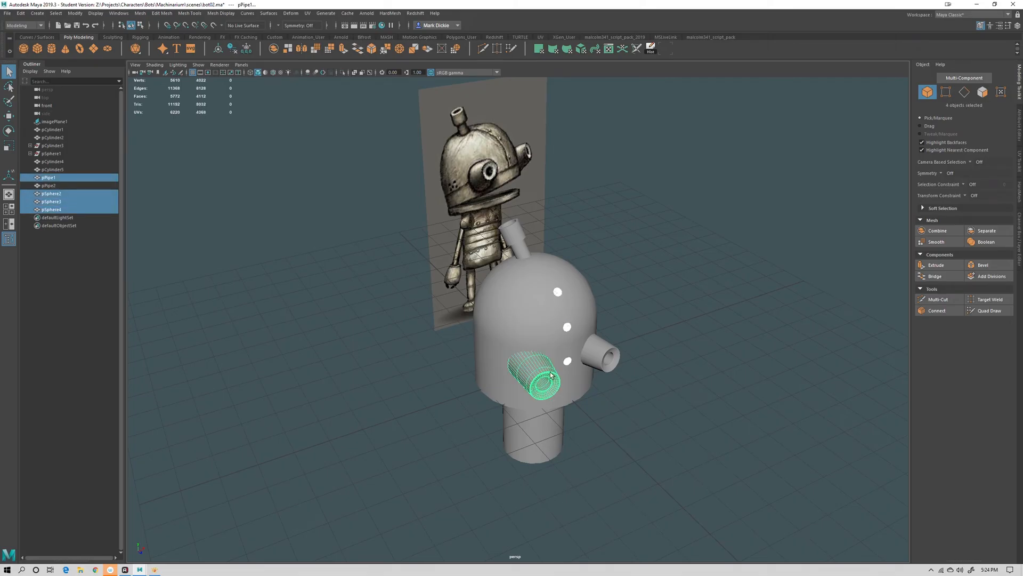
left_click(602, 354, "shift")
left_click(514, 302, "shift")
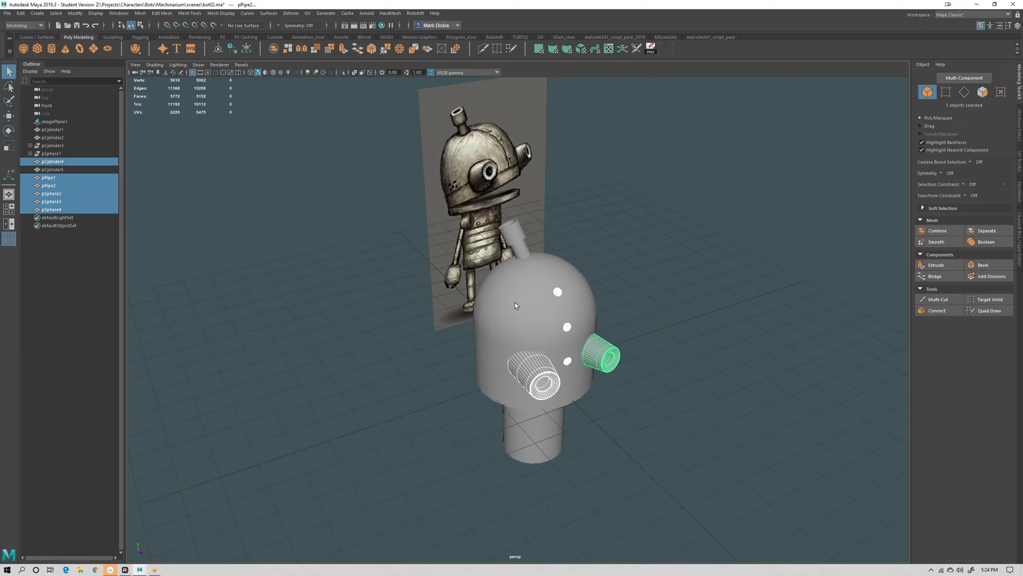
left_click(518, 230, "shift")
left_click(936, 231)
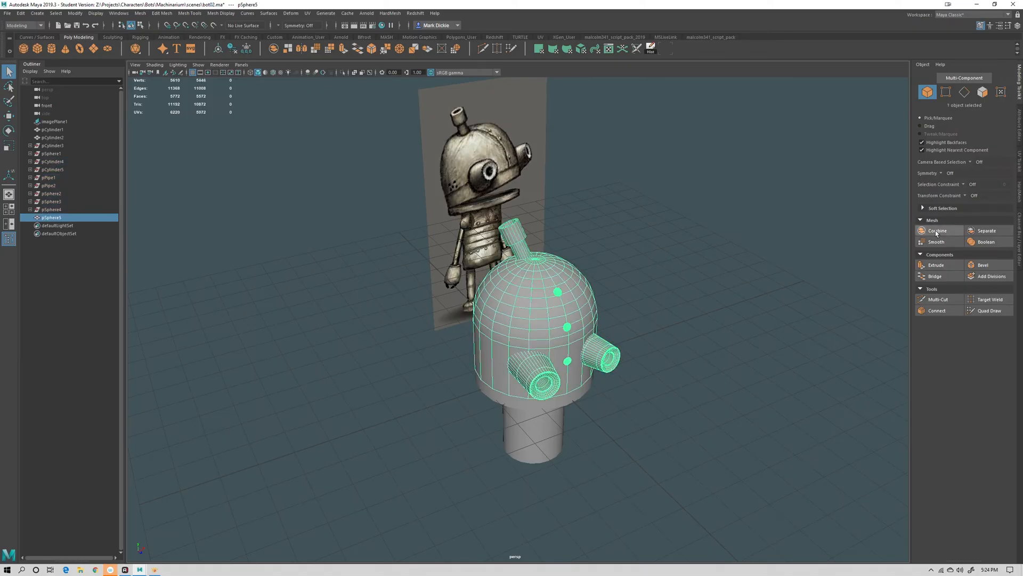
Move the combined head's pivot to the lower front edge of the head
scroll(716, 317, "down", 3)
key("w")
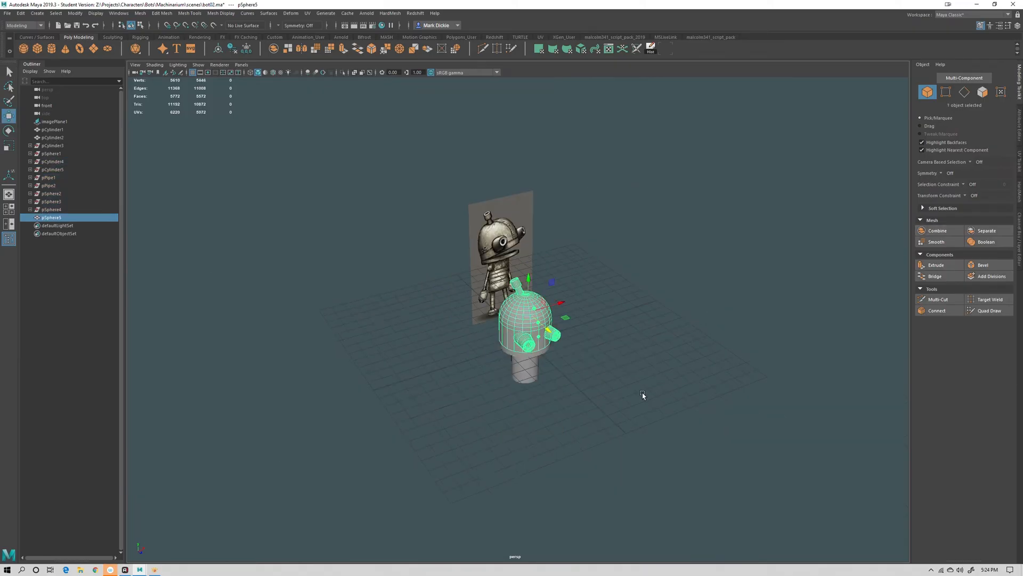
left_click_drag(642, 395, 664, 347, "alt")
right_click_drag(664, 347, 703, 398, "alt")
left_click_drag(703, 398, 738, 381, "alt")
left_click(941, 353)
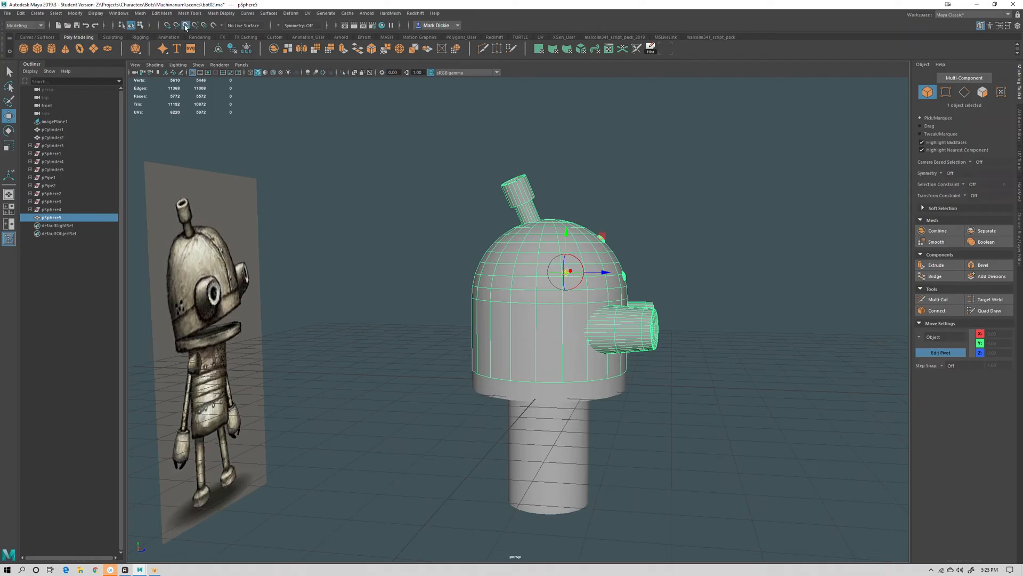
left_click_drag(198, 100, 481, 376, "alt")
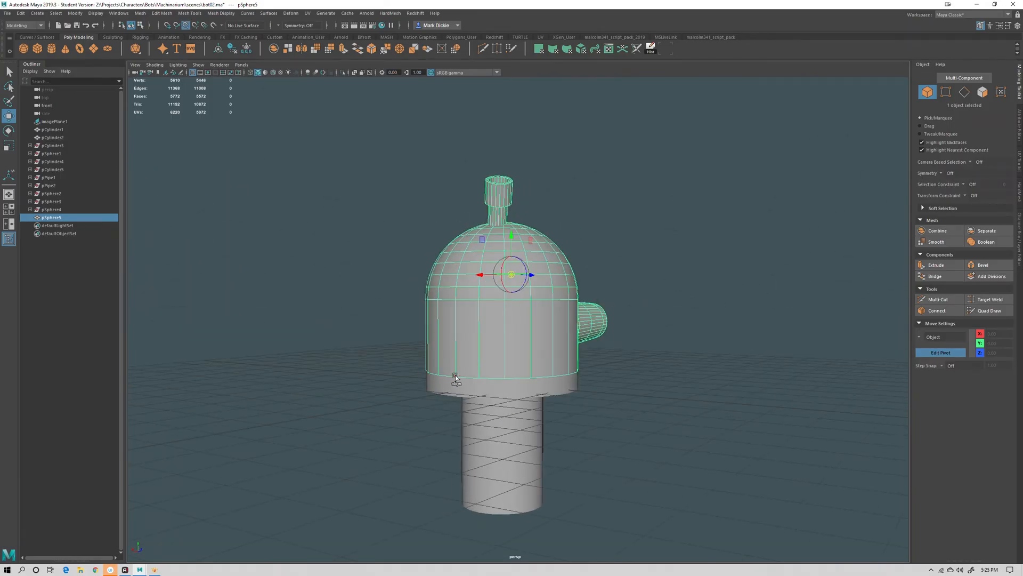
left_click(456, 376)
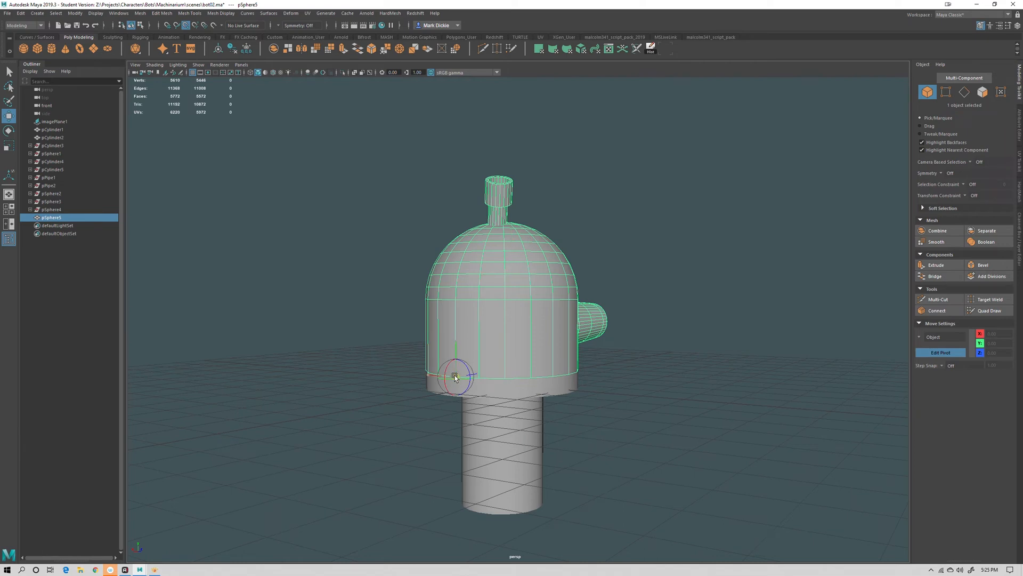
mouse_move(456, 377)
left_mouse_down()
mouse_move(498, 377)
mouse_move(453, 378)
left_mouse_up()
left_click(931, 353)
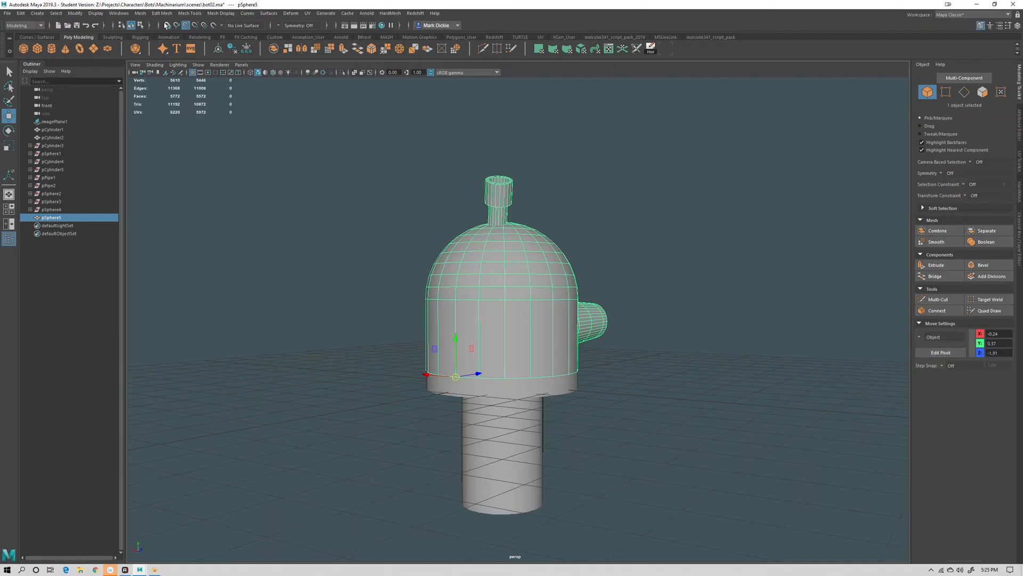
Rotate the combined head around its new pivot to tilt it like the concept
left_click_drag(346, 140, 269, 160, "alt")
key("e")
left_click_drag(515, 344, 565, 354)
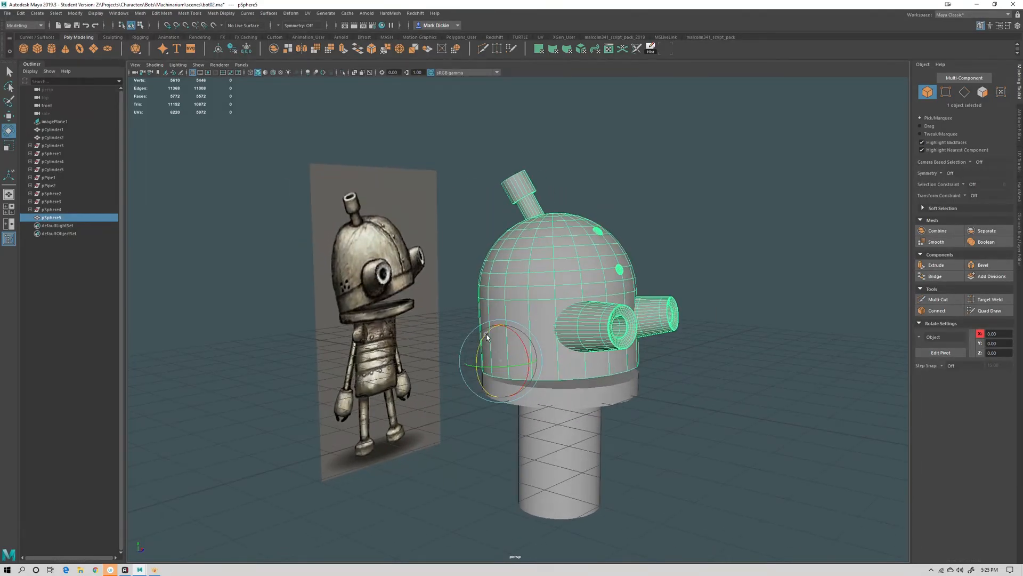
left_click_drag(486, 336, 485, 337)
Select the collar disc under the head and rotate it slightly
left_click(573, 396)
left_click_drag(621, 419, 578, 413, "alt")
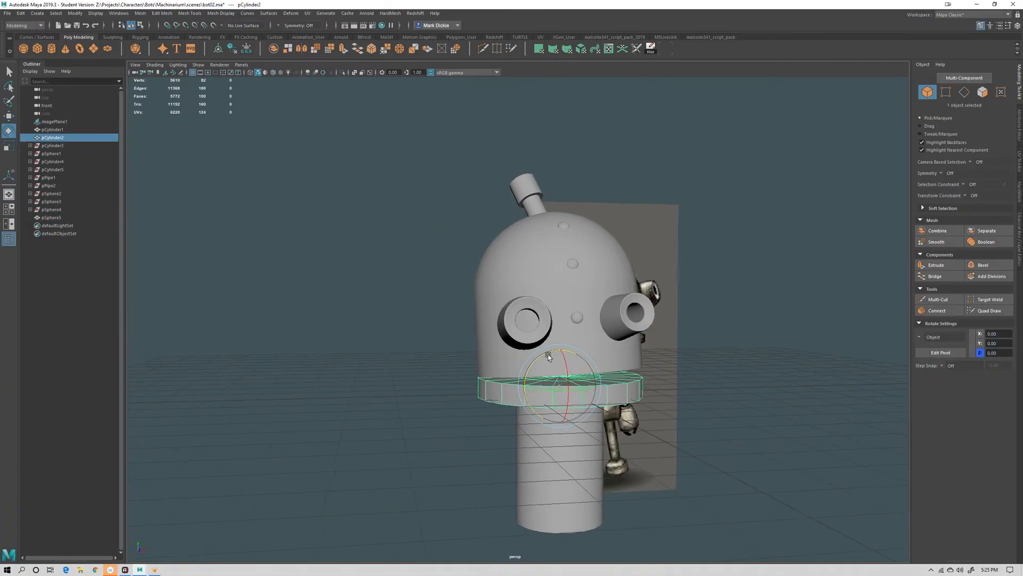
left_click_drag(548, 354, 567, 378)
key("w")
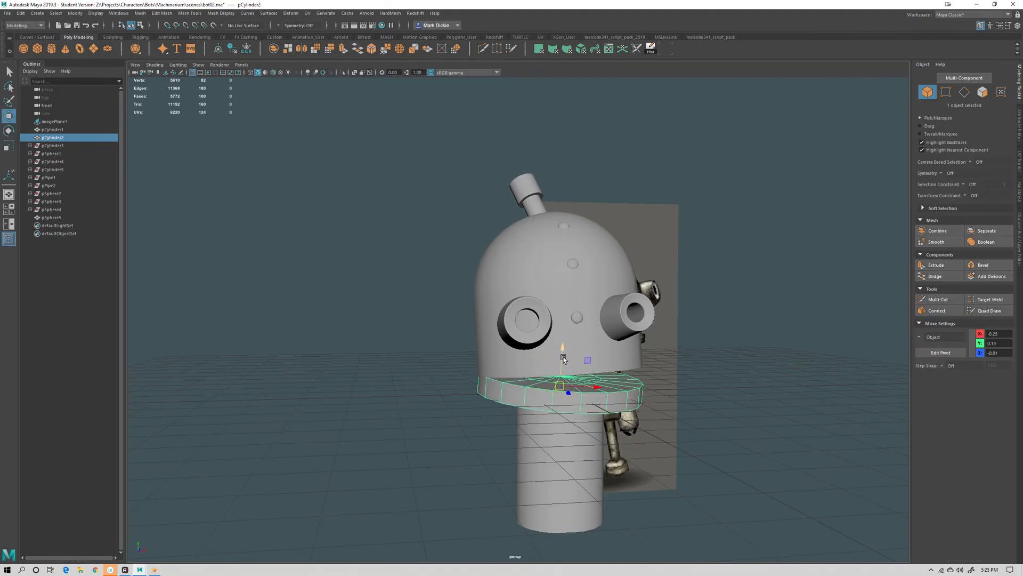
left_click(741, 388)
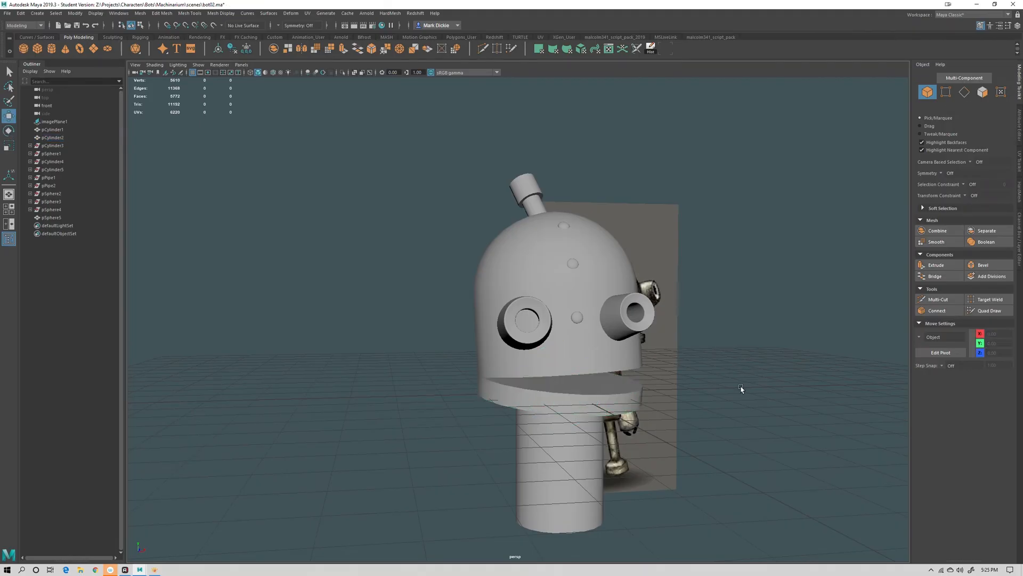
Examine the gap between the bottom of the head and the collar from several angles
left_click_drag(741, 388, 718, 419, "alt")
right_click_drag(650, 341, 762, 434, "alt")
middle_click_drag(762, 434, 688, 358, "alt")
mouse_move(688, 368)
left_mouse_down("alt")
mouse_move(674, 350)
mouse_move(673, 365)
left_mouse_up("alt")
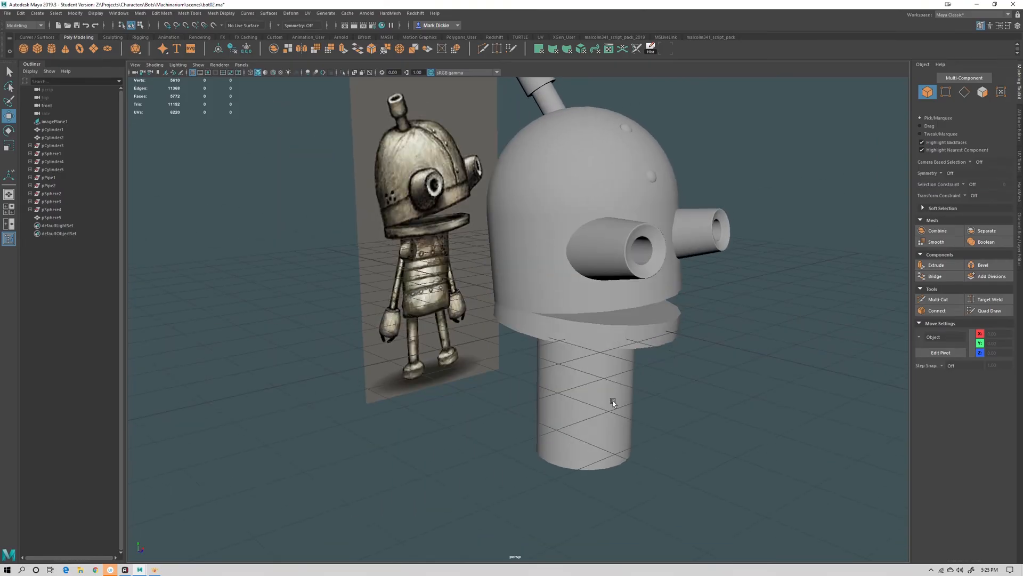
left_click_drag(612, 399, 693, 297, "alt")
left_click(656, 253)
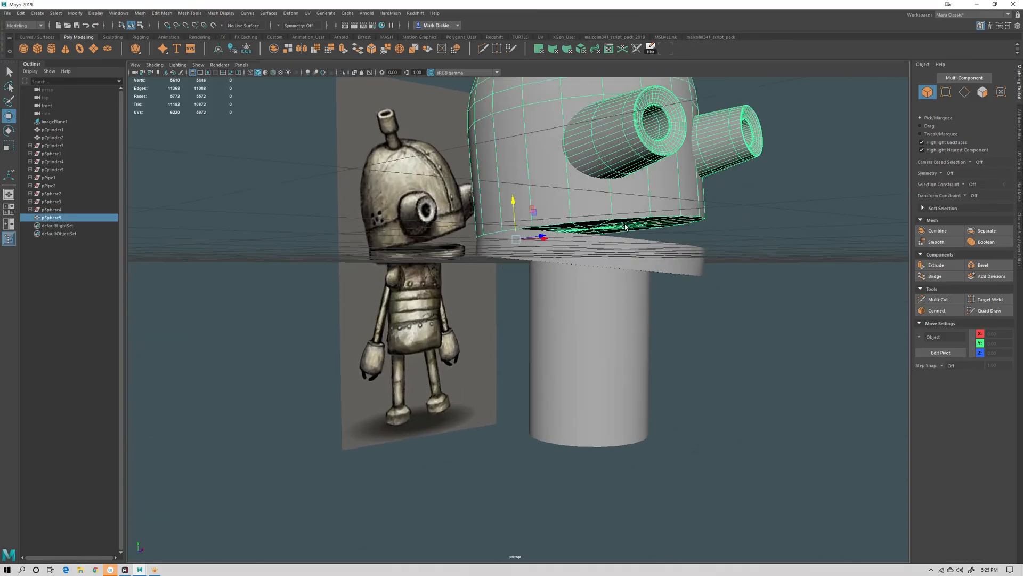
left_click(747, 354)
left_click_drag(657, 253, 741, 299, "alt")
scroll(725, 213, "up", 3)
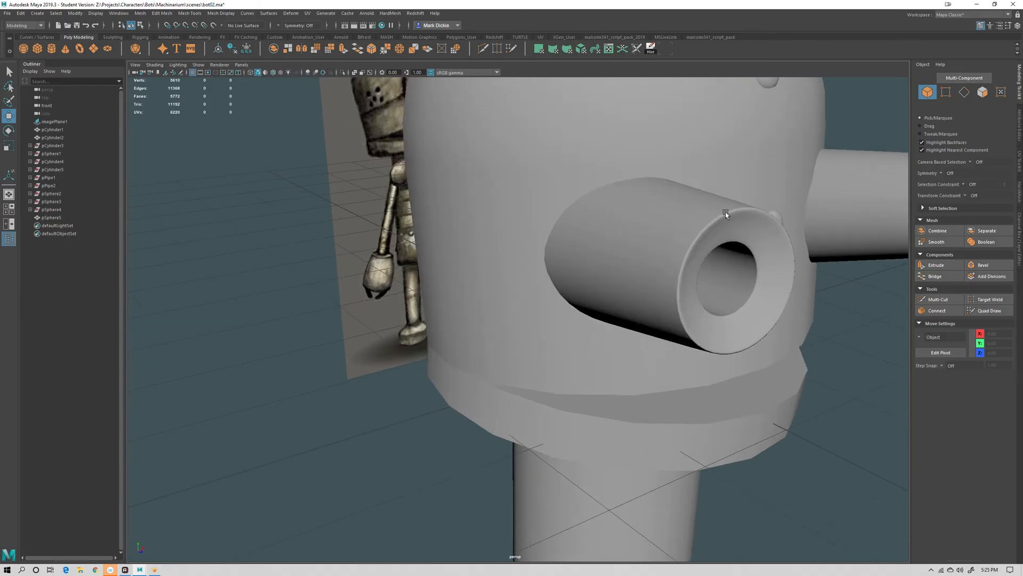
left_click(642, 376)
scroll(664, 349, "down", 6)
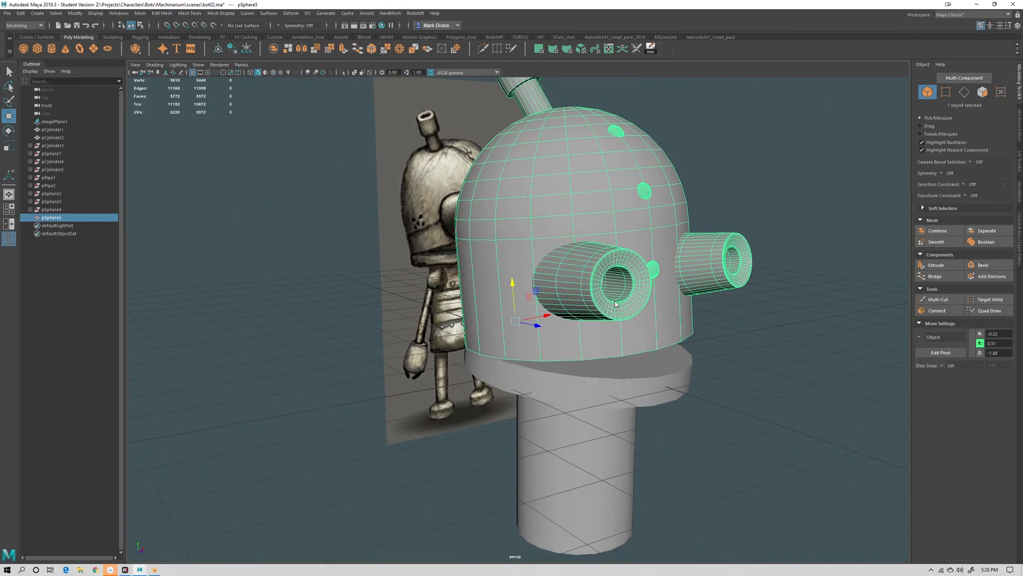
Bevel the edge loop along the head's bottom rim with a fraction of 0.05
key("F10")
double_click(598, 357)
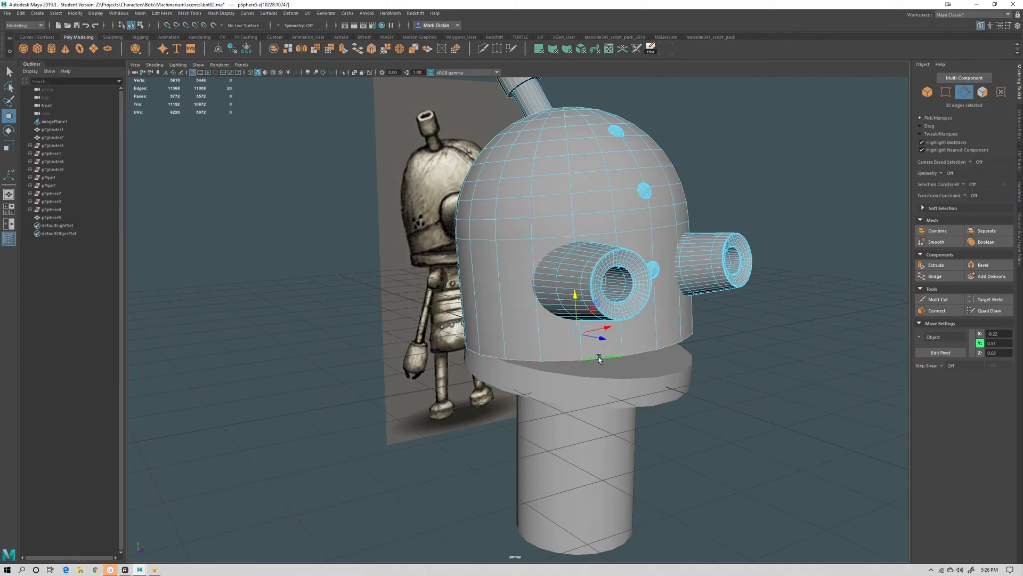
left_click_drag(667, 388, 654, 360, "alt")
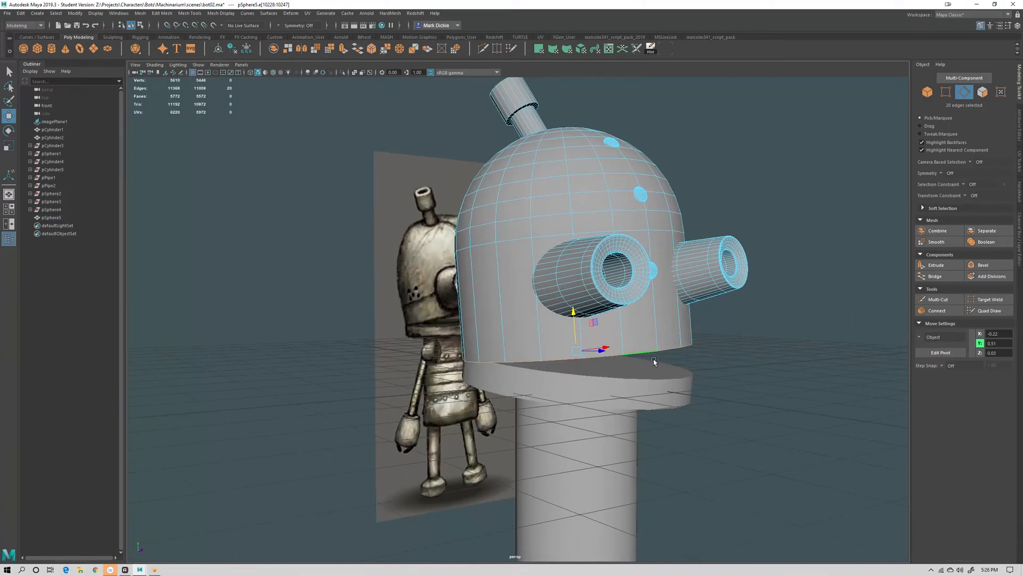
mouse_move(720, 385)
left_mouse_down("alt")
mouse_move(698, 375)
mouse_move(722, 389)
left_mouse_up("alt")
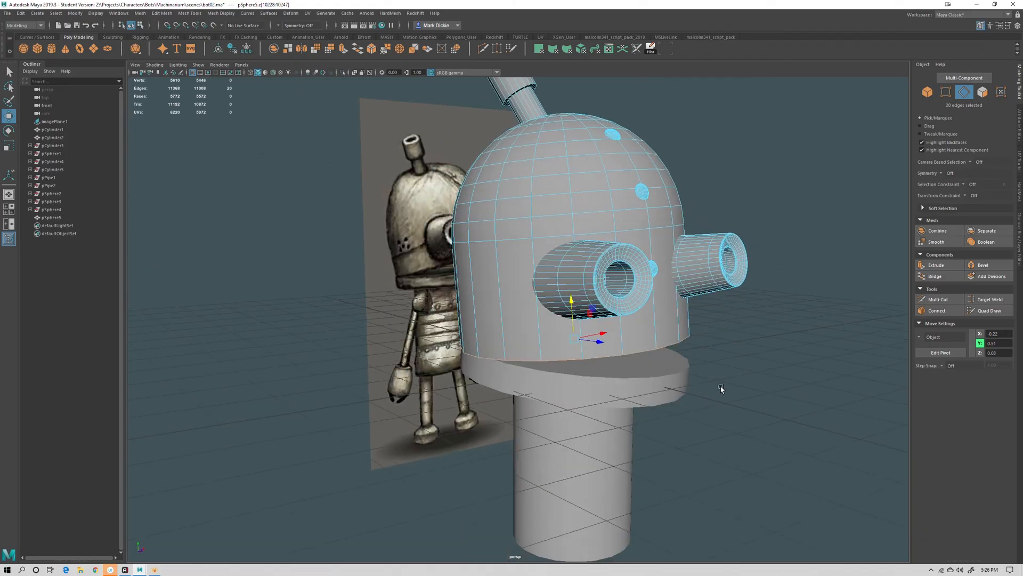
left_click(983, 265)
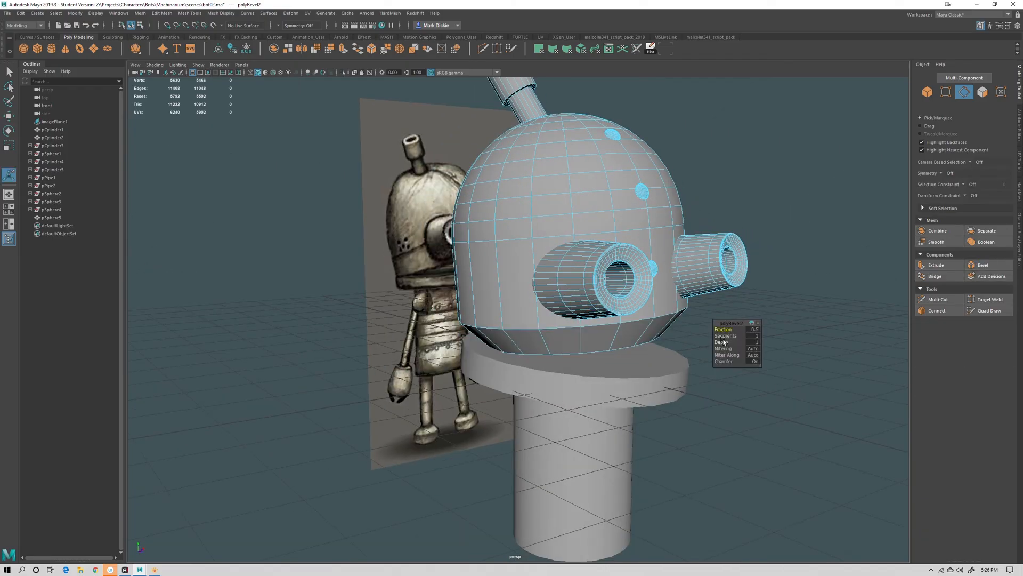
mouse_move(724, 329)
left_mouse_down()
mouse_move(700, 326)
mouse_move(728, 337)
left_mouse_up()
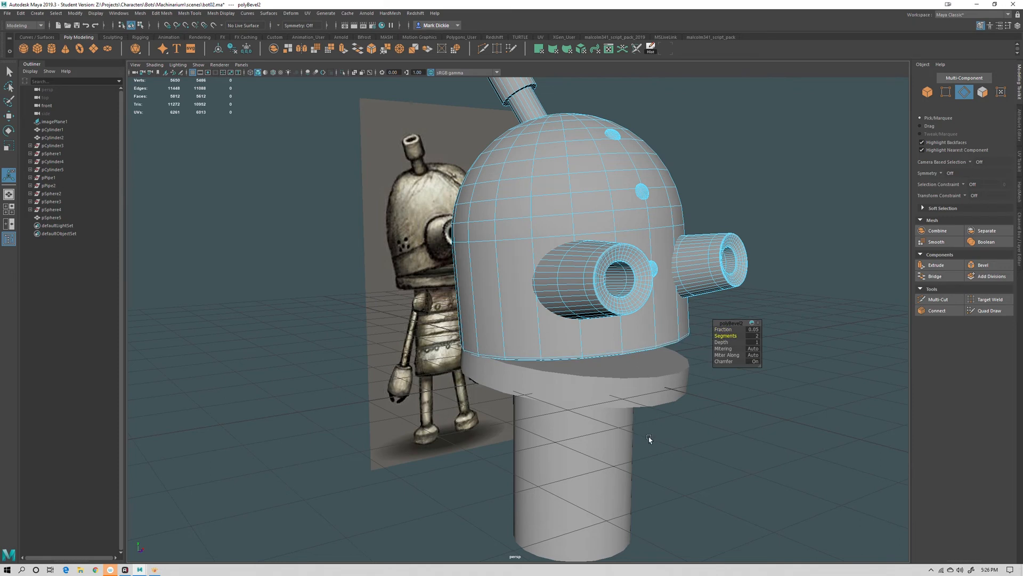
left_click_drag(649, 439, 601, 352, "alt")
right_click_drag(600, 352, 713, 436, "alt")
middle_click_drag(713, 437, 589, 440, "alt")
left_click_drag(589, 440, 597, 388, "alt")
key("3")
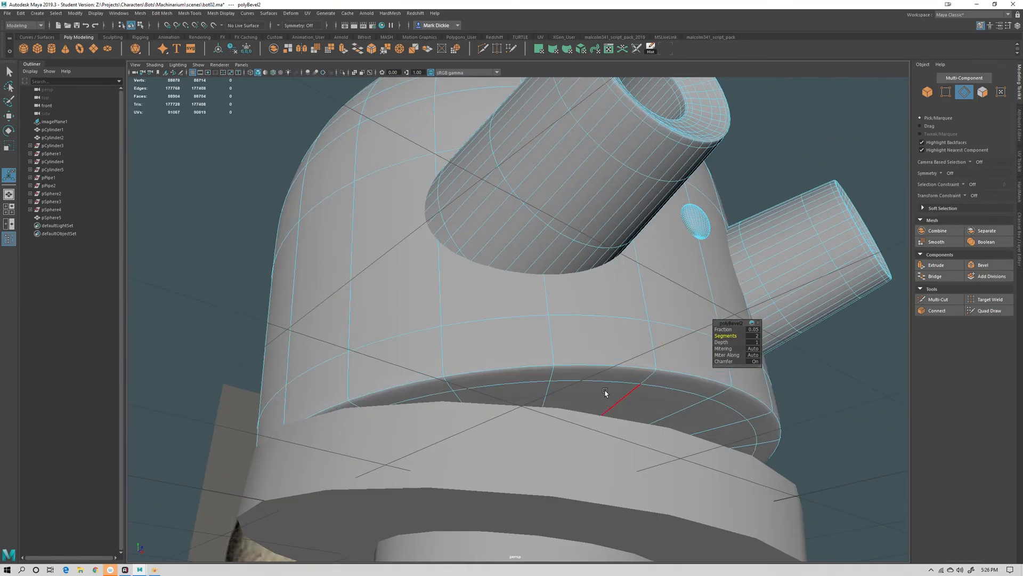
left_click_drag(700, 446, 626, 400, "alt")
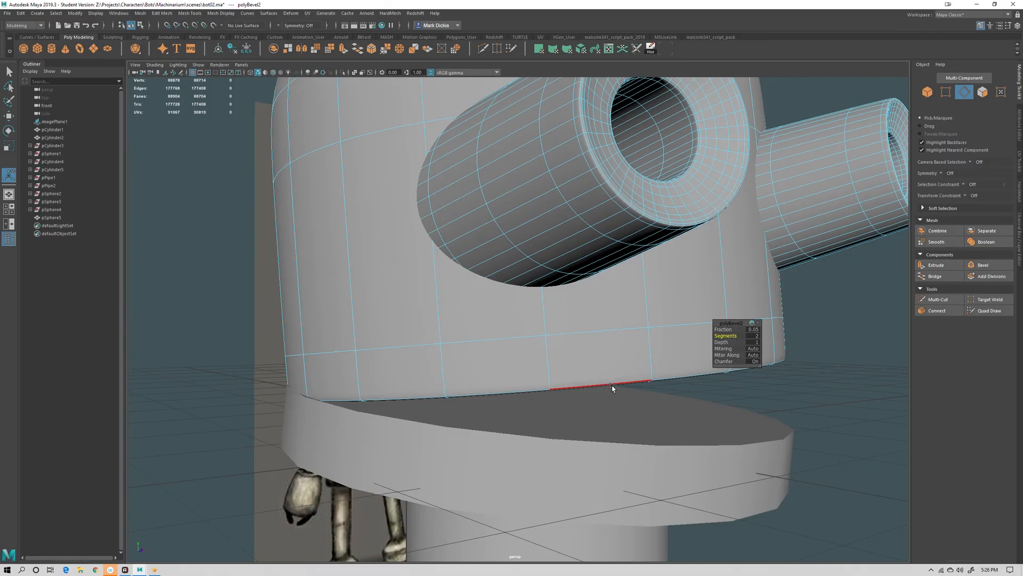
right_click_drag(660, 392, 603, 409, "alt")
key("1")
right_click_drag(606, 337, 629, 328)
key("q")
left_click(722, 389)
right_click_drag(721, 389, 561, 350, "alt")
left_click(553, 344)
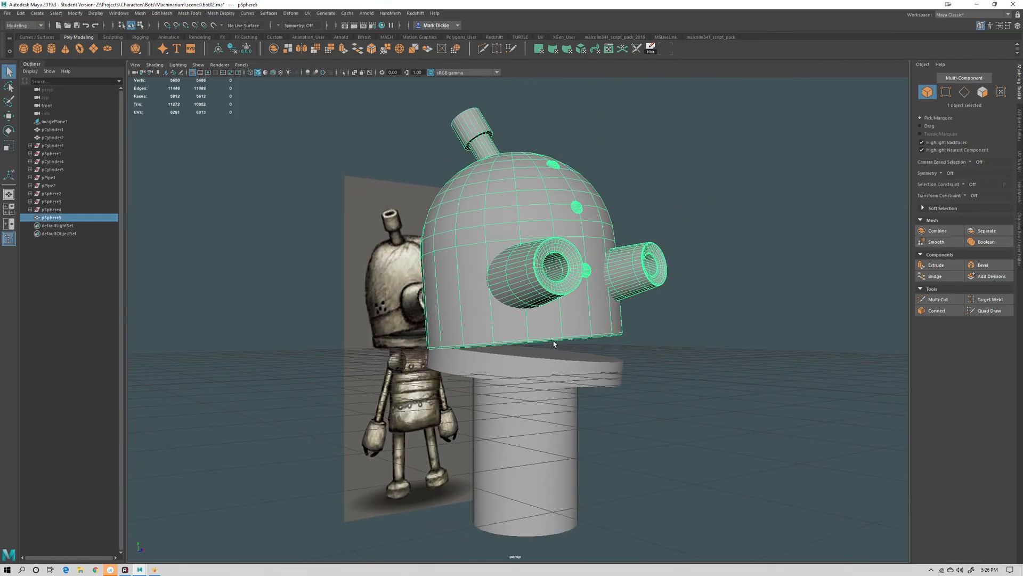
Preview the head smoothed and orbit around it to check the beveled rim
key("3")
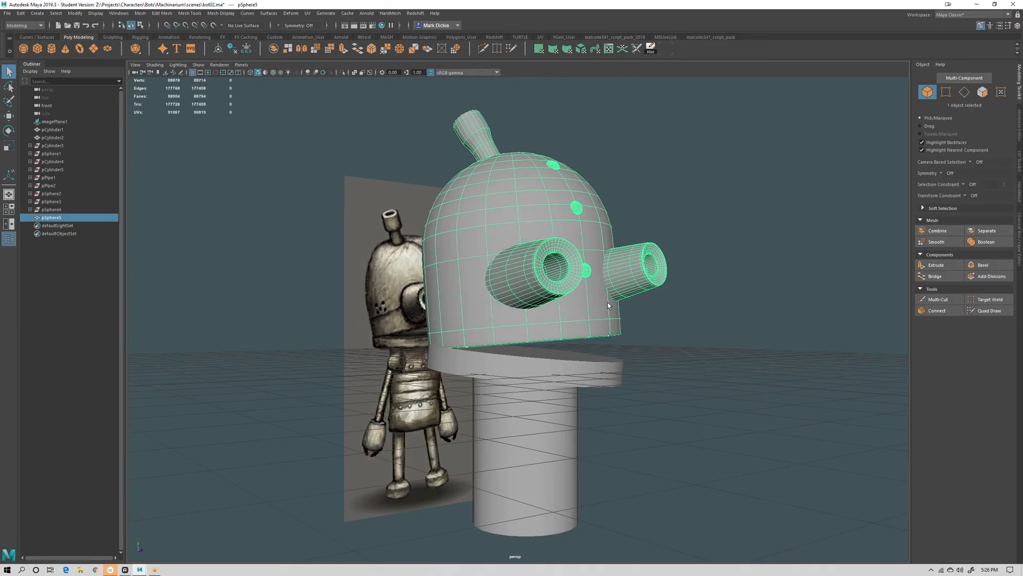
left_click_drag(607, 302, 608, 320, "alt")
right_click_drag(607, 320, 587, 222, "alt")
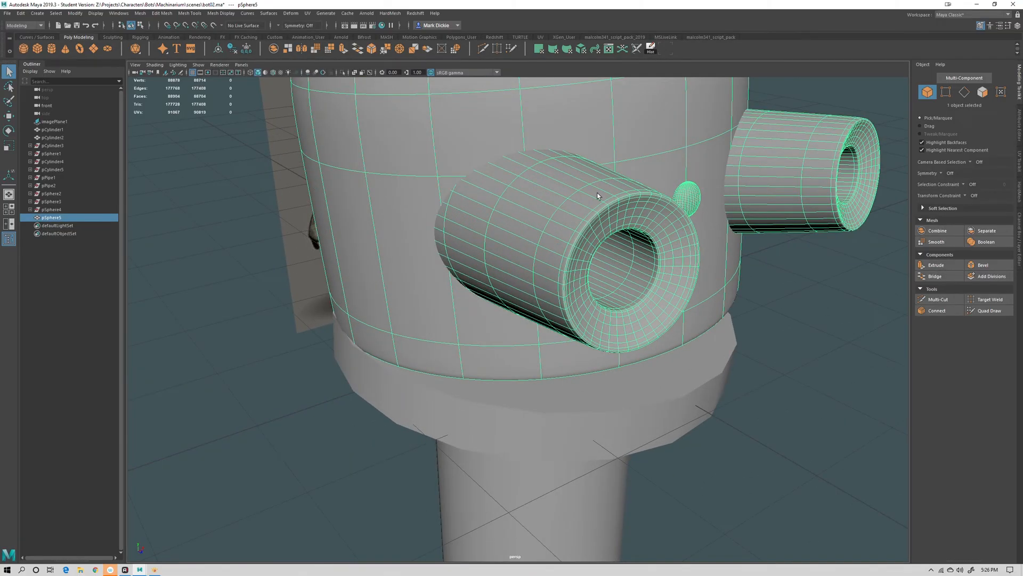
key("1")
scroll(619, 328, "down", 7)
left_click_drag(689, 368, 661, 283, "alt")
middle_click_drag(661, 282, 641, 339, "alt")
left_click_drag(640, 339, 545, 258, "alt")
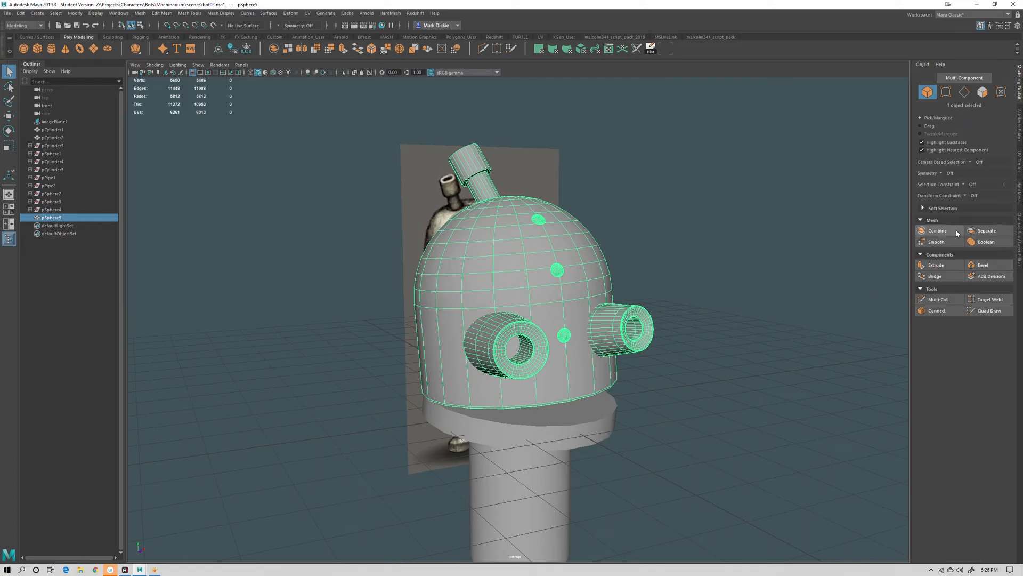
Separate the combined head back into individual meshes and smooth the head dome
left_click(983, 232)
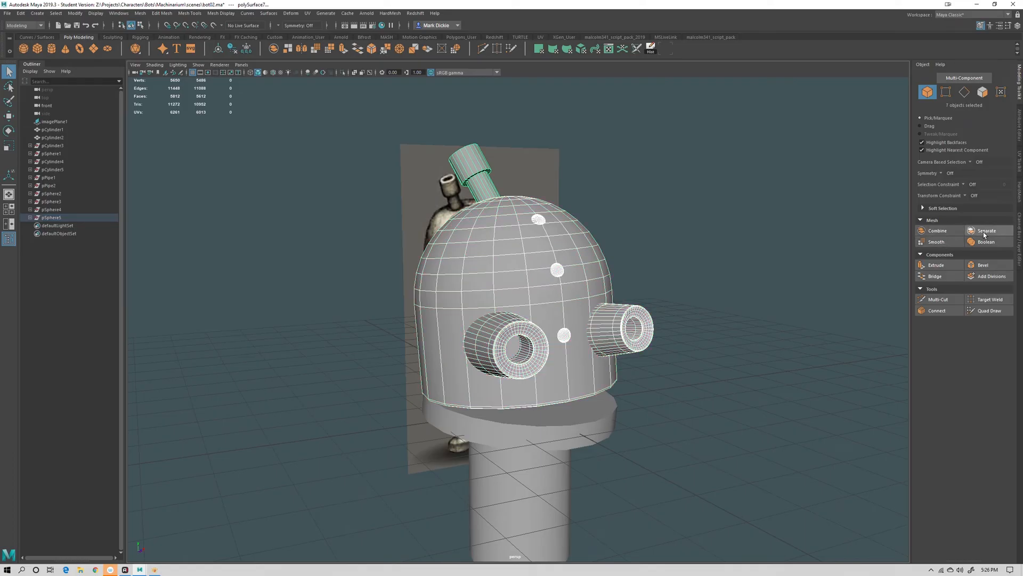
left_click(745, 388)
left_click(579, 383)
left_click_drag(569, 397, 588, 388, "alt")
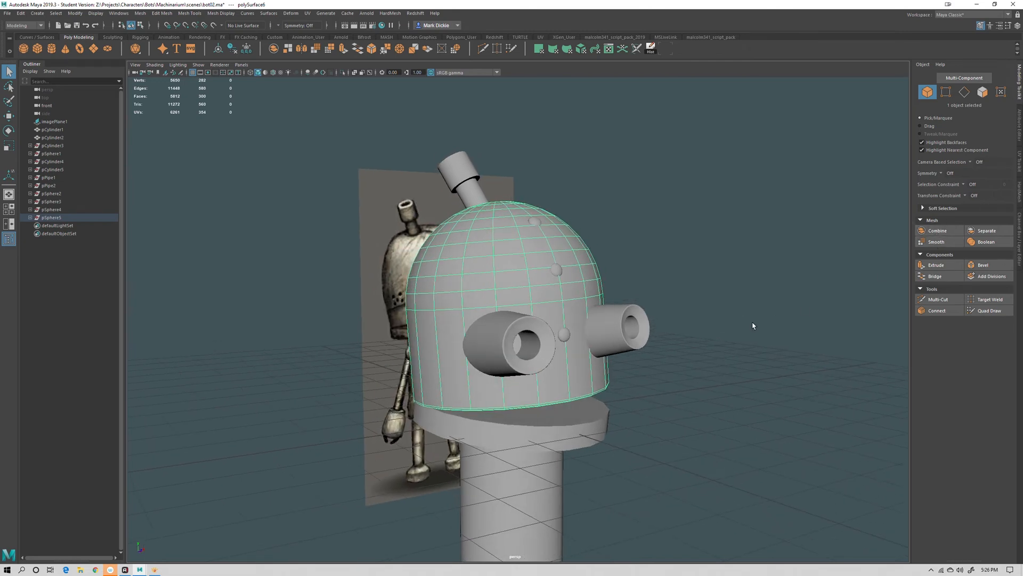
left_click(934, 241)
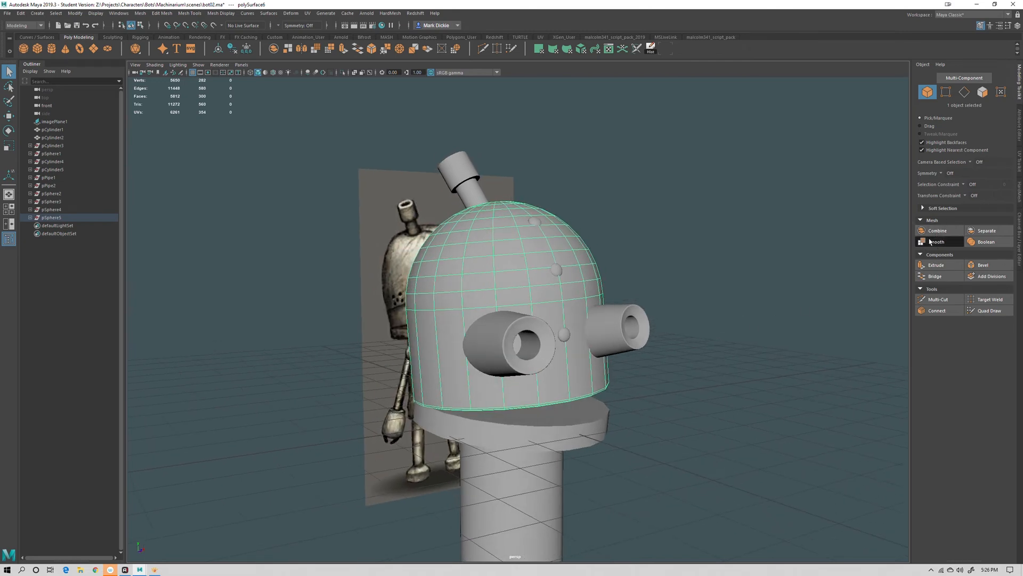
left_click(723, 409)
Orbit around the smoothed head to inspect the dome, rivets and eye pipes
left_click_drag(725, 442, 709, 428, "alt")
right_click_drag(581, 384, 647, 465, "alt")
middle_click_drag(647, 465, 583, 381, "alt")
mouse_move(530, 473)
left_mouse_down("alt")
mouse_move(548, 481)
mouse_move(547, 460)
left_mouse_up("alt")
right_click_drag(559, 507, 531, 474, "alt")
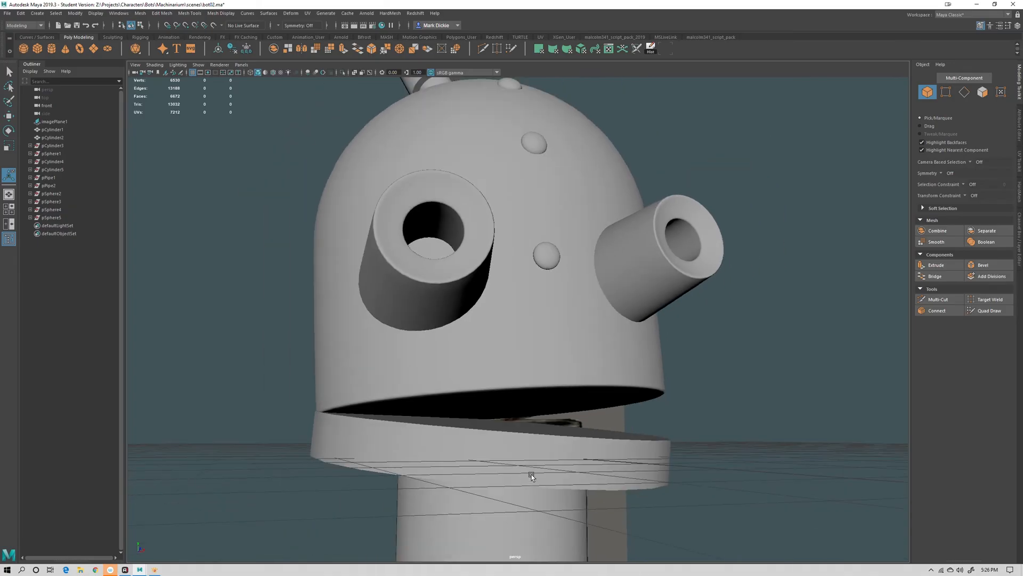
middle_click_drag(495, 163, 491, 352, "alt")
left_click_drag(491, 352, 496, 440, "alt")
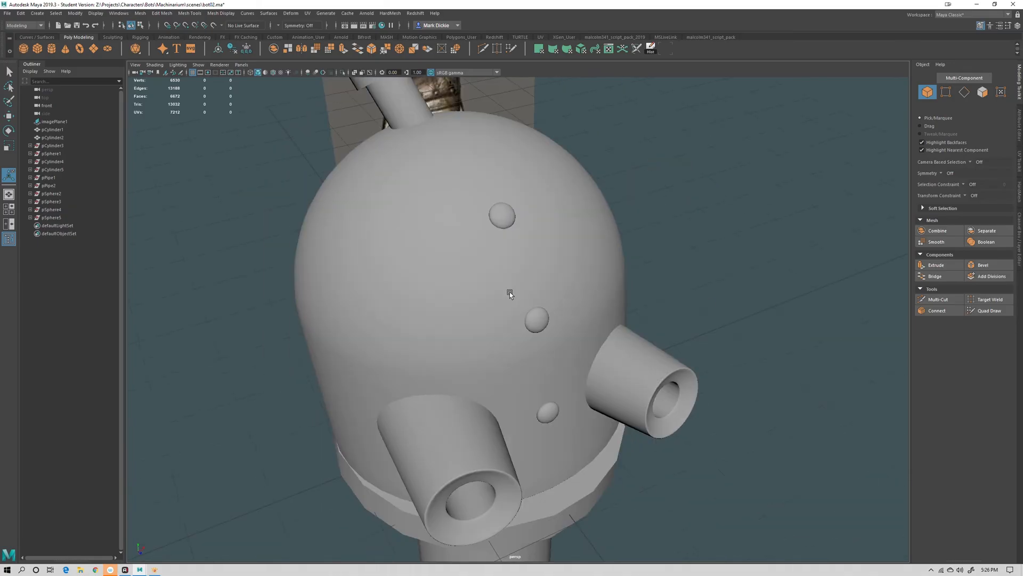
middle_click_drag(509, 295, 518, 445, "alt")
Select the edge loops at the antenna's top rim and bevel them with a fraction of 0.24
left_click(379, 185)
middle_click_drag(379, 183, 459, 331, "alt")
right_click_drag(443, 288, 441, 264)
left_click_drag(434, 264, 411, 399, "alt")
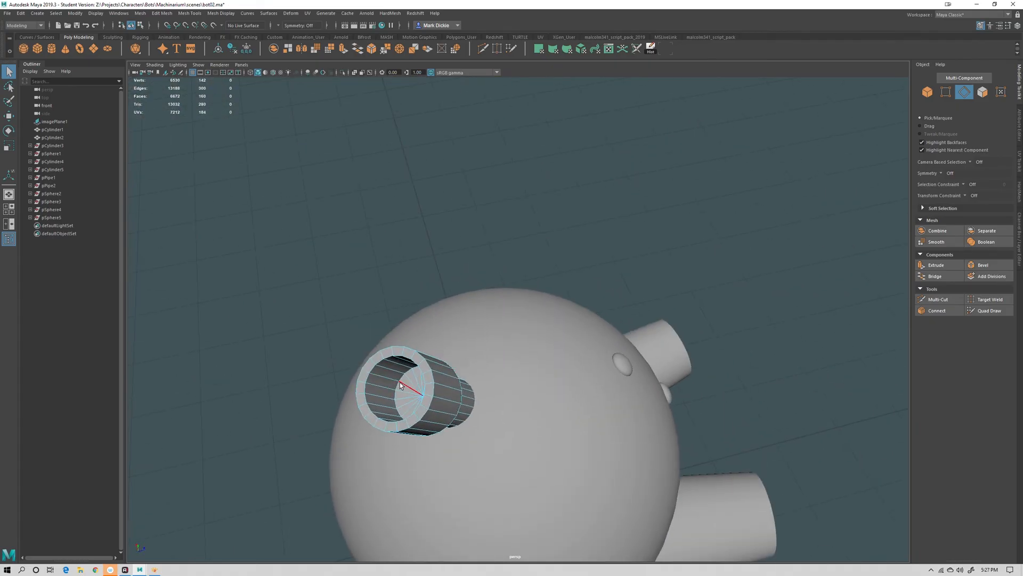
double_click(396, 384)
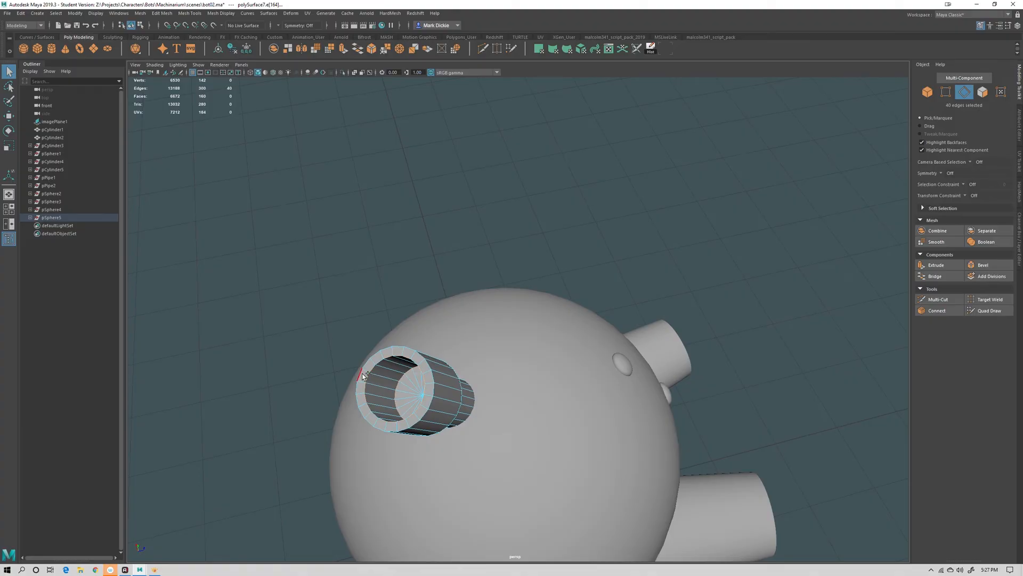
left_click_drag(446, 423, 346, 349, "alt")
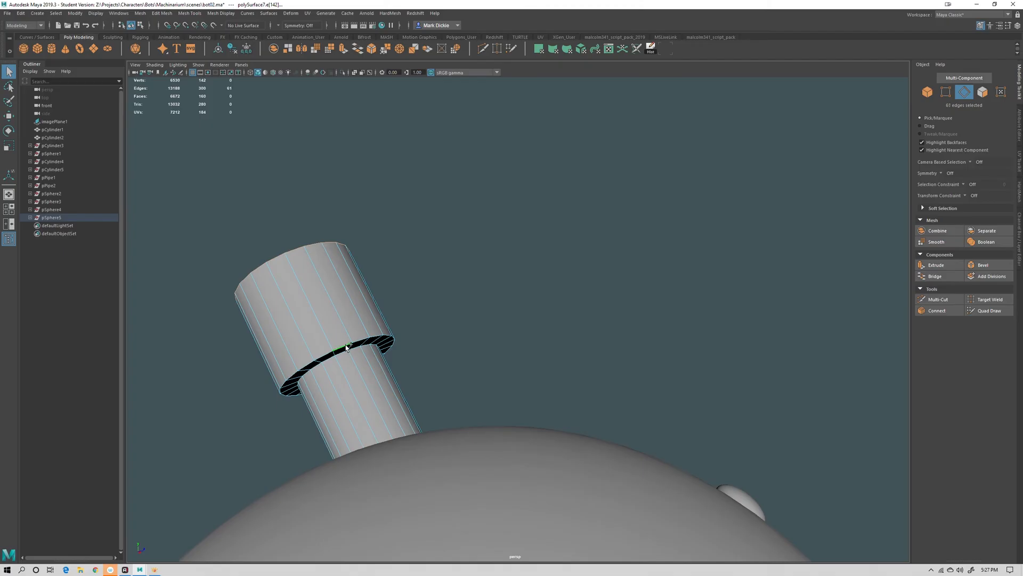
left_click_drag(430, 408, 489, 390, "alt")
key("4")
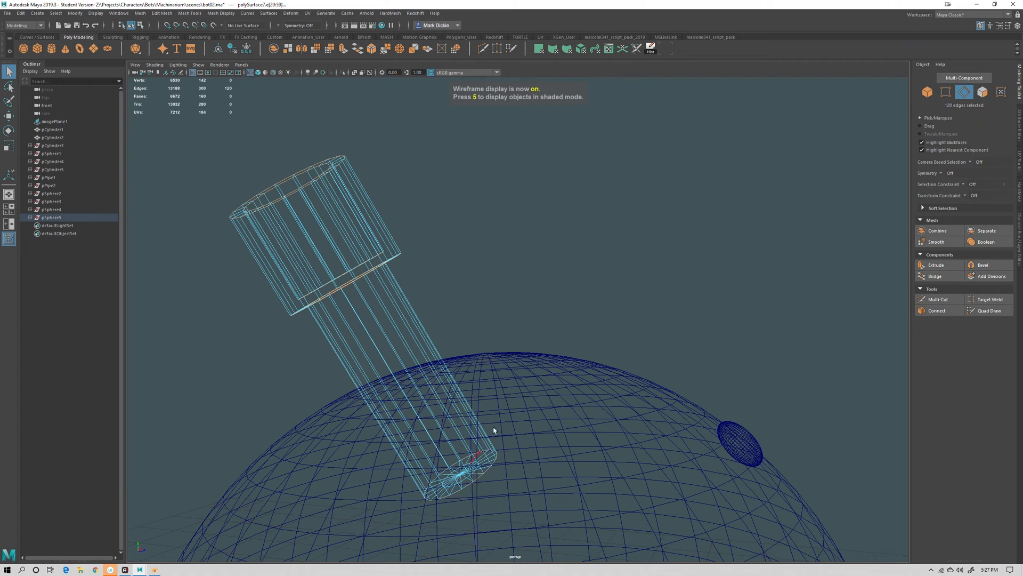
left_click(984, 265)
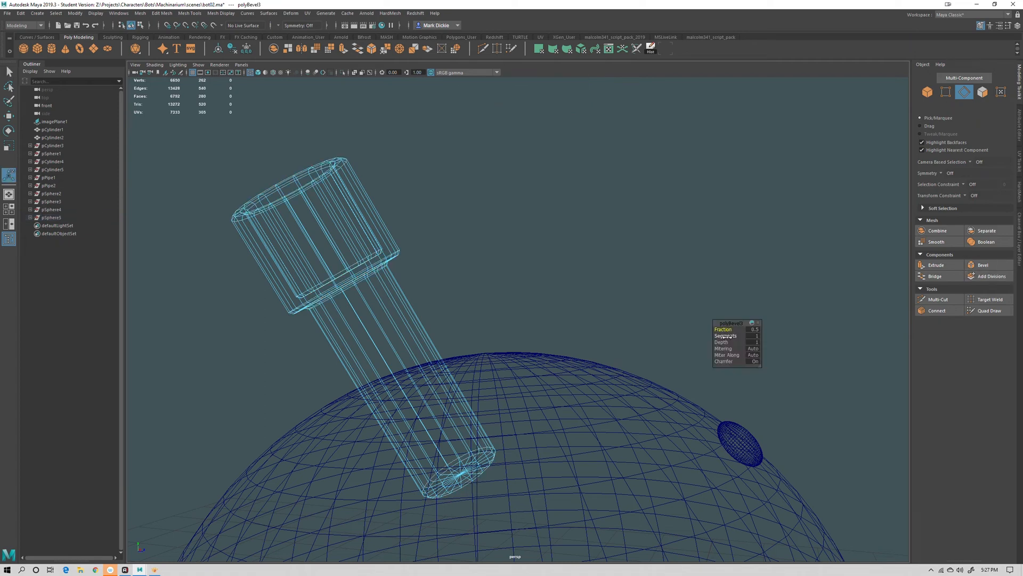
left_click_drag(727, 337, 731, 337)
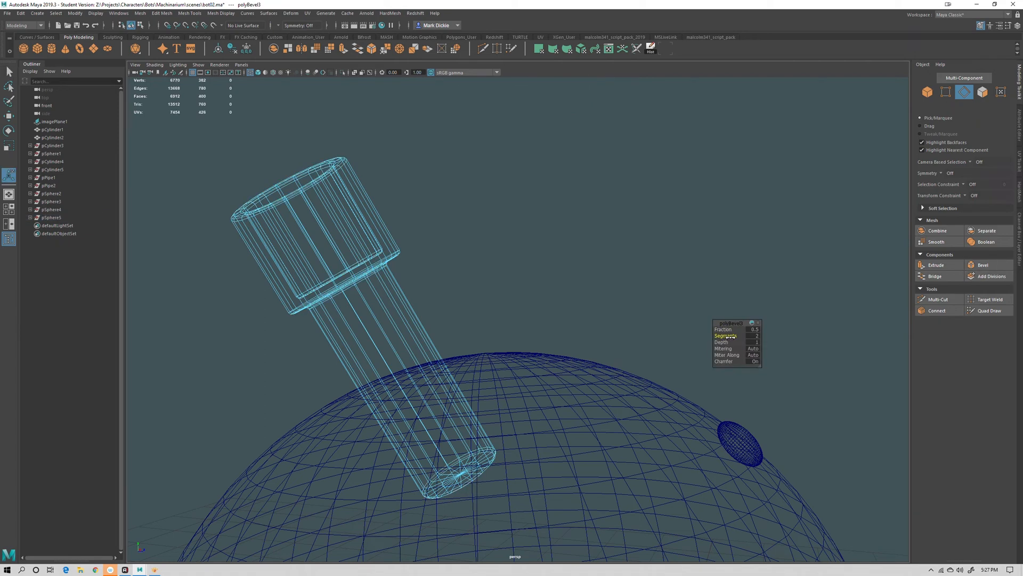
mouse_move(589, 294)
left_mouse_down("alt")
mouse_move(516, 329)
mouse_move(512, 350)
mouse_move(531, 360)
mouse_move(623, 338)
left_mouse_up("alt")
key("5")
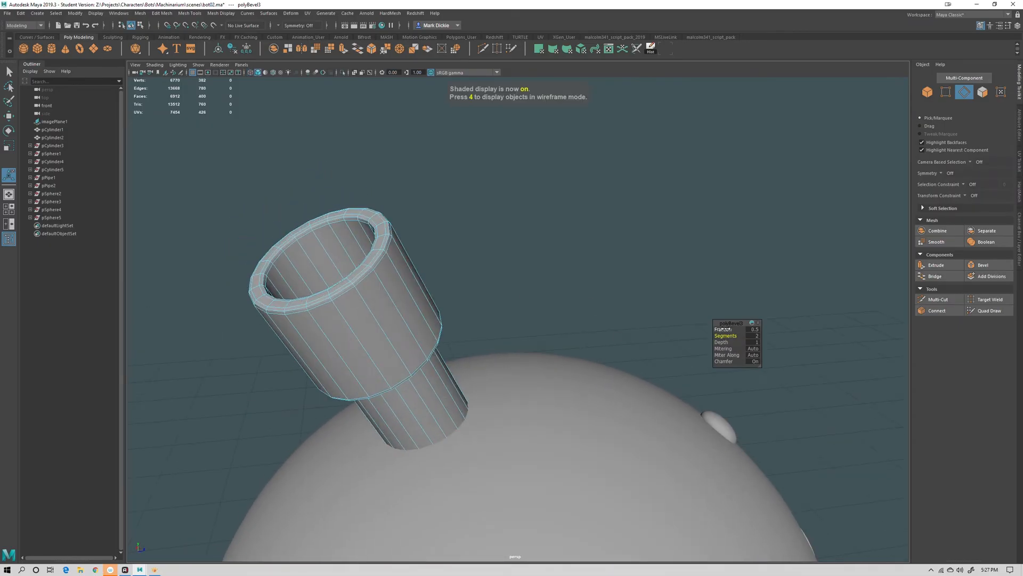
left_click_drag(726, 329, 716, 326)
middle_click_drag(556, 244, 500, 296, "alt+shift")
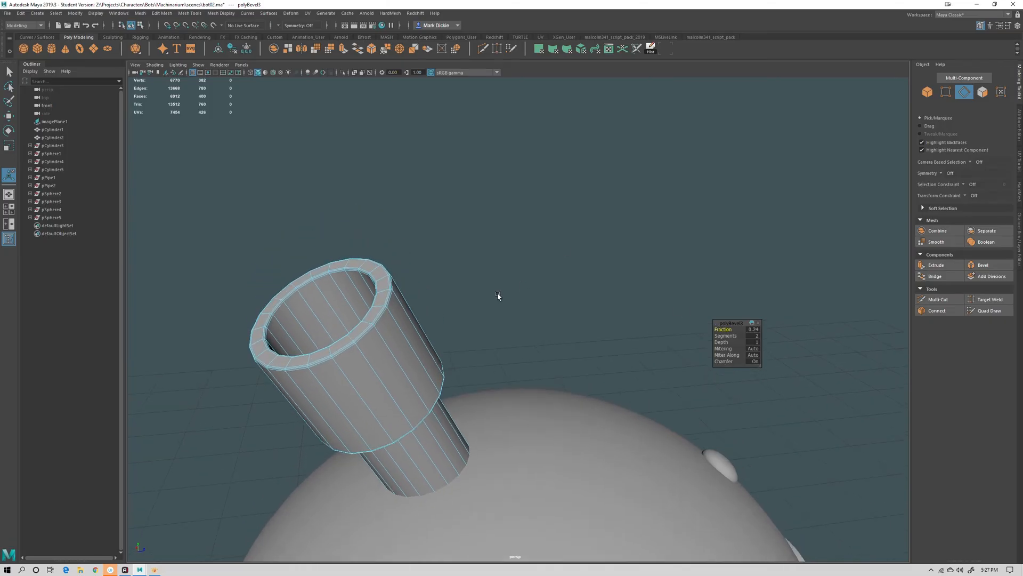
Select the antenna and smooth it
key("q")
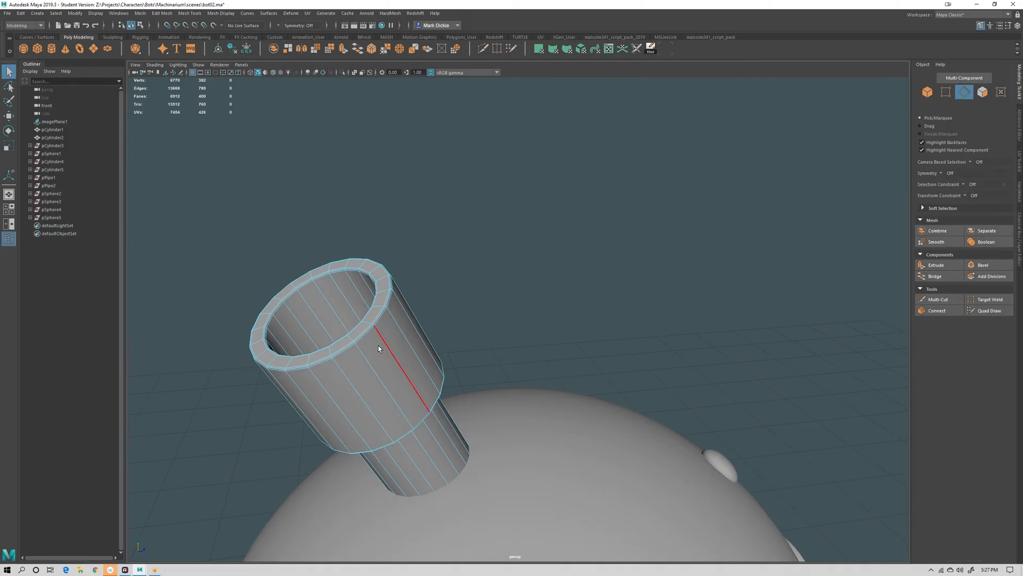
key("3")
key("1")
right_click_drag(379, 335, 424, 331)
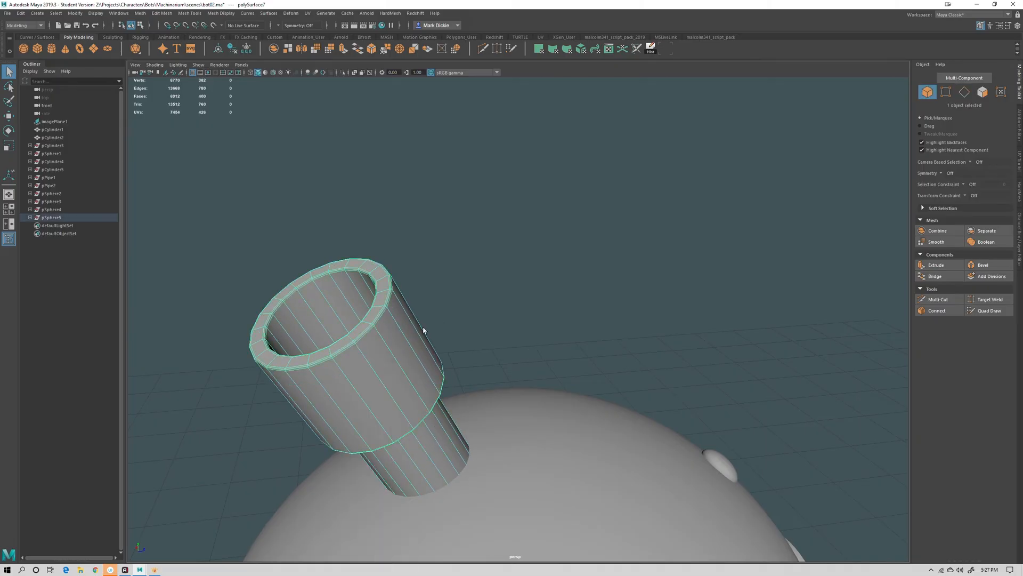
left_click(937, 242)
Combine the head dome with its antenna, rivets and eye pipes into a single mesh, then save the scene
left_click(642, 228)
left_click_drag(642, 228, 624, 296, "alt")
scroll(618, 304, "down", 10)
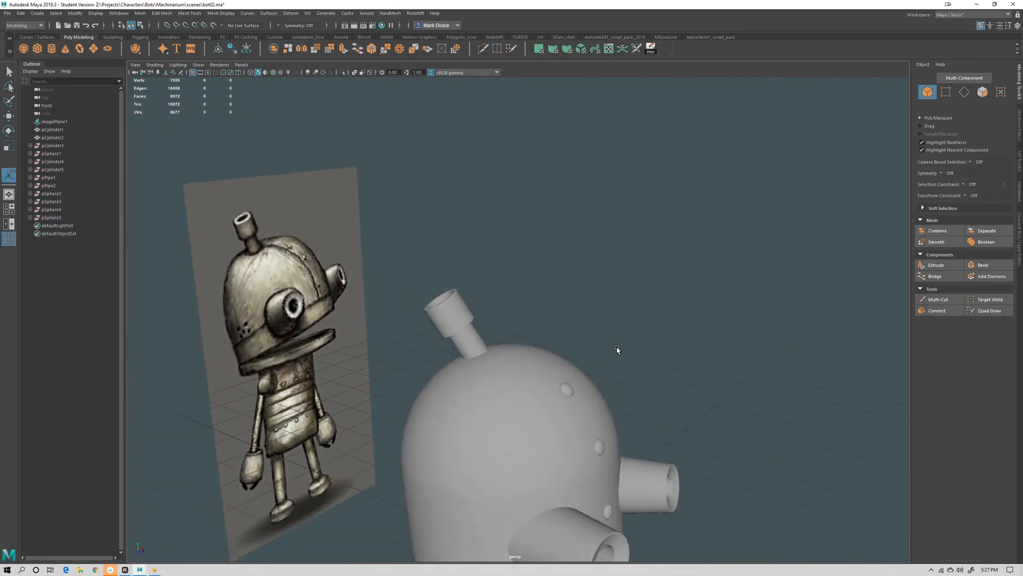
left_click_drag(625, 367, 460, 372, "alt")
left_click(459, 373)
key("q")
left_click(370, 200, "shift")
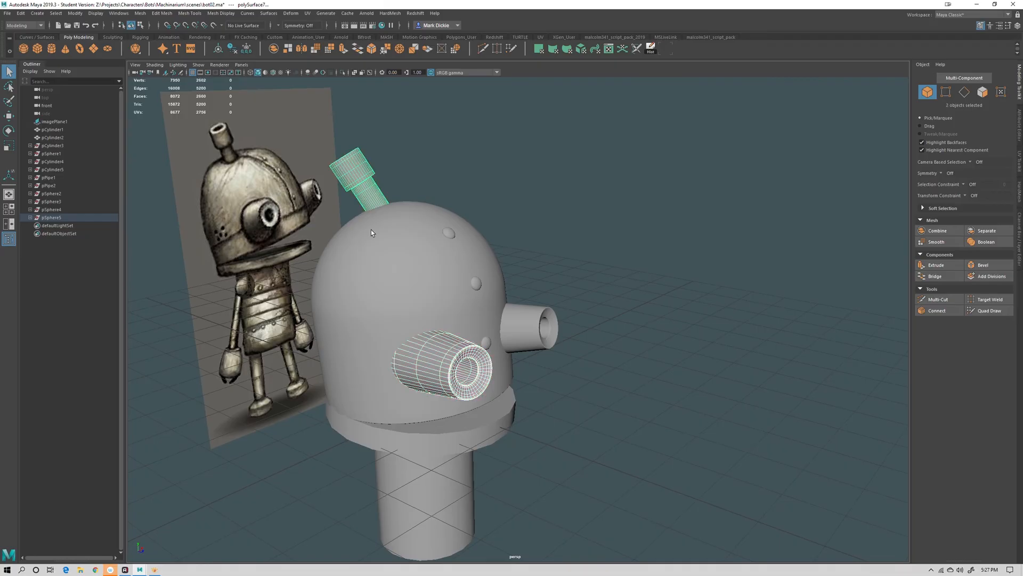
left_click(446, 292, "shift")
left_click(528, 326, "shift")
left_click(487, 342, "shift")
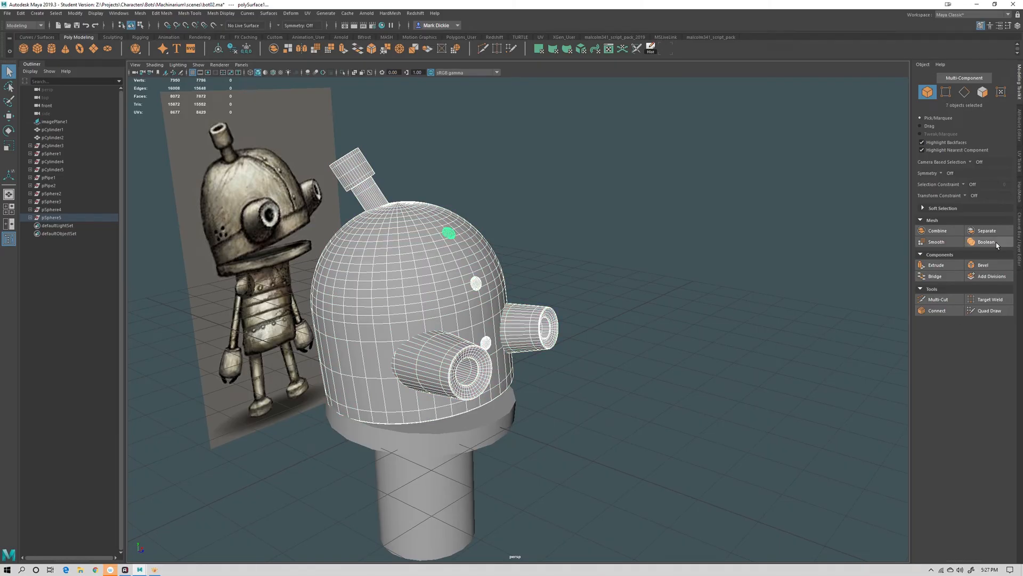
left_click(937, 230)
left_click(761, 217)
left_click_drag(761, 217, 499, 342, "alt")
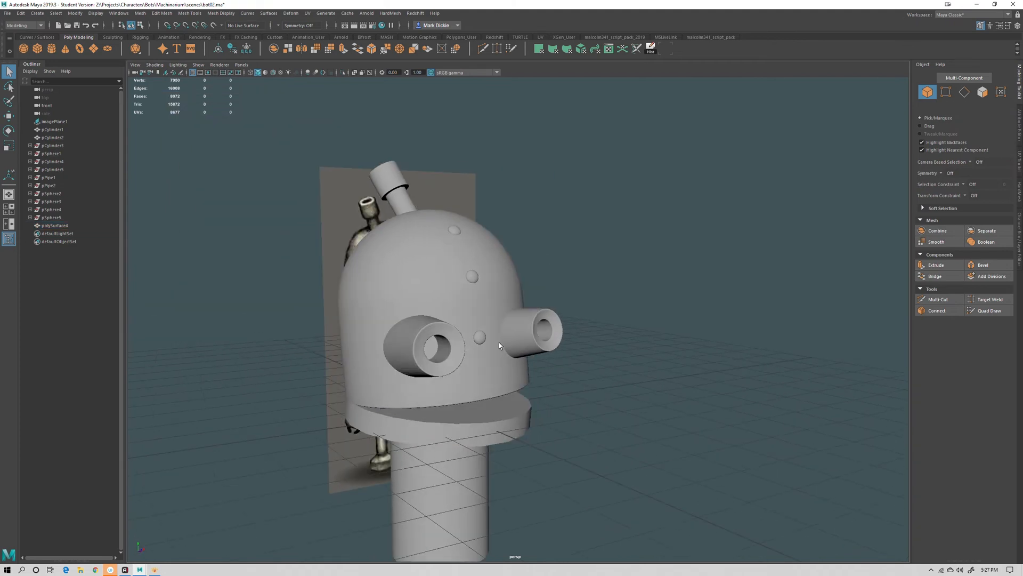
left_click(499, 342)
key("w")
left_click_drag(586, 403, 664, 395, "alt")
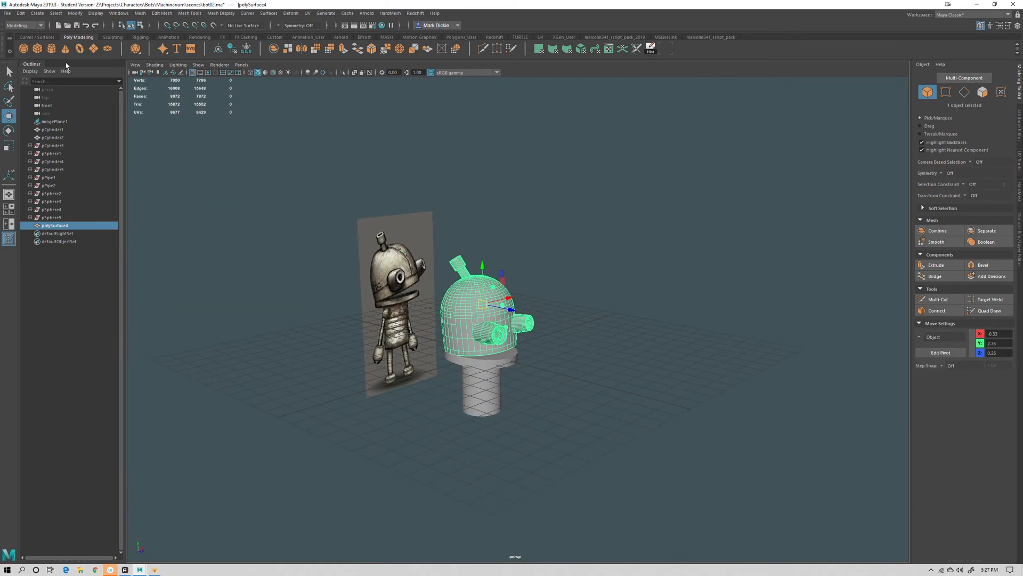
key("ctrl+s")
Select the collar disc's rim edge loops, bevel them with 2 segments and an adjusted fraction, then smooth the disc
left_click(487, 294)
key("w")
scroll(559, 408, "up", 7)
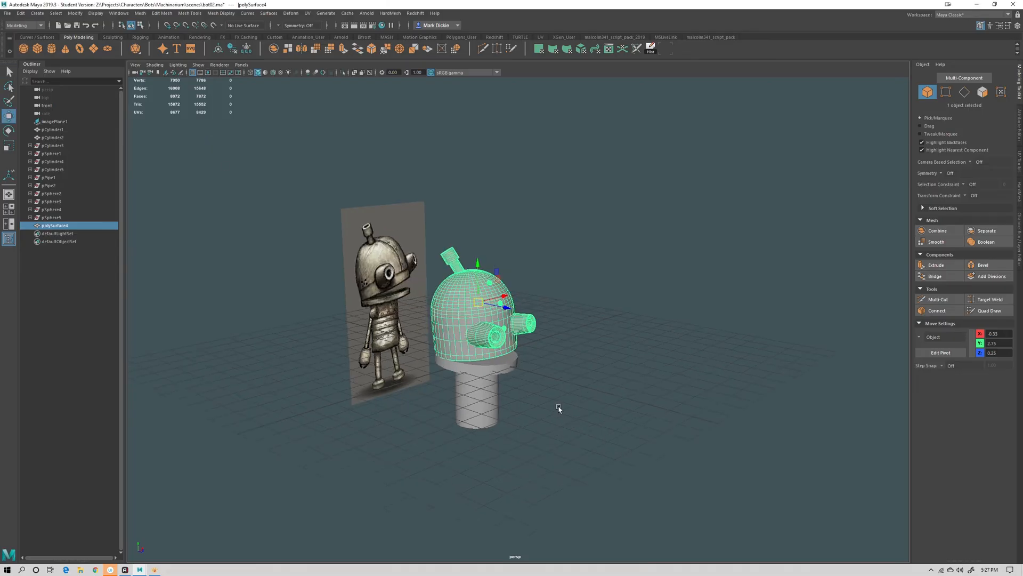
left_click(492, 407)
middle_click_drag(557, 464, 557, 324, "alt")
scroll(446, 231, "up", 5)
right_click_drag(445, 231, 437, 222)
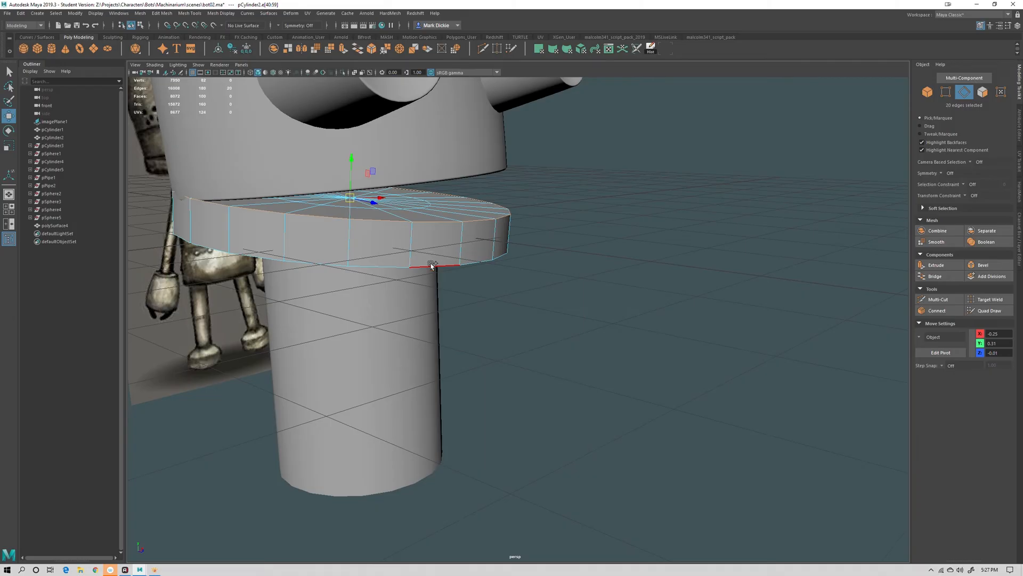
left_click(984, 264)
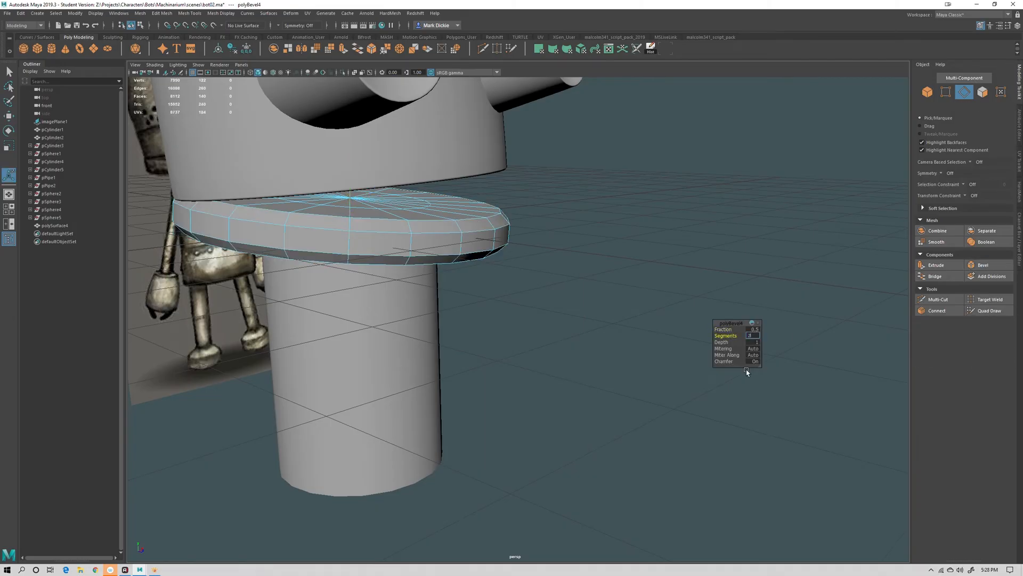
key("Return")
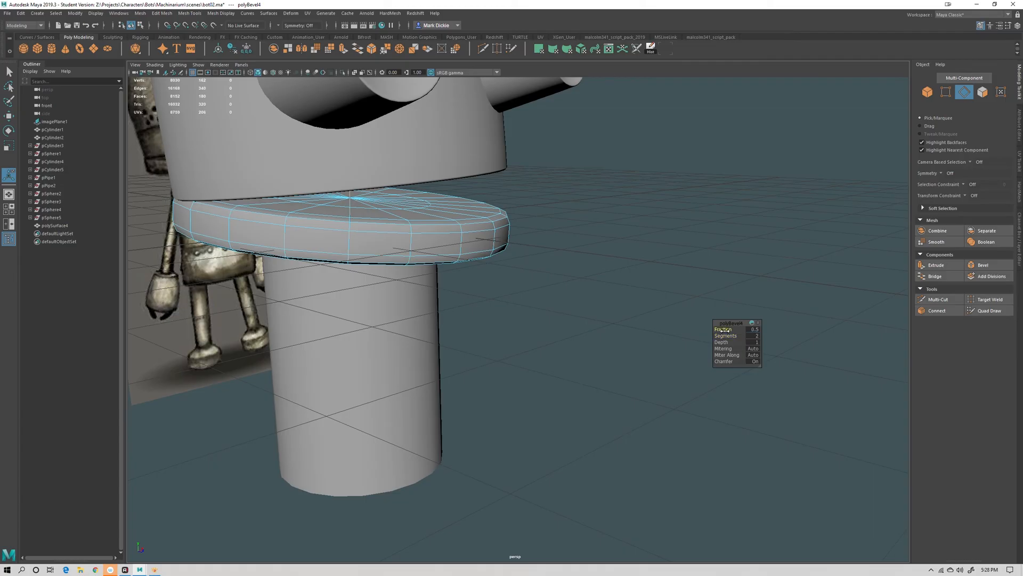
left_click_drag(723, 329, 712, 327)
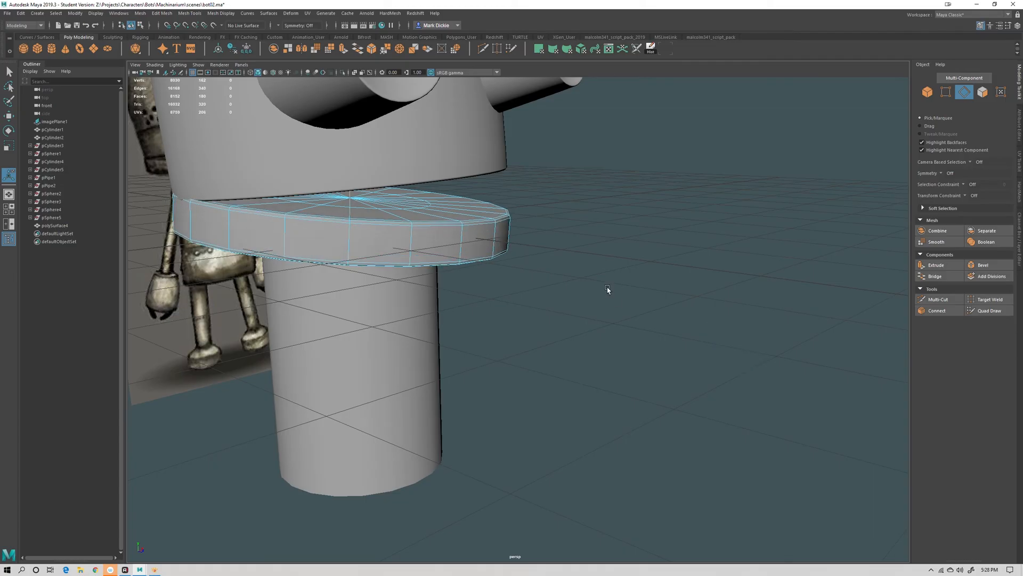
right_click_drag(439, 233, 440, 212)
left_click(945, 242)
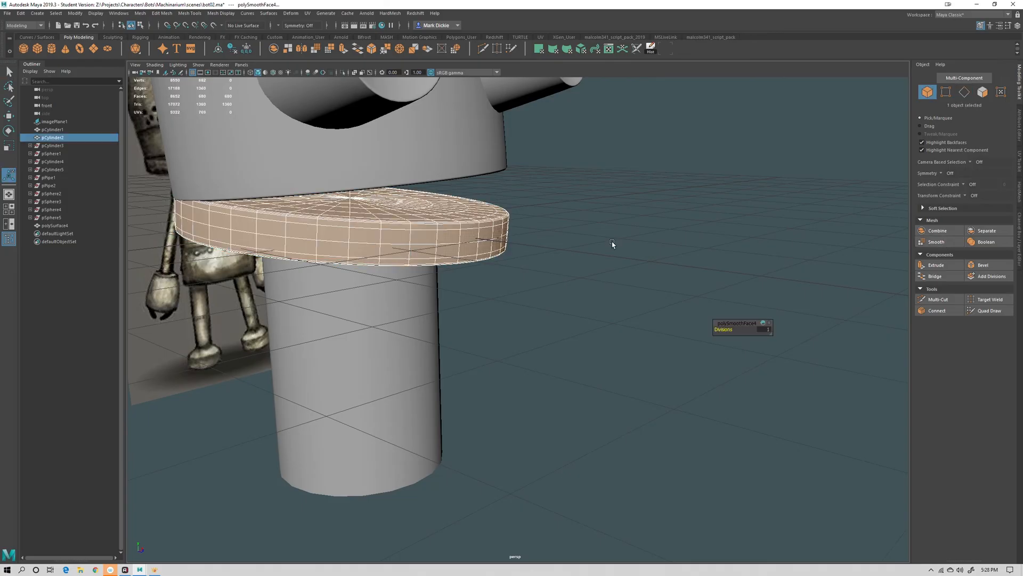
Select the neck cylinder and preview it in smooth mesh mode before returning to the normal display
left_click(631, 309)
mouse_move(635, 313)
left_mouse_down("alt")
mouse_move(618, 338)
mouse_move(650, 310)
left_mouse_up("alt")
right_click_drag(650, 311, 621, 339, "alt")
left_click_drag(621, 339, 524, 219, "alt")
left_click(488, 350)
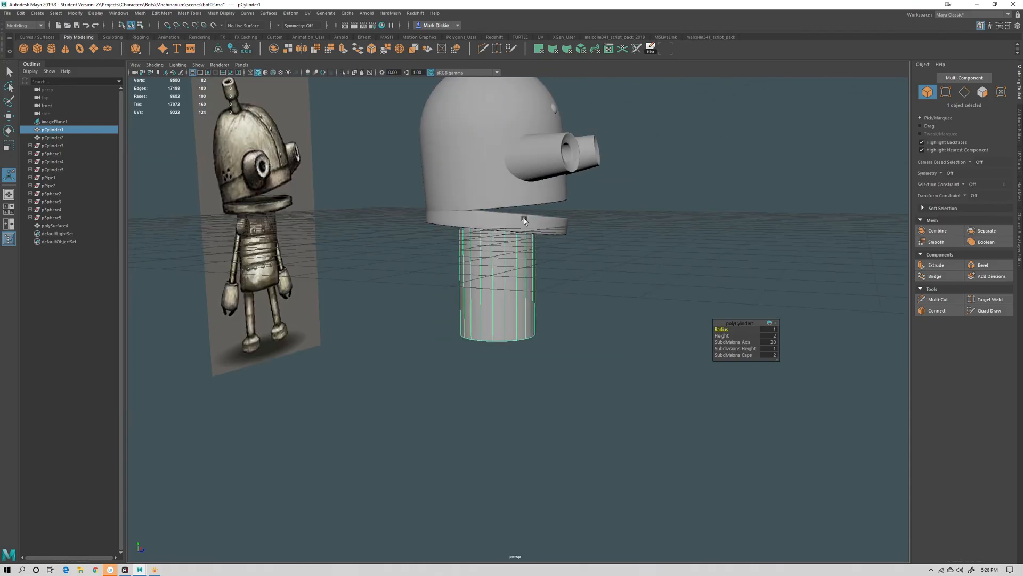
middle_click_drag(550, 336, 521, 335, "alt")
key("3")
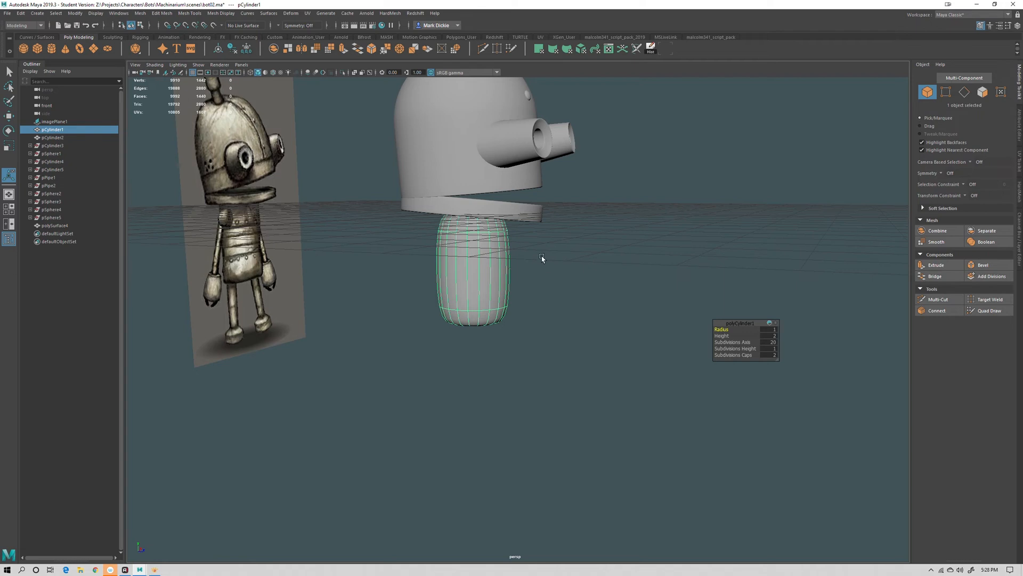
left_click_drag(541, 258, 489, 241, "alt")
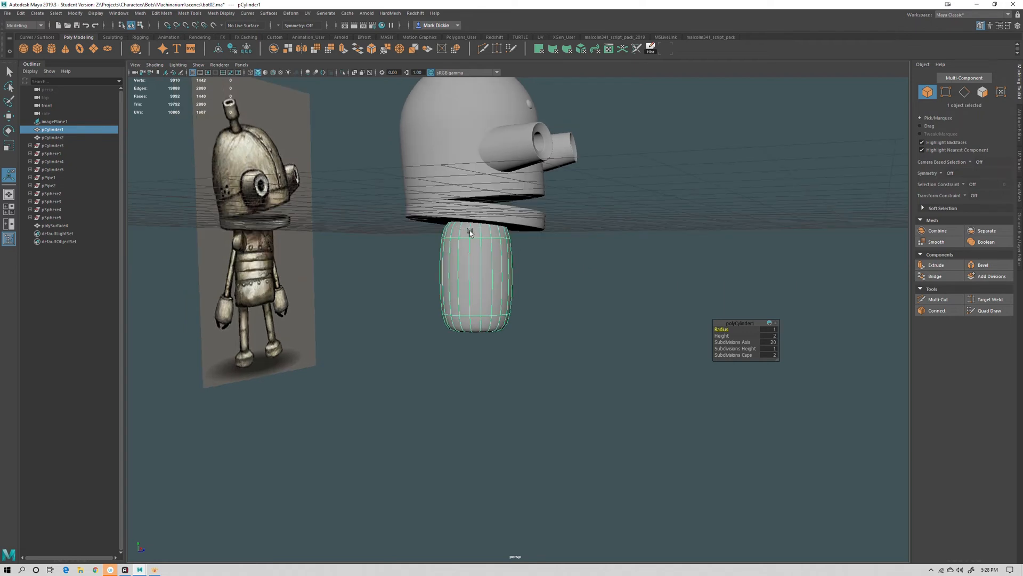
key("1")
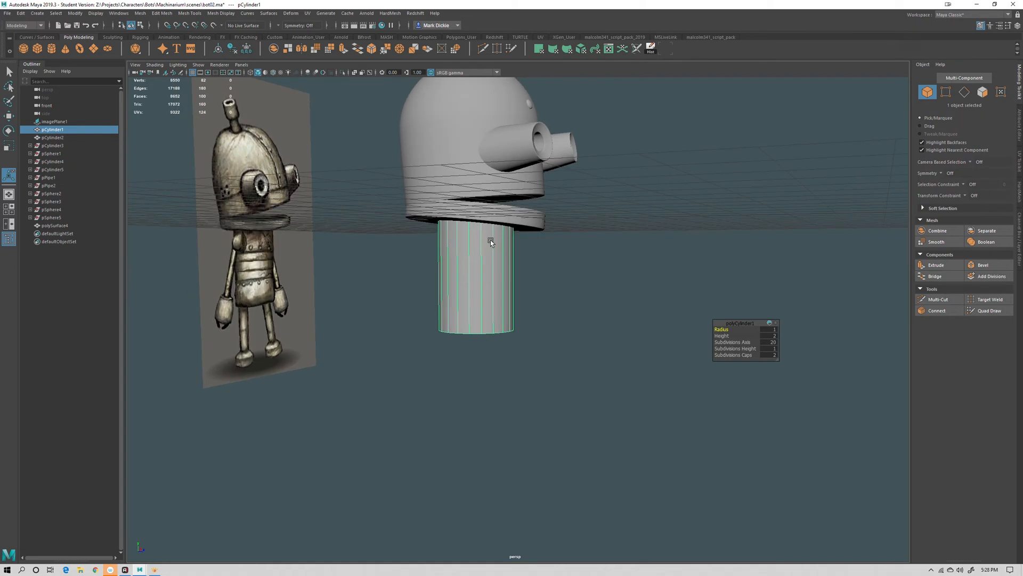
Select the top and bottom edge loops of the neck cylinder and bevel them with a fraction of 0.11
left_click_drag(481, 245, 509, 267, "alt")
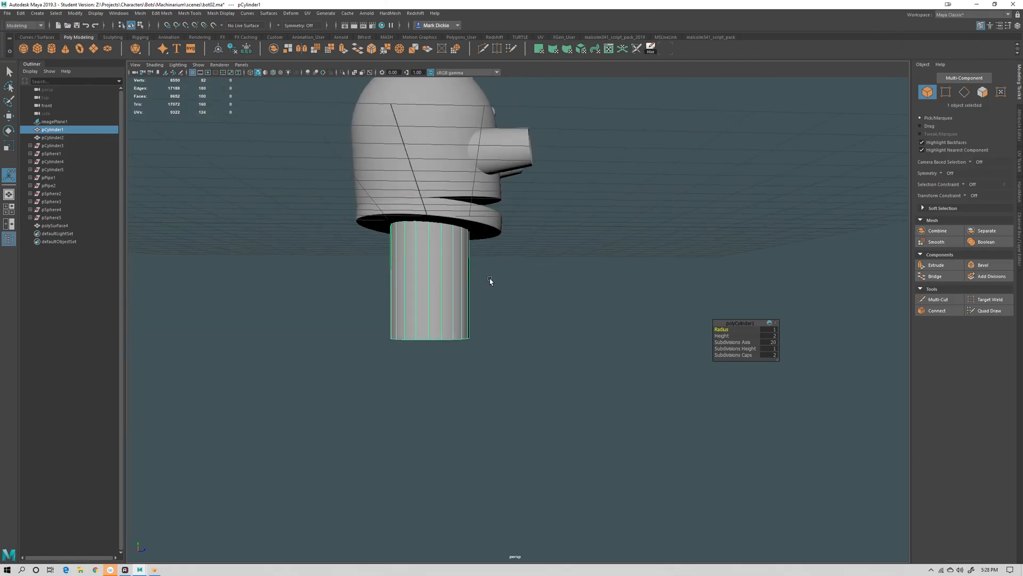
key("4")
scroll(482, 256, "up", 5)
middle_click_drag(481, 256, 534, 317, "alt")
scroll(534, 316, "down", 1)
right_click_drag(417, 237, 417, 212)
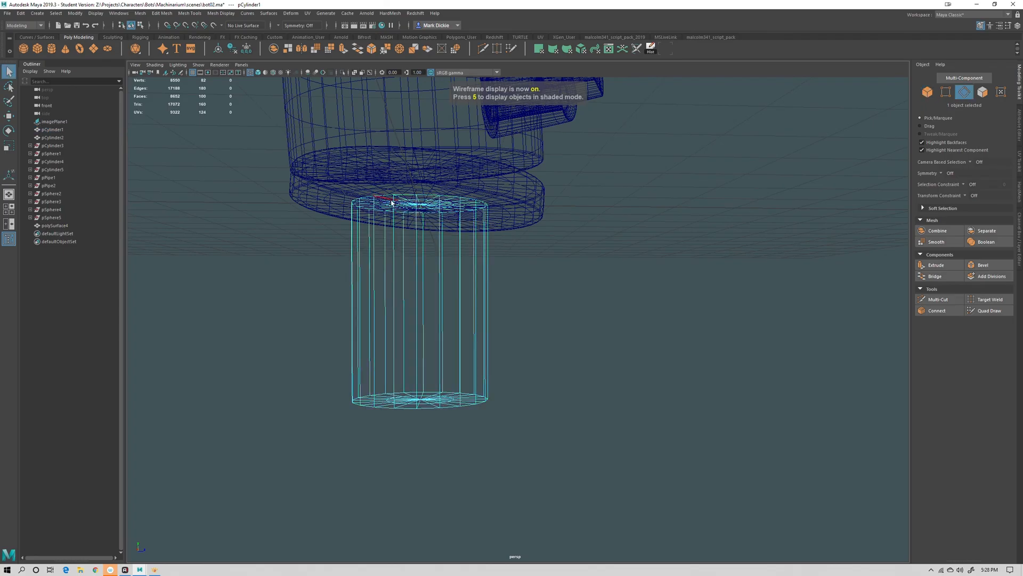
double_click(386, 196)
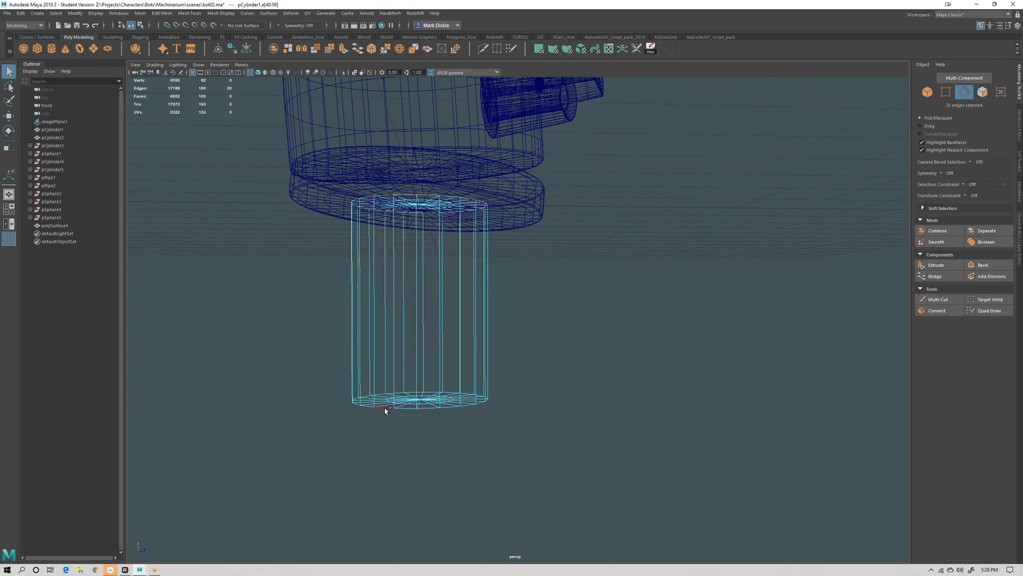
mouse_move(512, 480)
left_mouse_down("alt")
mouse_move(516, 489)
mouse_move(518, 477)
left_mouse_up("alt")
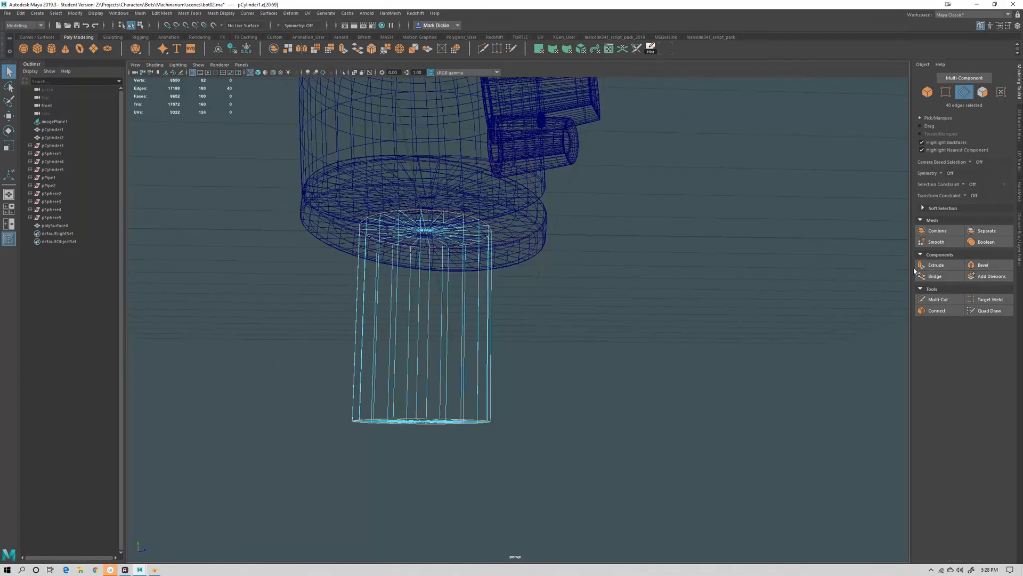
left_click(981, 266)
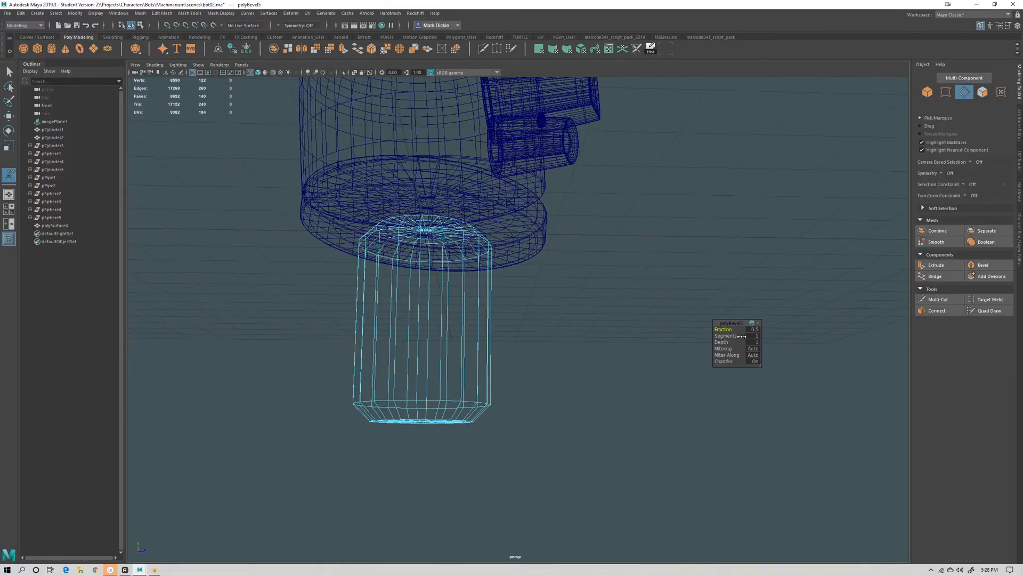
left_click_drag(726, 336, 708, 323)
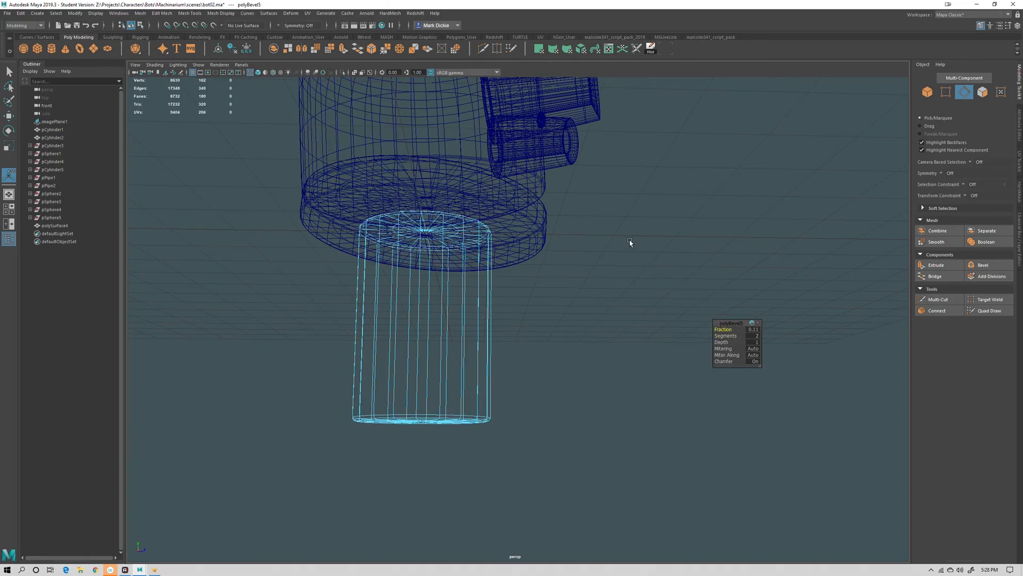
Return to shaded object mode, smooth the neck cylinder and save the scene
mouse_move(630, 243)
left_mouse_down("alt")
mouse_move(590, 294)
mouse_move(618, 338)
mouse_move(605, 337)
left_mouse_up("alt")
key("5")
right_click(488, 280)
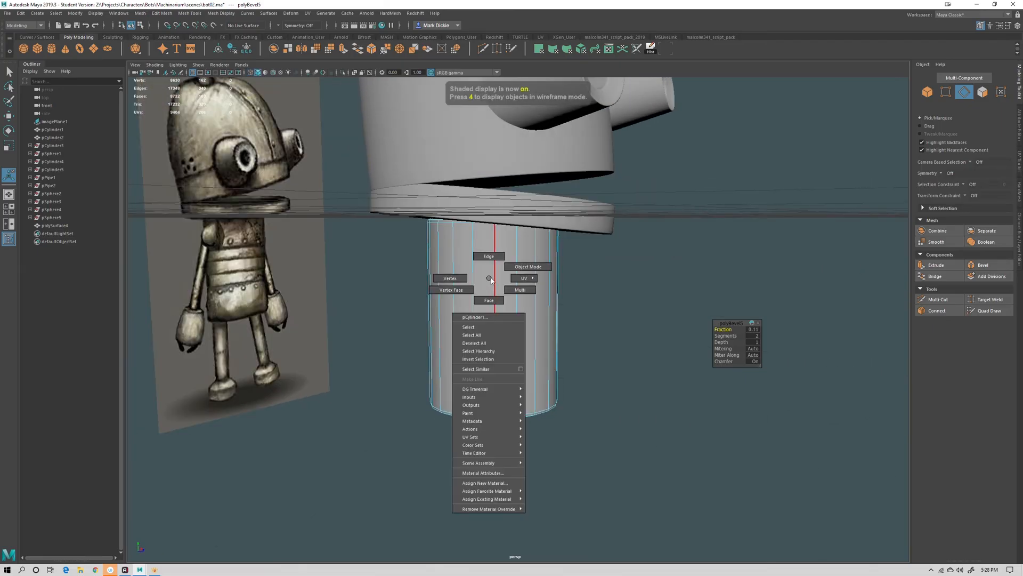
right_click(467, 318)
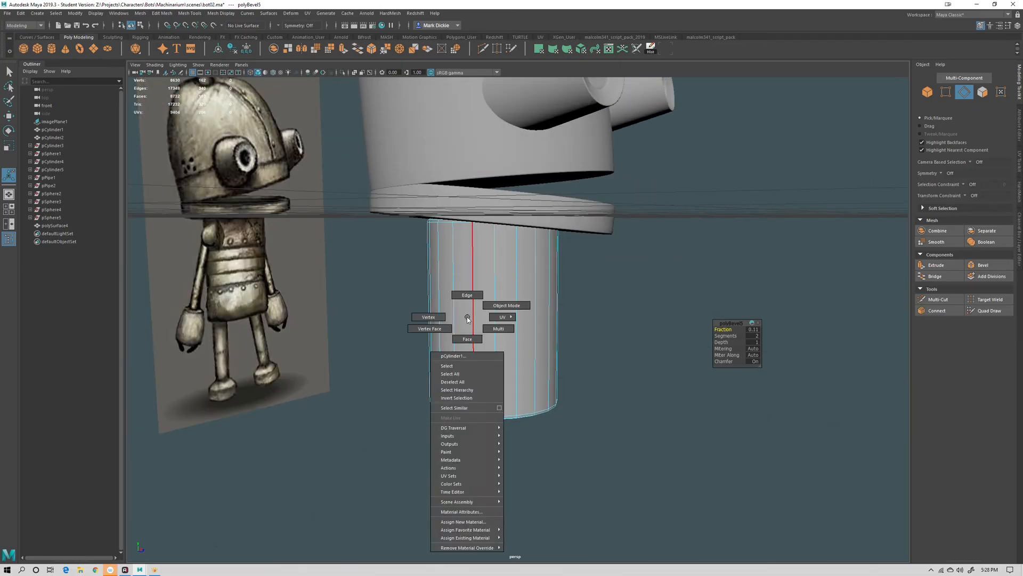
left_click(507, 305)
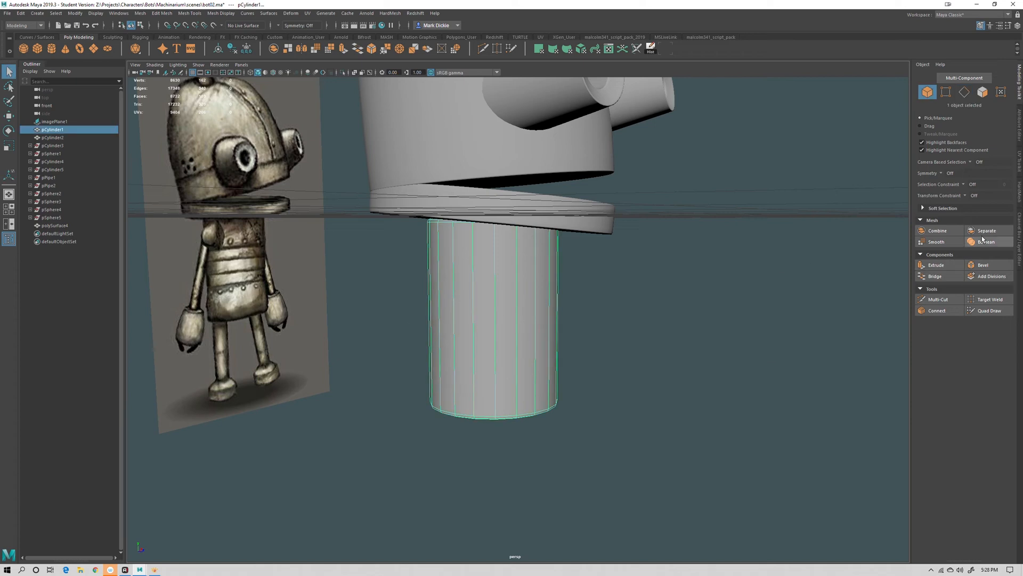
left_click(938, 242)
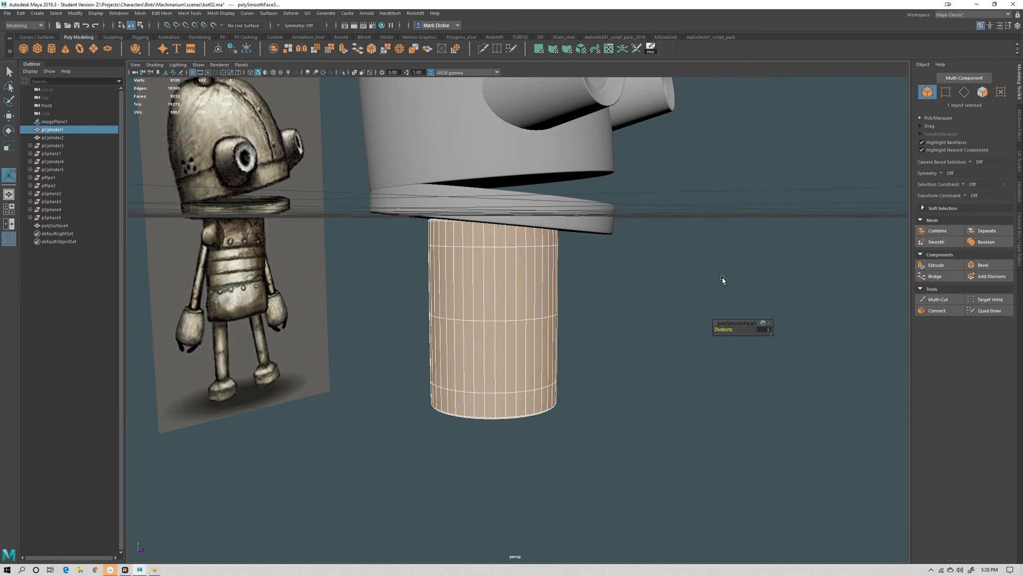
left_click(613, 385)
scroll(613, 384, "down", 5)
left_click_drag(614, 385, 650, 435, "alt")
key("ctrl+s")
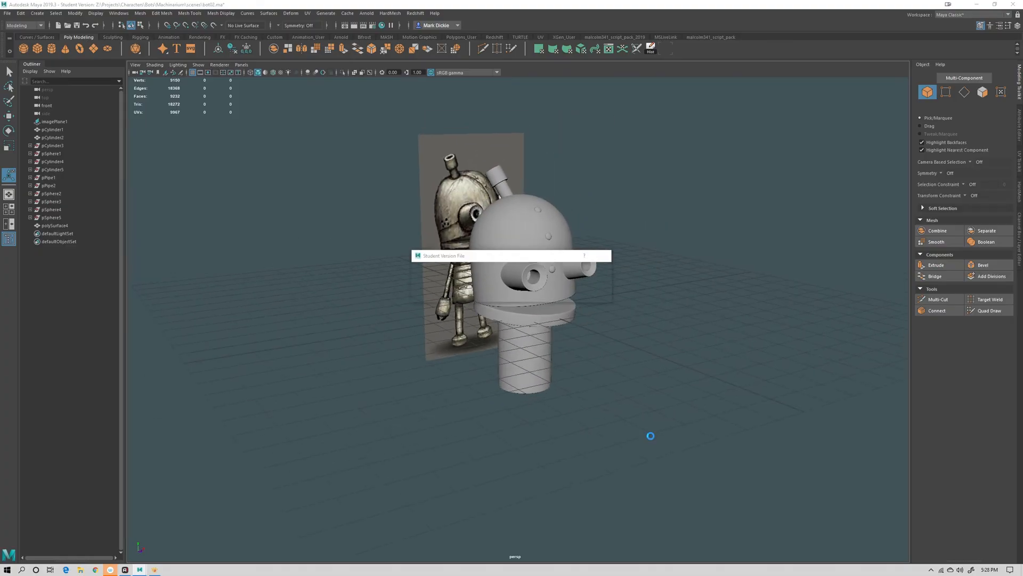
left_click(494, 293)
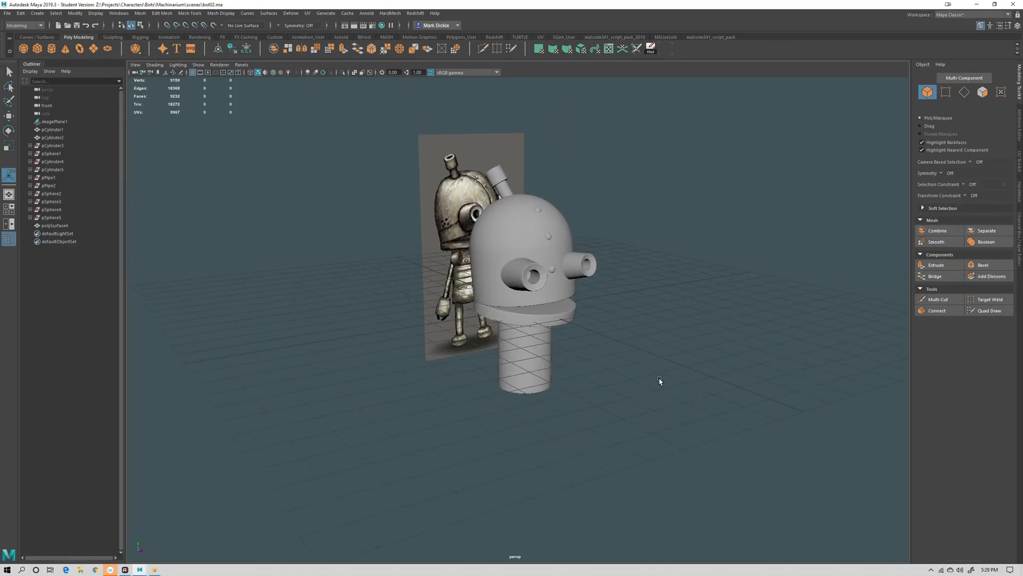
Orbit around the model to compare it with the concept image
left_click_drag(651, 384, 666, 384, "alt")
left_click_drag(572, 370, 598, 393, "alt")
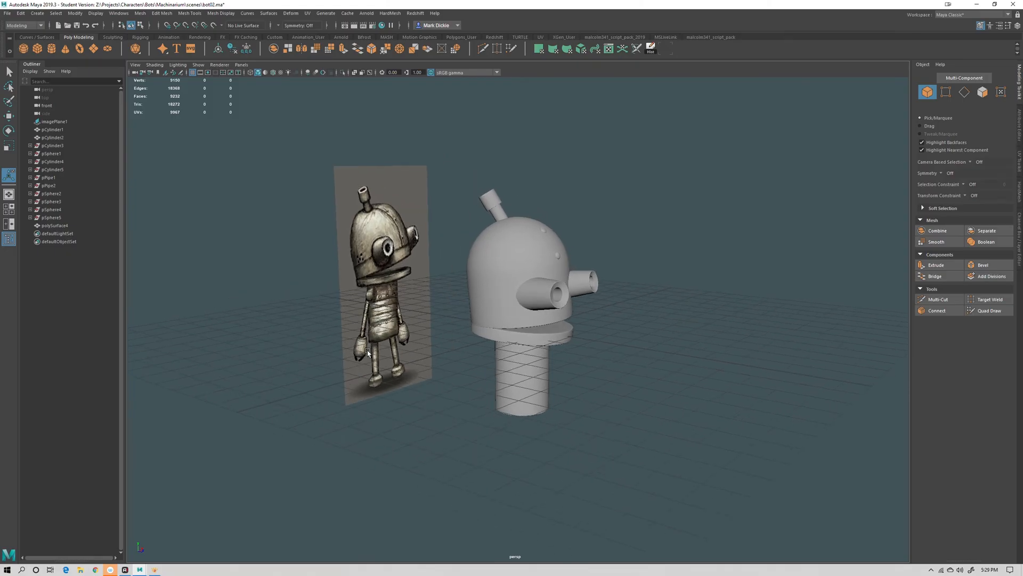
left_click_drag(444, 379, 394, 364, "alt")
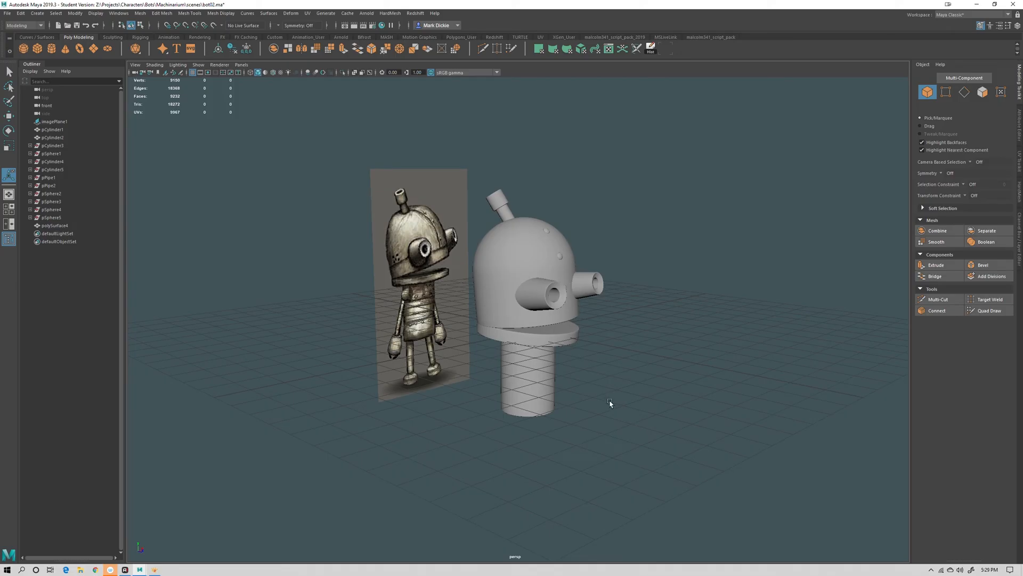
Create a polygon sphere and move, scale and rotate it into a flattened shoulder beside the neck cylinder
left_click_drag(611, 403, 611, 373, "alt")
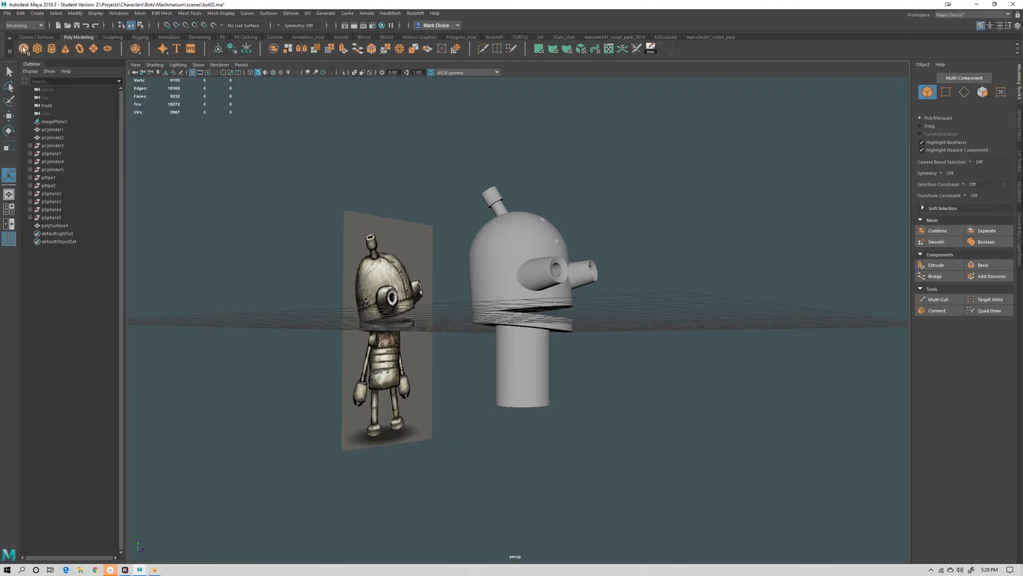
left_click(24, 50)
scroll(603, 388, "up", 1)
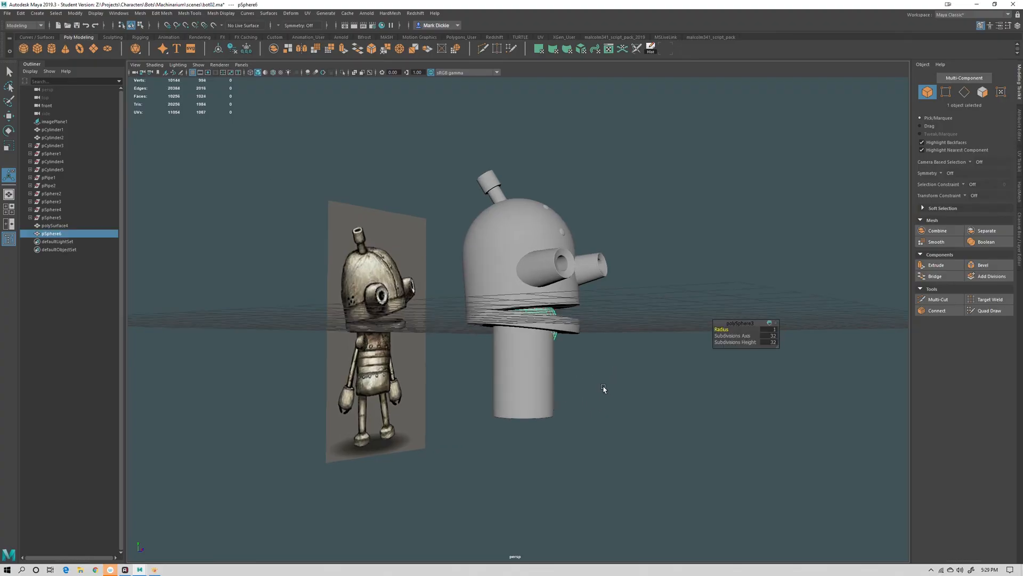
key("w")
left_click_drag(603, 388, 568, 347, "alt")
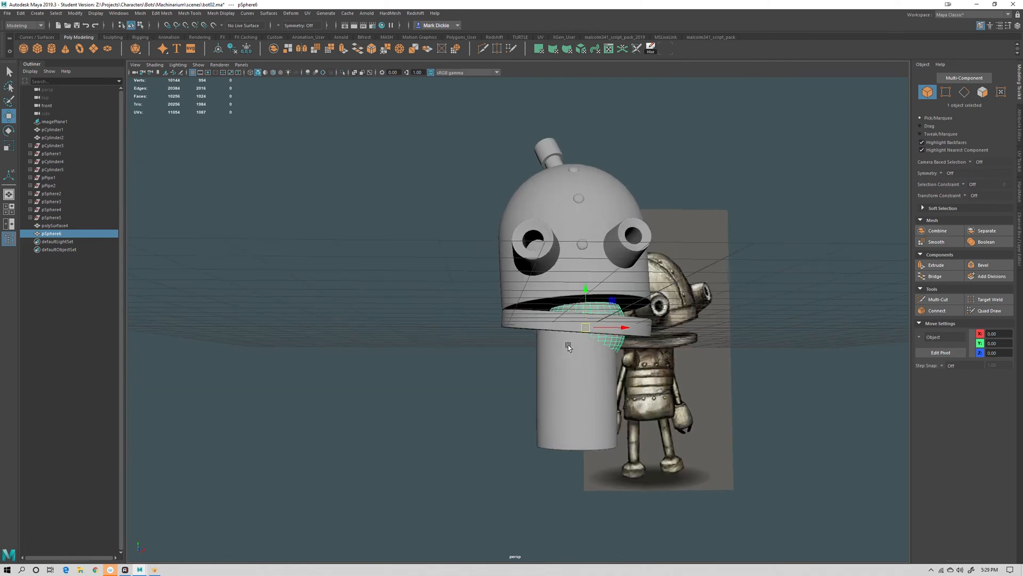
left_click_drag(583, 297, 648, 397)
key("r")
left_click_drag(482, 359, 512, 358)
key("w")
right_click_drag(511, 359, 592, 397, "alt")
left_click_drag(592, 397, 618, 389, "alt")
key("e")
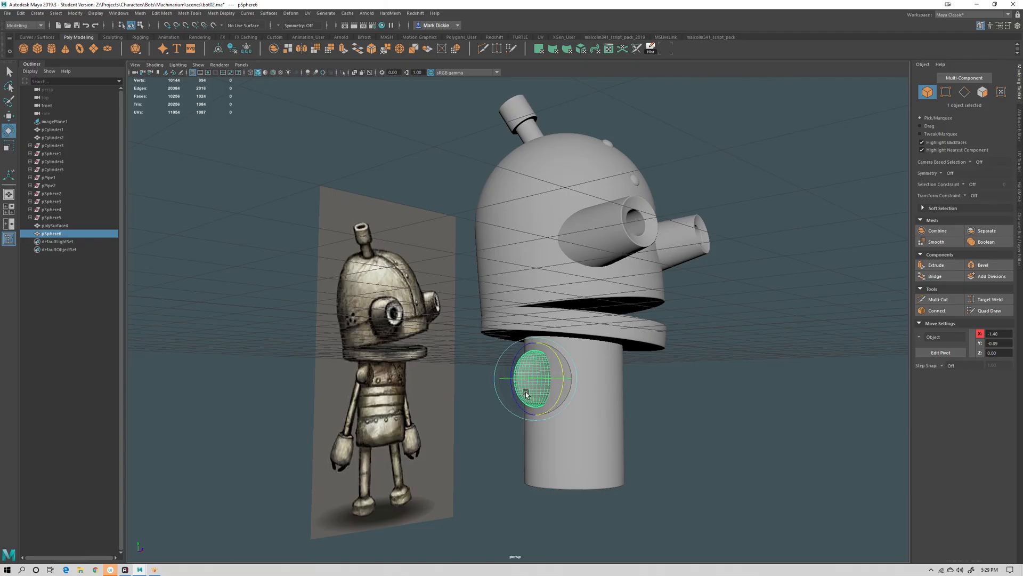
left_click_drag(512, 365, 576, 408)
key("r")
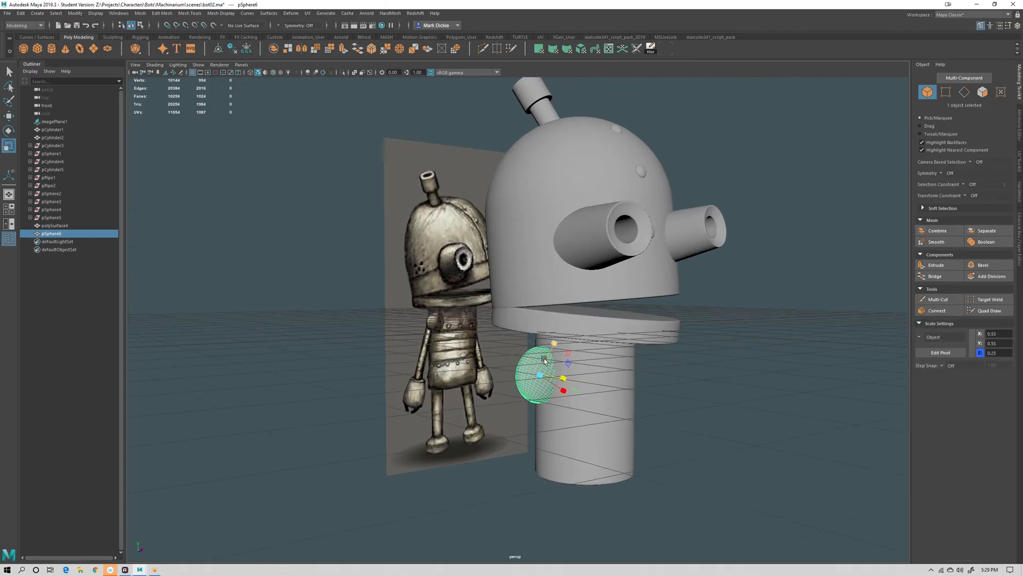
Adjust the shoulder sphere's scale and position so it sits just under the collar plate
left_click_drag(545, 368, 550, 355)
key("w")
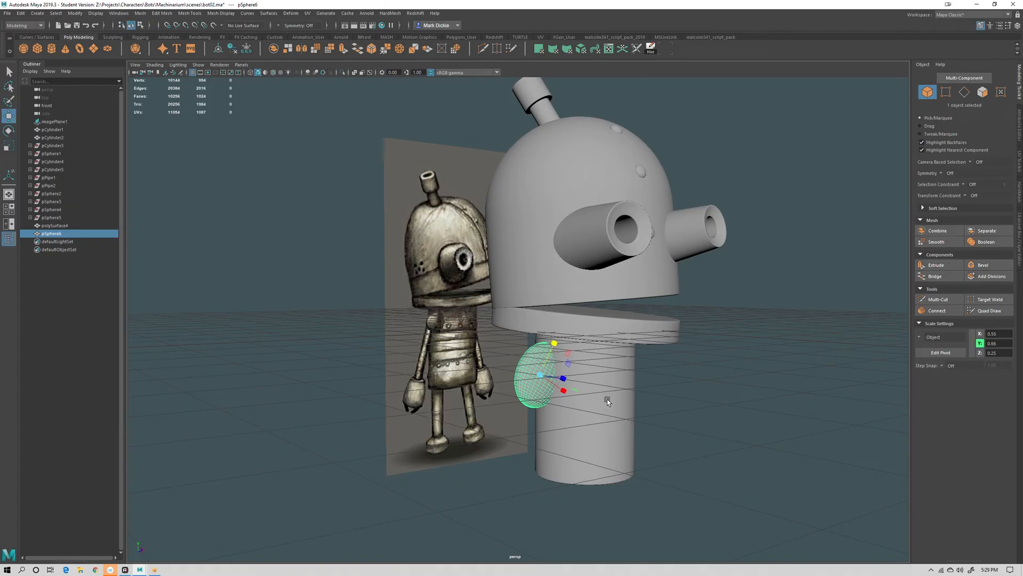
mouse_move(607, 399)
left_mouse_down("alt")
mouse_move(578, 395)
mouse_move(609, 404)
left_mouse_up("alt")
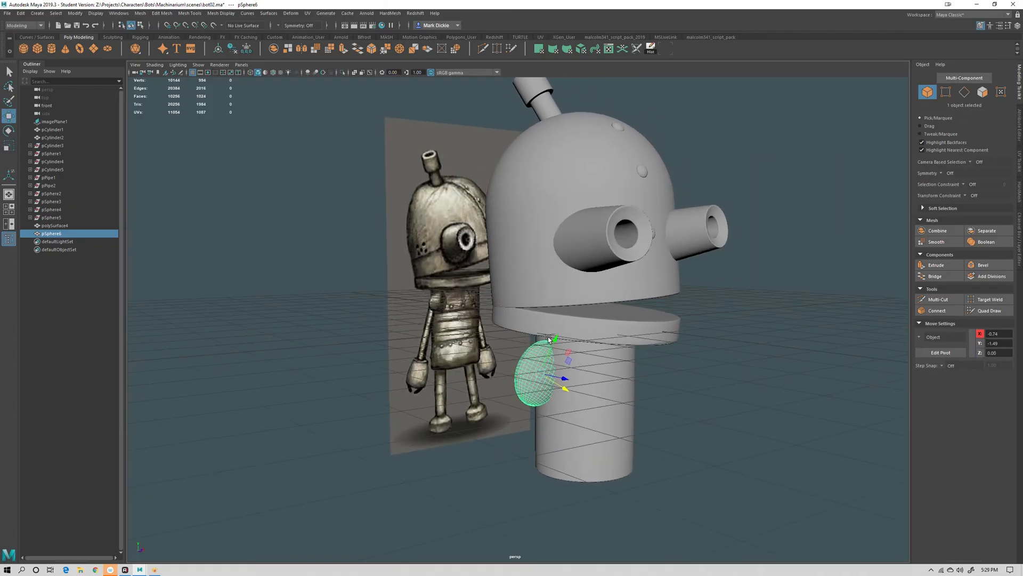
left_click_drag(551, 343, 556, 337)
left_click_drag(602, 399, 624, 399, "alt")
scroll(640, 400, "down", 3)
left_click(703, 410)
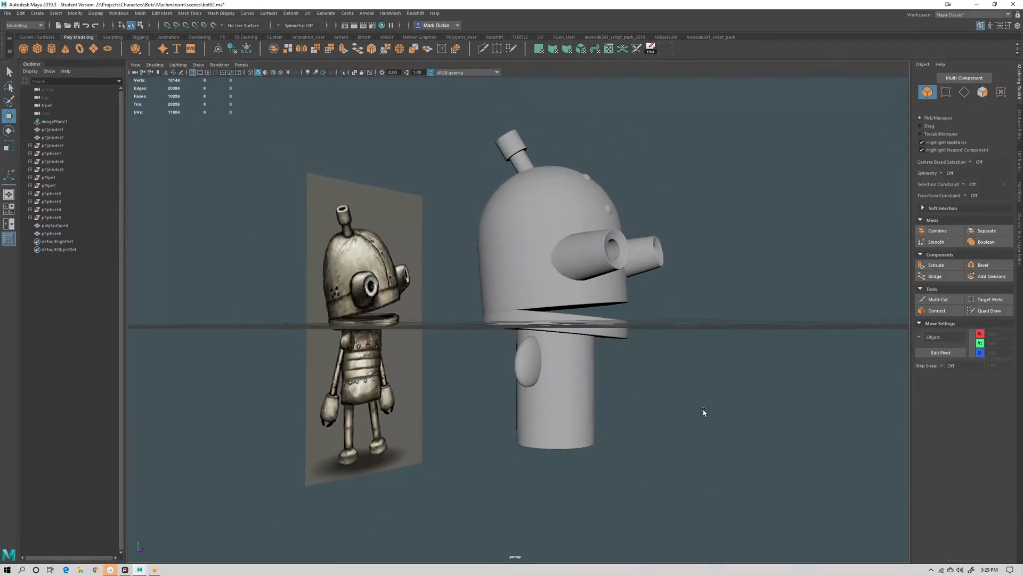
scroll(703, 410, "down", 2)
left_click_drag(703, 410, 667, 434, "alt")
Create a polygon cylinder and scale, move and rotate it into a thin upper arm below the shoulder
left_click(52, 49)
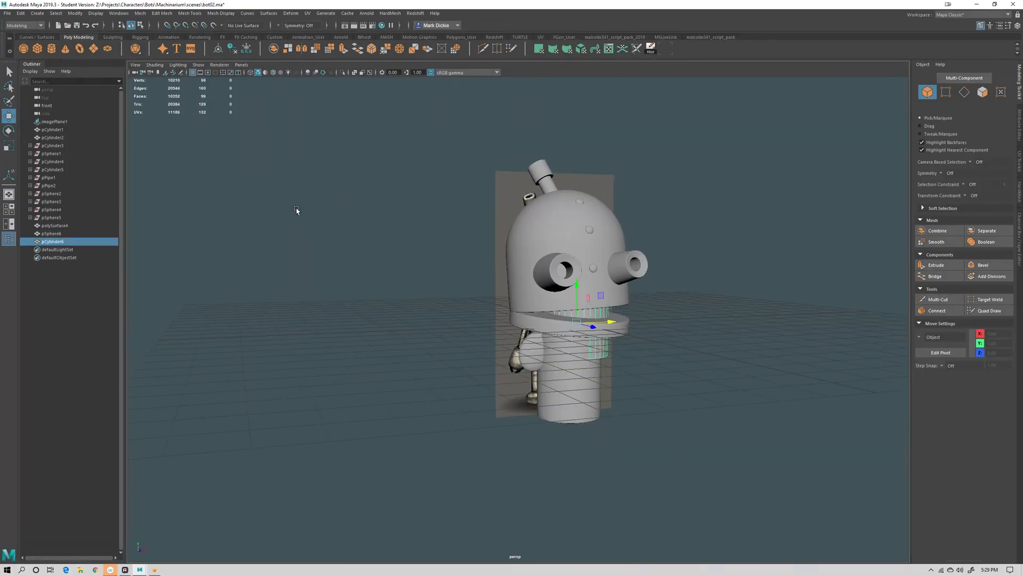
left_click_drag(596, 320, 505, 230)
key("t")
key("r")
left_click_drag(512, 326, 544, 380)
key("e")
key("w")
key("r")
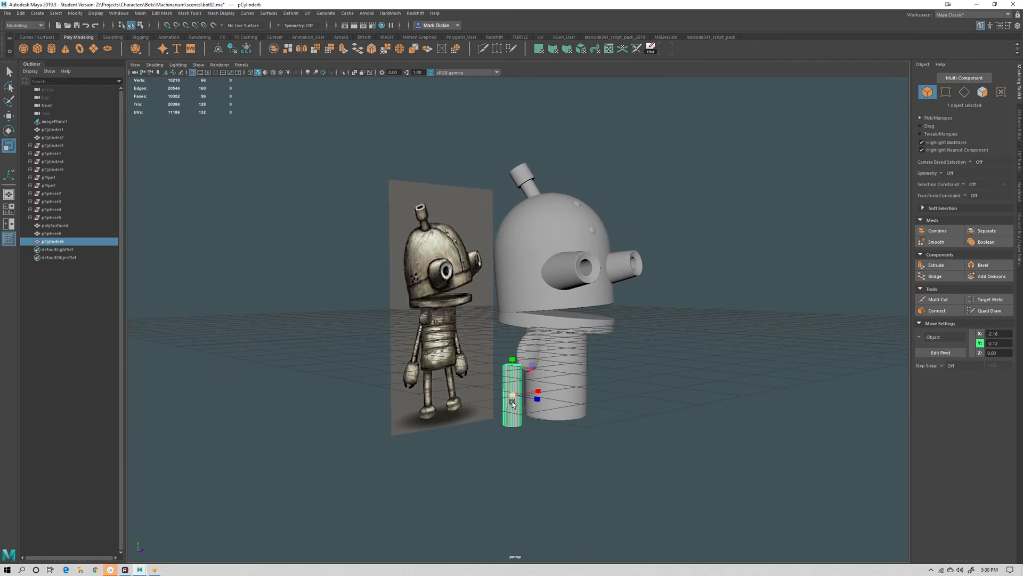
middle_click_drag(543, 381, 521, 384)
mouse_move(513, 381)
left_mouse_down()
mouse_move(512, 347)
mouse_move(512, 392)
left_mouse_up()
key("e")
right_click_drag(512, 392, 544, 463, "alt")
middle_click_drag(544, 463, 537, 408, "alt")
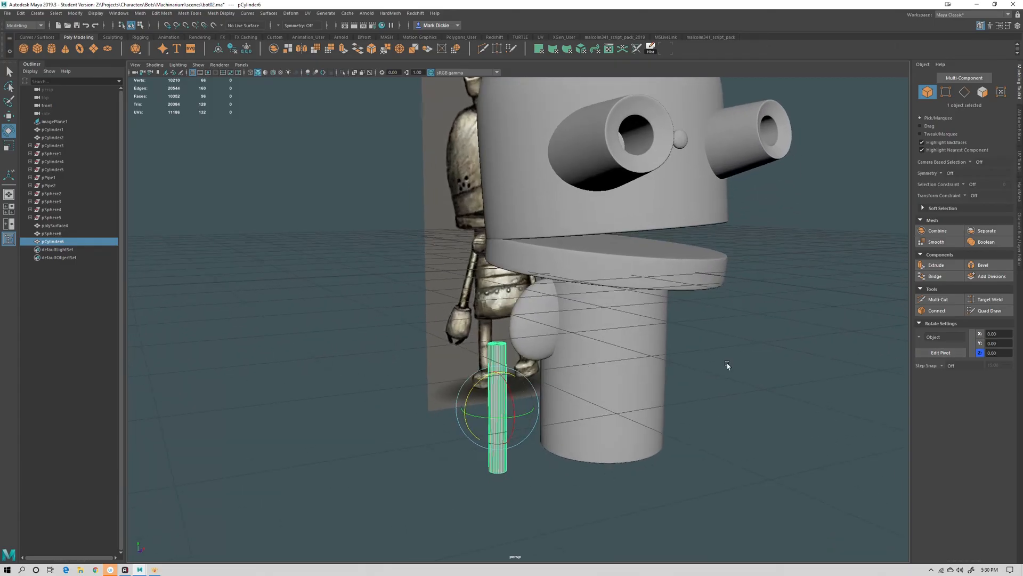
Move the arm cylinder's pivot to its top and rotate the arm so it angles out from the shoulder
key("w")
key("d")
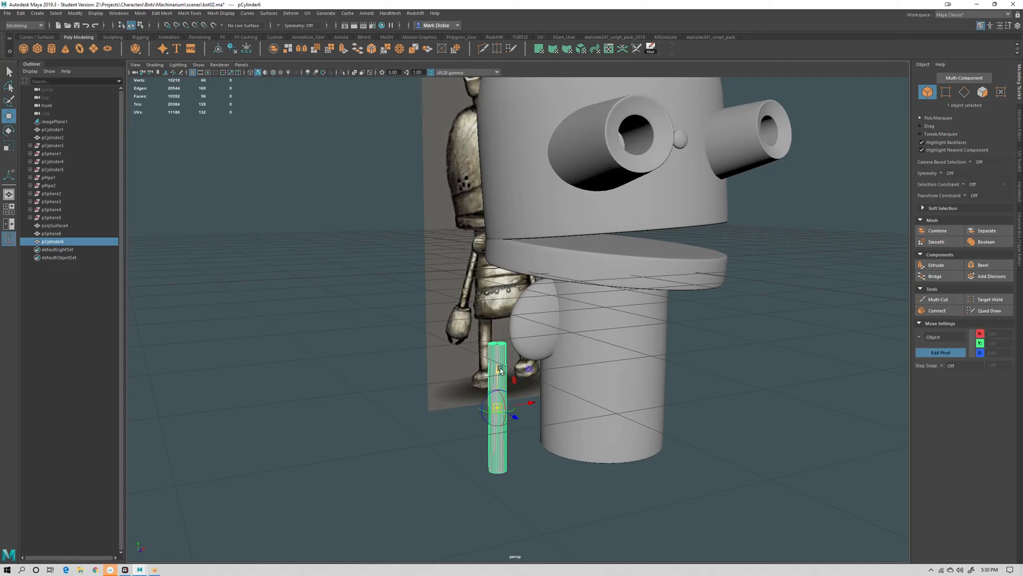
left_click_drag(497, 371, 497, 308)
scroll(567, 378, "up", 5)
scroll(567, 377, "down", 4)
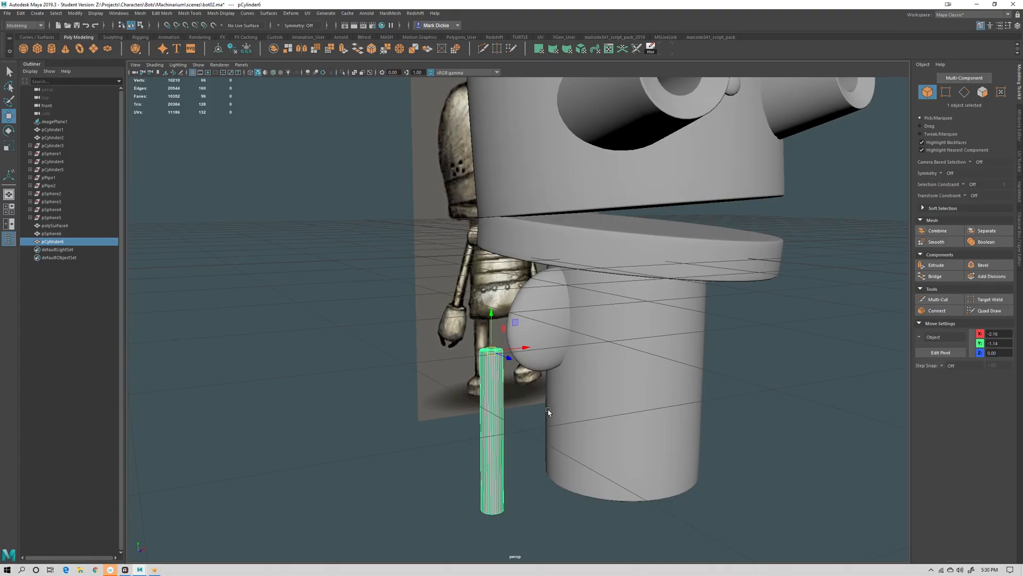
key("e")
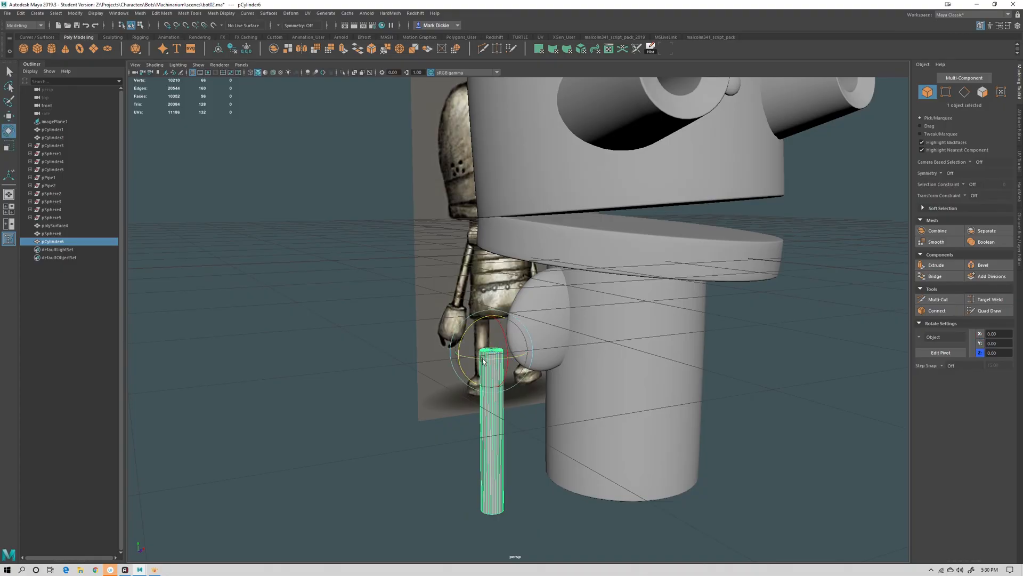
mouse_move(472, 327)
left_mouse_down()
mouse_move(515, 319)
mouse_move(443, 325)
mouse_move(516, 318)
mouse_move(486, 325)
left_mouse_up()
key("w")
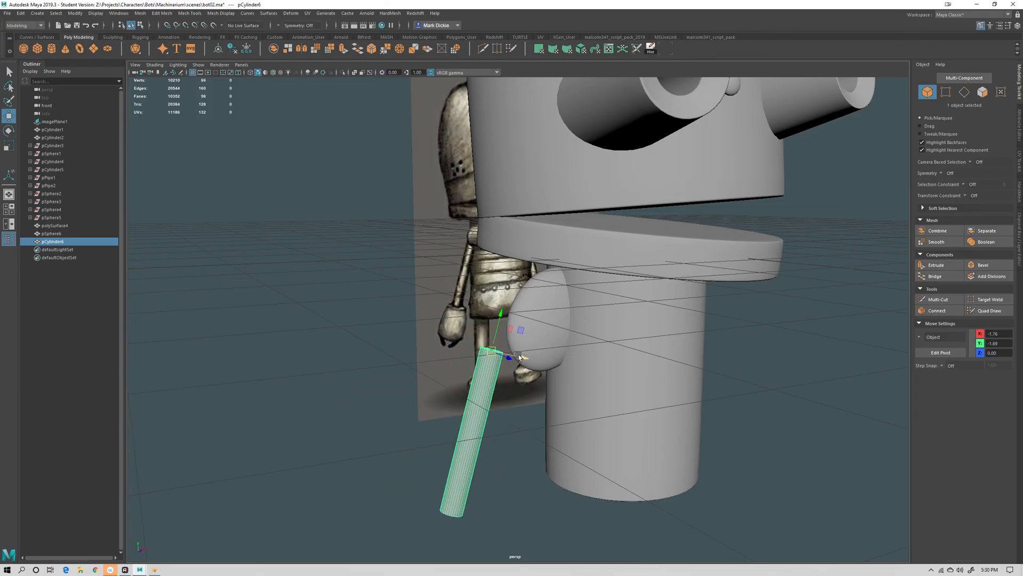
left_click_drag(515, 360, 539, 329)
scroll(592, 359, "down", 6)
left_click_drag(624, 400, 651, 402, "alt")
left_click(651, 402)
Separate the head's combined mesh into its individual parts
left_click(572, 239)
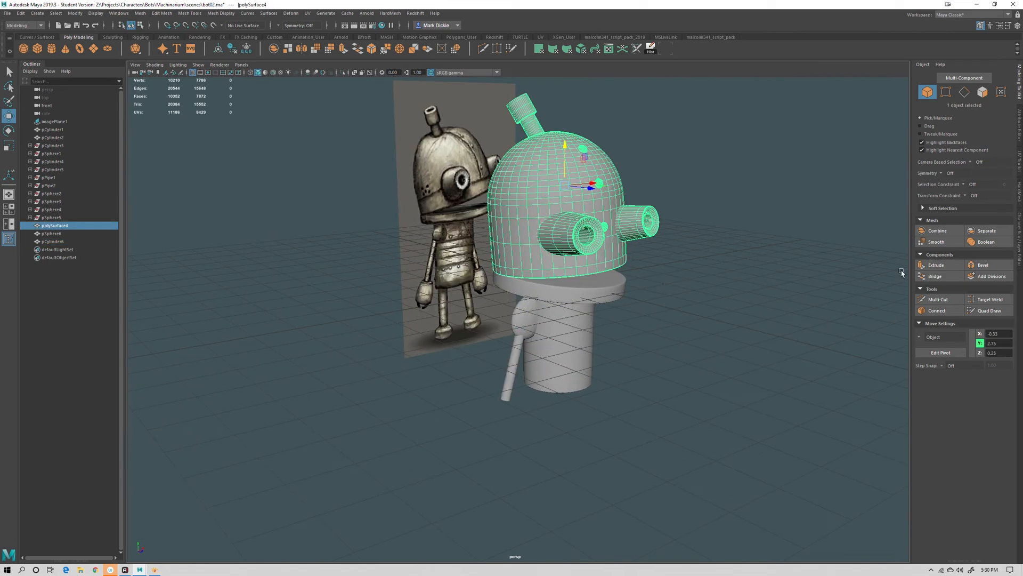
left_click(986, 231)
left_click(683, 257)
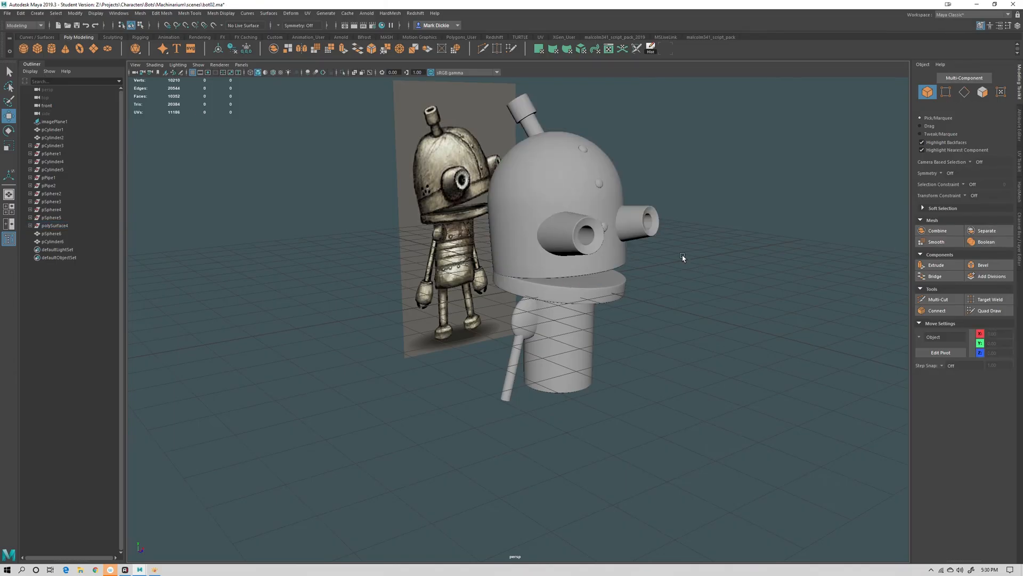
Duplicate one eye tube and move and rotate the copy upright below the body to serve as a hand
left_click(582, 248)
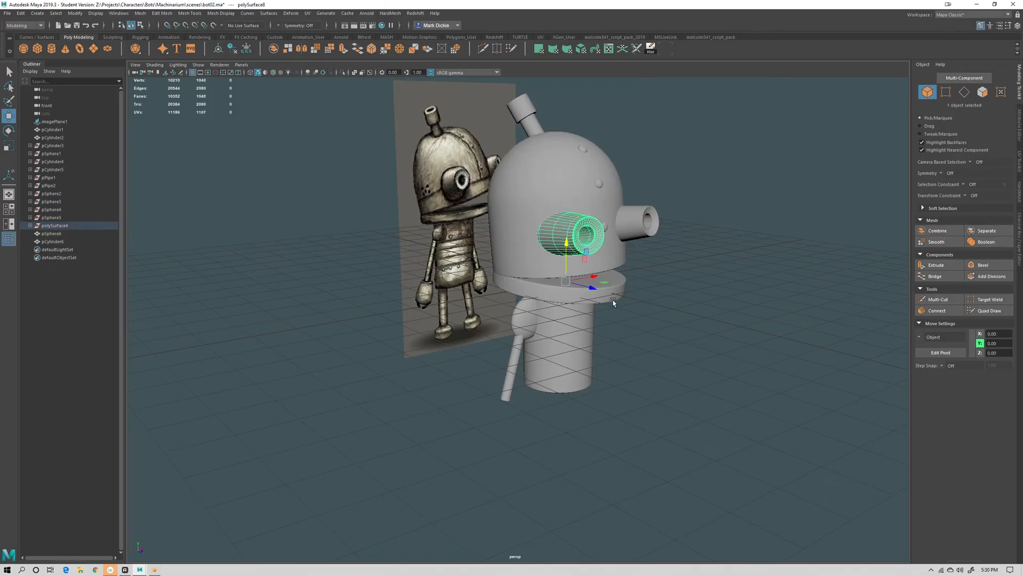
key("ctrl+d")
left_click_drag(566, 281, 567, 434)
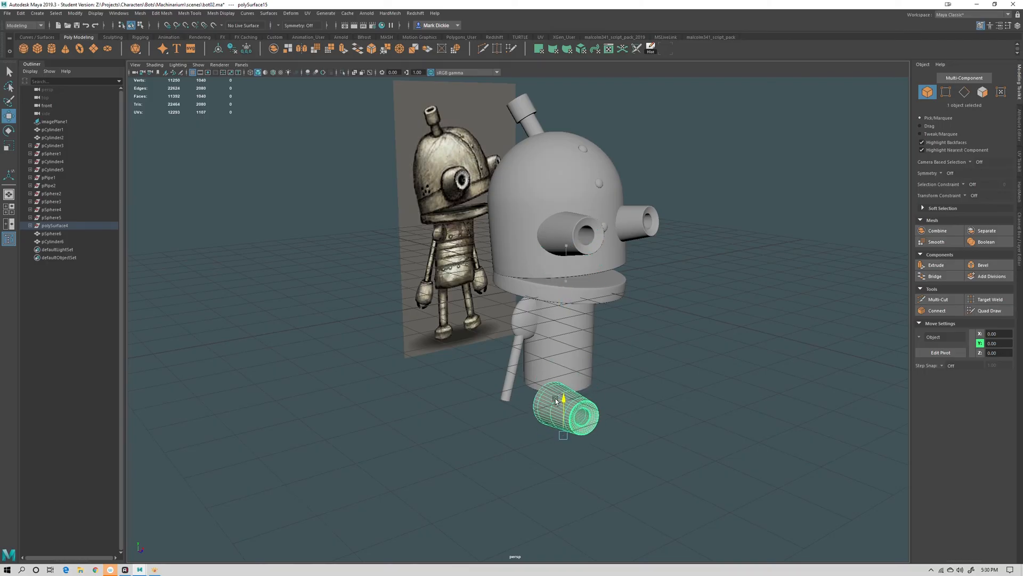
key("e")
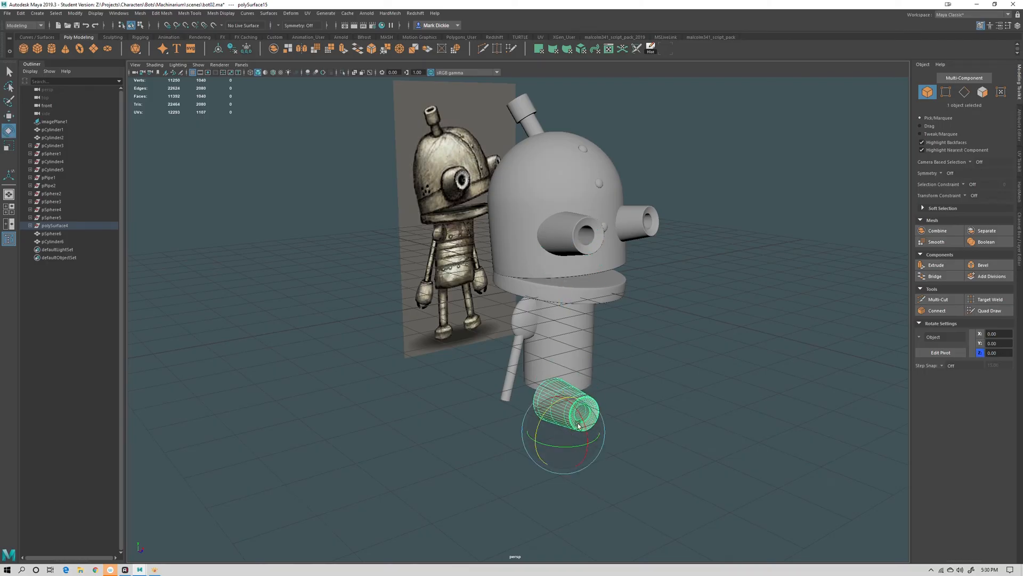
left_click_drag(585, 426, 598, 469)
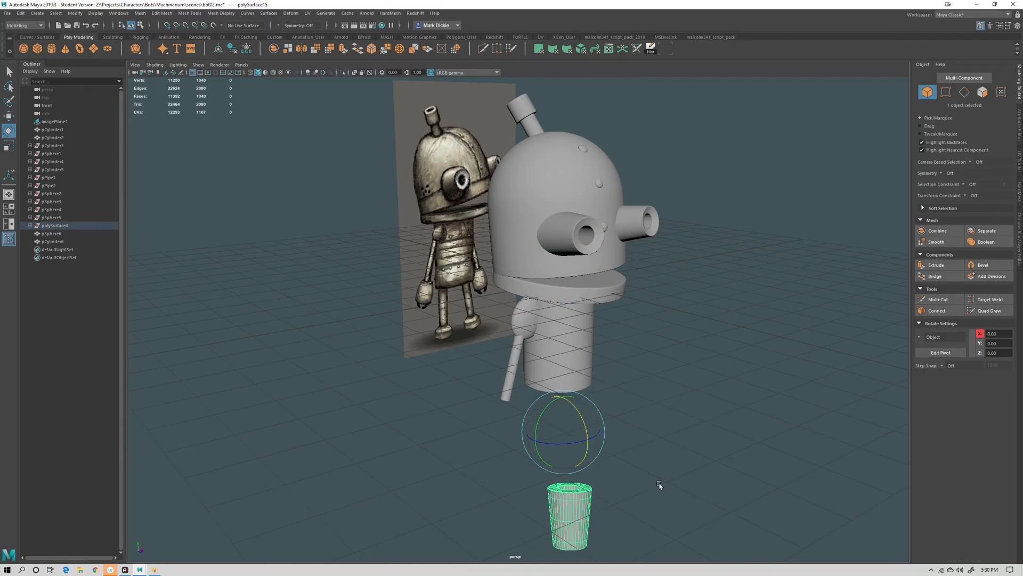
middle_click_drag(660, 484, 587, 354, "alt")
right_click_drag(587, 353, 599, 375, "alt")
left_click_drag(589, 399, 493, 252, "alt")
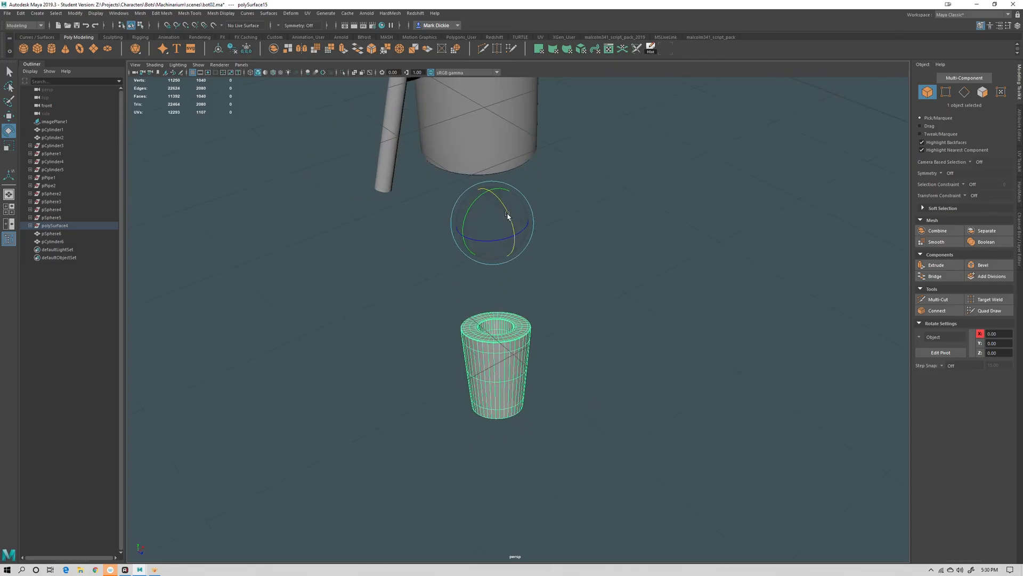
left_click_drag(508, 215, 503, 235)
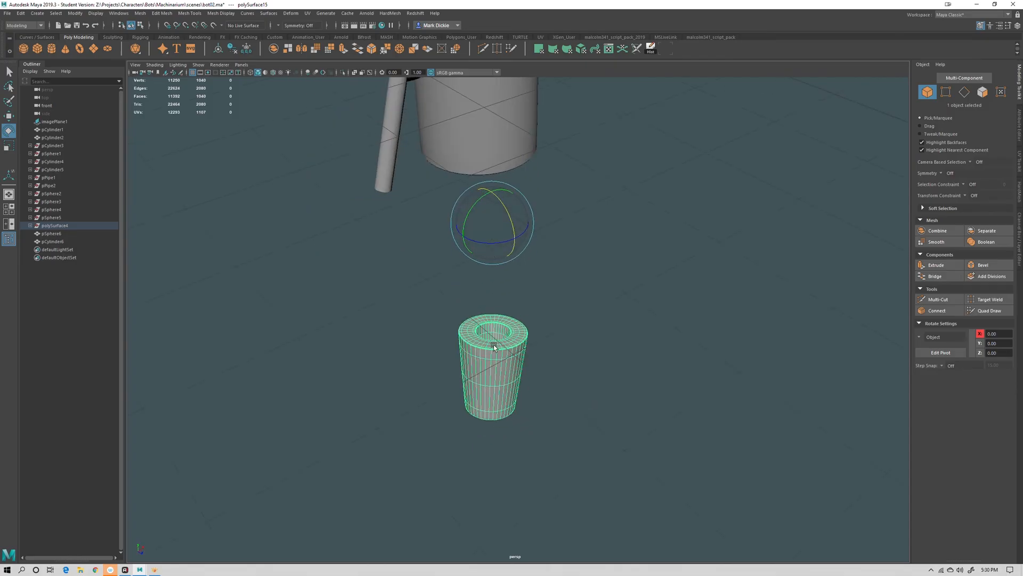
Move the duplicated tube's pivot to its top opening
left_click(941, 352)
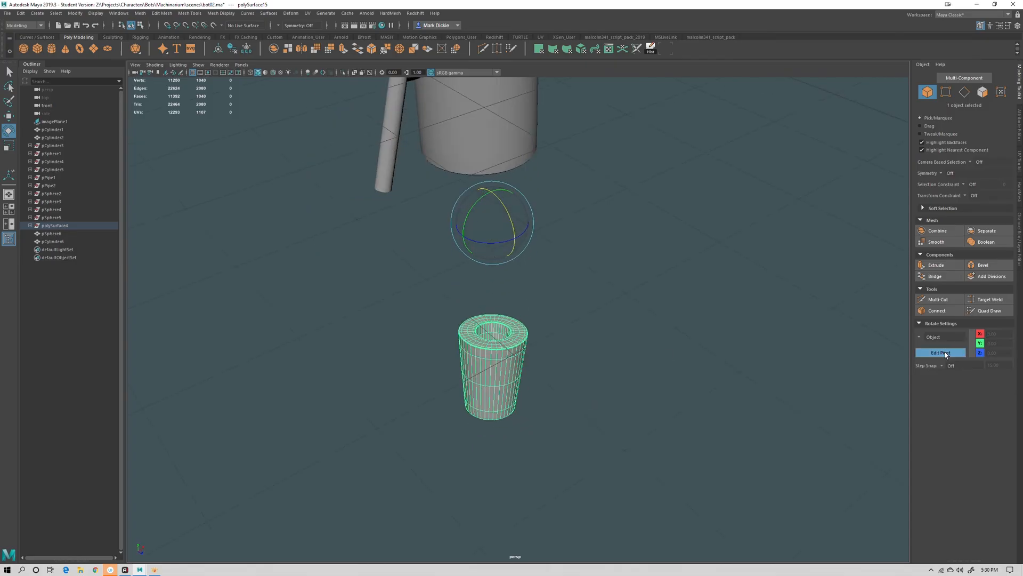
left_click(494, 345)
left_click(465, 331)
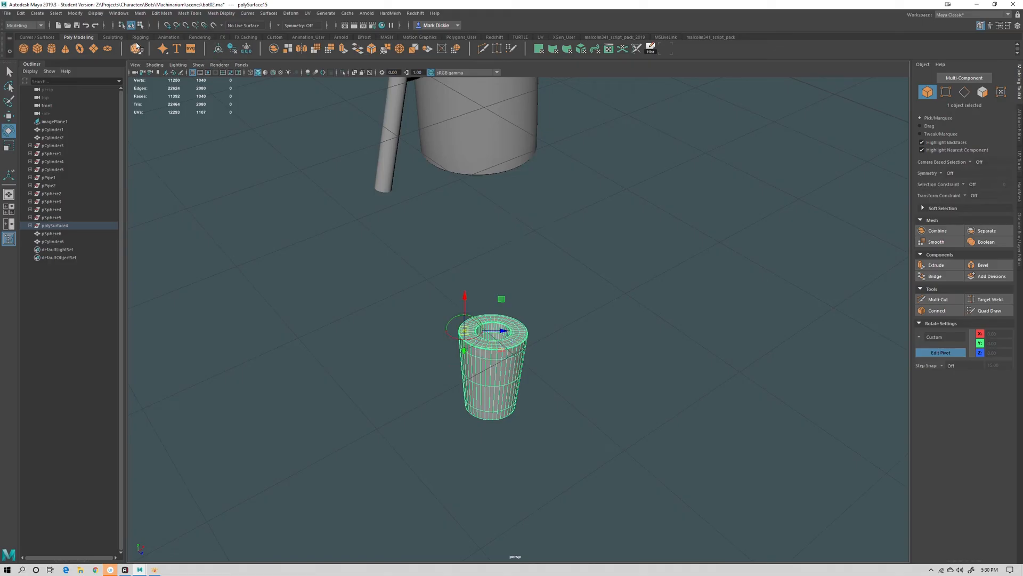
left_click(218, 49)
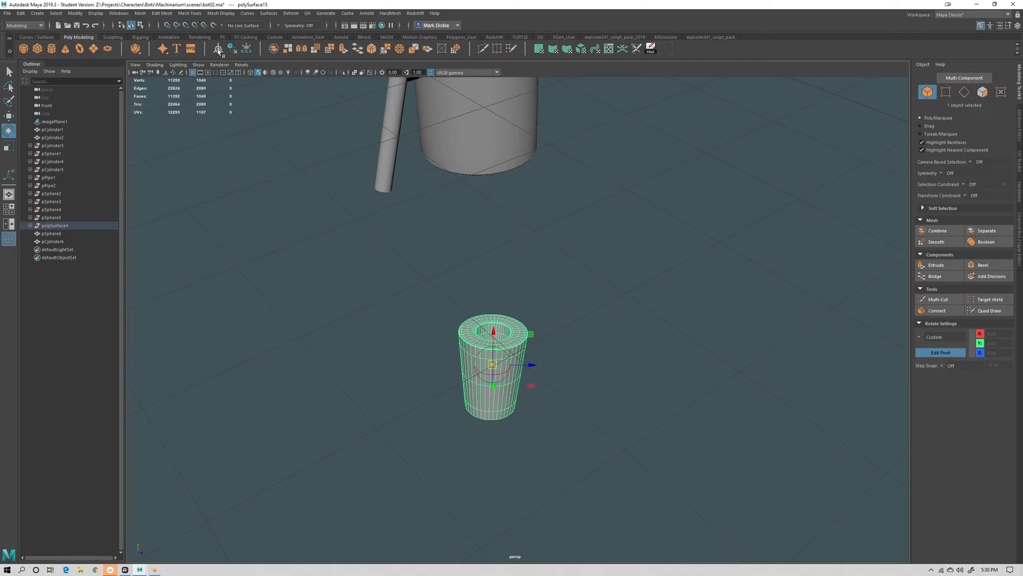
left_click_drag(586, 375, 609, 406, "alt")
left_click(934, 353)
Scale the hand tube down to hand size
left_click_drag(693, 373, 691, 323, "alt")
scroll(687, 323, "down", 5)
left_click_drag(526, 326, 544, 394)
key("r")
key("w")
scroll(546, 294, "up", 6)
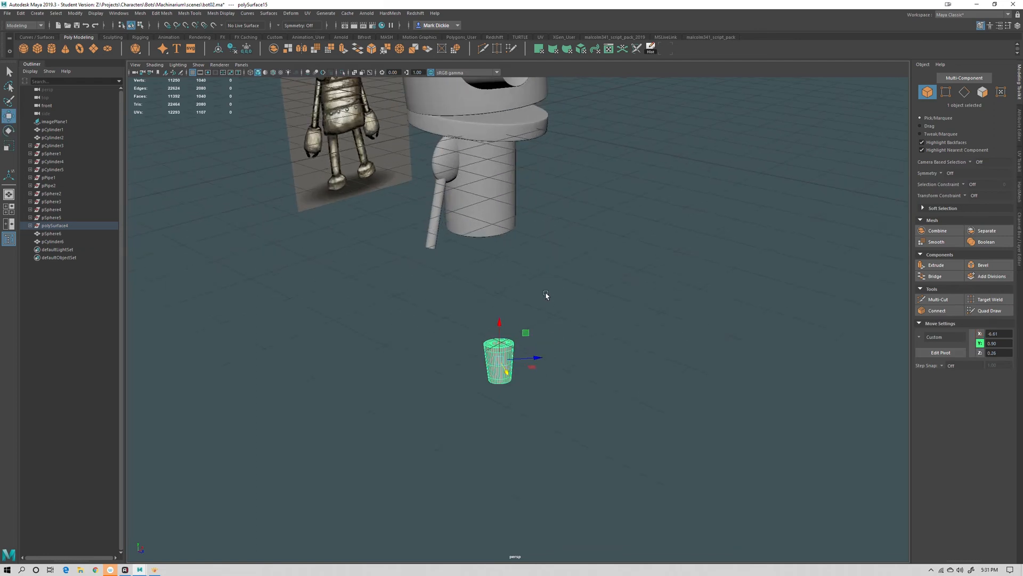
left_click_drag(512, 359, 468, 304, "alt")
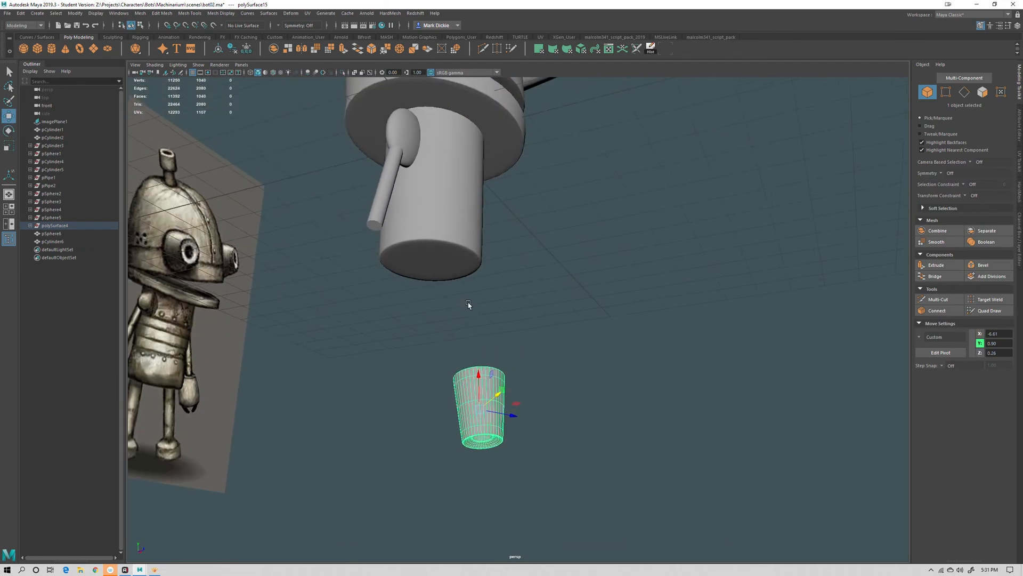
Move the hand tube up to the lower end of the arm
left_click_drag(366, 243, 414, 244, "alt")
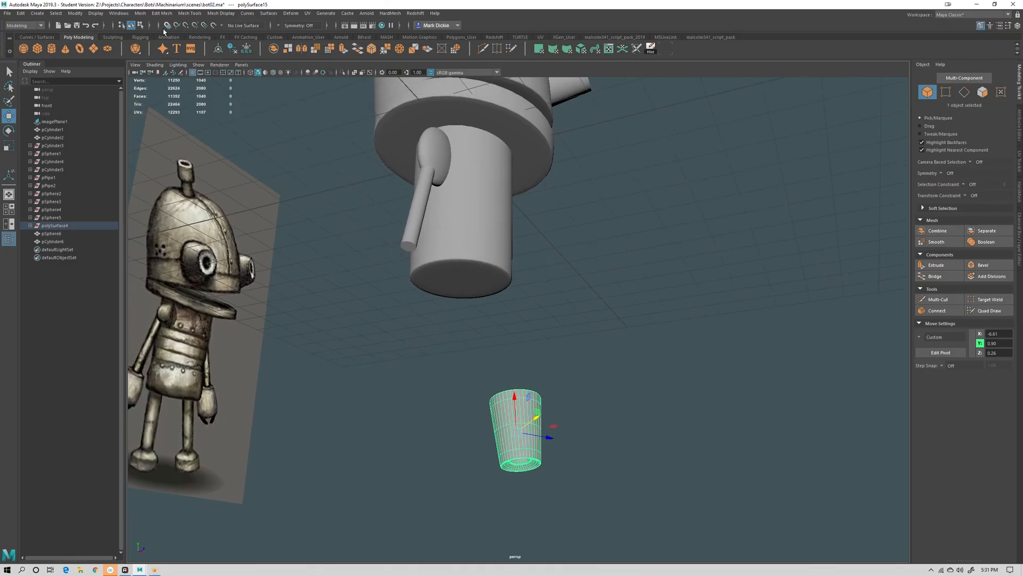
left_click(185, 25)
left_click_drag(426, 272, 409, 243)
left_click_drag(482, 262, 491, 261, "alt")
middle_click_drag(490, 261, 446, 346, "alt")
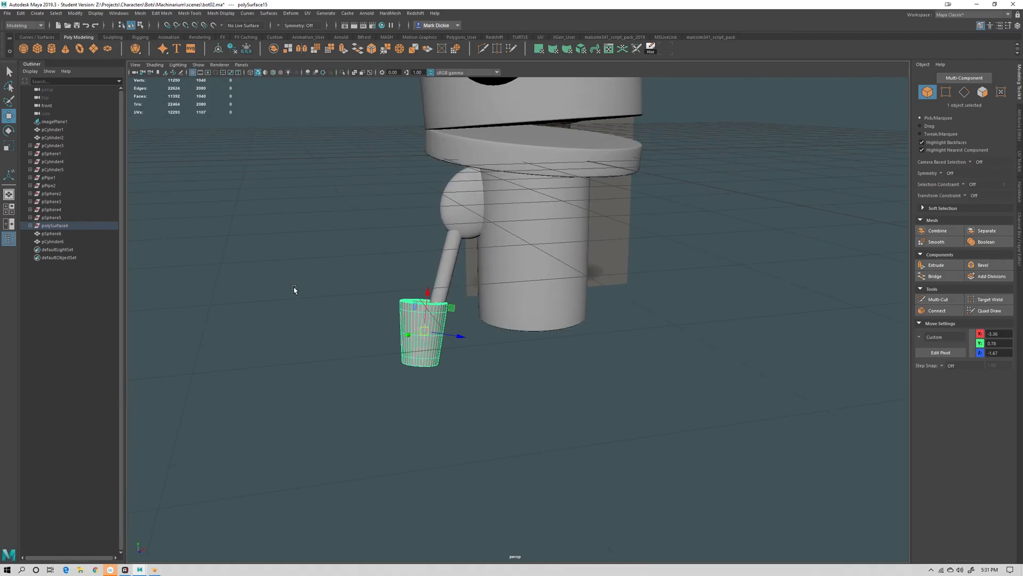
left_click_drag(294, 290, 452, 283, "alt")
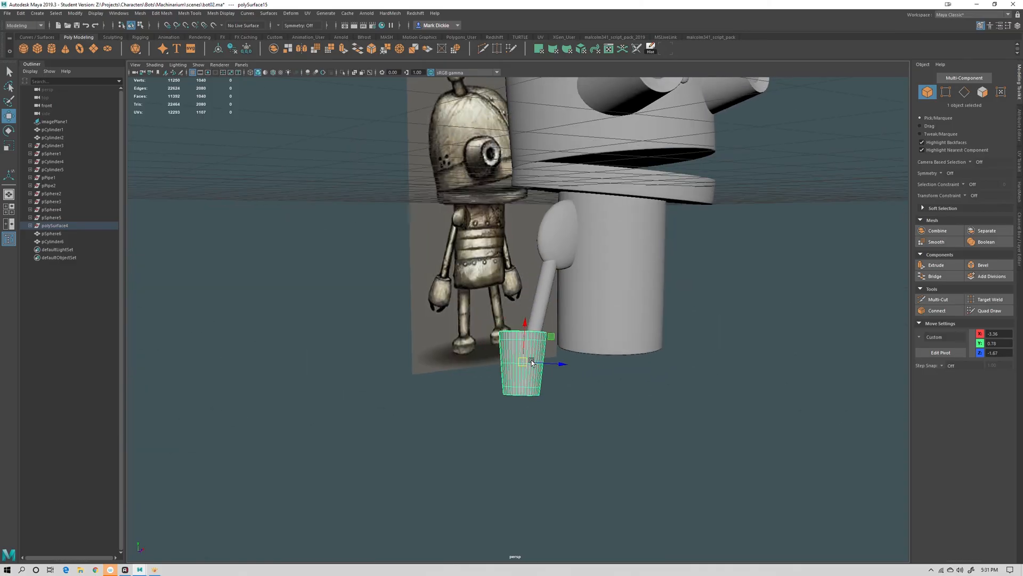
Rotate and reposition the hand tube so it fits over the end of the arm
key("e")
left_click_drag(523, 331, 520, 424)
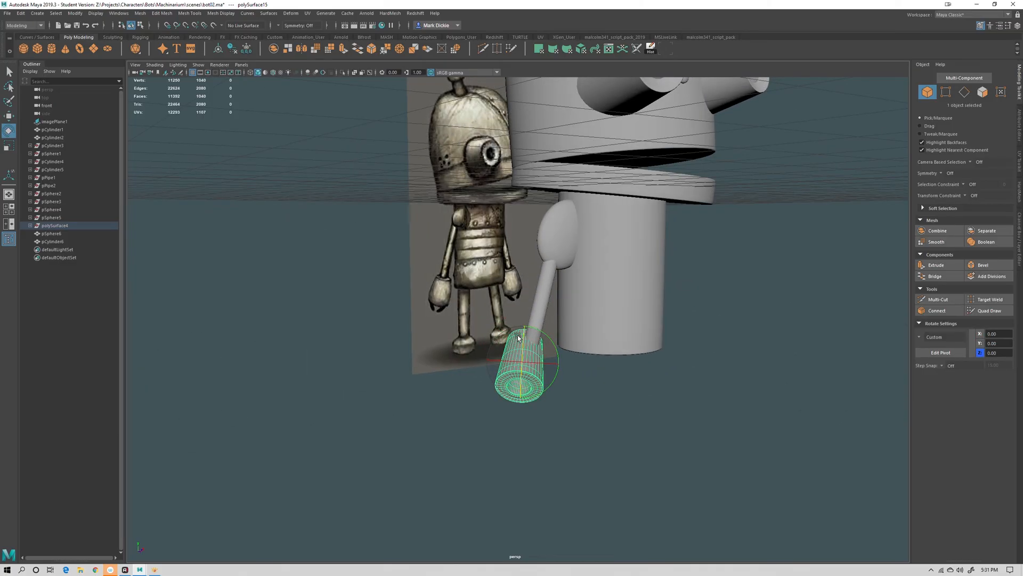
left_click_drag(519, 337, 601, 411)
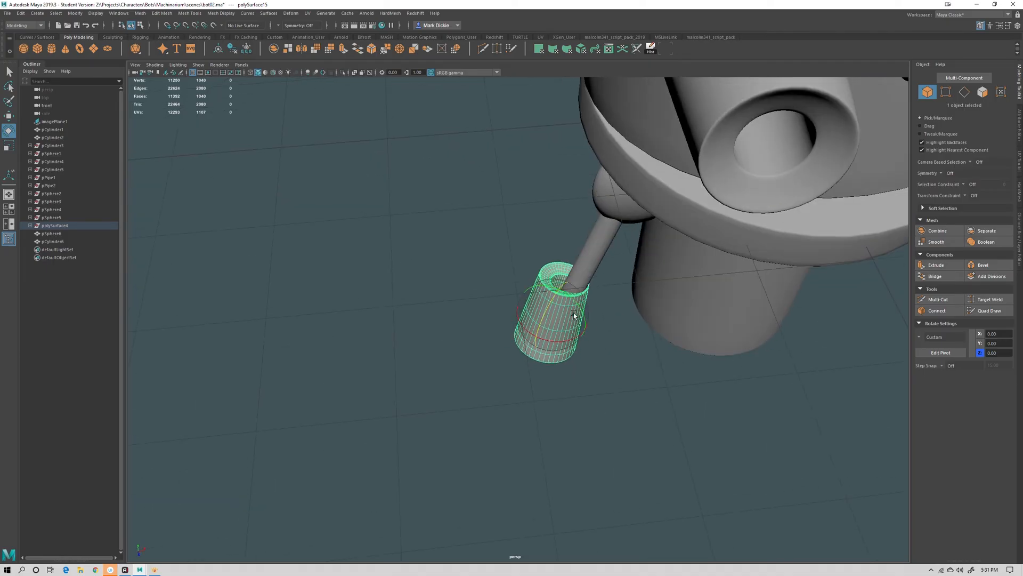
left_click_drag(594, 327, 595, 299, "alt")
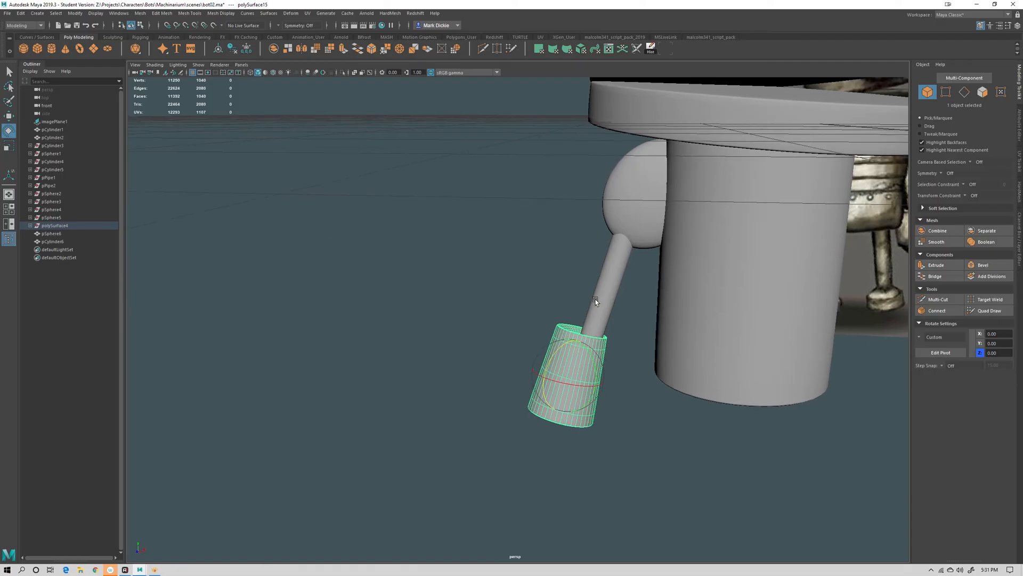
key("w")
left_click_drag(592, 387, 516, 391)
right_click_drag(560, 380, 596, 420, "alt")
key("e")
key("r")
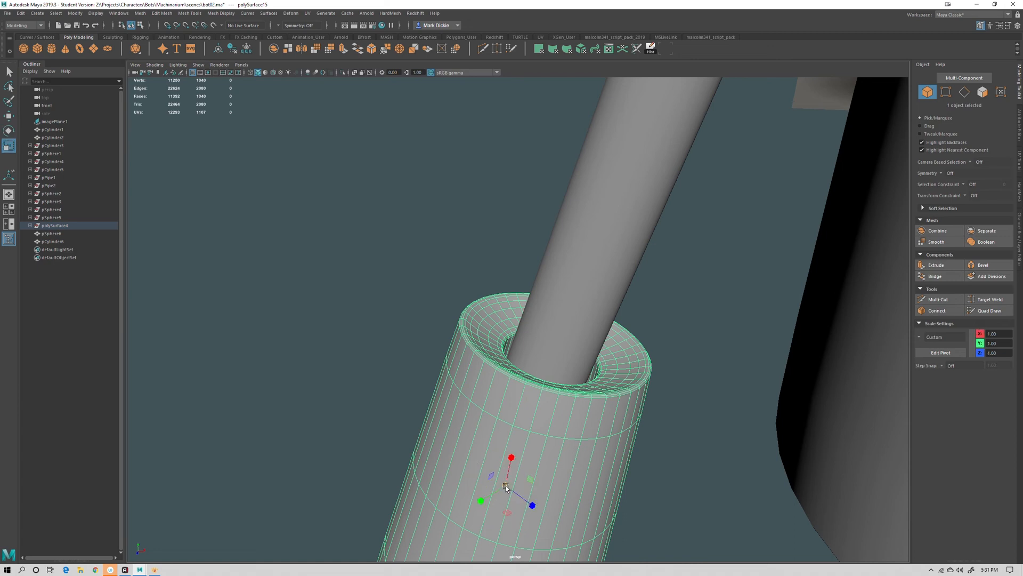
Adjust the hand tube's angle and position so it sits over the lower end of the arm
left_click_drag(506, 486, 484, 462)
left_click_drag(563, 375, 571, 411, "alt")
key("w")
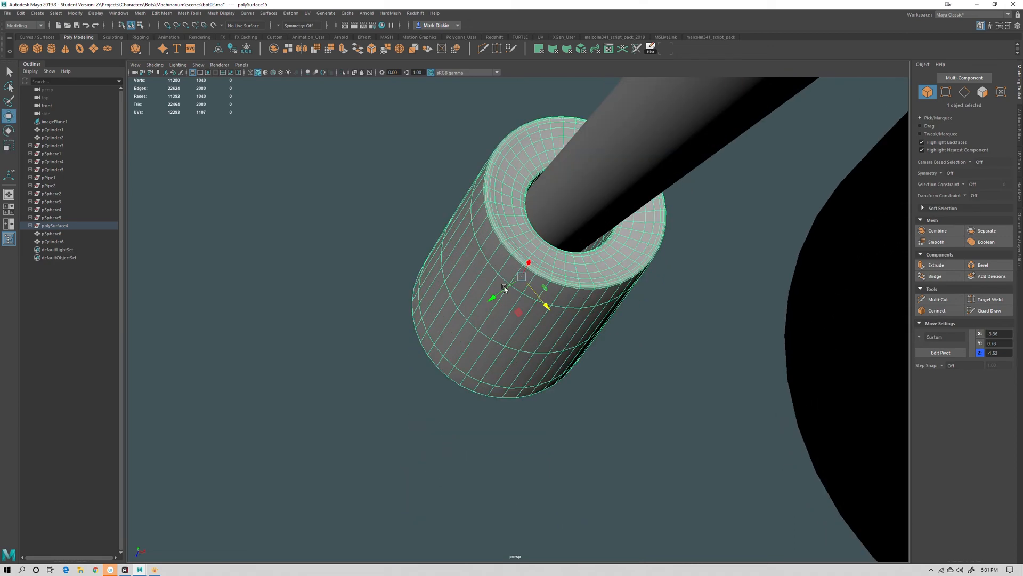
left_click_drag(541, 303, 539, 270)
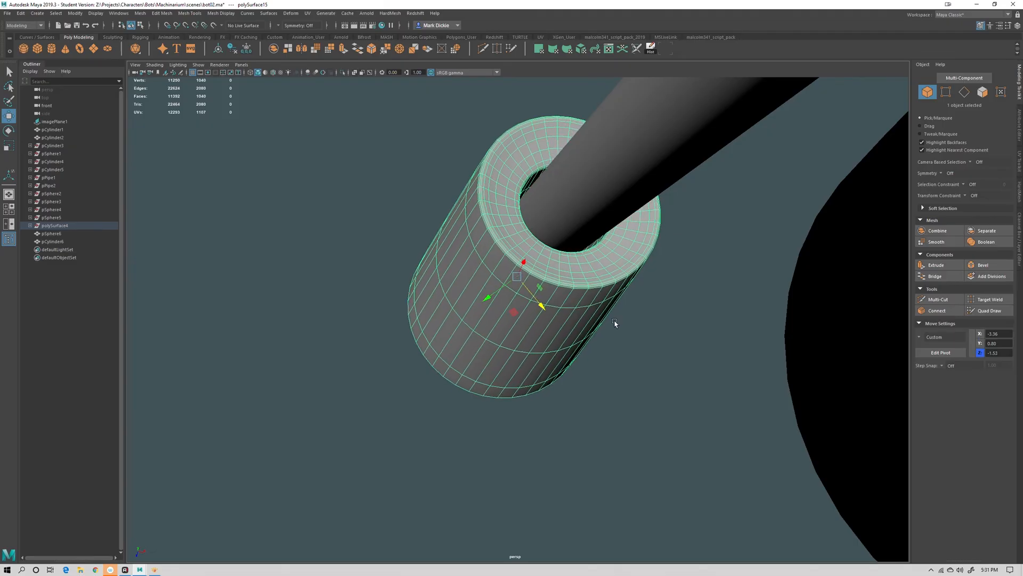
right_click_drag(615, 323, 606, 398, "alt")
left_click_drag(606, 398, 636, 365, "alt")
right_click_drag(636, 364, 615, 378, "alt")
left_click_drag(615, 377, 596, 419, "alt")
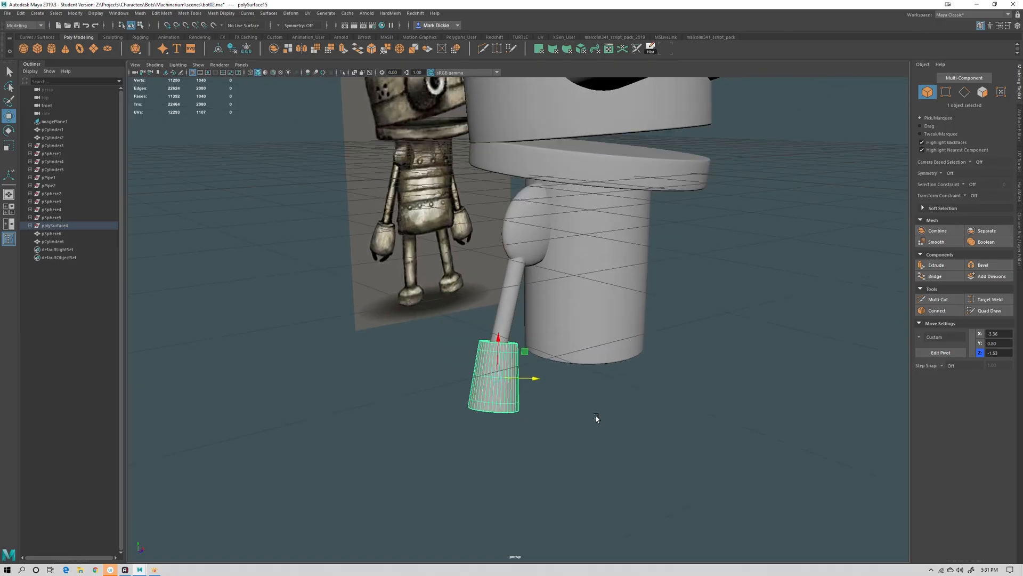
middle_click_drag(541, 423, 552, 408, "alt")
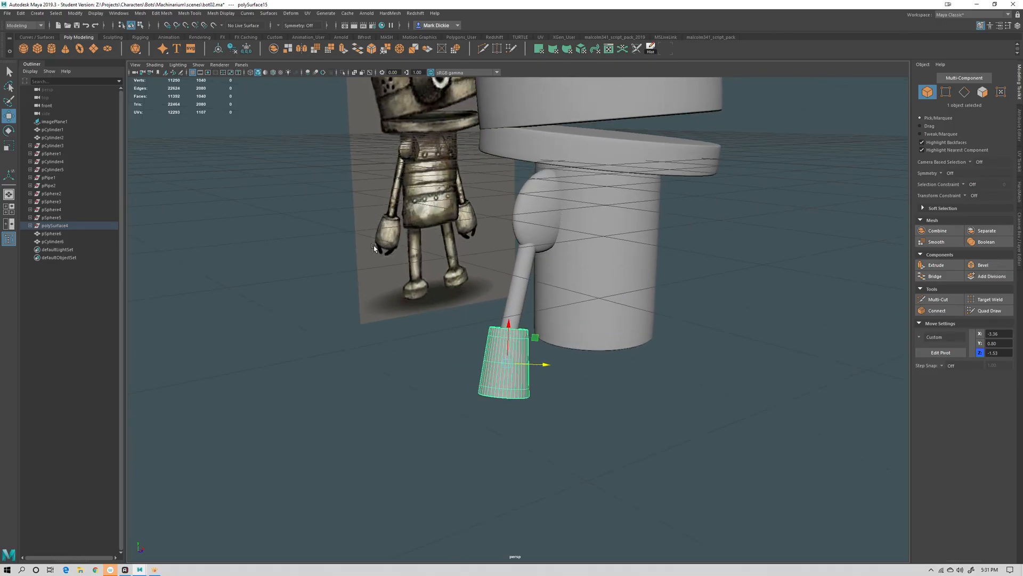
Scale the hand tube's middle, bottom and top edge loops to taper its shape
right_click_drag(535, 379, 590, 415, "alt")
right_click_drag(452, 337, 442, 306)
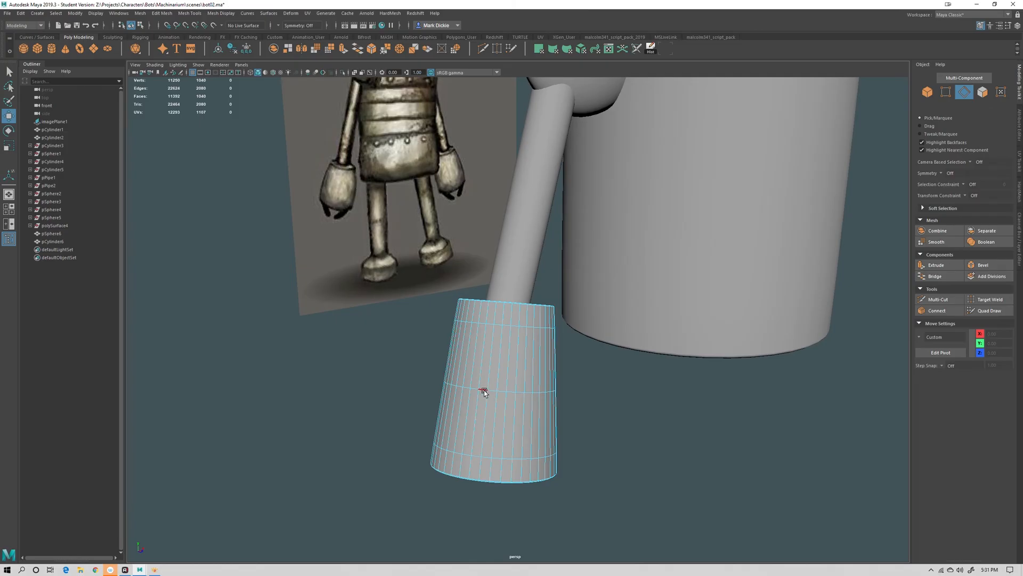
double_click(483, 390)
key("r")
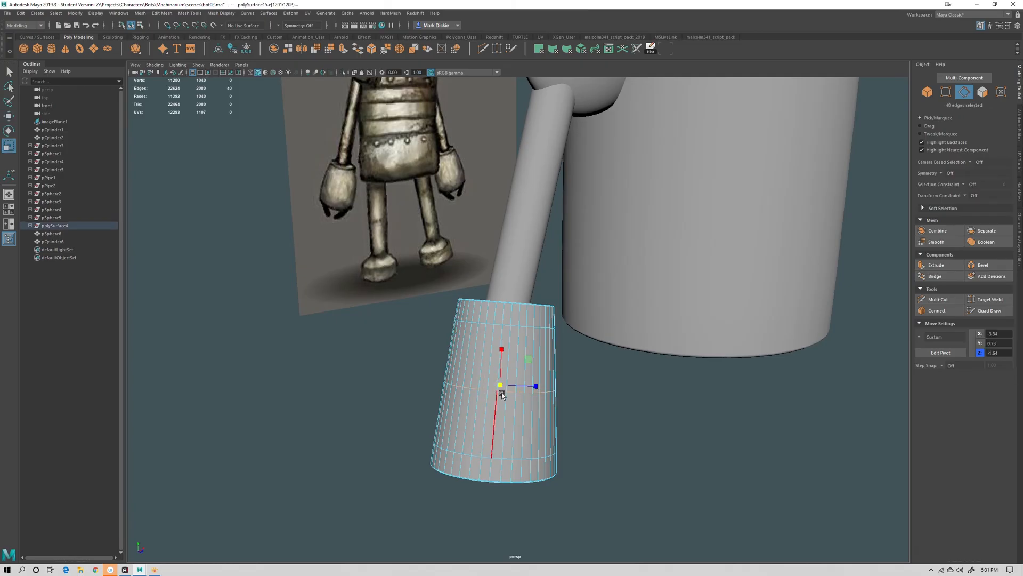
left_click_drag(501, 383, 505, 387)
double_click(475, 454)
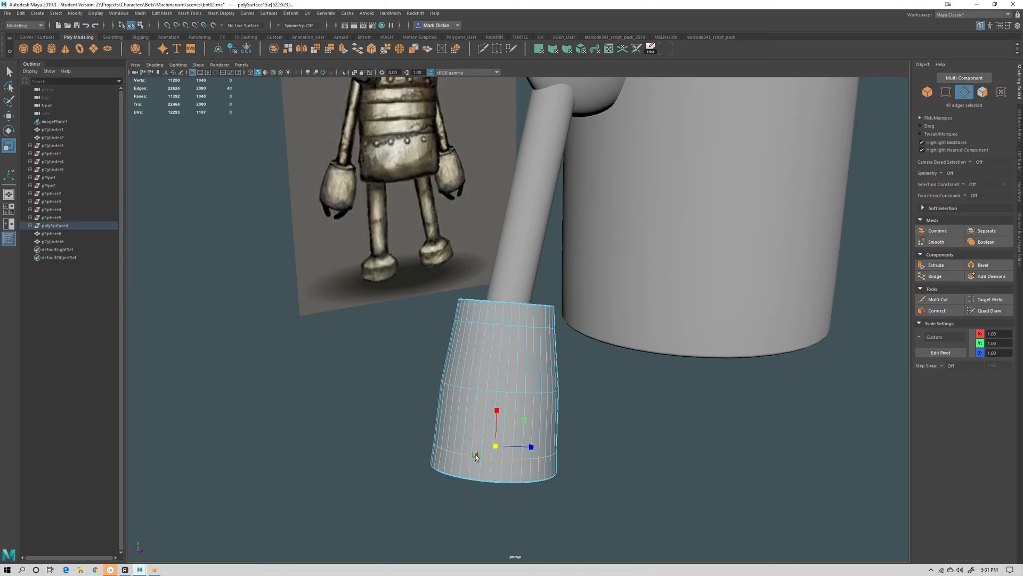
left_click_drag(495, 447, 496, 447)
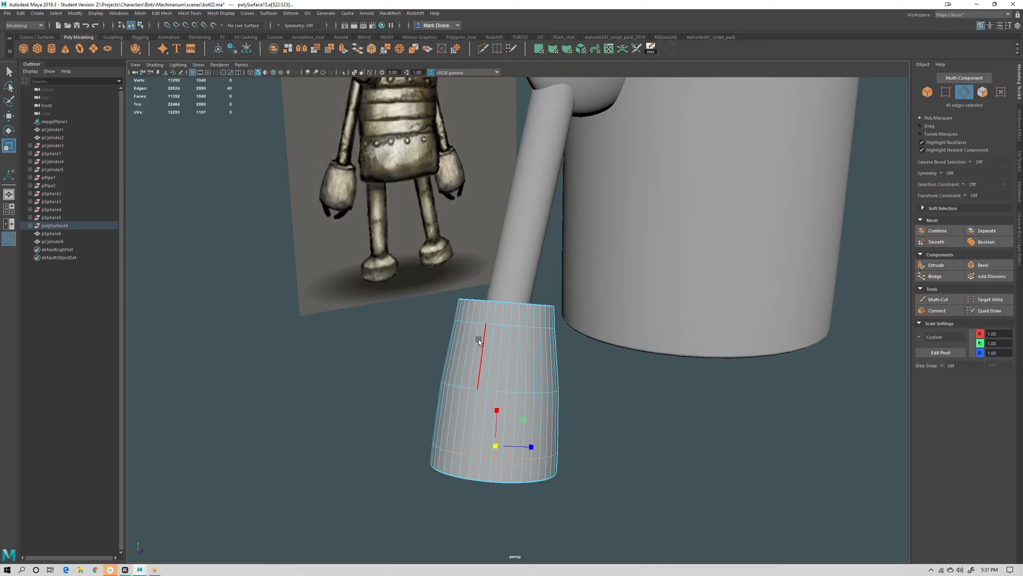
double_click(490, 321)
left_click_drag(504, 325, 506, 325)
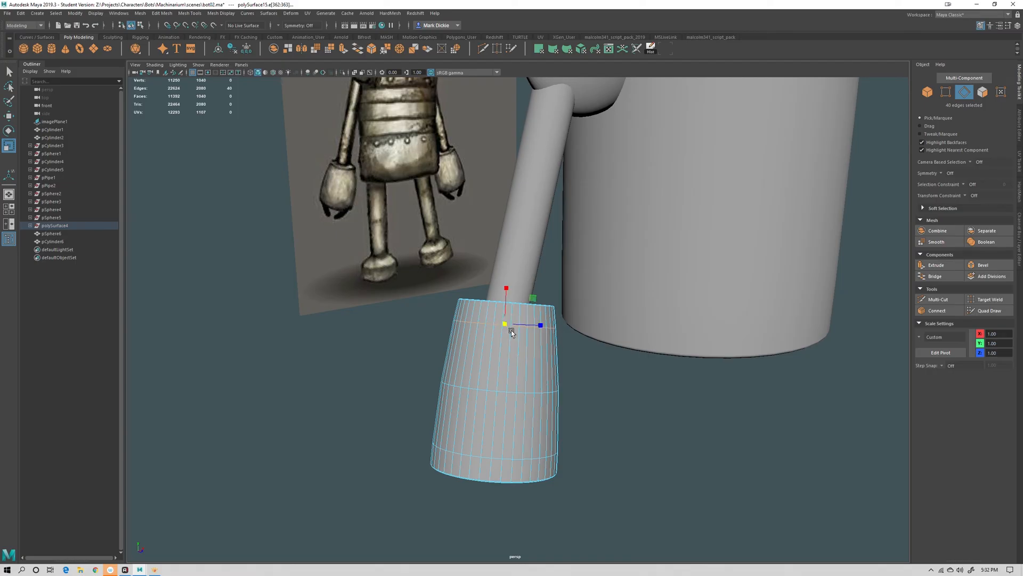
right_click_drag(516, 347, 520, 315)
left_click(625, 430)
Create a polygon cube and move it down below the hand tube
scroll(651, 468, "down", 5)
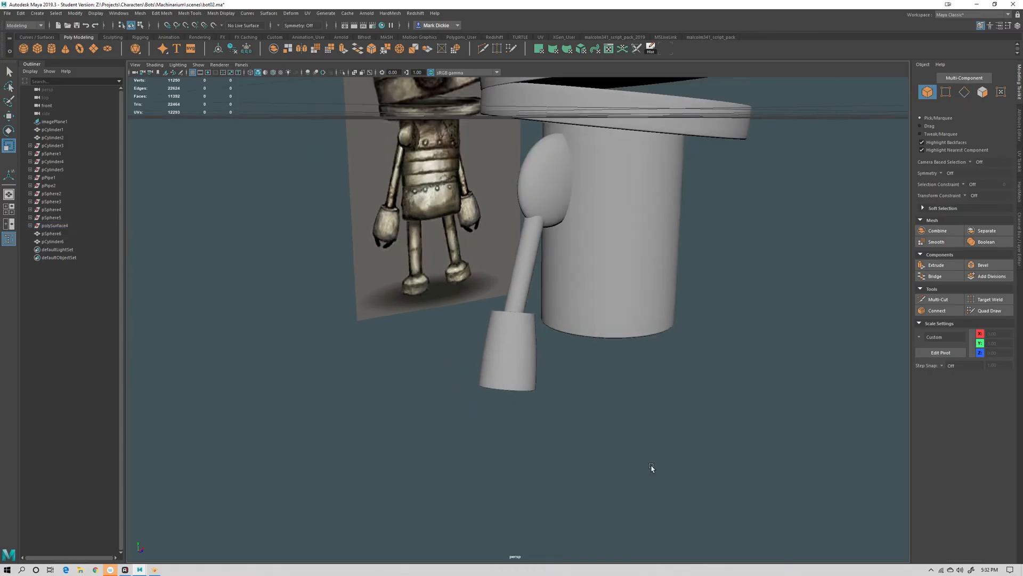
left_click_drag(652, 468, 631, 470, "alt")
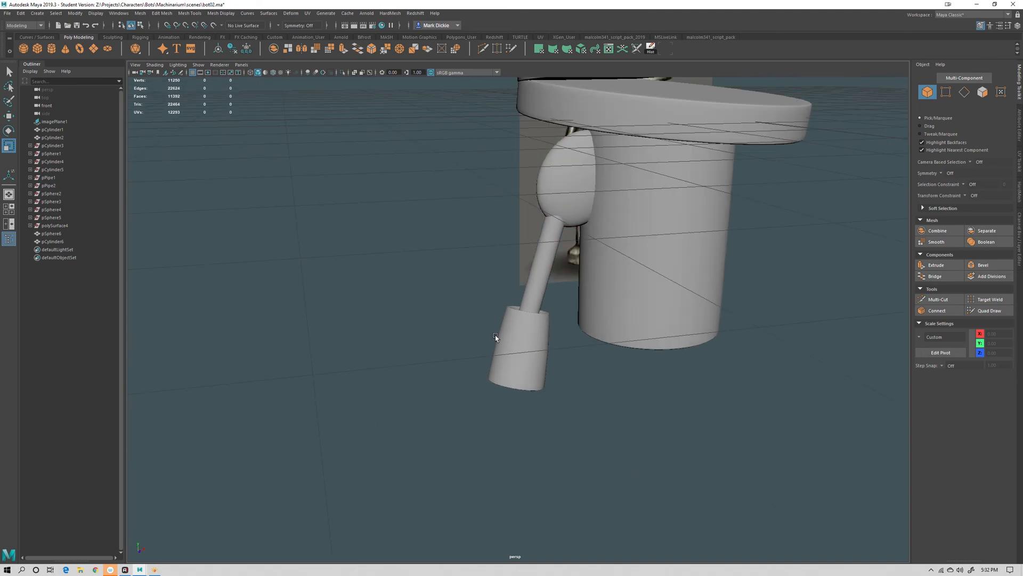
left_click_drag(566, 425, 430, 449, "alt")
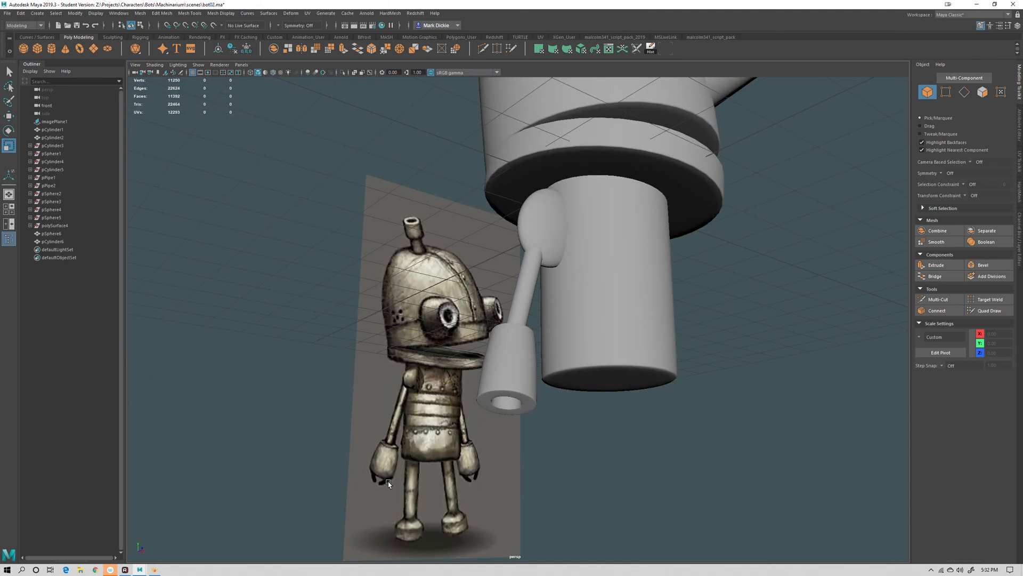
key("a")
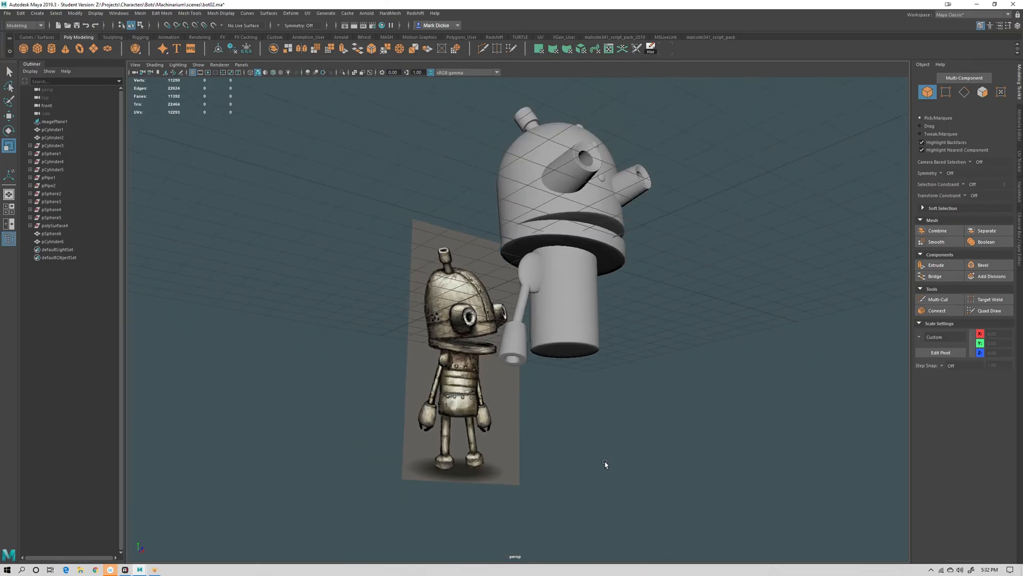
left_click(35, 50)
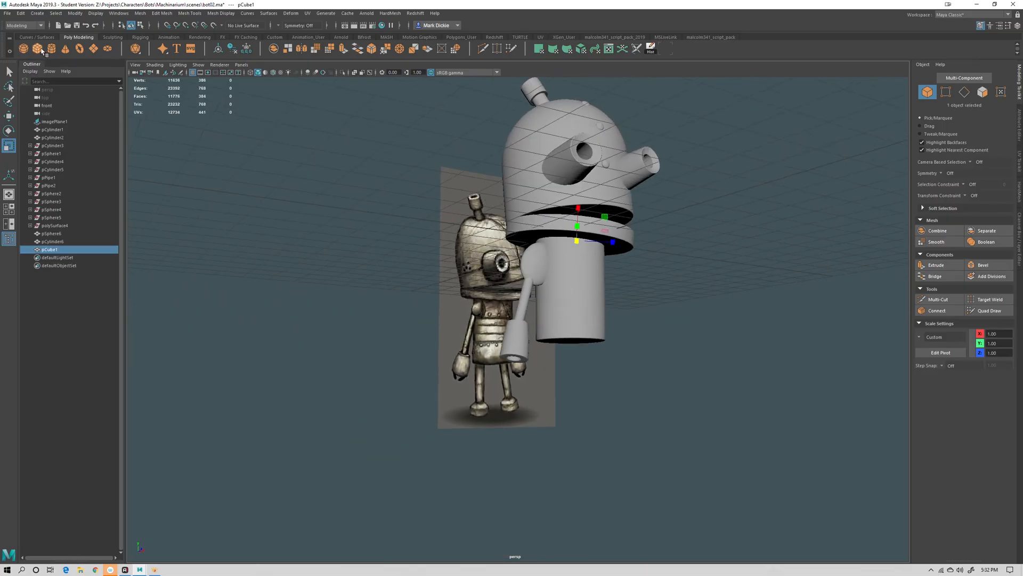
key("w")
left_click_drag(618, 280, 613, 346, "alt")
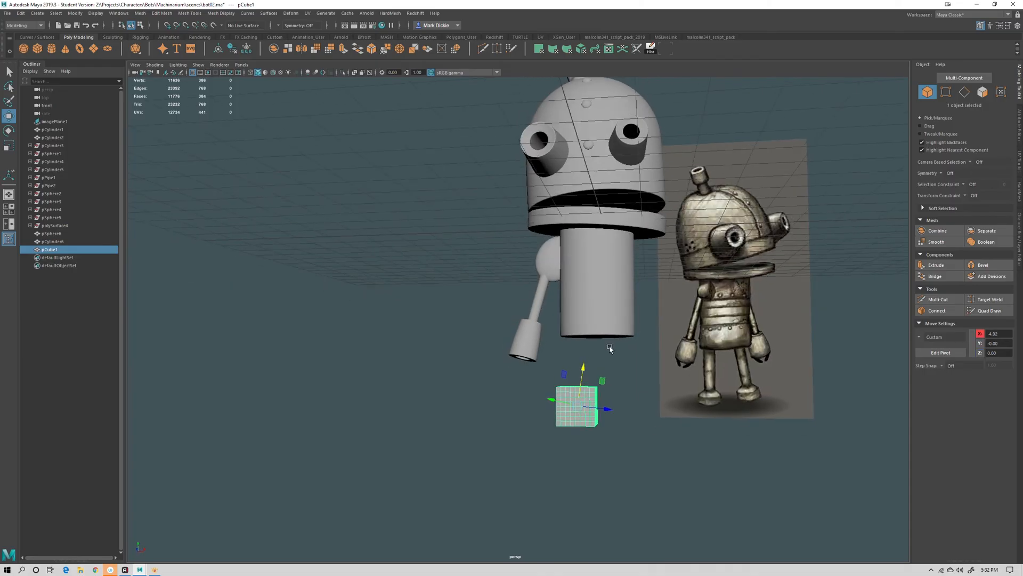
left_click_drag(620, 427, 584, 396, "alt")
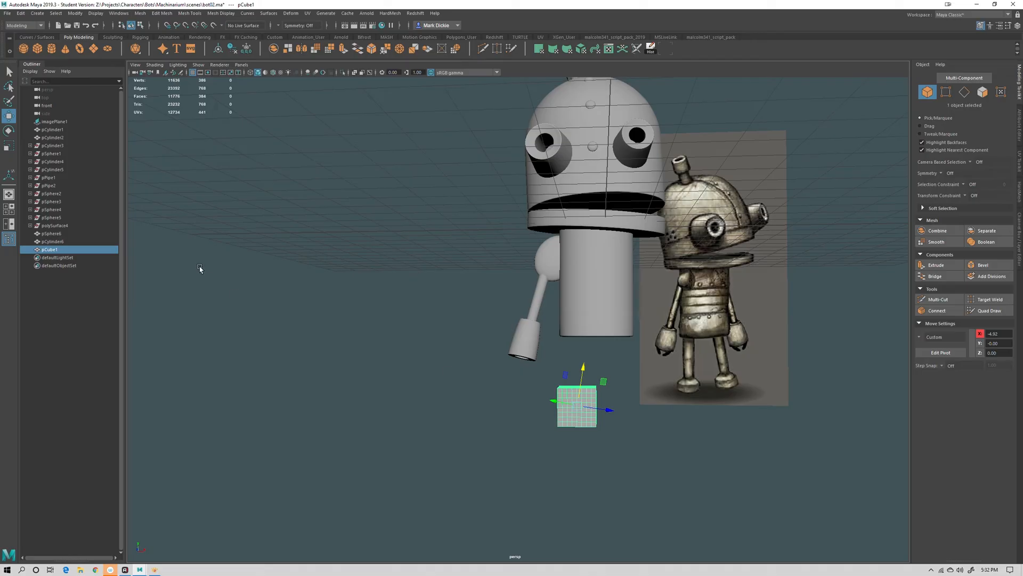
Reset the Move tool settings and set its axis orientation to World
double_click(9, 116)
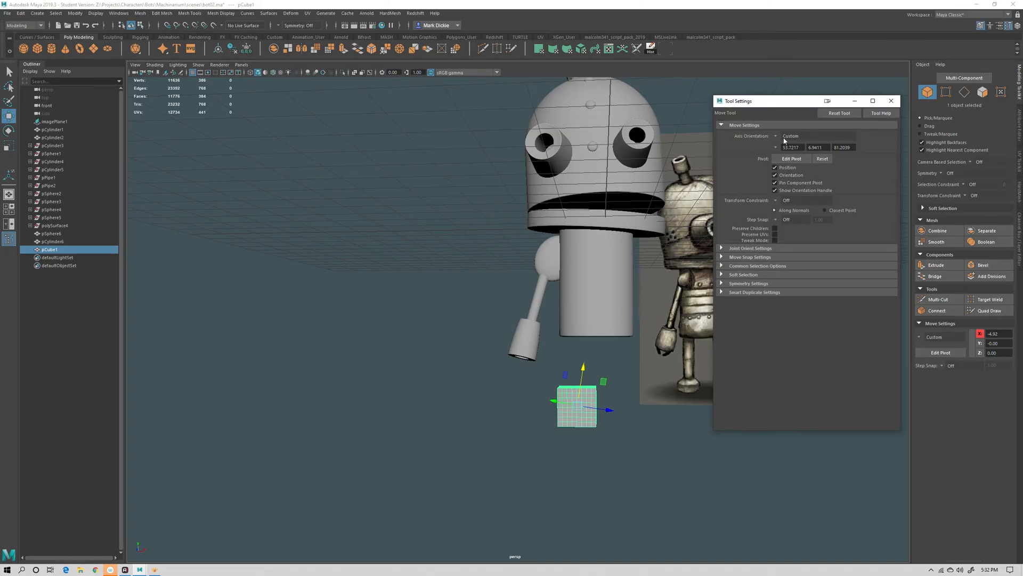
left_click(835, 114)
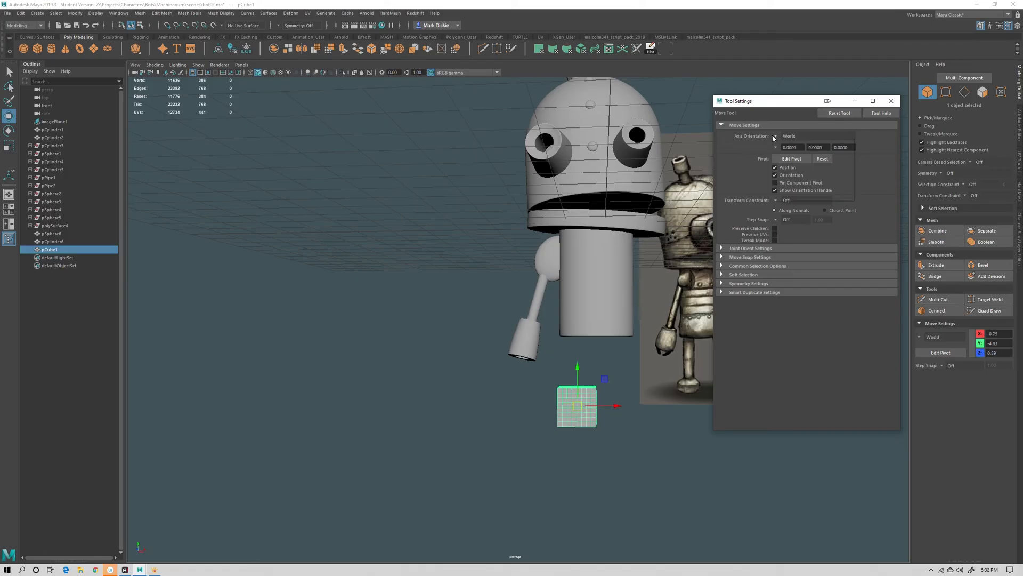
left_click(788, 137)
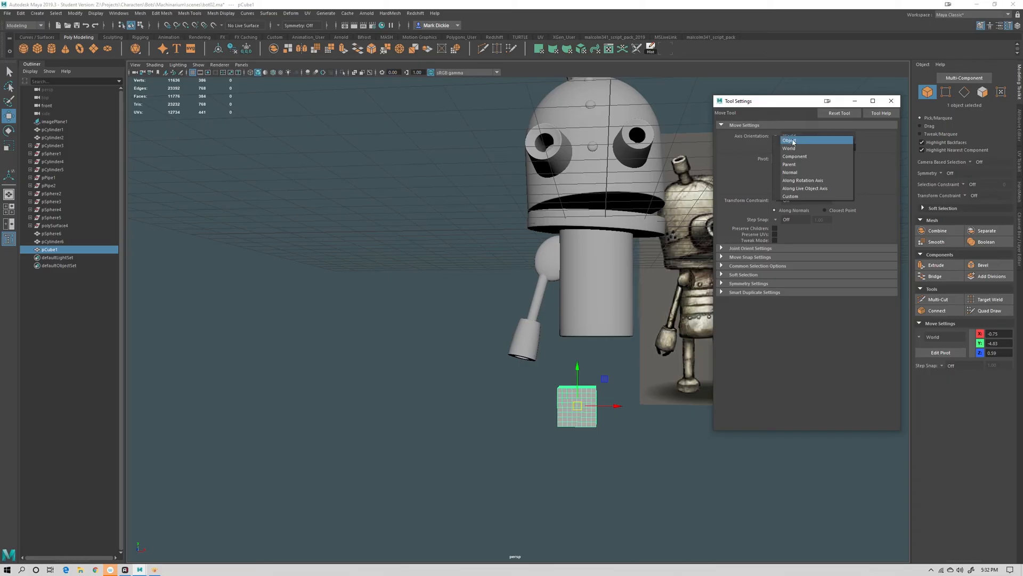
left_click(795, 149)
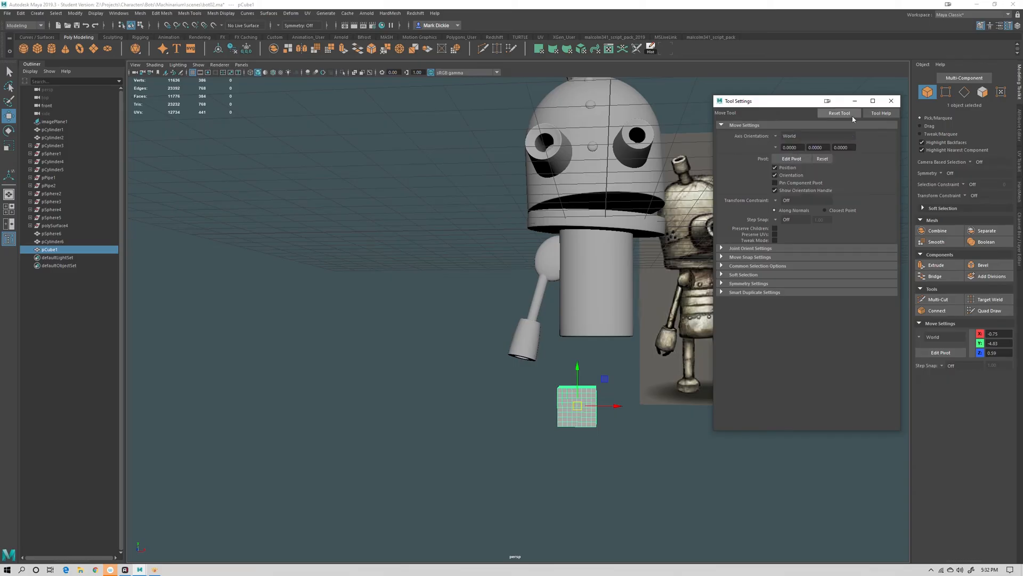
left_click(891, 101)
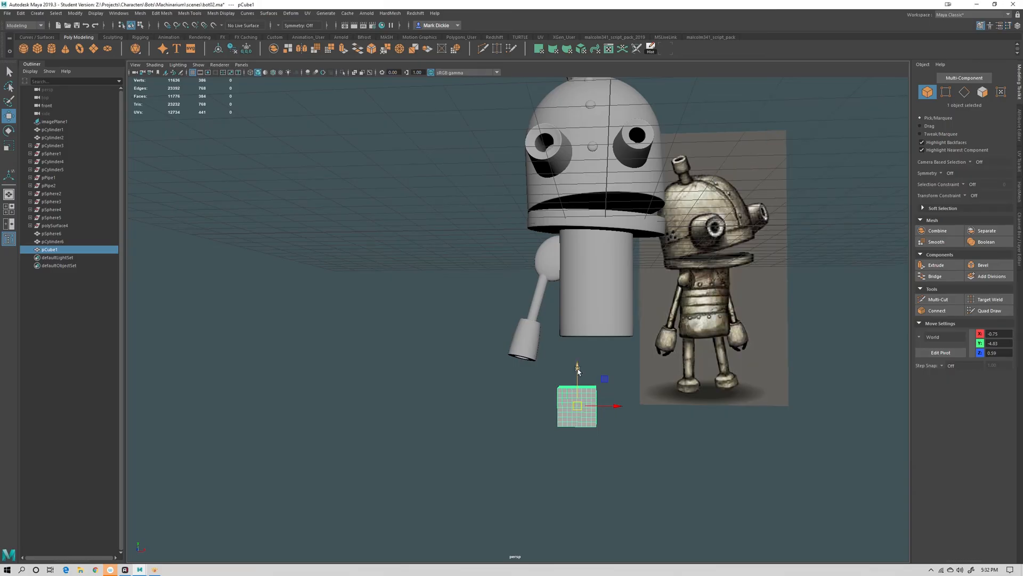
Move the cube up beside the hand and set its subdivisions to 1
left_click_drag(578, 369, 578, 326)
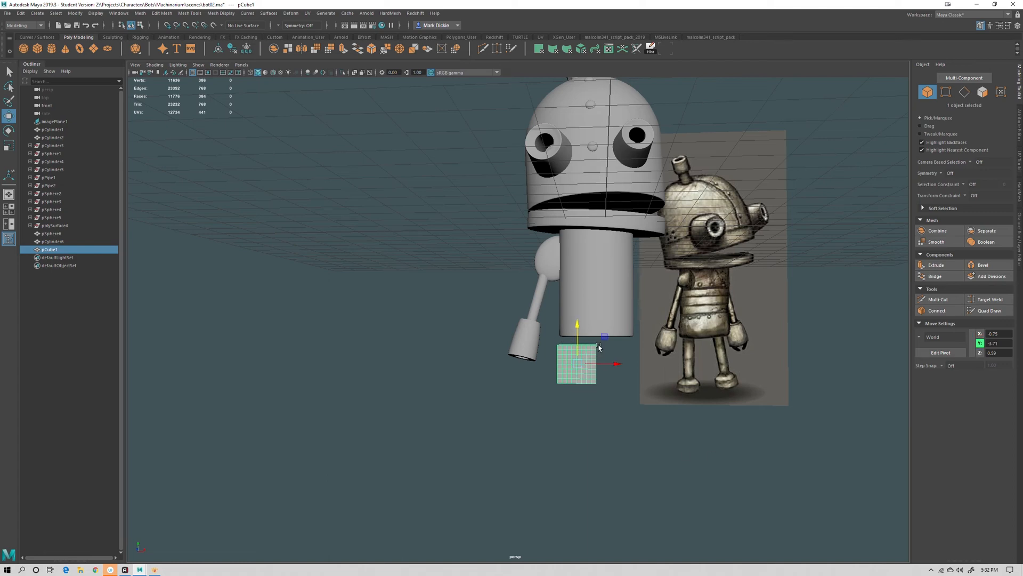
left_click(1019, 222)
left_click(930, 170)
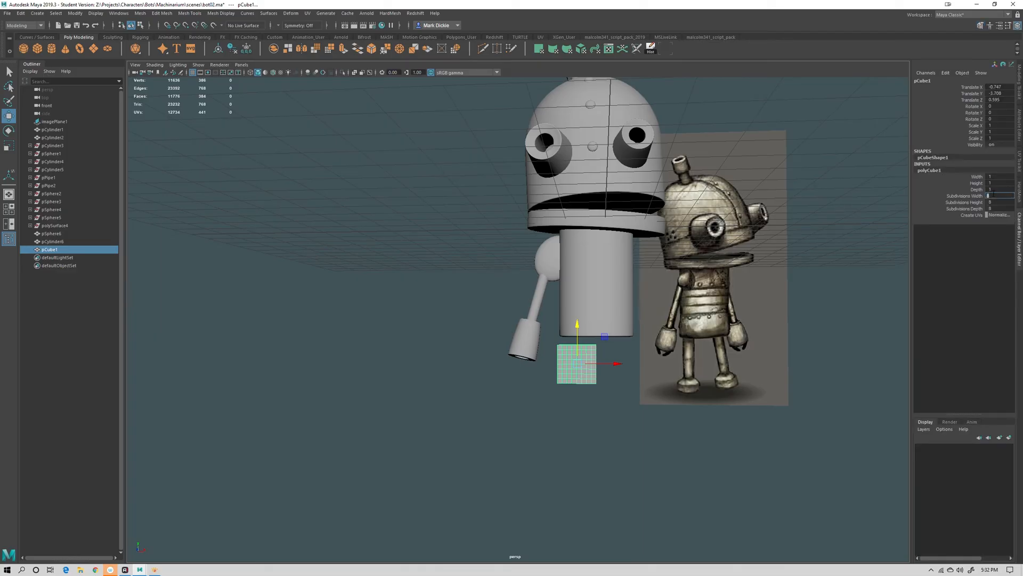
left_click(994, 208, "shift")
type("1")
key("Return")
Scale the cube into a tall thin bar, about 0.28 wide and 0.3 deep
left_click_drag(637, 439, 580, 354, "alt")
key("e")
key("r")
right_click_drag(580, 354, 709, 409, "alt")
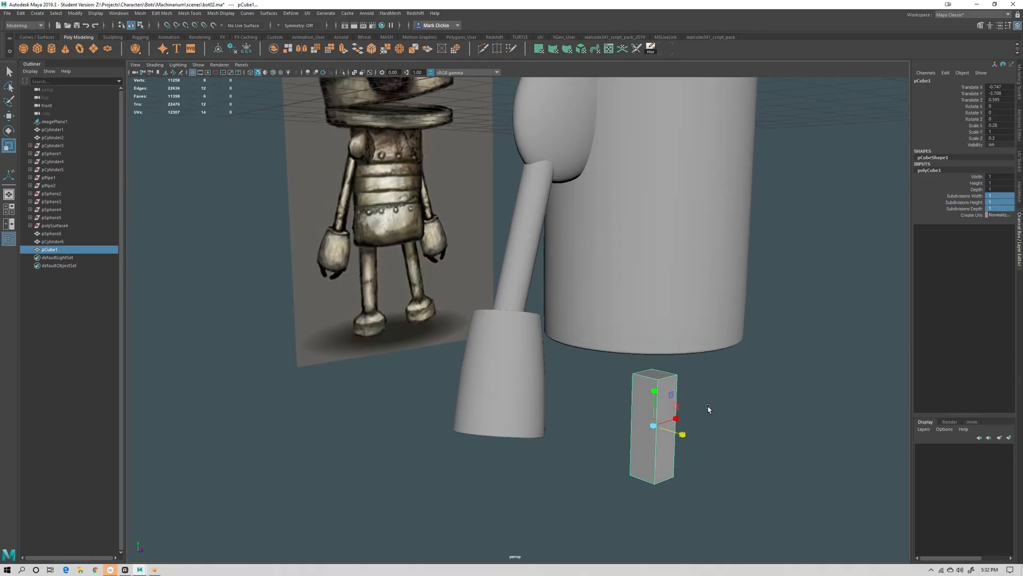
left_click_drag(631, 394, 730, 372, "alt")
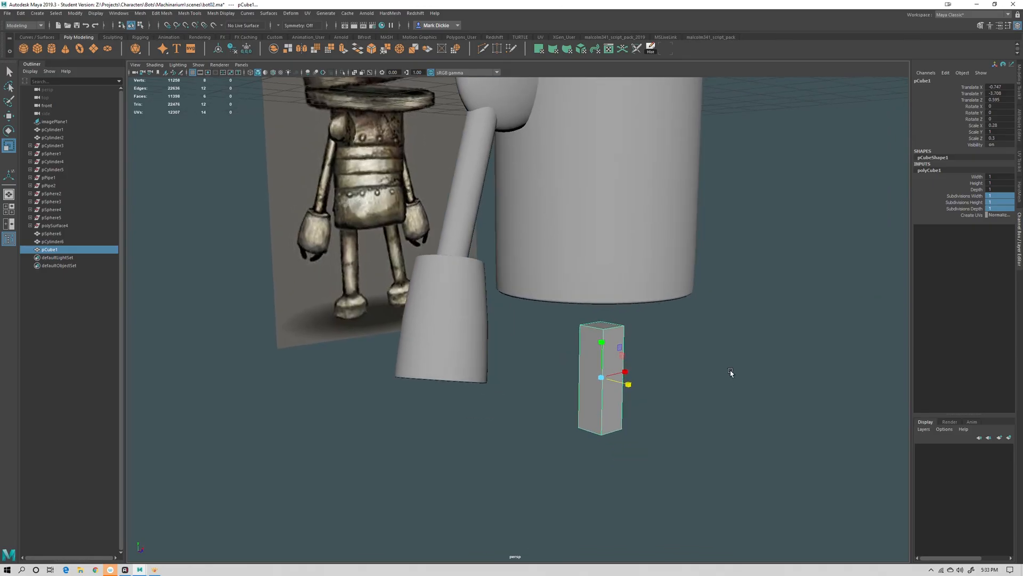
Insert a horizontal edge loop across the middle of the bar with Multi-Cut
left_click(1018, 85)
left_click(936, 300)
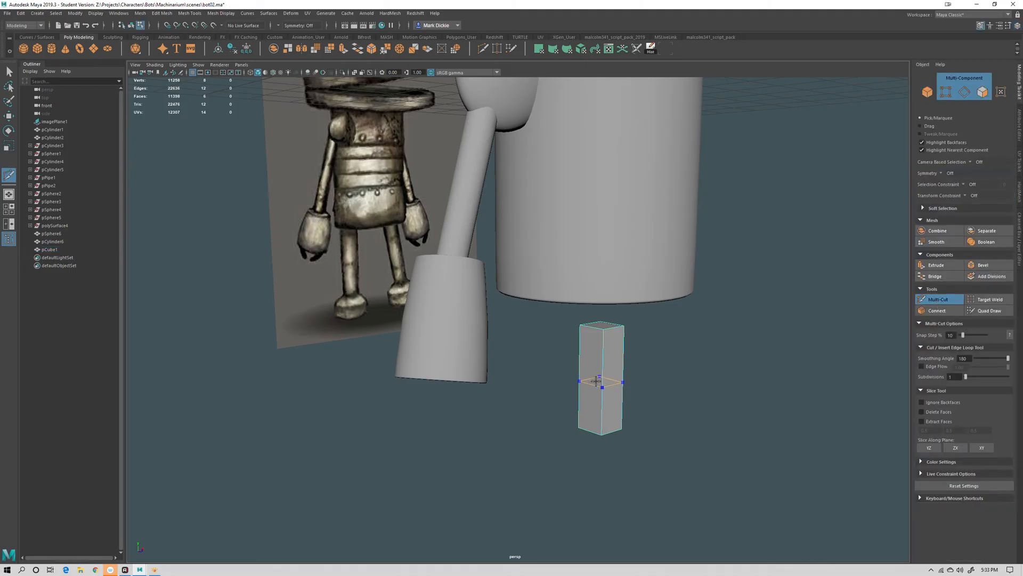
left_click(596, 380, "ctrl")
key("w")
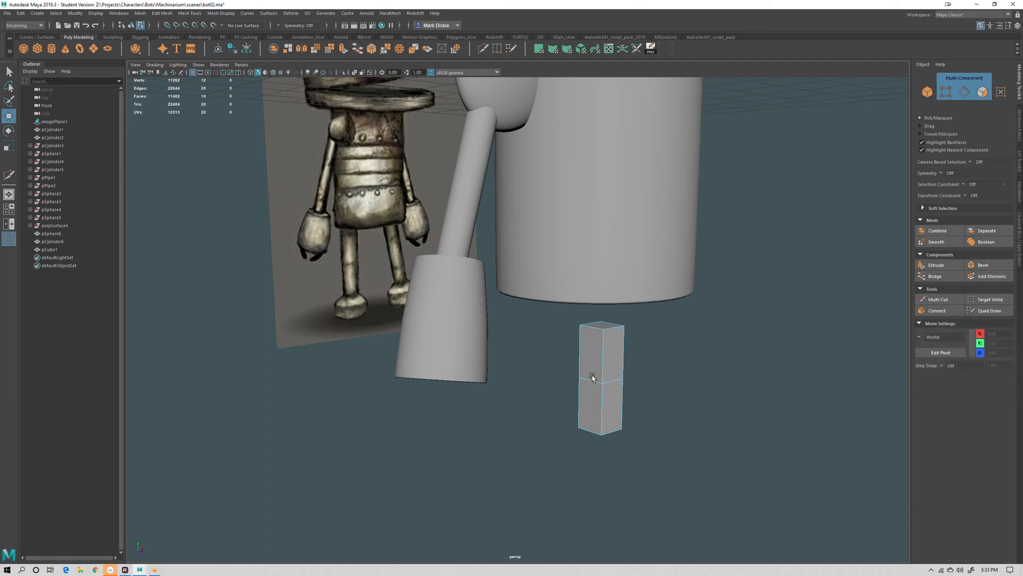
Move the bar's lower vertices and edges to bend it into a finger shape
right_click_drag(603, 336, 565, 338)
mouse_move(598, 377)
left_mouse_down("alt")
mouse_move(596, 359)
mouse_move(618, 398)
mouse_move(646, 403)
mouse_move(626, 393)
mouse_move(667, 425)
mouse_move(562, 376)
mouse_move(584, 402)
mouse_move(588, 392)
left_mouse_up("alt")
left_click_drag(599, 439, 519, 405, "alt")
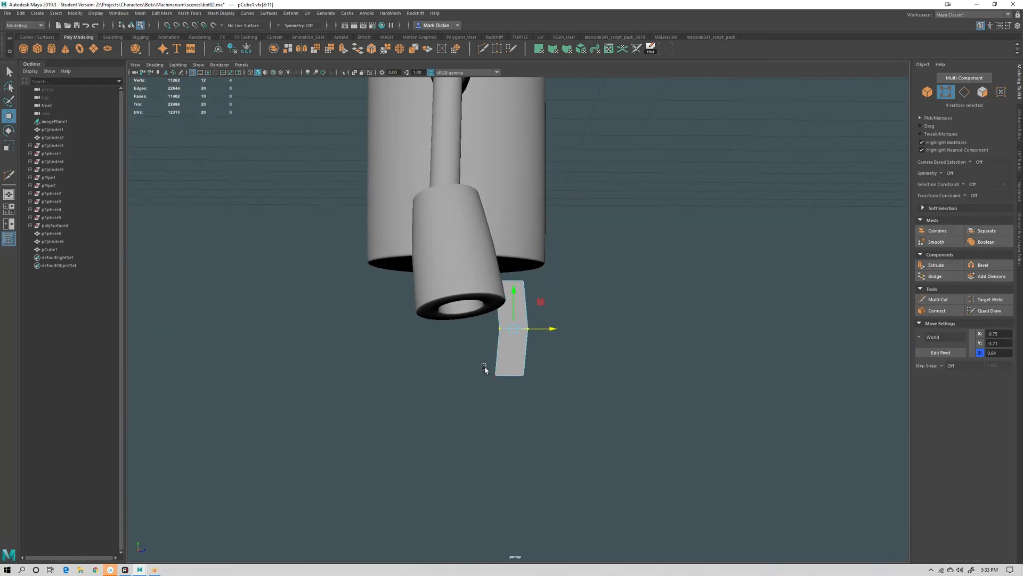
left_click_drag(485, 367, 511, 391)
left_click_drag(507, 398, 550, 401, "alt")
right_click_drag(432, 362, 425, 314)
left_click(418, 372)
left_click_drag(418, 372, 491, 437, "alt")
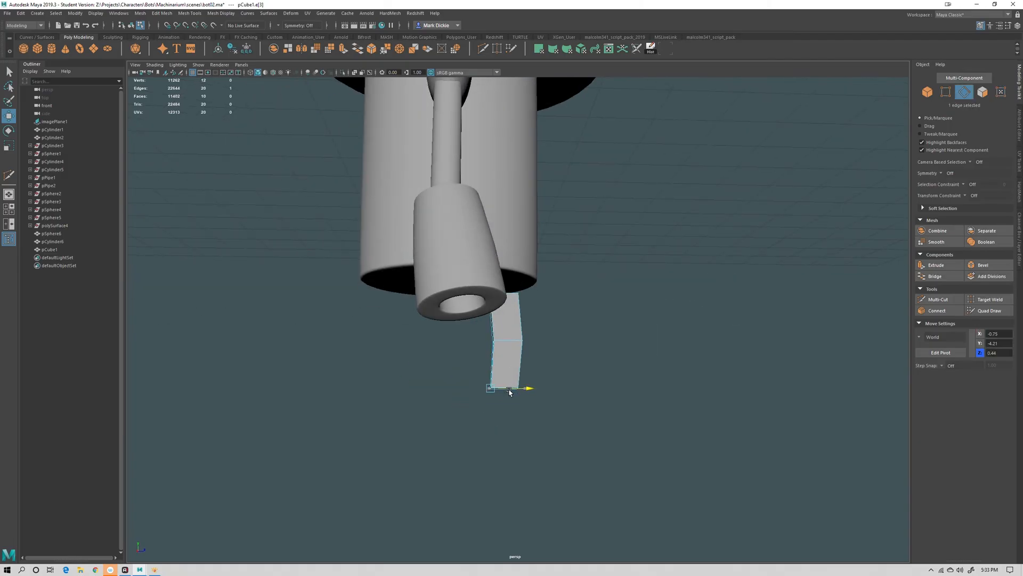
left_click_drag(510, 393, 532, 448)
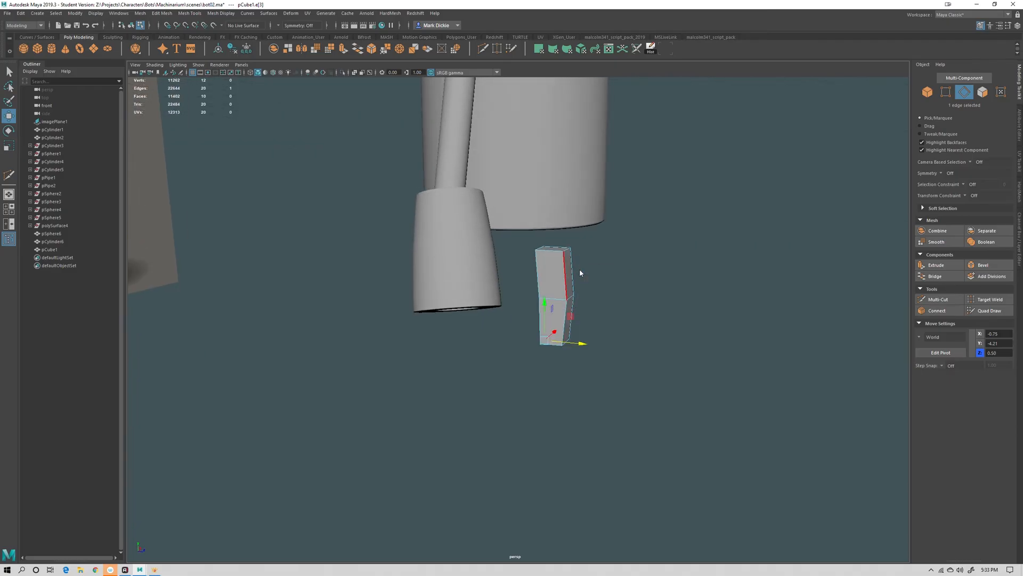
Scale the whole finger down and move it beneath the hand tube
key("F8")
key("r")
left_click_drag(553, 295, 510, 293)
key("w")
left_click_drag(480, 259, 481, 305)
left_click_drag(542, 316, 479, 321, "alt")
left_click_drag(657, 345, 602, 346)
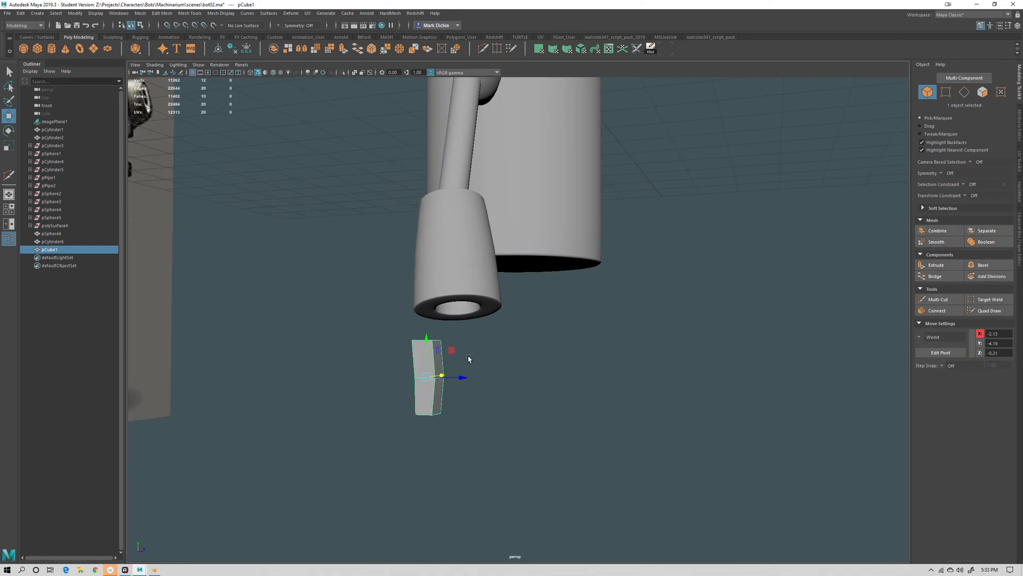
Snap the finger to the hand tube's opening and position it inside
key("v")
left_click_drag(423, 385, 498, 330)
key("e")
key("w")
left_click_drag(518, 333, 476, 304, "alt")
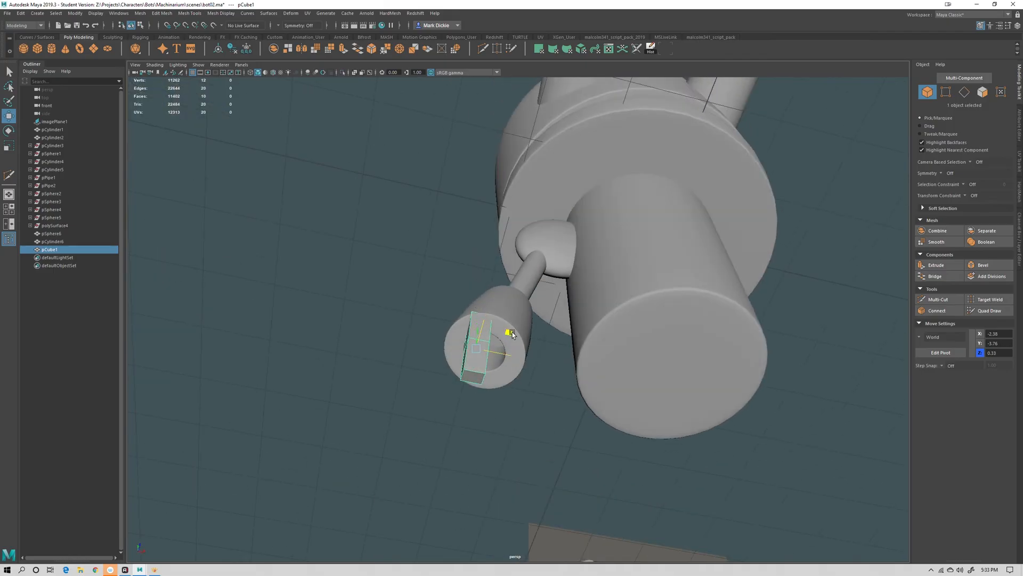
left_click_drag(511, 334, 549, 388)
Scale the finger thinner in depth to about 0.14
key("r")
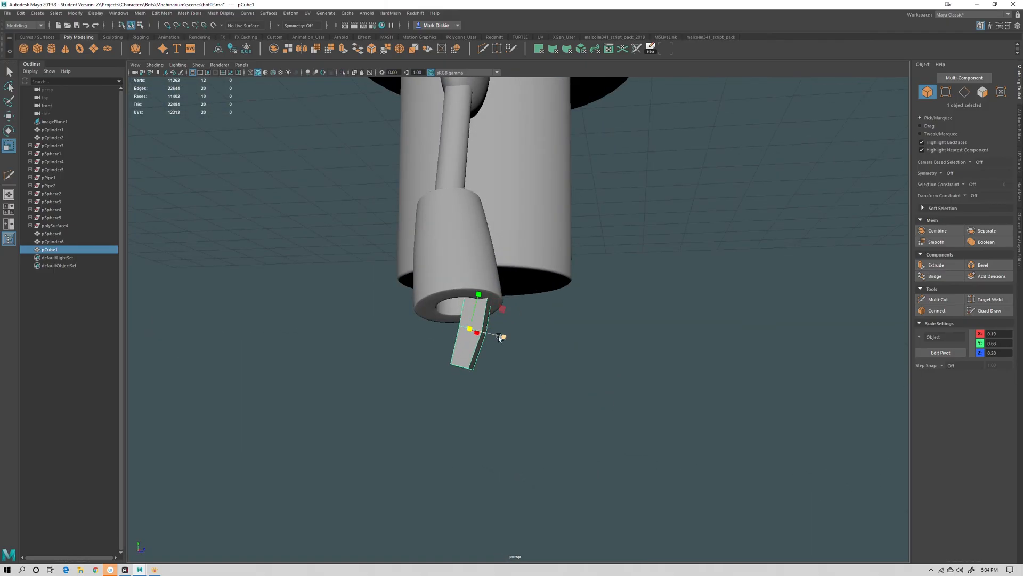
left_click_drag(500, 338, 482, 333)
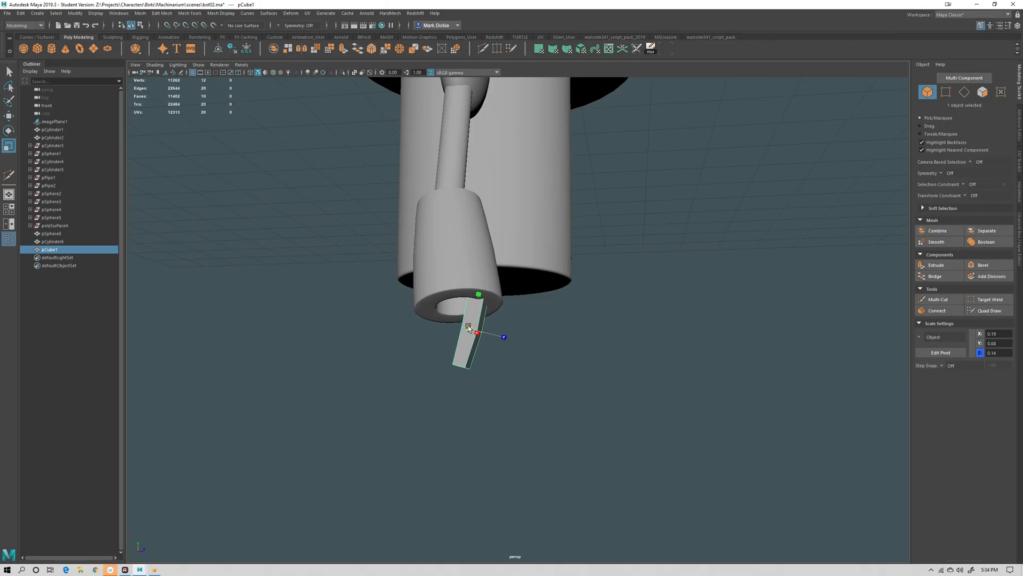
key("e")
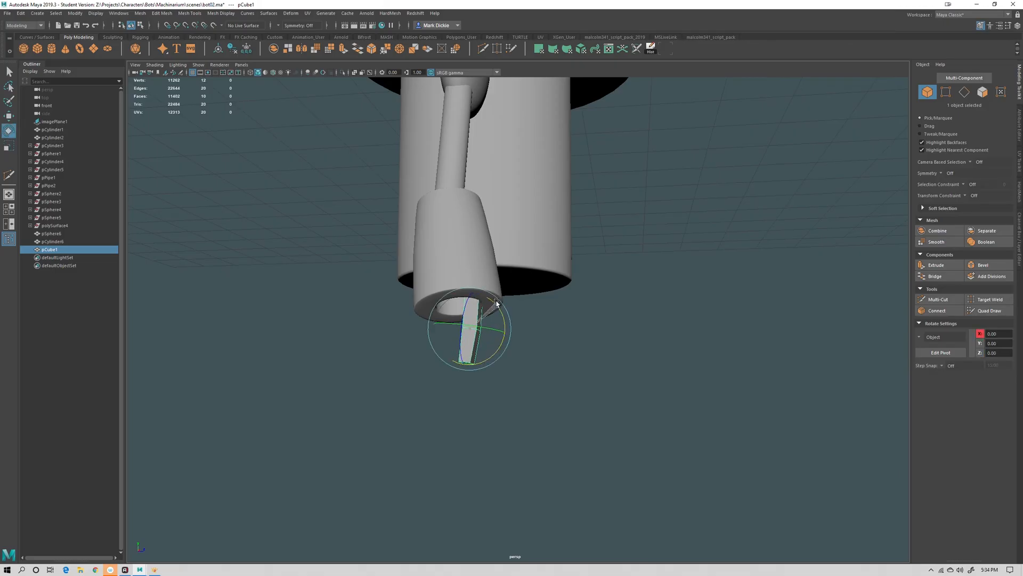
Adjust the finger's position and scale slightly inside the hand tube's opening
key("w")
left_click_drag(504, 329, 512, 327)
key("r")
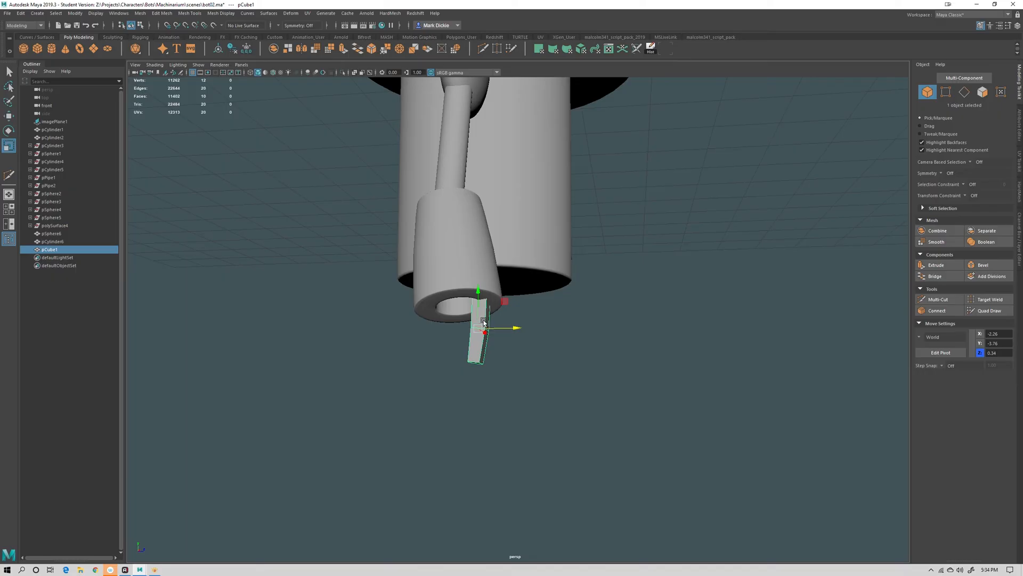
left_click_drag(479, 293, 479, 294)
key("w")
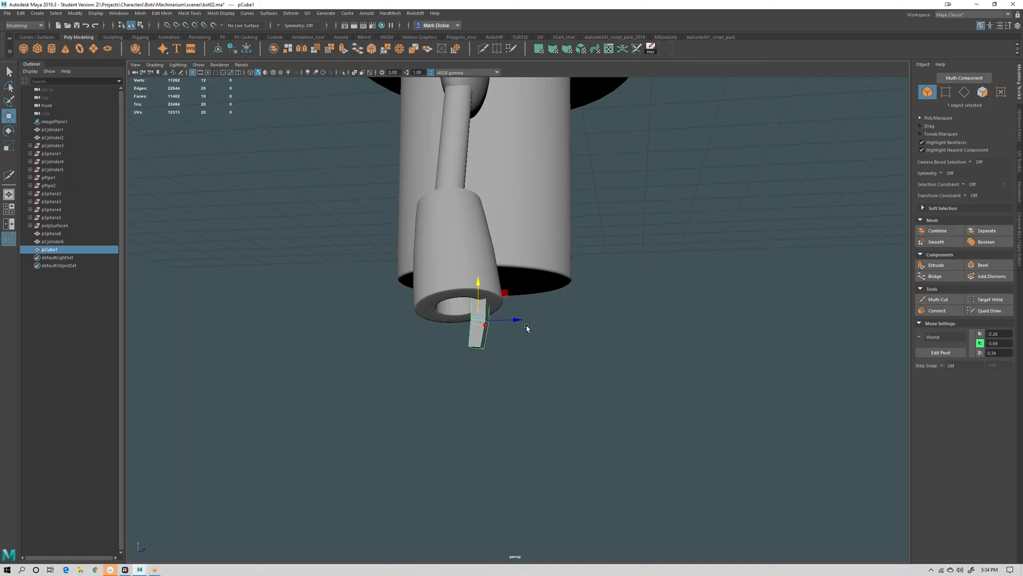
Duplicate the finger, move the copy to the opposite side of the tube opening, and tilt it outward
key("ctrl+d")
left_click_drag(515, 330, 489, 386)
key("r")
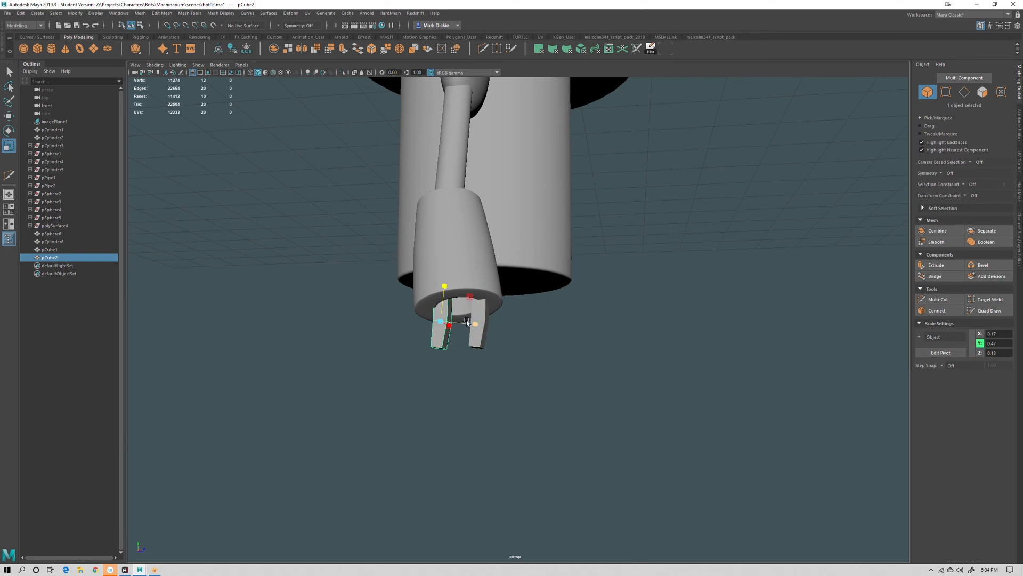
left_click_drag(464, 323, 397, 315)
key("e")
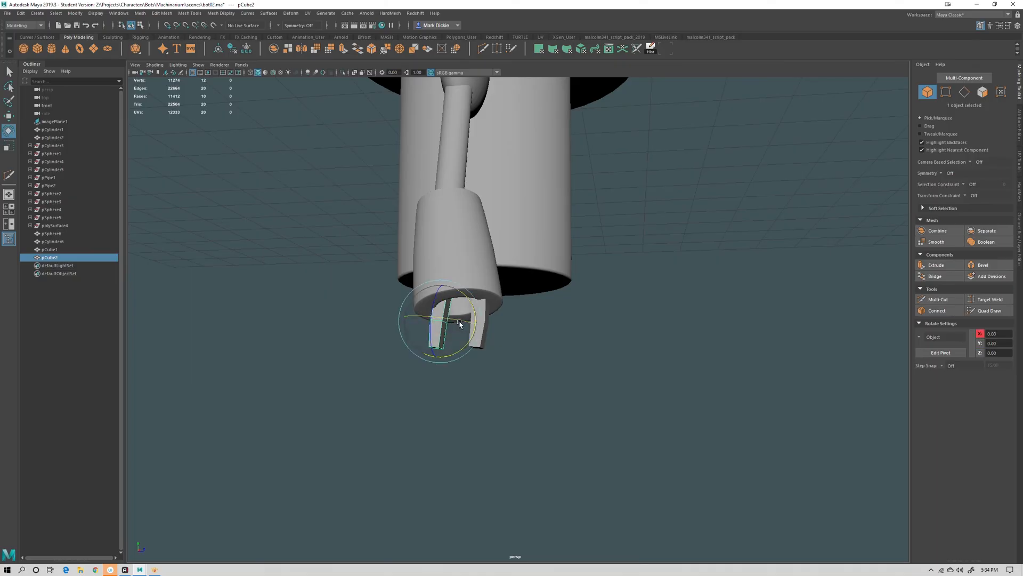
left_click_drag(471, 304, 472, 291)
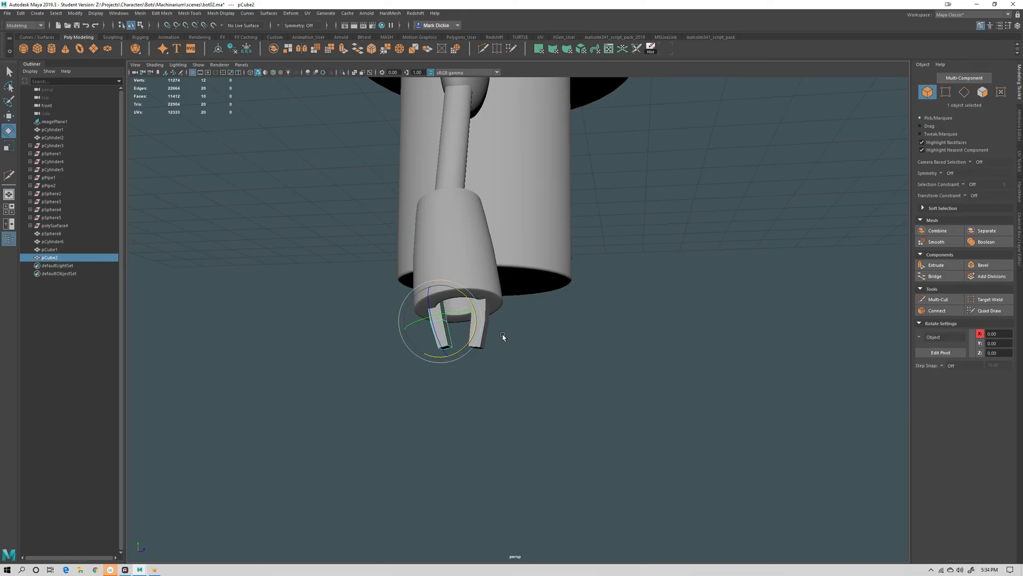
key("w")
left_click_drag(520, 347, 488, 341, "alt")
left_click(564, 420)
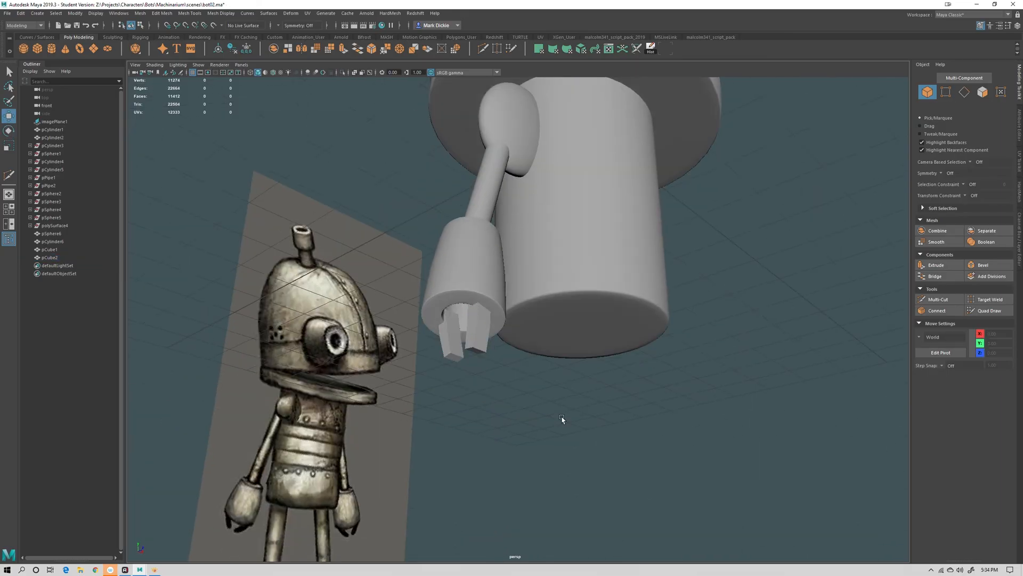
Select the hand tube and both fingers and combine them into one mesh
scroll(586, 412, "down", 5)
left_click_drag(616, 394, 534, 367, "alt")
left_click(488, 325)
left_click(501, 331, "shift")
left_click_drag(535, 335, 503, 325, "alt")
left_click(490, 303, "shift")
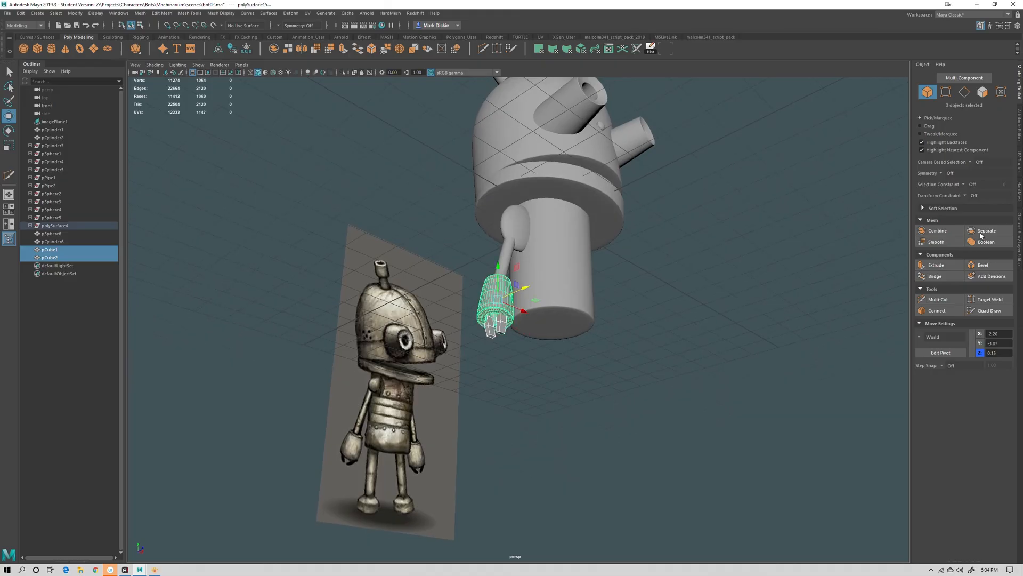
left_click(938, 230)
Rotate the combined hand so it angles in line with the arm
key("e")
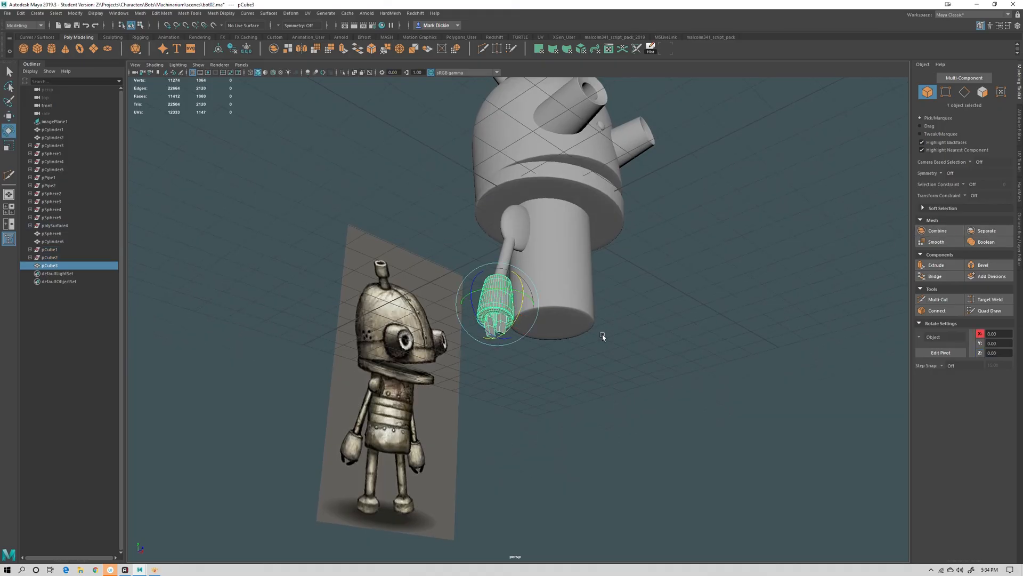
left_click_drag(603, 334, 598, 358, "alt")
left_click_drag(498, 293, 511, 297)
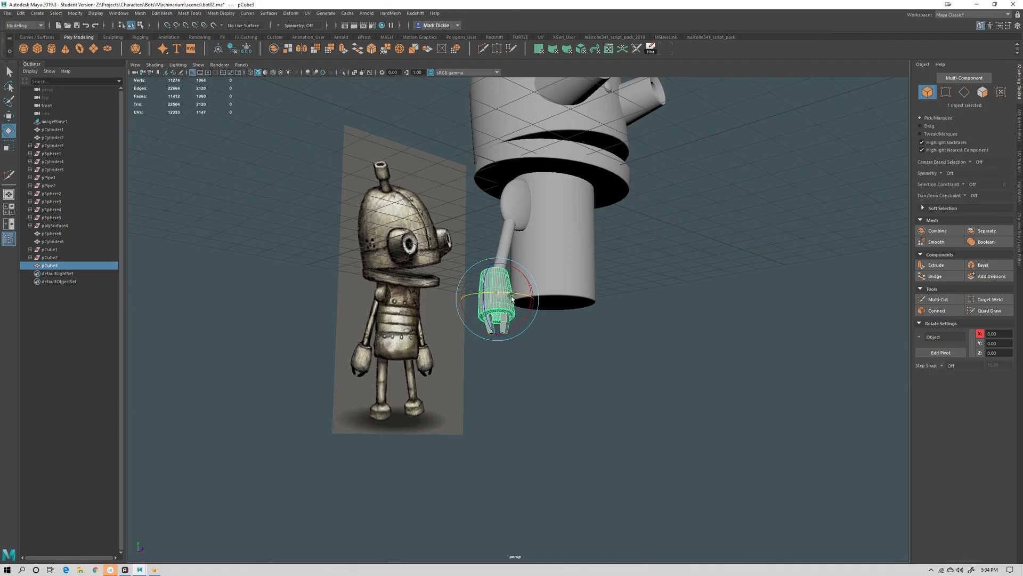
left_click(538, 366)
left_click_drag(538, 366, 578, 496, "alt")
right_click_drag(561, 255, 618, 267, "alt")
left_click(458, 242)
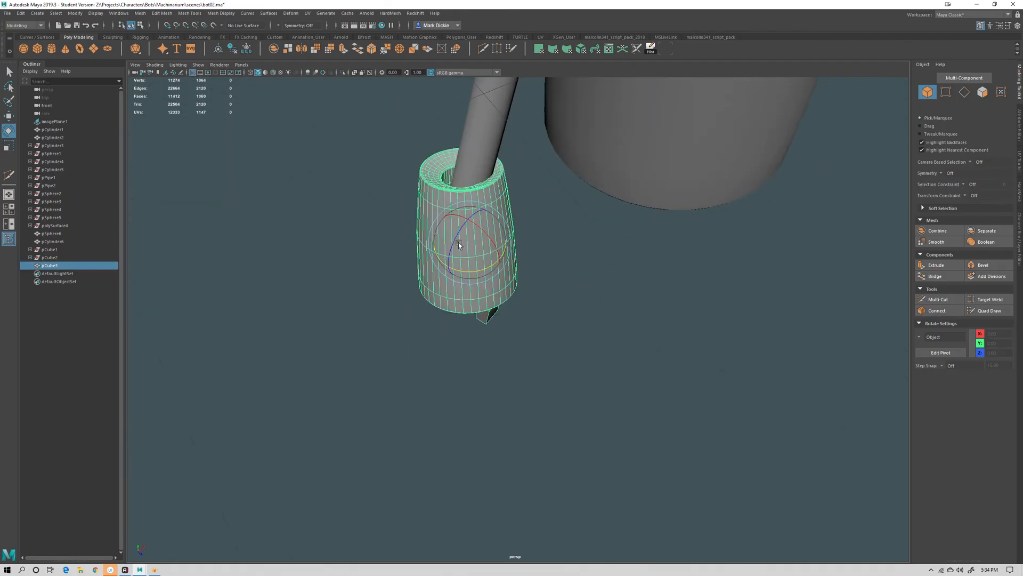
left_click_drag(541, 228, 576, 380, "alt")
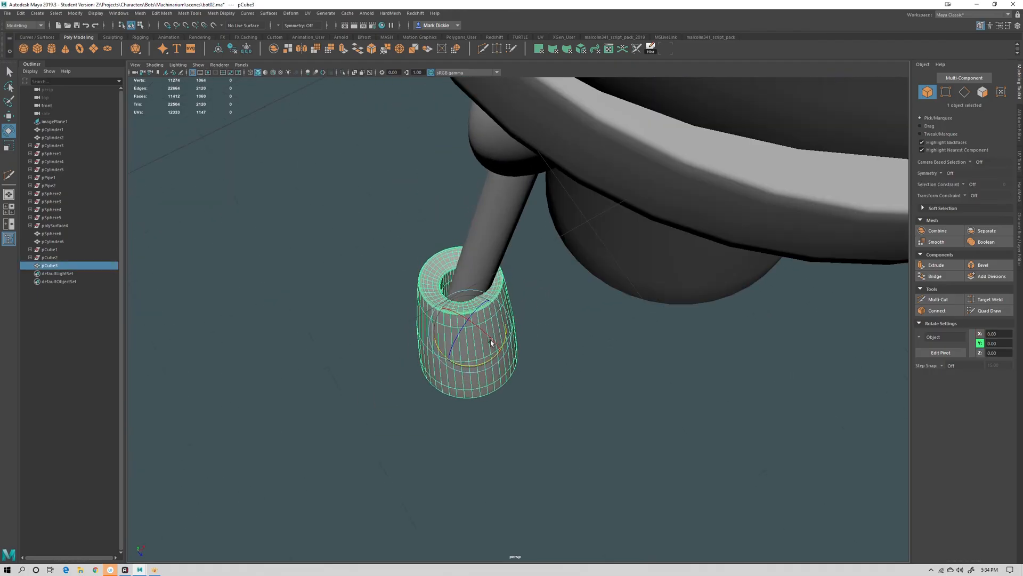
left_click_drag(492, 343, 572, 326, "alt")
Select the hand, the arm and the shoulder sphere and combine them into one mesh
key("w")
left_click(521, 273, "shift")
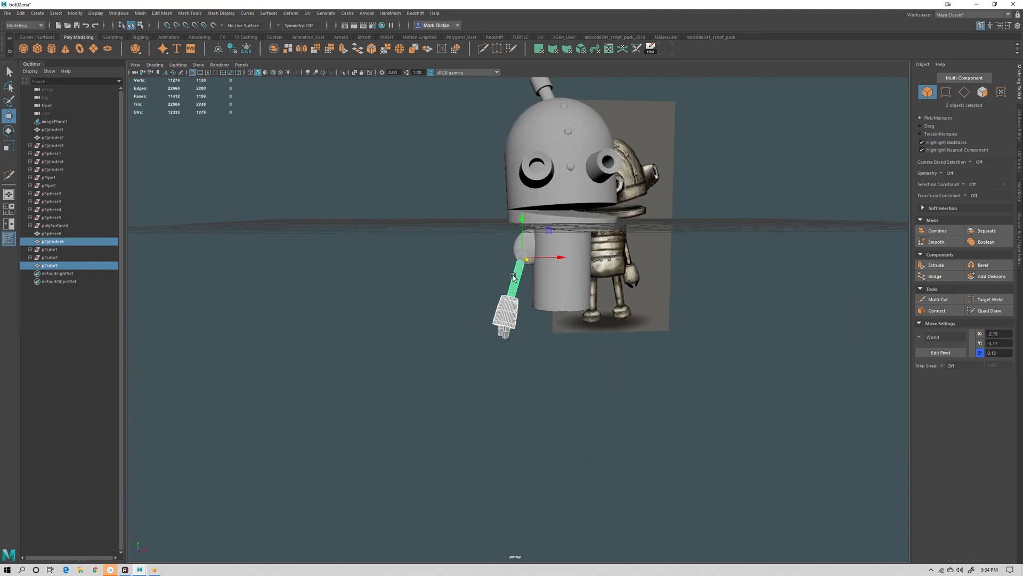
left_click(531, 246, "shift")
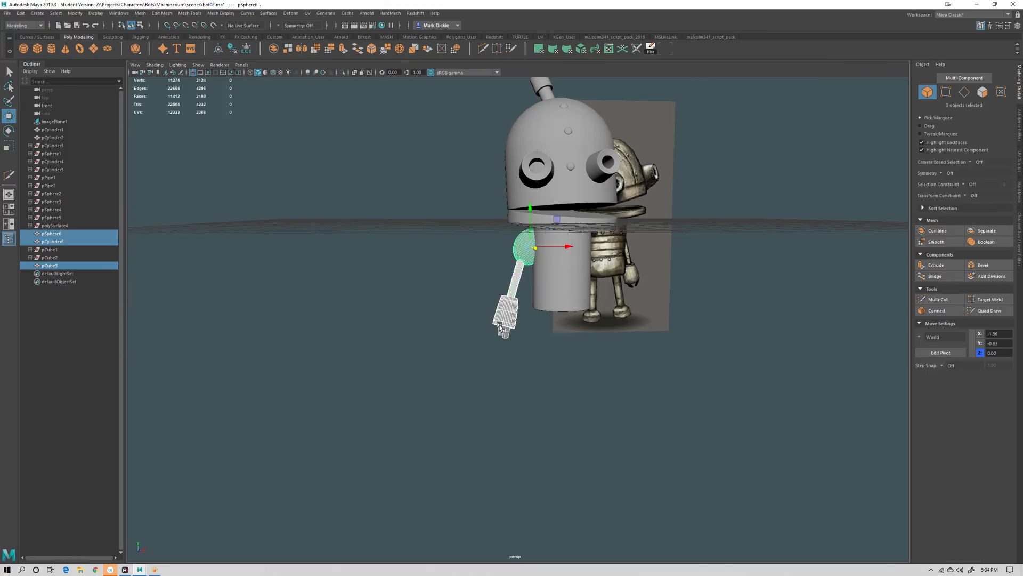
left_click(937, 230)
Duplicate the combined arm, flip it by scaling, and rotate and move it onto the body's other side
left_click_drag(693, 243, 633, 319, "alt")
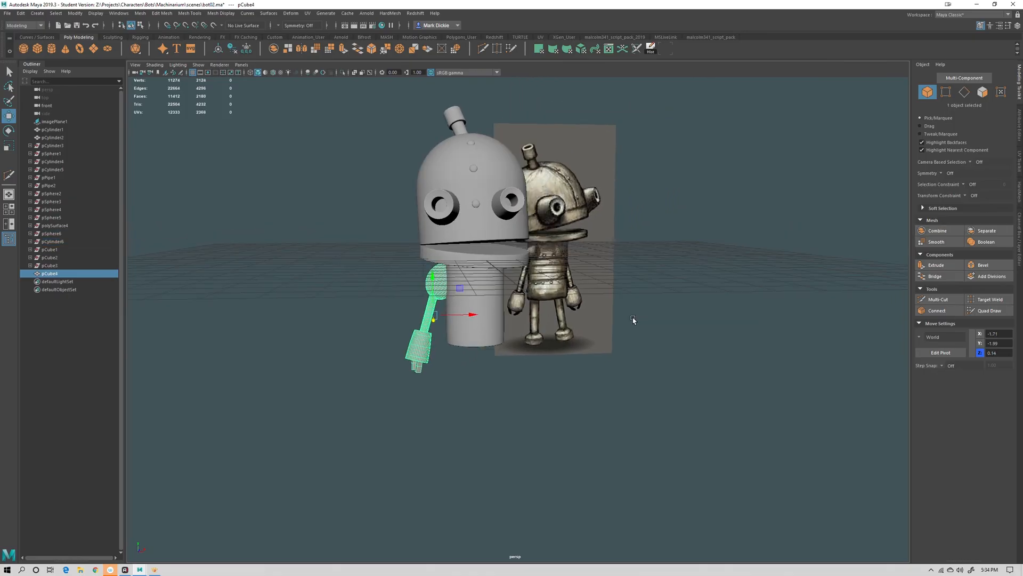
key("ctrl+d")
left_click_drag(467, 314, 488, 317)
key("r")
left_click_drag(634, 323, 547, 314, "alt")
key("e")
key("w")
left_click_drag(591, 324, 534, 356, "alt")
key("e")
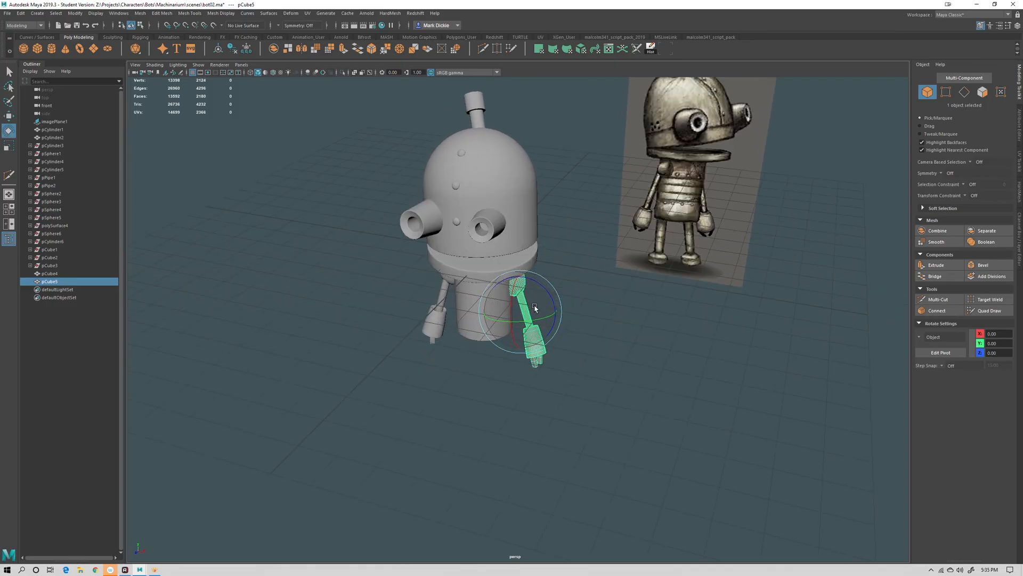
key("w")
left_click_drag(617, 327, 608, 347, "alt")
left_click(589, 377)
right_click_drag(608, 347, 585, 297, "alt")
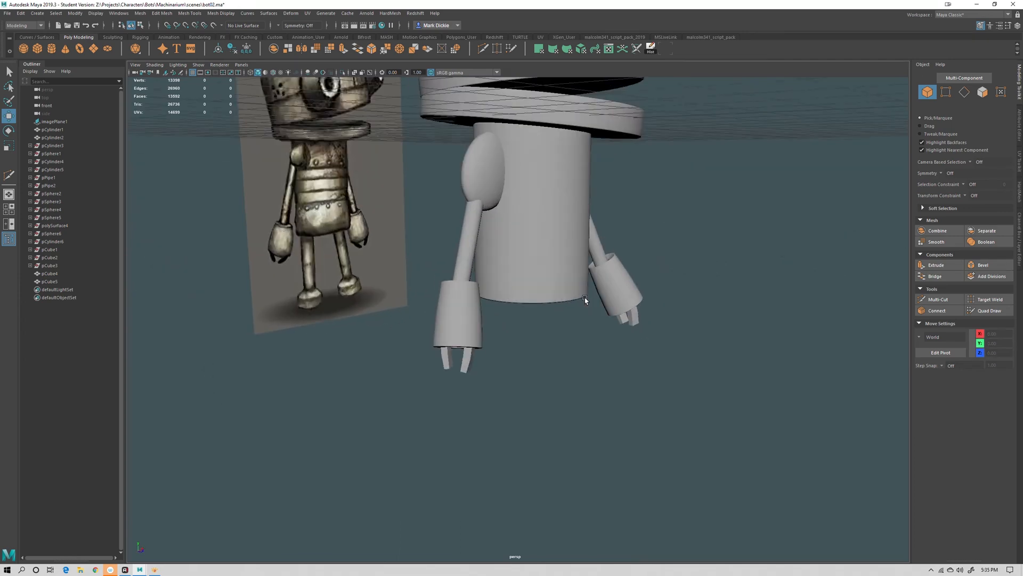
Create a polygon cylinder for a leg and scale it to about 0.25 by 0.63 by 0.25
scroll(584, 298, "up", 1)
scroll(598, 289, "down", 4)
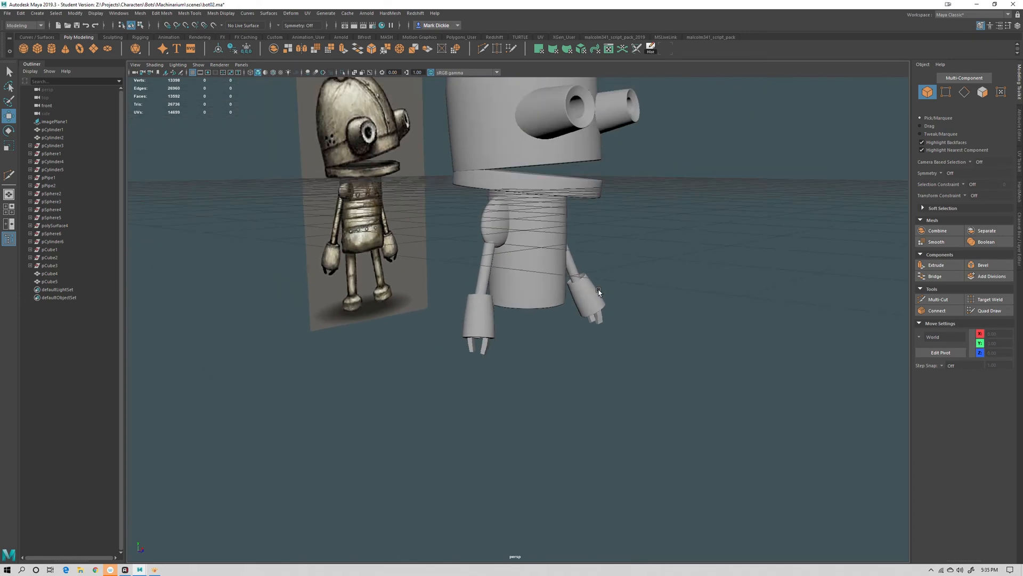
scroll(598, 291, "down", 3)
left_click_drag(563, 340, 558, 357, "alt")
left_click(52, 49)
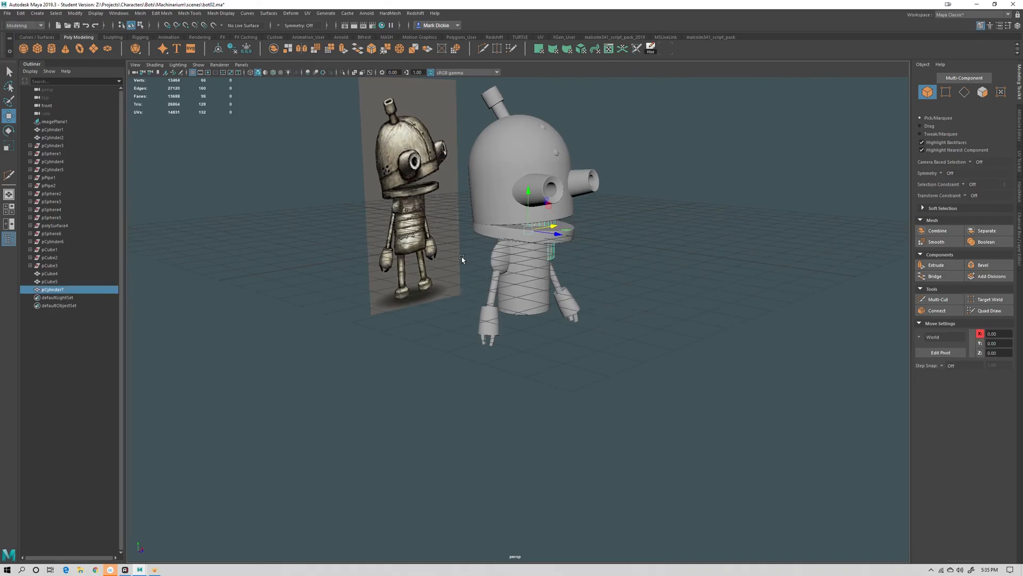
left_click_drag(528, 201, 522, 328)
key("r")
left_click_drag(528, 399, 473, 344)
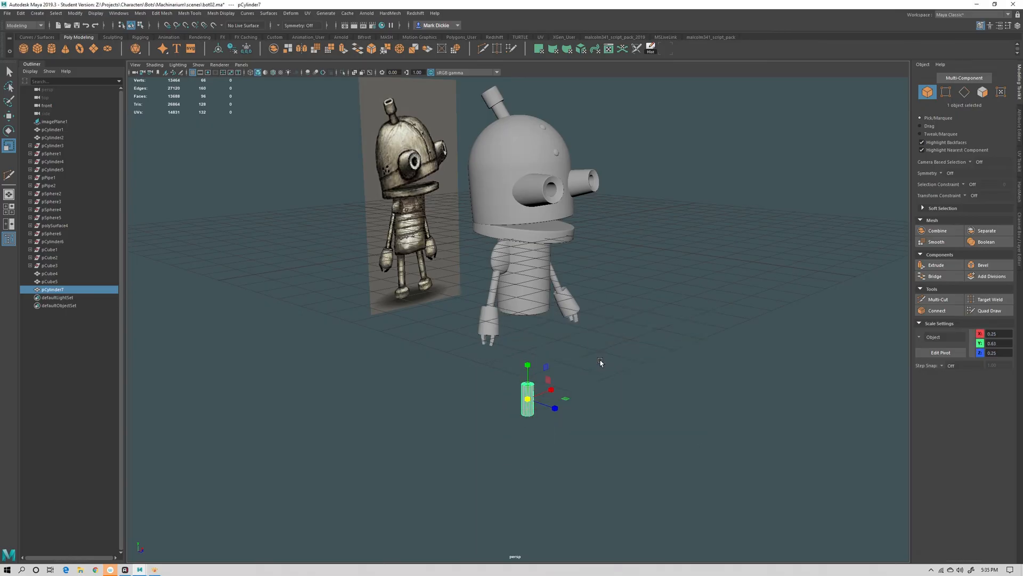
Move the leg cylinder up directly beneath the body in the front view
key("space")
key("space")
scroll(528, 462, "down", 5)
middle_click_drag(528, 462, 504, 403, "alt")
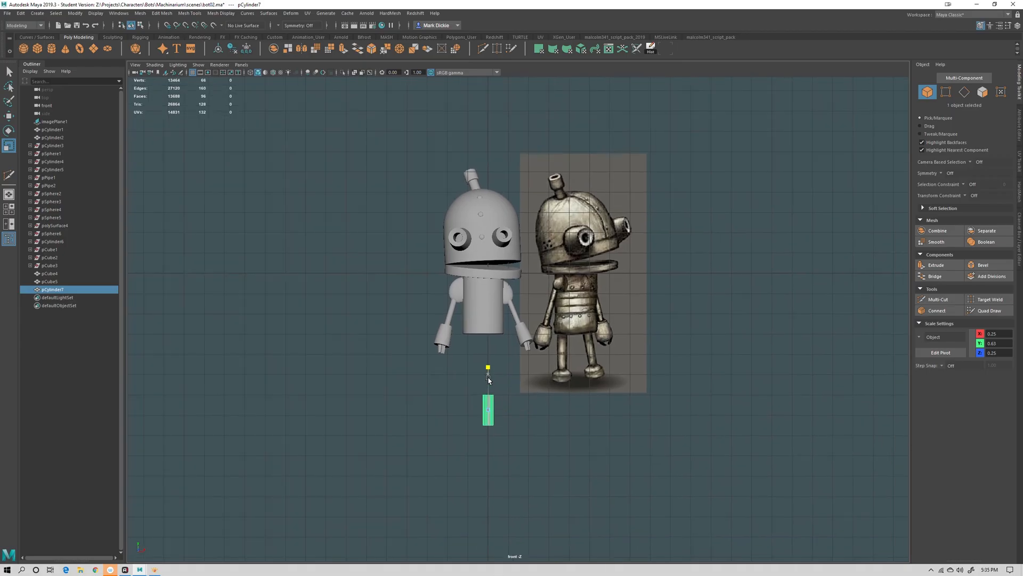
key("w")
left_click_drag(487, 393, 486, 338)
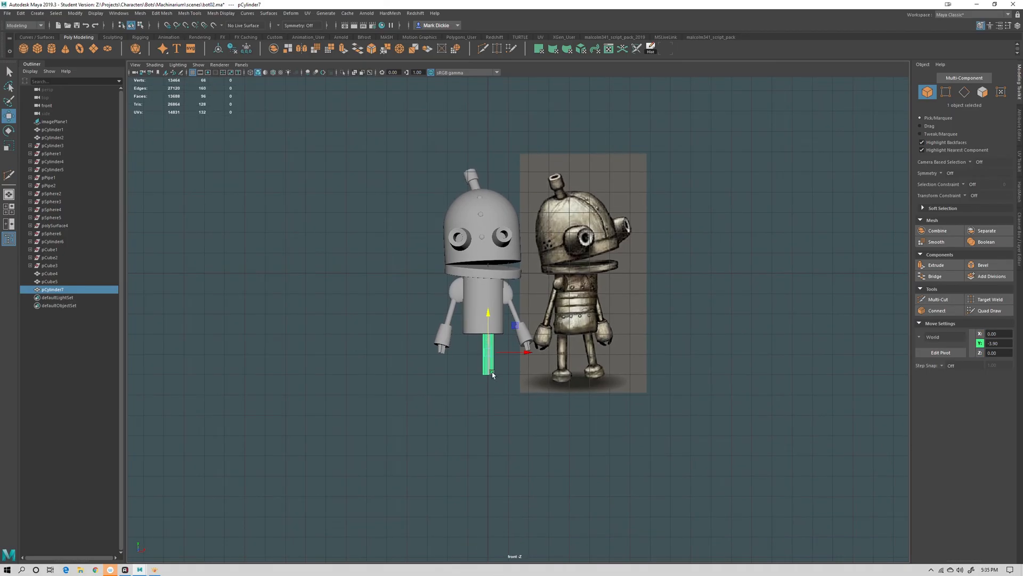
key("r")
key("e")
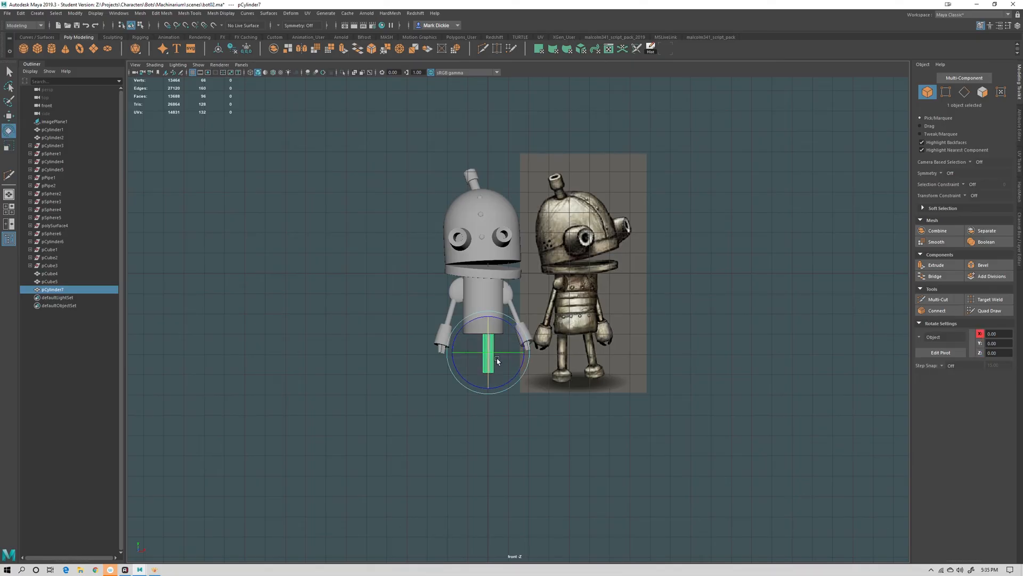
key("w")
left_click_drag(491, 337, 489, 328)
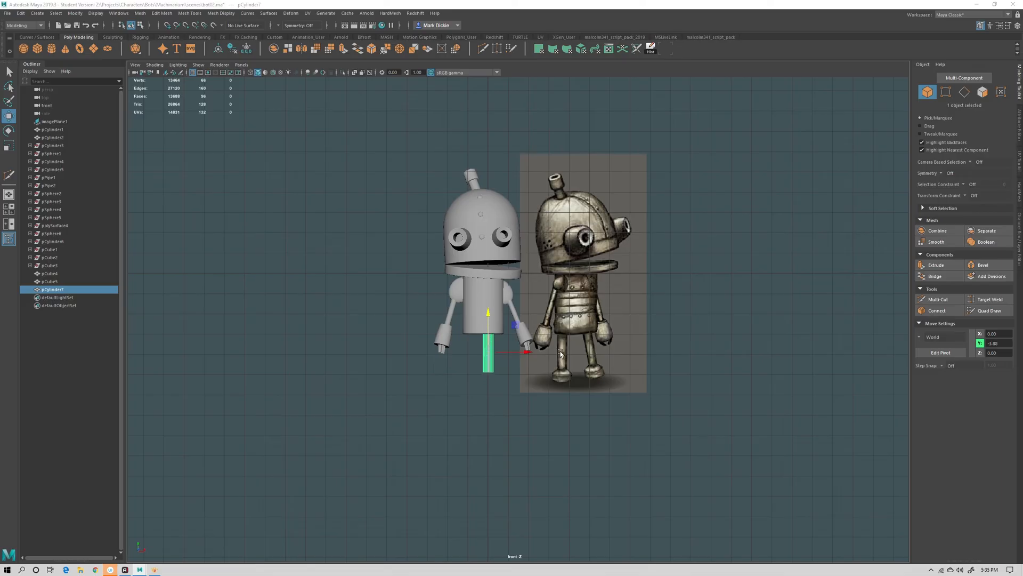
Shift the leg sideways to about -0.75 on X under the body's side
key("space")
left_click_drag(563, 347, 564, 320)
left_click_drag(565, 374, 526, 316, "alt")
right_click_drag(544, 332, 581, 377, "alt")
middle_click_drag(534, 491, 566, 435, "alt")
middle_click_drag(568, 490, 572, 476, "alt")
left_click_drag(572, 476, 514, 492, "alt")
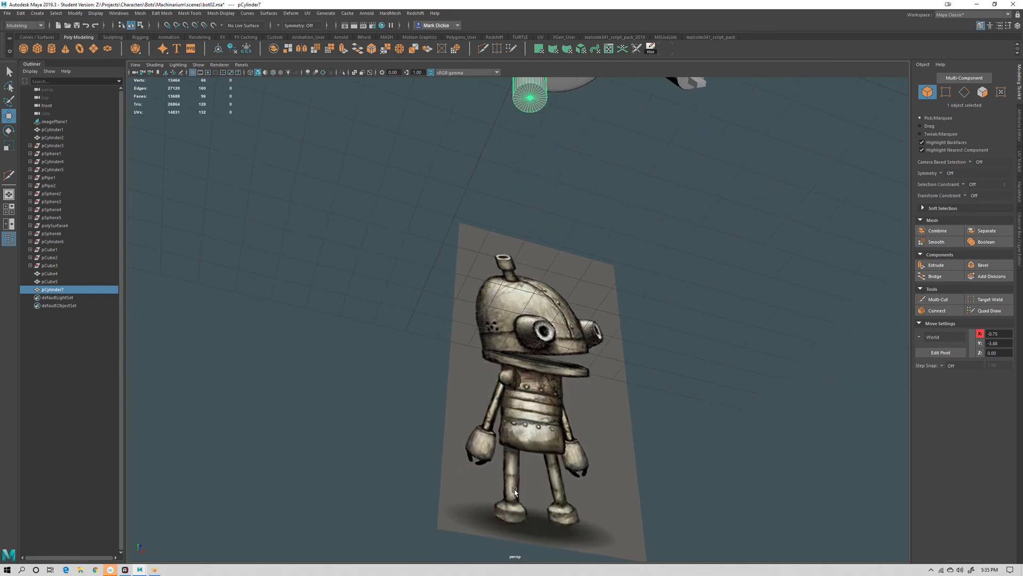
Extrude the leg's bottom faces downward and scale them outward to form a flared foot
left_click_drag(563, 274, 525, 228, "alt")
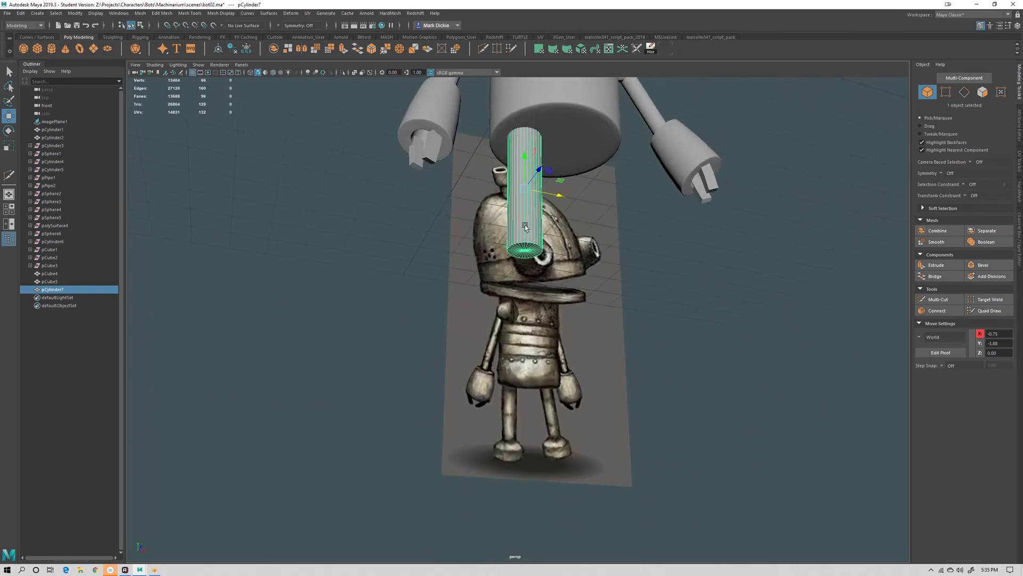
right_click_drag(525, 229, 526, 253)
left_click_drag(526, 253, 412, 258, "alt")
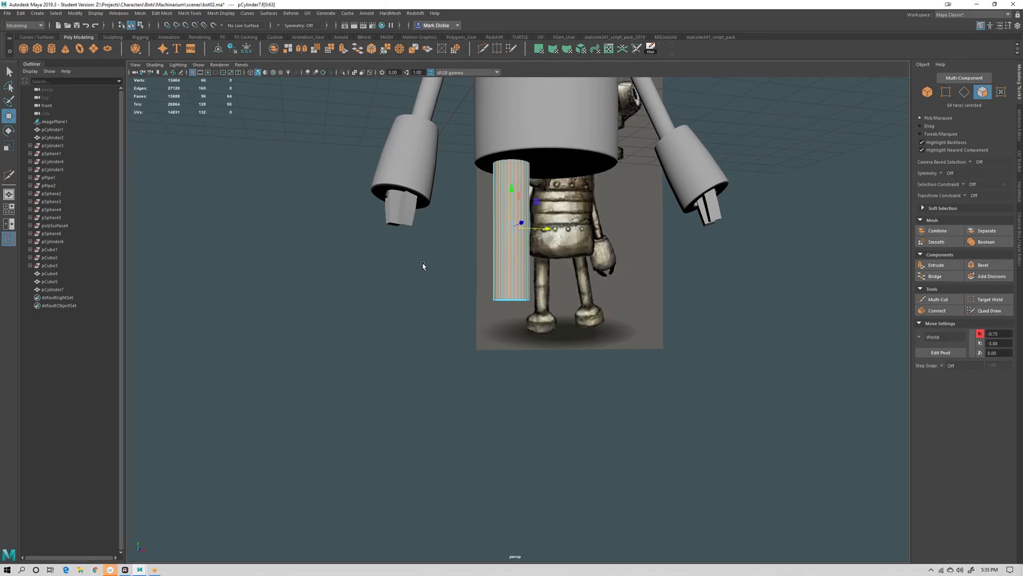
left_click_drag(476, 159, 590, 301)
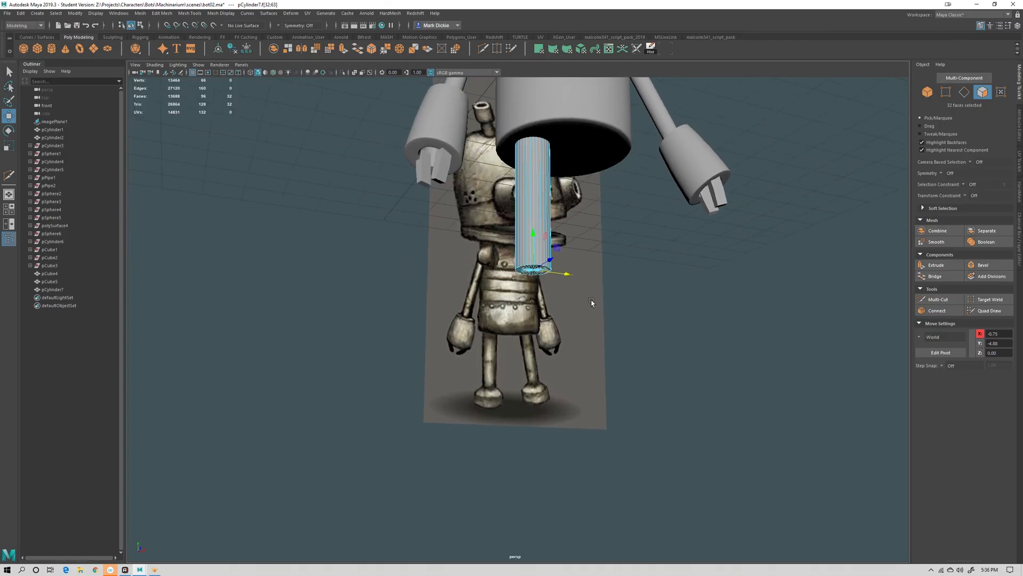
key("ctrl+e")
left_click_drag(533, 234, 550, 297)
key("r")
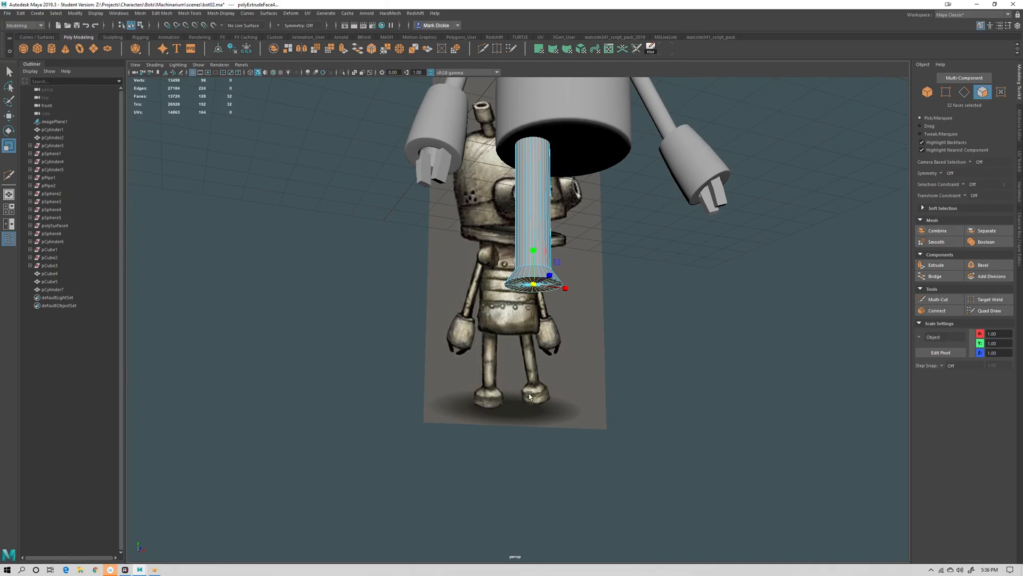
left_click_drag(528, 394, 550, 393, "alt")
key("w")
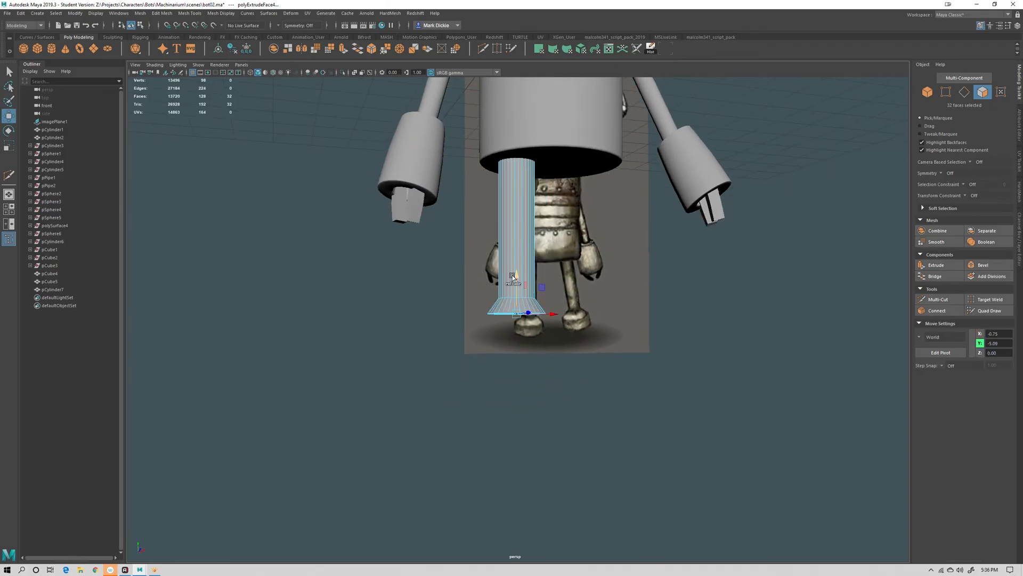
left_click_drag(516, 275, 517, 299, "shift")
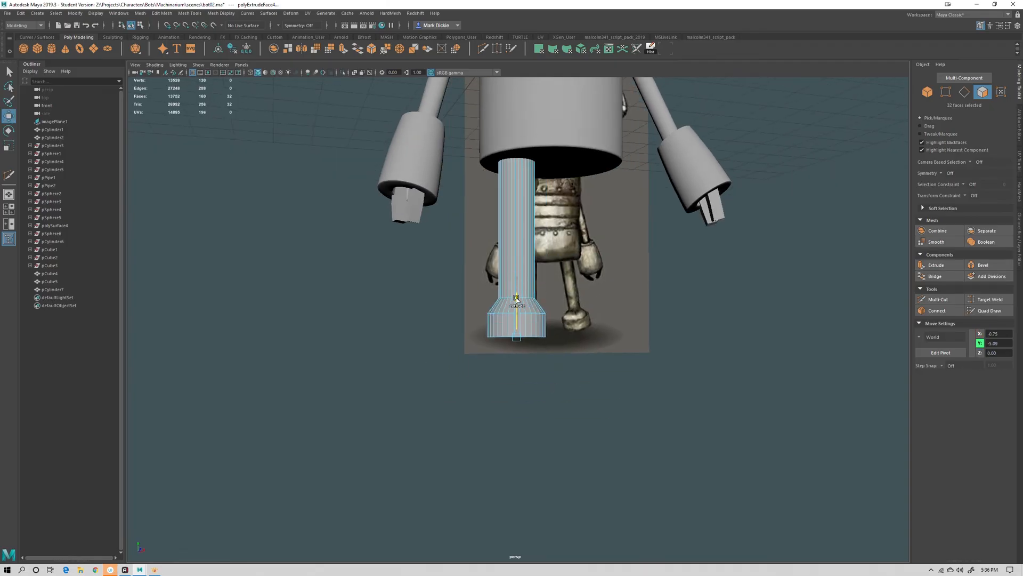
right_click_drag(525, 266, 554, 249)
left_click(744, 286)
Select the leg cylinder and switch it to edge selection mode
scroll(744, 286, "down", 4)
left_click_drag(745, 286, 539, 324, "alt")
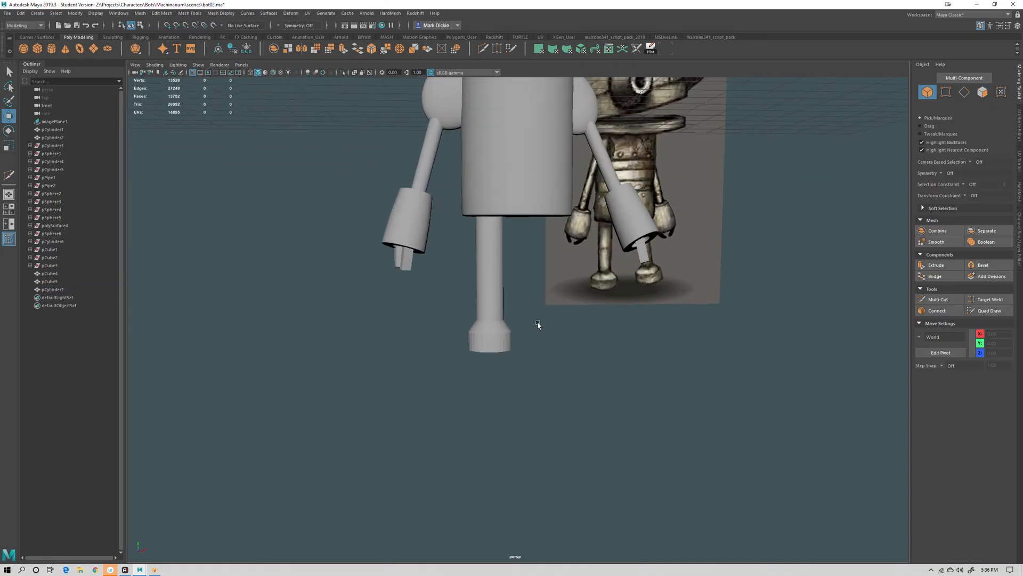
scroll(538, 325, "up", 5)
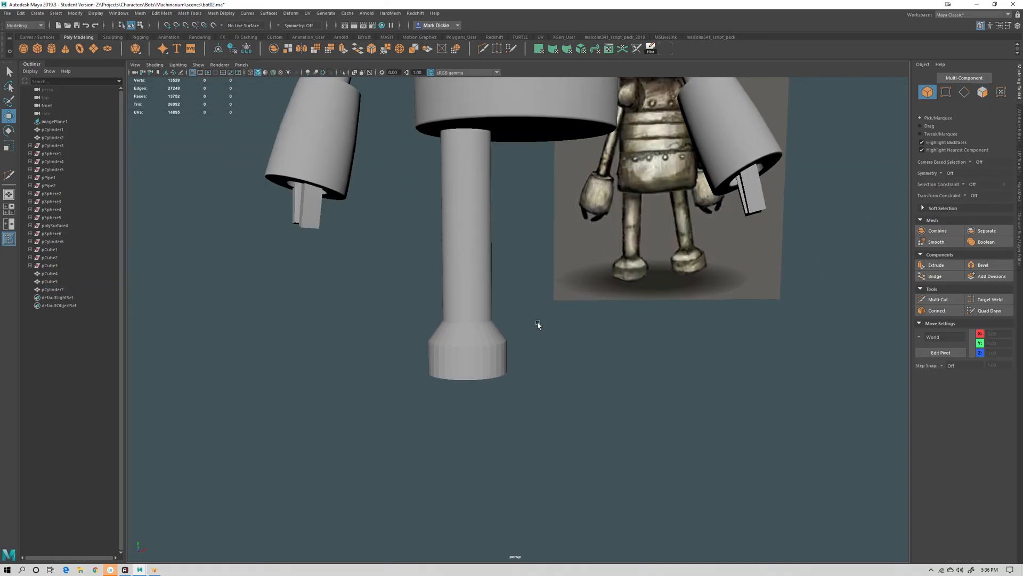
left_click(467, 346)
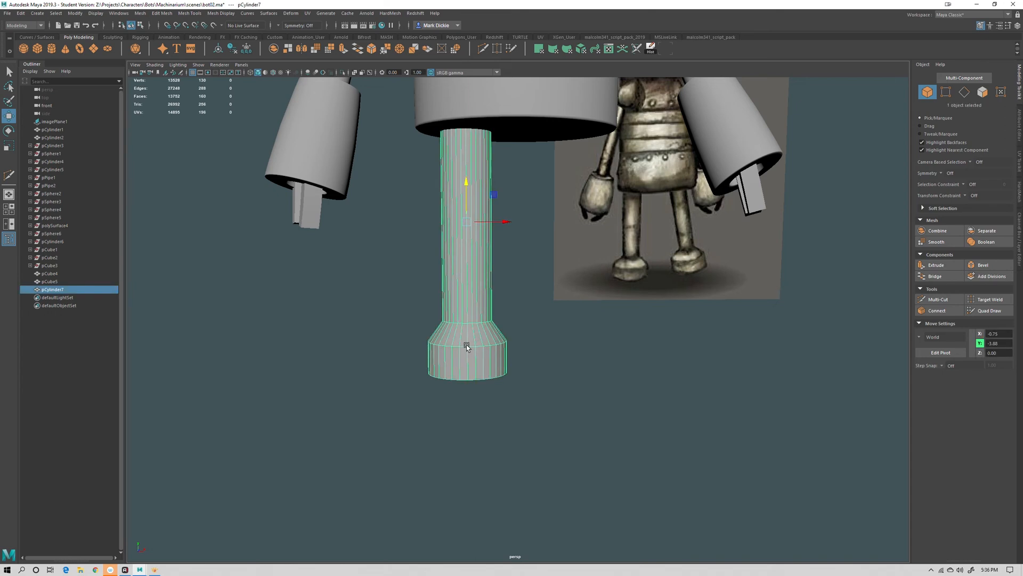
right_click(467, 312)
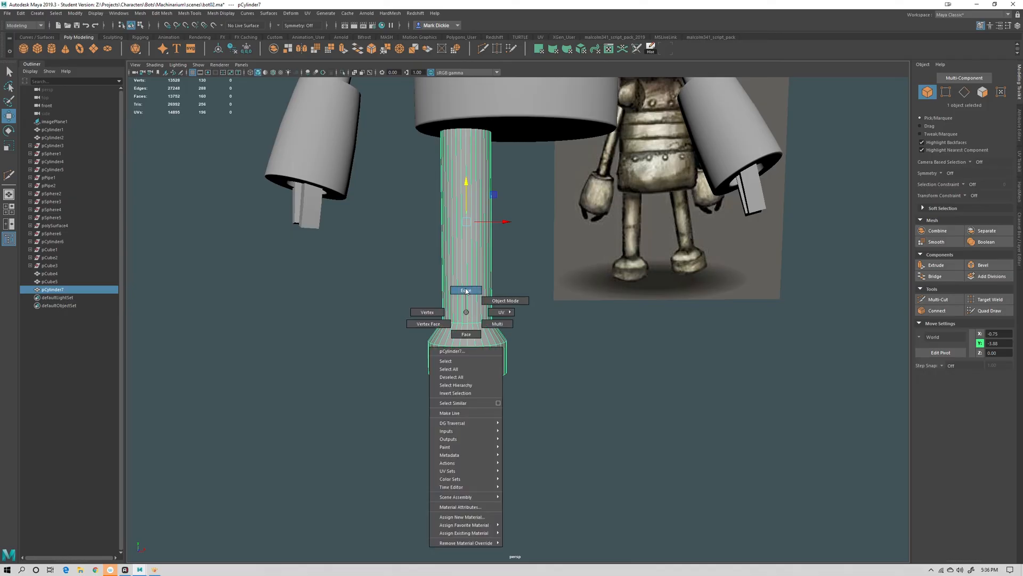
left_click(467, 290)
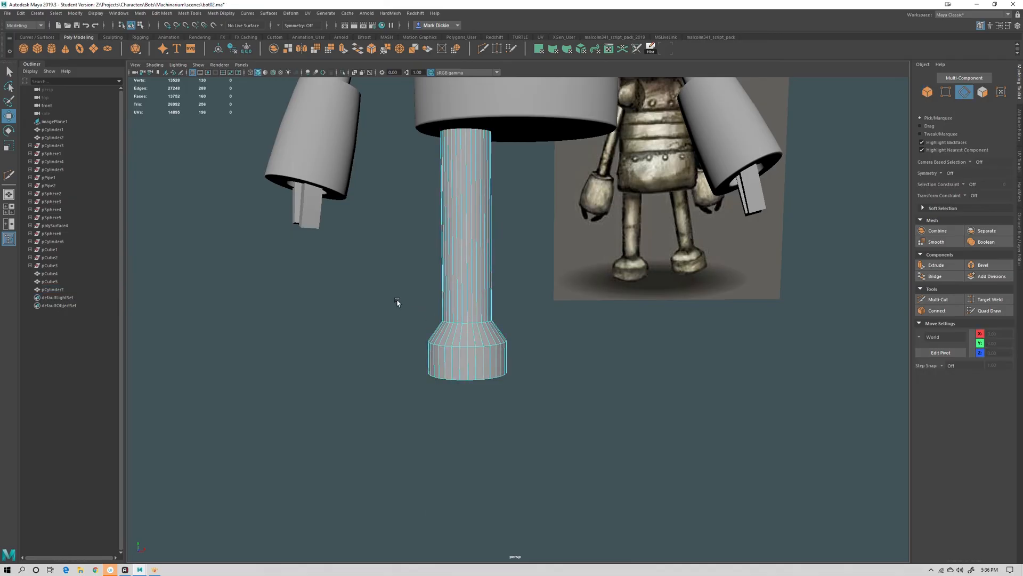
left_click_drag(397, 301, 493, 234)
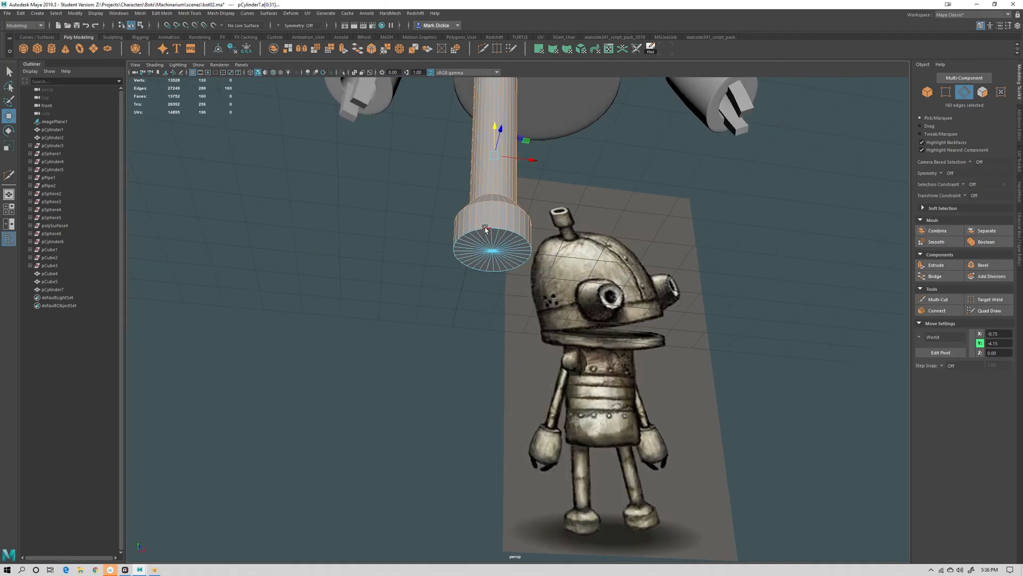
double_click(486, 230)
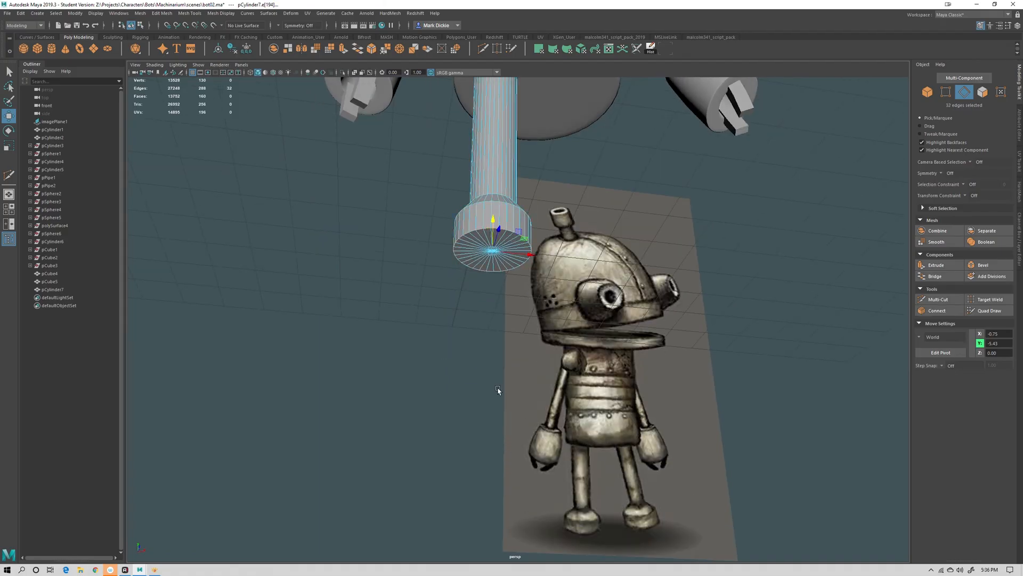
key("ctrl+z")
left_click_drag(506, 237, 553, 359, "alt")
key("ctrl+z")
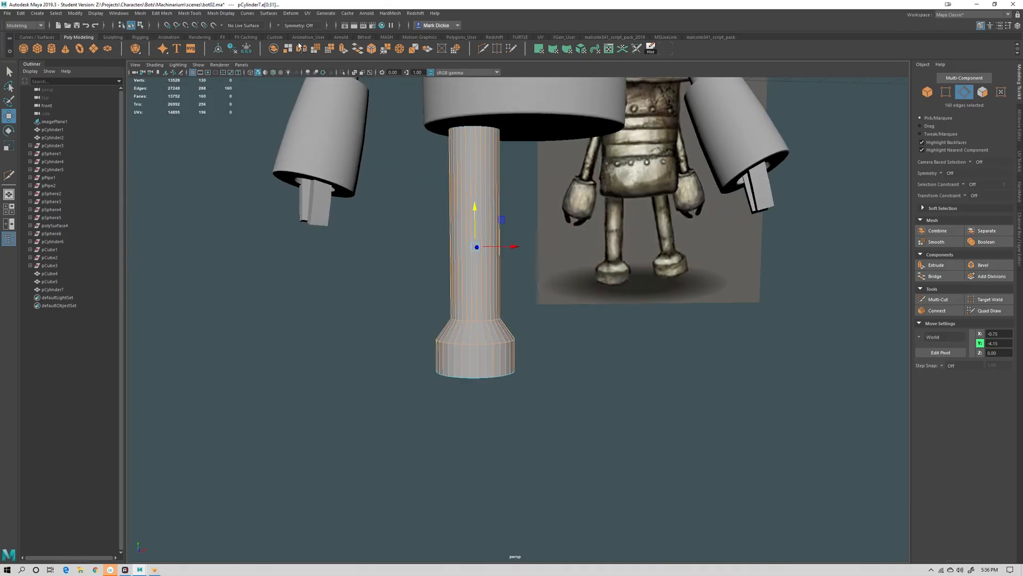
left_click(216, 15)
left_click(242, 83)
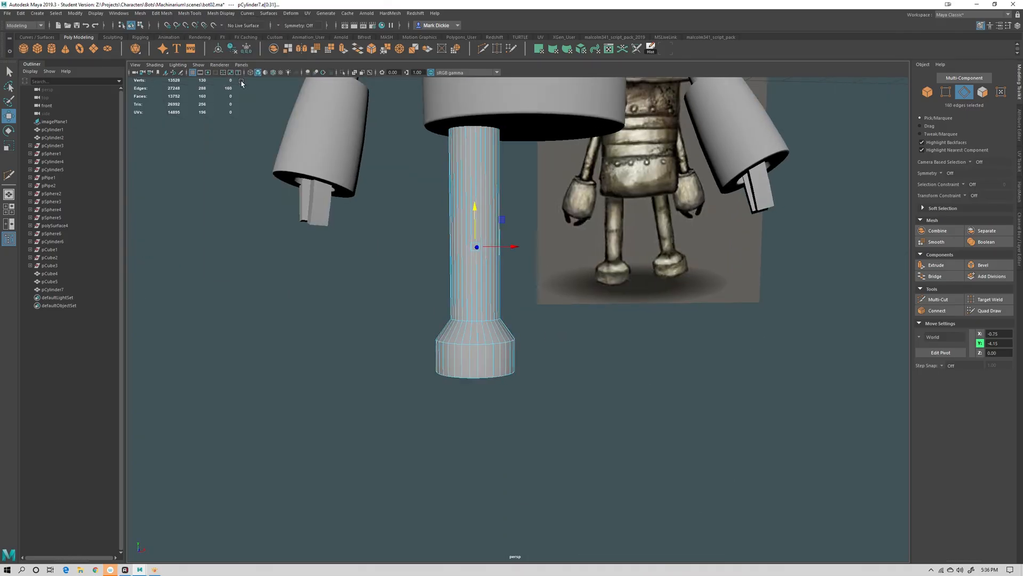
right_click_drag(484, 212, 477, 189)
left_click(593, 351)
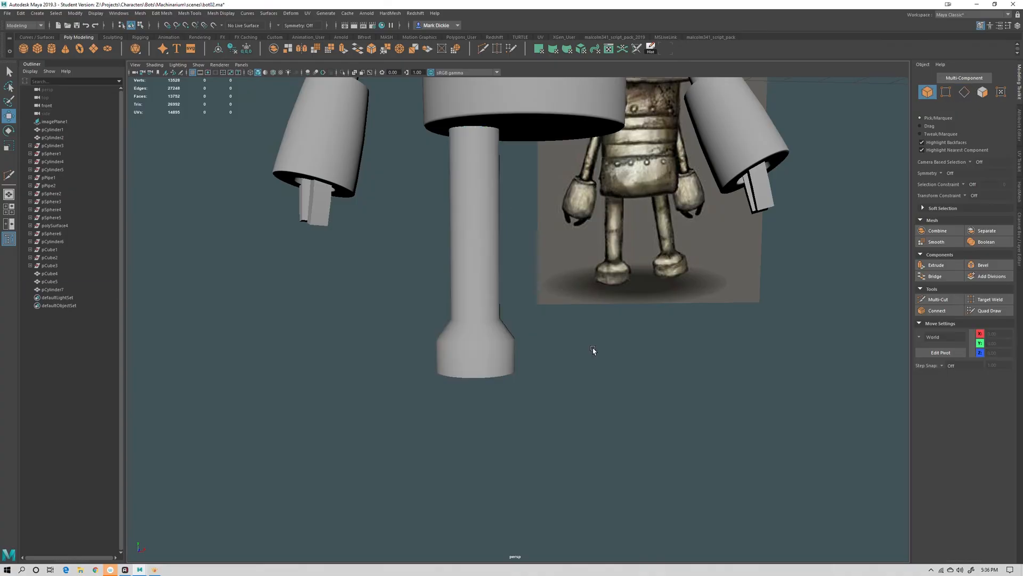
Select the edge loops around the top of the leg and the rims of the flared foot
mouse_move(561, 414)
left_mouse_down("alt")
mouse_move(569, 424)
mouse_move(571, 410)
left_mouse_up("alt")
right_click_drag(491, 310, 492, 283)
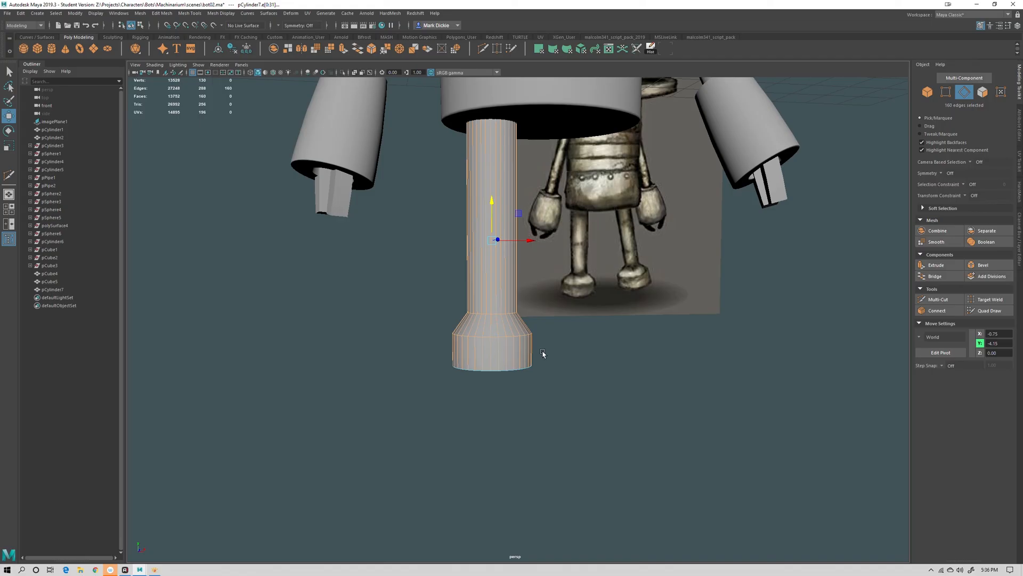
left_click_drag(505, 373, 522, 330, "alt")
scroll(501, 331, "up", 3)
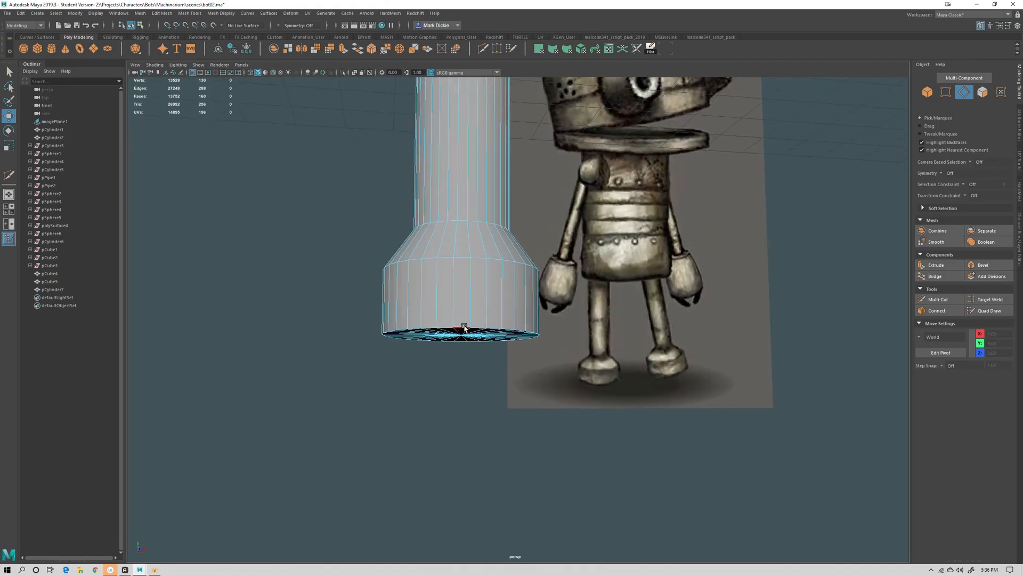
double_click(464, 327)
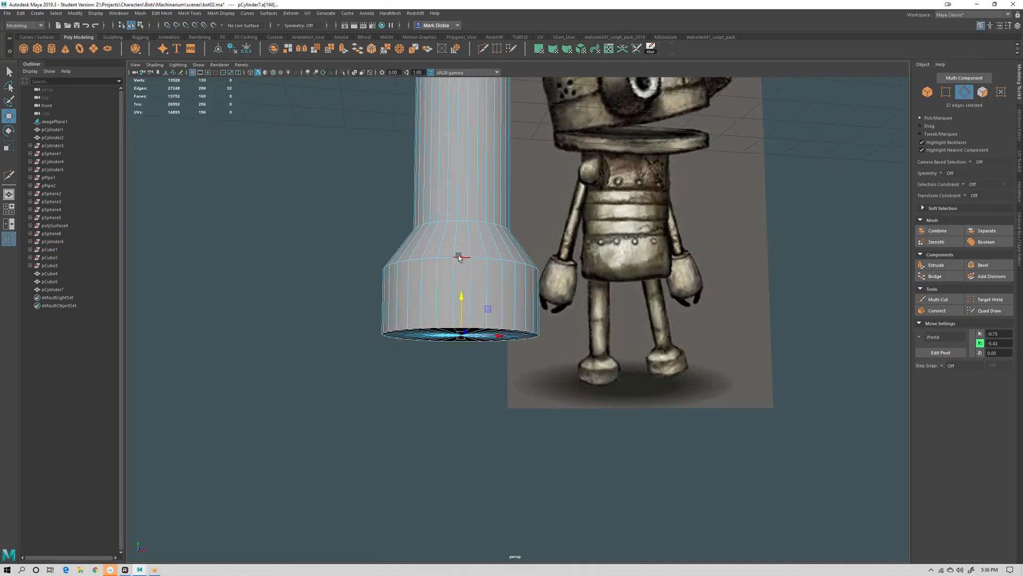
left_click(464, 220, "shift")
left_click_drag(551, 353, 469, 449, "alt")
scroll(546, 366, "down", 8)
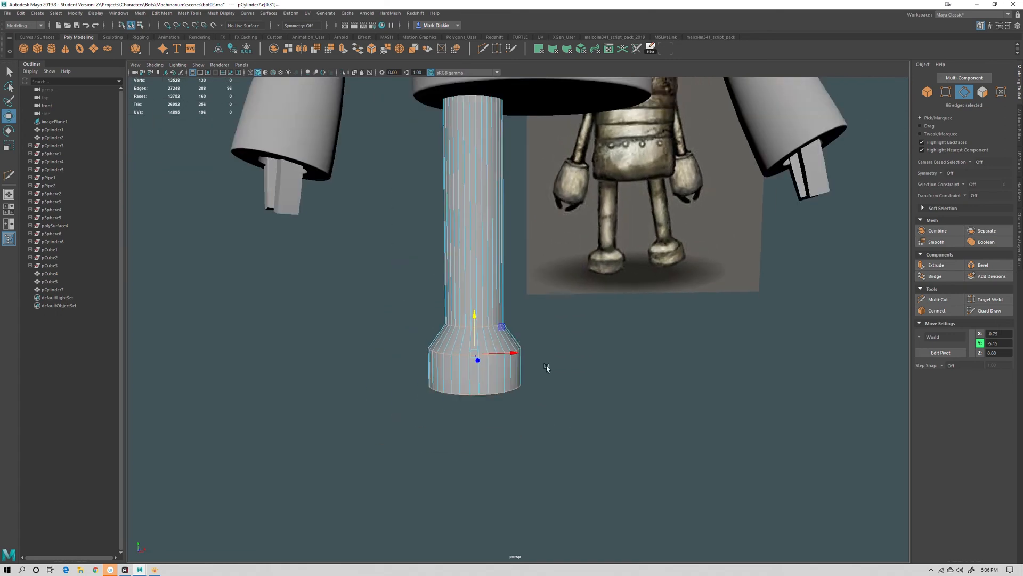
middle_click_drag(538, 240, 503, 383, "alt")
scroll(555, 352, "up", 4)
scroll(554, 352, "up", 3)
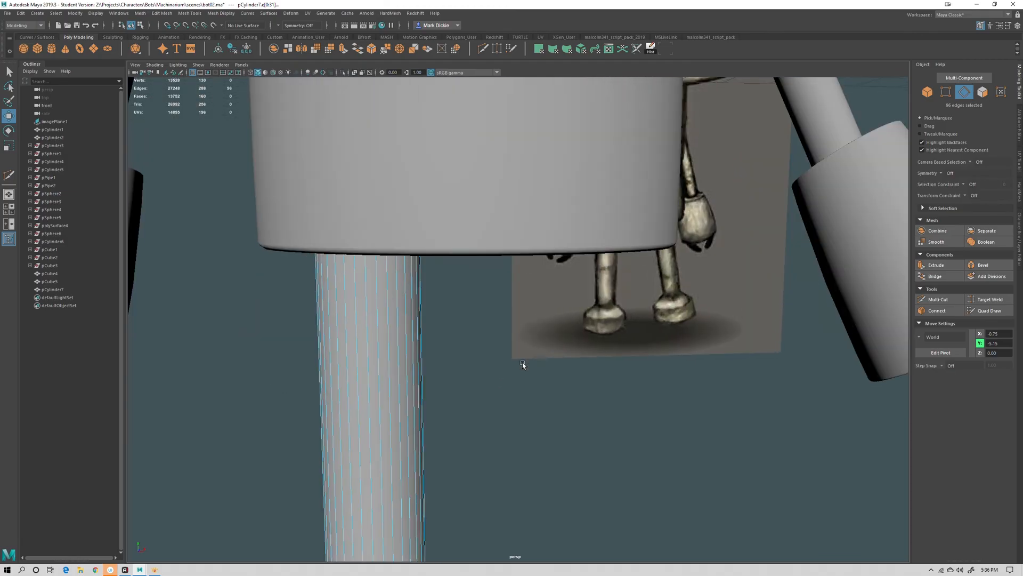
key("4")
left_click_drag(511, 359, 435, 343, "alt")
scroll(435, 343, "up", 3)
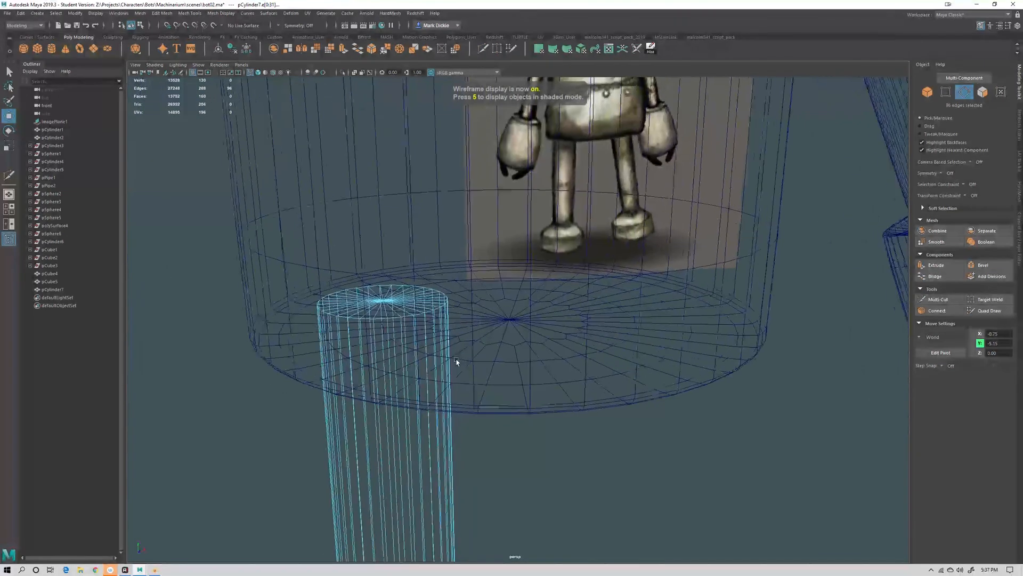
double_click(373, 318, "shift")
scroll(541, 363, "down", 5)
middle_click_drag(540, 363, 540, 359, "alt")
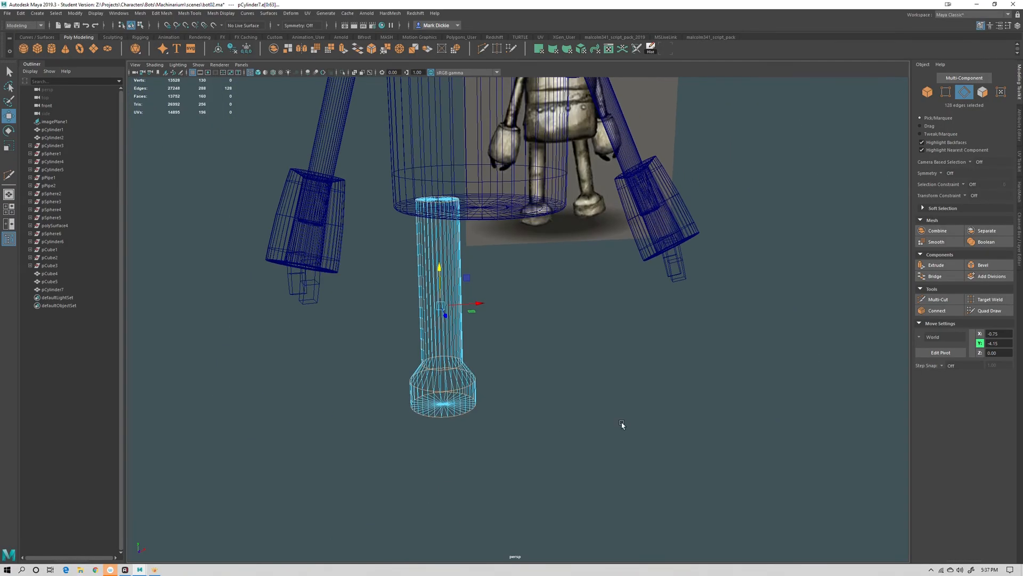
Bevel the selected leg edges with a fraction of about 0.19 and 2 segments
left_click(984, 265)
right_click_drag(589, 333, 771, 347, "alt")
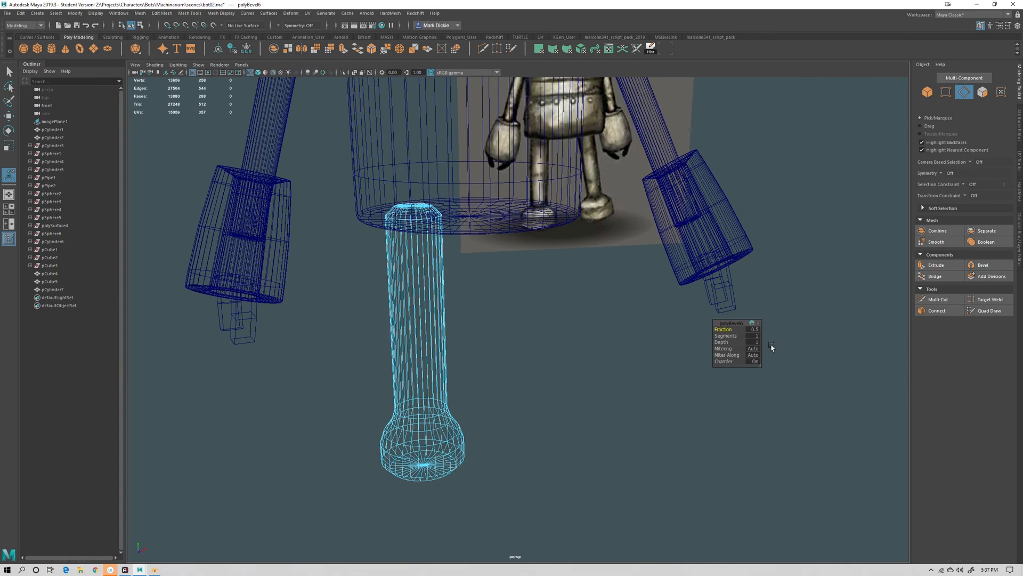
left_click_drag(726, 336, 710, 326)
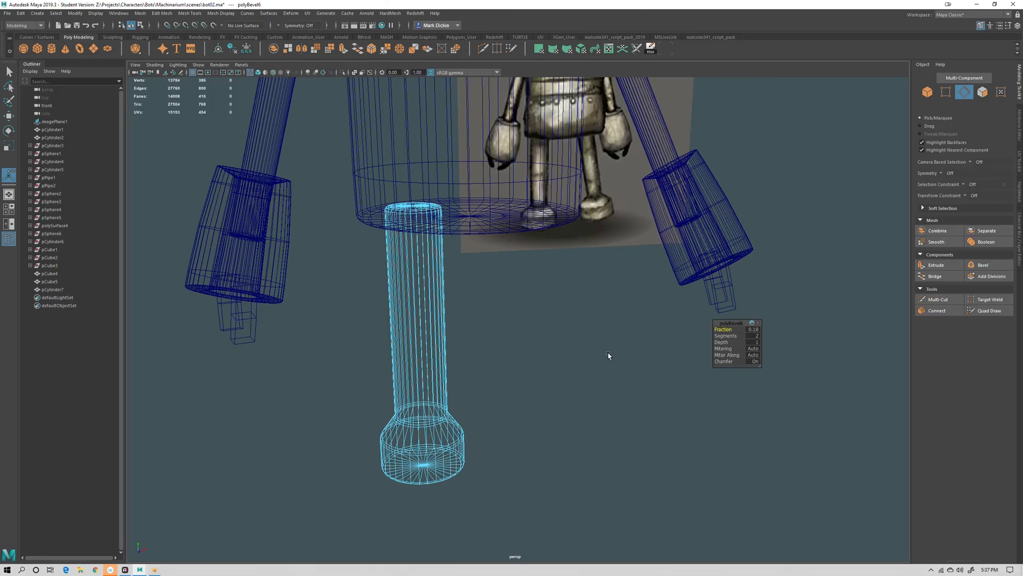
mouse_move(608, 355)
left_mouse_down("alt")
mouse_move(568, 421)
mouse_move(544, 427)
mouse_move(572, 439)
mouse_move(537, 430)
left_mouse_up("alt")
key("5")
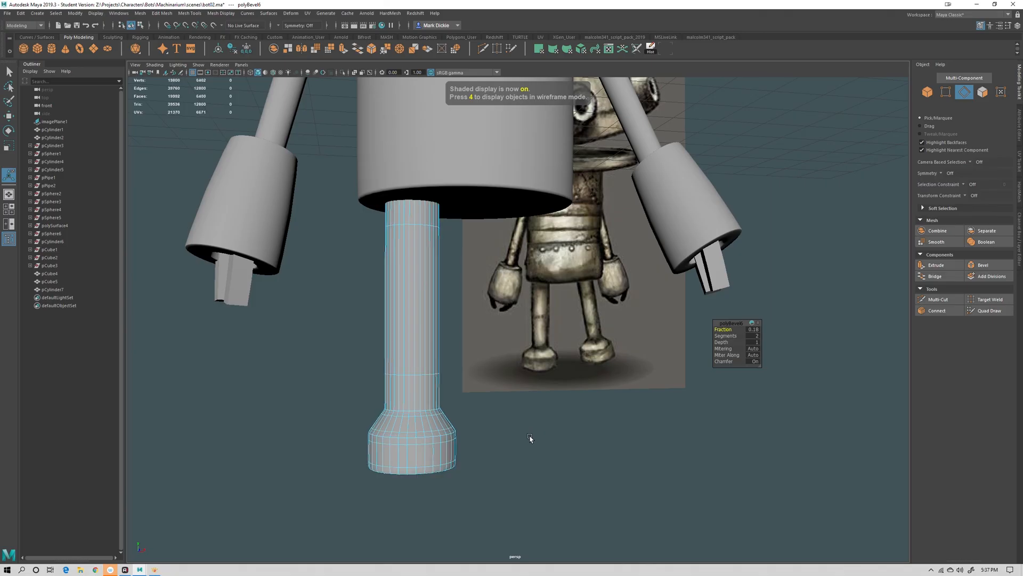
key("3")
key("1")
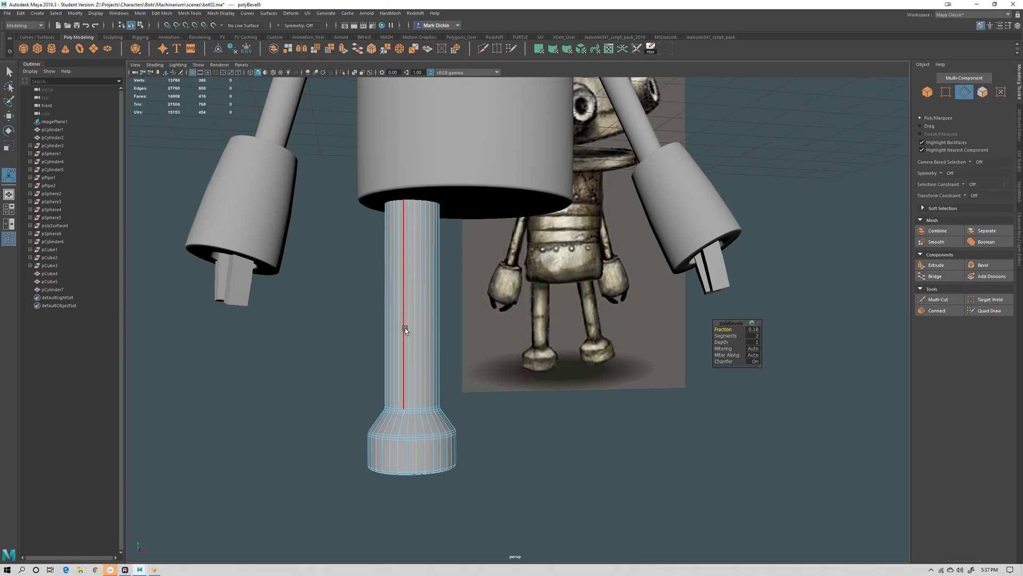
Smooth the whole leg cylinder
right_click_drag(405, 328, 437, 320)
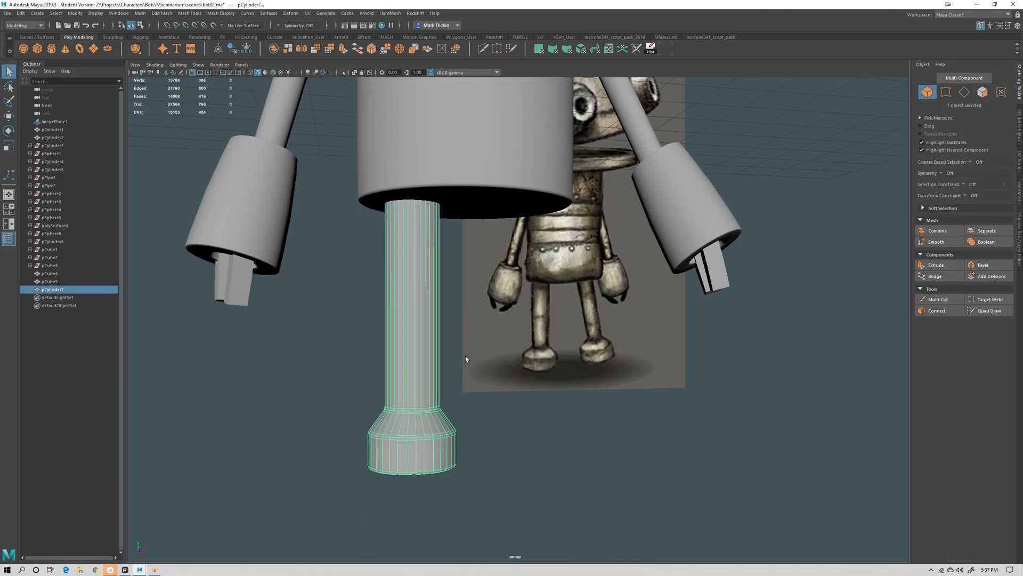
left_click(971, 276)
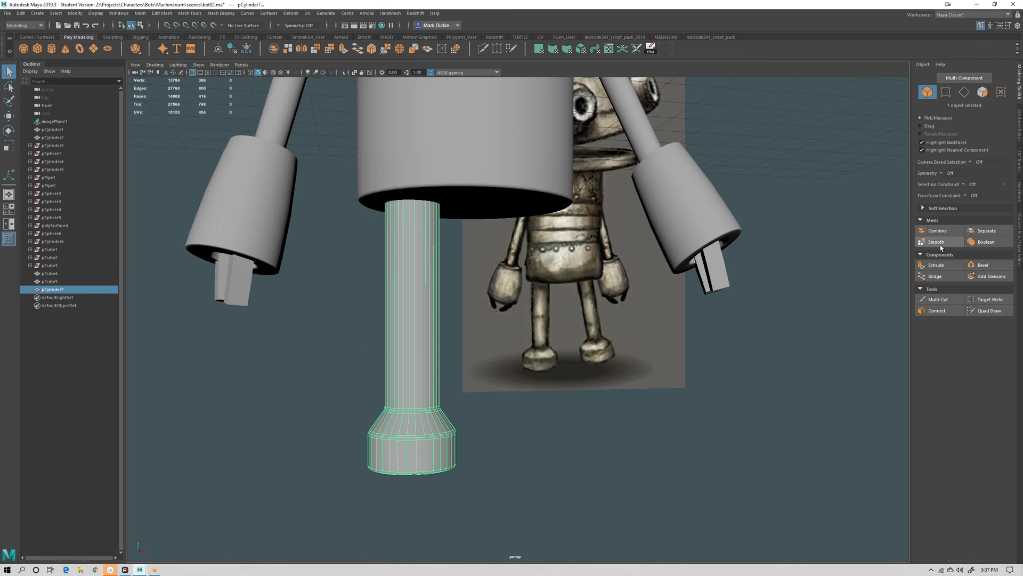
left_click(785, 379)
right_click_drag(785, 379, 631, 432, "alt")
left_click_drag(631, 432, 589, 426, "alt")
Duplicate the leg and move the copy across to the body's other side
left_click(441, 347)
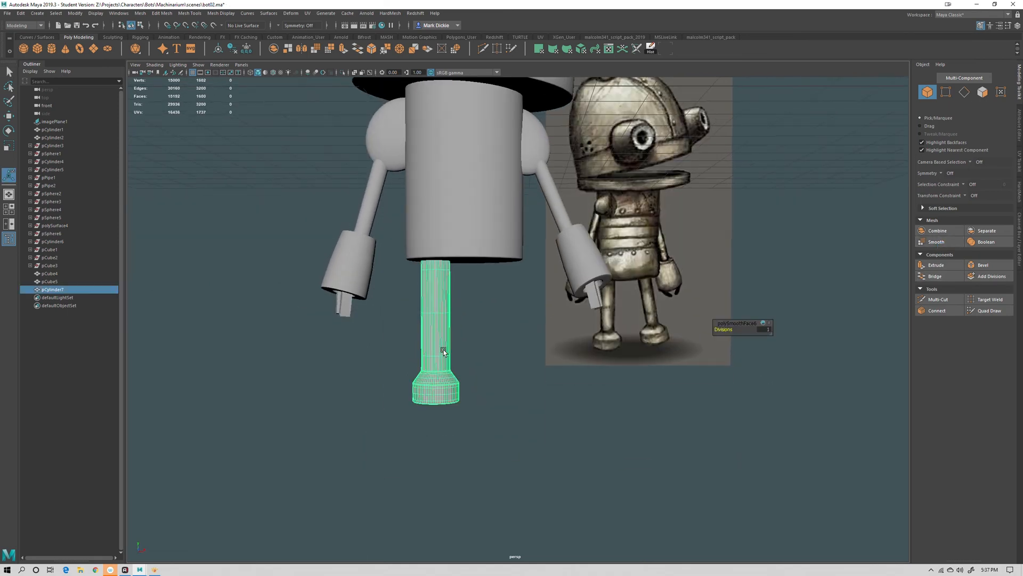
key("w")
key("ctrl+d")
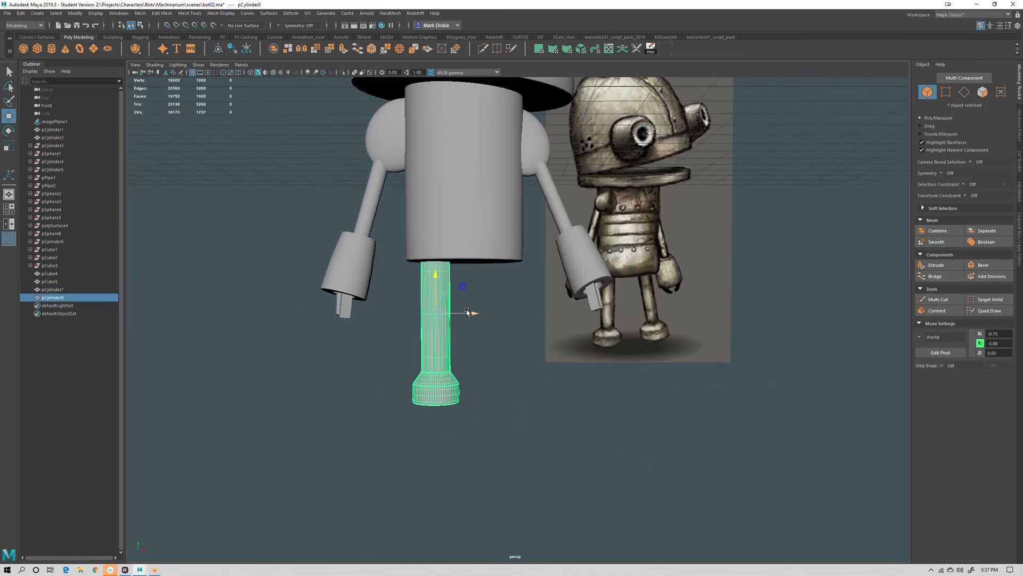
left_click_drag(468, 313, 524, 292)
key("e")
key("w")
scroll(586, 370, "down", 1)
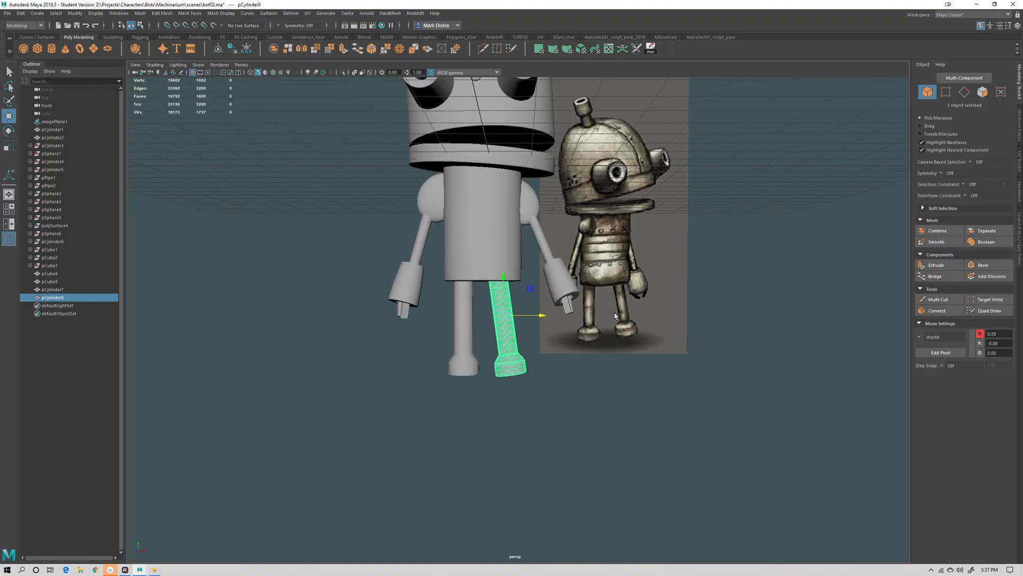
Inspect the two-legged robot block-out from several angles
left_click_drag(587, 418, 514, 399, "alt")
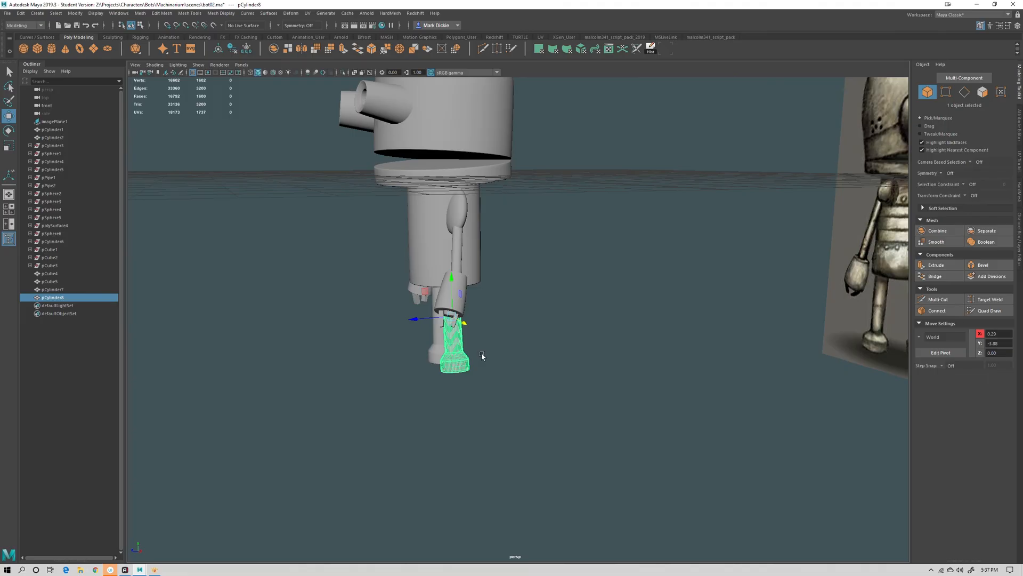
key("e")
left_click_drag(473, 337, 462, 331, "alt")
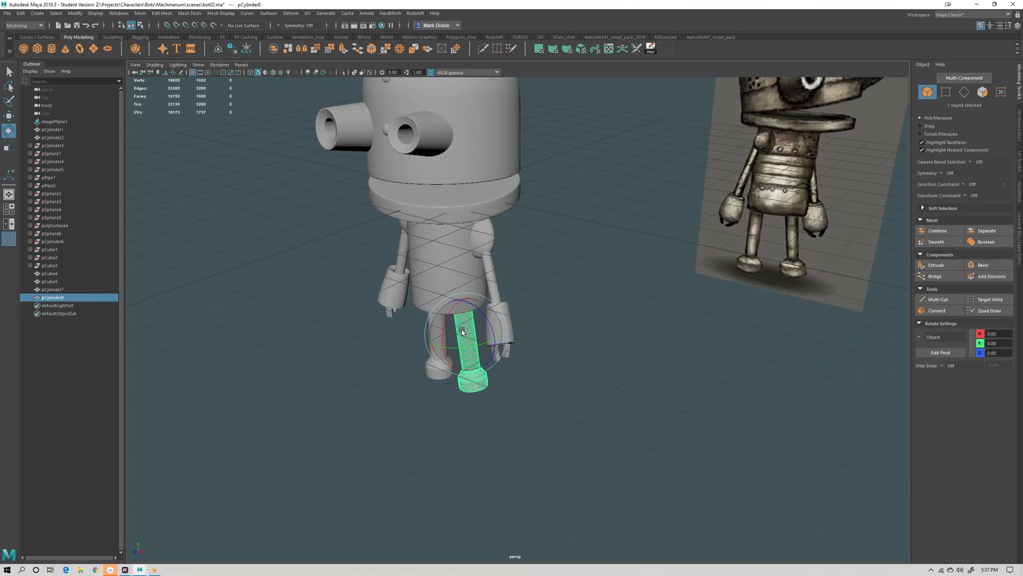
left_click(522, 378)
right_click_drag(569, 388, 514, 406, "alt")
key("w")
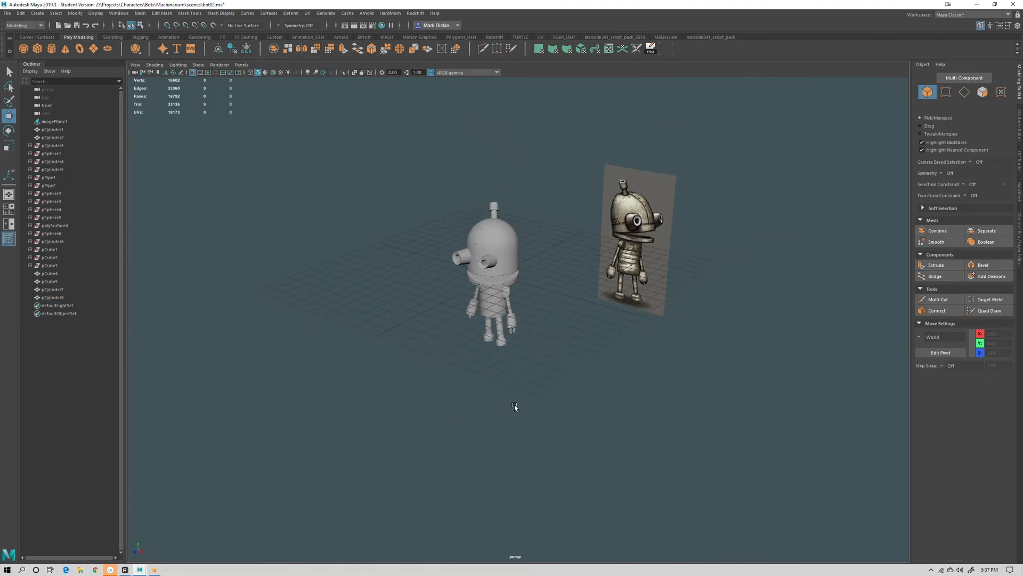
left_click_drag(514, 405, 592, 393, "alt")
right_click_drag(592, 393, 676, 343, "alt")
middle_click_drag(675, 342, 643, 401, "alt")
left_click_drag(643, 401, 603, 405, "alt")
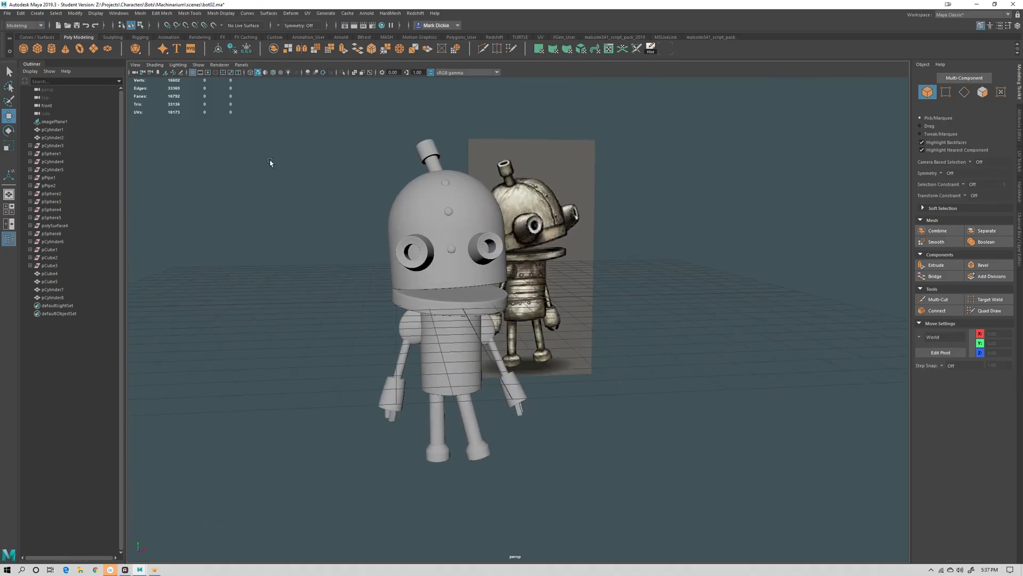
Duplicate one of the head's rivets and move the copy down onto the body
left_click(192, 73)
left_click_drag(490, 165, 525, 205, "alt")
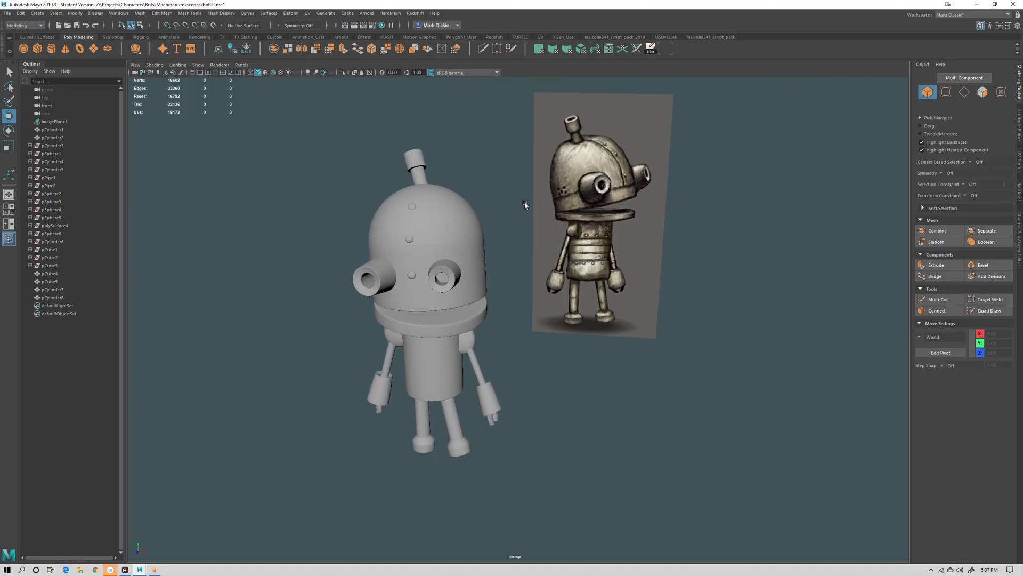
left_click_drag(494, 300, 429, 261, "alt")
left_click(460, 296)
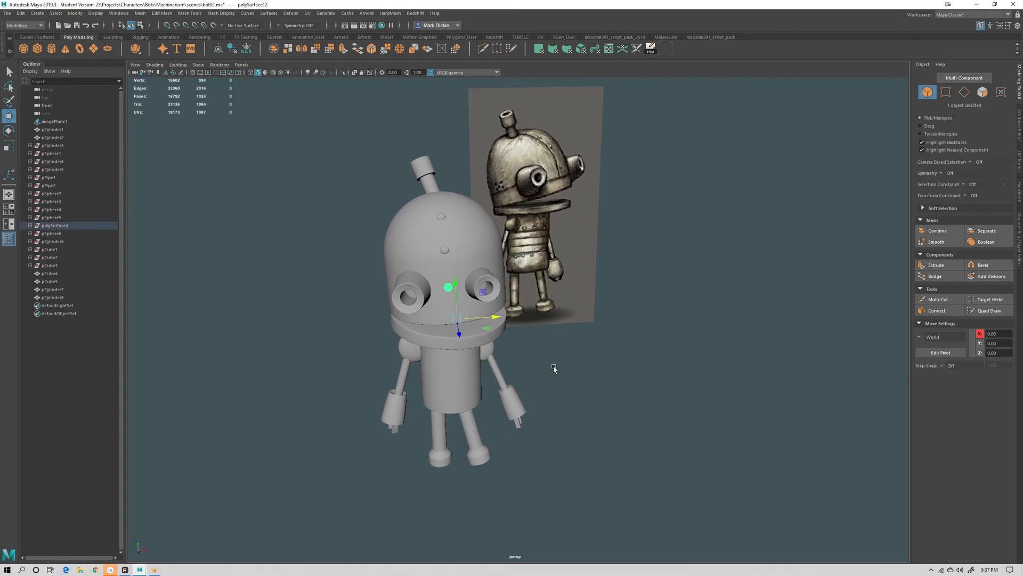
left_click_drag(554, 369, 489, 297, "alt")
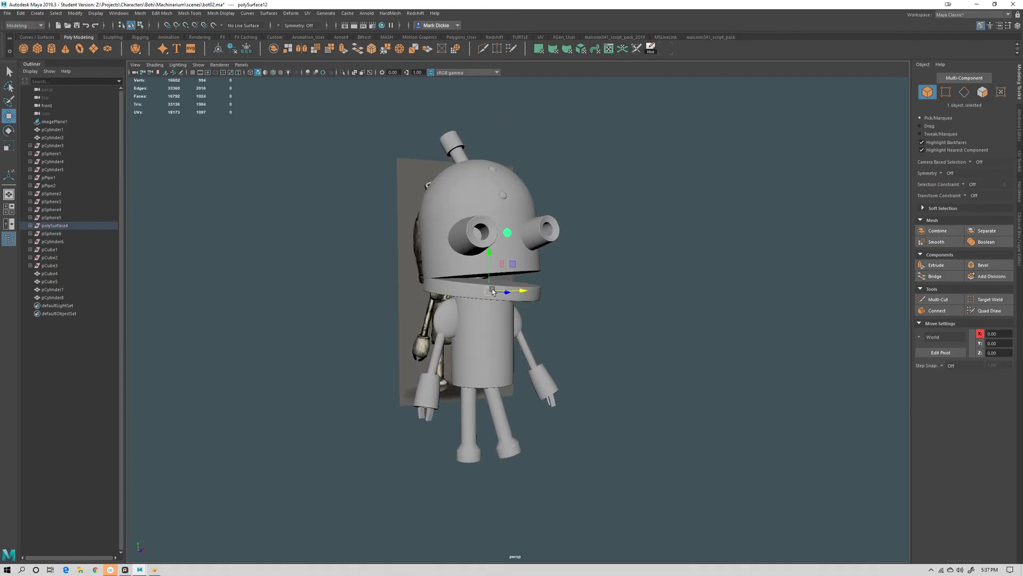
left_click(218, 50)
left_click(486, 293)
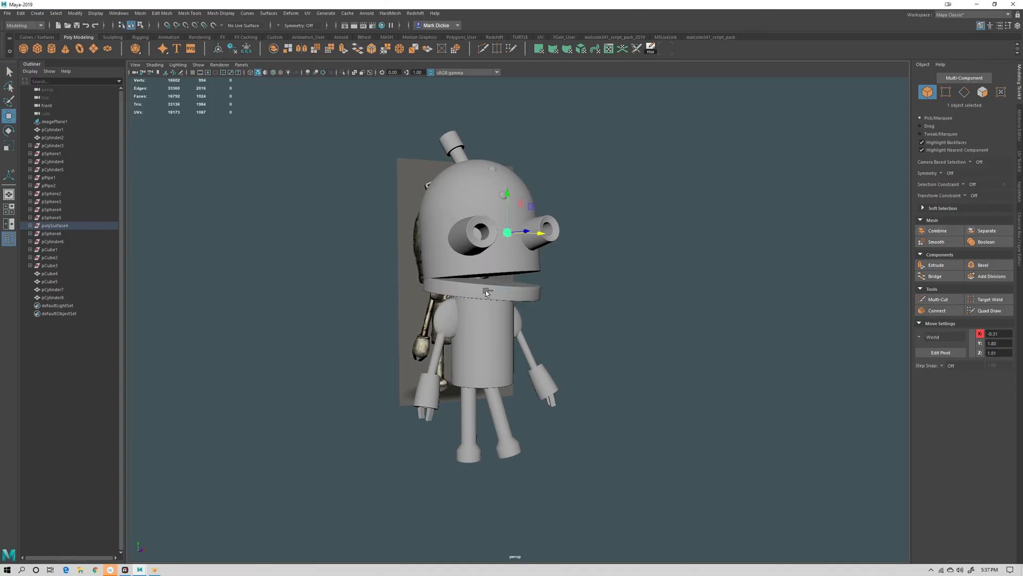
key("ctrl+d")
left_click_drag(507, 197, 508, 283)
left_click_drag(632, 304, 579, 321, "alt")
key("space")
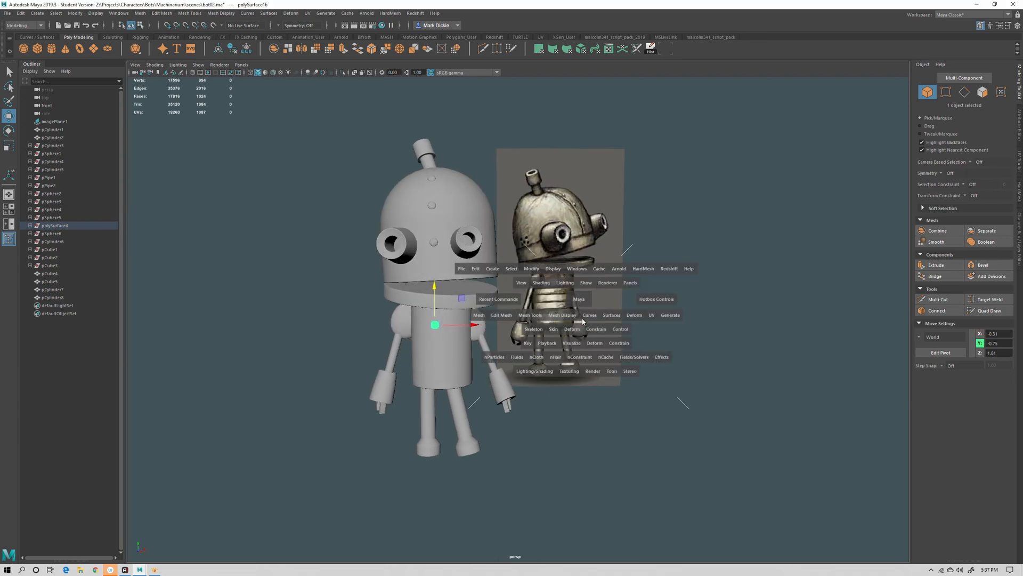
Position the rivet copy on the upper front of the body in the front view
scroll(542, 321, "up", 6)
middle_click_drag(542, 321, 549, 371, "alt")
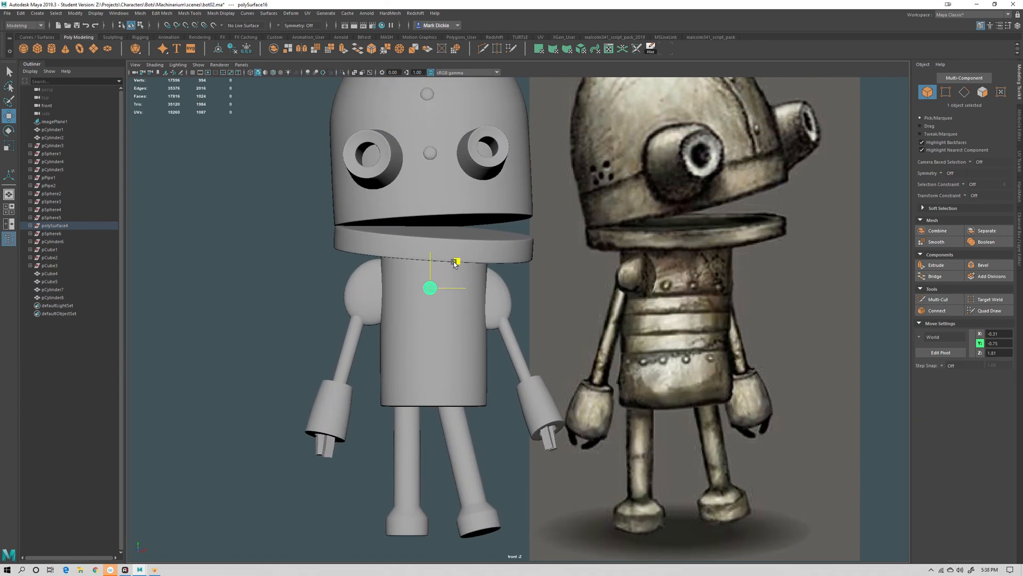
left_click_drag(466, 272, 462, 272)
key("space")
left_click_drag(496, 319, 496, 297)
left_click_drag(471, 331, 541, 339, "alt")
key("f")
right_click_drag(697, 381, 442, 288, "alt")
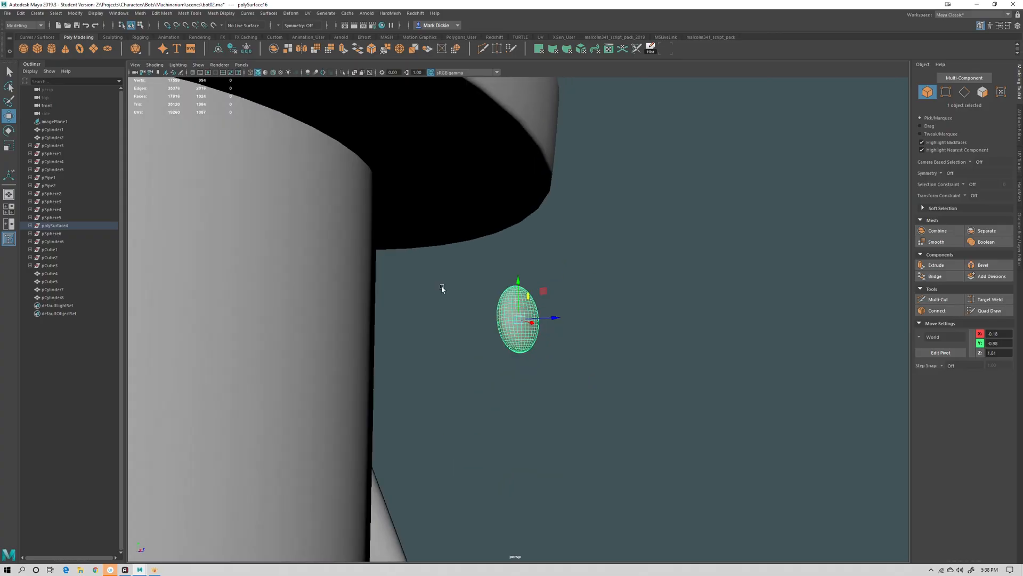
left_click_drag(442, 288, 376, 324, "alt")
left_click_drag(493, 345, 437, 363, "alt")
key("space")
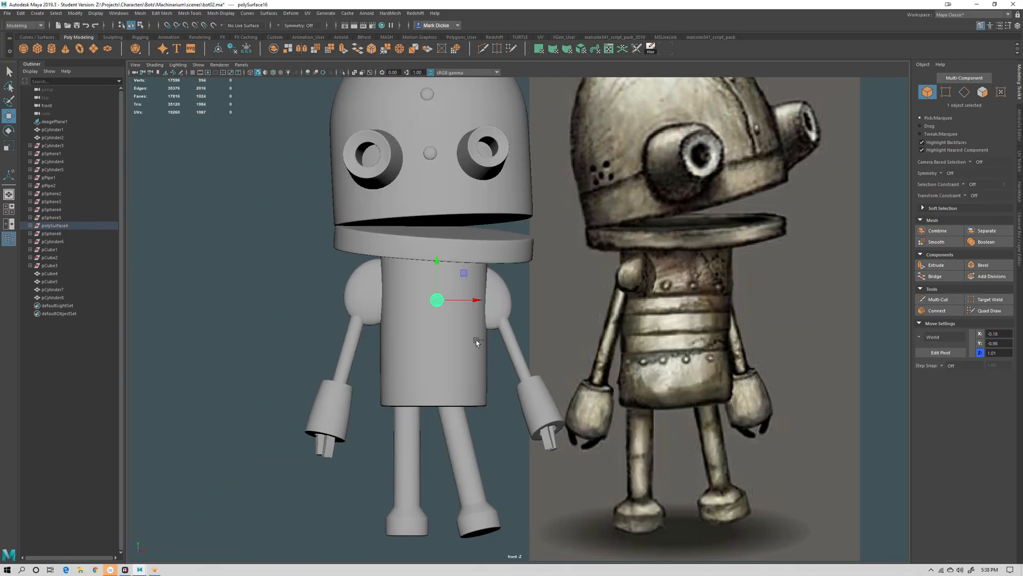
left_click_drag(472, 302, 496, 301)
Duplicate the body rivet and move the copy towards the side of the body
key("ctrl+d")
key("space")
left_click_drag(502, 336, 369, 377, "alt")
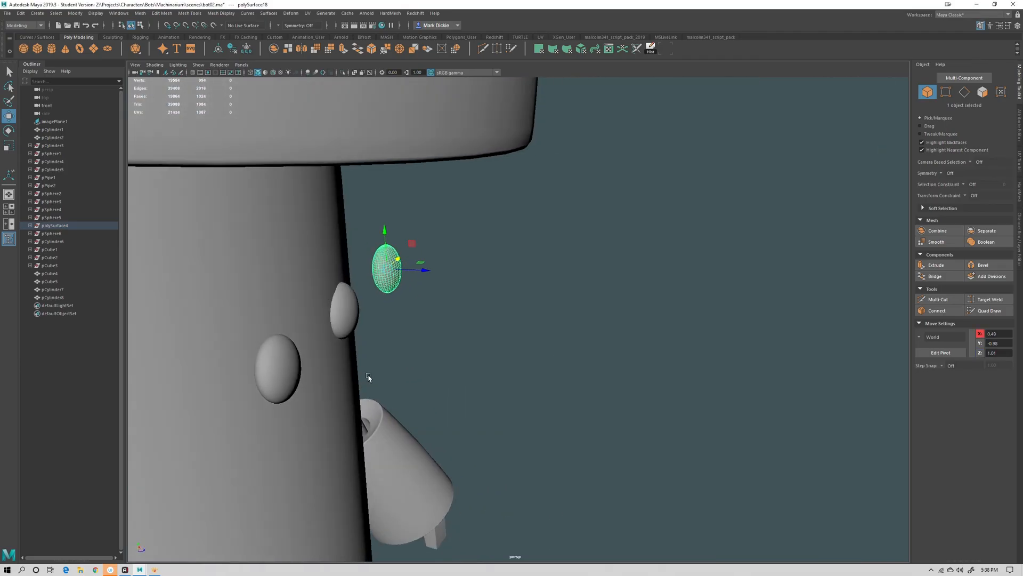
left_click(301, 366, "shift")
left_click_drag(283, 365, 370, 411, "alt")
left_click(501, 416)
left_click(358, 395)
key("e")
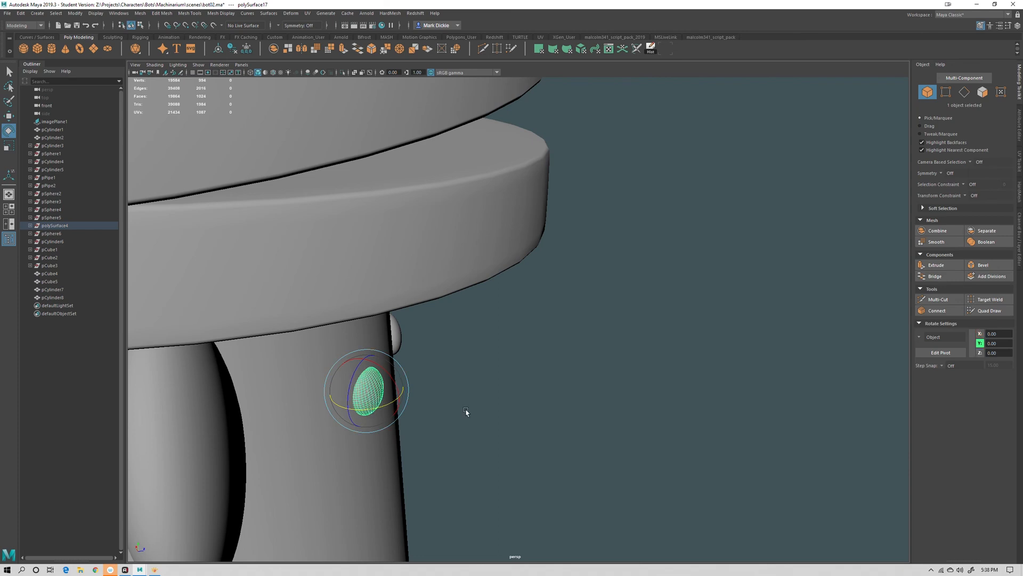
Rotate and move the side rivet so it sits flush against the curved body
left_click(466, 411)
left_click_drag(465, 411, 610, 401, "alt")
right_click_drag(611, 400, 554, 403, "alt")
left_click_drag(555, 403, 469, 410, "alt")
mouse_move(581, 373)
middle_mouse_down("alt")
mouse_move(714, 341)
mouse_move(592, 376)
middle_mouse_up("alt")
right_click_drag(591, 375, 654, 364, "alt")
left_click(589, 408)
left_click_drag(661, 440, 556, 415, "alt")
key("w")
left_click_drag(578, 419, 553, 432, "alt")
key("e")
key("w")
left_click(445, 411)
left_click_drag(445, 412, 542, 429, "alt")
Combine the three rivets across the upper body into one object
left_click(433, 345)
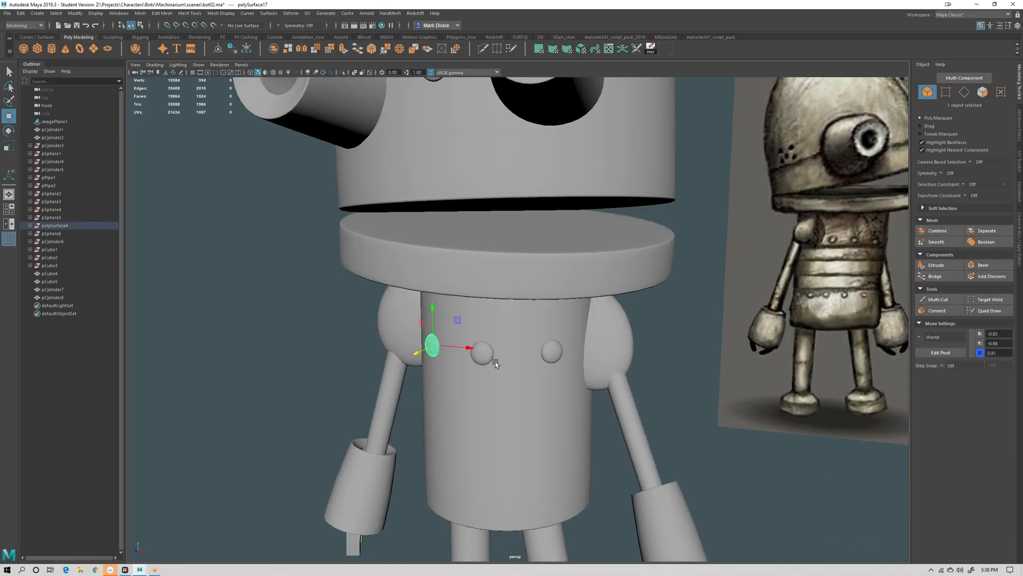
left_click(483, 353, "shift")
left_click(557, 350, "shift")
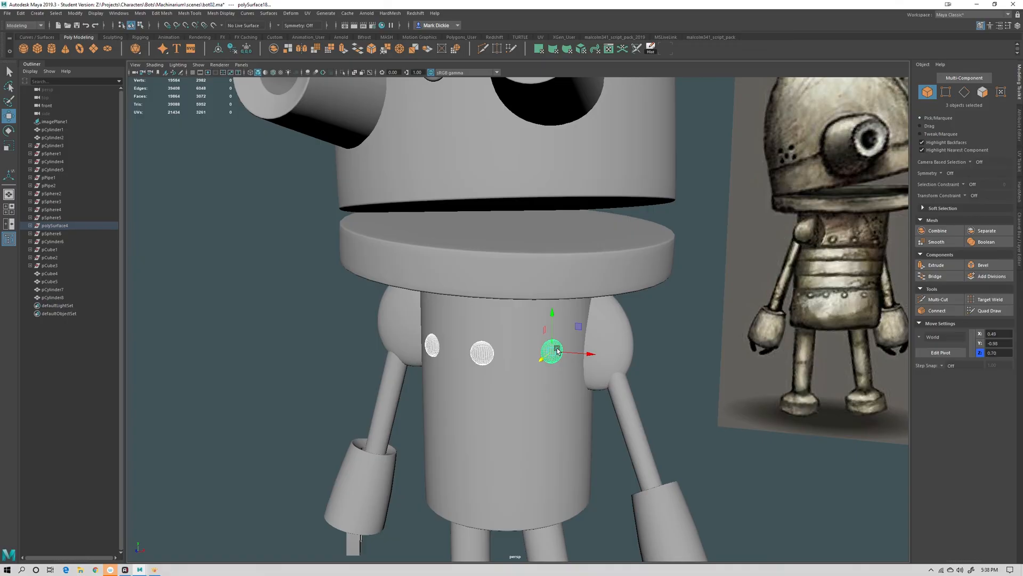
left_click(926, 234)
Duplicate the combined rivet row and move the copy down to the lower part of the body
scroll(565, 357, "down", 5)
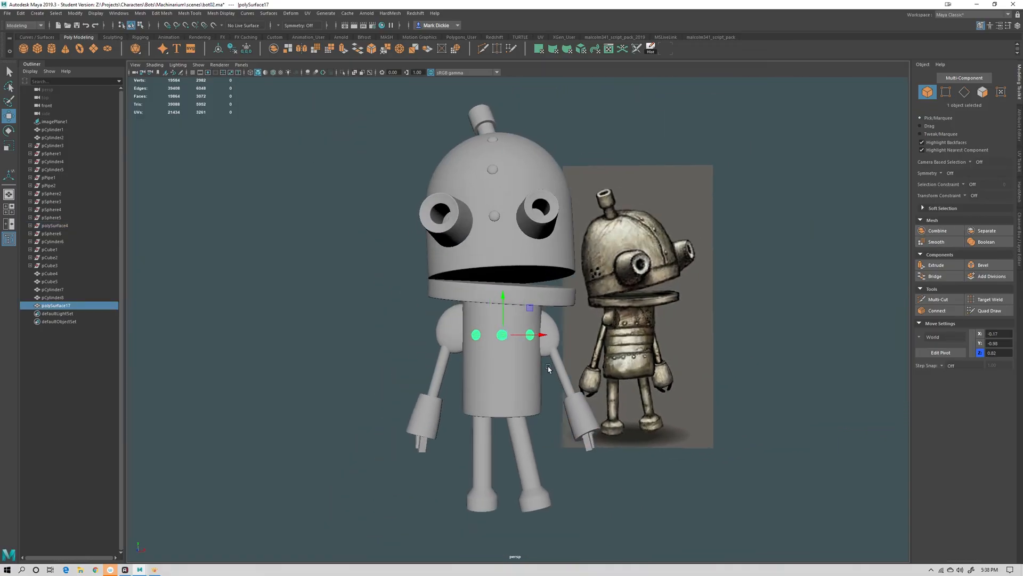
key("ctrl+d")
left_click_drag(503, 296, 504, 341)
left_click(641, 444)
scroll(641, 449, "up", 5)
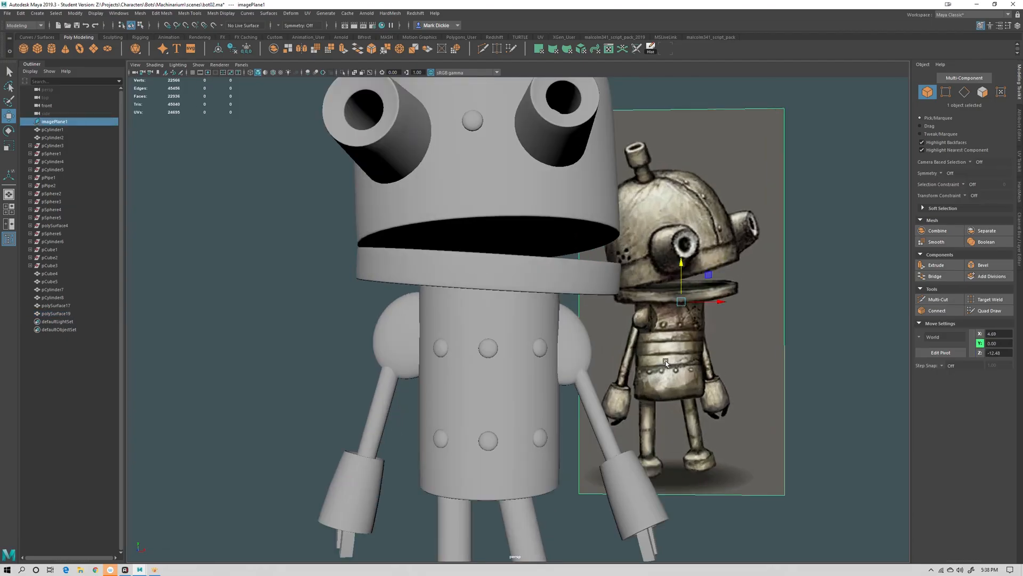
left_click(831, 379)
Insert three horizontal edge loops around the middle of the body cylinder with Multi-Cut
left_click(453, 341)
right_click_drag(450, 337, 442, 315)
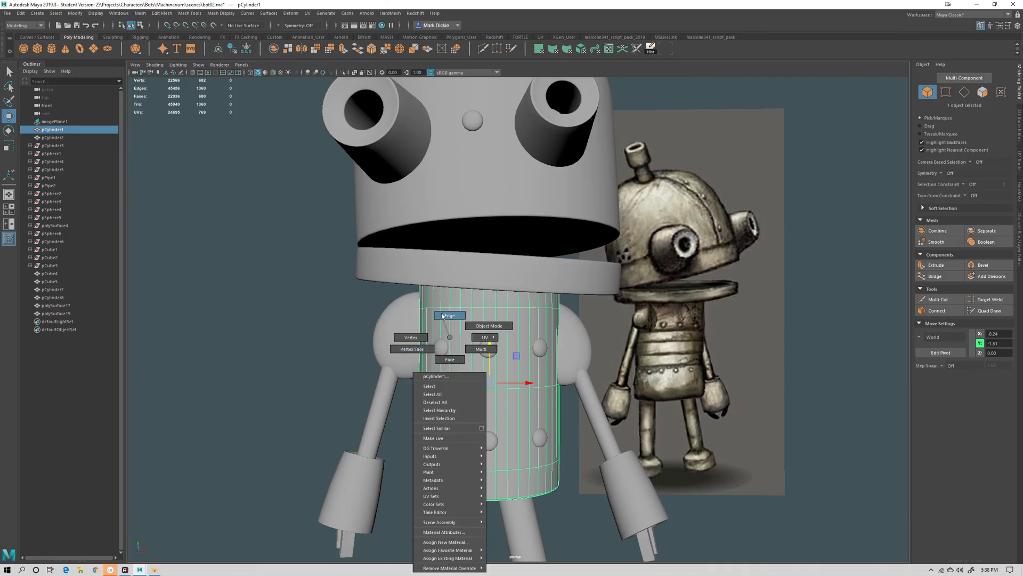
double_click(480, 386)
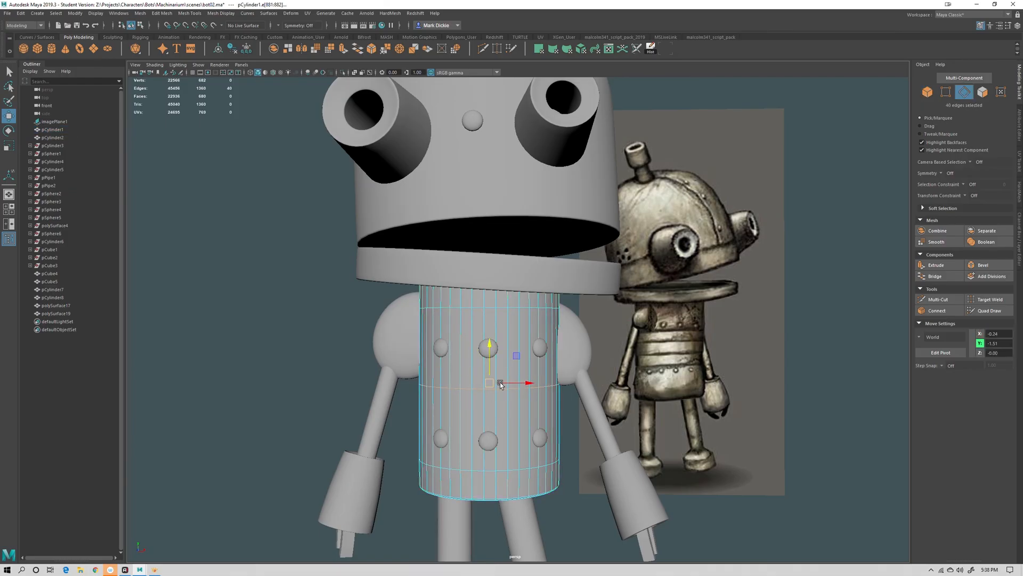
left_click(939, 299)
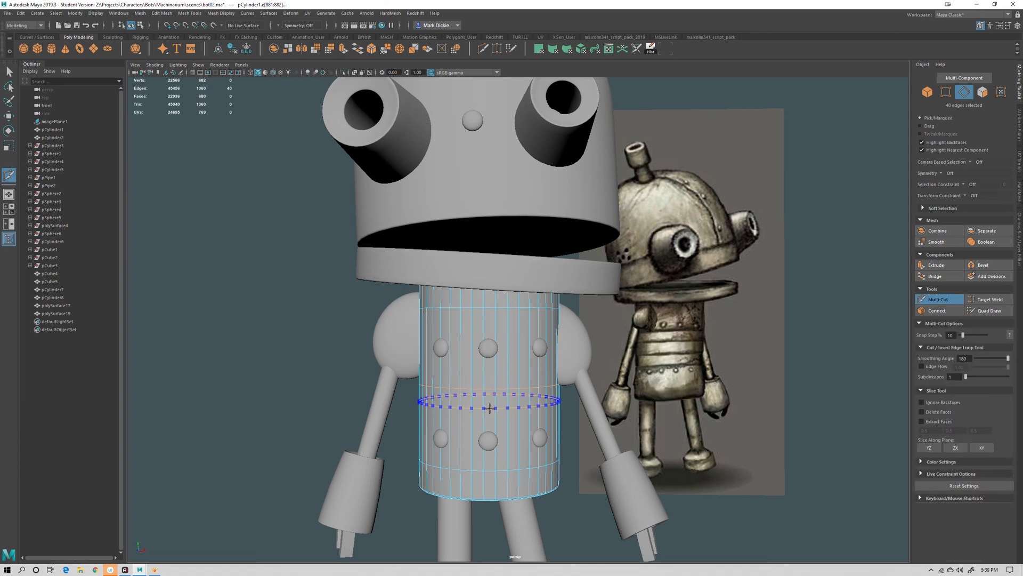
left_click(490, 406, "ctrl")
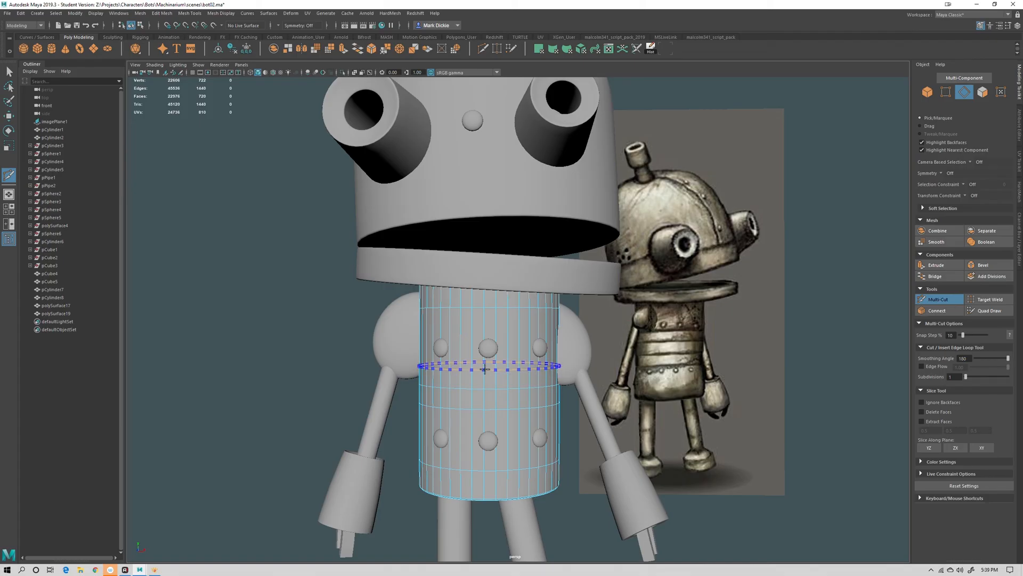
left_click(485, 368, "ctrl")
left_click(484, 417, "ctrl")
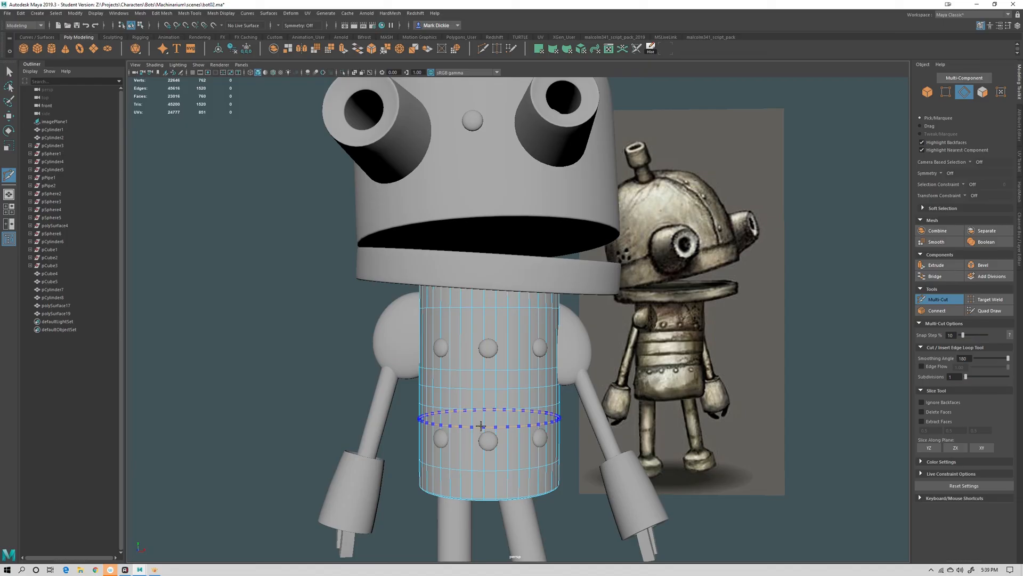
key("q")
Select the upper face loop of the body and extrude it outward into a band
right_click(510, 337)
right_click_drag(511, 337, 511, 323)
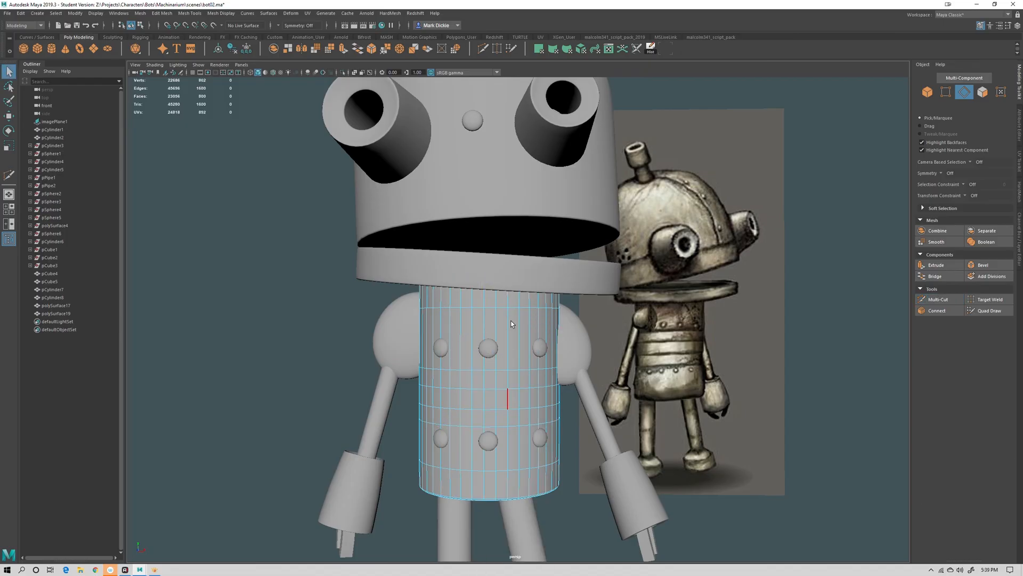
double_click(467, 409)
right_click_drag(484, 347, 484, 366)
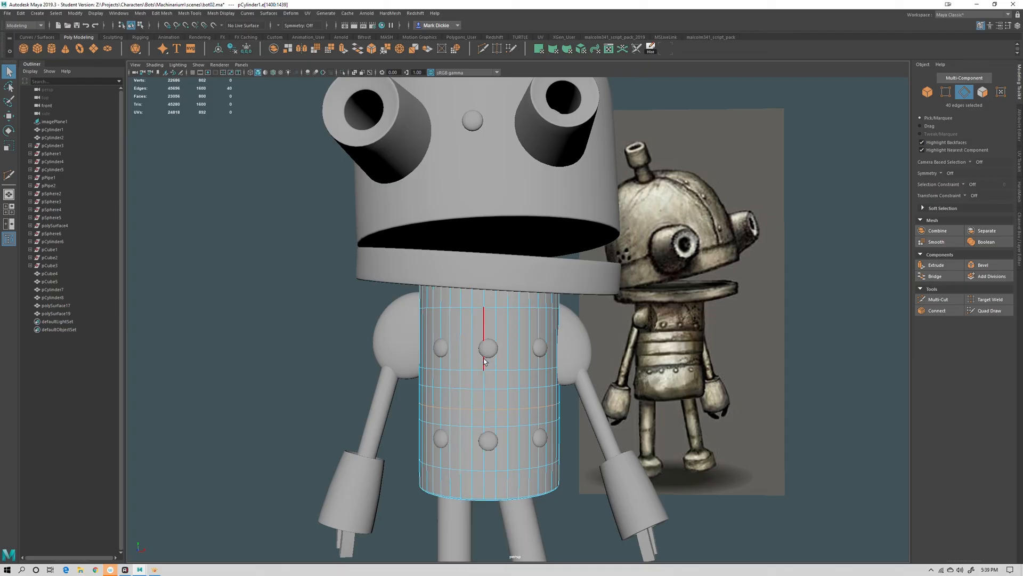
left_click(465, 400)
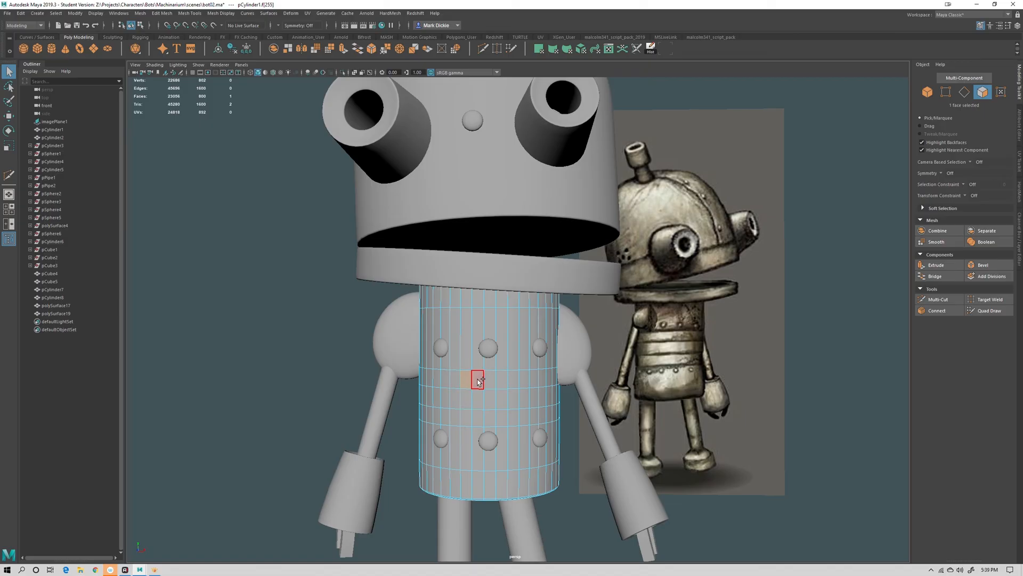
double_click(478, 381)
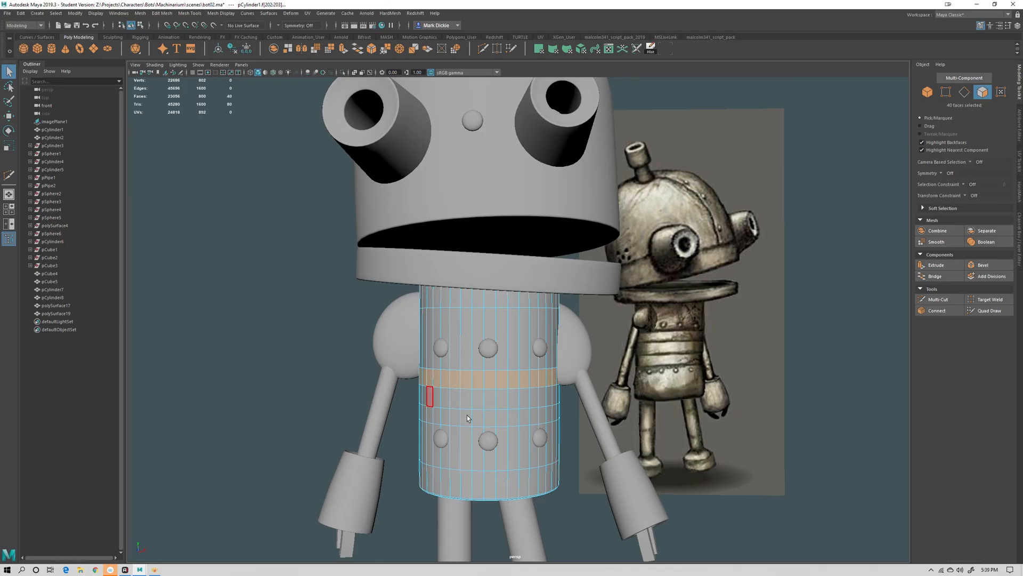
left_click_drag(468, 418, 747, 363, "alt")
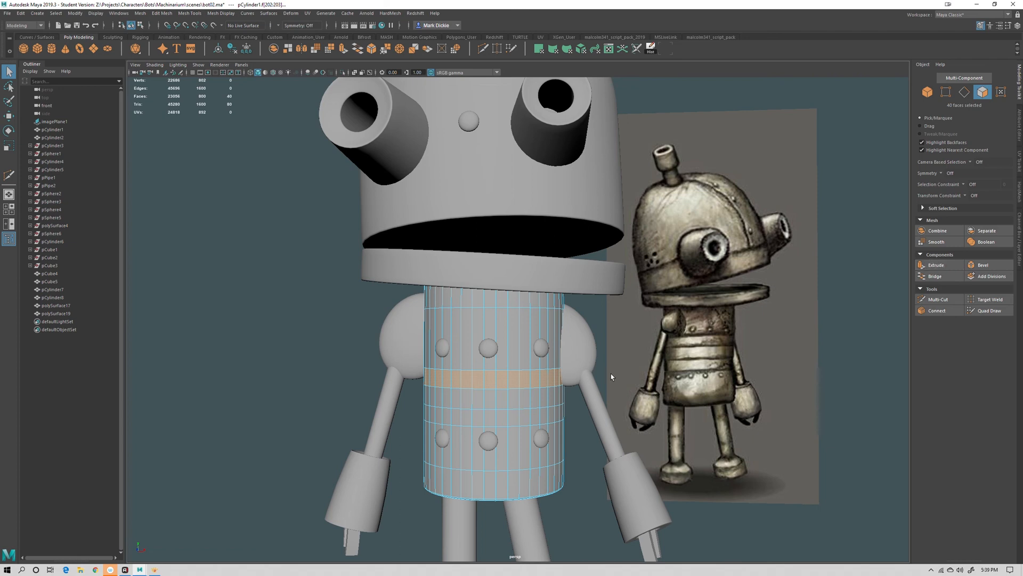
left_click_drag(750, 403, 770, 395, "alt")
left_click(938, 266)
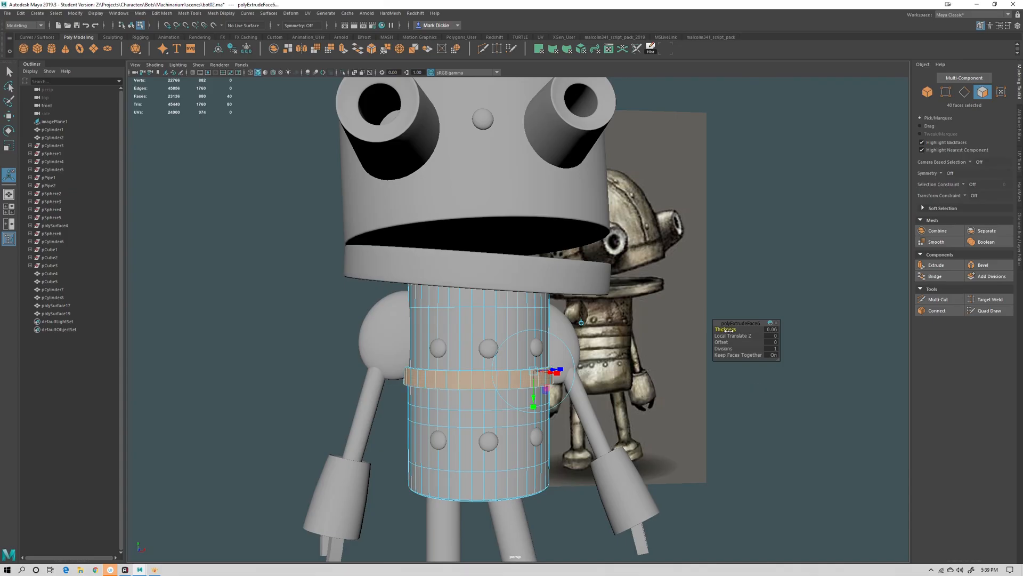
left_click_drag(724, 329, 724, 326)
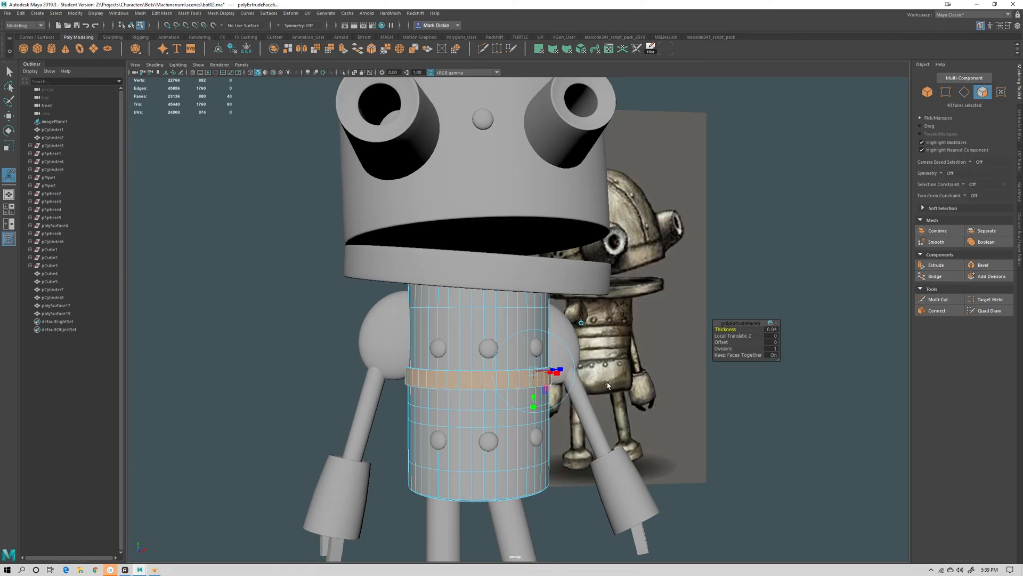
Select the lower face loop and extrude it outward into a second band
left_click(453, 417)
double_click(467, 417)
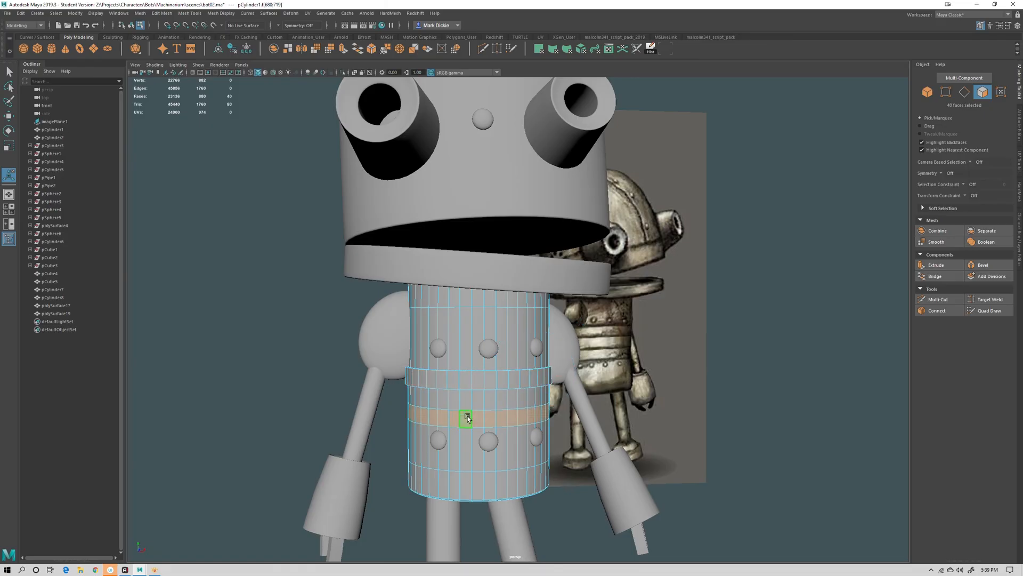
left_click(932, 265)
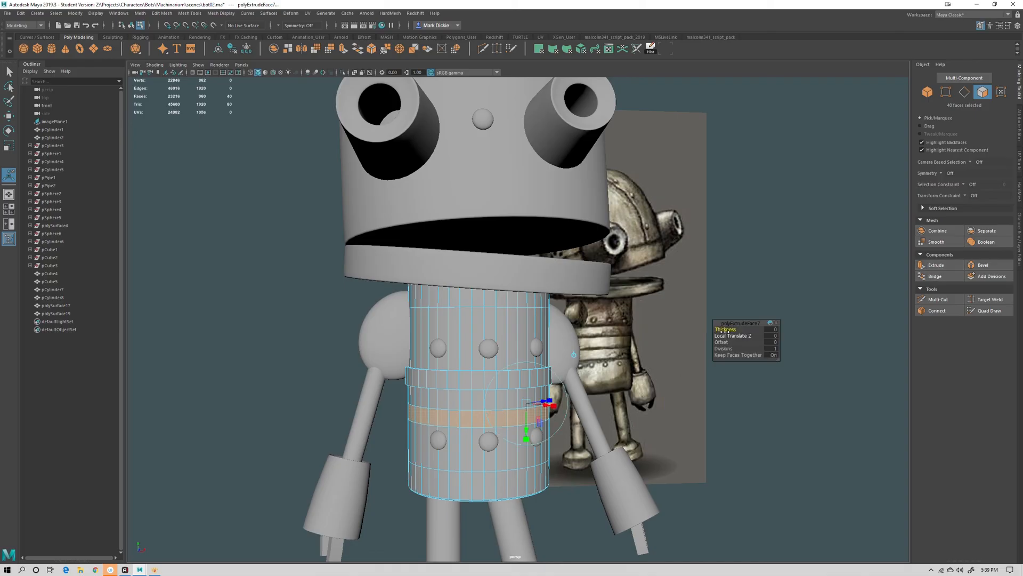
left_click_drag(721, 329, 724, 328)
left_click(769, 430)
mouse_move(768, 431)
left_mouse_down("alt")
mouse_move(731, 436)
mouse_move(629, 405)
mouse_move(773, 435)
left_mouse_up("alt")
Select the edge loops of both body bands and bevel them with a small fraction
right_click_drag(470, 337, 470, 315)
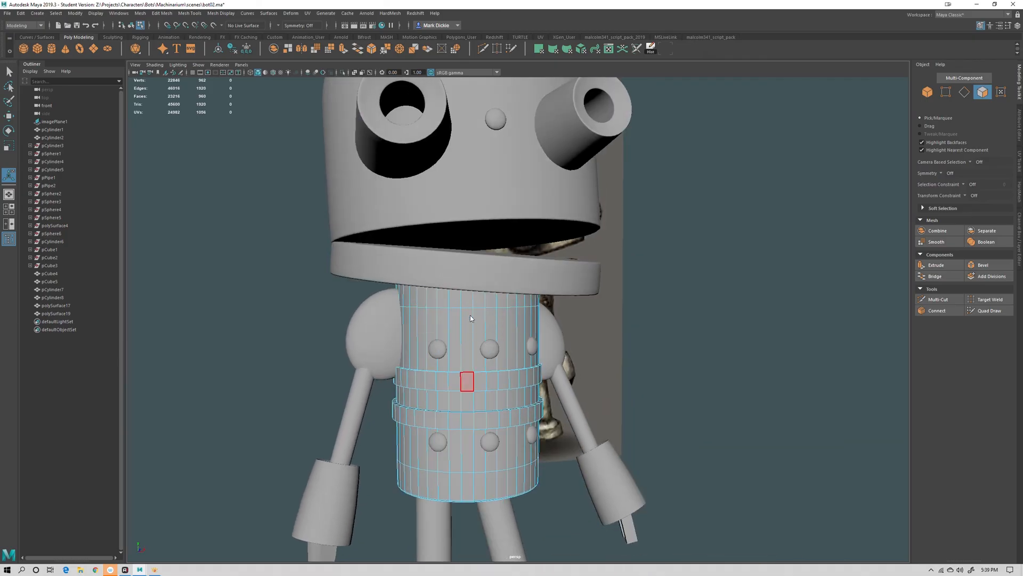
scroll(410, 453, "up", 5)
double_click(408, 430)
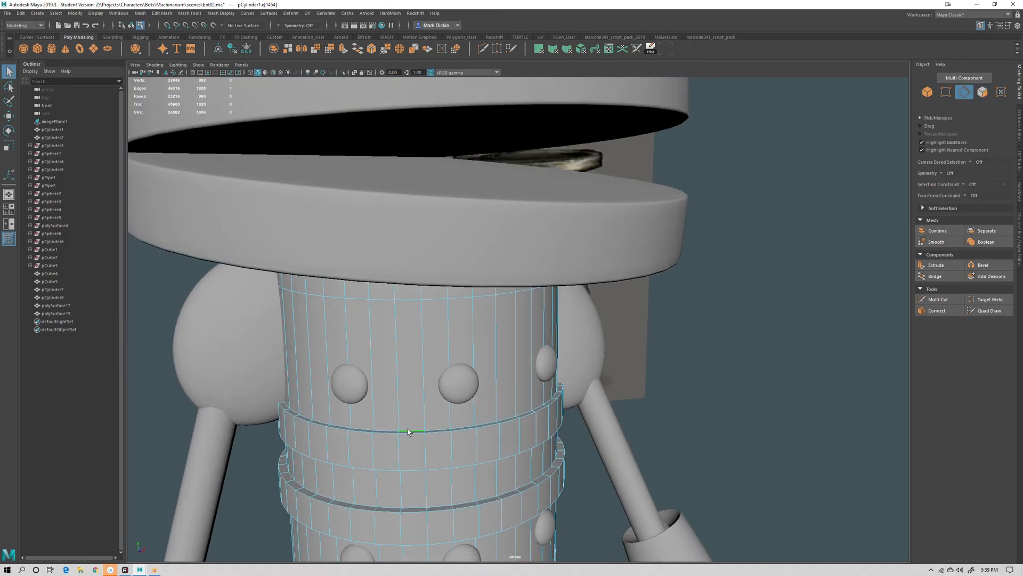
left_click_drag(441, 453, 472, 446, "alt")
double_click(390, 421, "shift")
double_click(381, 458, "shift")
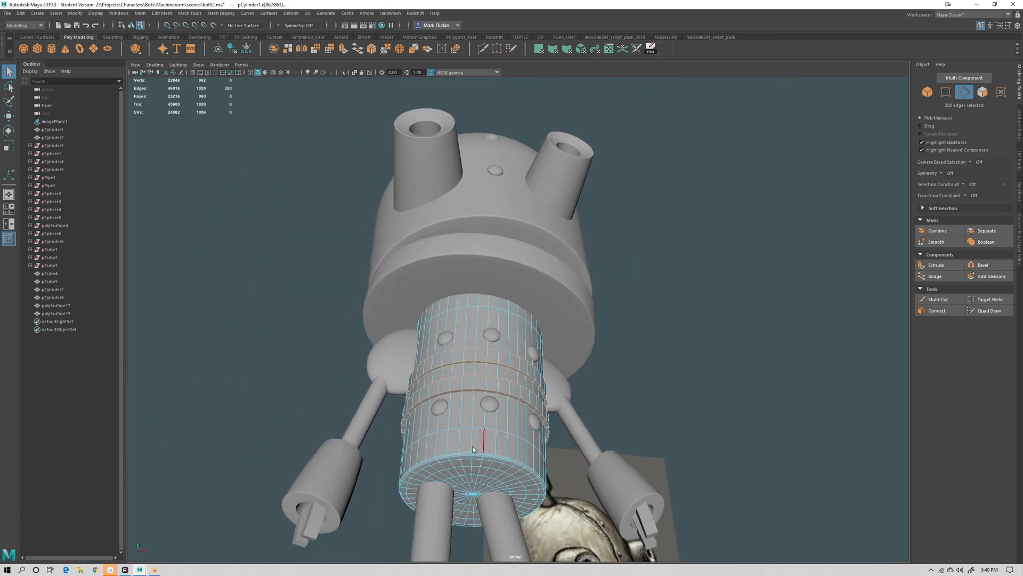
left_click_drag(492, 348, 522, 473, "alt")
right_click_drag(522, 473, 585, 497, "alt")
middle_click_drag(584, 497, 585, 407, "alt")
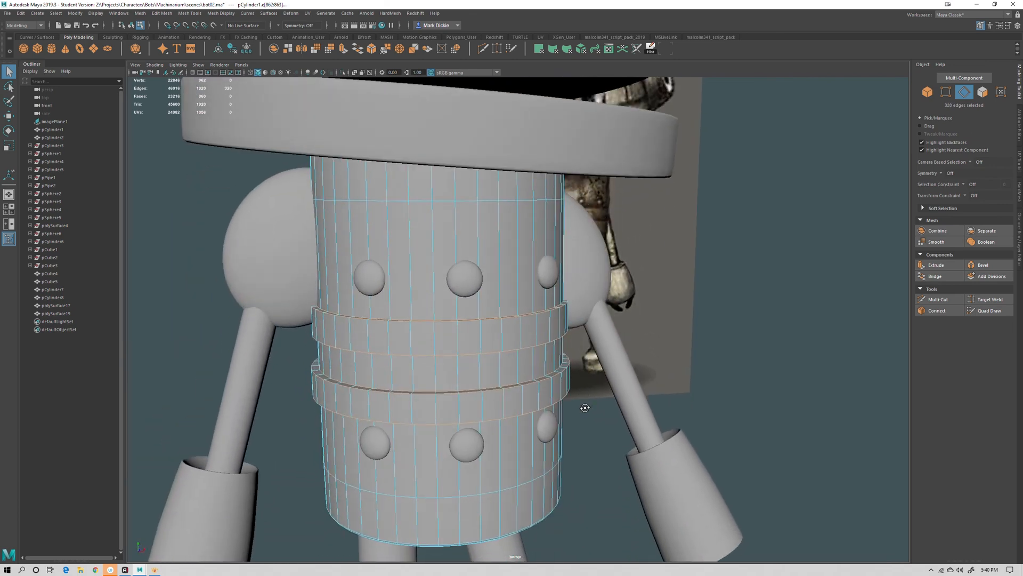
left_click_drag(584, 407, 591, 415, "alt")
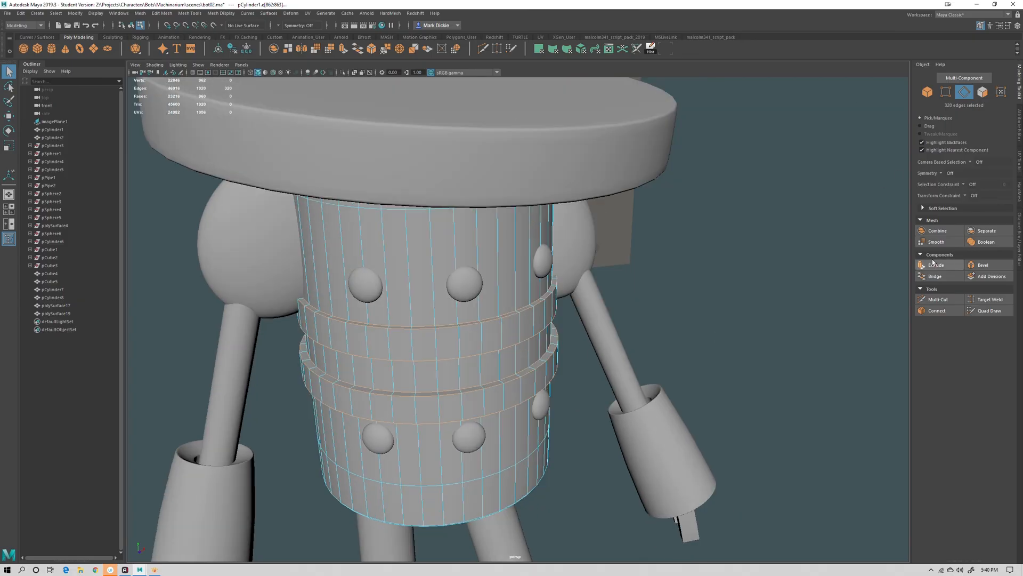
left_click(983, 265)
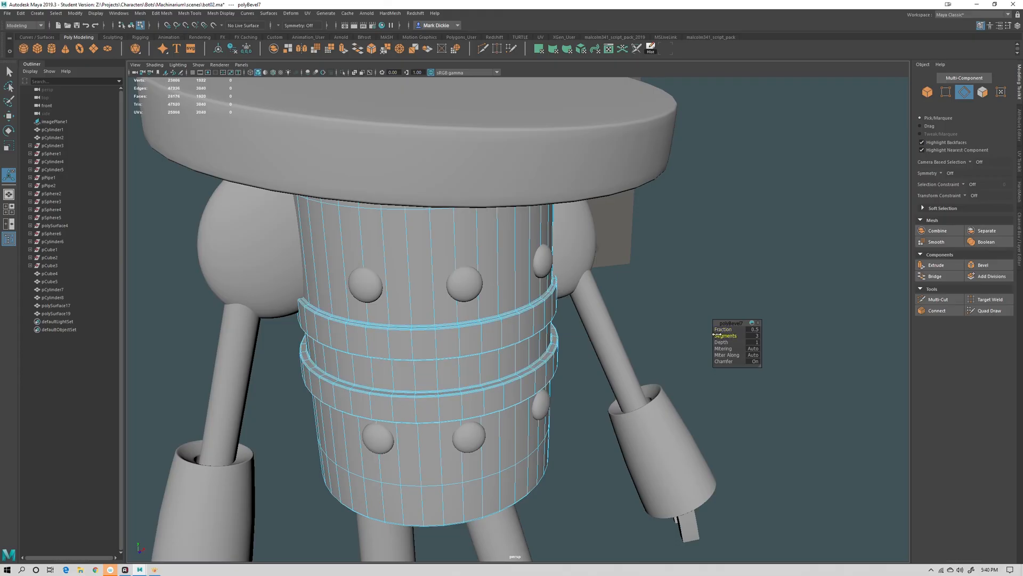
left_click_drag(721, 330, 759, 338)
middle_click_drag(551, 374, 552, 374)
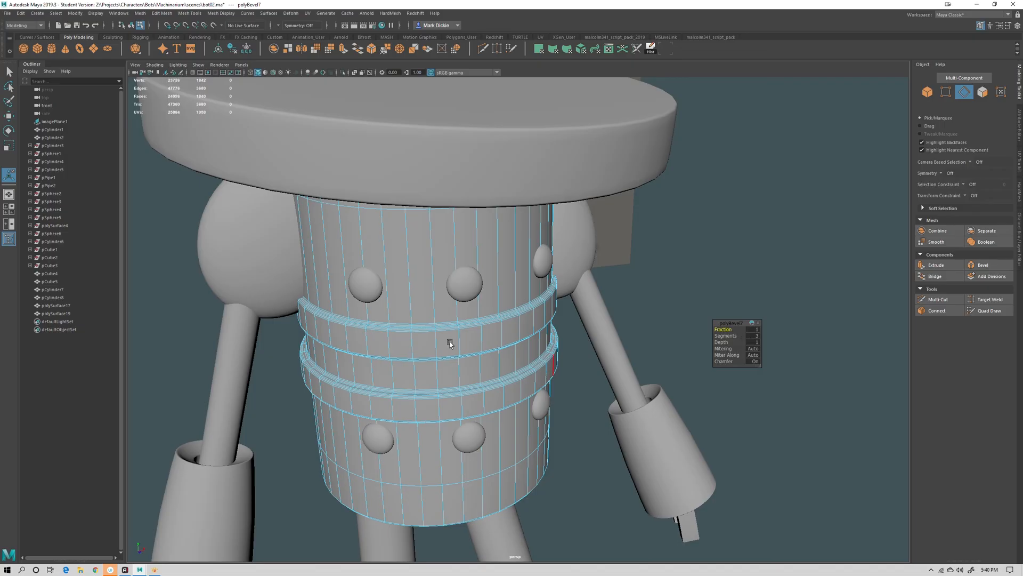
right_click_drag(450, 343, 634, 451, "alt")
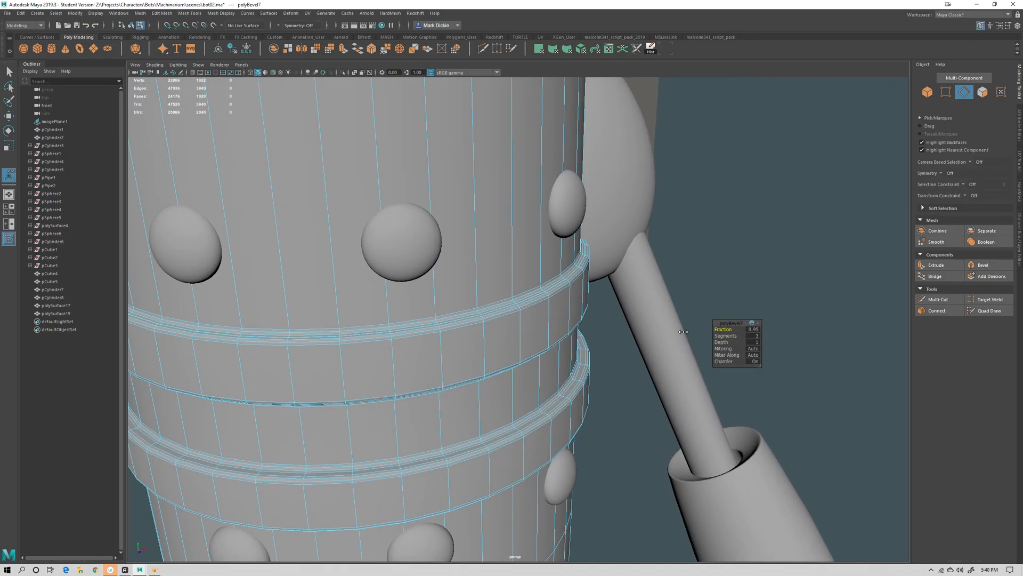
left_click_drag(683, 331, 622, 330)
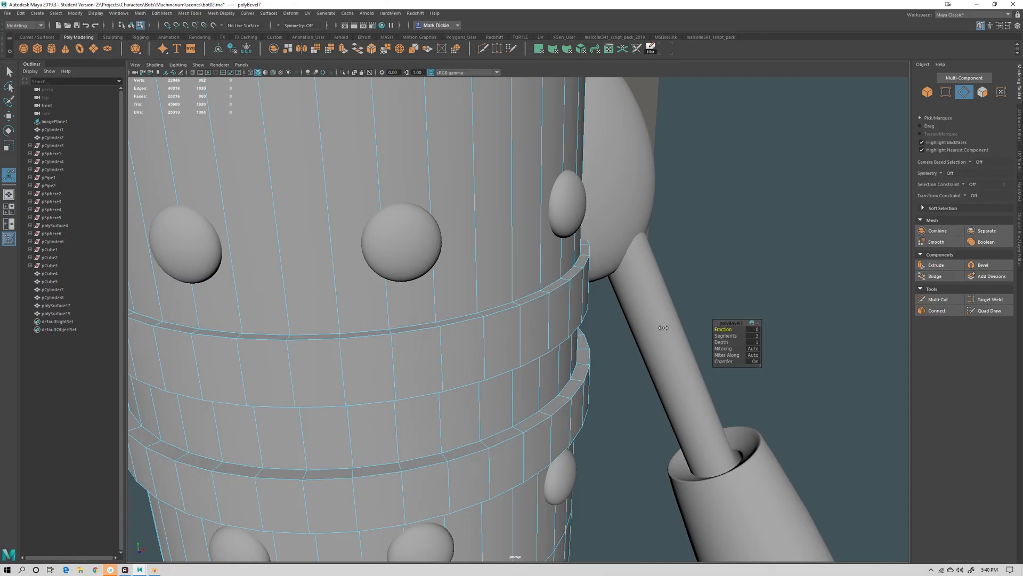
Set the bevel on the band edges to a fraction of about 0.37 with 2 segments
left_click_drag(734, 335, 724, 336)
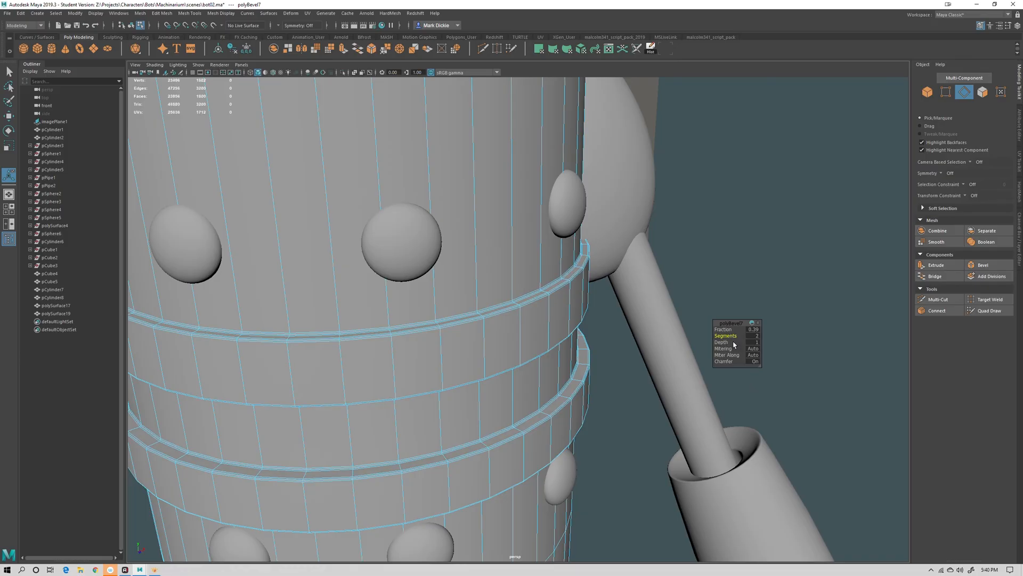
left_click_drag(723, 329, 726, 327)
left_click_drag(683, 334, 681, 334)
middle_click_drag(507, 365, 544, 360, "alt")
scroll(548, 368, "down", 5)
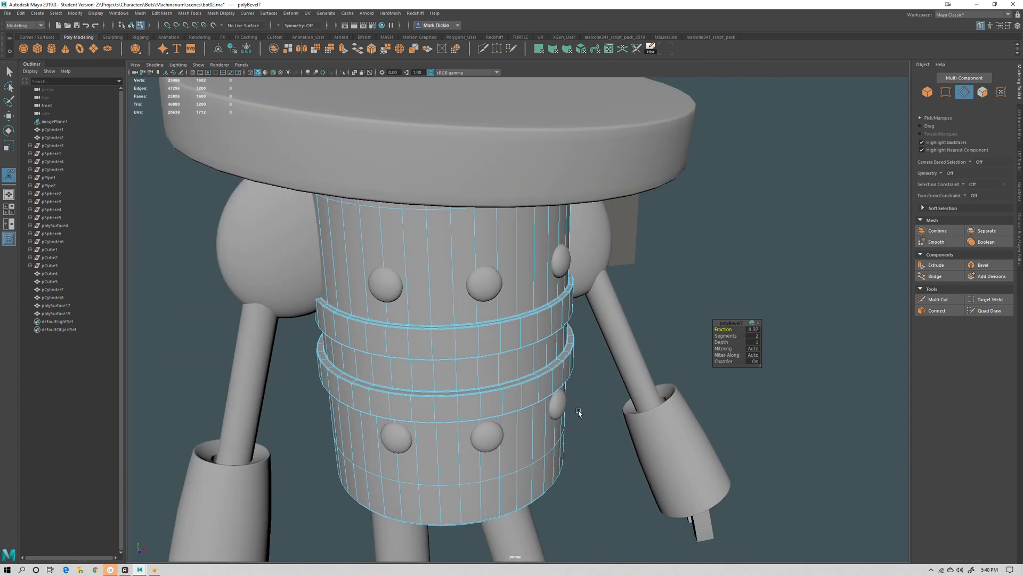
Preview the body with smooth display and inspect how the bevelled bands hold their shape
key("3")
left_click_drag(614, 463, 631, 447, "alt")
key("q")
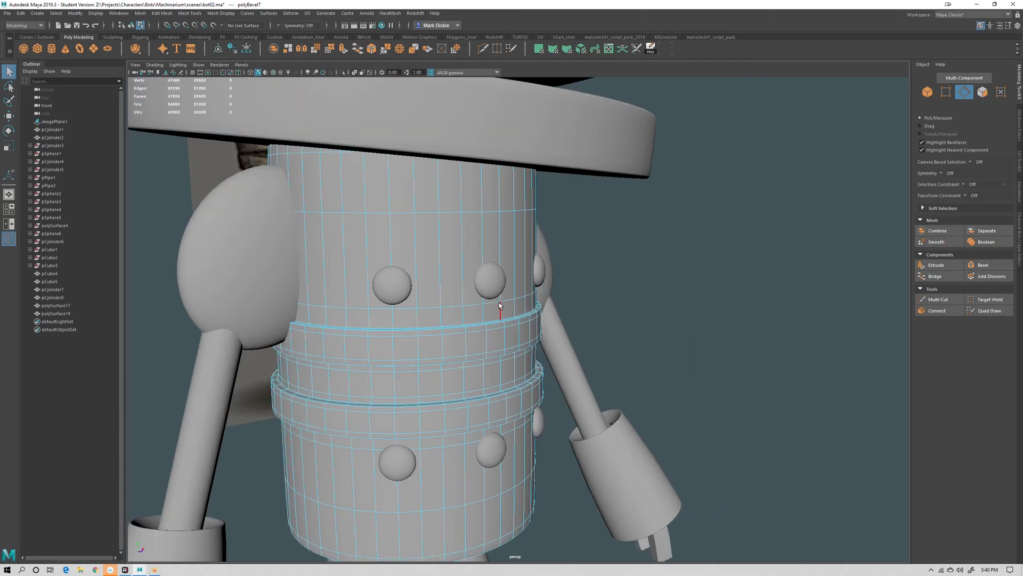
right_click_drag(499, 303, 534, 293)
left_click(685, 315)
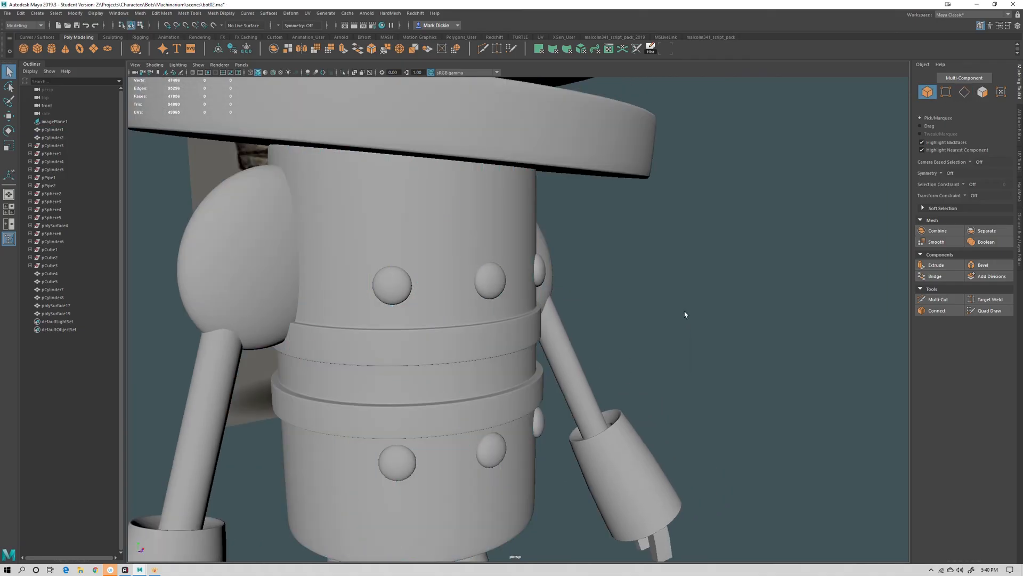
left_click(472, 361)
left_click_drag(640, 397, 605, 369, "alt")
key("1")
scroll(473, 361, "down", 6)
left_click(646, 408)
Select the body cylinder and apply Smooth to it
left_click(478, 343)
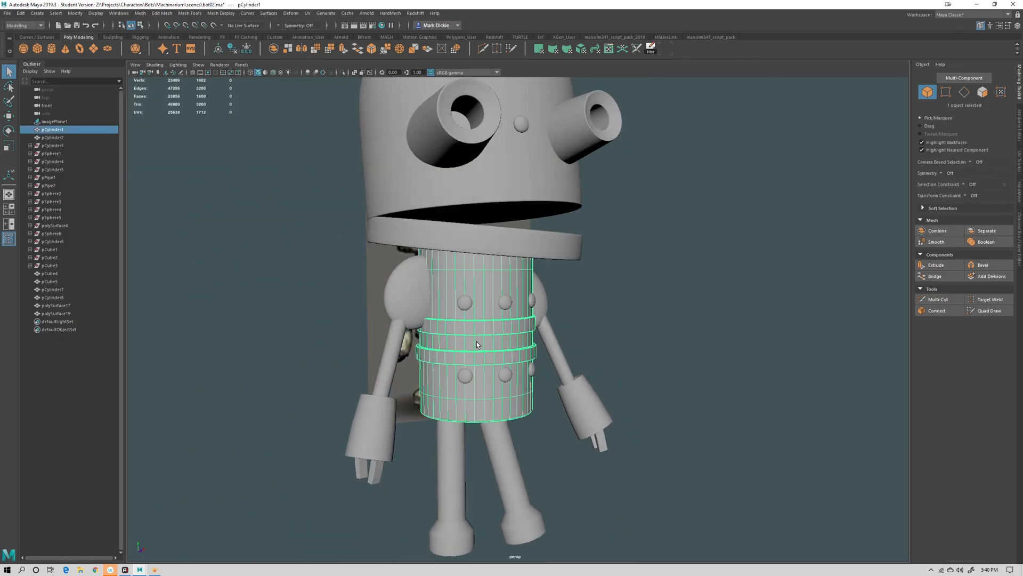
left_click(936, 242)
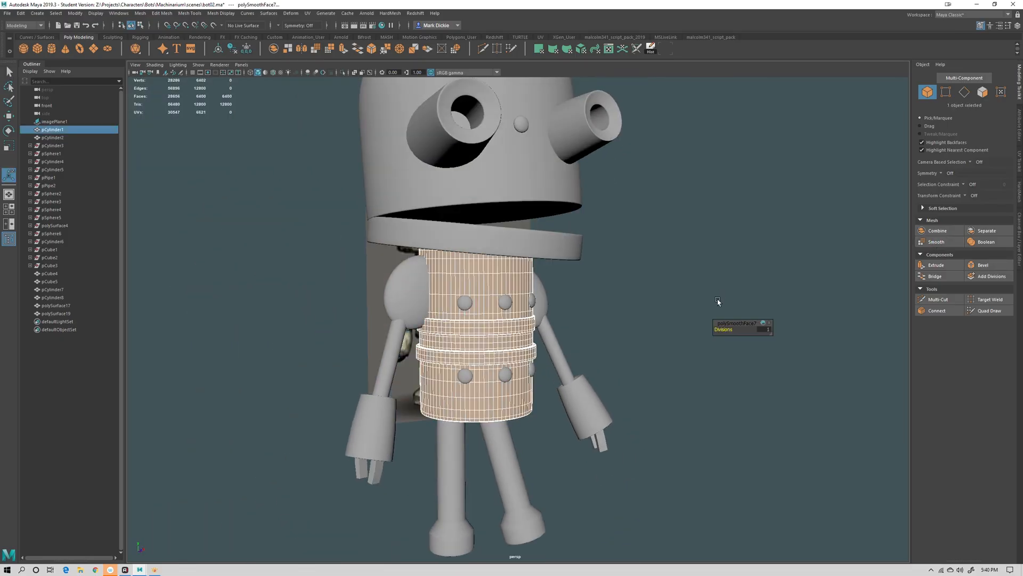
left_click(657, 285)
Select the reference image plane beside the robot and delete it
left_click_drag(658, 370, 632, 421, "alt")
right_click_drag(560, 329, 706, 322, "alt")
left_click_drag(705, 322, 606, 373, "alt")
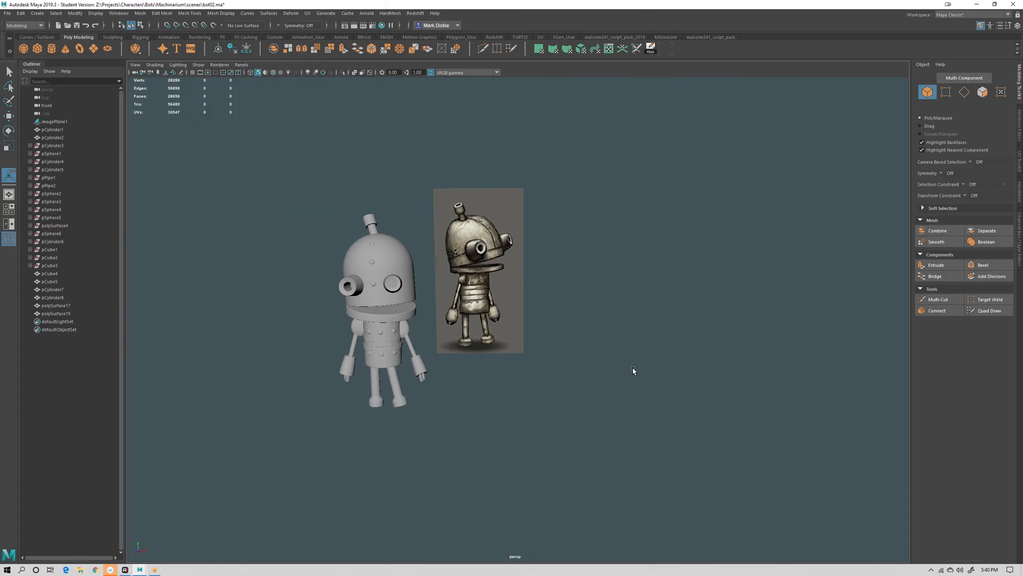
left_click_drag(519, 370, 336, 353, "alt")
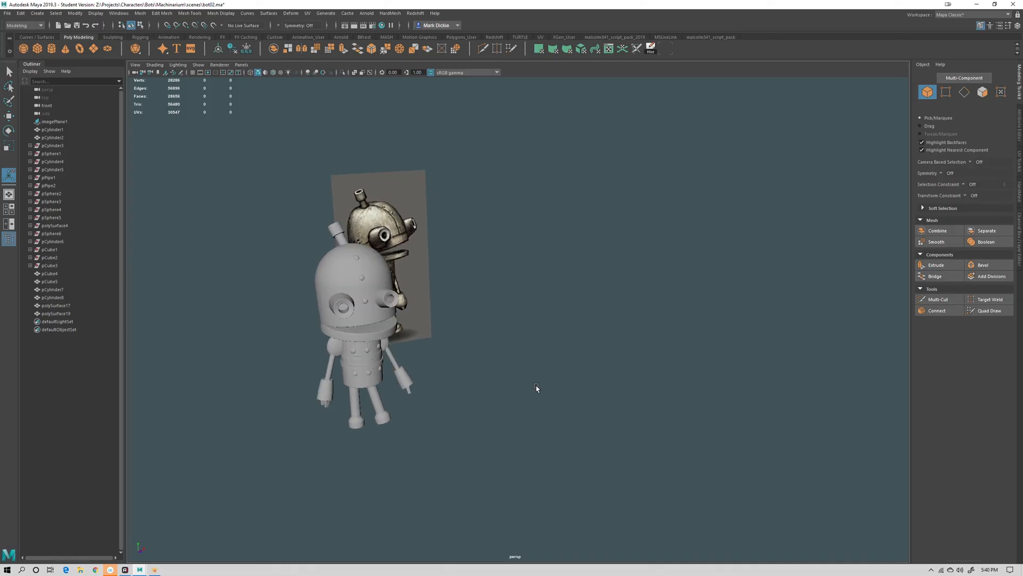
left_click_drag(537, 388, 523, 382, "alt")
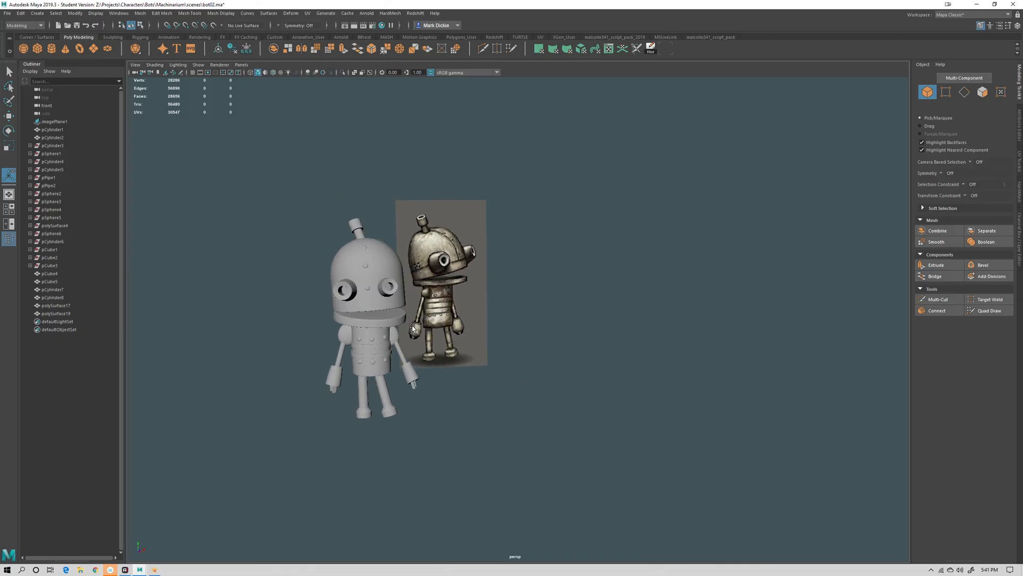
left_click_drag(413, 326, 464, 351, "alt")
left_click_drag(547, 322, 448, 237)
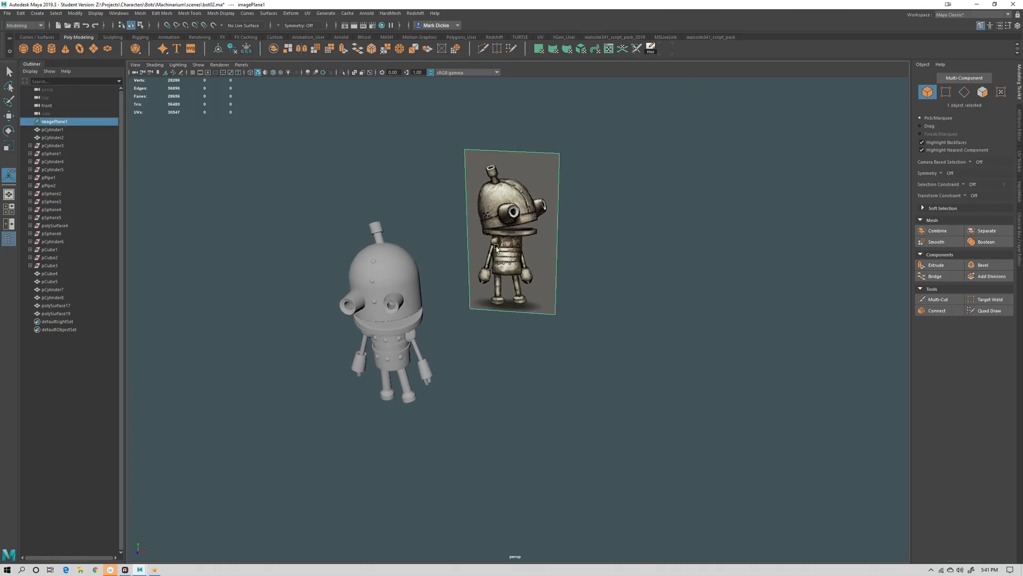
key("Delete")
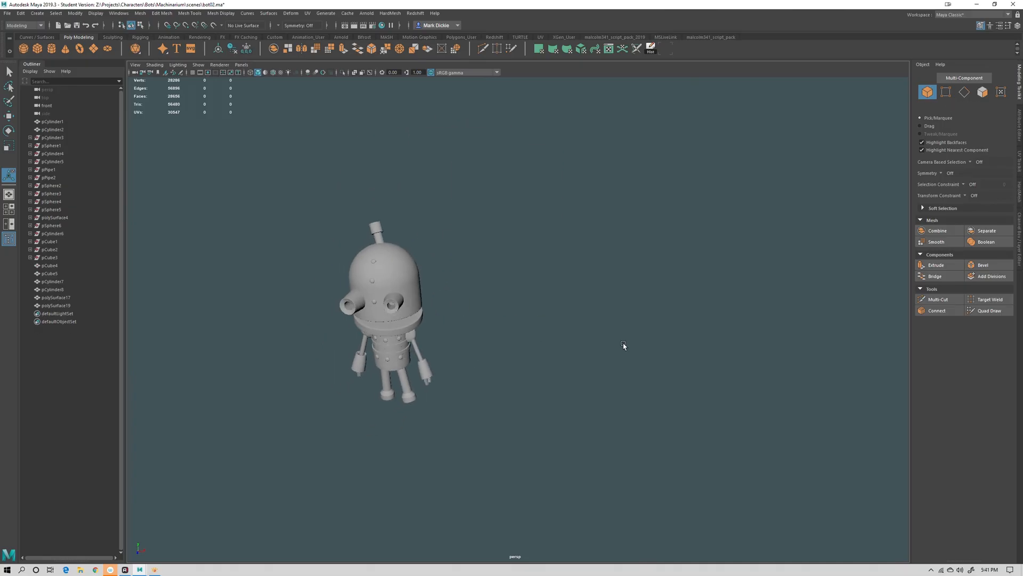
Save the scene under a new file name, bot03
right_click_drag(624, 346, 588, 347, "alt")
mouse_move(588, 347)
left_mouse_down("alt")
mouse_move(635, 346)
mouse_move(602, 356)
left_mouse_up("alt")
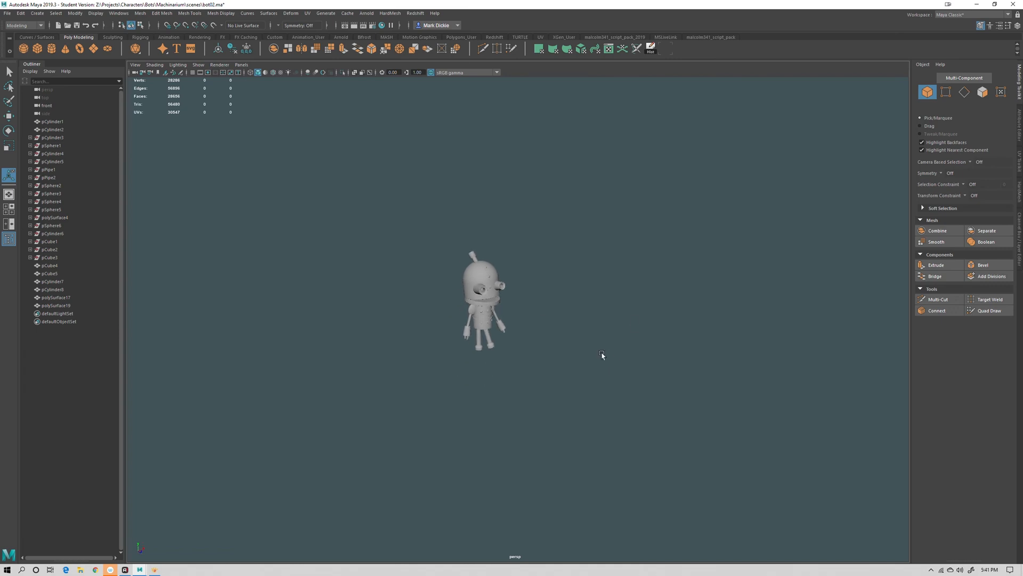
left_click(8, 13)
left_click(29, 46)
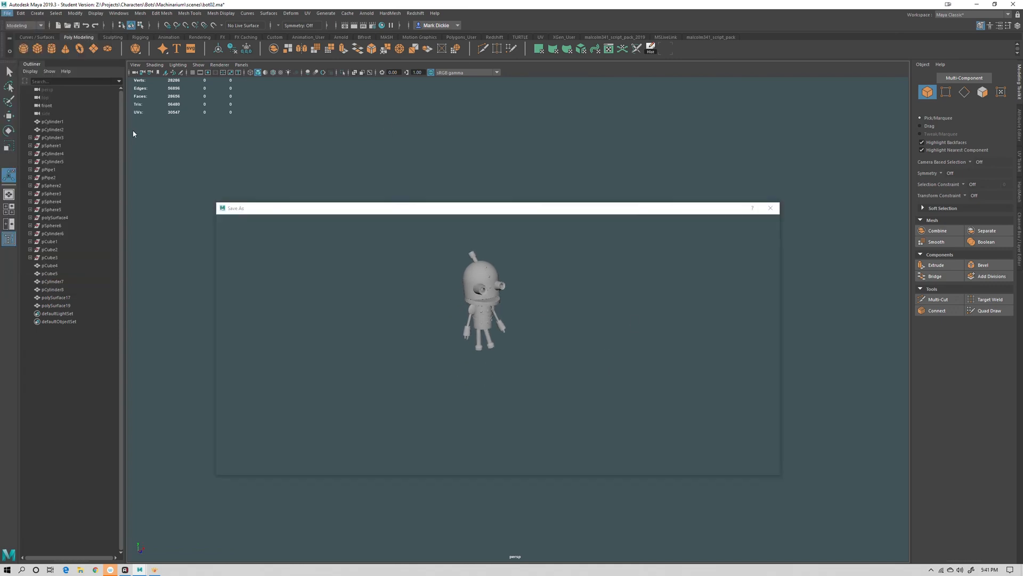
left_click_drag(270, 453, 260, 453)
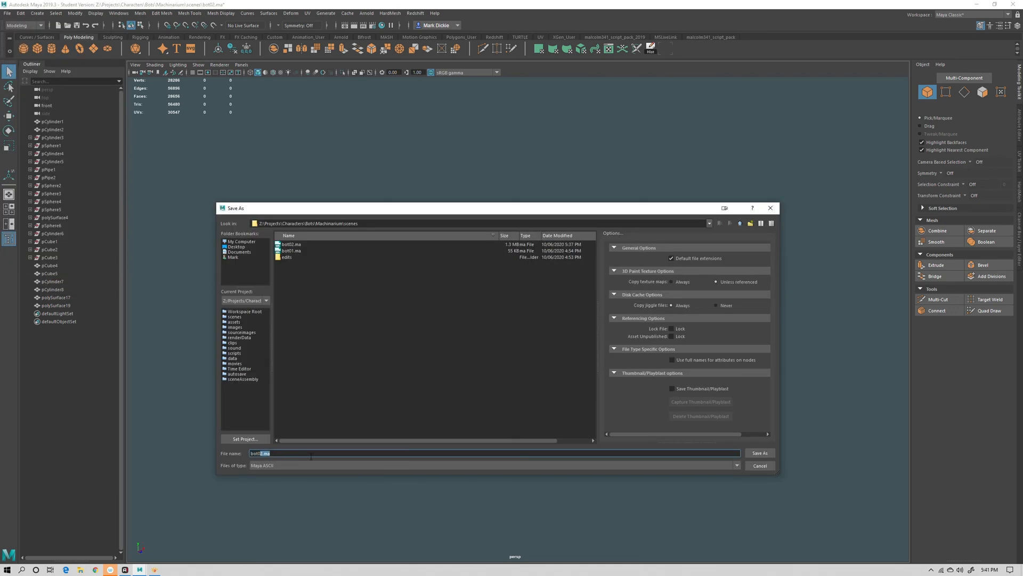
type("3")
left_click(760, 453)
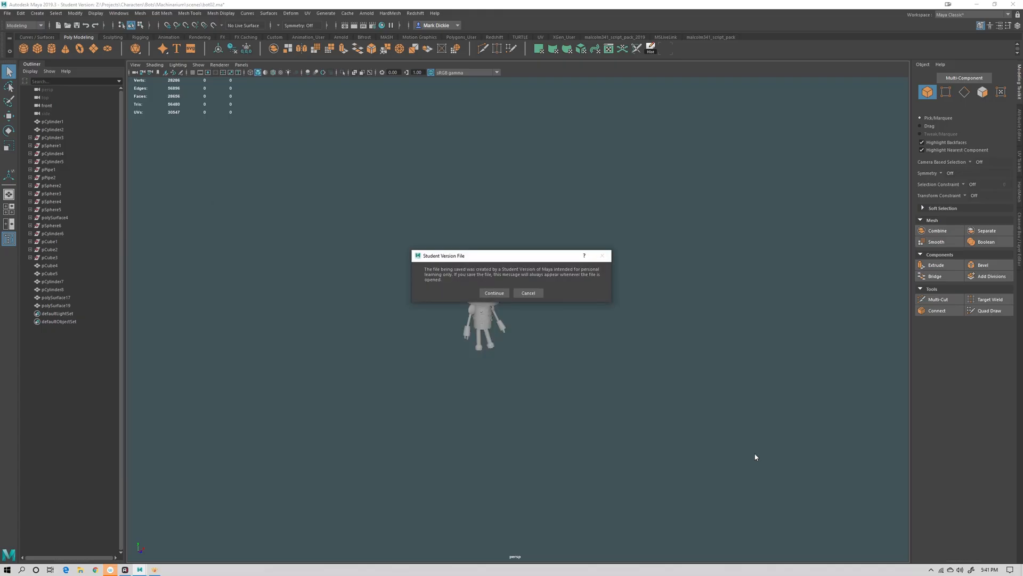
left_click(501, 293)
Create a polygon plane at the robot and scale it up into a large floor
left_click_drag(584, 372, 559, 369, "alt")
middle_click_drag(544, 381, 542, 399, "alt")
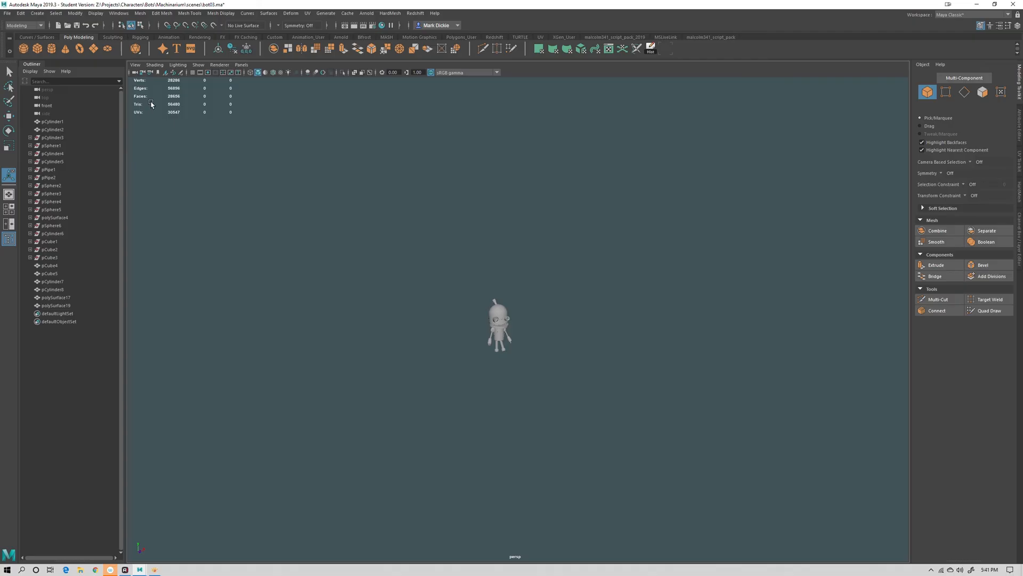
left_click(94, 49)
key("r")
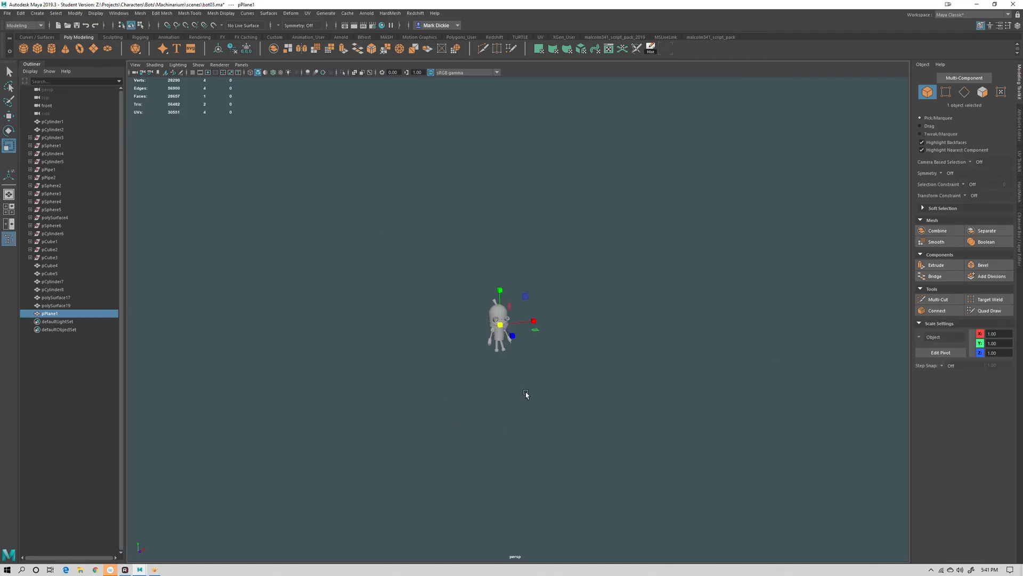
left_click_drag(501, 324, 832, 407)
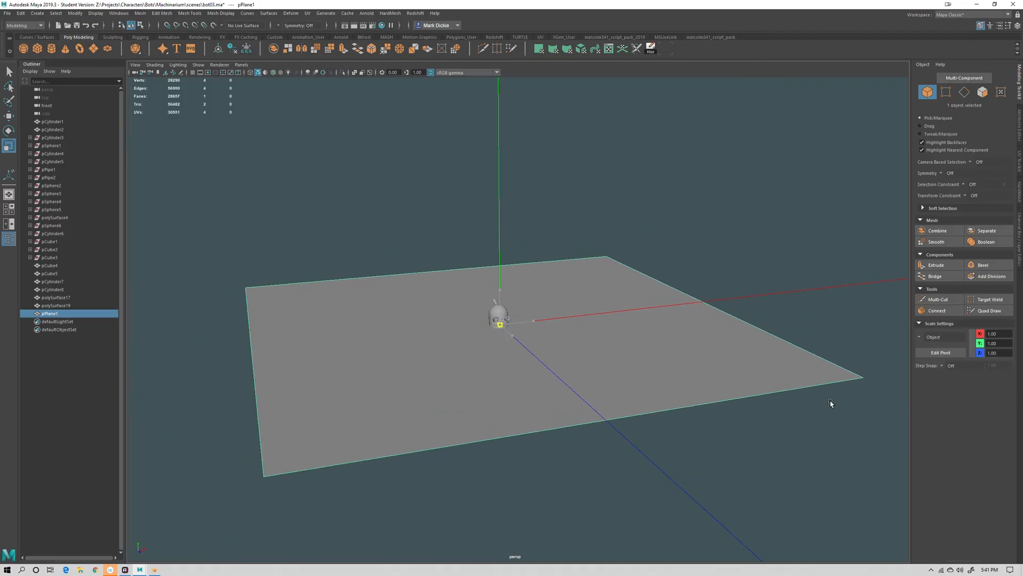
Move the floor plane down to sit under the robot's feet
key("w")
left_click_drag(500, 290, 501, 310)
scroll(546, 352, "up", 10)
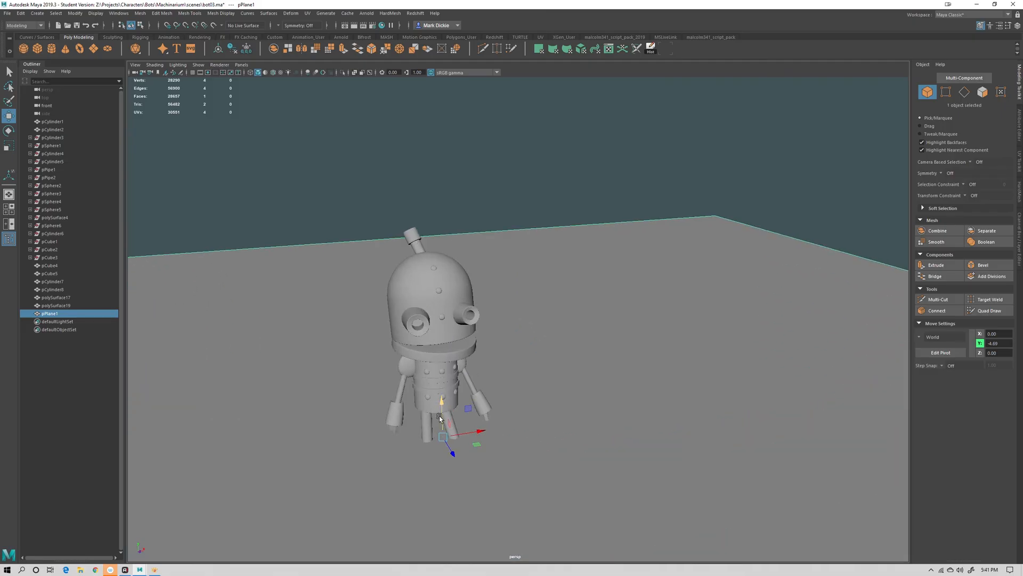
left_click_drag(443, 405, 449, 419)
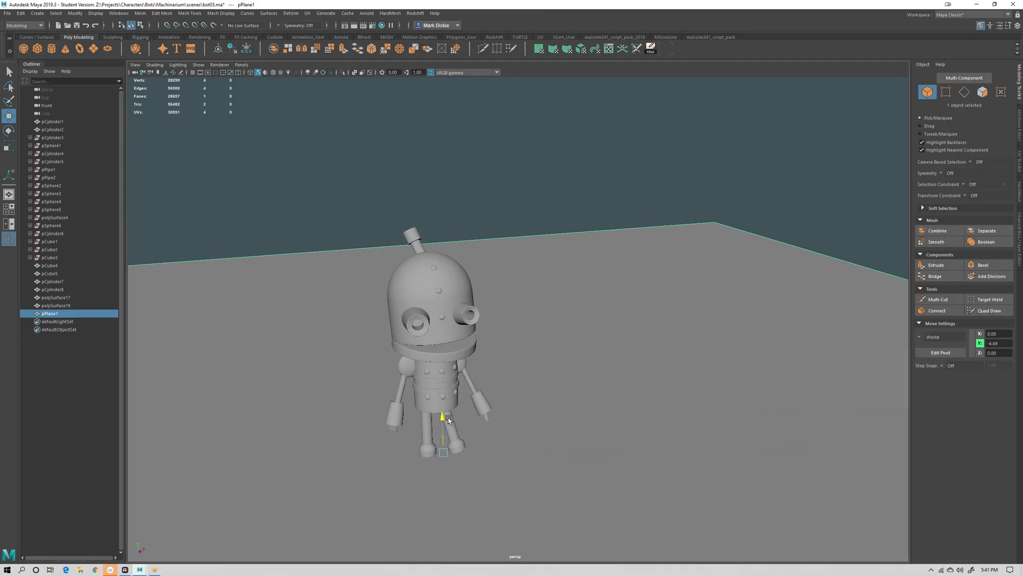
scroll(565, 318, "down", 5)
right_click_drag(565, 319, 613, 304)
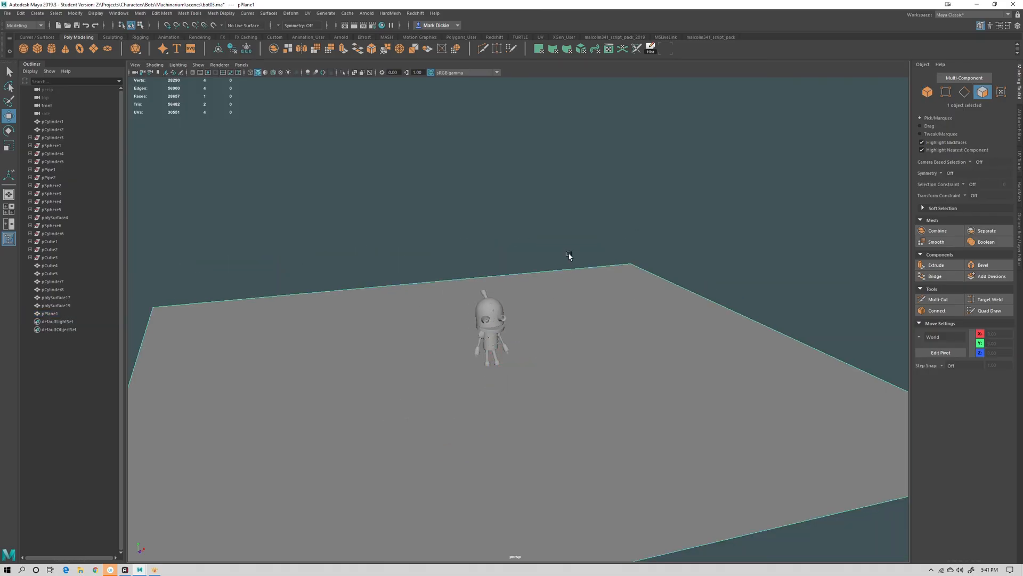
Select two adjacent edges at the back of the floor and extrude them upward into two walls
left_click_drag(559, 228, 686, 305)
right_click_drag(589, 300, 570, 223)
left_click_drag(570, 223, 692, 299)
scroll(638, 351, "down", 5)
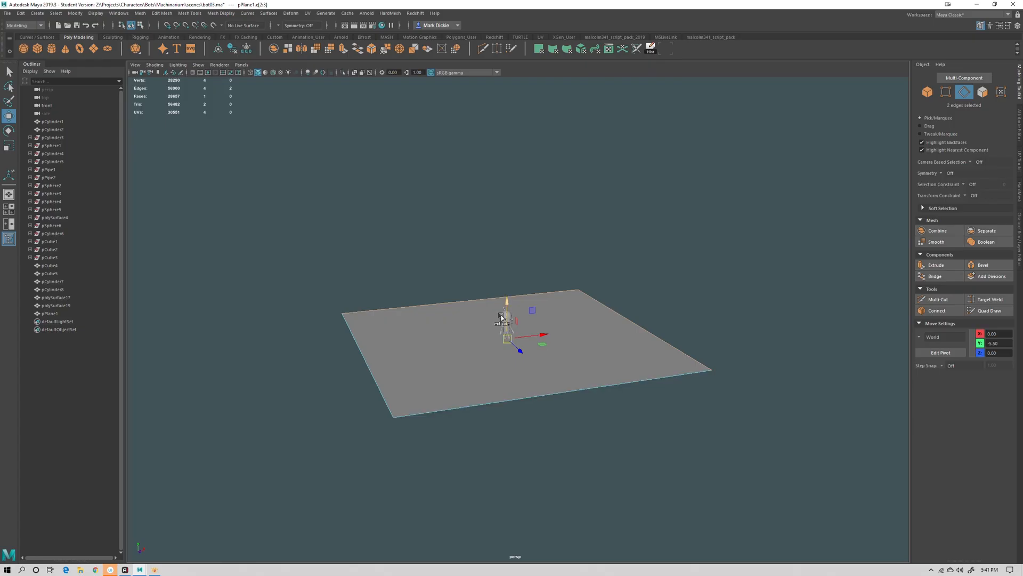
left_click_drag(508, 305, 511, 197)
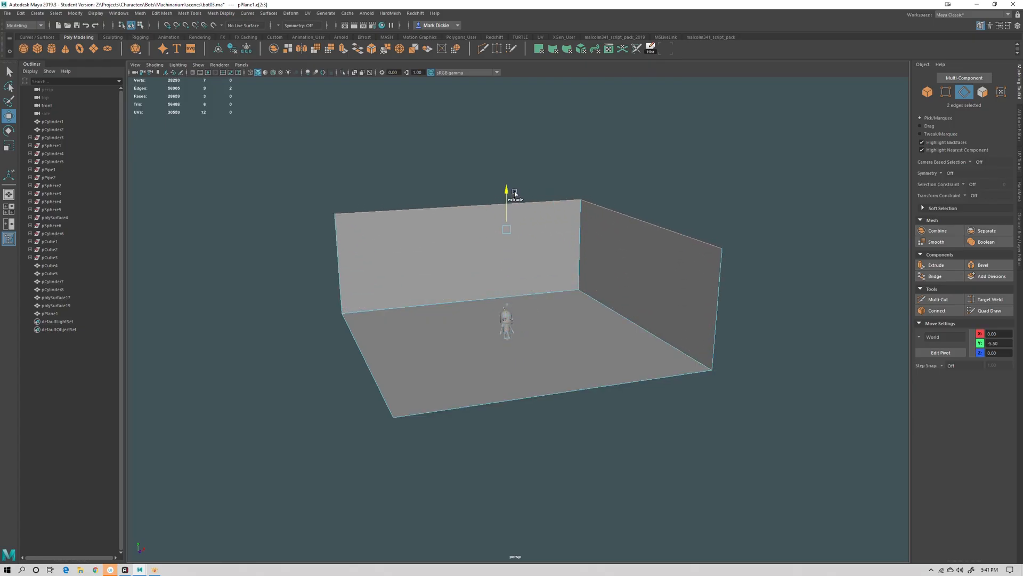
Bevel the edges where the floor meets the walls with fraction 0.5 and more segments to round the corners
right_click(567, 293)
left_click(586, 291)
left_click(601, 307, "shift")
left_click(984, 265)
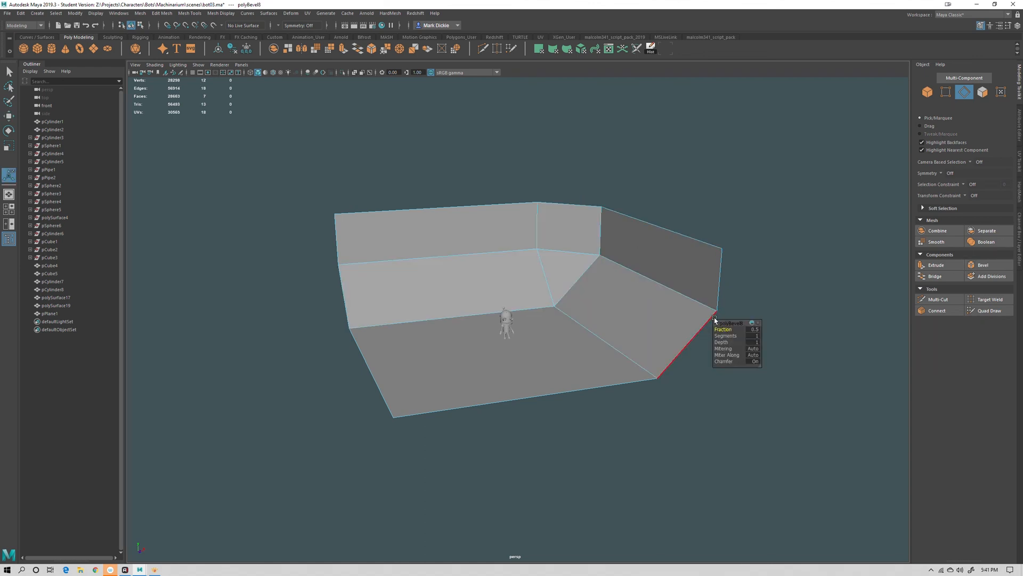
left_click_drag(724, 337, 737, 337)
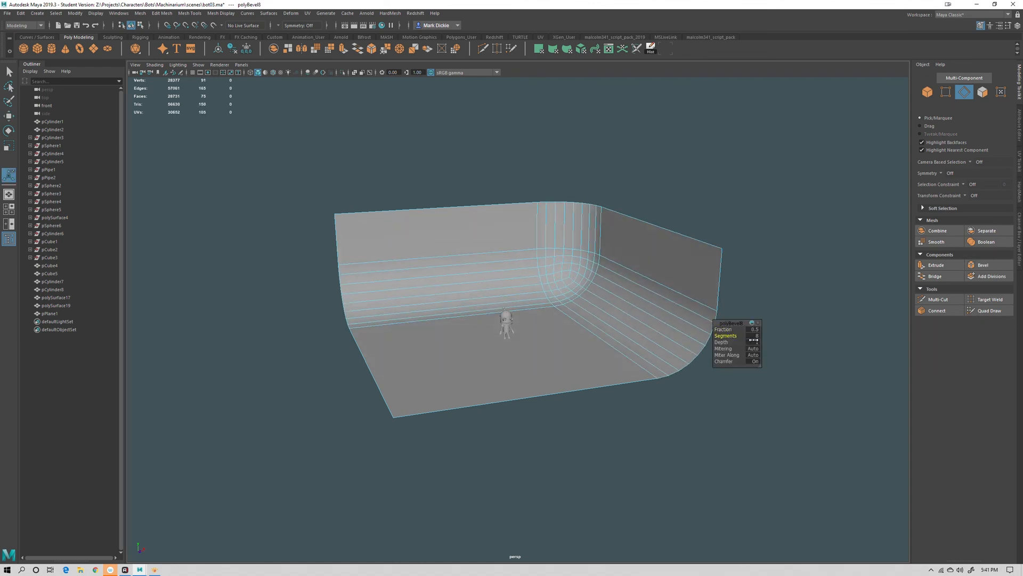
Create a new camera in the scene
right_click_drag(588, 284, 576, 375)
left_click(671, 153)
left_click_drag(576, 376, 555, 349, "alt")
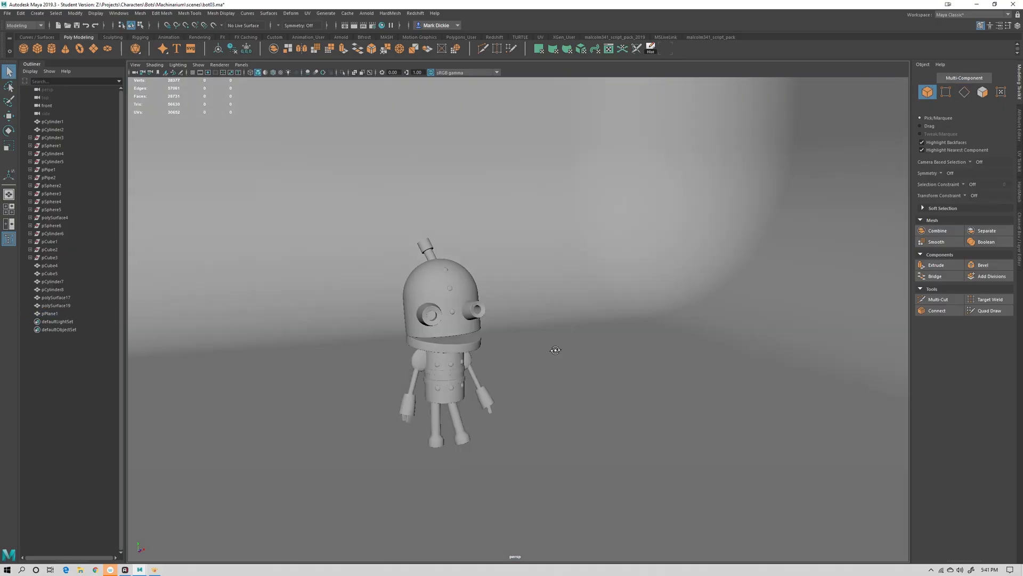
right_click_drag(555, 350, 525, 294, "alt")
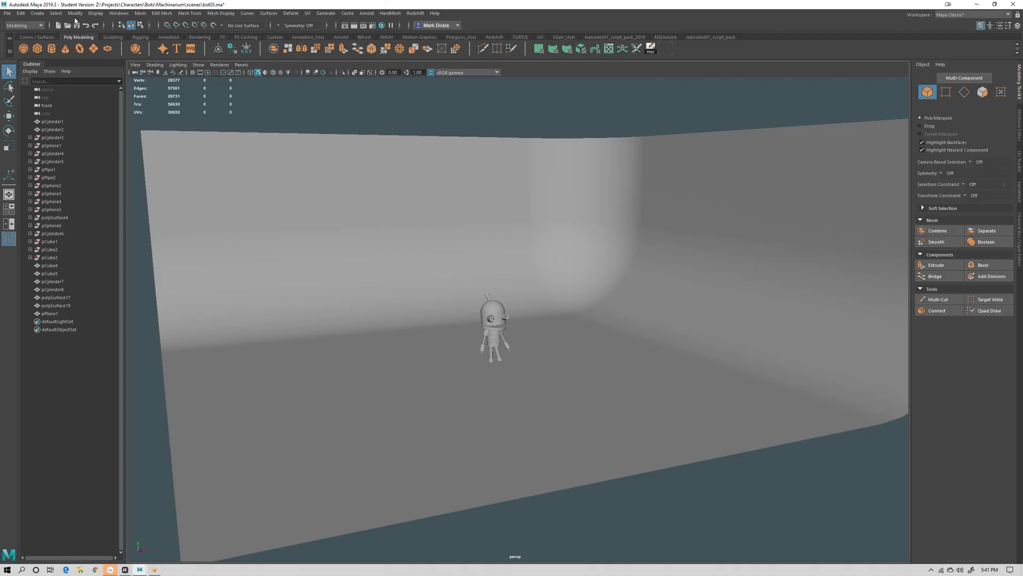
left_click(37, 13)
mouse_move(107, 65)
left_click(152, 73)
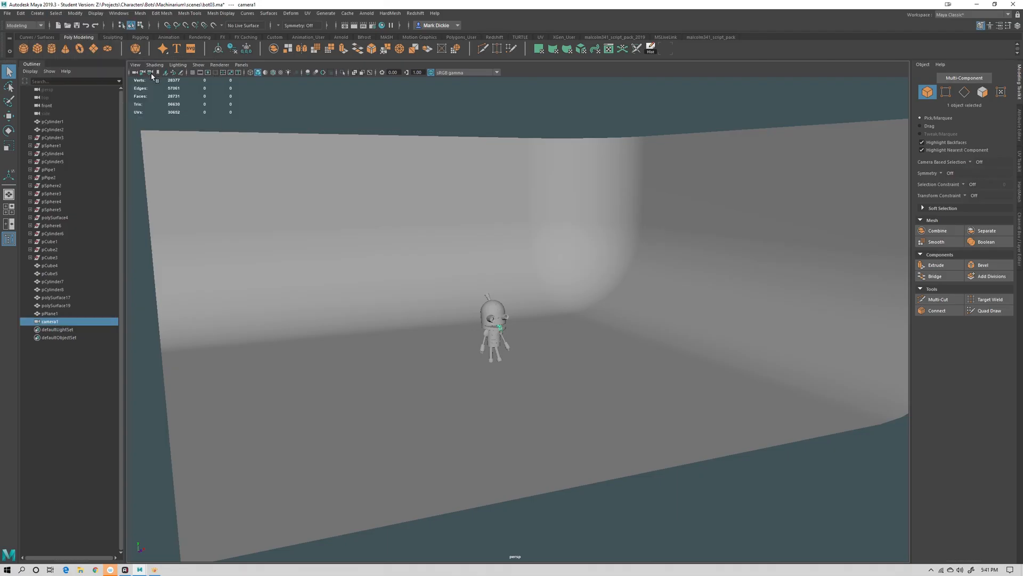
Raise the camera above the robot and look through it in the viewport
left_click(242, 65)
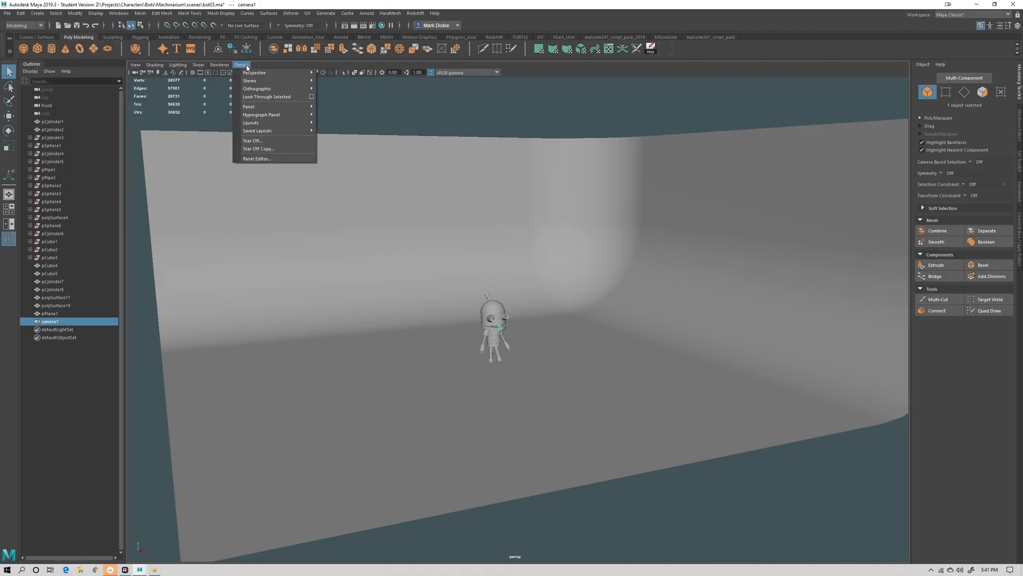
left_click(270, 96)
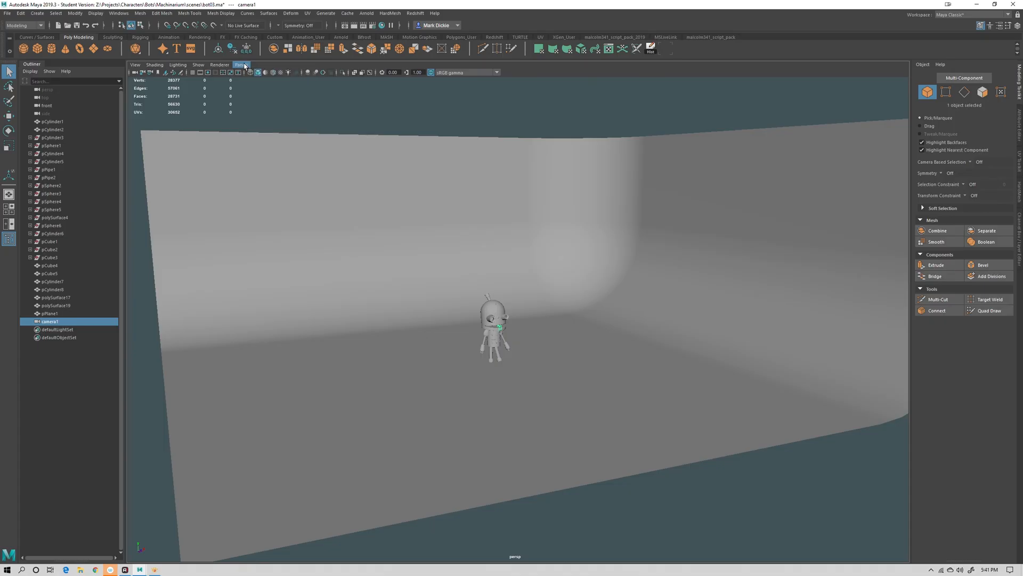
key("w")
left_click_drag(507, 329, 507, 258)
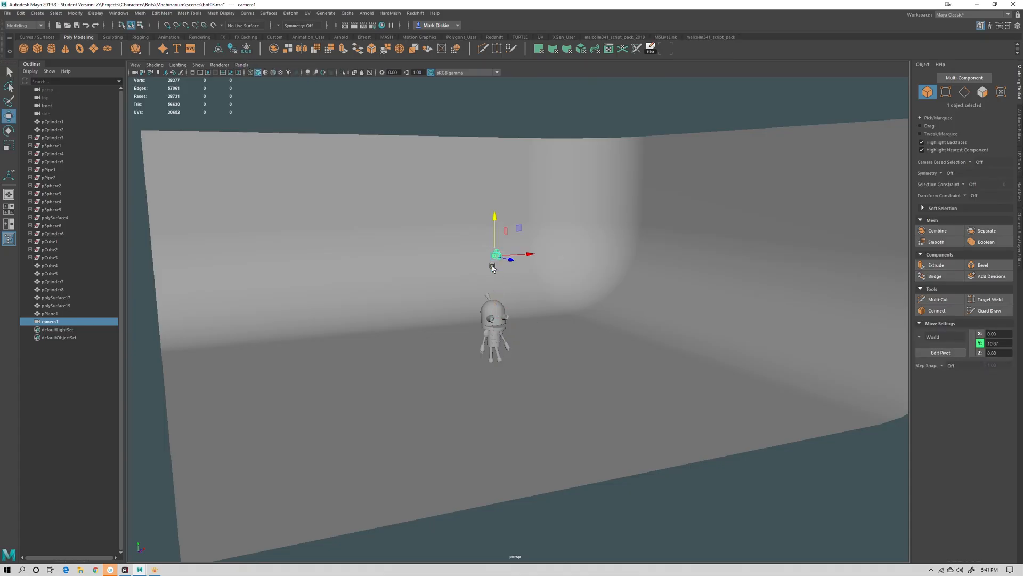
left_click(241, 65)
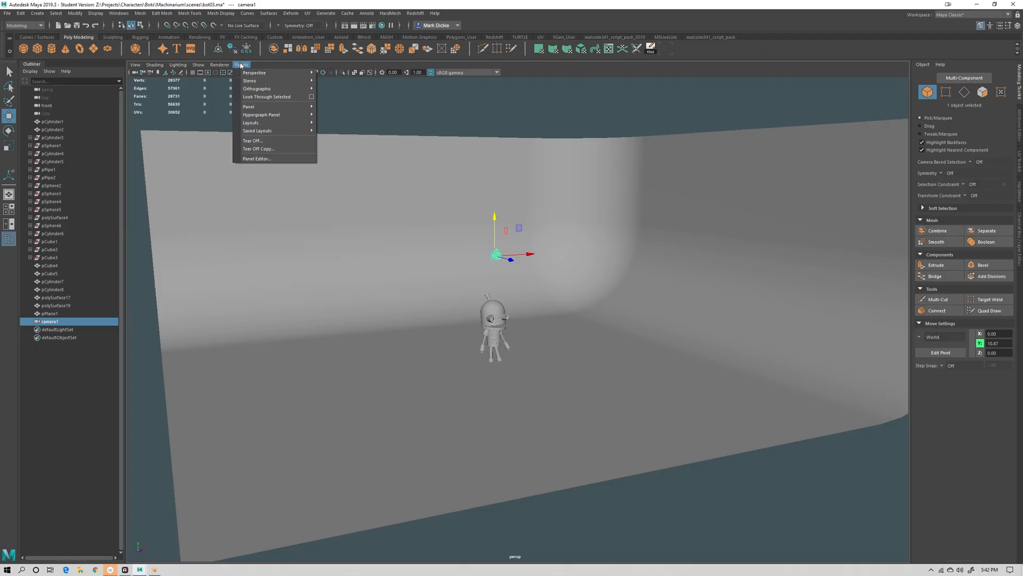
left_click(266, 96)
Reposition the camera view to frame the robot against the curved backdrop
mouse_move(587, 366)
right_mouse_down("alt")
mouse_move(370, 295)
mouse_move(462, 342)
mouse_move(416, 326)
right_mouse_up("alt")
middle_click_drag(528, 426, 528, 373, "alt")
mouse_move(528, 373)
left_mouse_down("alt")
mouse_move(590, 418)
mouse_move(578, 400)
left_mouse_up("alt")
right_click_drag(578, 401, 637, 487, "alt")
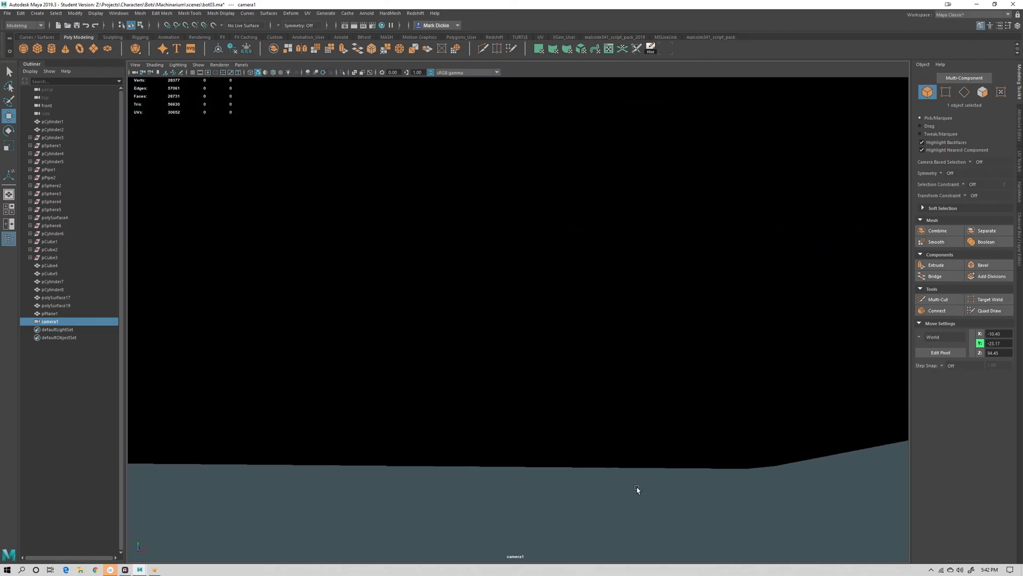
left_click_drag(605, 415, 635, 481, "alt")
right_click_drag(592, 427, 609, 441, "alt")
middle_click_drag(609, 441, 548, 368, "alt")
right_click_drag(548, 368, 617, 437, "alt")
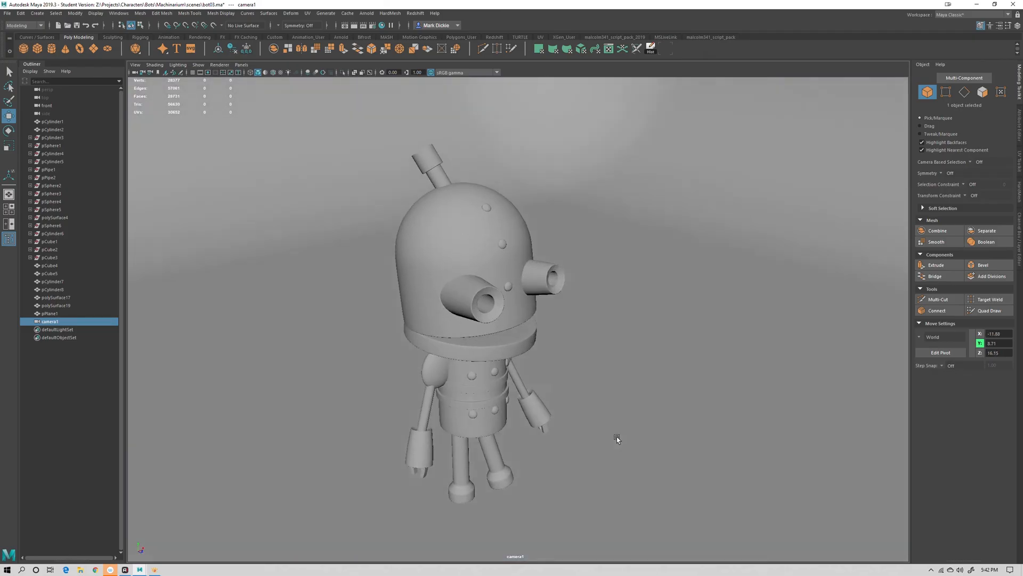
mouse_move(616, 436)
left_mouse_down("alt")
mouse_move(613, 418)
mouse_move(611, 434)
left_mouse_up("alt")
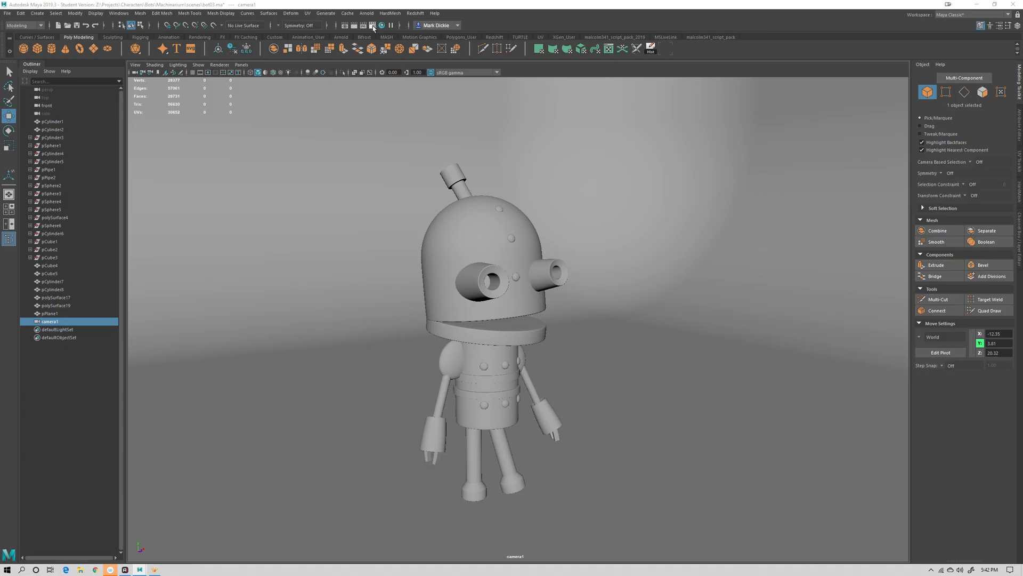
Open the render settings and set the renderer to Arnold Renderer
left_click(373, 25)
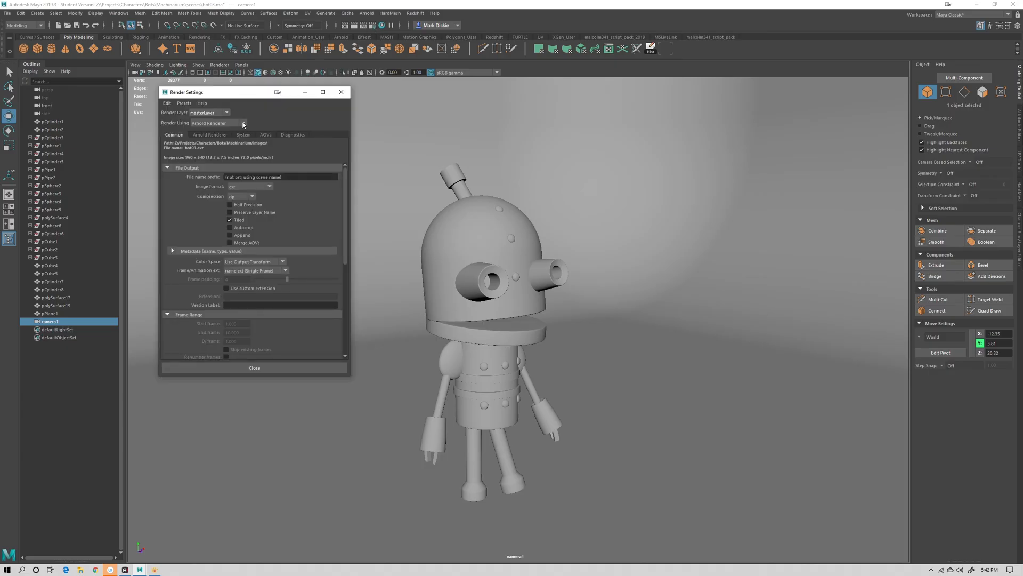
left_click_drag(239, 94, 242, 105)
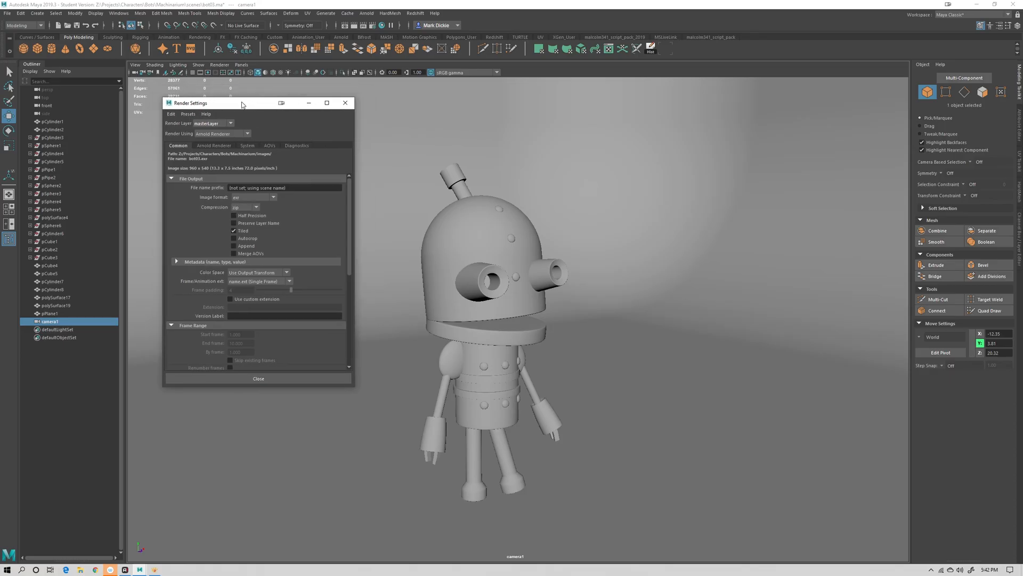
left_click(248, 134)
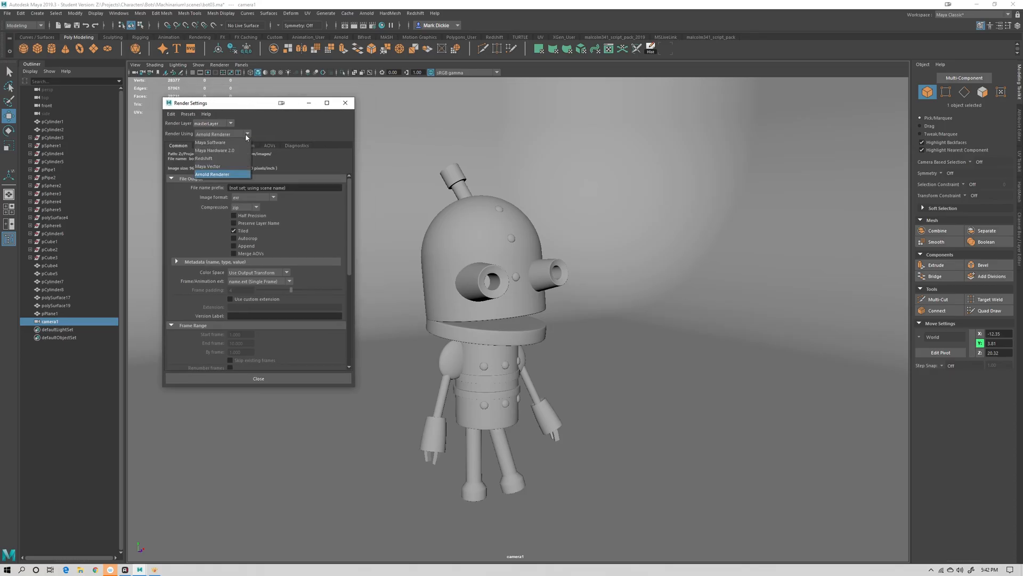
left_click(217, 175)
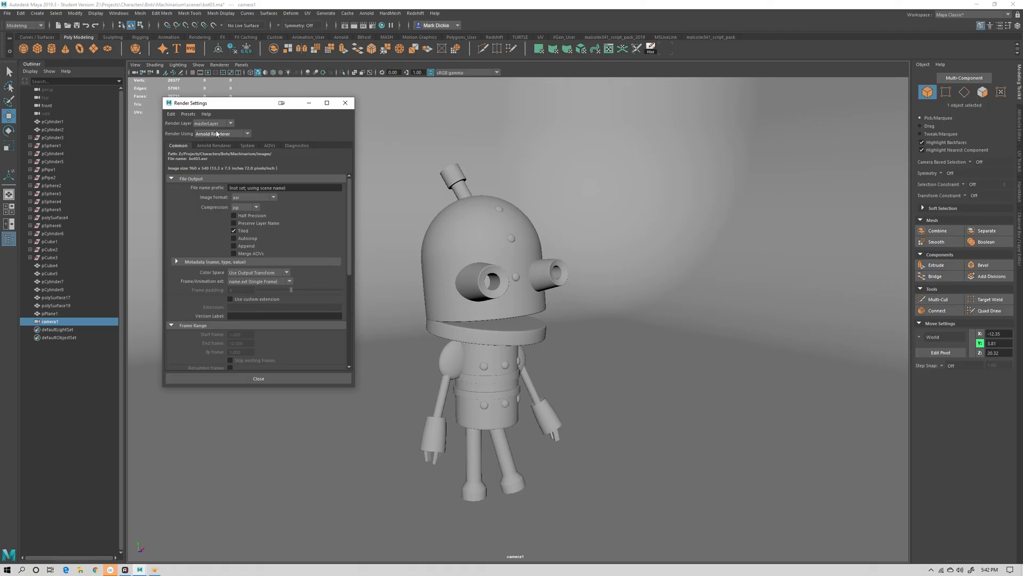
left_click_drag(350, 251, 352, 358)
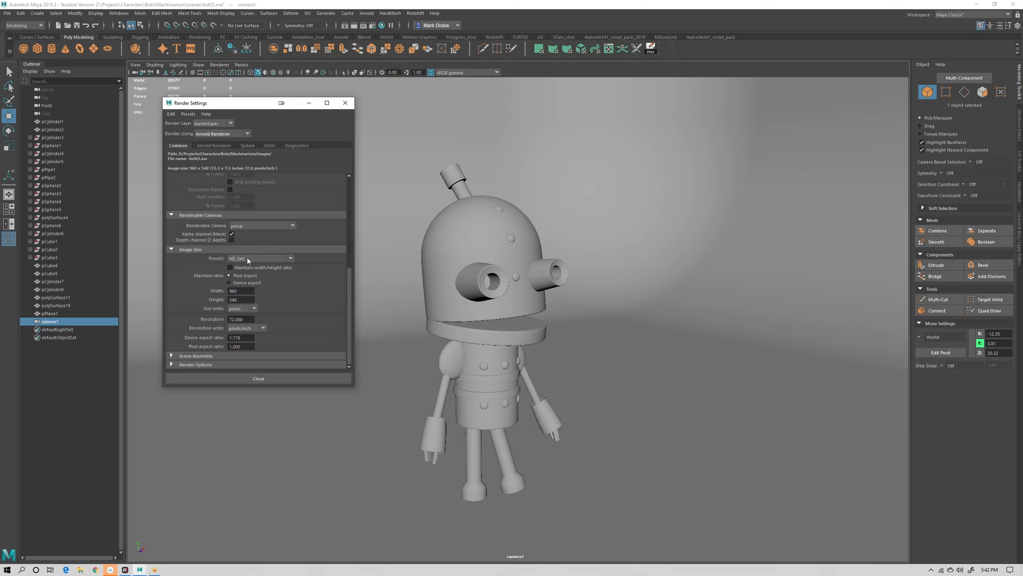
left_click(281, 380)
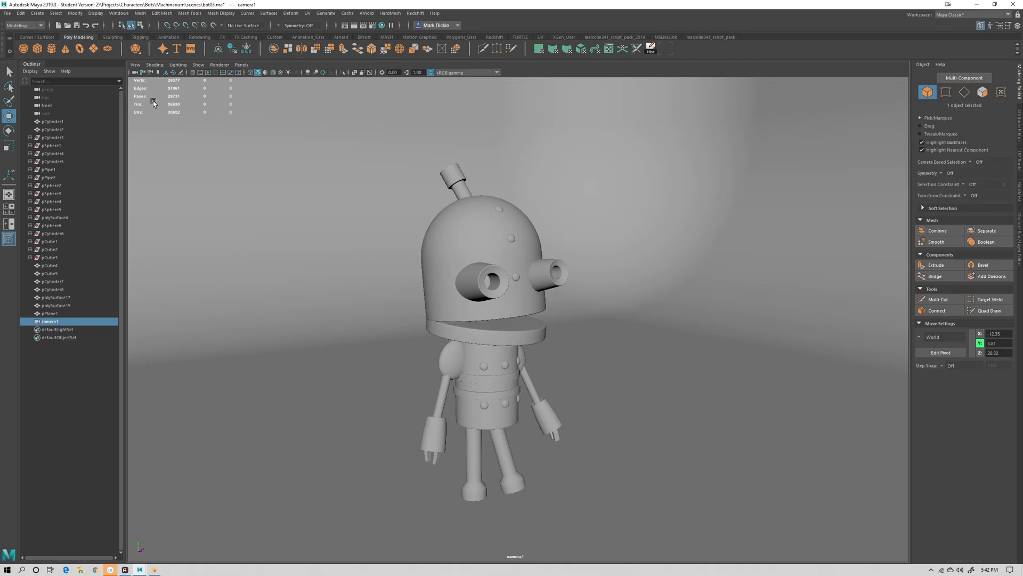
Turn on the resolution gate in the camera view and adjust the robot's framing
left_click(208, 73)
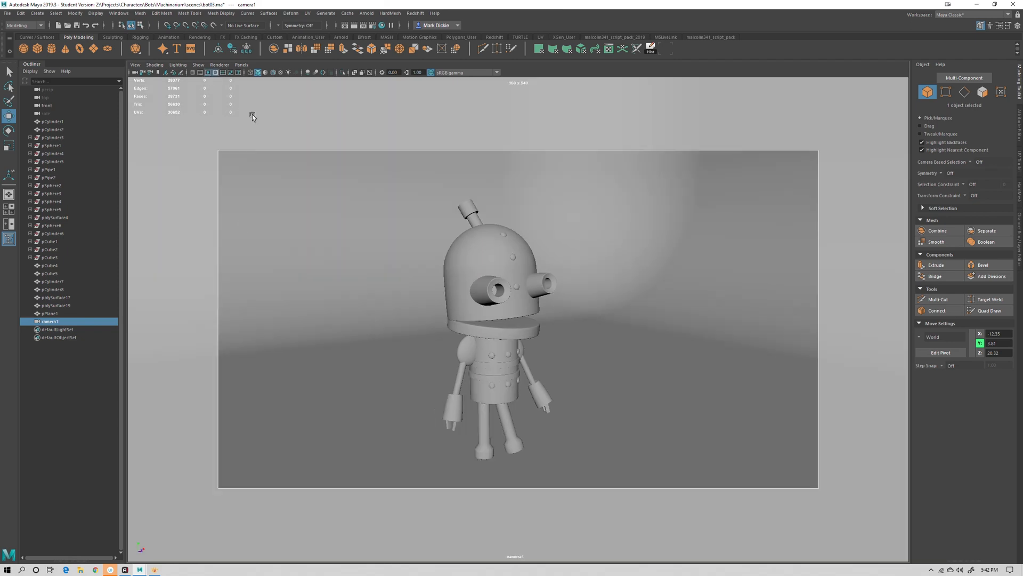
left_click_drag(617, 294, 625, 317, "alt")
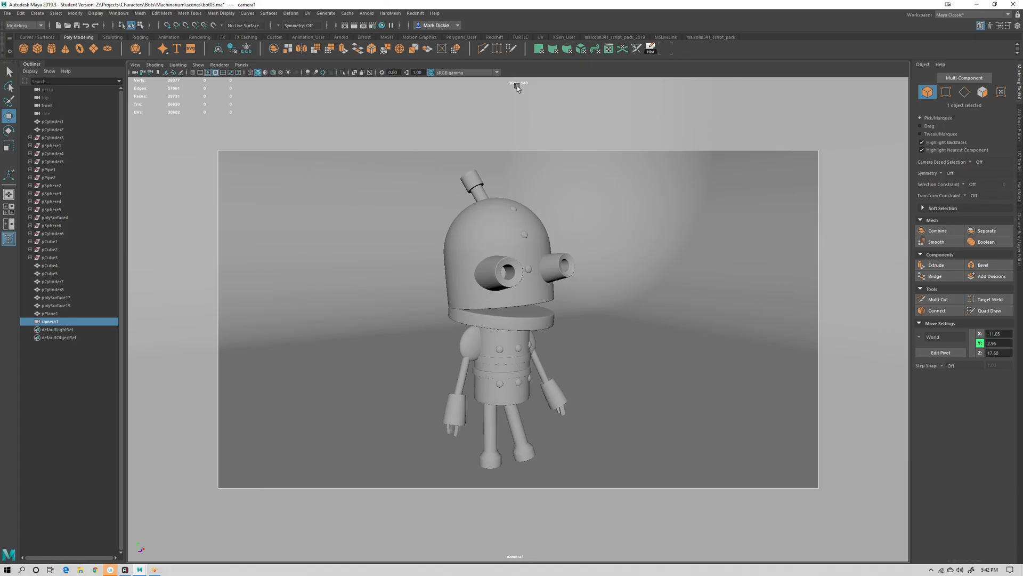
Set the render image width to 600 pixels and reframe the robot within the camera view
left_click(374, 26)
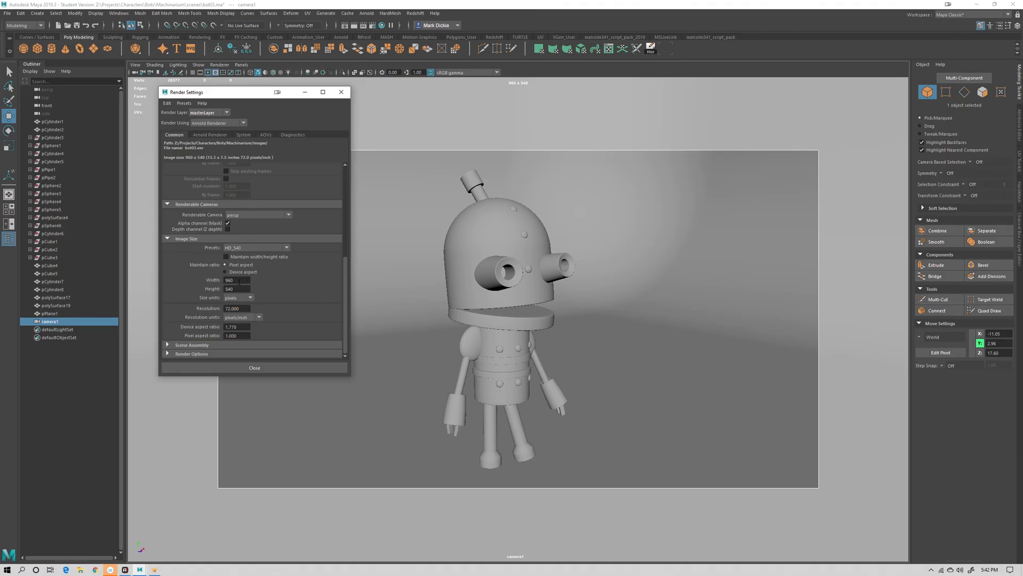
left_click(239, 281)
type("600")
left_click(238, 288)
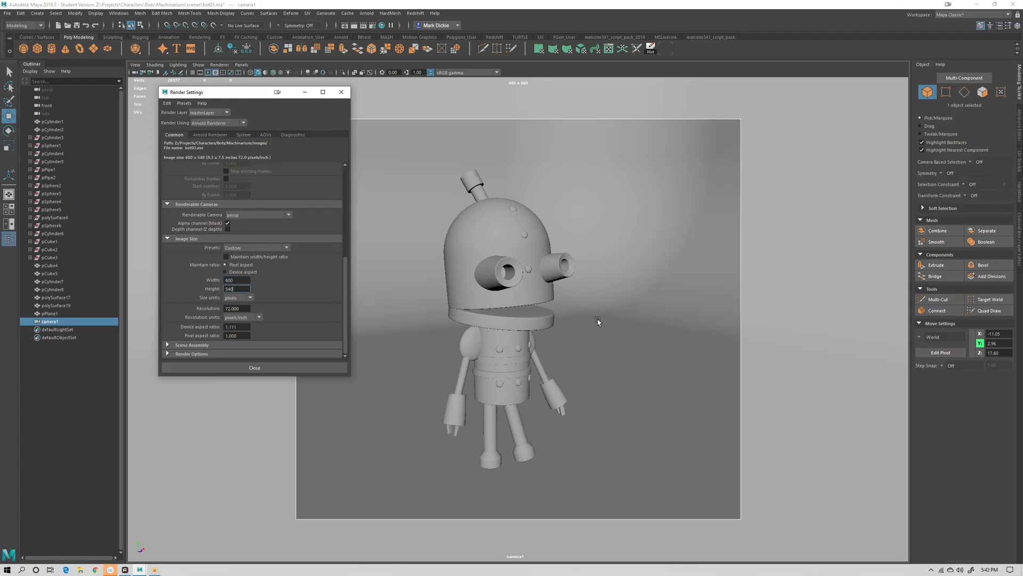
right_click_drag(603, 336, 612, 364, "alt")
left_click_drag(613, 363, 601, 339, "alt")
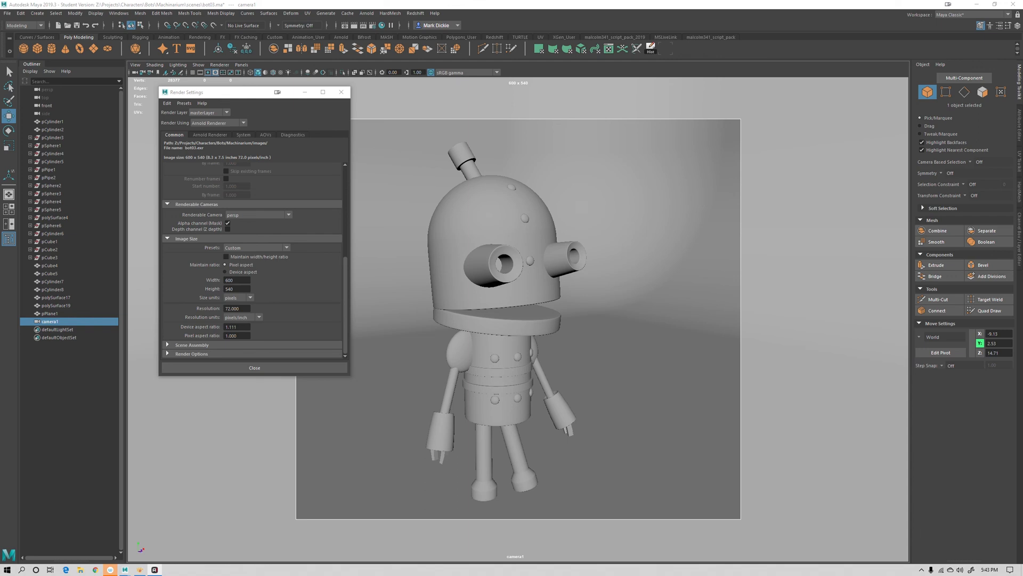
left_click(254, 367)
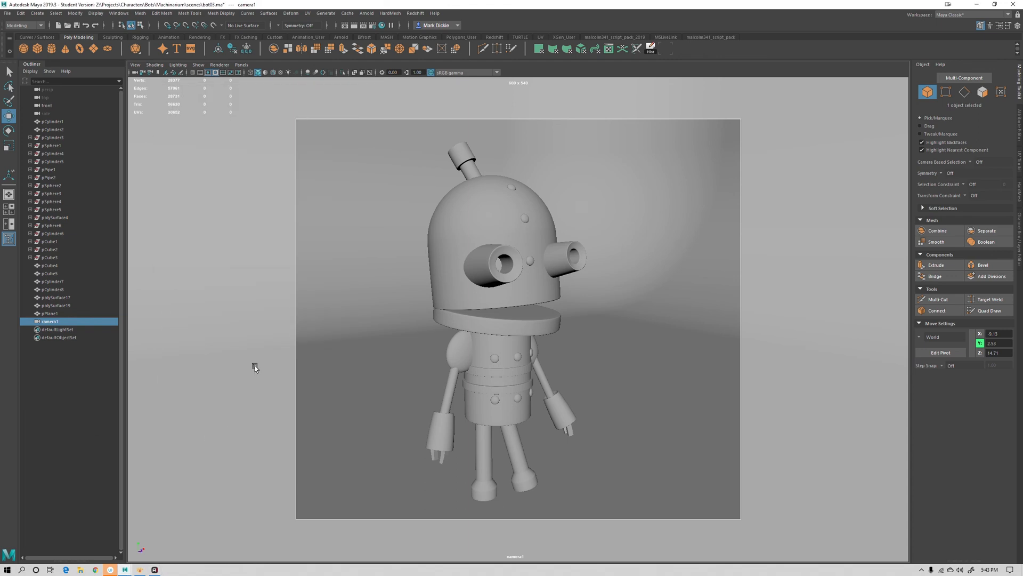
Switch to the perspective view, select all the robot's parts without the backdrop, and combine them into one mesh
key("space")
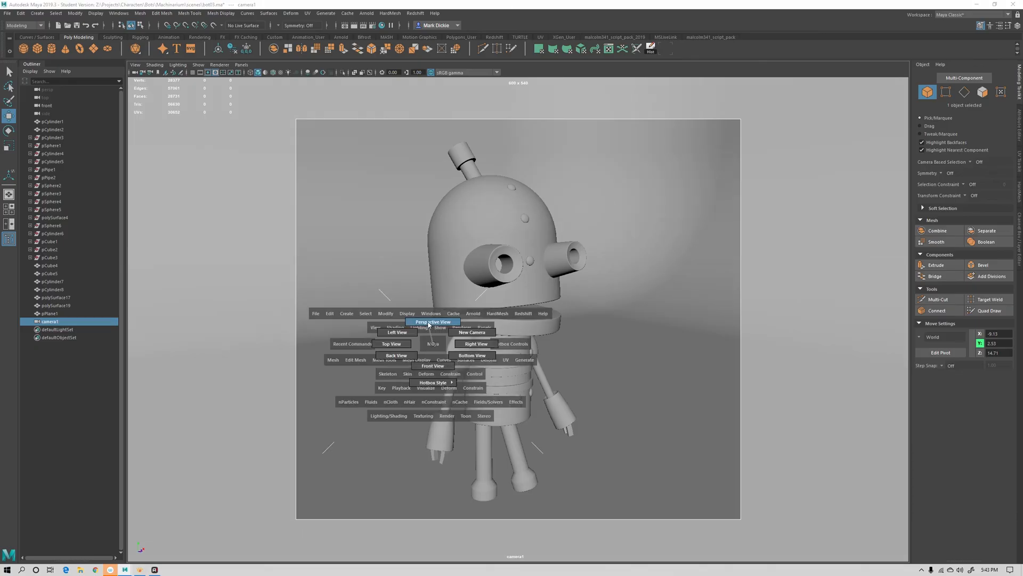
left_click_drag(433, 343, 429, 323)
left_click_drag(555, 394, 570, 413, "alt")
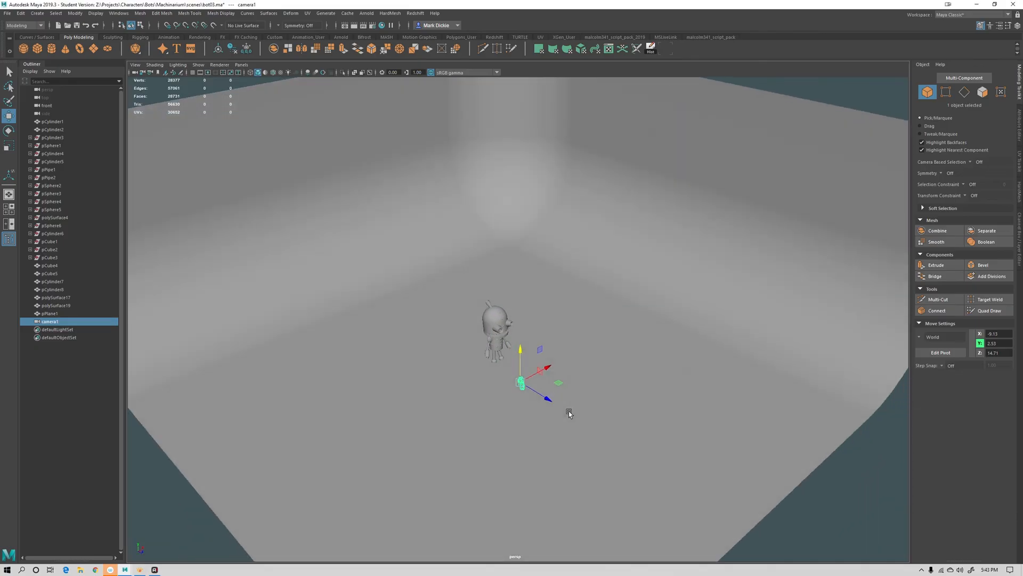
scroll(622, 392, "up", 5)
left_click_drag(622, 392, 586, 395, "alt")
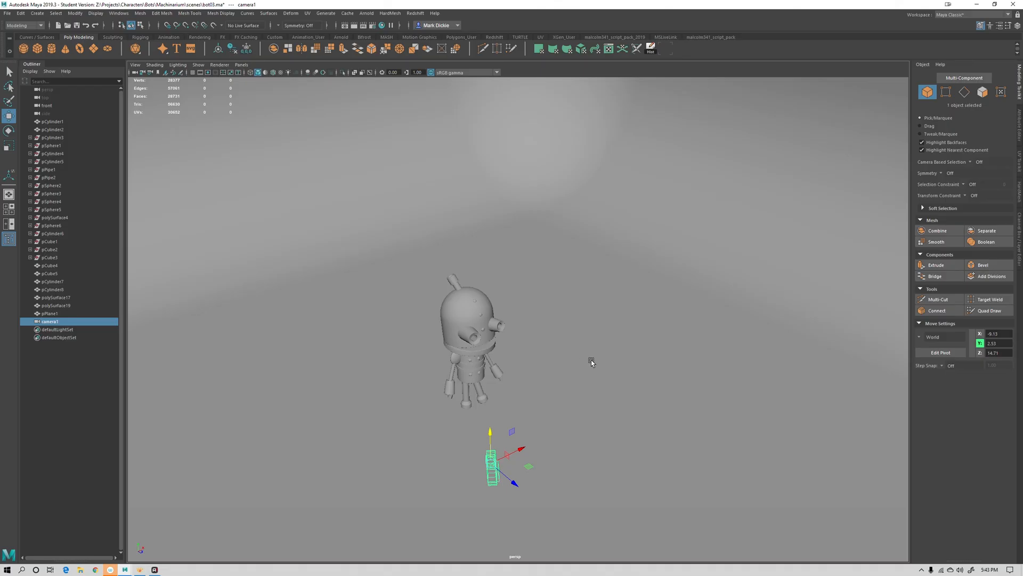
scroll(591, 360, "up", 4)
left_click(414, 318)
scroll(363, 260, "down", 5)
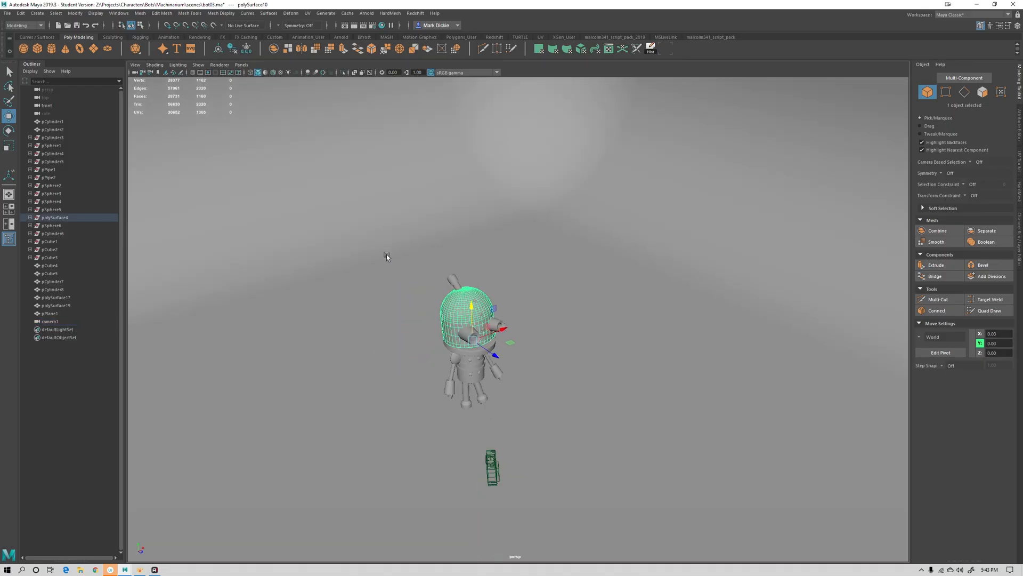
left_click_drag(387, 251, 542, 420)
scroll(558, 210, "down", 5)
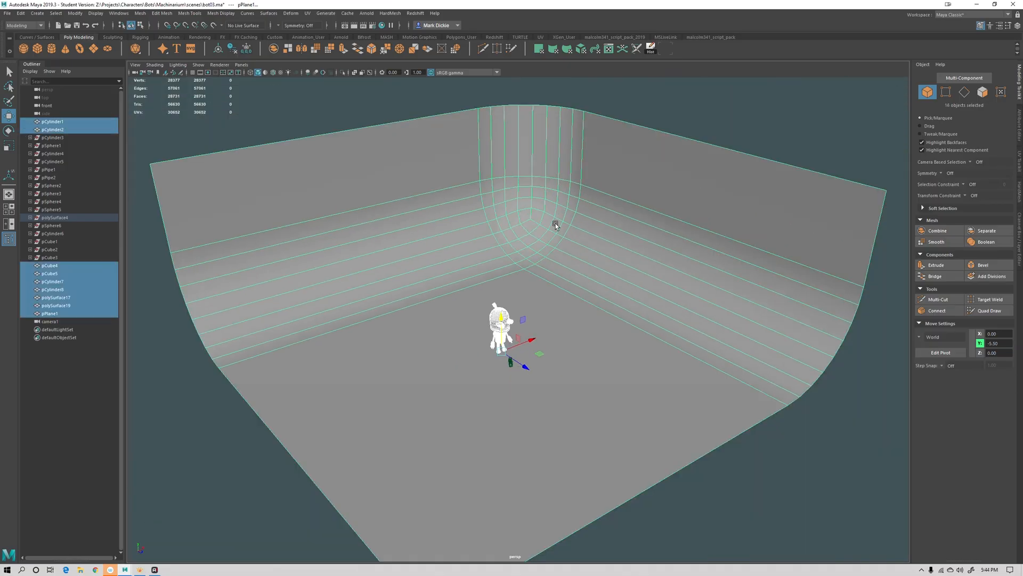
left_click(637, 164, "shift")
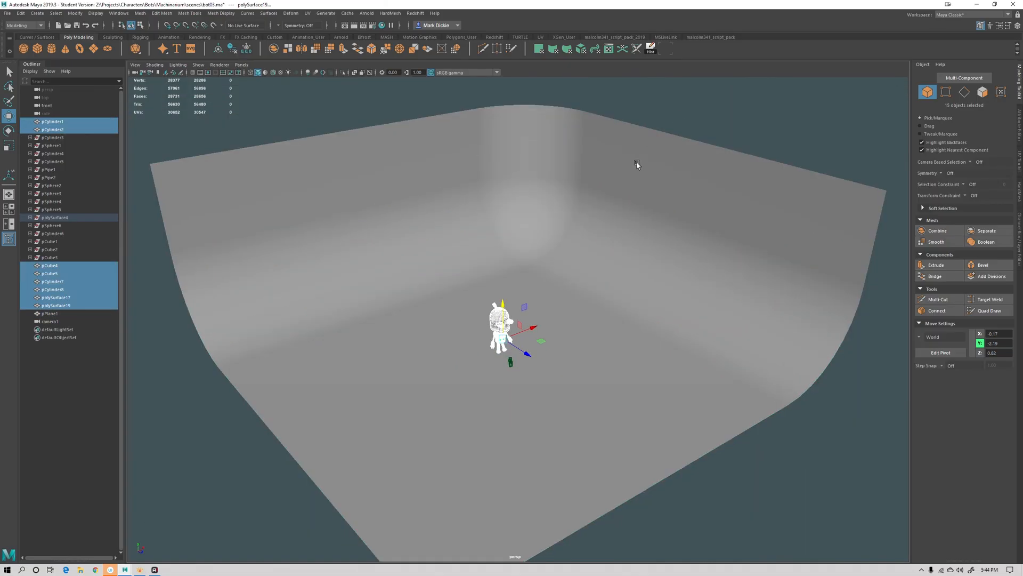
key("f")
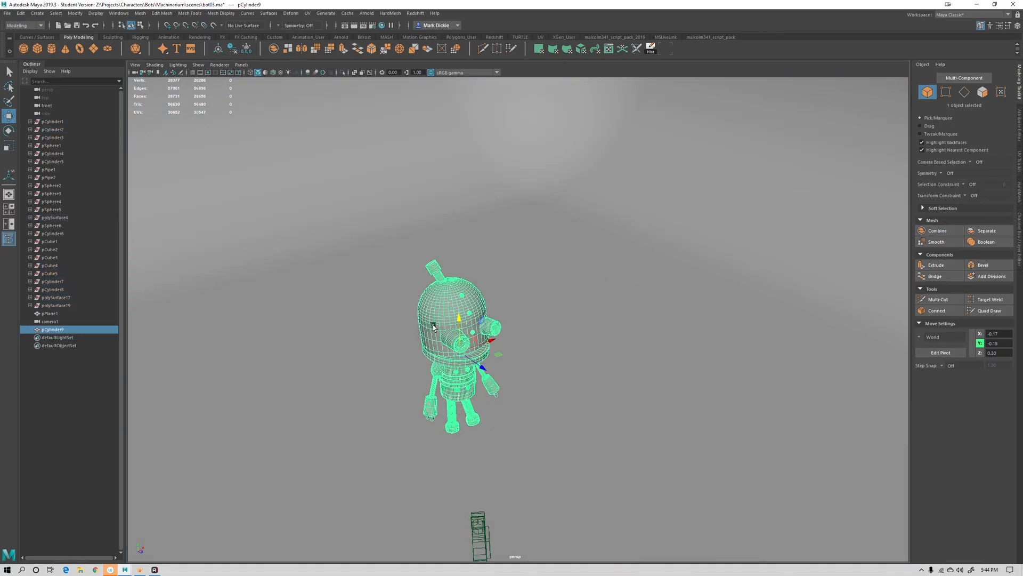
key("f")
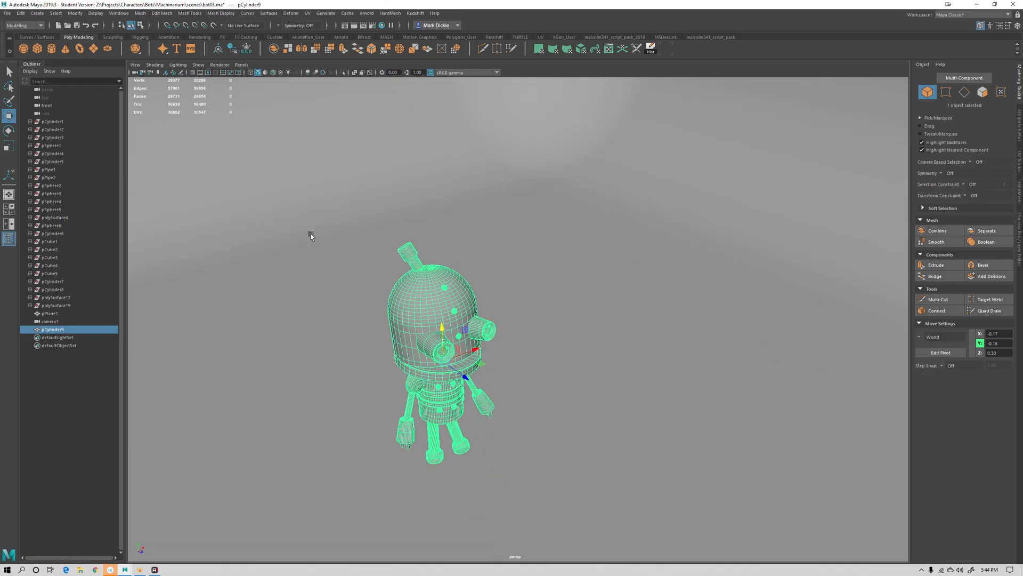
Rename the combined robot mesh to bot
double_click(64, 331)
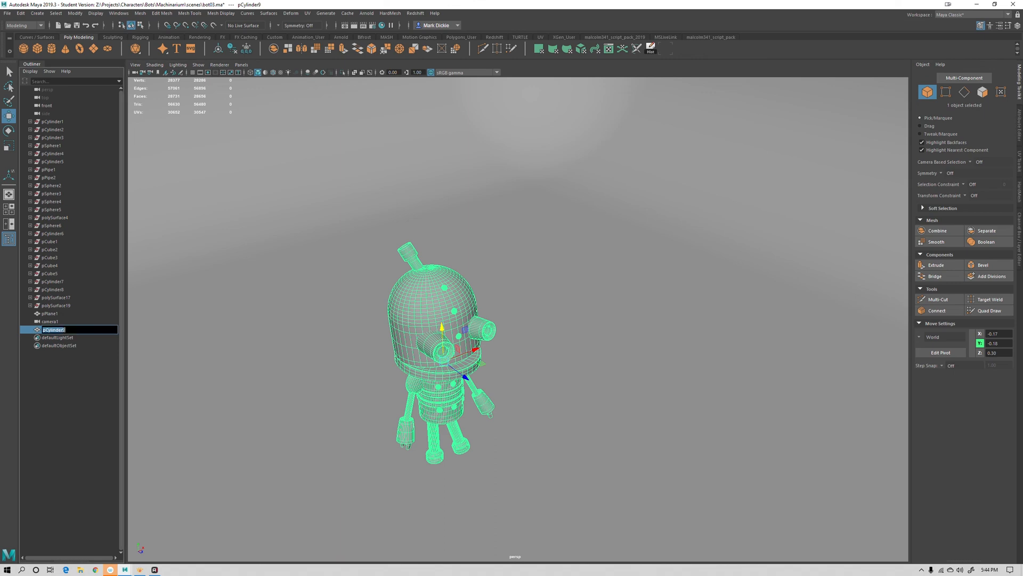
type("bot")
key("Return")
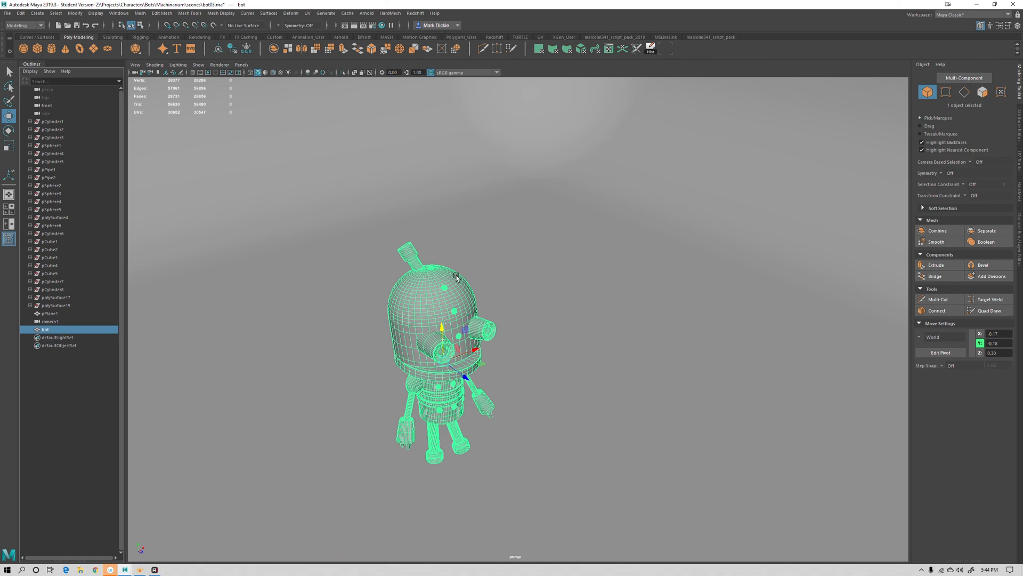
Assign a new aiStandardSurface material to the bot mesh
right_click_drag(432, 288, 426, 491)
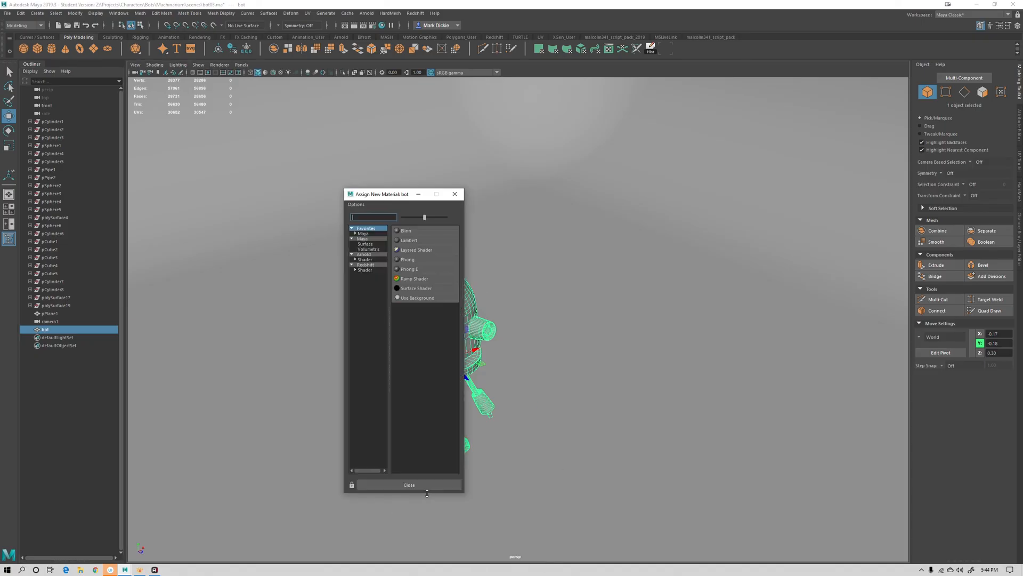
left_click(367, 255)
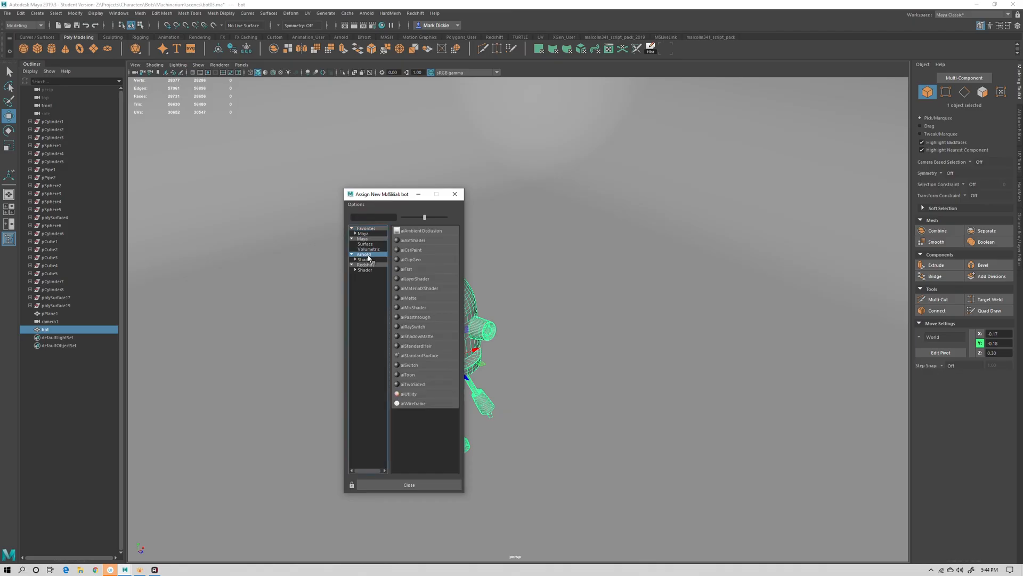
left_click(407, 357)
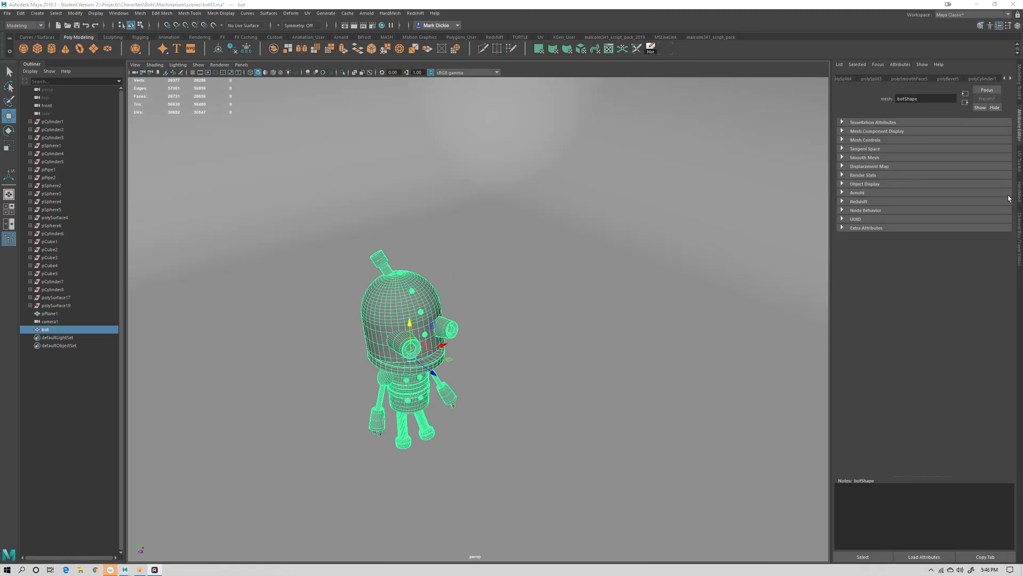
Delete the construction history of the bot mesh
left_click(1019, 222)
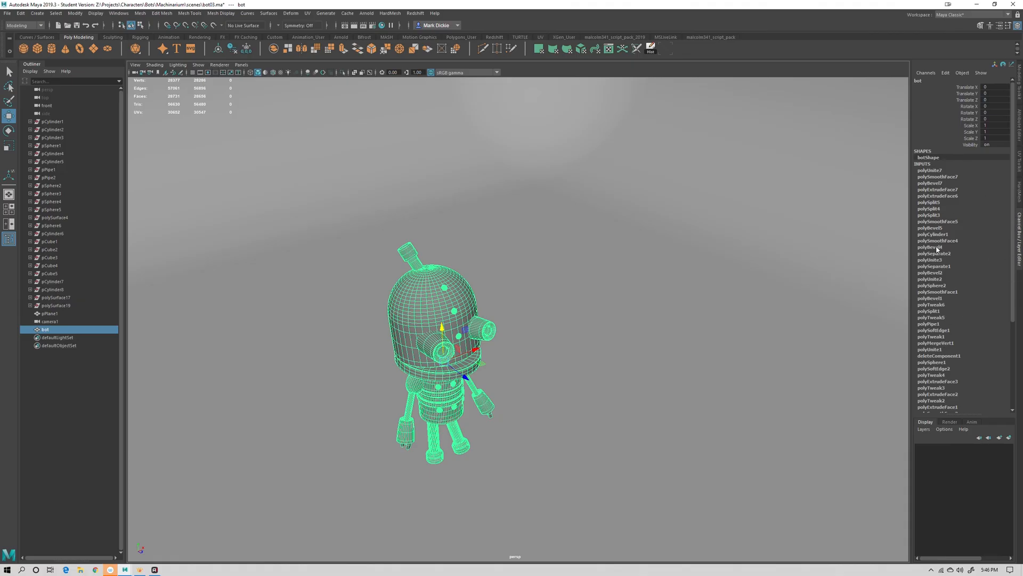
left_click_drag(1013, 257, 981, 256)
left_click(21, 13)
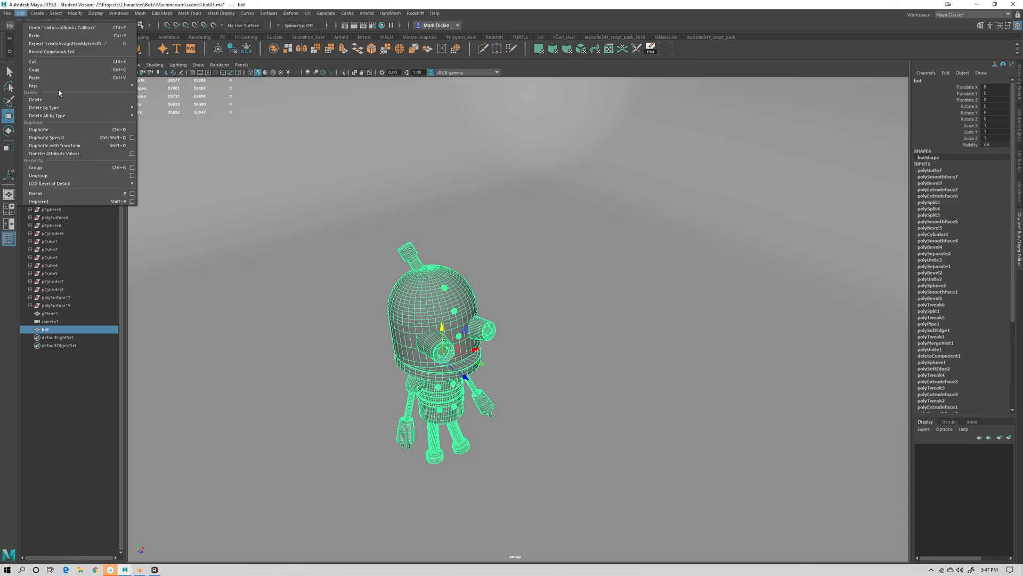
mouse_move(66, 116)
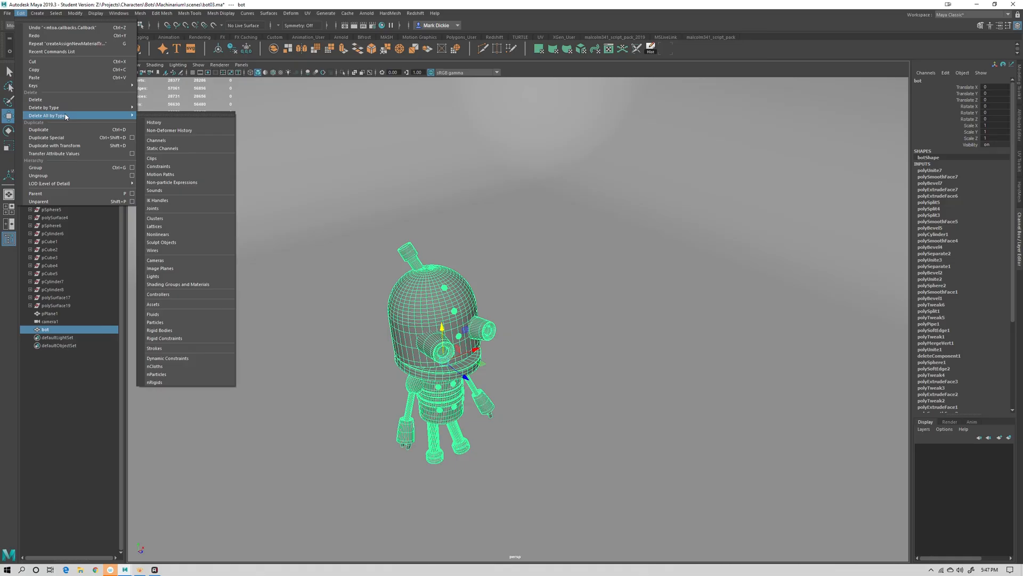
left_click(160, 123)
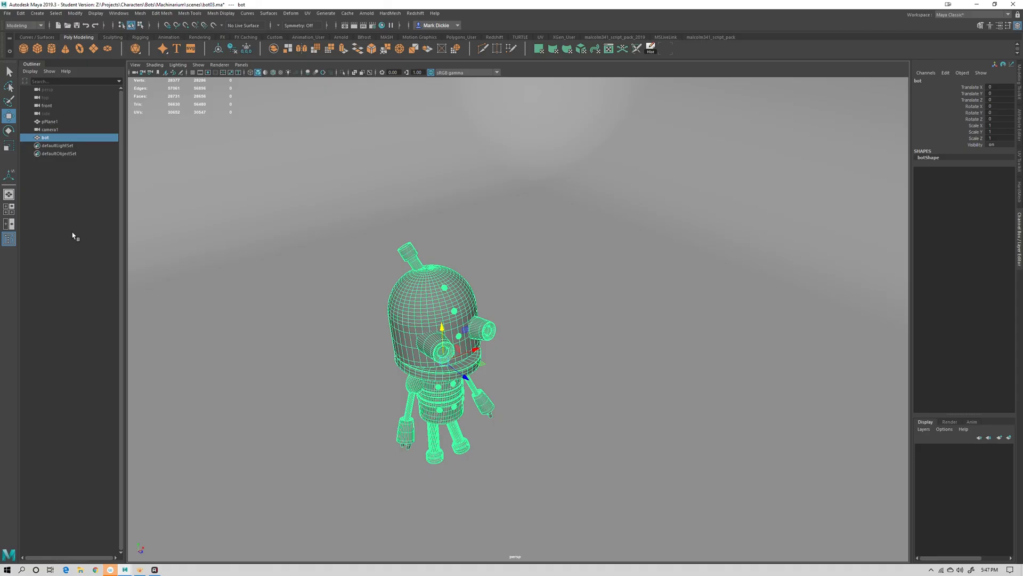
Replace the aiStandardSurface material settings with the Brushed_Metal preset
left_click(1020, 114)
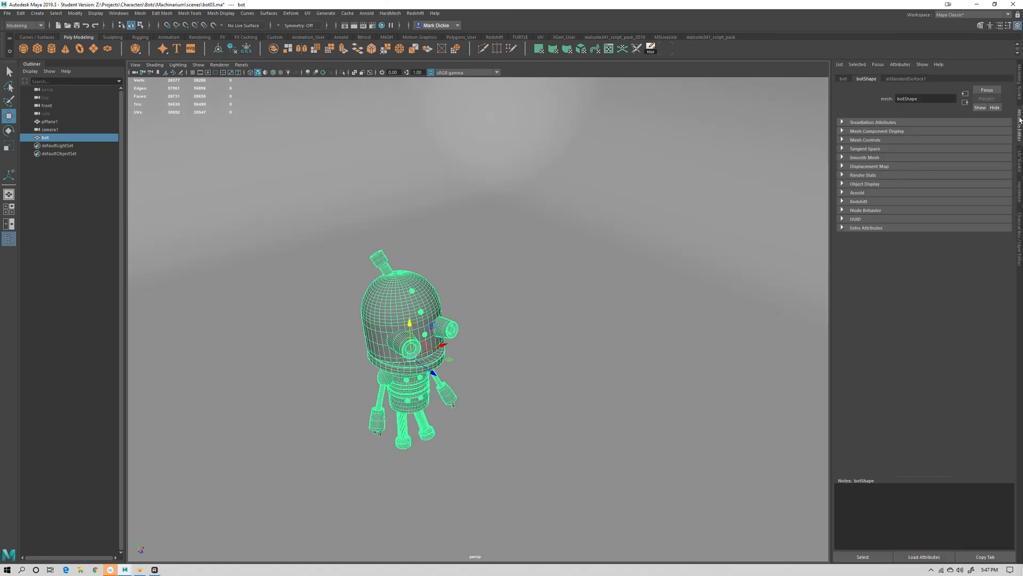
left_click(902, 79)
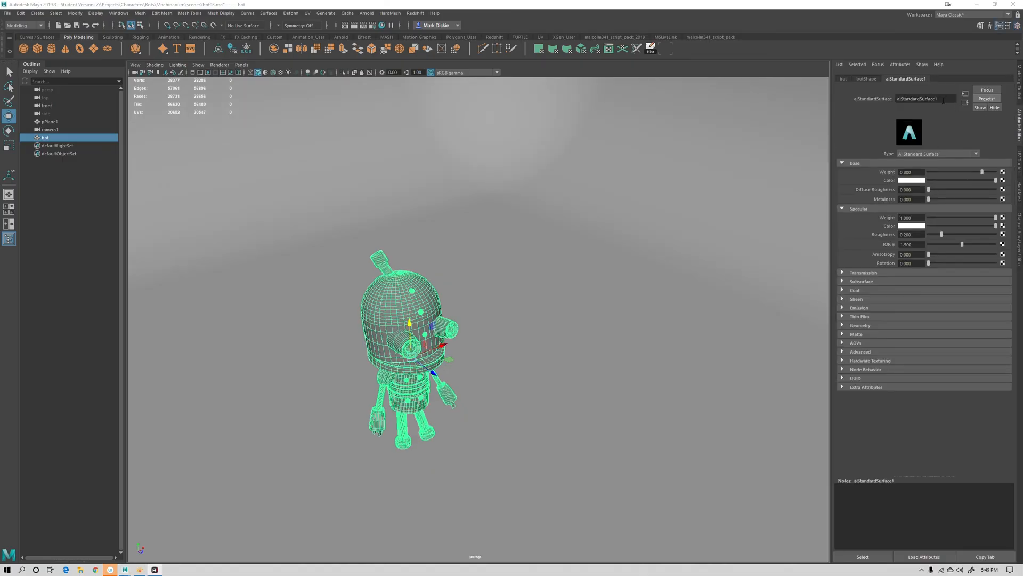
left_click(983, 99)
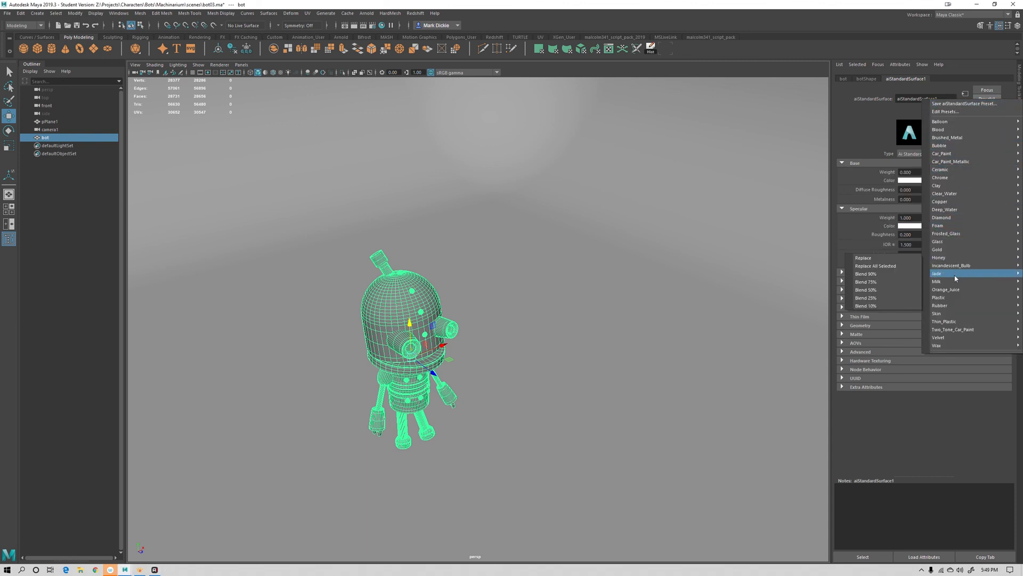
mouse_move(957, 330)
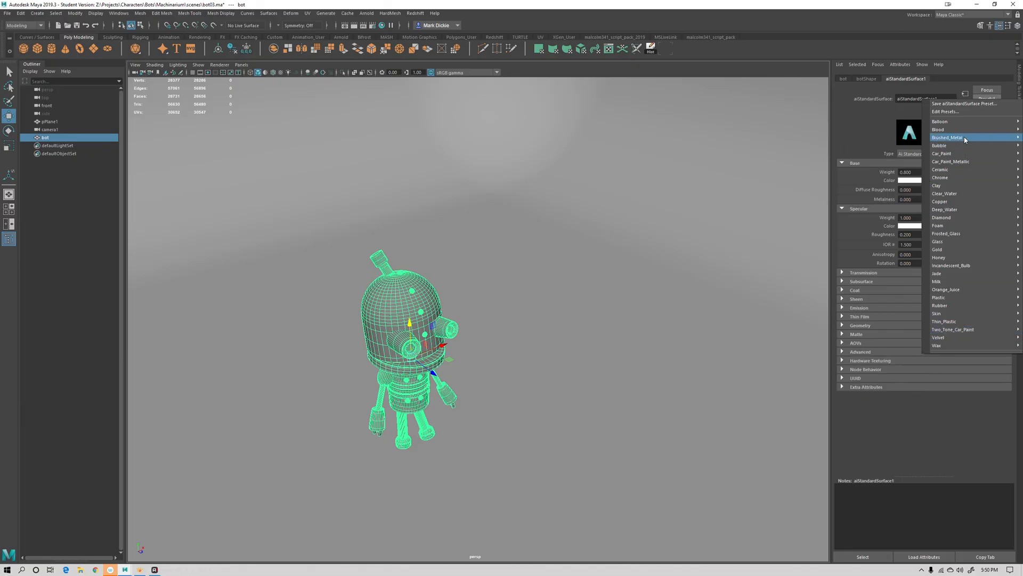
mouse_move(966, 140)
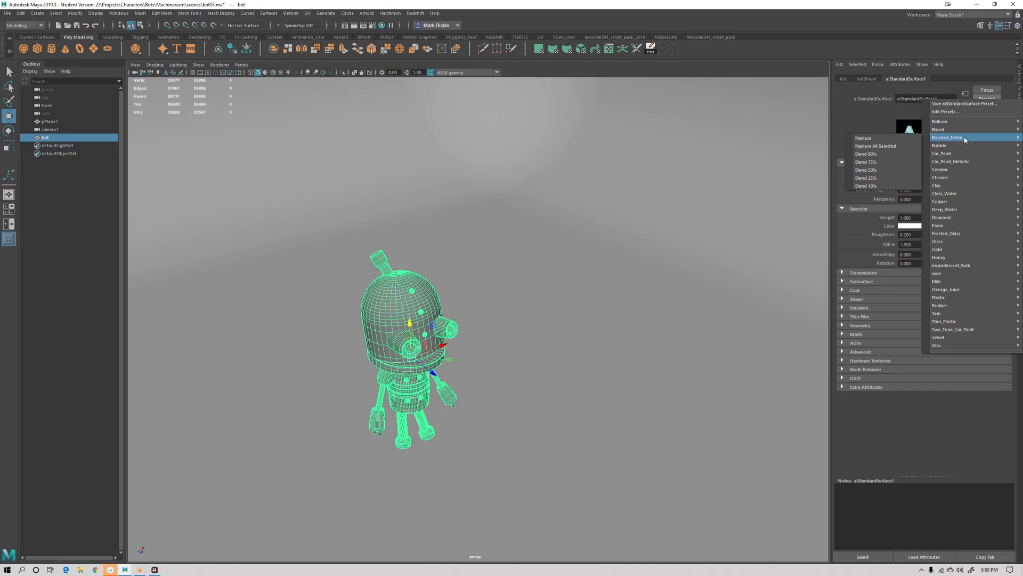
left_click(877, 140)
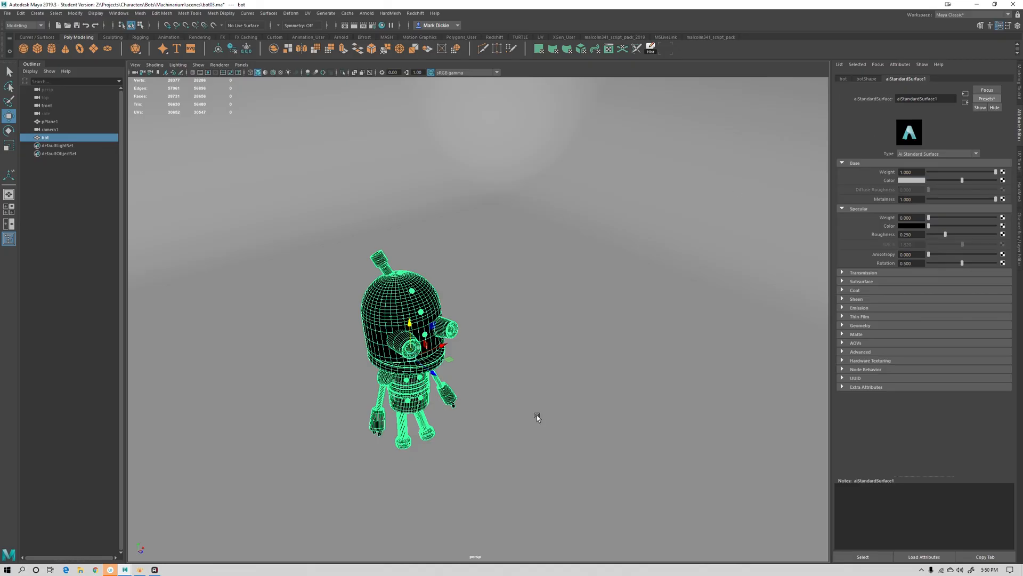
Create an Arnold area light in the scene
left_click_drag(482, 392, 455, 319, "alt")
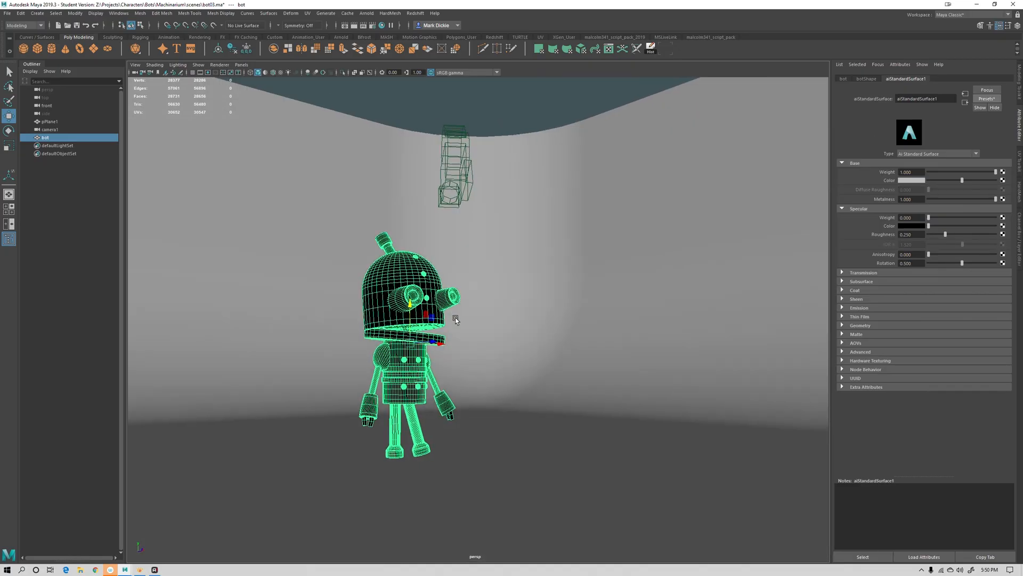
right_click_drag(455, 319, 559, 452, "alt")
middle_click_drag(559, 453, 594, 354, "alt")
right_click_drag(594, 354, 575, 386, "alt")
left_click_drag(576, 386, 449, 310, "alt")
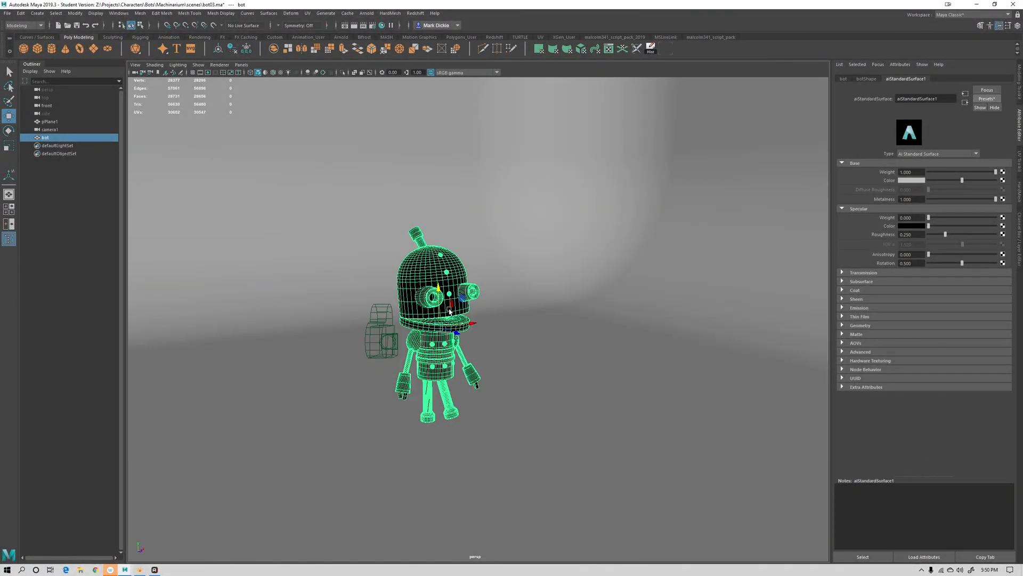
scroll(536, 346, "down", 6)
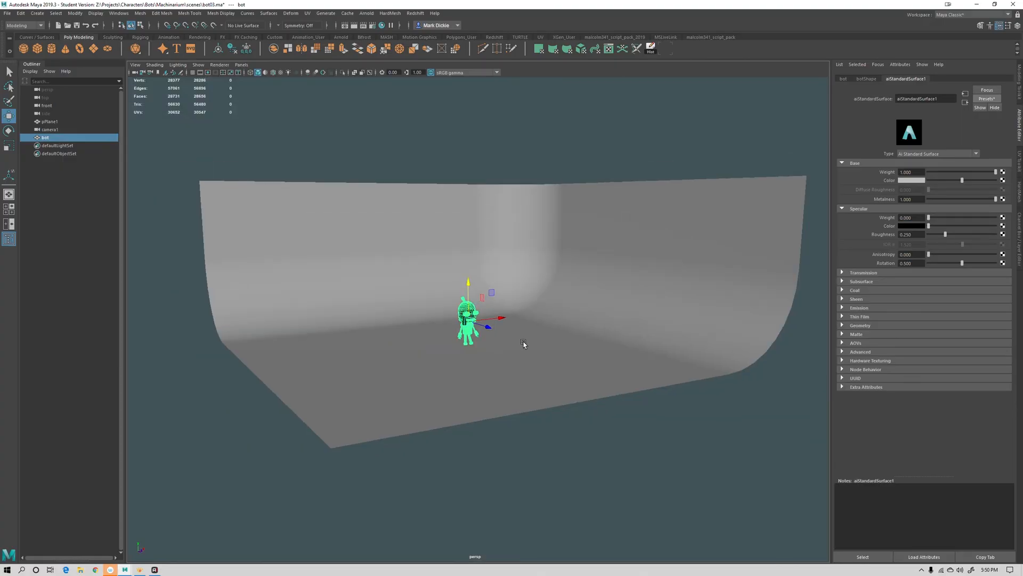
left_click(463, 119)
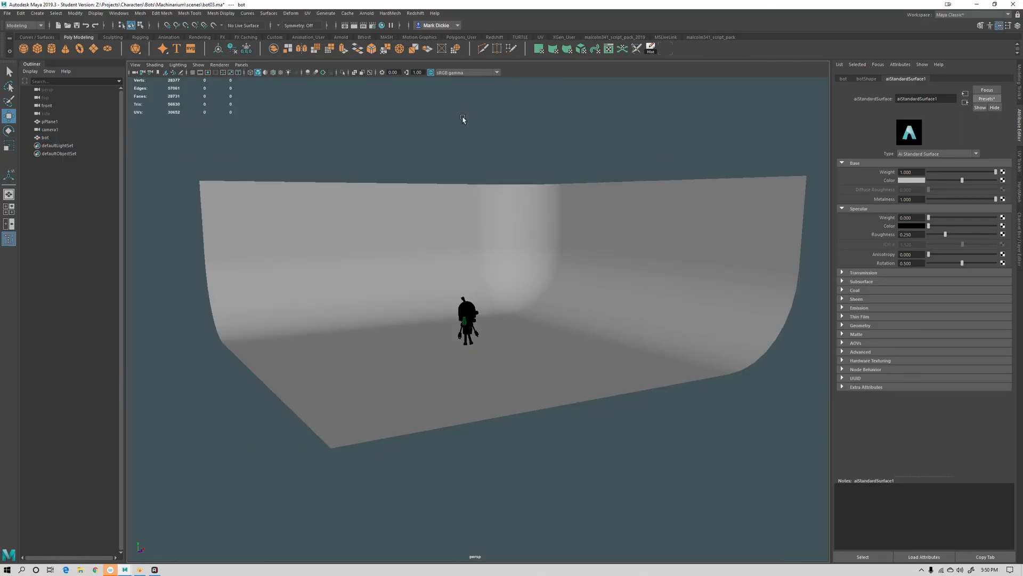
left_click(367, 13)
mouse_move(394, 53)
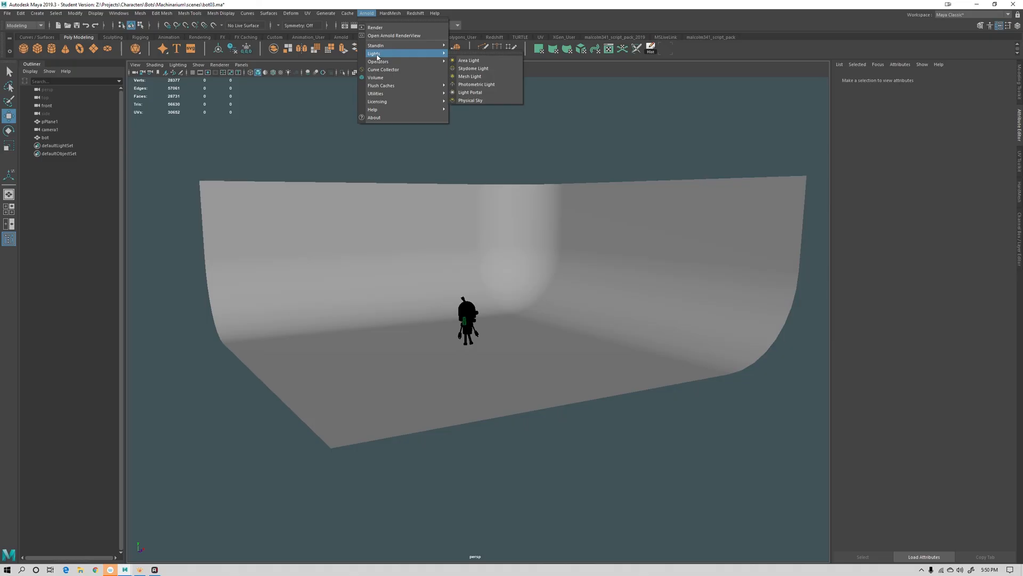
left_click(473, 60)
Raise the area light and scale it up to a large panel over the robot
left_click_drag(451, 274, 451, 165)
key("r")
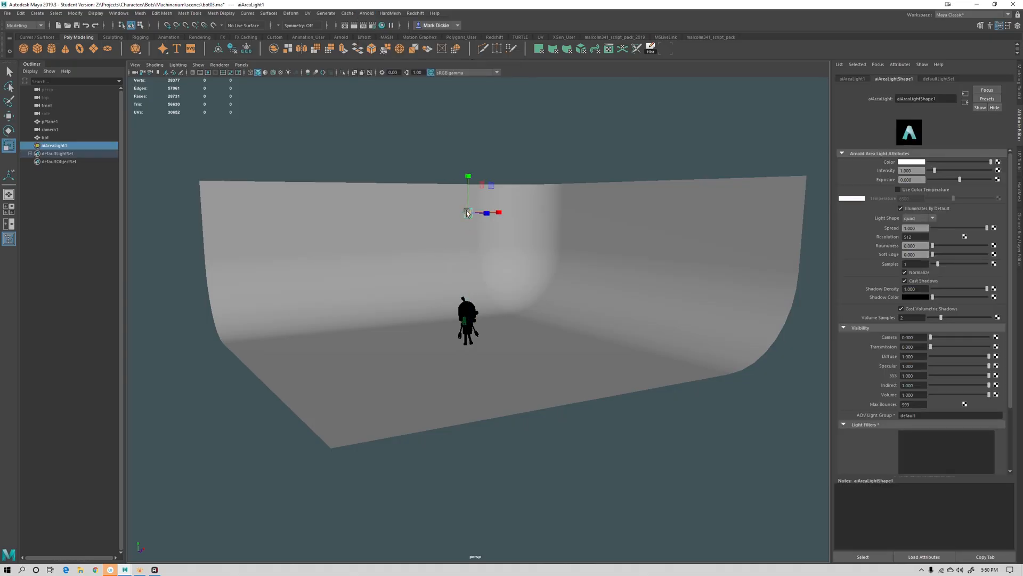
left_click_drag(467, 212, 727, 283)
Rotate the area light so it faces down toward the robot
key("e")
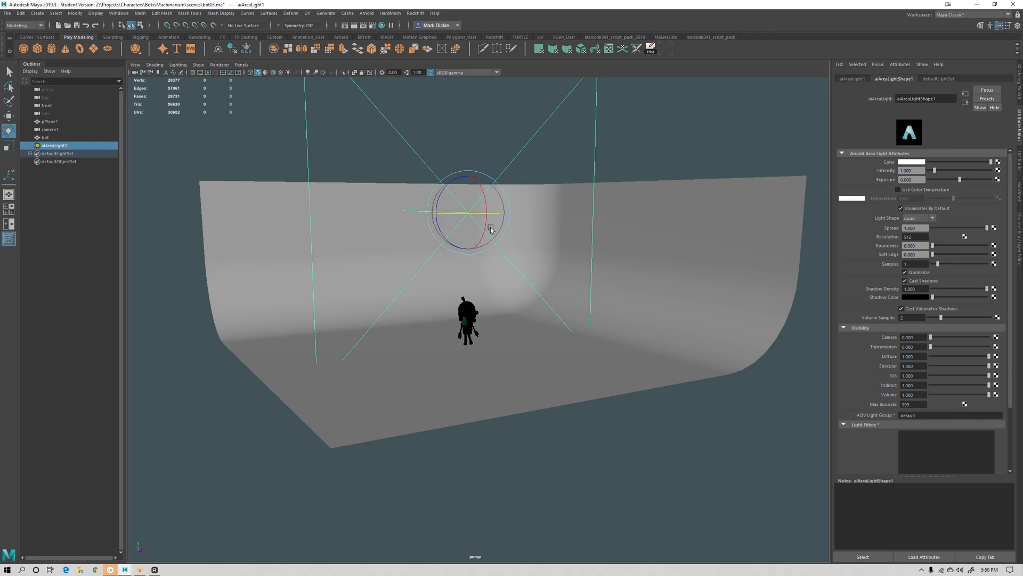
left_click_drag(491, 229, 465, 264)
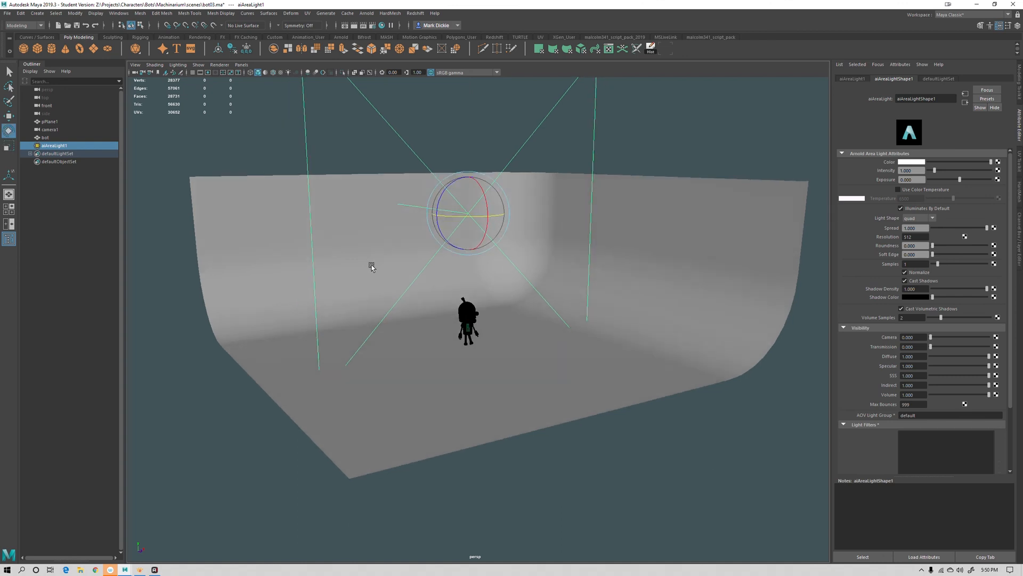
left_click_drag(372, 266, 445, 188, "alt")
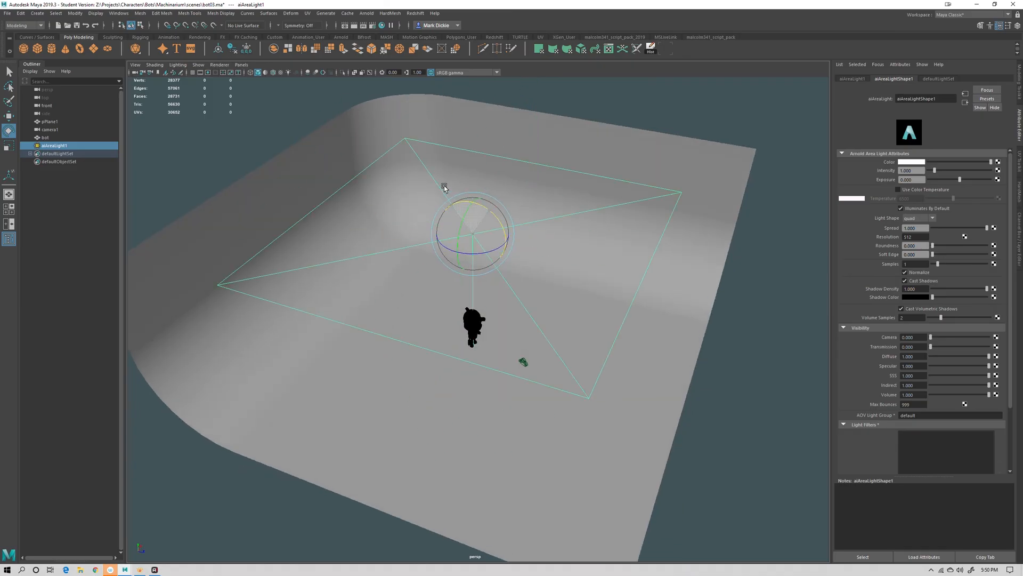
left_click(598, 331)
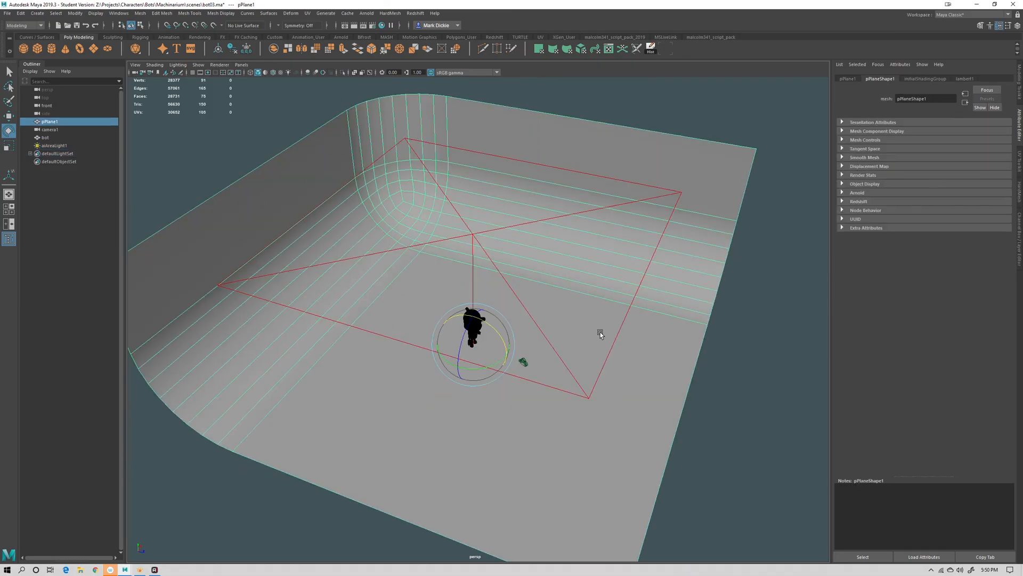
left_click(472, 233)
left_click_drag(469, 262, 433, 187, "alt")
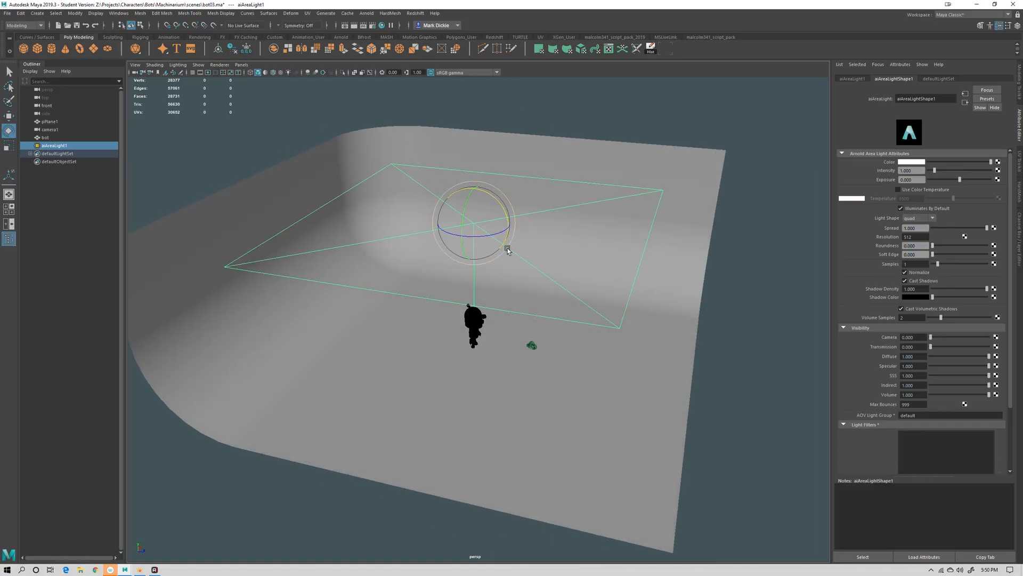
Move the area light higher above the robot
key("w")
left_click_drag(473, 199, 469, 128)
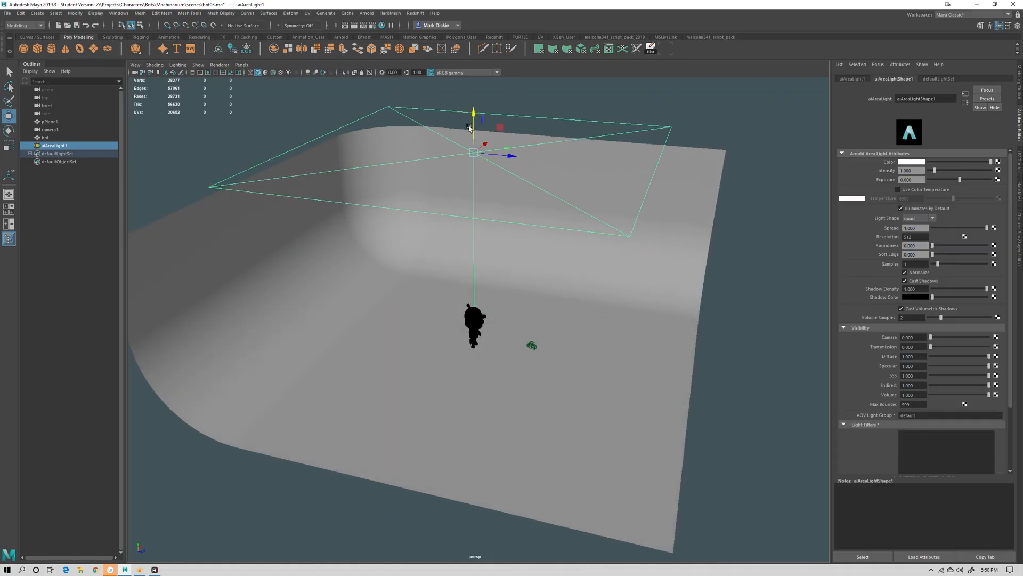
left_click_drag(578, 220, 528, 213, "alt")
right_click_drag(596, 232, 606, 257, "alt")
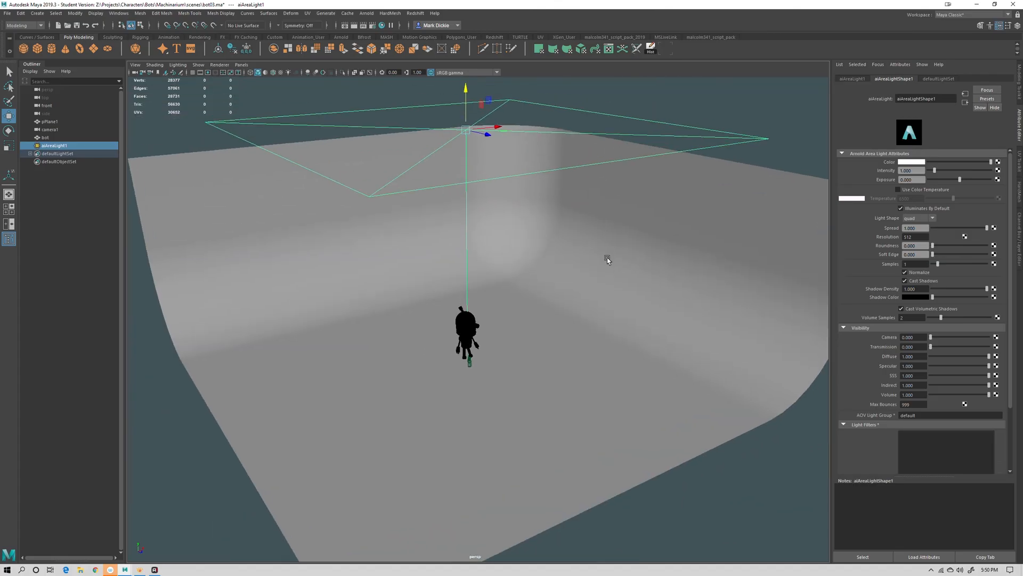
middle_click_drag(606, 258, 592, 280, "alt")
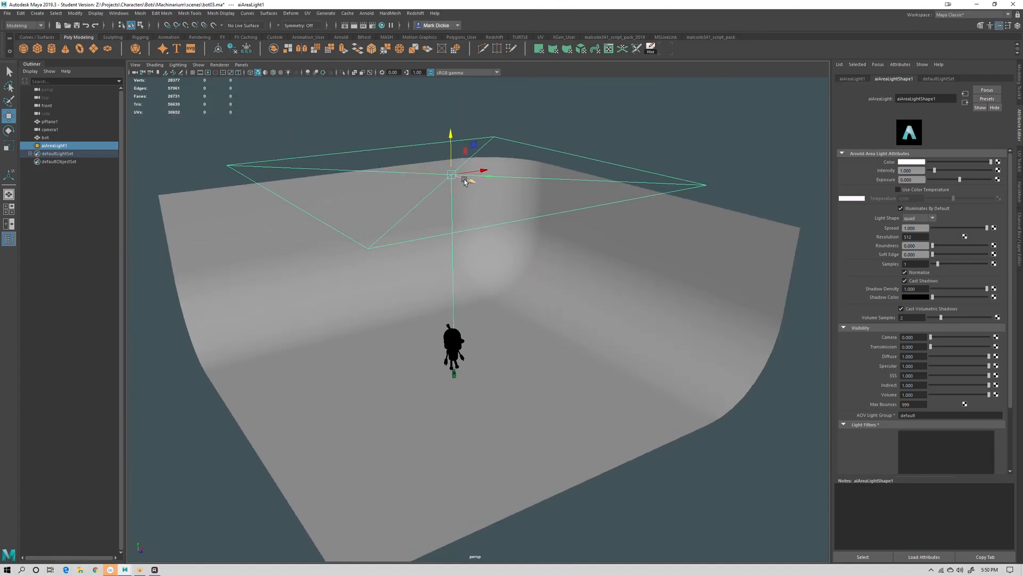
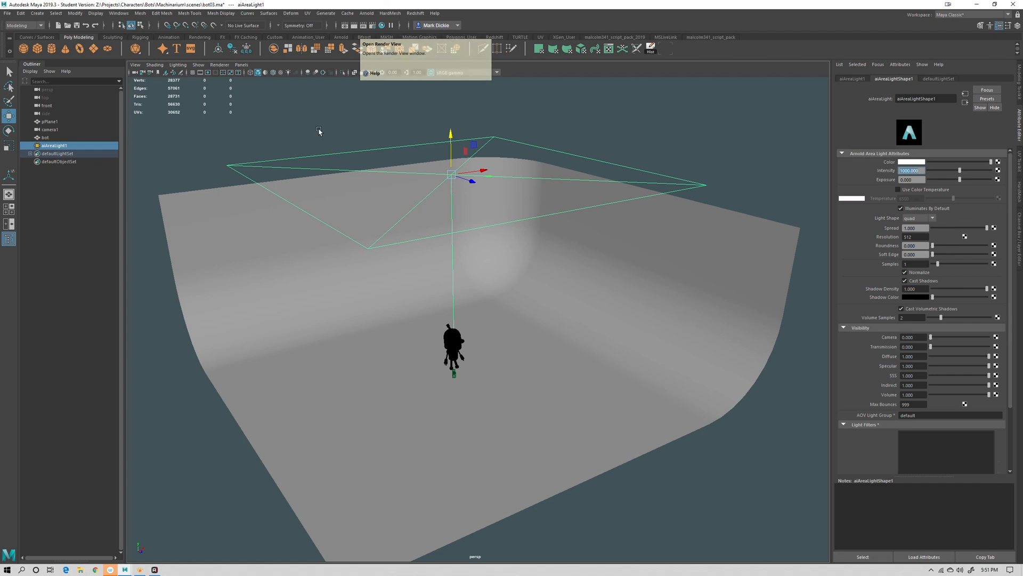
Save the scene and render a preview through camera1
left_click(303, 96)
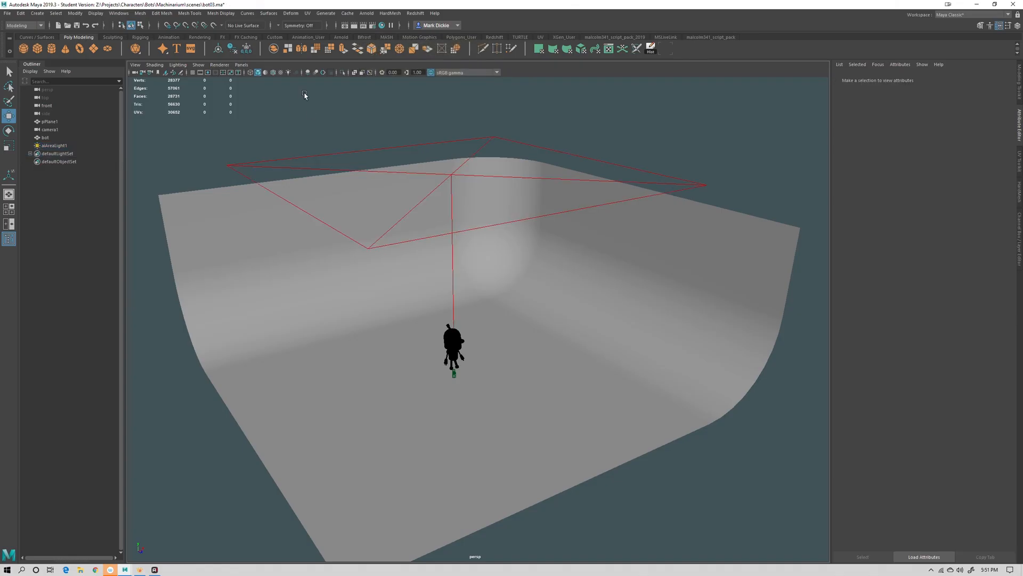
key("q")
key("ctrl+s")
left_click(493, 293)
key("w")
left_click(346, 26)
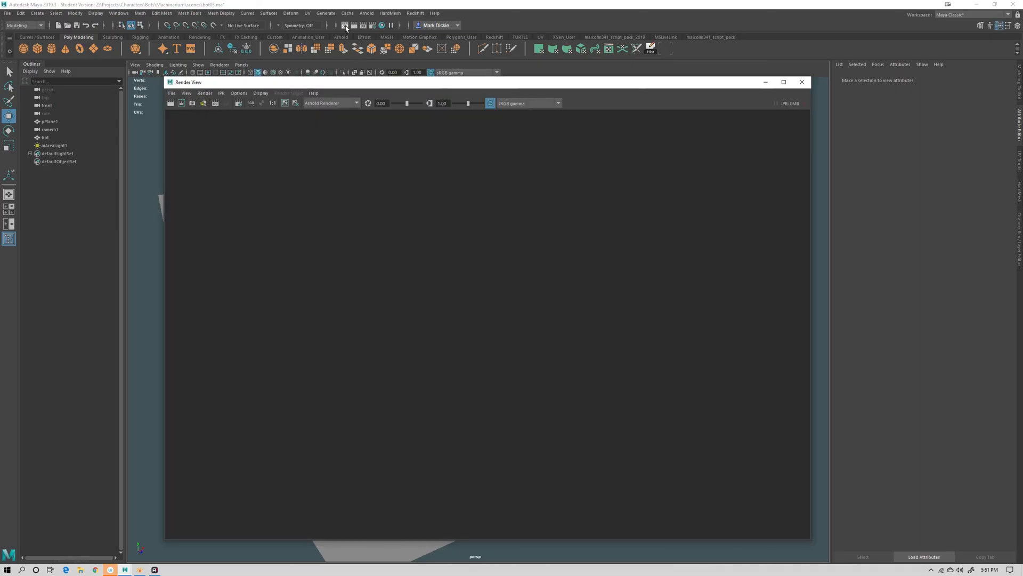
right_click(174, 103)
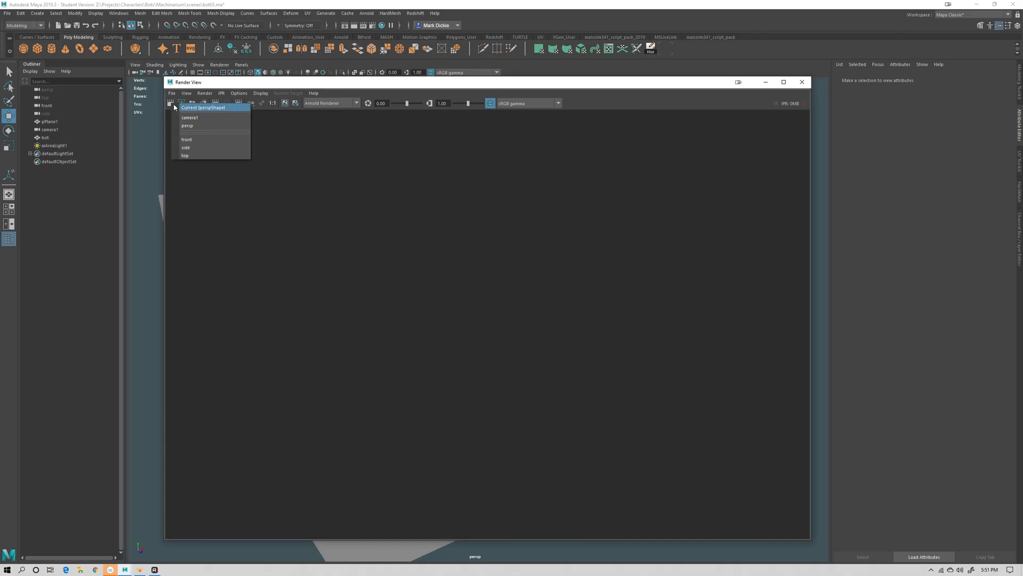
left_click(206, 120)
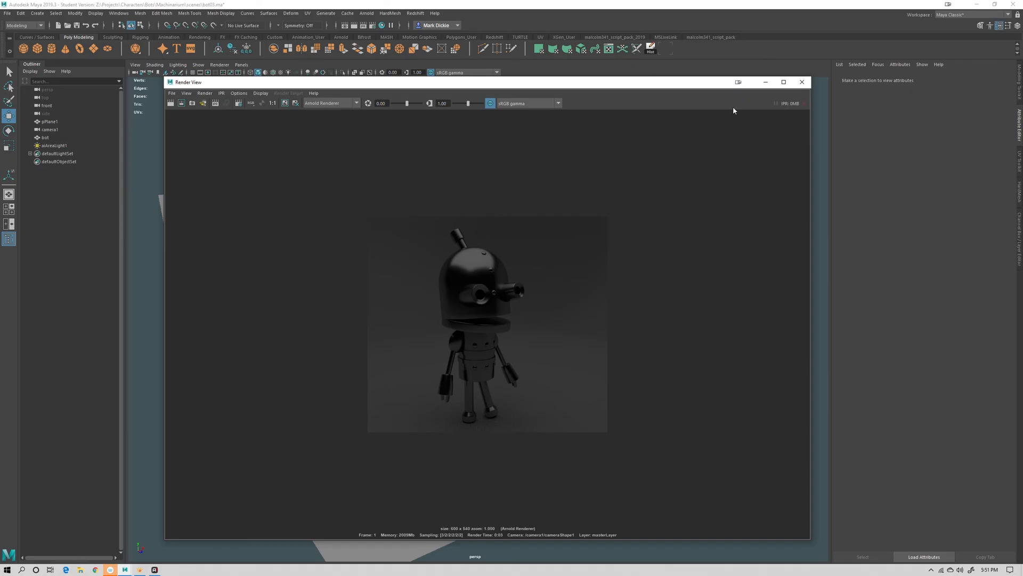
Set the Arnold area light's intensity to 5000
left_click_drag(706, 85, 293, 108)
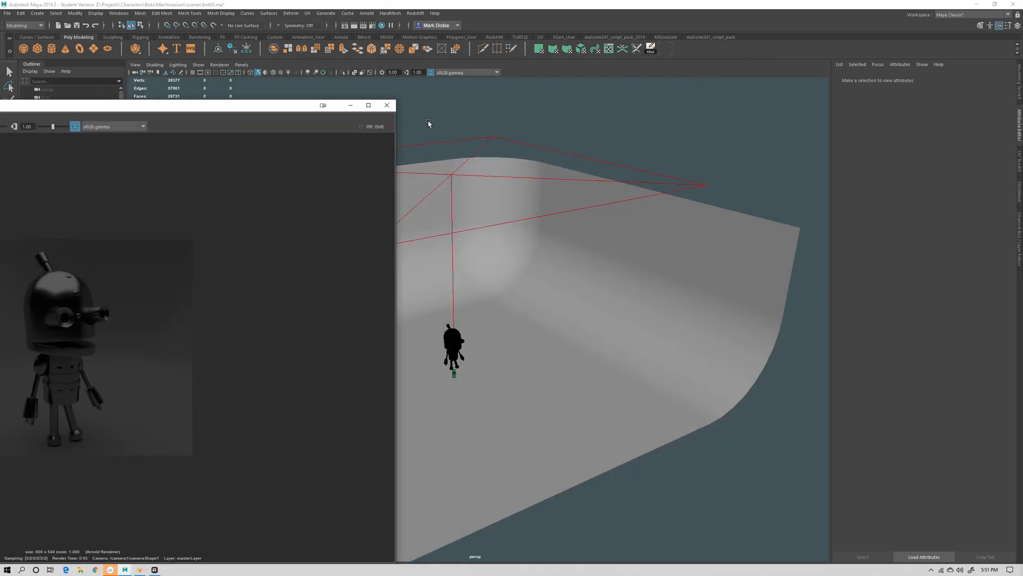
left_click_drag(450, 114, 507, 151)
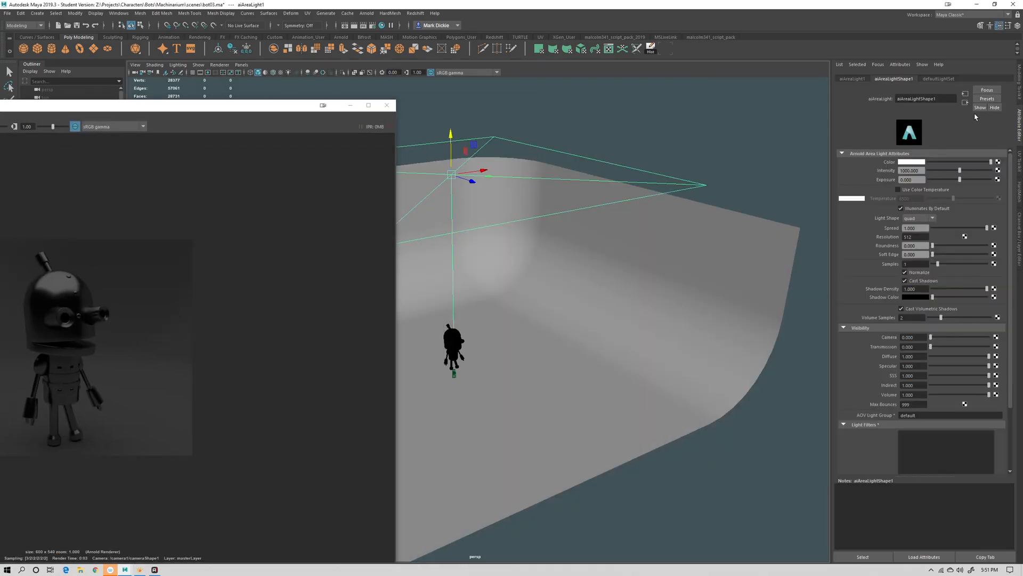
double_click(917, 170)
type("5000")
left_click(819, 156)
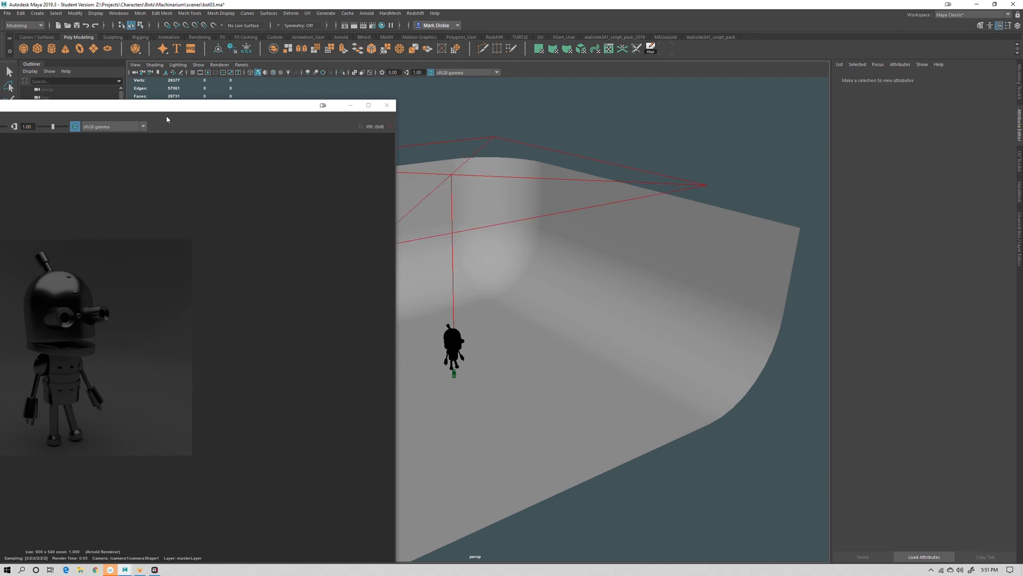
Re-render the camera1 view to check the brighter area light, then close the render window
left_click_drag(209, 106, 497, 98)
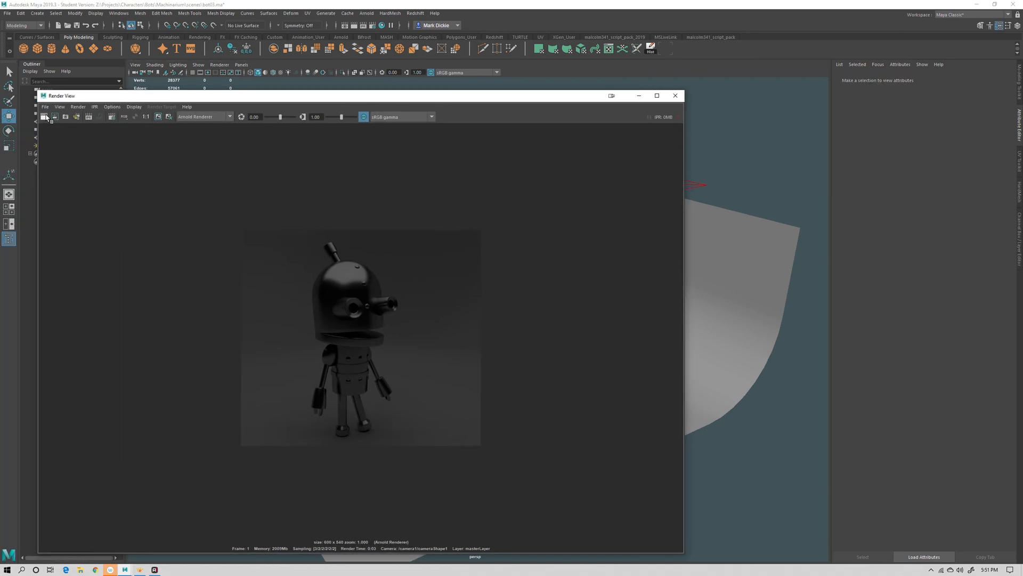
left_click(45, 116)
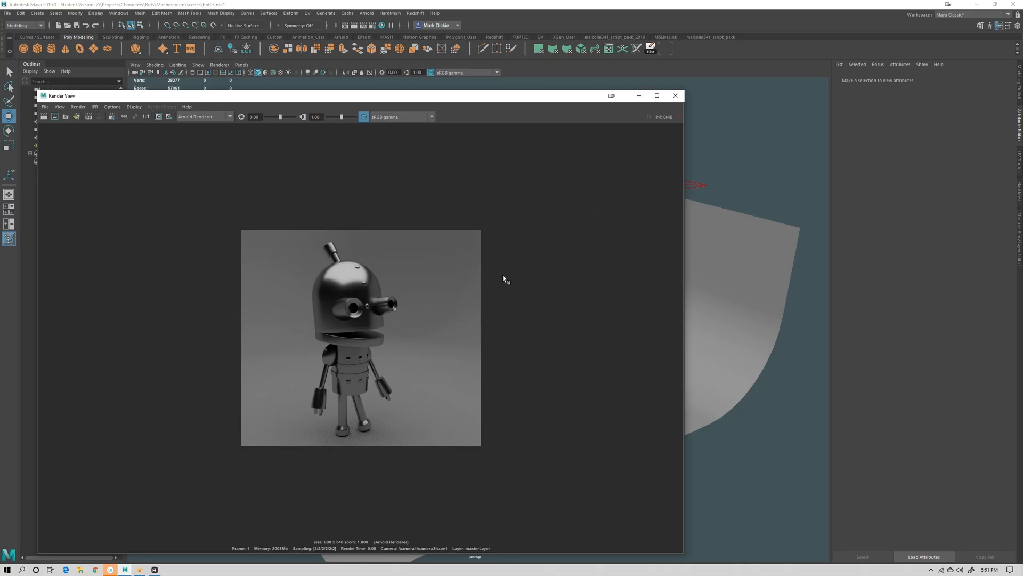
left_click(675, 96)
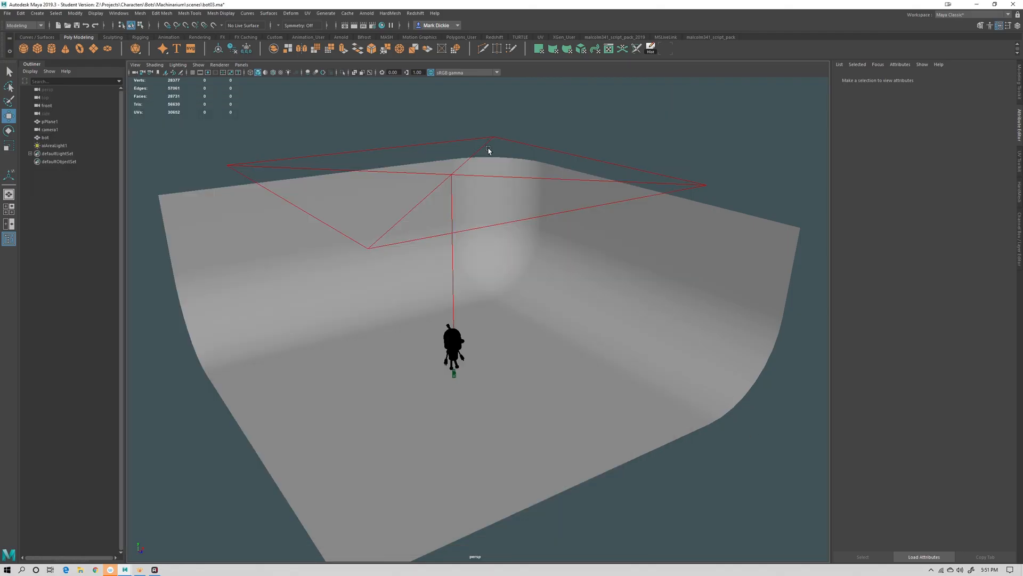
Create a spot light in the scene
left_click_drag(597, 433, 571, 432, "alt")
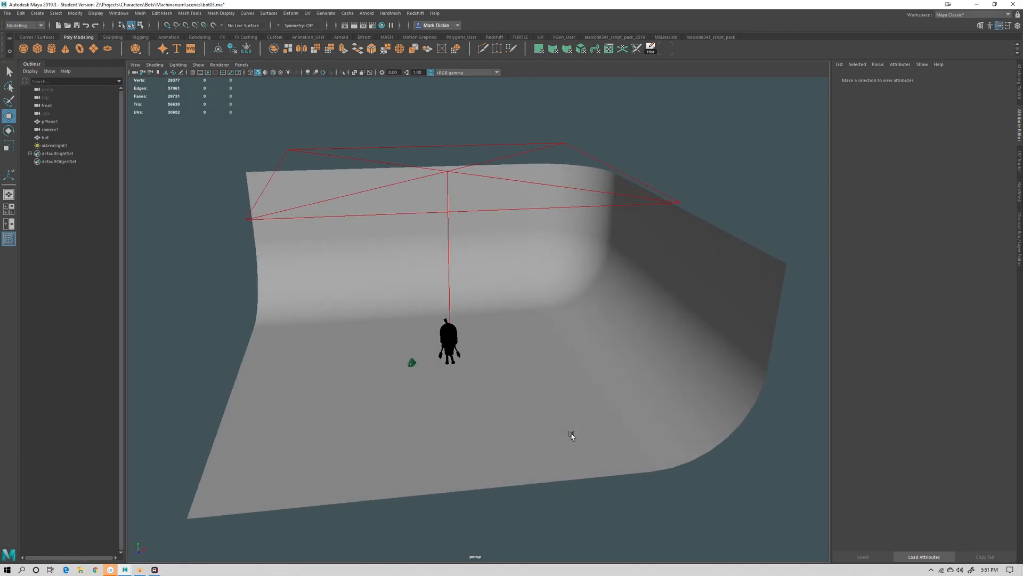
left_click(369, 14)
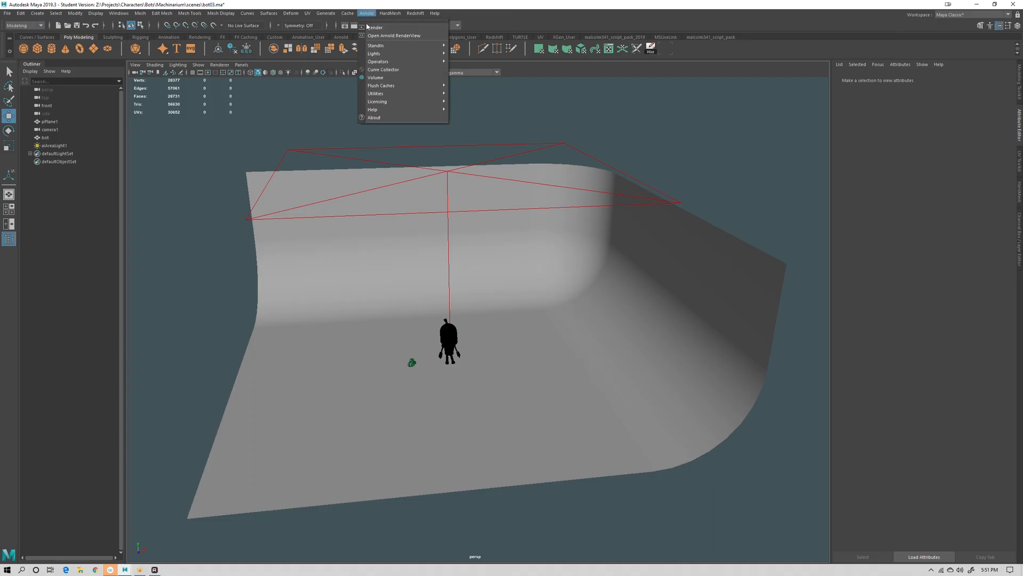
left_click(357, 21)
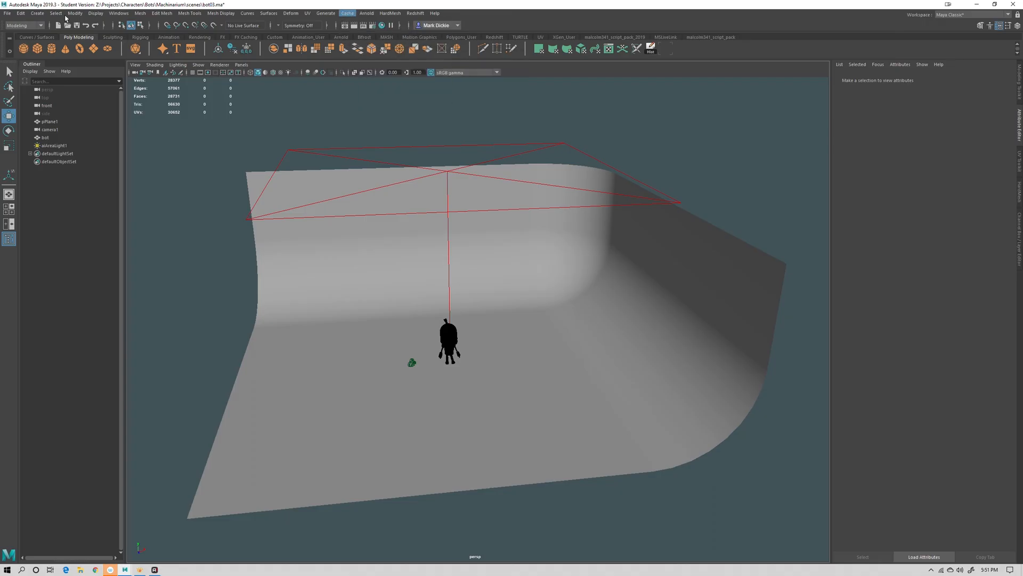
left_click(39, 13)
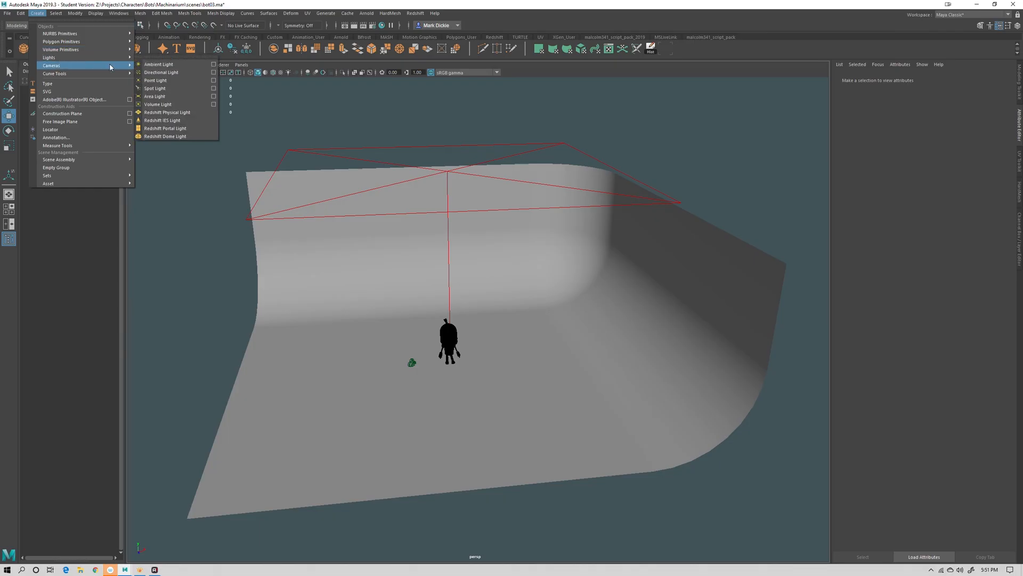
mouse_move(109, 59)
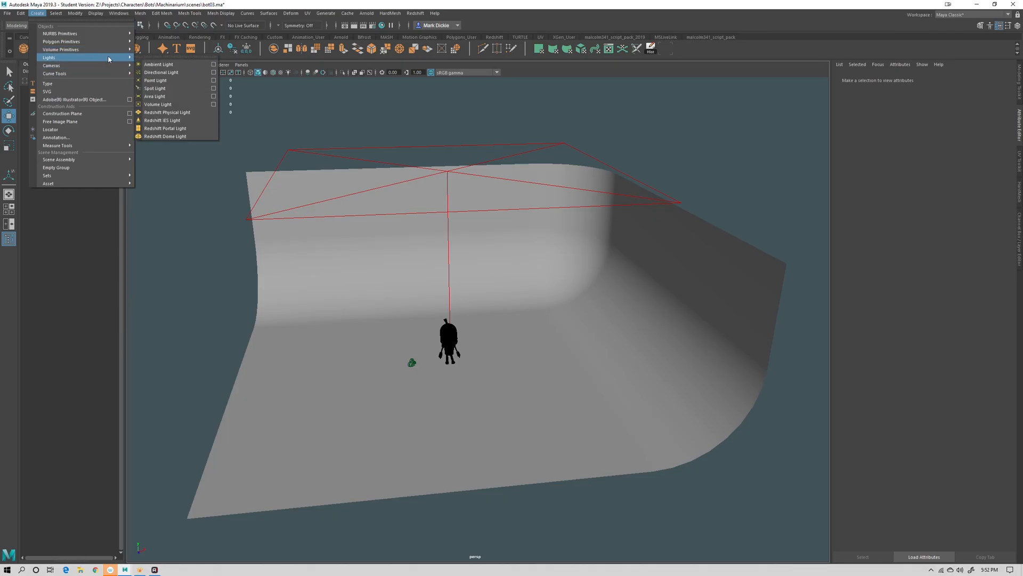
left_click(171, 88)
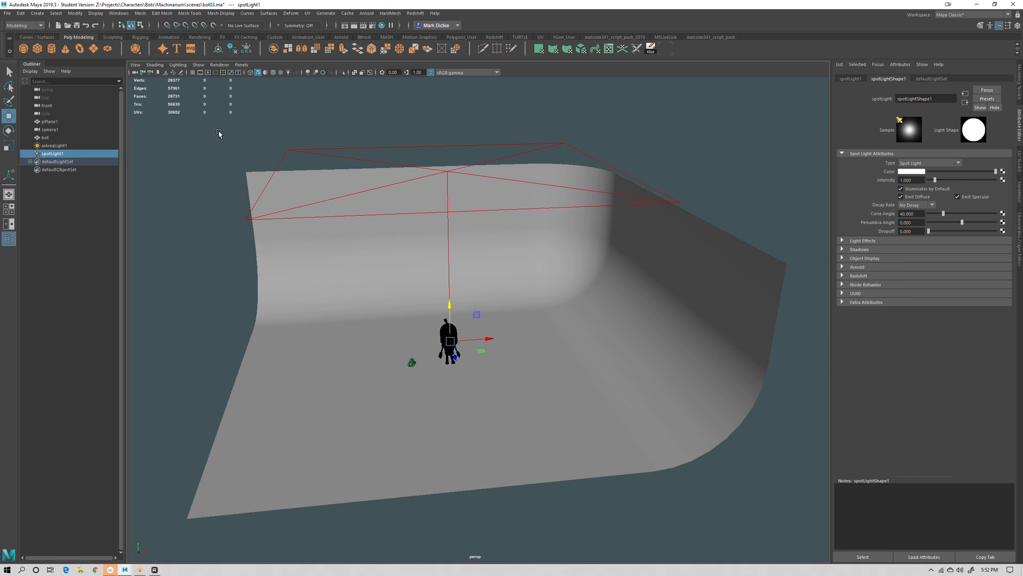
Look through the spot light and aim it at the robot from the right side of the backdrop
left_click(243, 65)
left_click(258, 99)
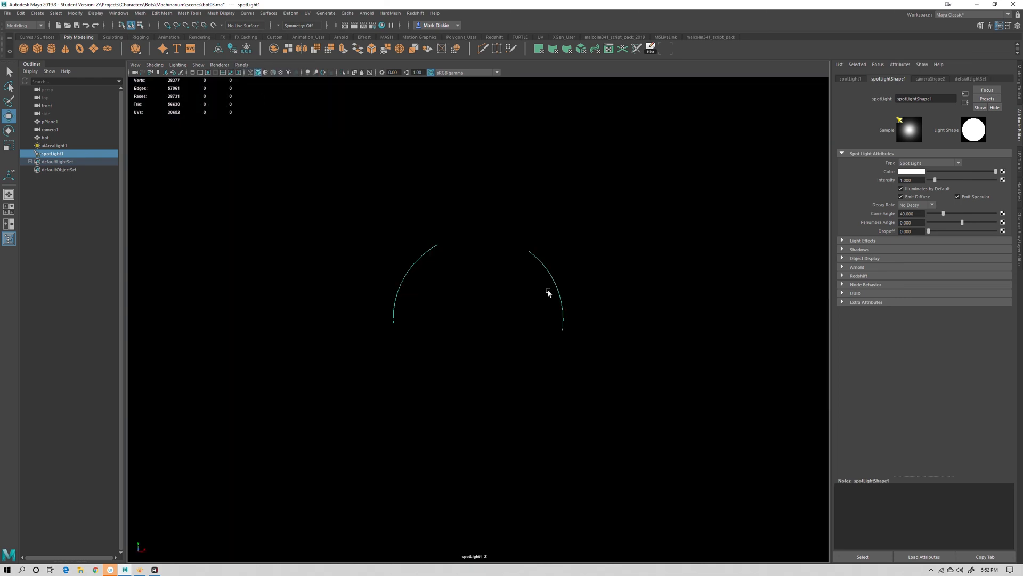
right_click_drag(499, 280, 283, 181, "alt")
left_click_drag(283, 181, 450, 267, "alt")
right_click_drag(450, 267, 331, 235, "alt")
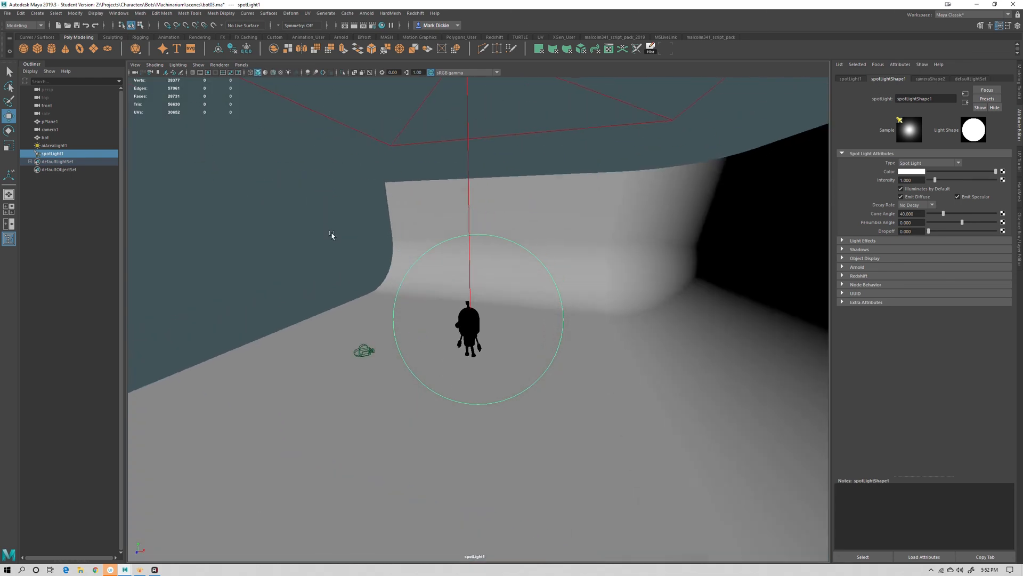
left_click_drag(331, 235, 420, 281, "alt")
middle_click_drag(477, 288, 511, 272, "alt")
right_click_drag(512, 272, 544, 302, "alt")
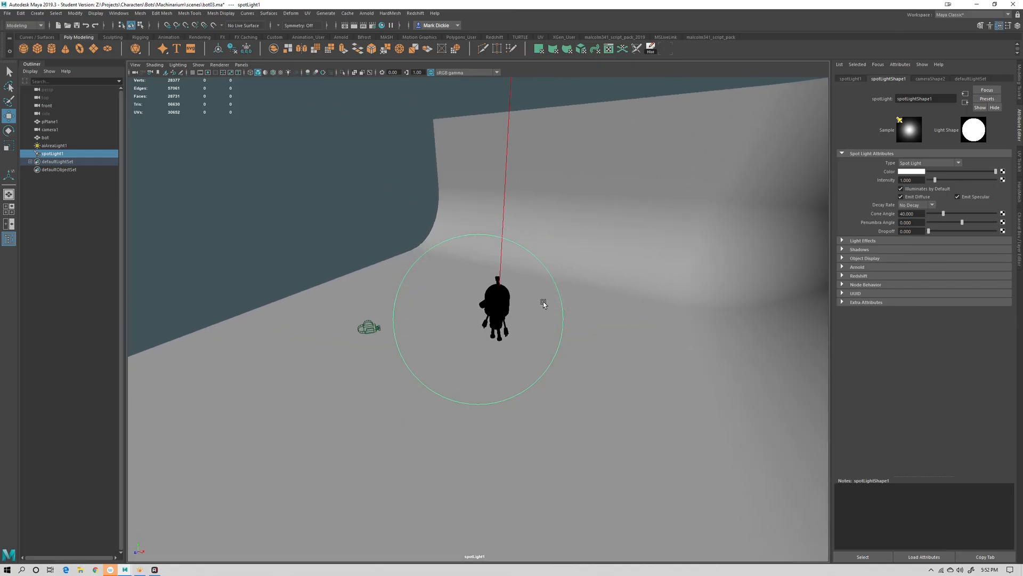
middle_click_drag(543, 302, 512, 306, "alt")
key("space")
left_click_drag(530, 306, 546, 313)
right_click_drag(546, 315, 831, 313, "alt")
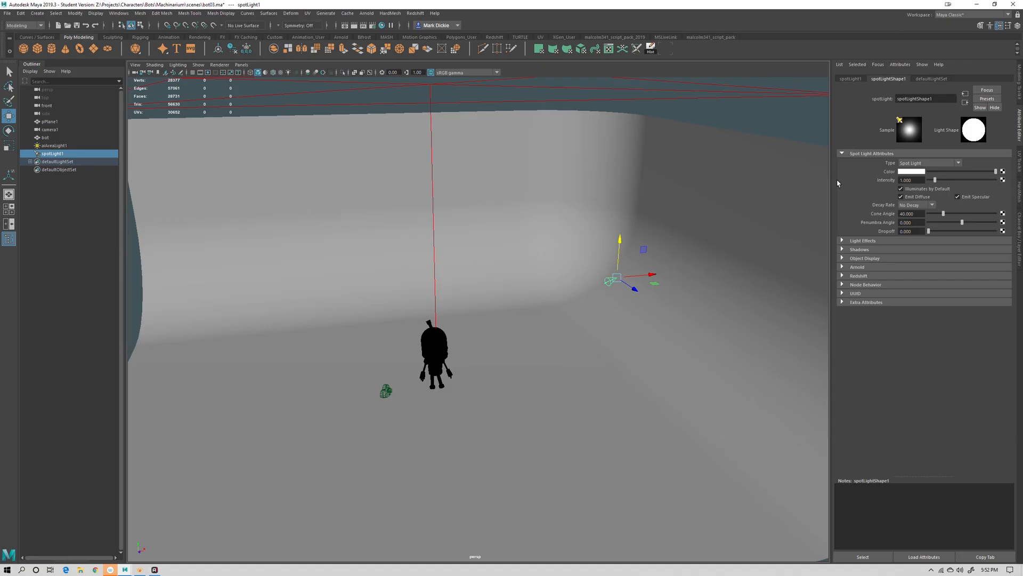
Widen the spot light's cone angle to about 77, add penumbra and dropoff, and set its intensity to 500
left_click_drag(944, 214, 965, 226)
left_click_drag(931, 232, 934, 232)
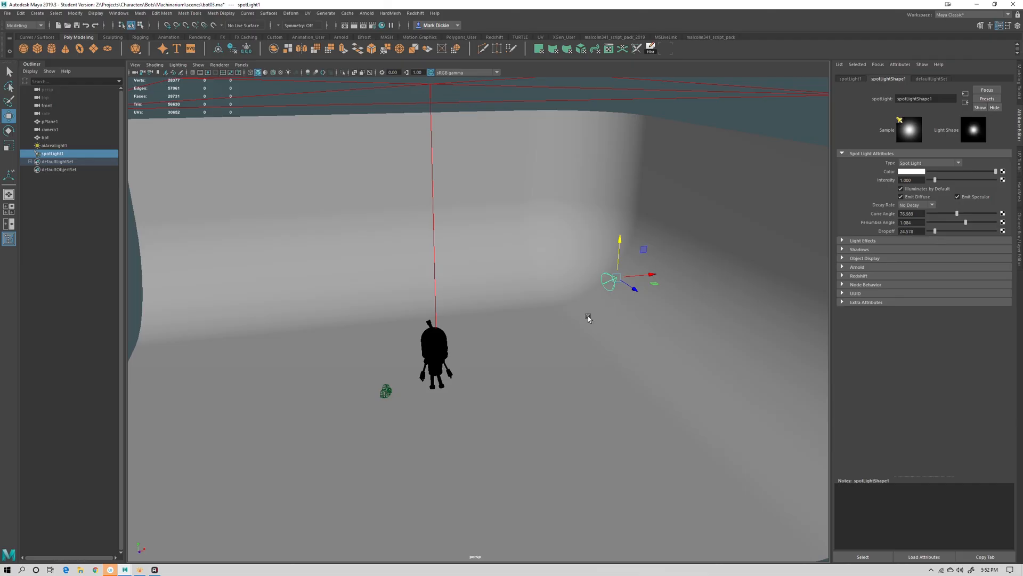
left_click(910, 180)
type("500")
key("Return")
left_click_drag(650, 359, 651, 375, "alt")
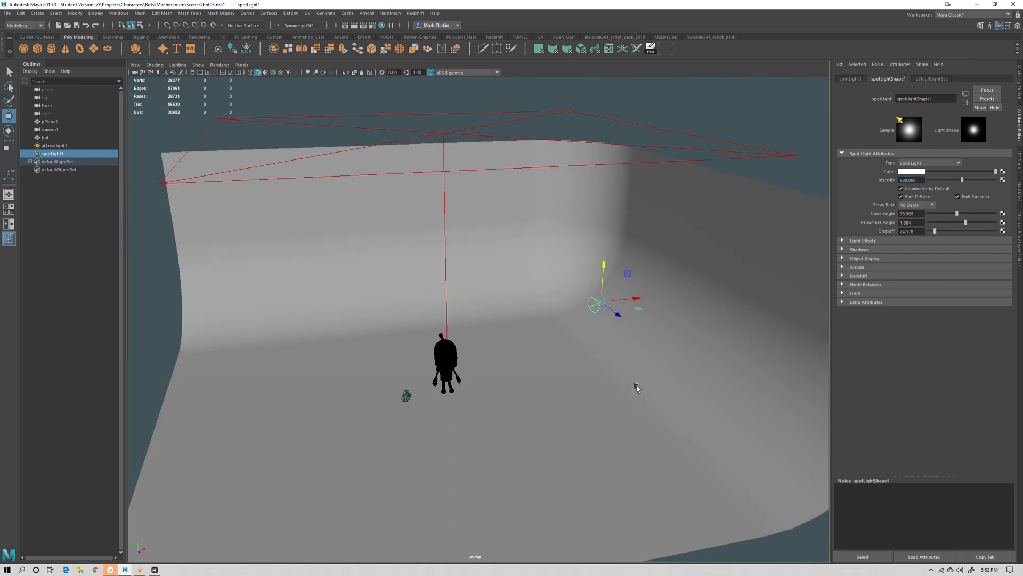
Duplicate the spot light, move the copy to the robot's left side and aim it at the robot
key("ctrl+d")
left_click_drag(600, 303, 364, 326)
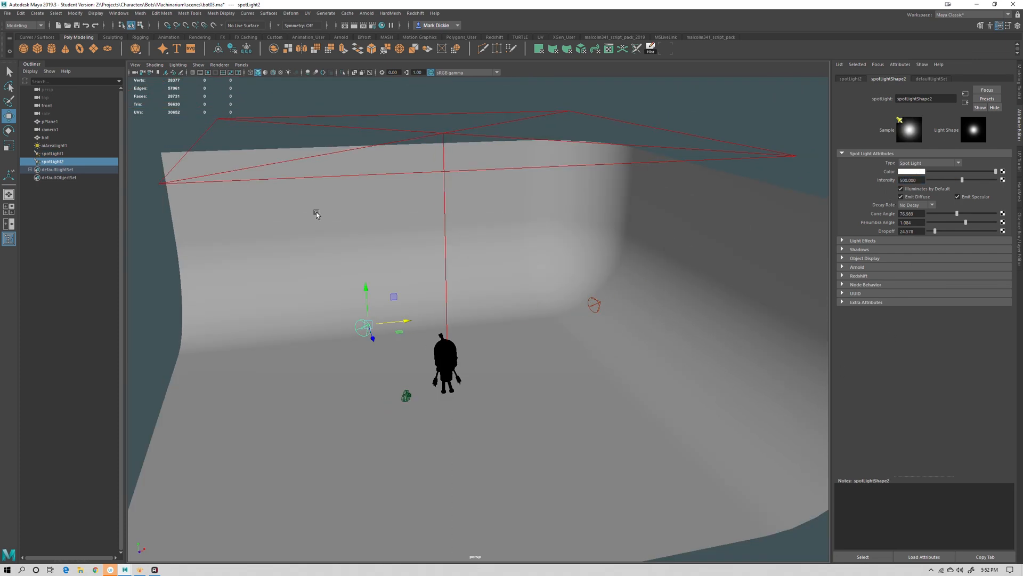
left_click(242, 65)
left_click(265, 99)
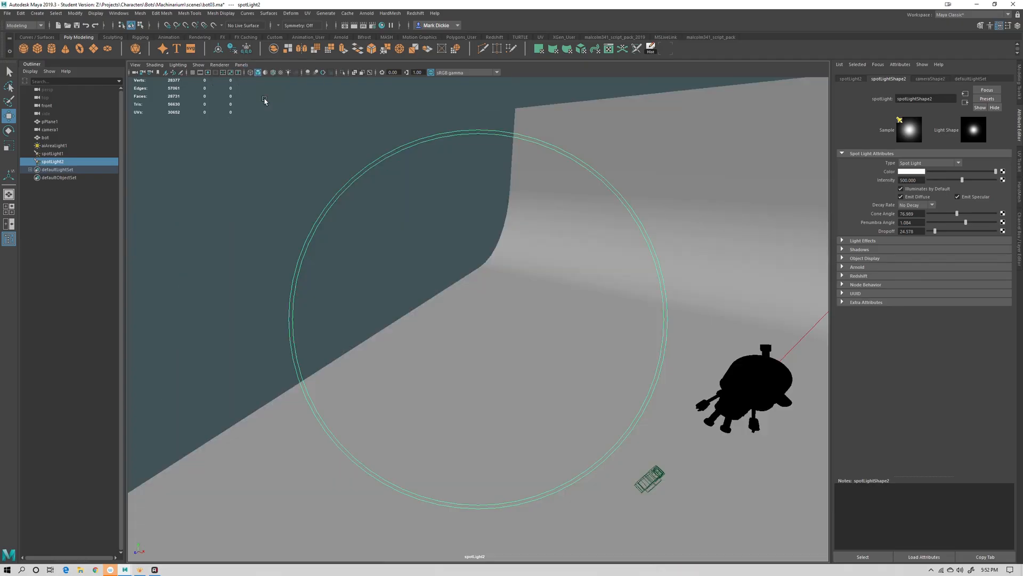
left_click_drag(493, 311, 549, 333, "alt")
key("space")
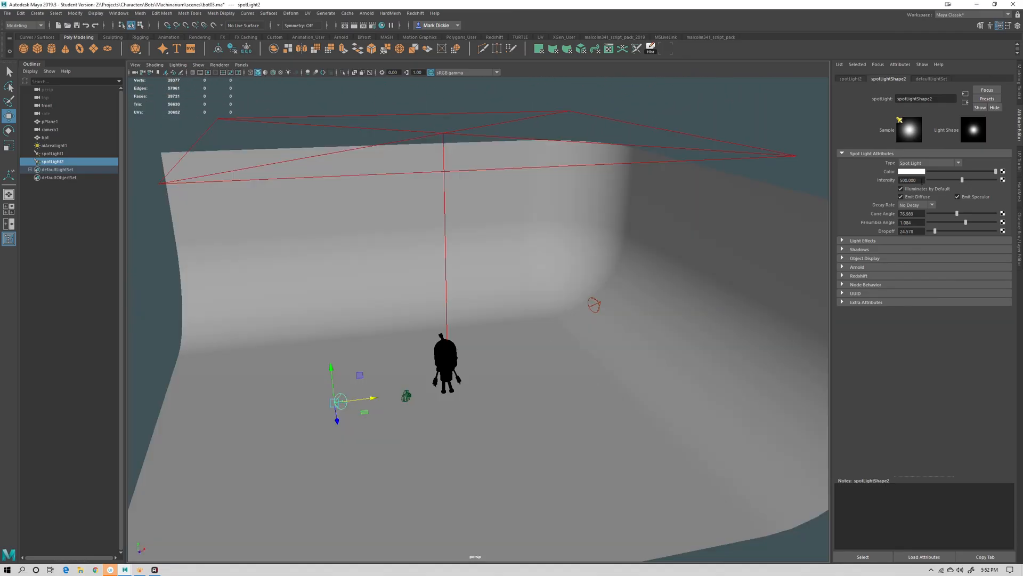
Render the camera view again to preview the area light and two spot lights together
left_click(901, 180)
left_click_drag(883, 182, 784, 221, "ctrl")
left_click(345, 25)
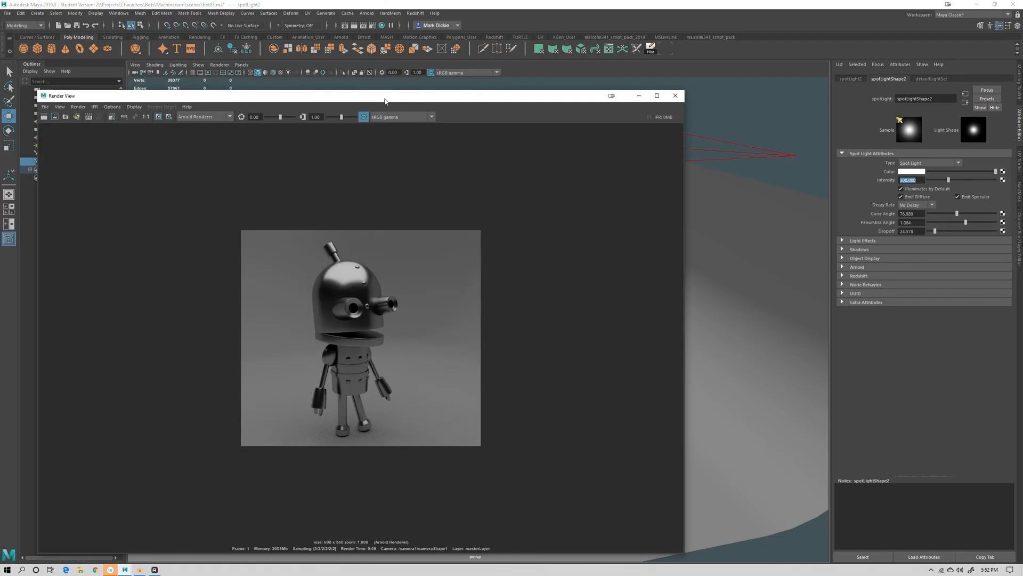
left_click_drag(612, 96, 661, 49)
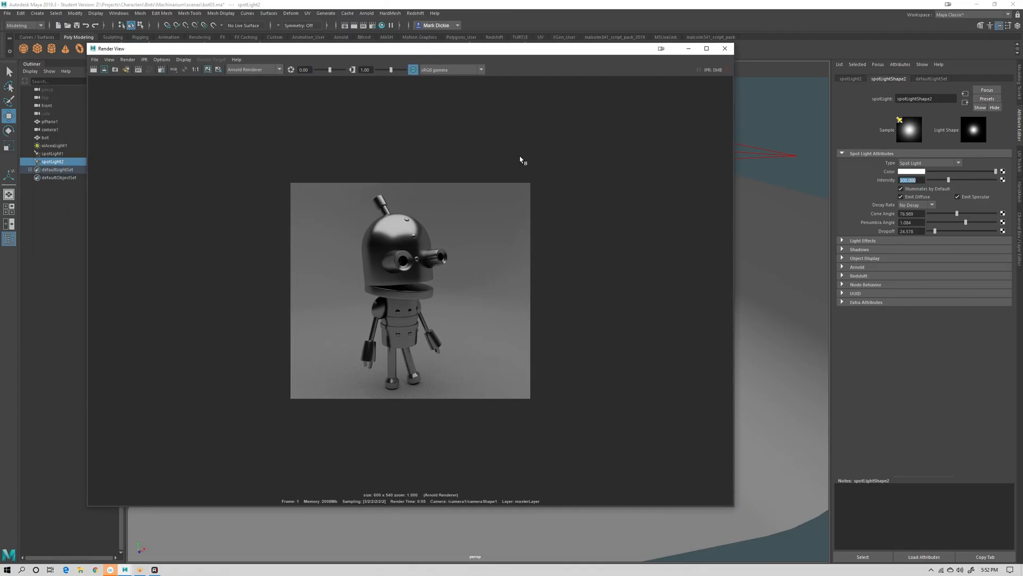
left_click(94, 69)
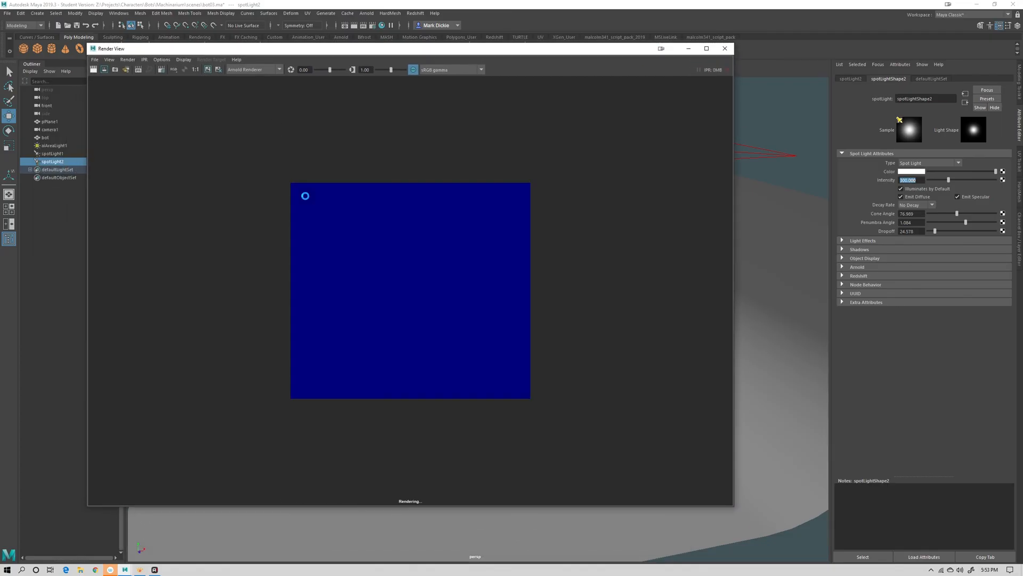